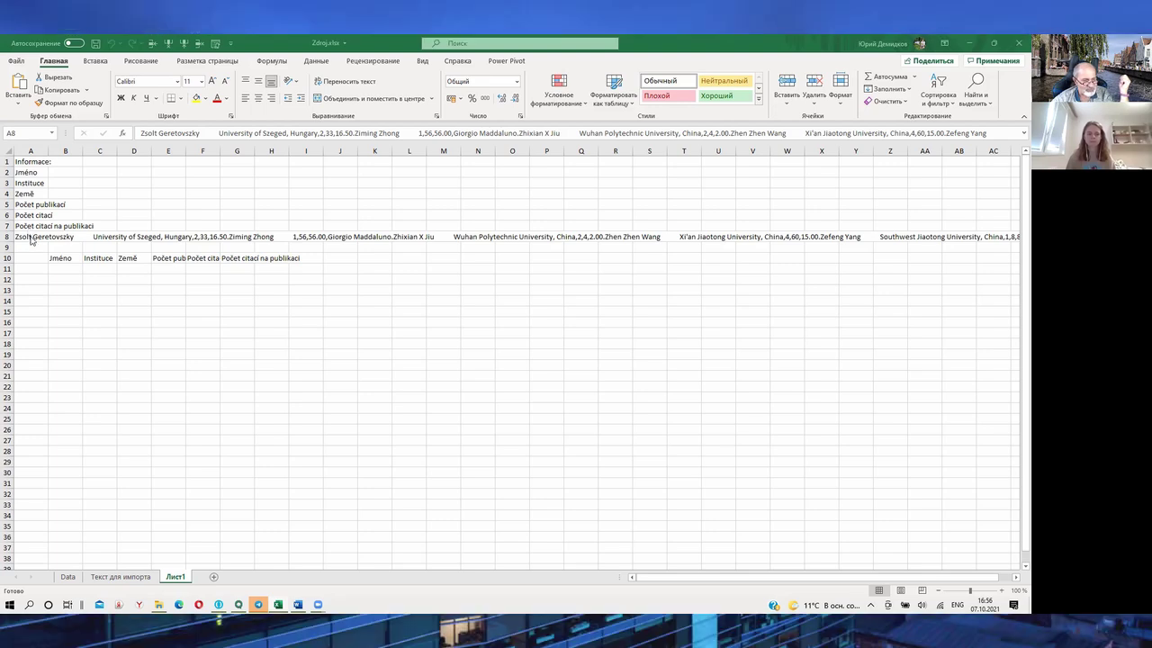
# - Clear the header labels in row 10 (B10:I10) of the Excel sheet
pyautogui.click(30, 237)
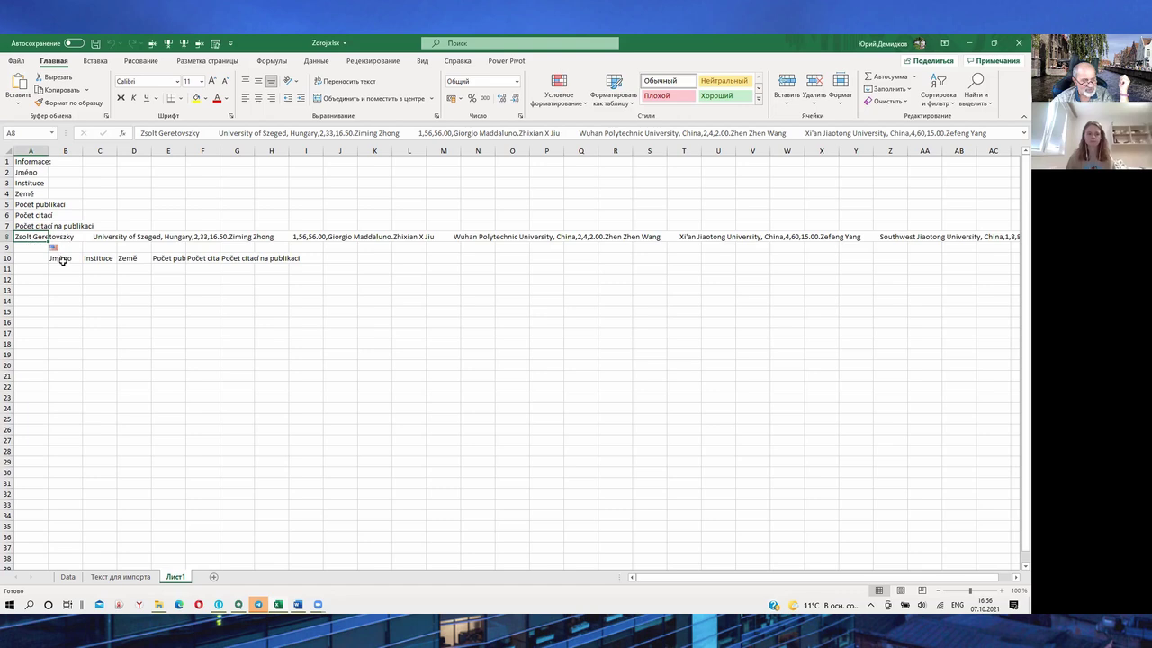
pyautogui.moveTo(57, 260); pyautogui.dragTo(278, 263)
pyautogui.hotkey('ctrl', 'v')
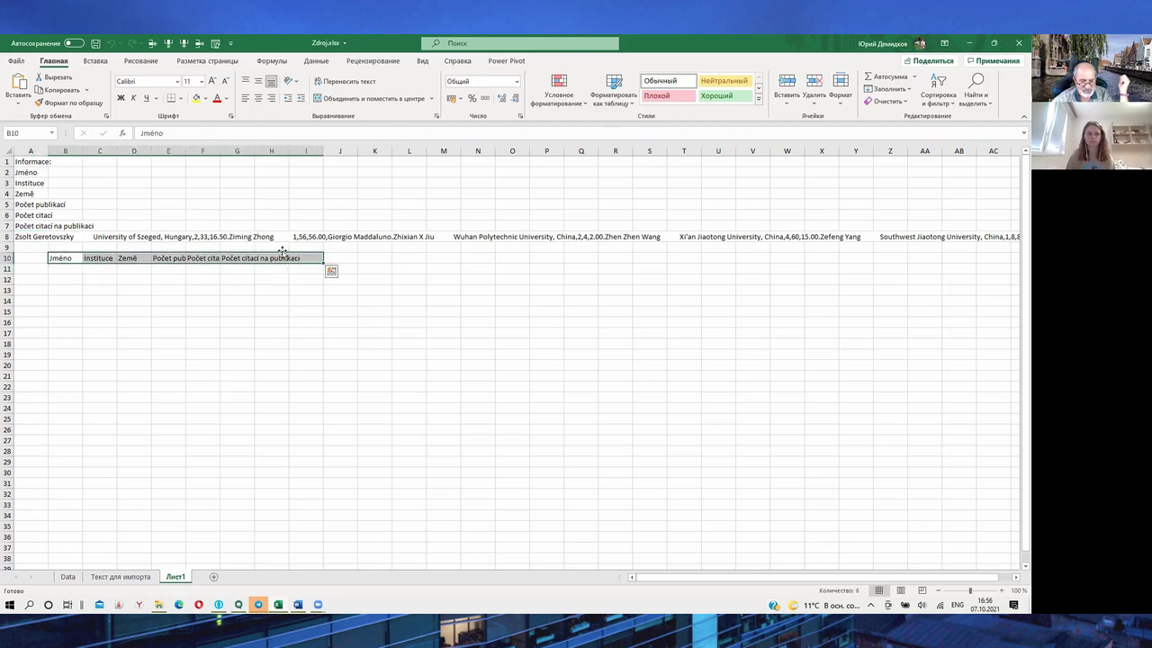
pyautogui.press('Delete')
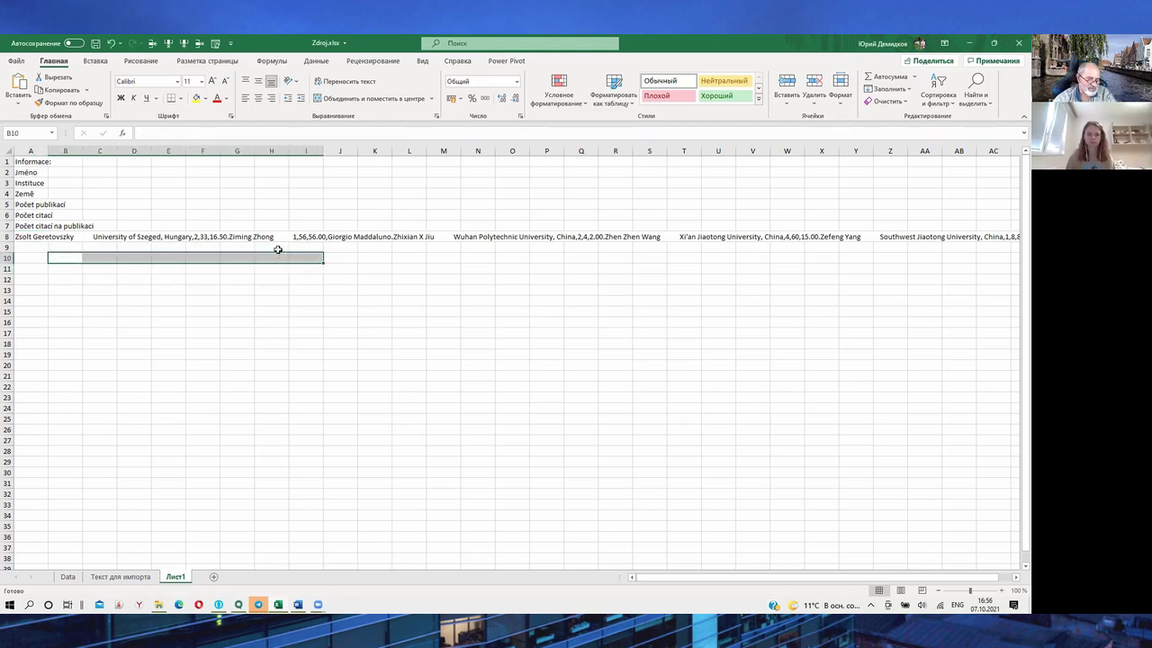
# - Copy the long raw text in cell A8 and switch to a blank Word document
pyautogui.click(36, 237)
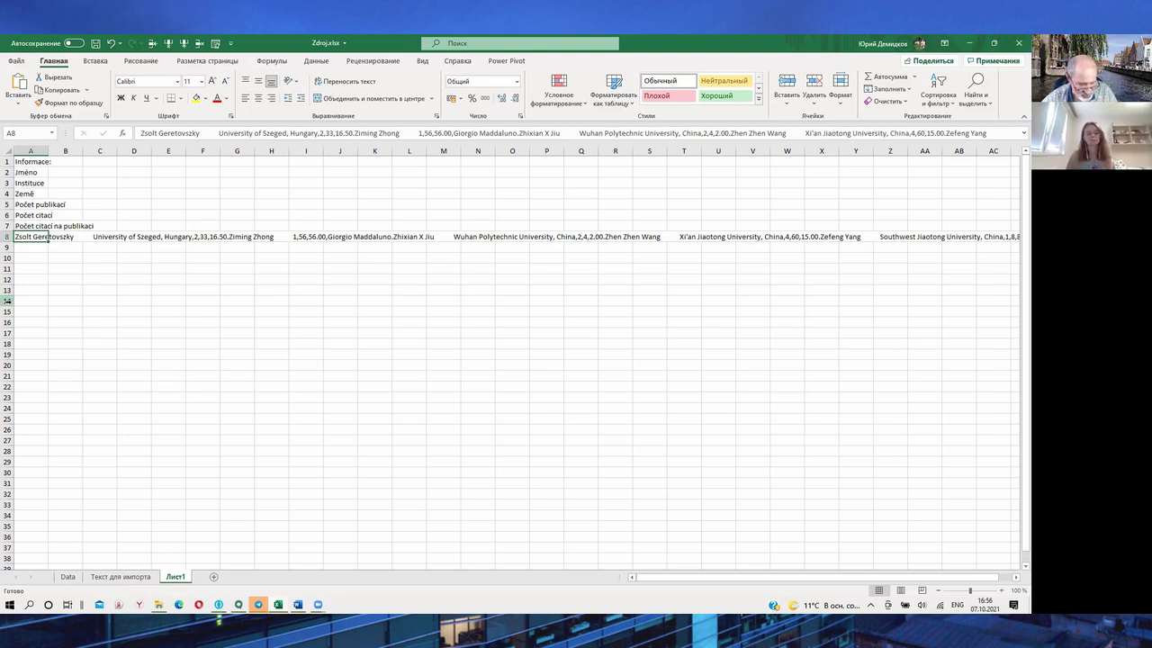
pyautogui.hotkey('ctrl', 'c')
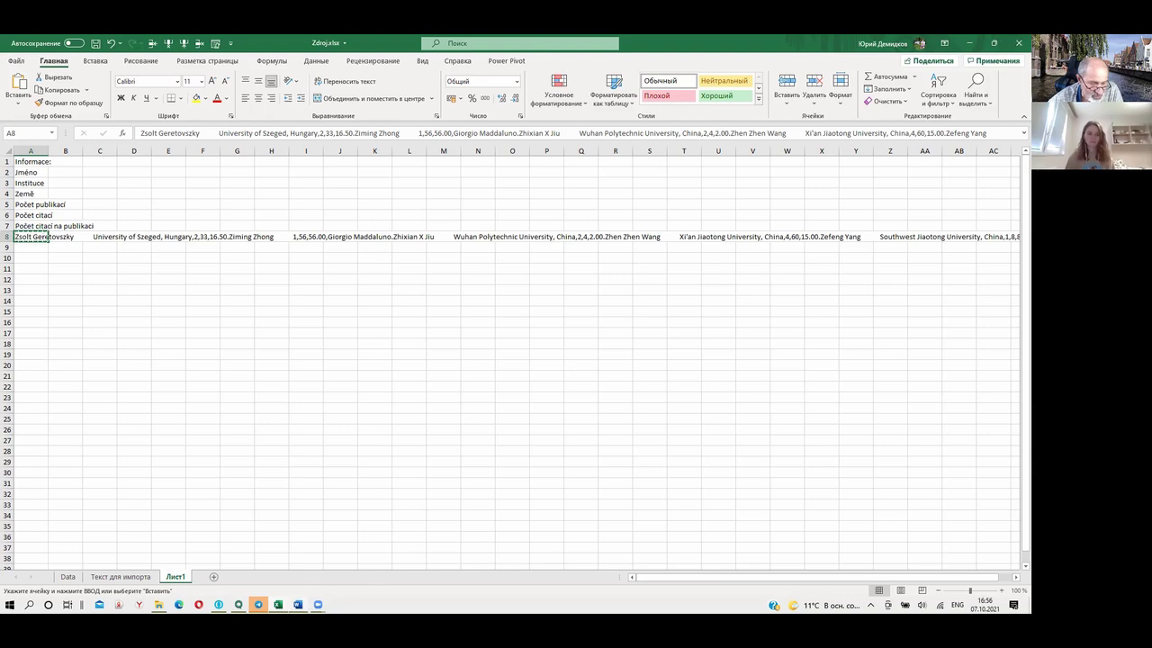
pyautogui.click(297, 604)
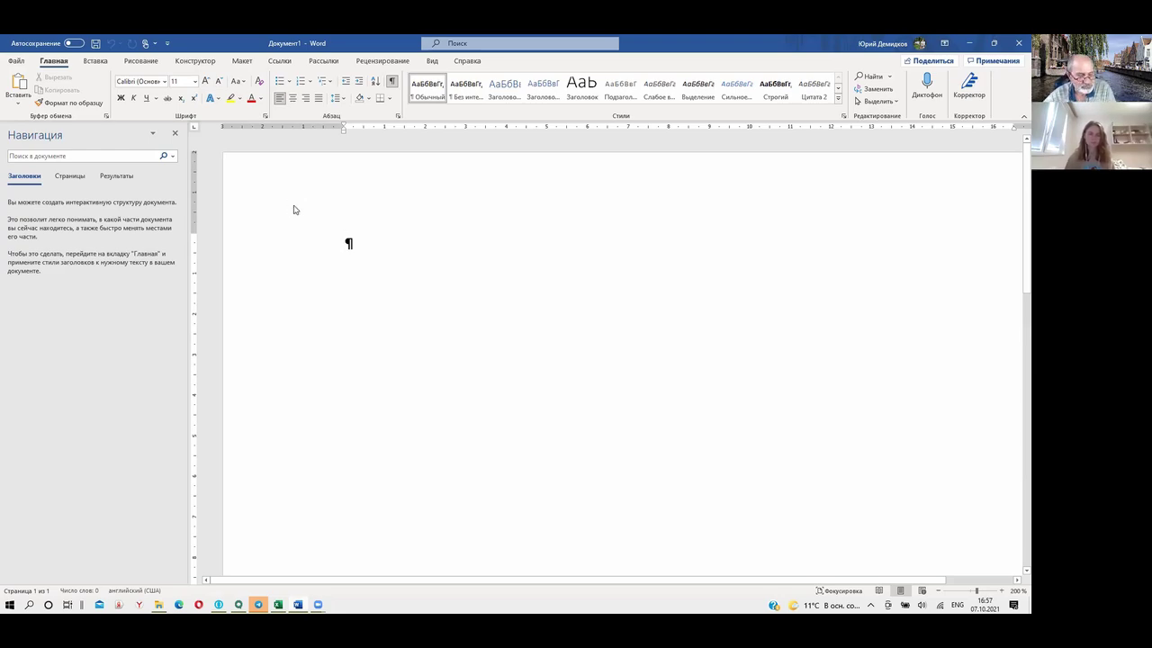
# - Paste the raw author, university and citation text into the blank Документ1
pyautogui.hotkey('ctrl', 'v')
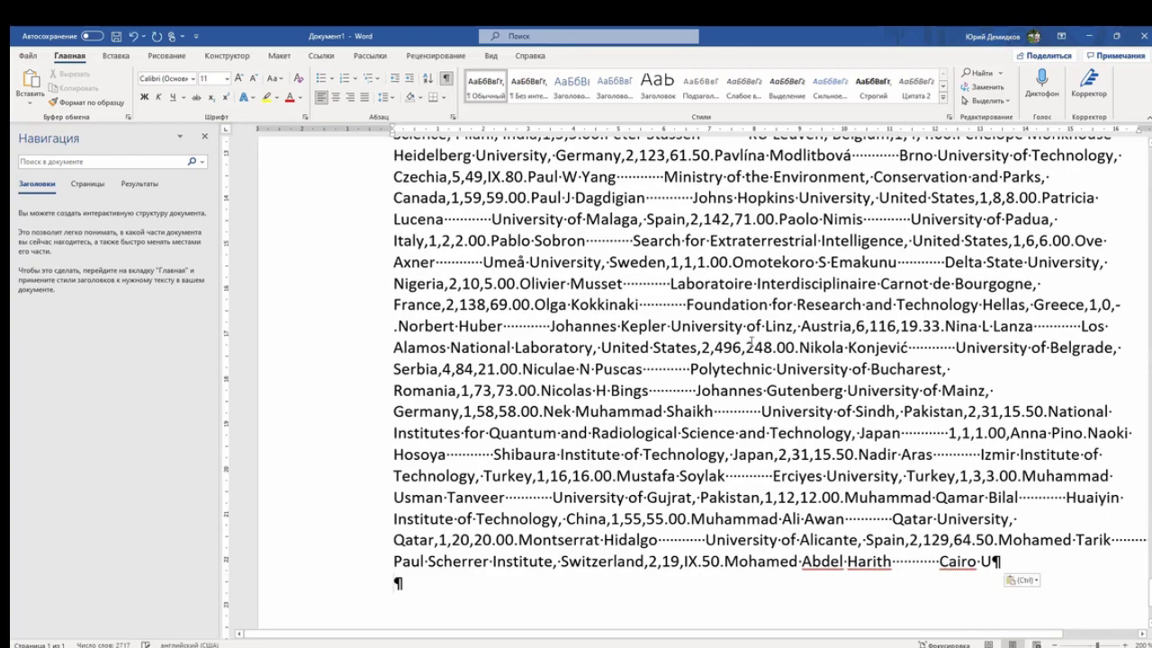
pyautogui.scroll(4, 852, 405)
pyautogui.scroll(1, 852, 405)
pyautogui.scroll(3, 853, 405)
pyautogui.scroll(3, 852, 405)
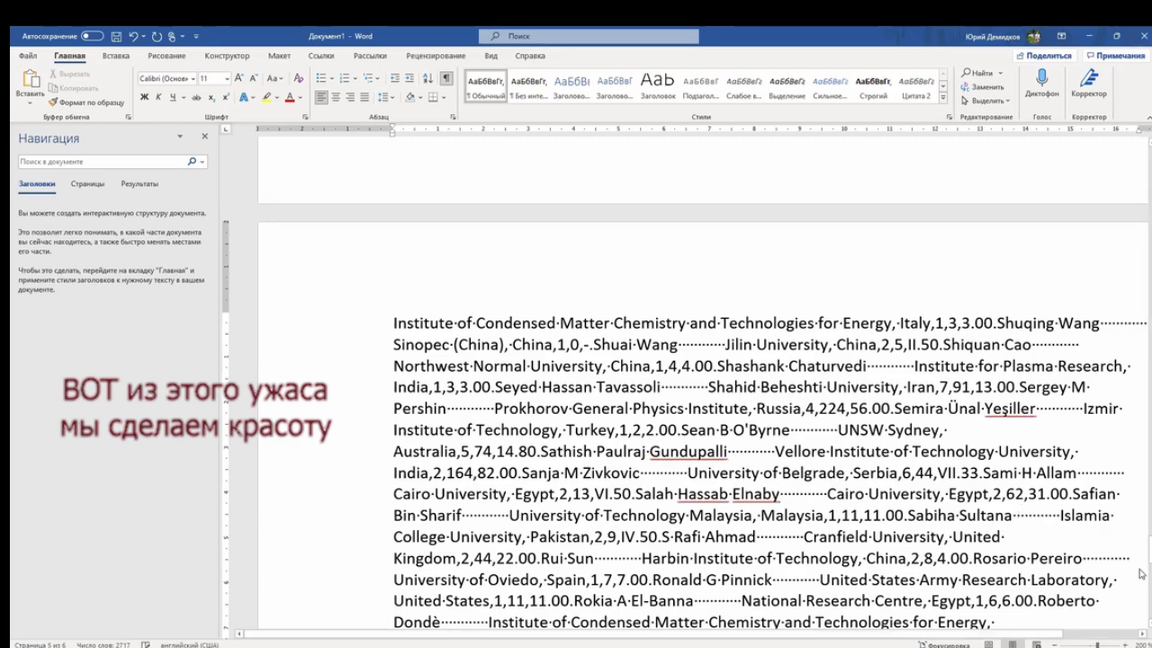
pyautogui.moveTo(1141, 547); pyautogui.dragTo(1141, 137)
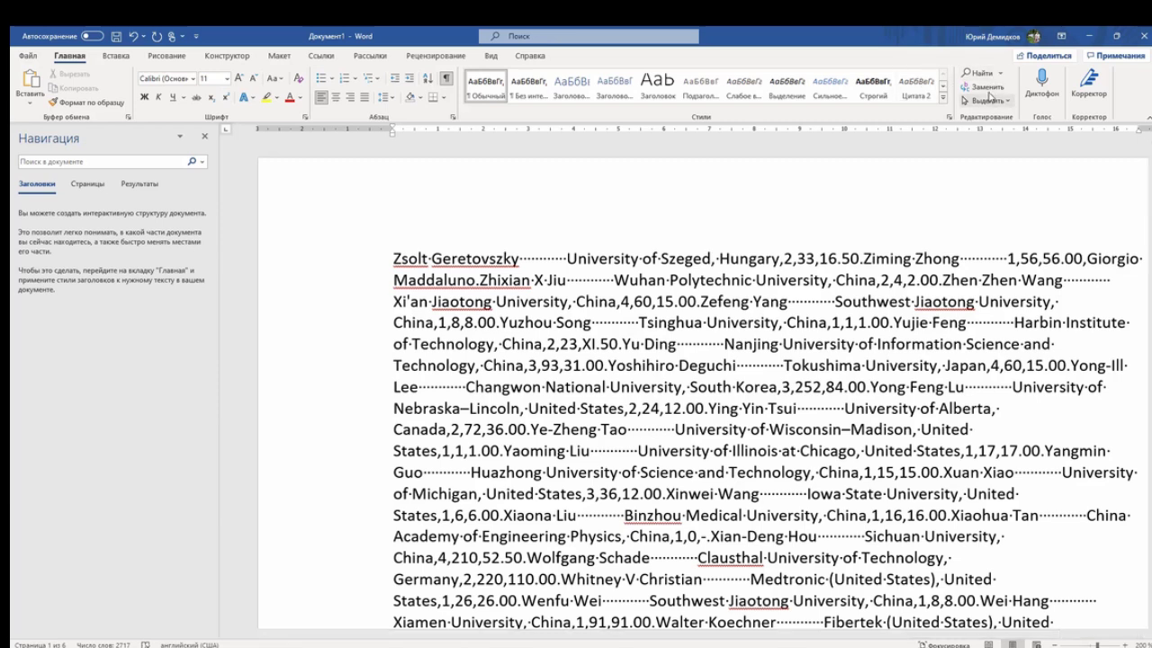
pyautogui.click(985, 87)
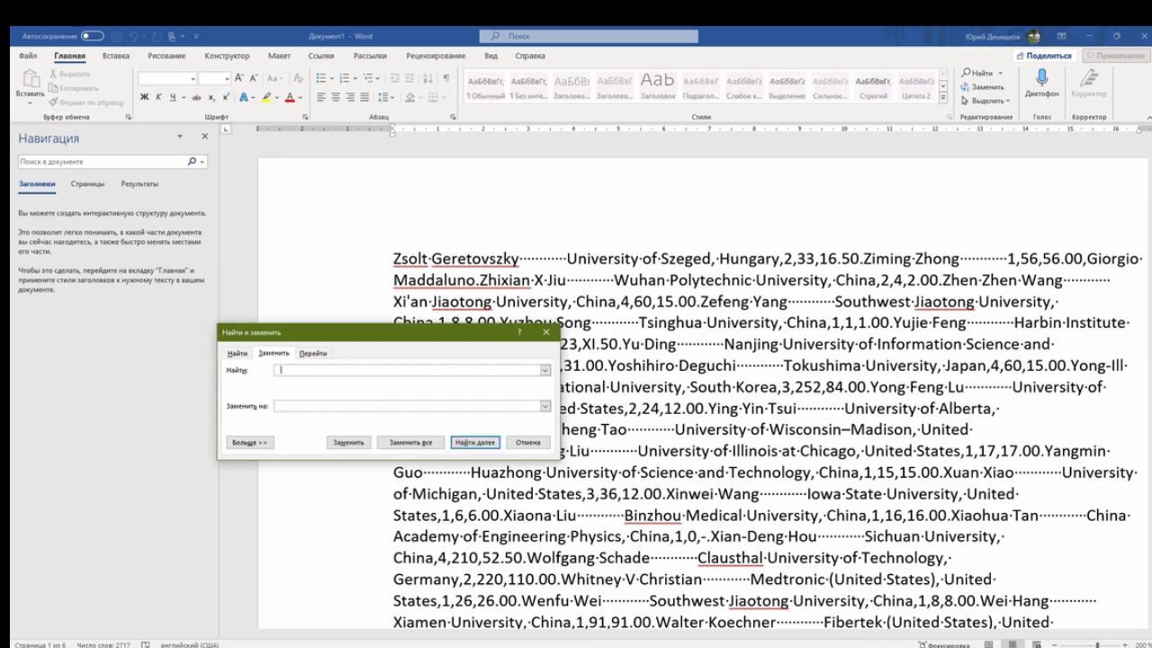
# - Replace the long space runs with shorter gaps, making 1752 then 876 replacements
pyautogui.click(331, 405)
pyautogui.click(417, 444)
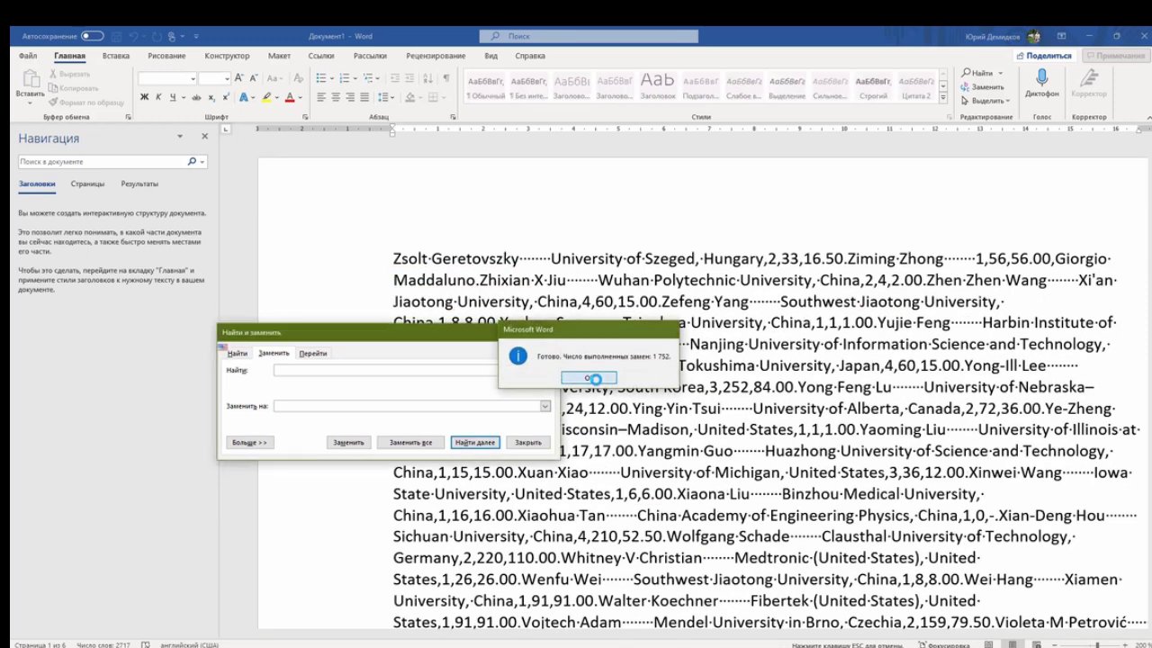
pyautogui.click(598, 379)
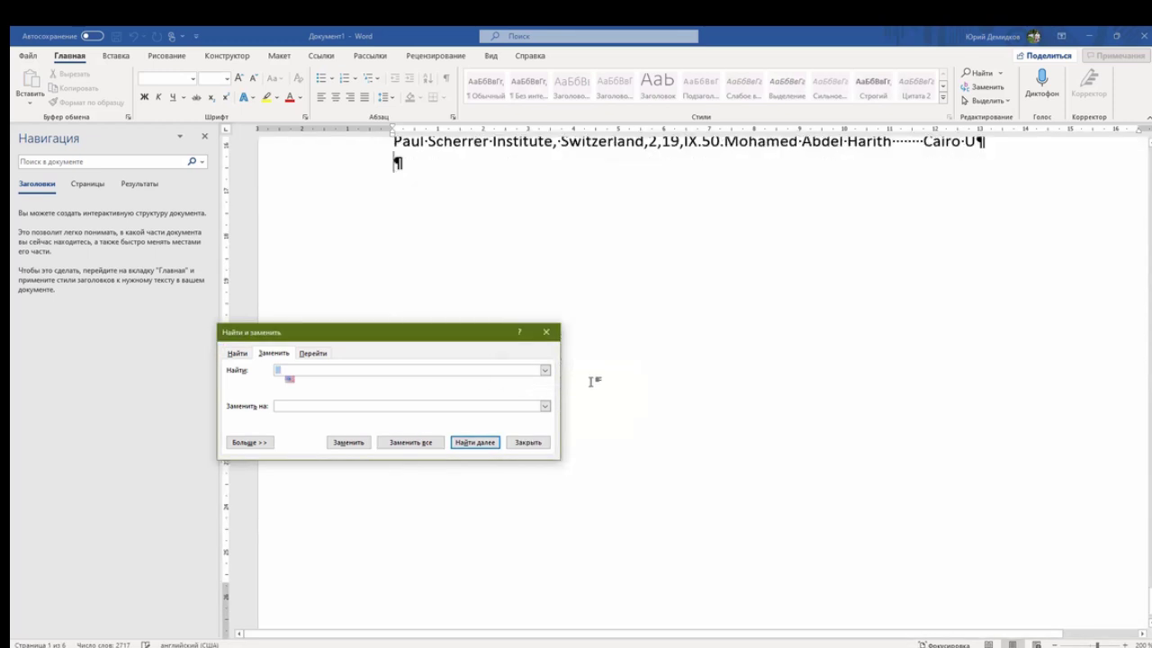
pyautogui.click(417, 444)
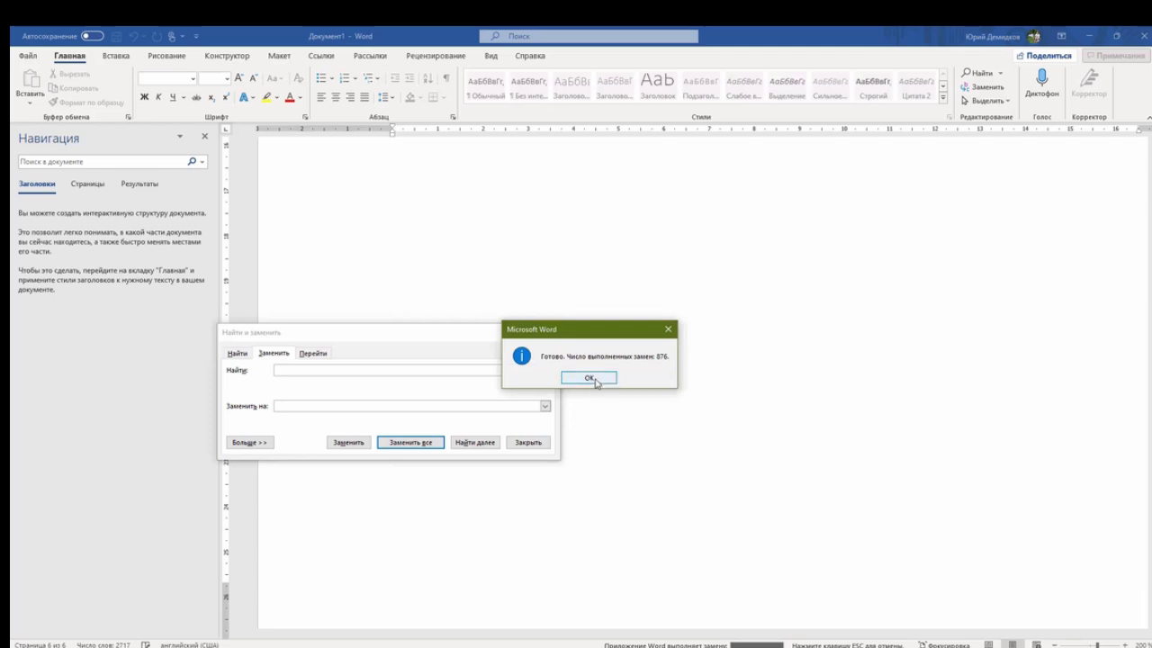
pyautogui.click(590, 378)
# - Repeat Replace All on the remaining gaps until 0 replacements are reported
pyautogui.click(421, 445)
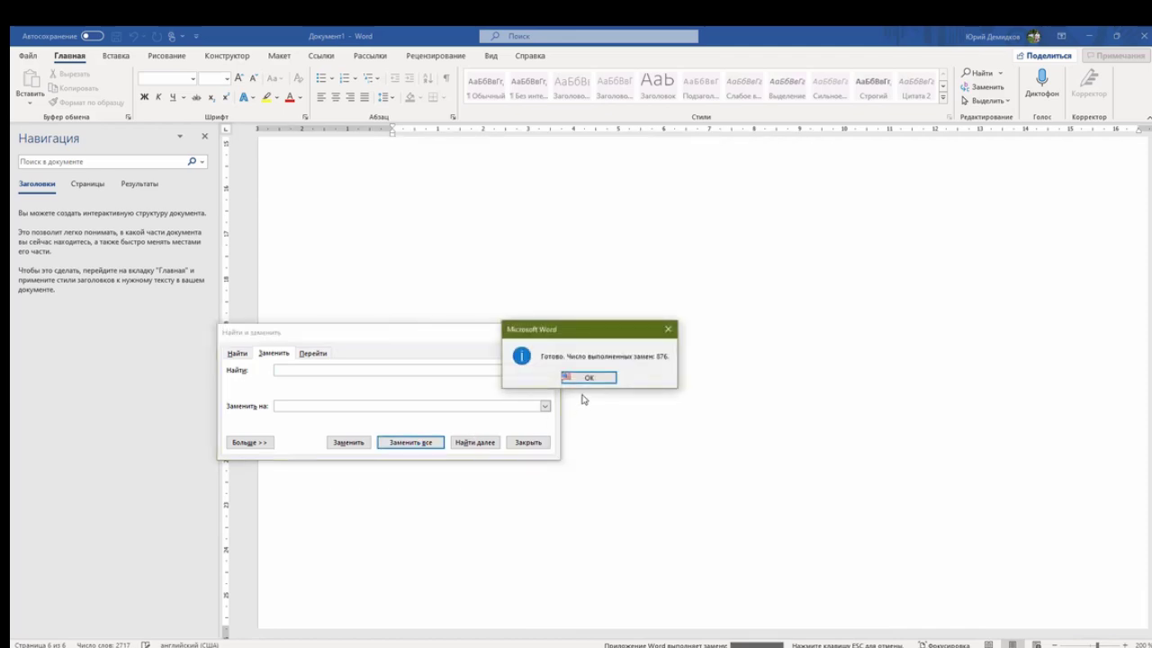
pyautogui.click(587, 379)
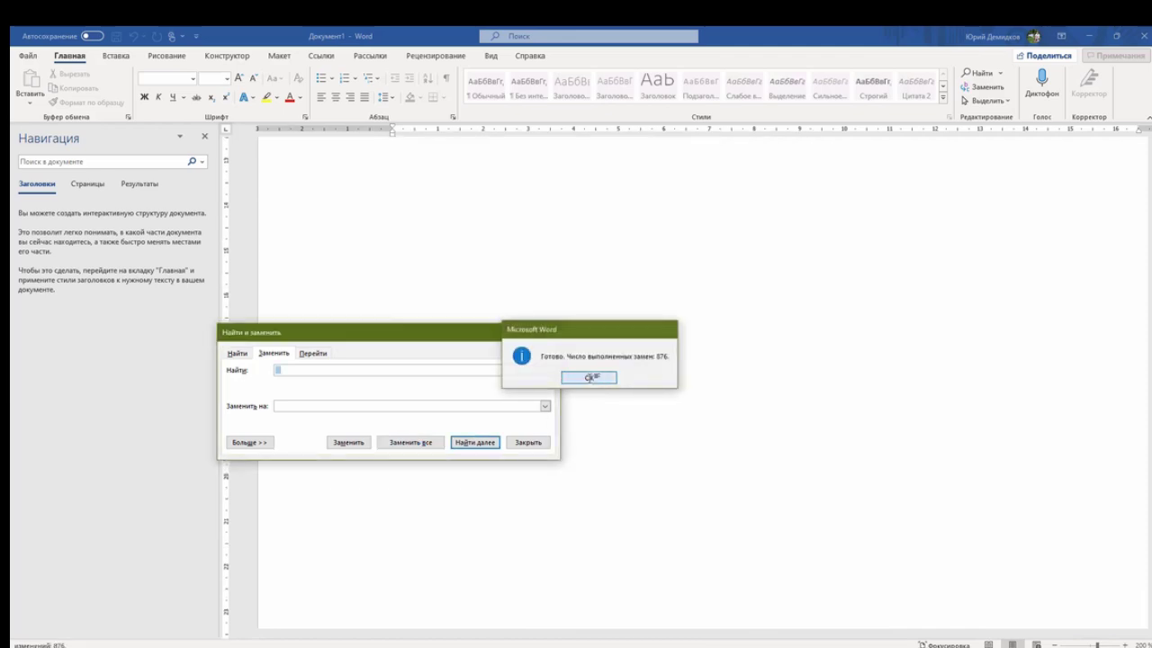
pyautogui.click(415, 445)
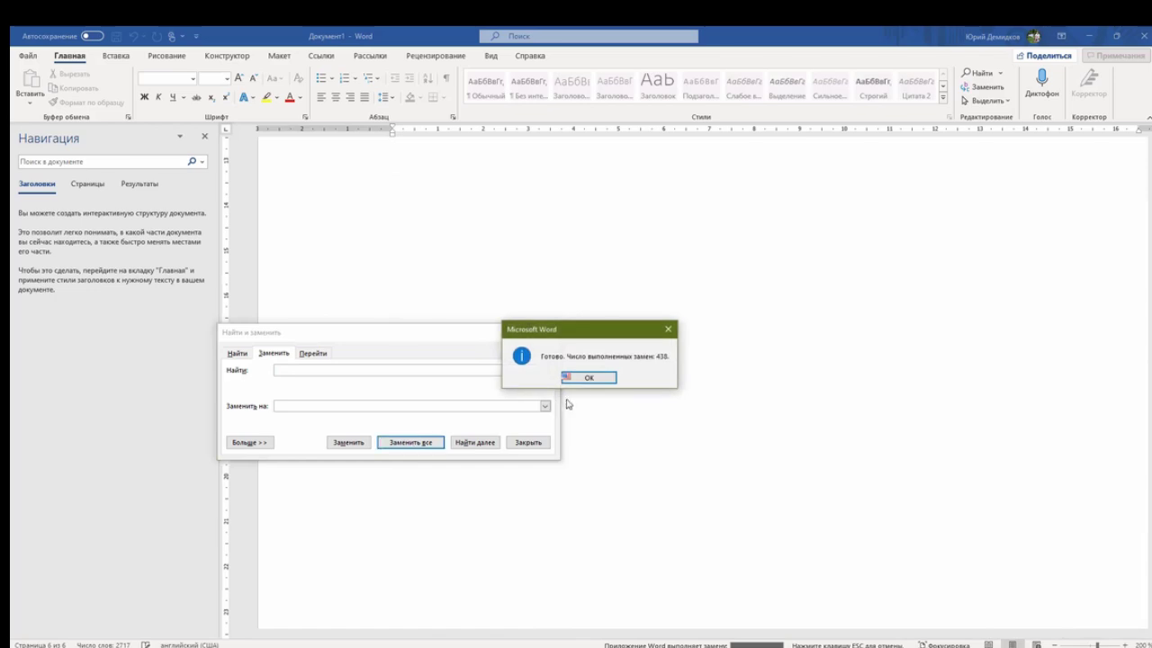
pyautogui.click(589, 378)
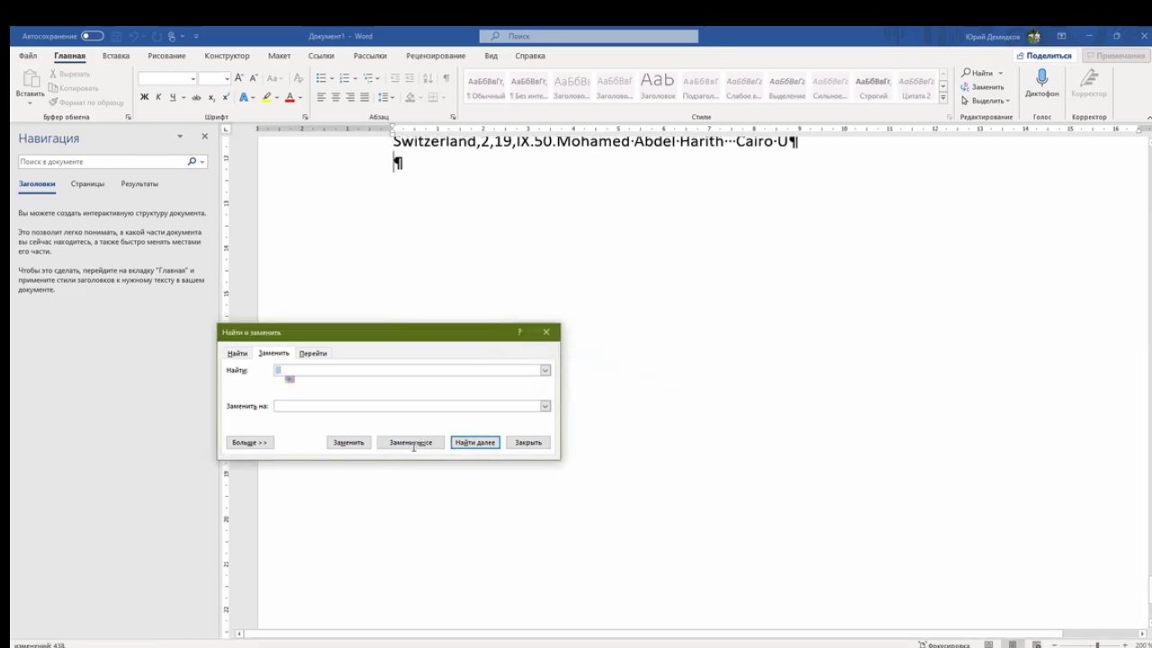
pyautogui.click(415, 444)
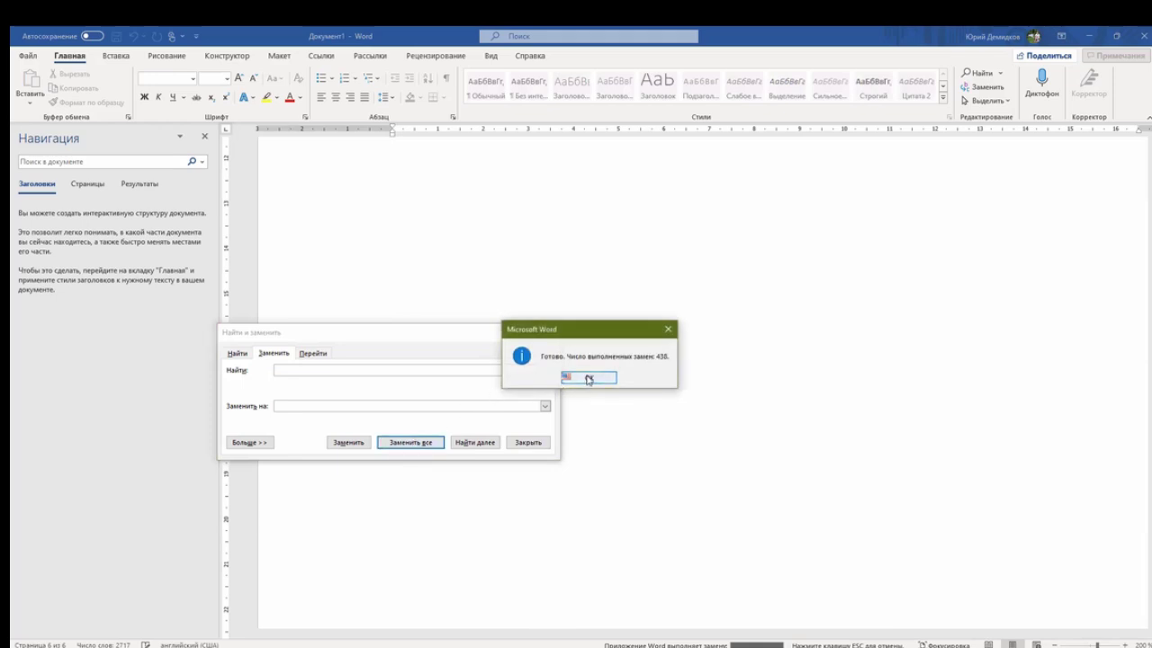
pyautogui.click(587, 378)
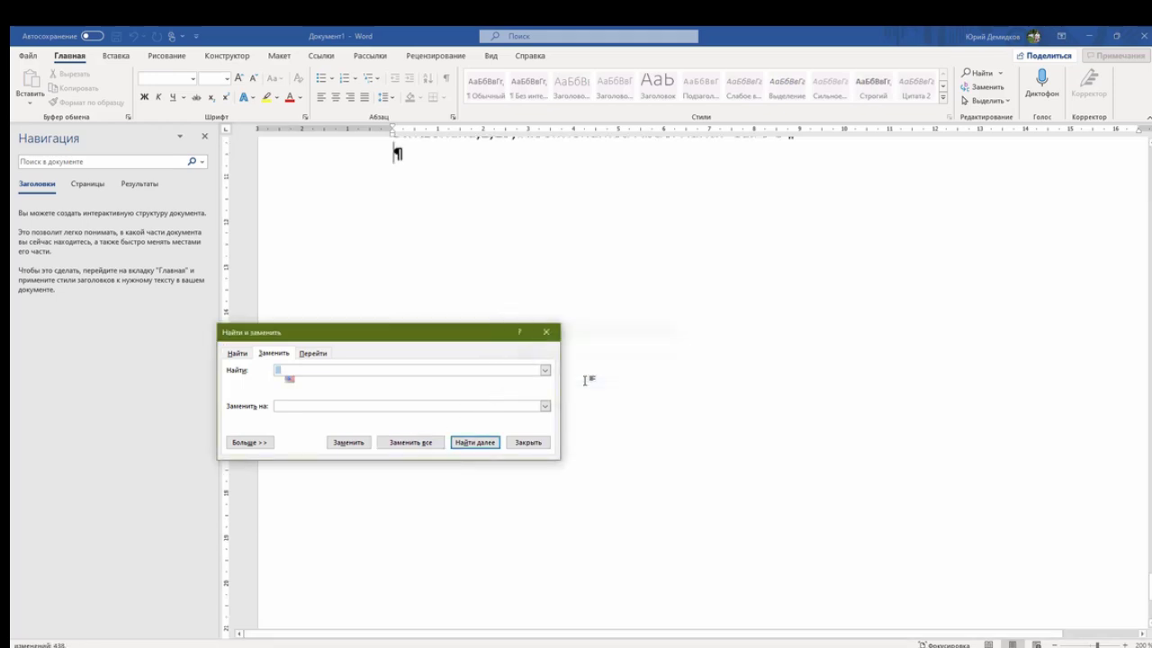
pyautogui.click(414, 444)
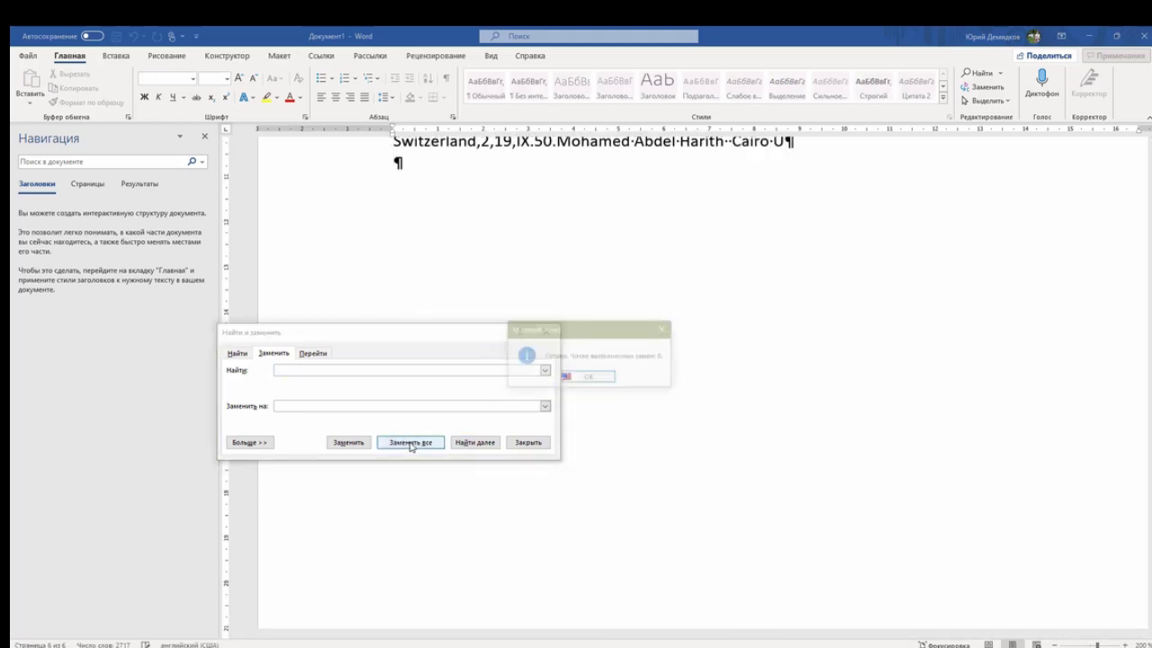
pyautogui.click(588, 378)
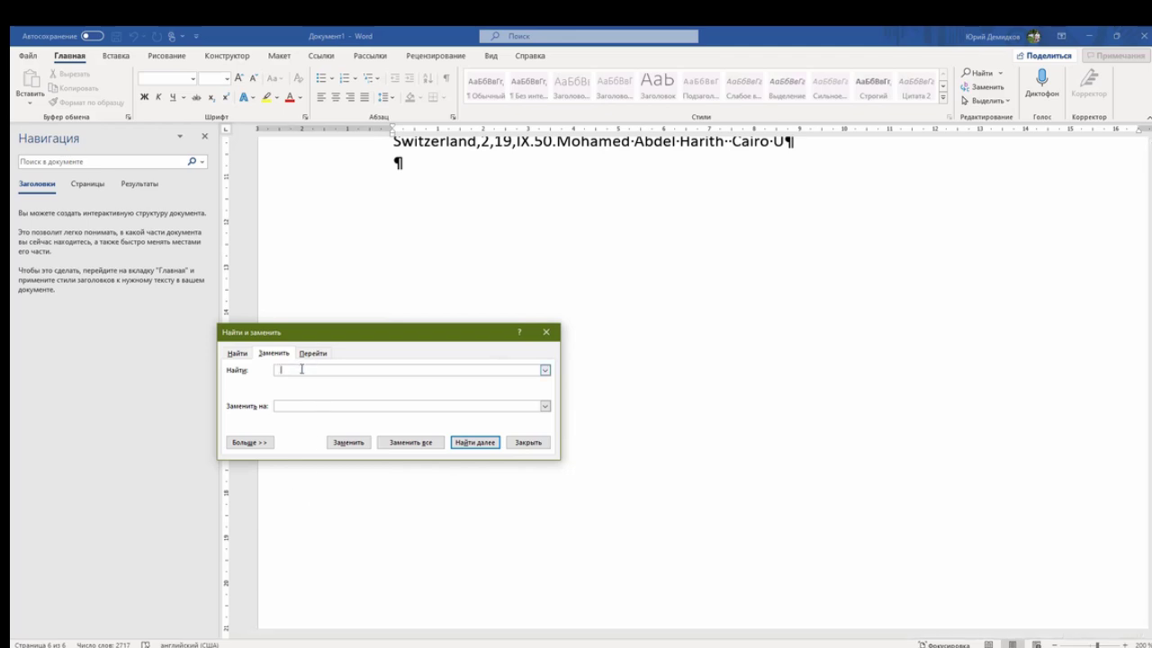
# - Replace the 438 remaining gaps with commas so each author joins its university
pyautogui.click(301, 405)
pyautogui.write(',')
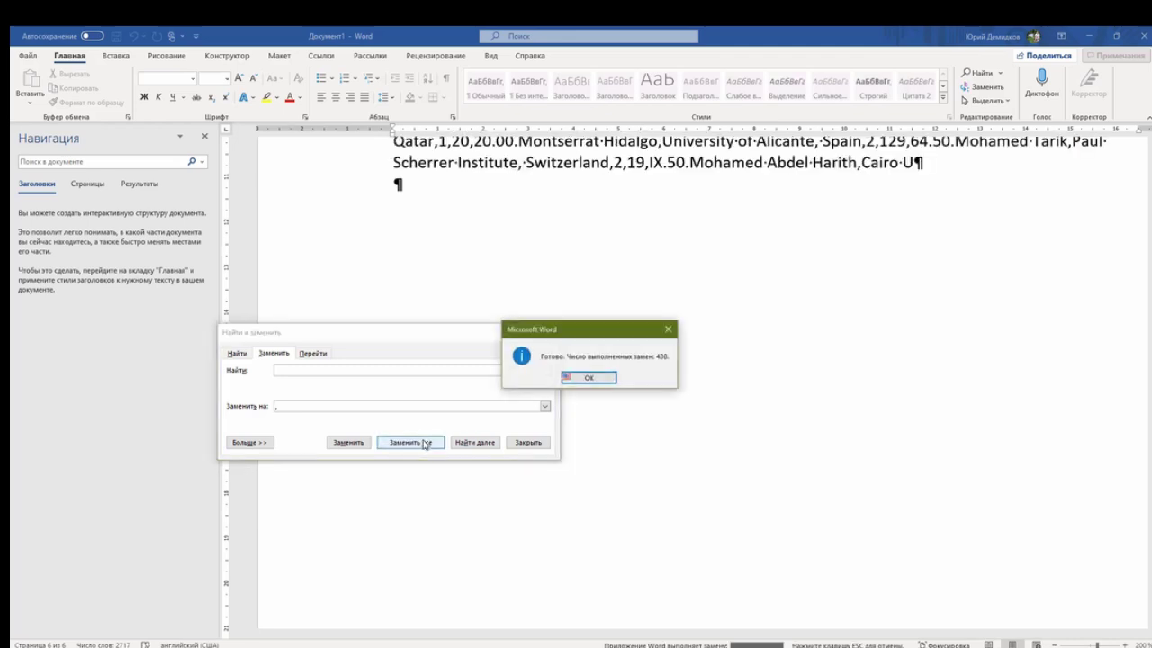
pyautogui.click(589, 380)
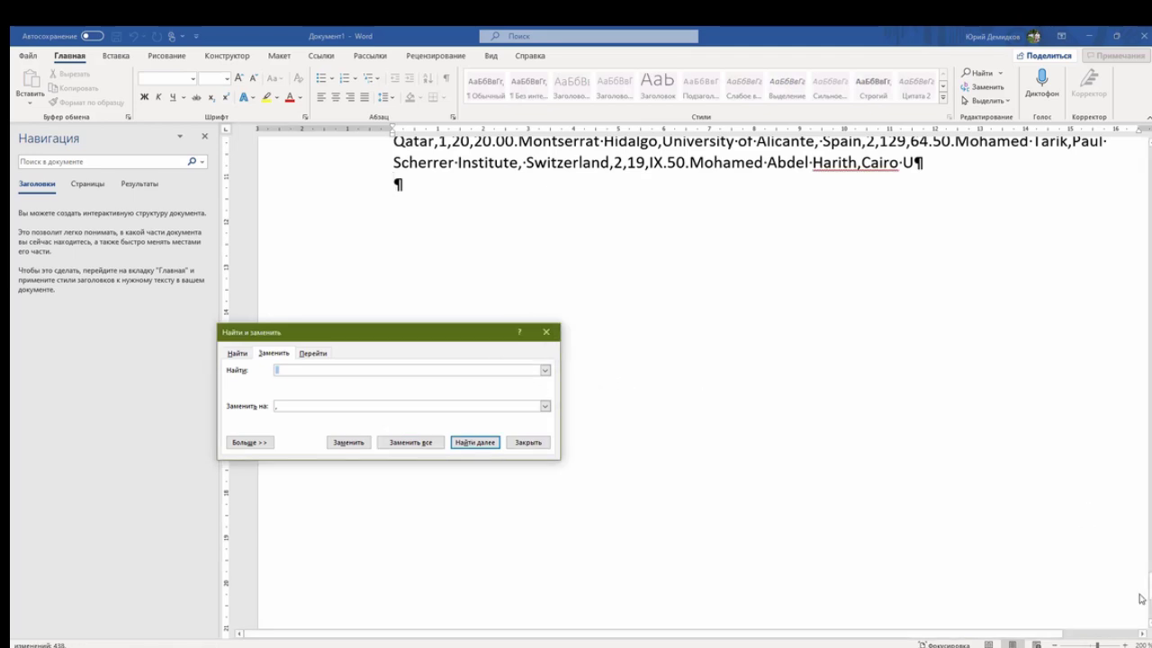
pyautogui.moveTo(1144, 590); pyautogui.dragTo(1141, 248)
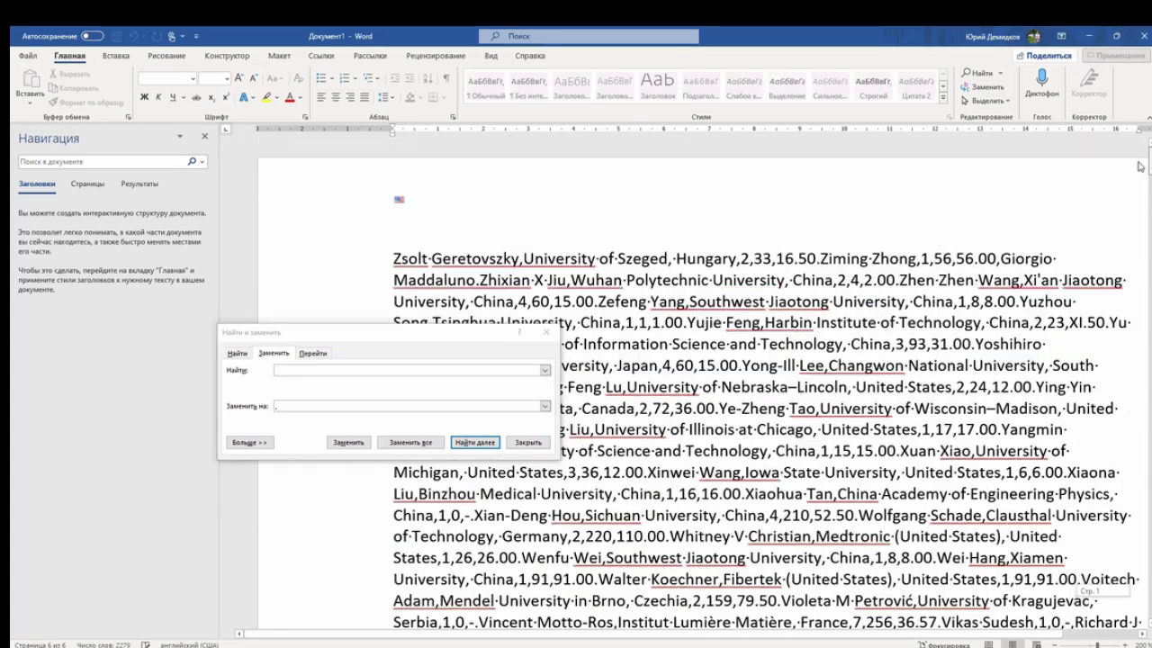
pyautogui.click(346, 333)
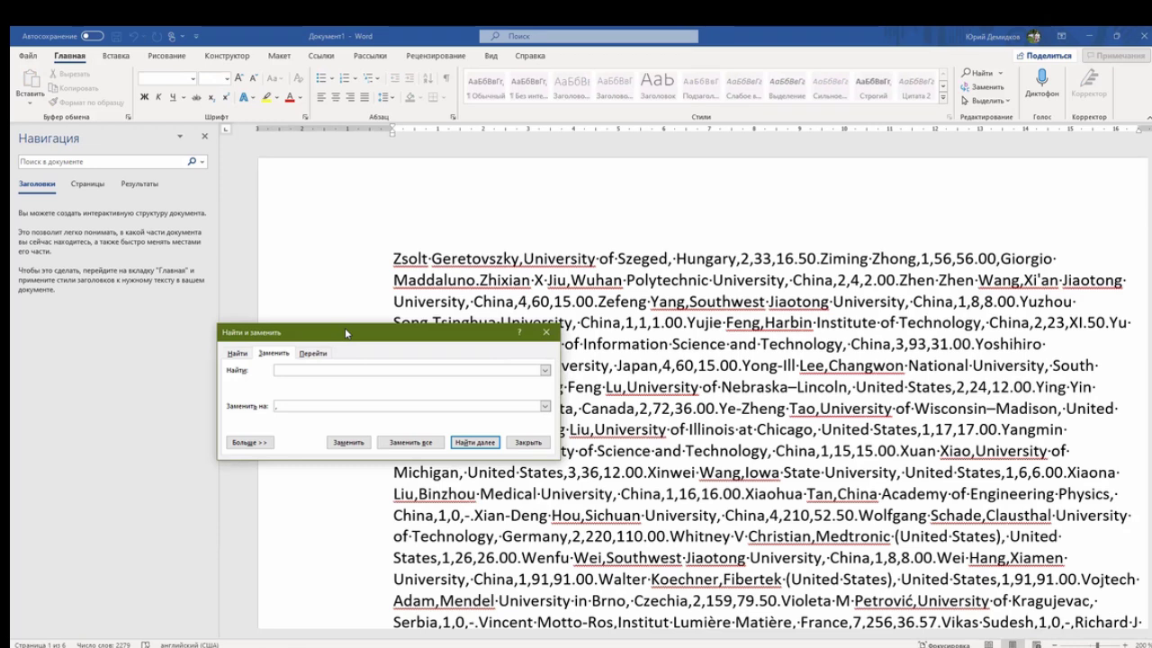
pyautogui.moveTo(345, 327); pyautogui.dragTo(404, 483)
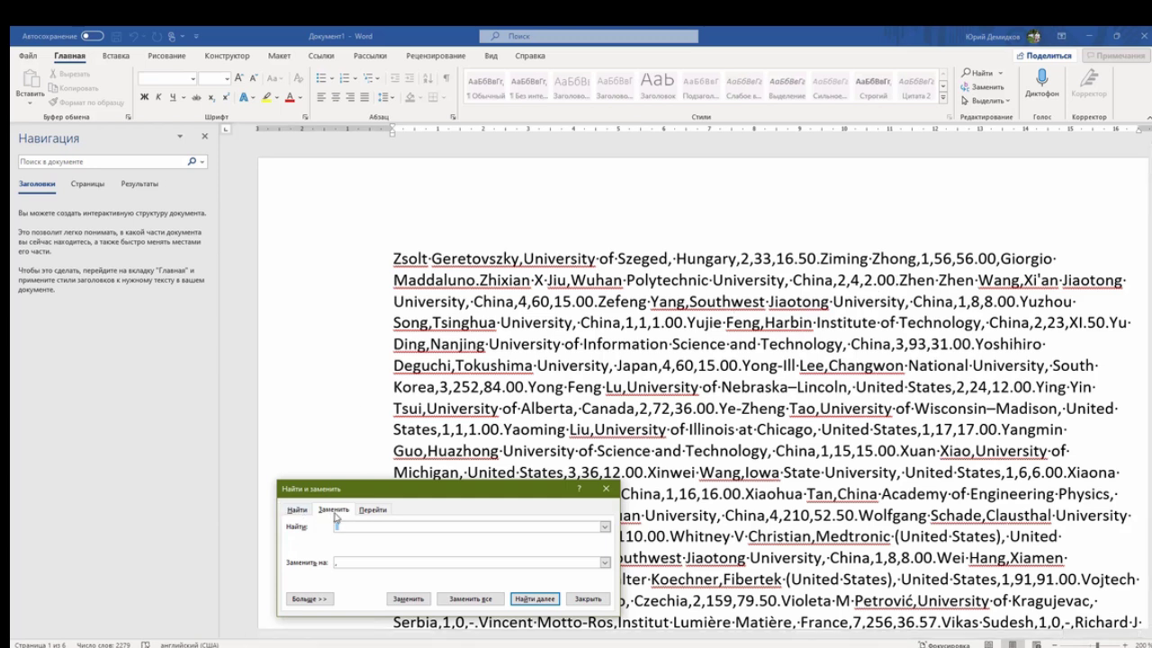
# - Set the search text to '00.' and expand the extra search options
pyautogui.click(378, 528)
pyautogui.press('Delete')
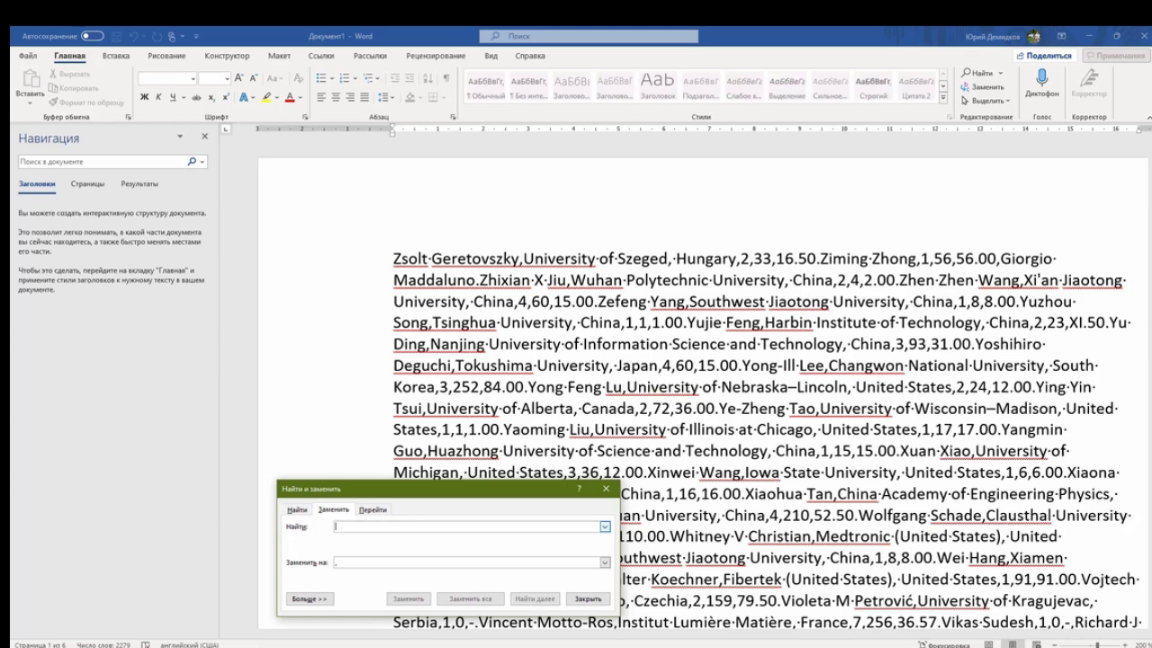
pyautogui.write('00.')
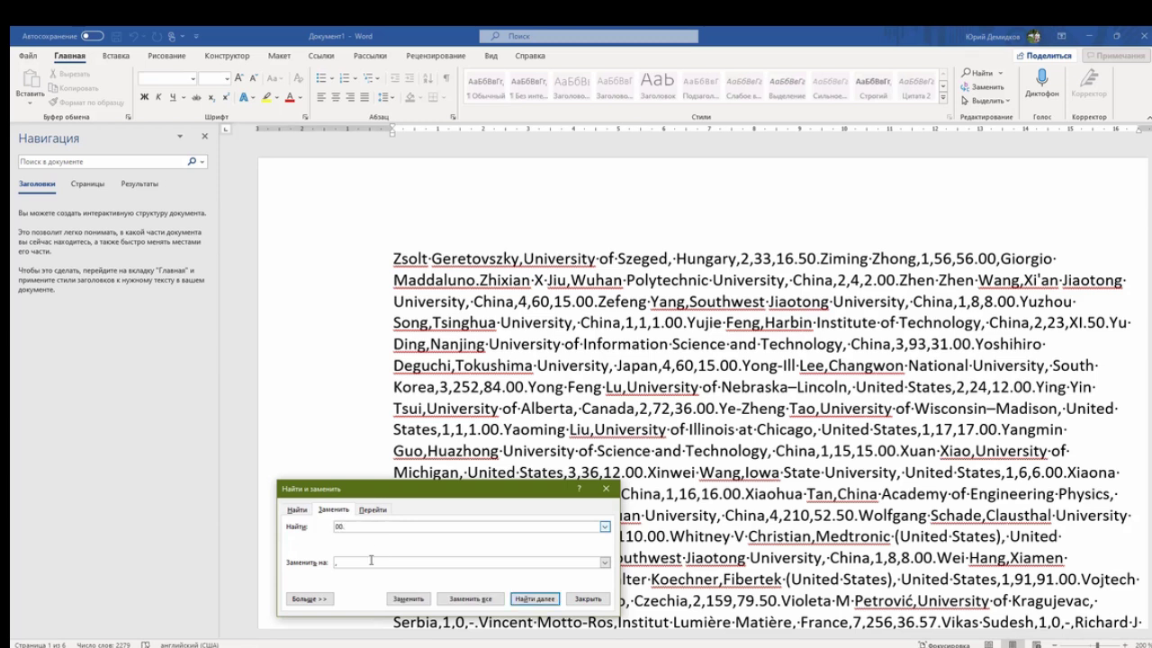
pyautogui.click(334, 563)
pyautogui.moveTo(379, 488); pyautogui.dragTo(145, 185)
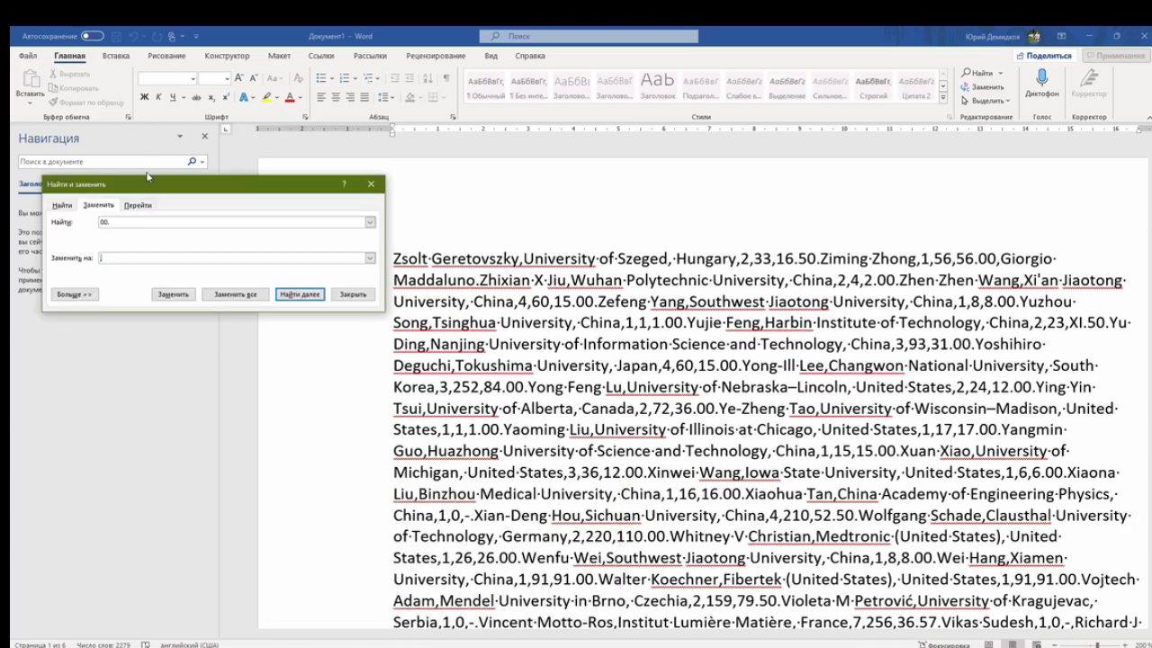
pyautogui.click(74, 294)
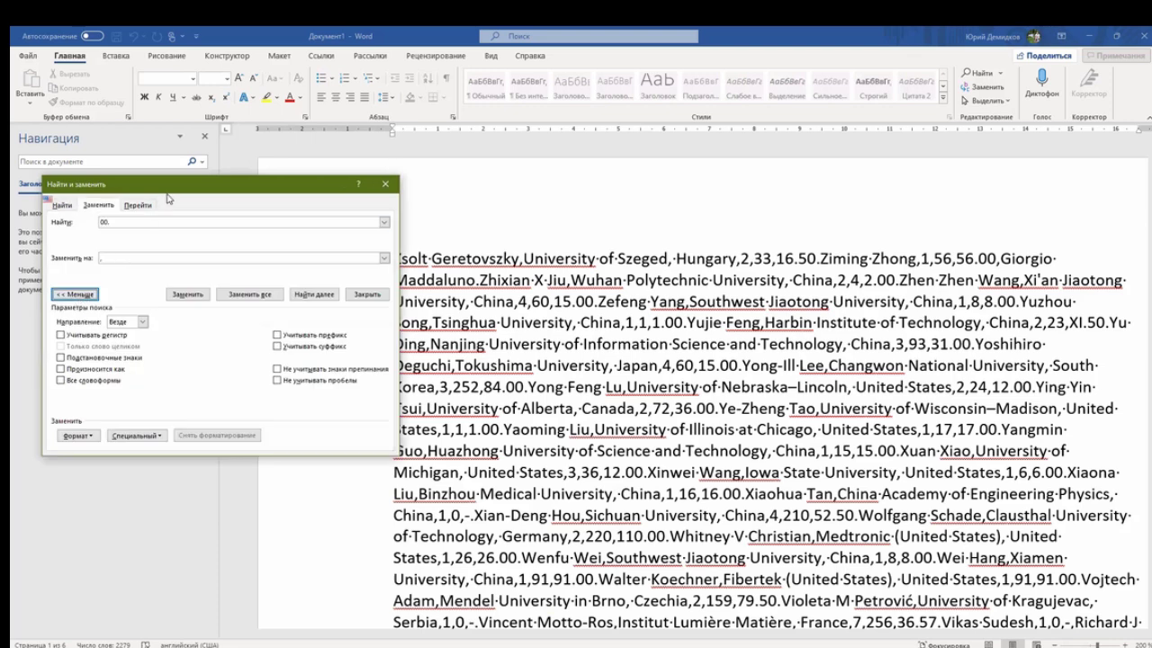
pyautogui.moveTo(194, 183); pyautogui.dragTo(199, 179)
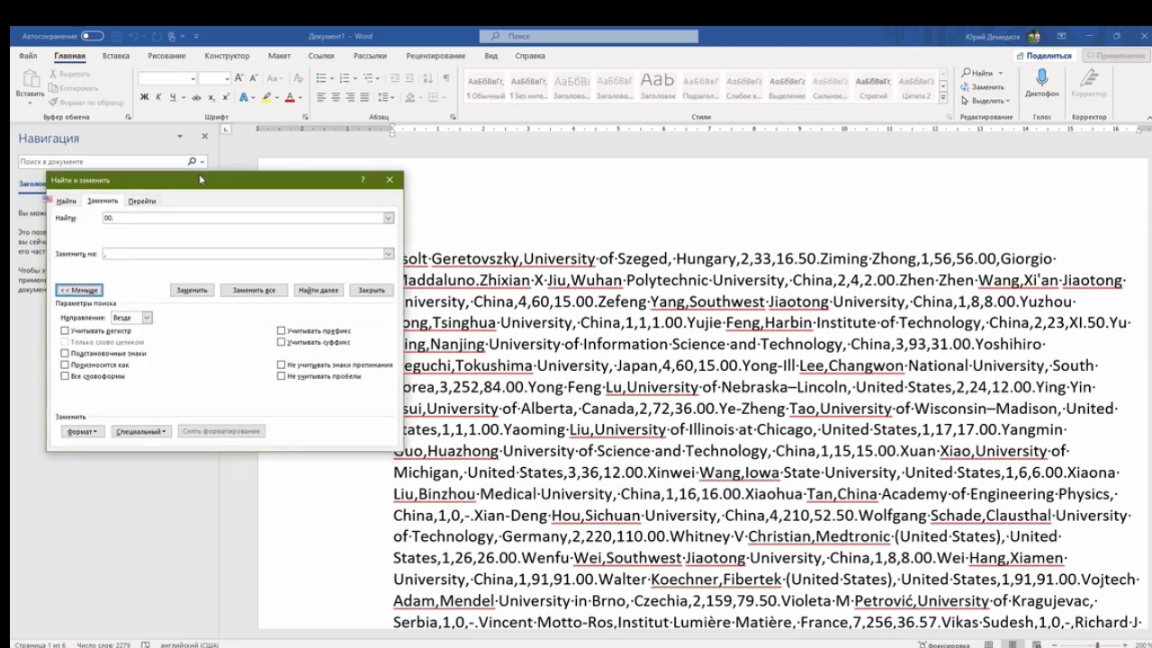
pyautogui.moveTo(199, 178); pyautogui.dragTo(219, 104)
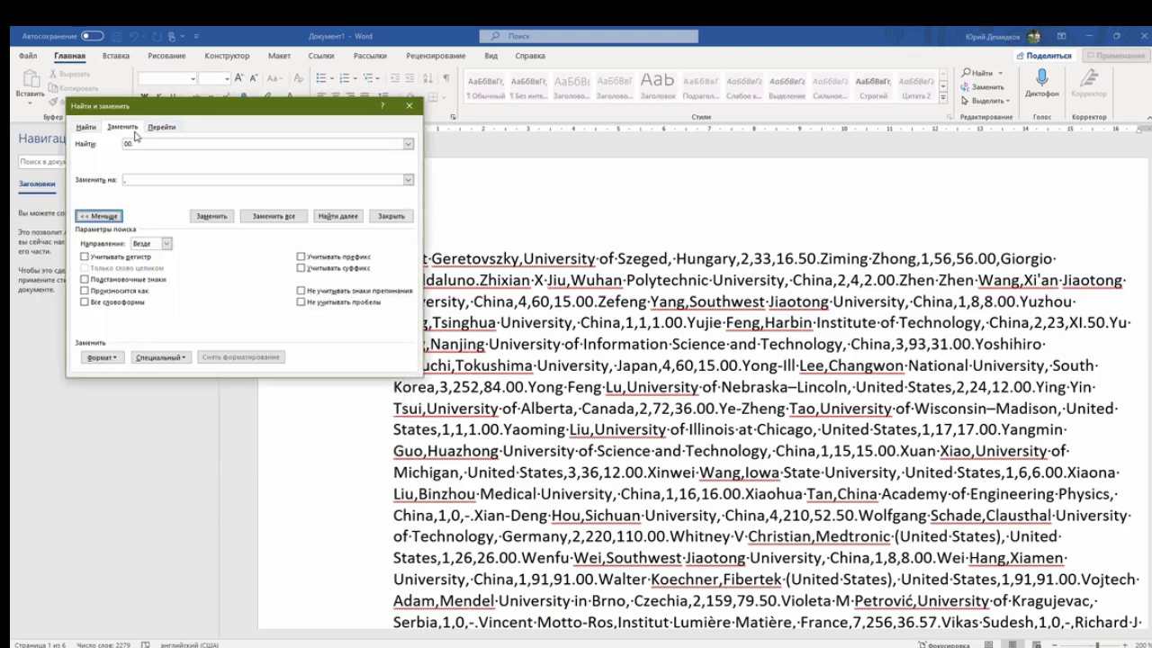
# - Replace all '00.' matches with '00' plus a paragraph mark, 258 replacements
pyautogui.click(153, 179)
pyautogui.write('00.')
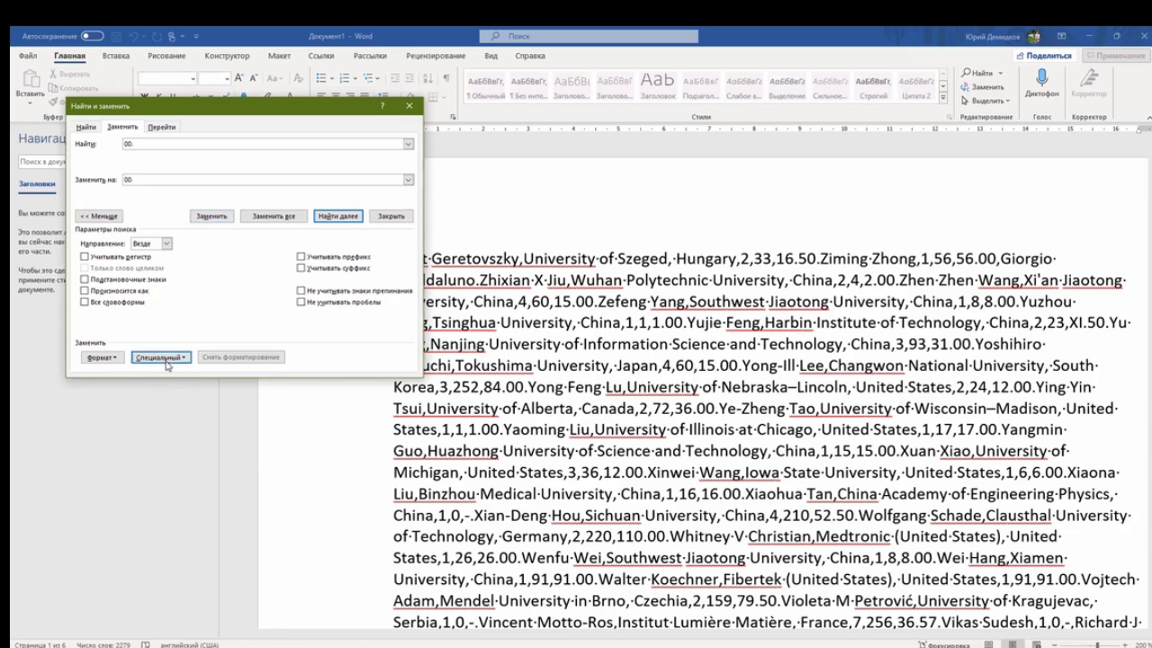
pyautogui.click(166, 358)
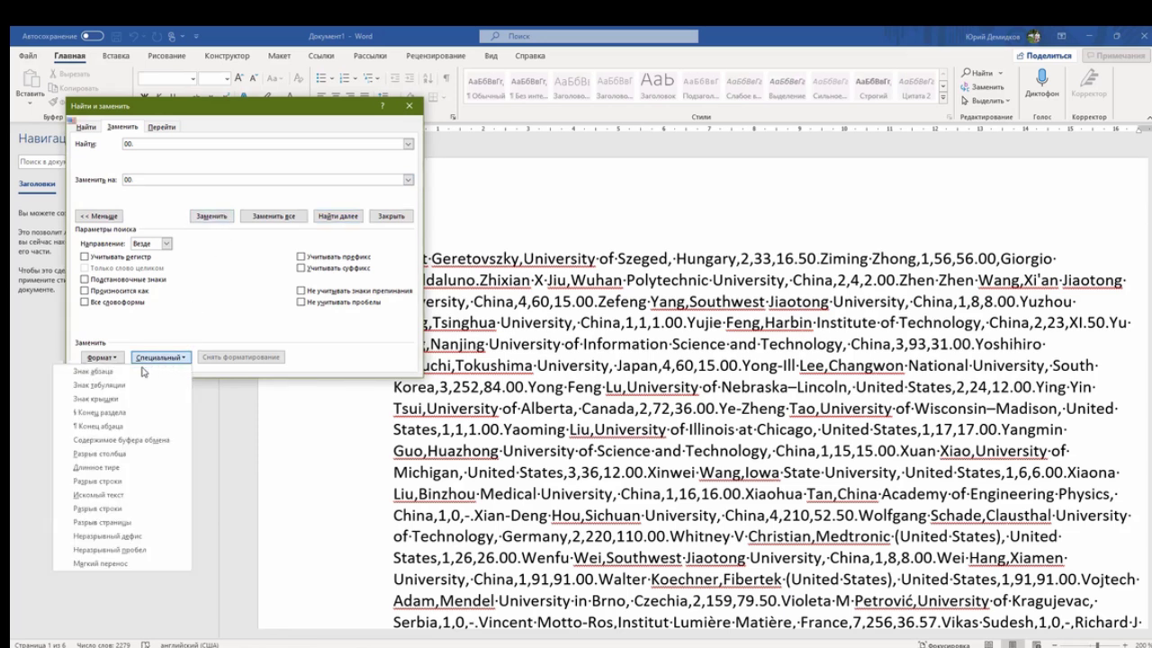
pyautogui.click(129, 371)
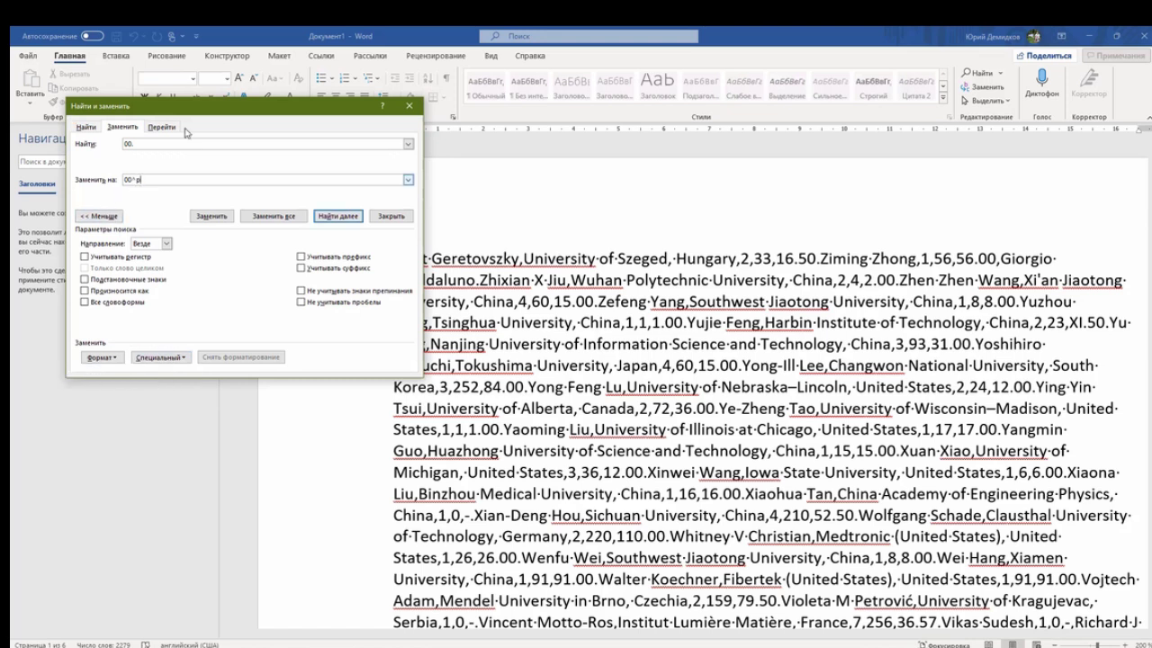
pyautogui.moveTo(213, 110); pyautogui.dragTo(254, 100)
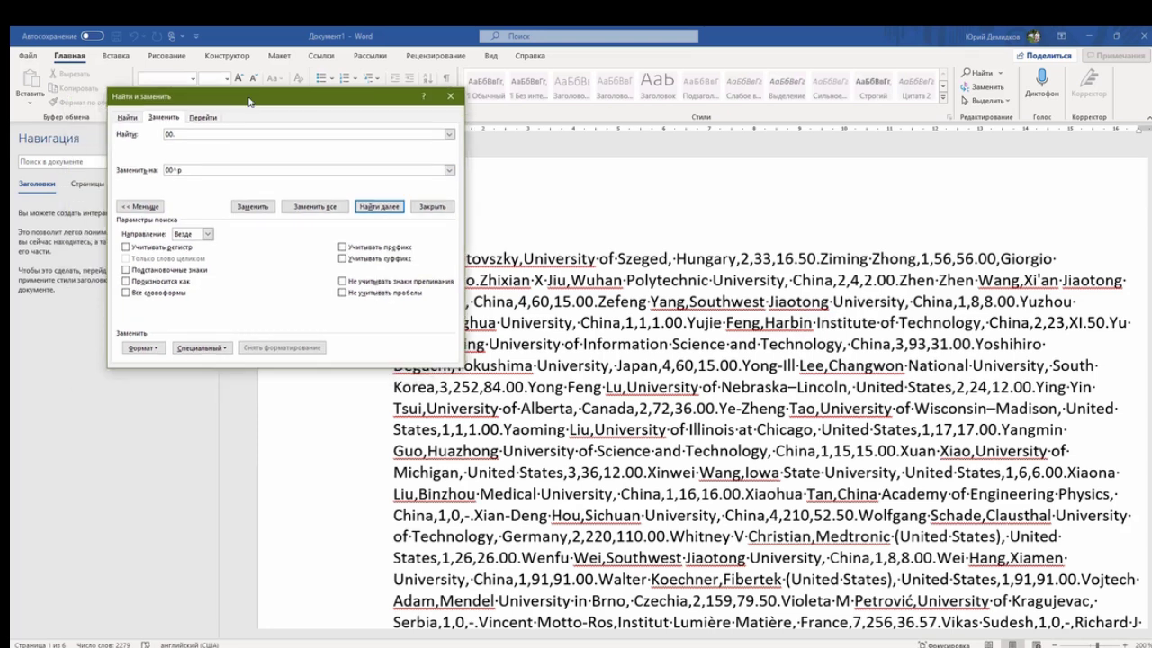
pyautogui.click(325, 208)
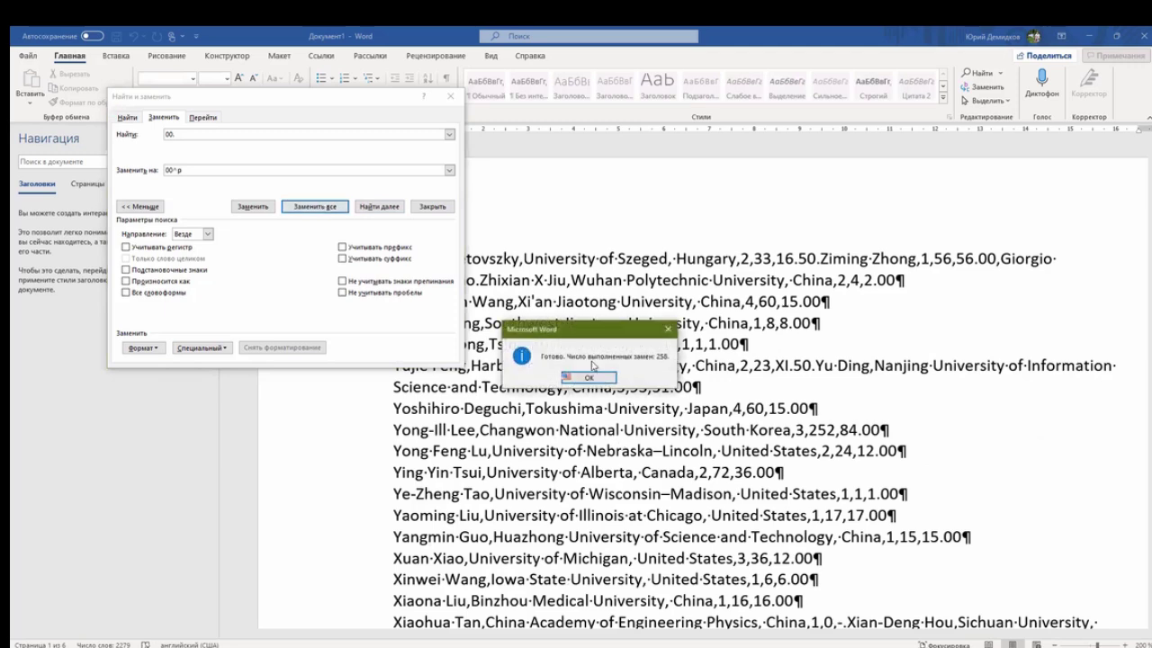
pyautogui.click(590, 377)
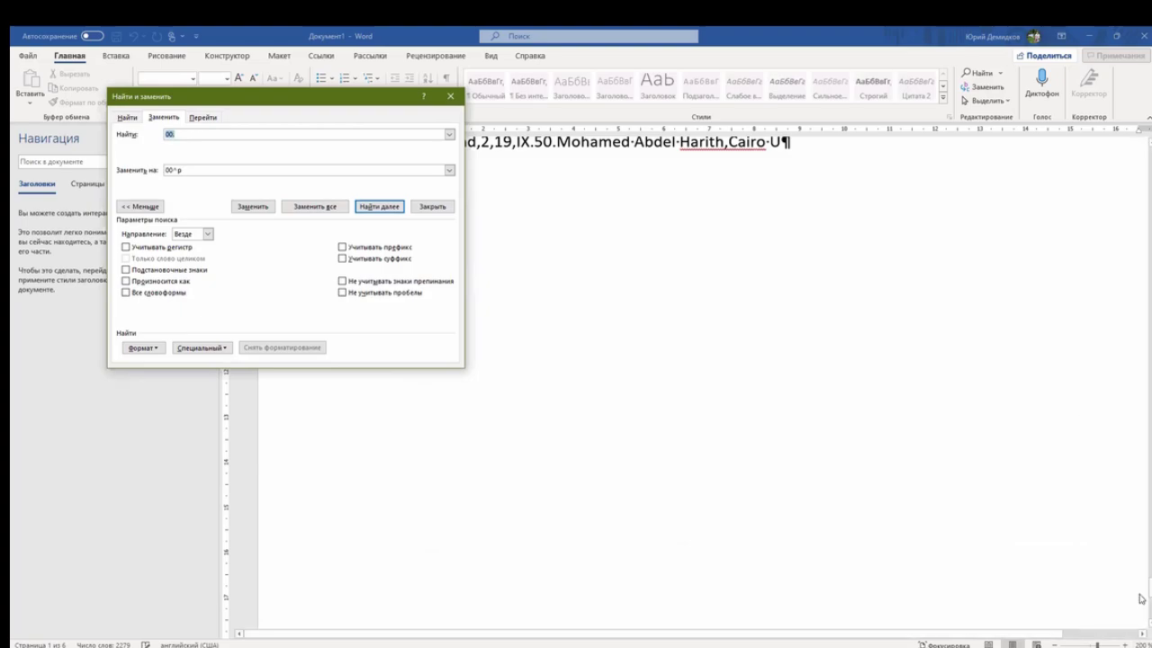
pyautogui.moveTo(1141, 597); pyautogui.dragTo(1141, 299)
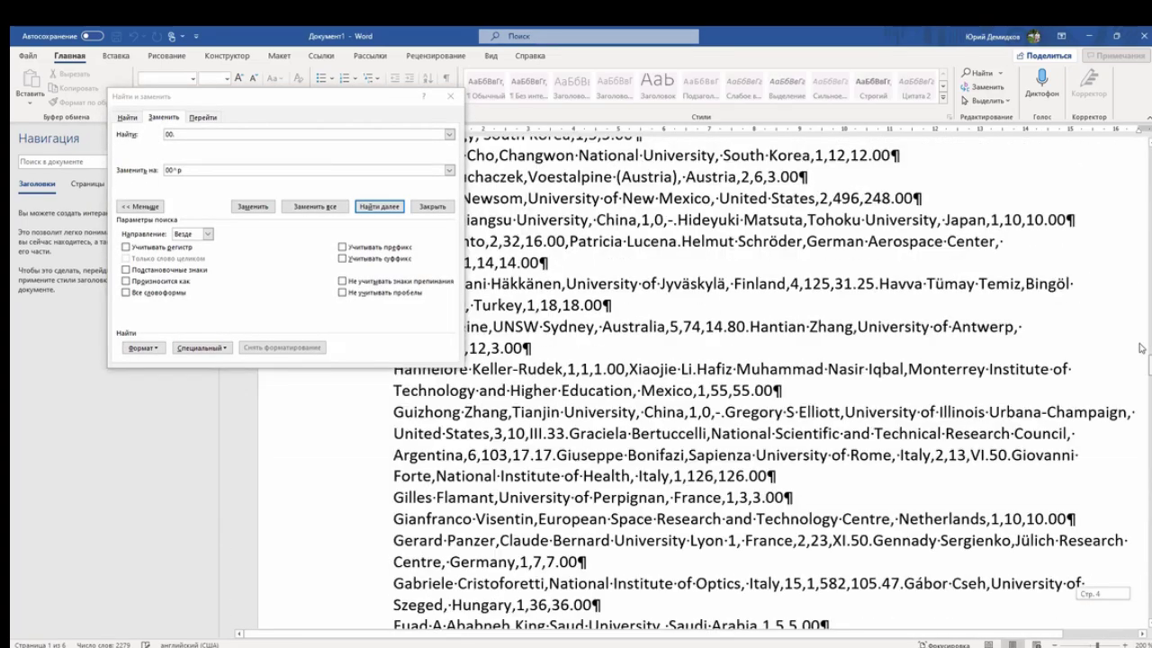
pyautogui.moveTo(1142, 299); pyautogui.dragTo(1141, 225)
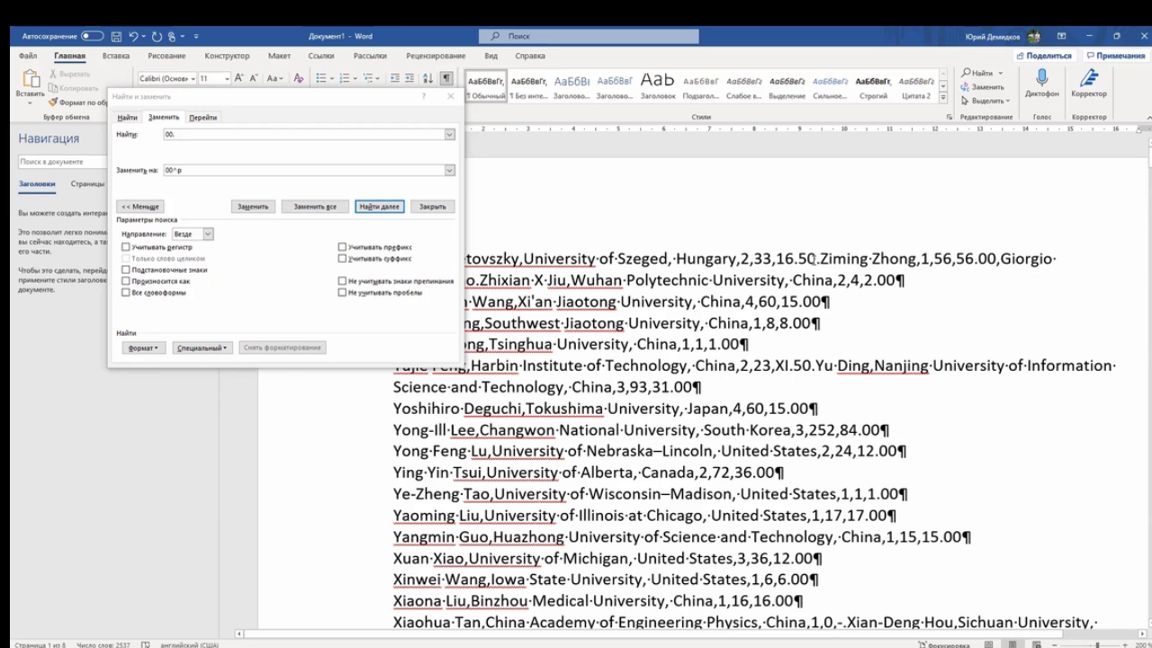
# - Change the search to '50.' and the replacement to '50^p', then find the first match
pyautogui.click(197, 131)
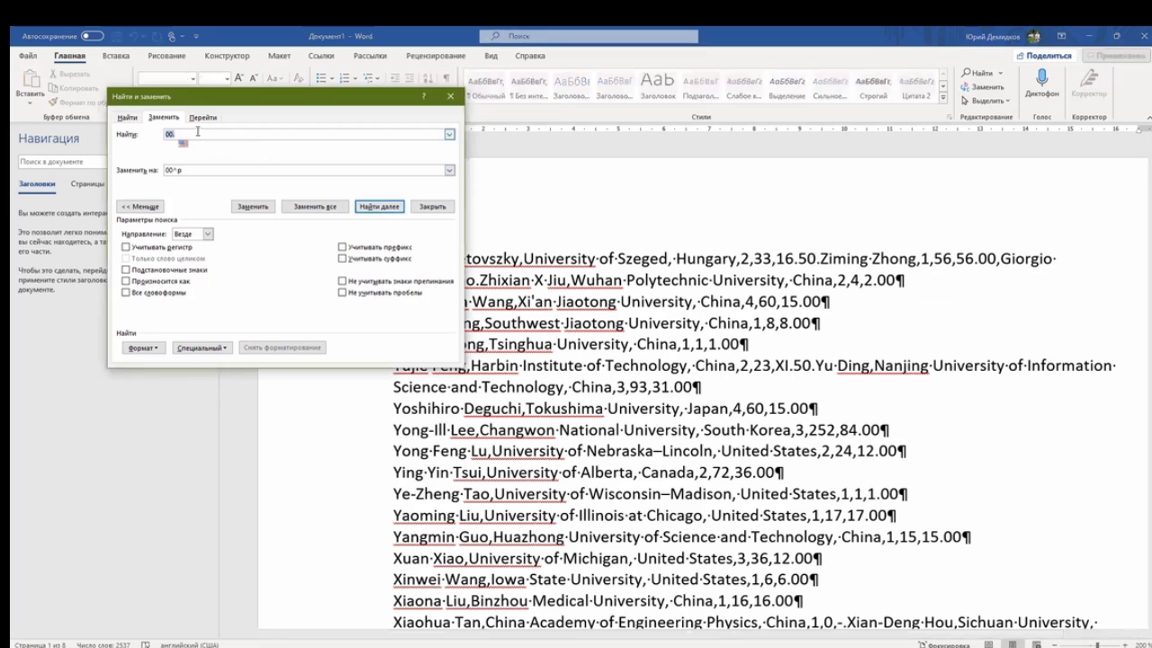
pyautogui.press('BackSpace')
pyautogui.click(177, 171)
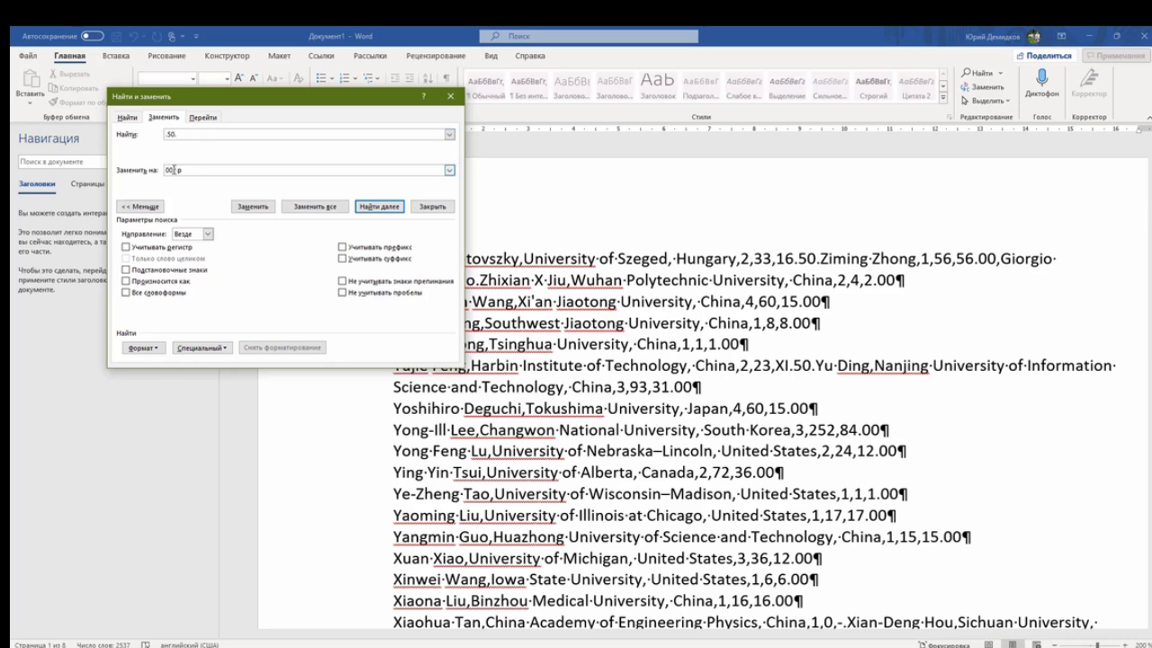
pyautogui.click(172, 169)
pyautogui.write('.50')
pyautogui.click(386, 208)
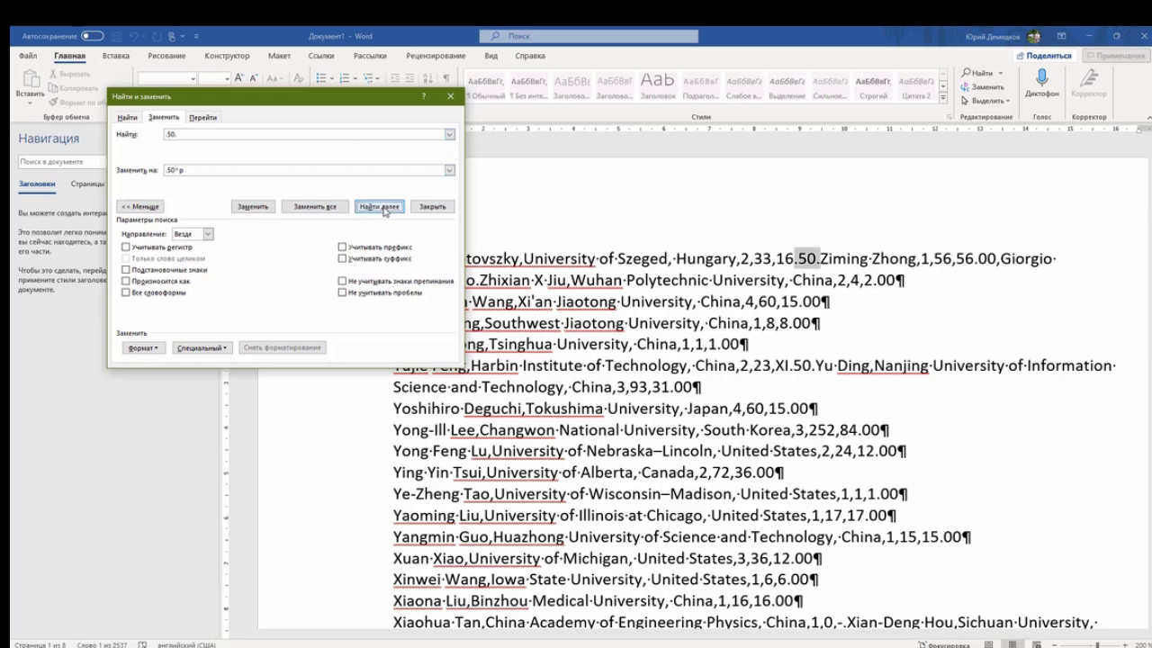
# - Split each .50 record onto its own line, one by one, then all 46 remaining
pyautogui.click(260, 207)
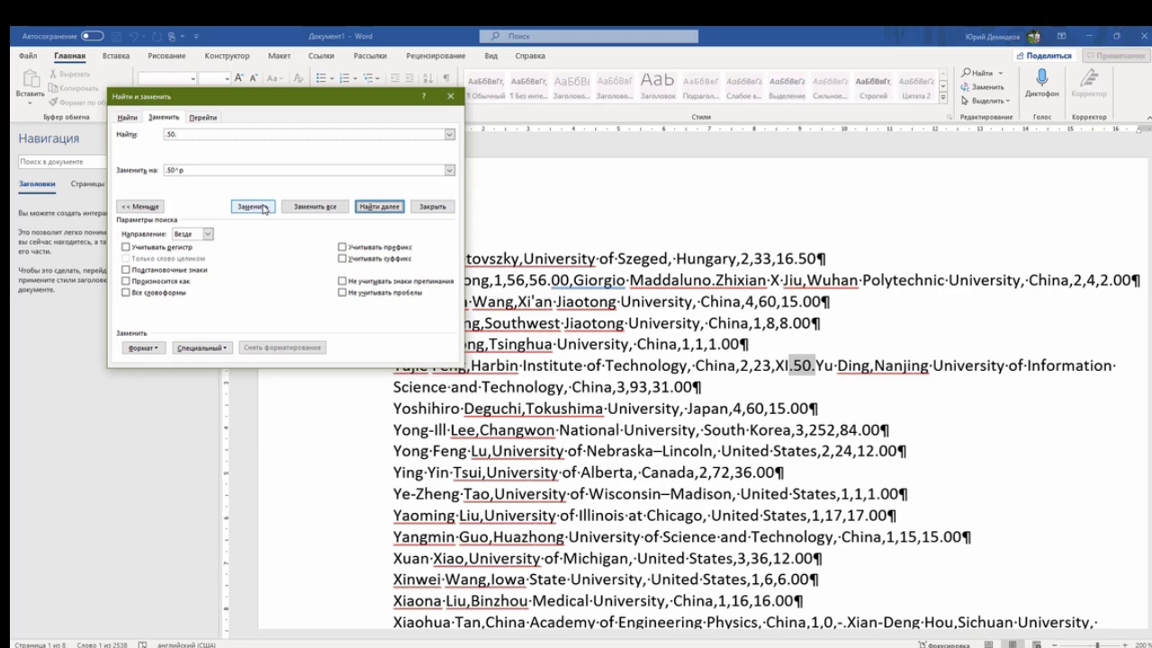
pyautogui.click(263, 209)
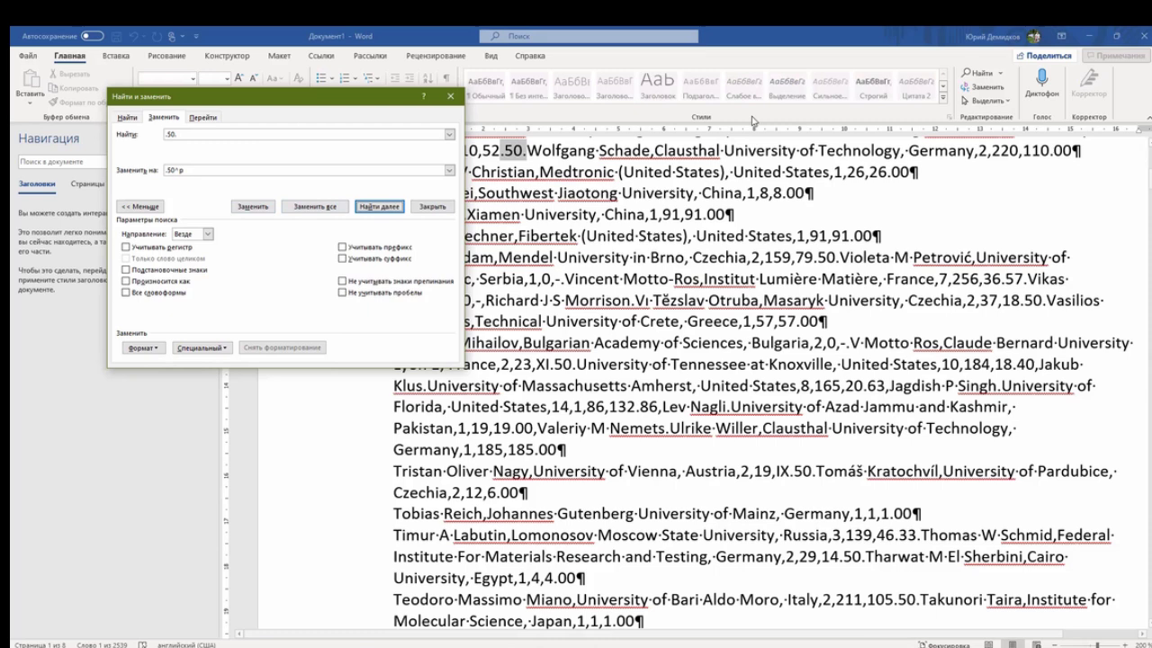
pyautogui.click(253, 208)
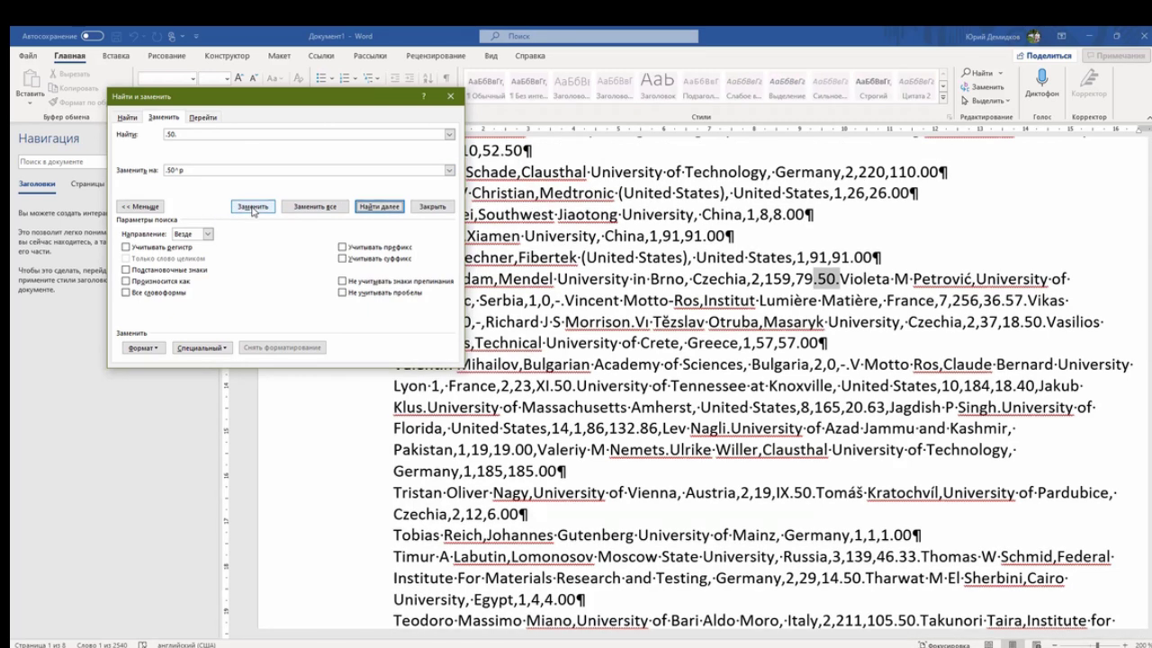
pyautogui.click(253, 207)
pyautogui.click(253, 208)
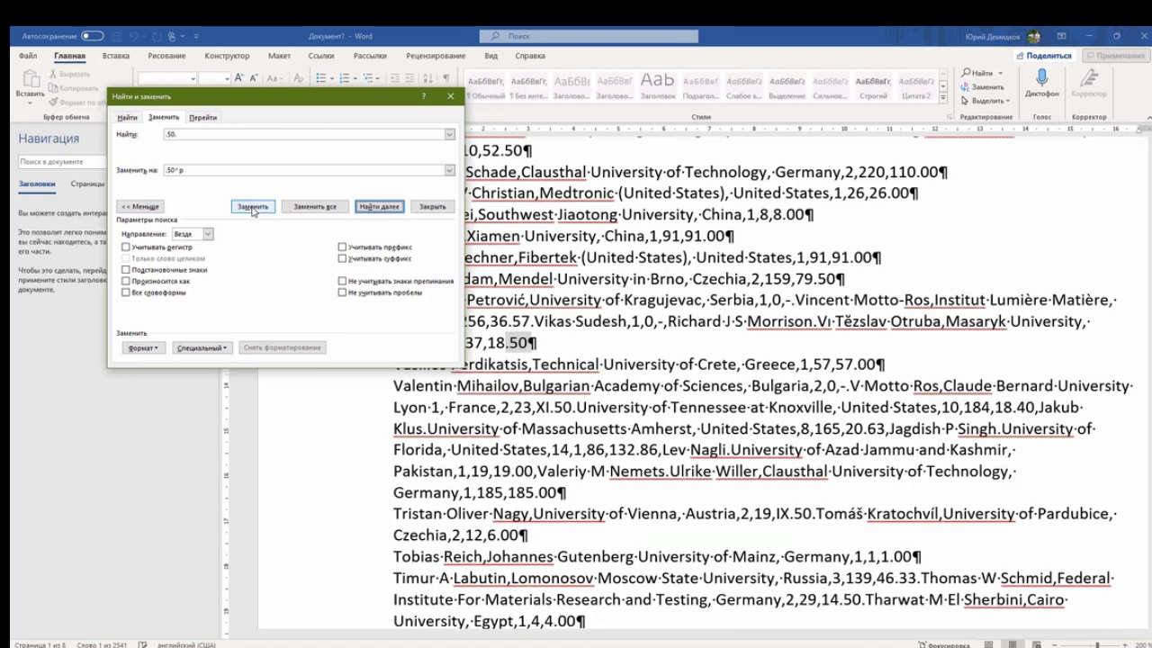
pyautogui.click(253, 208)
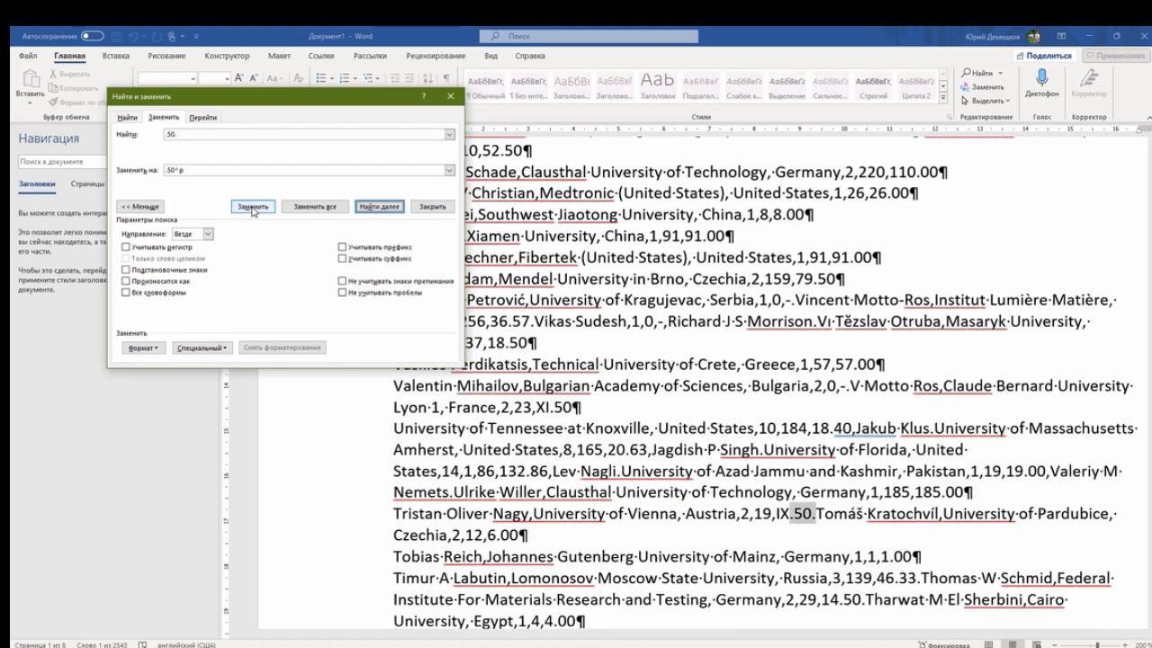
pyautogui.click(253, 208)
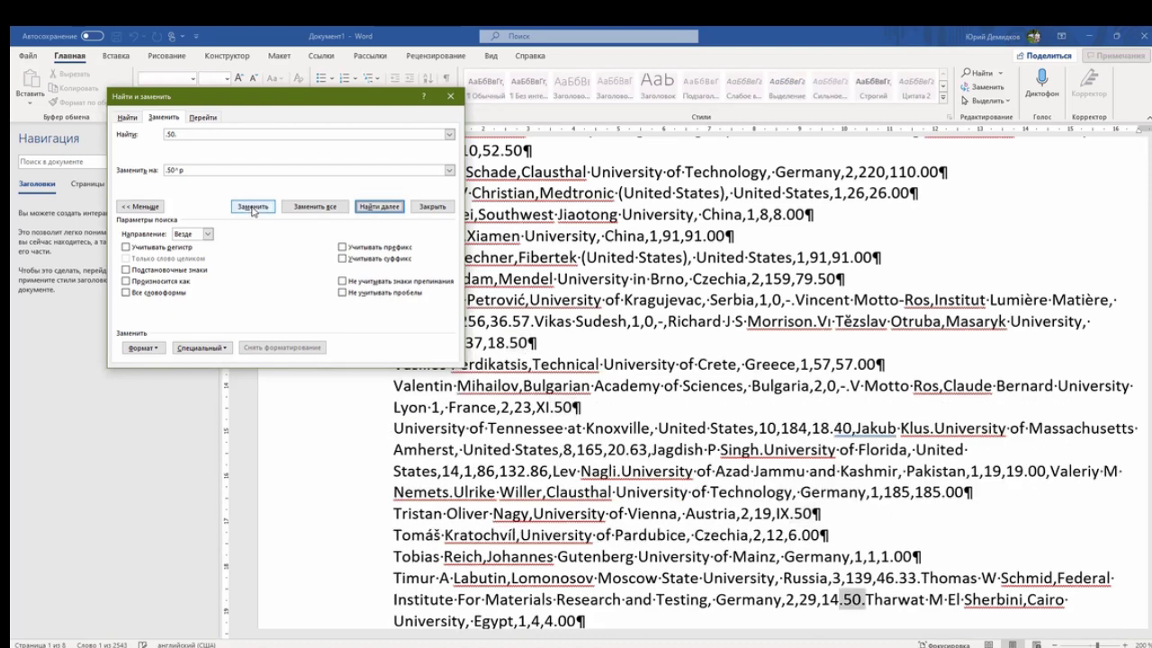
pyautogui.click(314, 208)
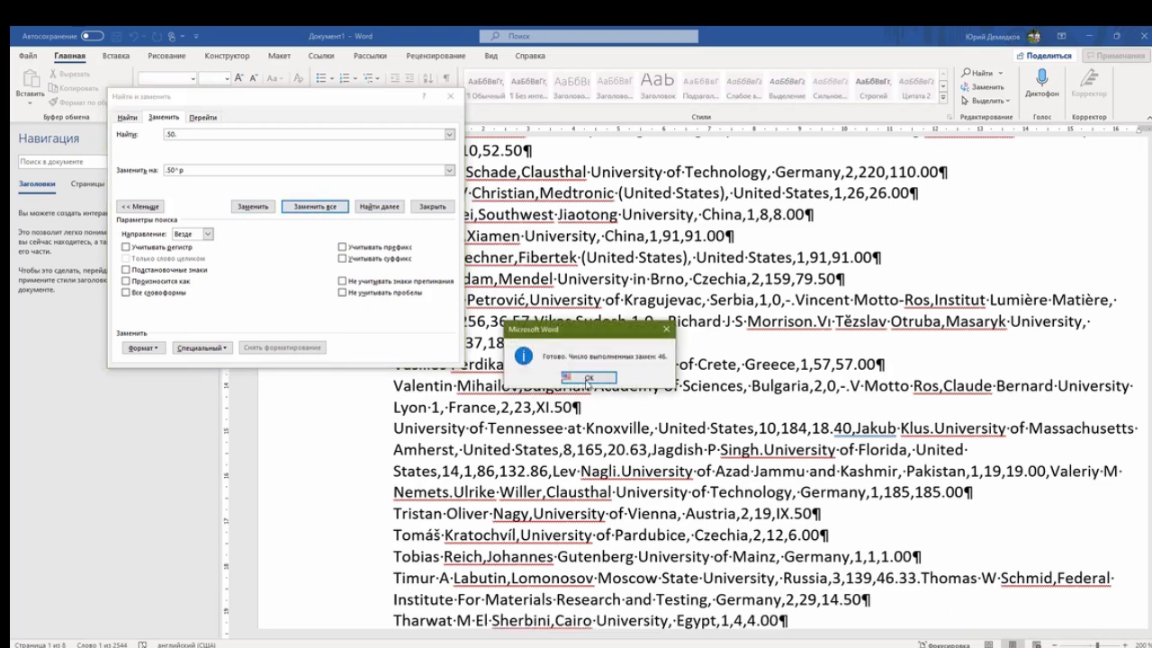
pyautogui.click(596, 377)
pyautogui.scroll(-6, 576, 360)
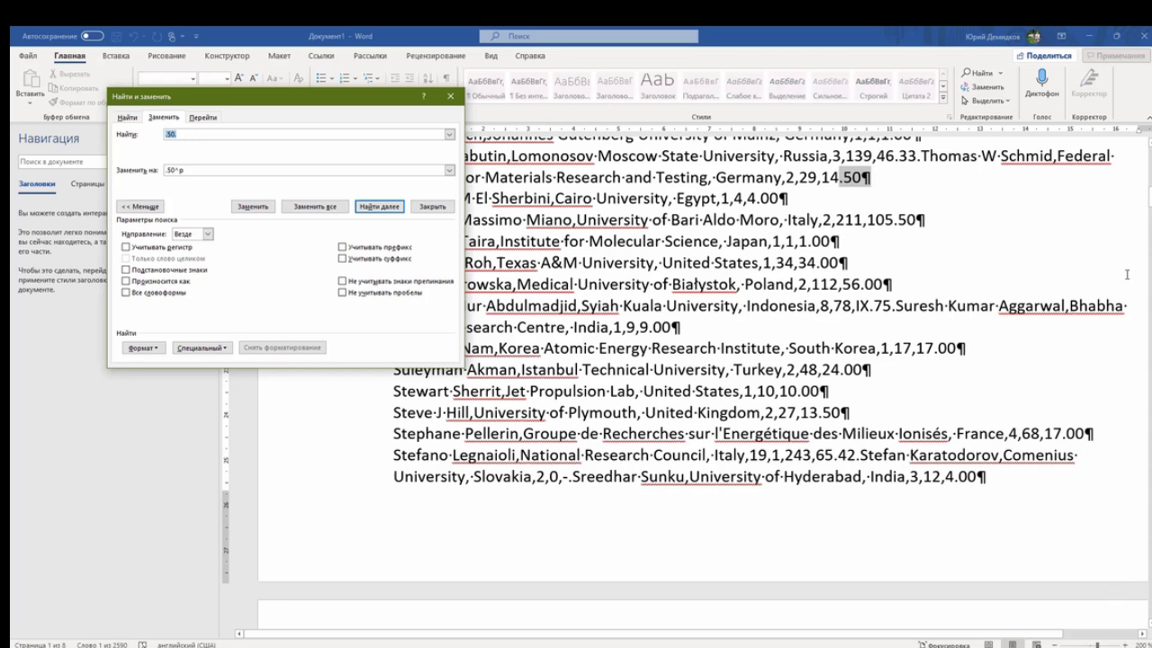
pyautogui.moveTo(1142, 199); pyautogui.dragTo(1142, 144)
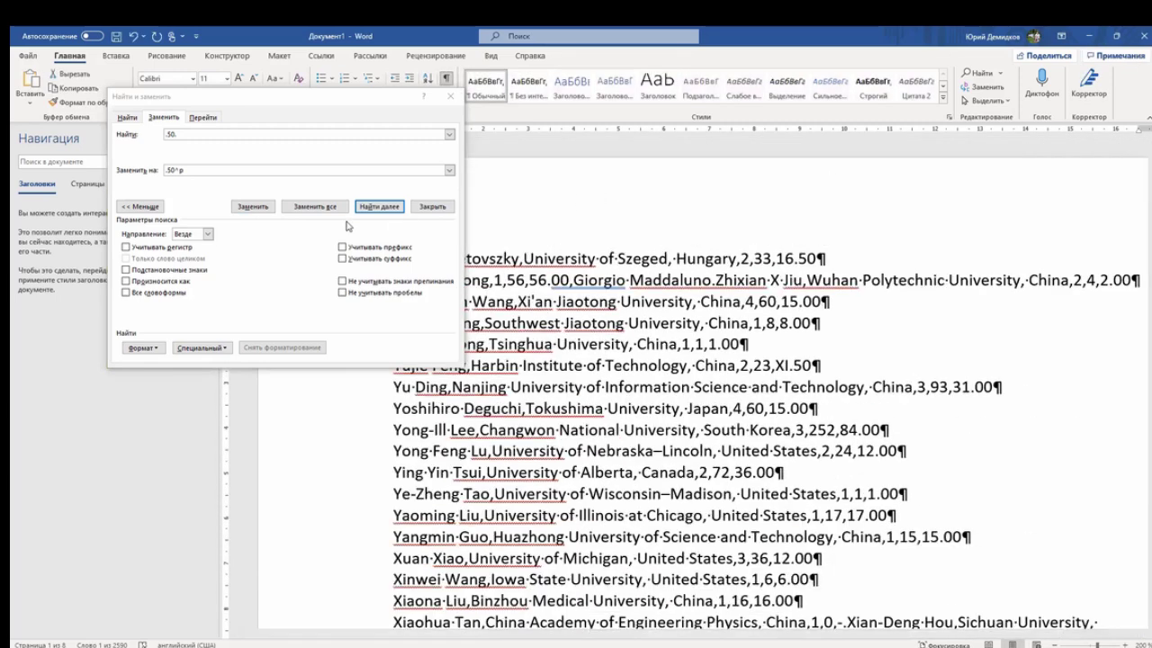
pyautogui.click(374, 208)
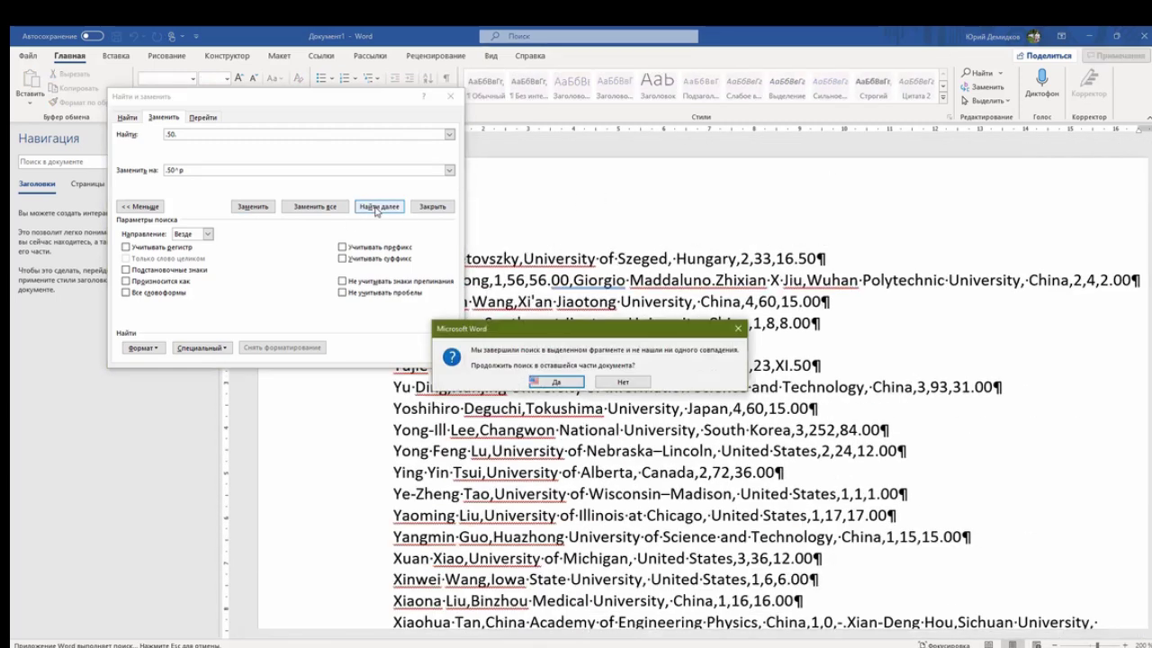
pyautogui.click(563, 384)
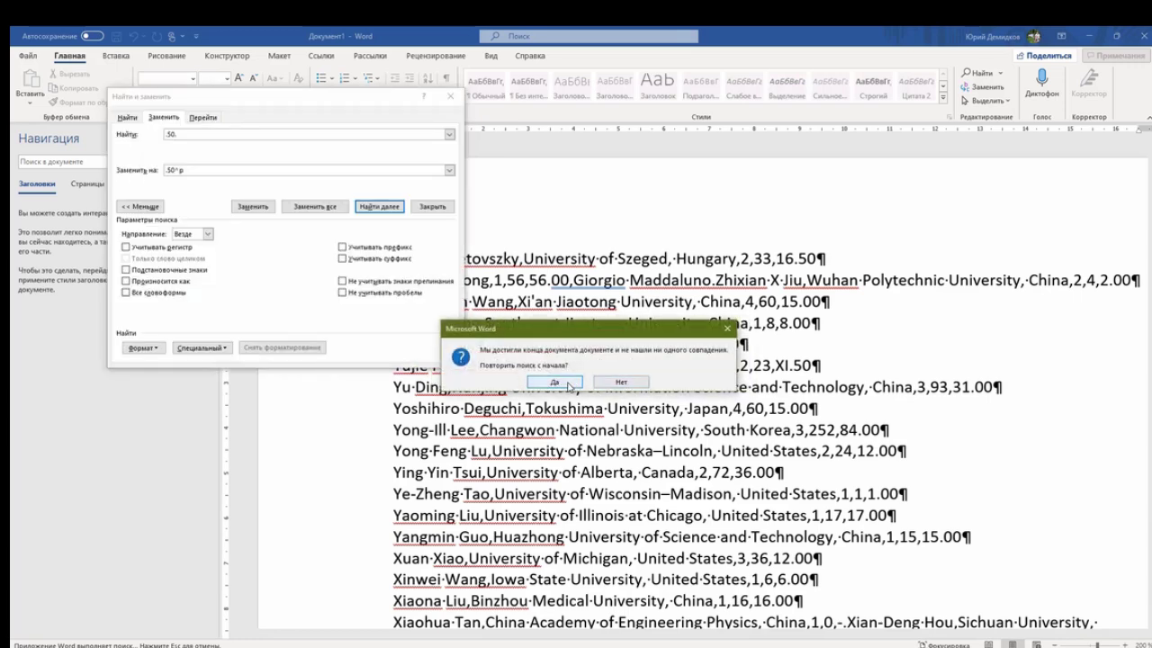
pyautogui.click(568, 385)
pyautogui.click(590, 378)
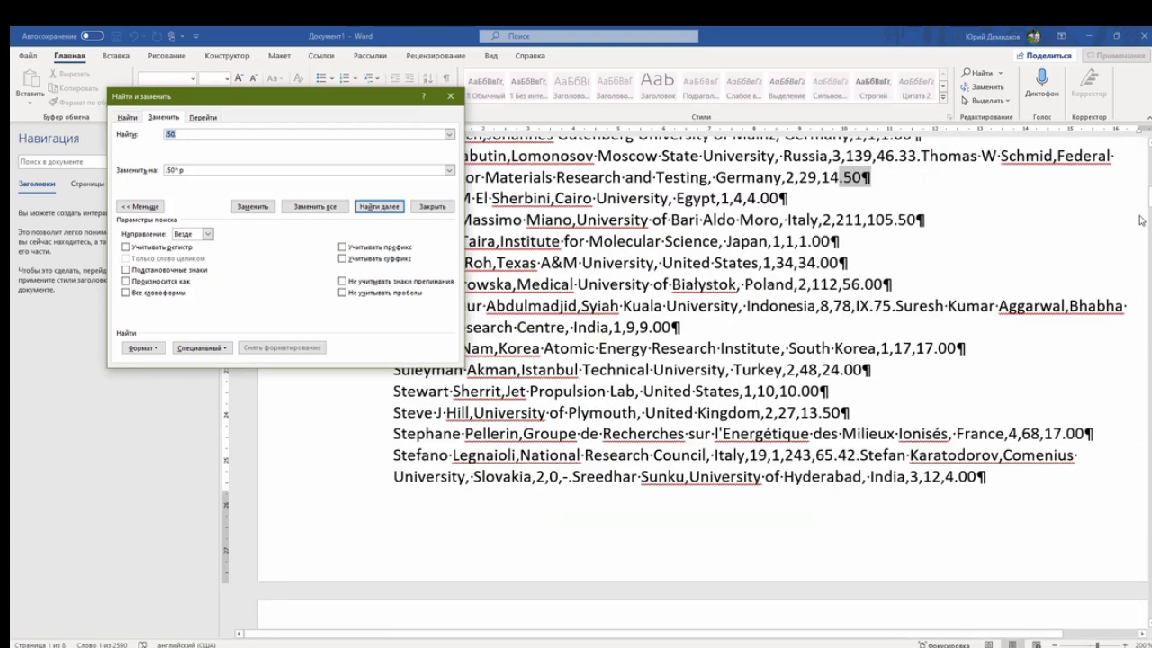
pyautogui.moveTo(1143, 202); pyautogui.dragTo(1141, 146)
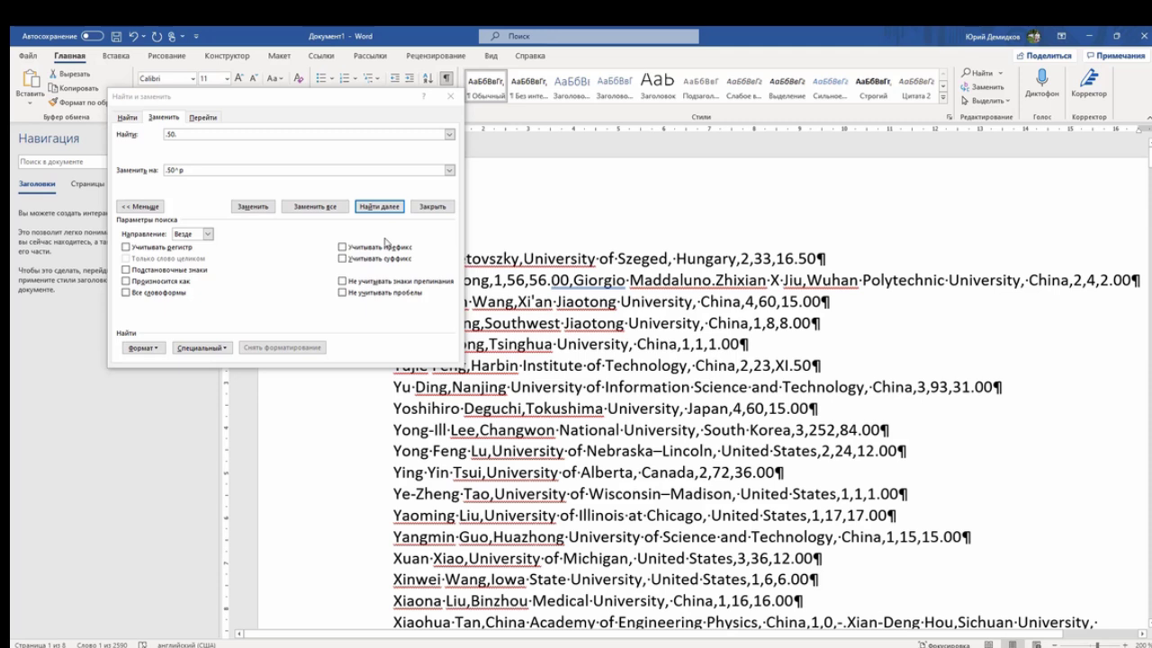
# - Set Find to '.00,' and Replace to '.00^p', and search through the whole document
pyautogui.click(167, 135)
pyautogui.write('.')
pyautogui.press('Return')
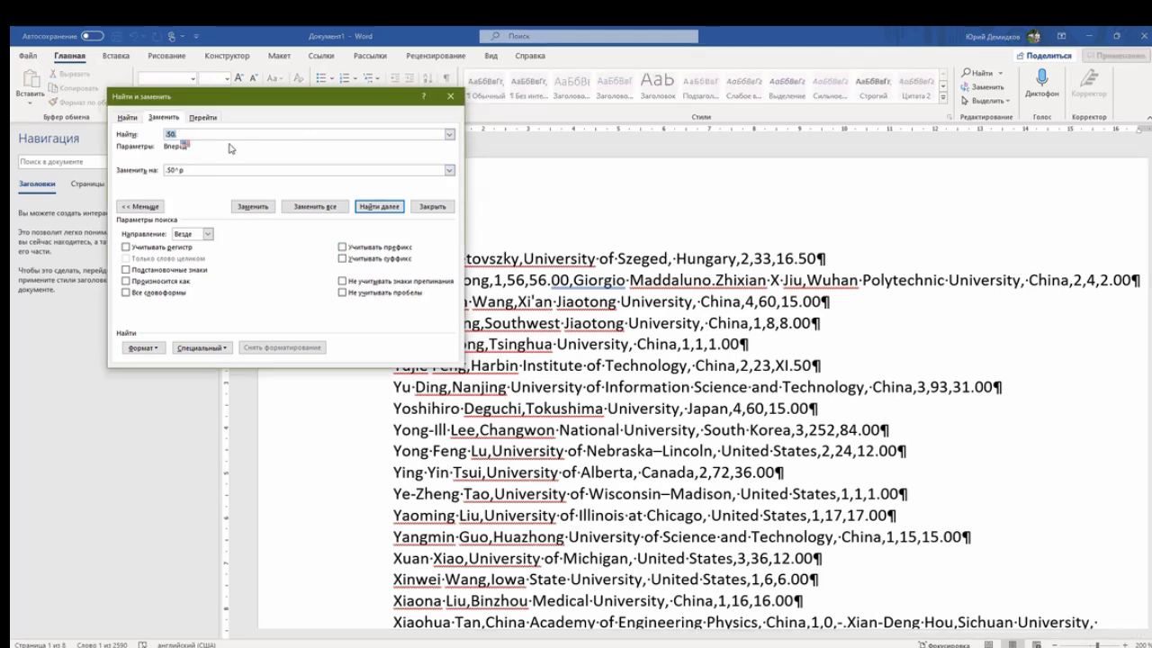
pyautogui.write('.00,')
pyautogui.click(189, 169)
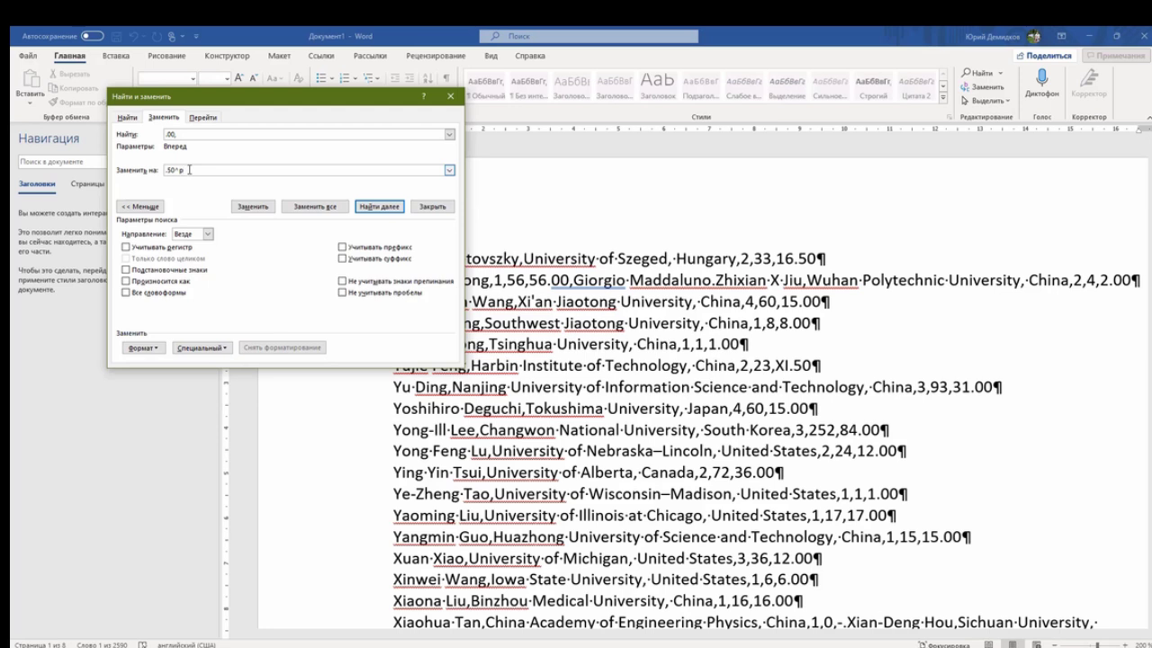
pyautogui.moveTo(176, 169); pyautogui.dragTo(162, 169)
pyautogui.write('.00')
pyautogui.click(388, 209)
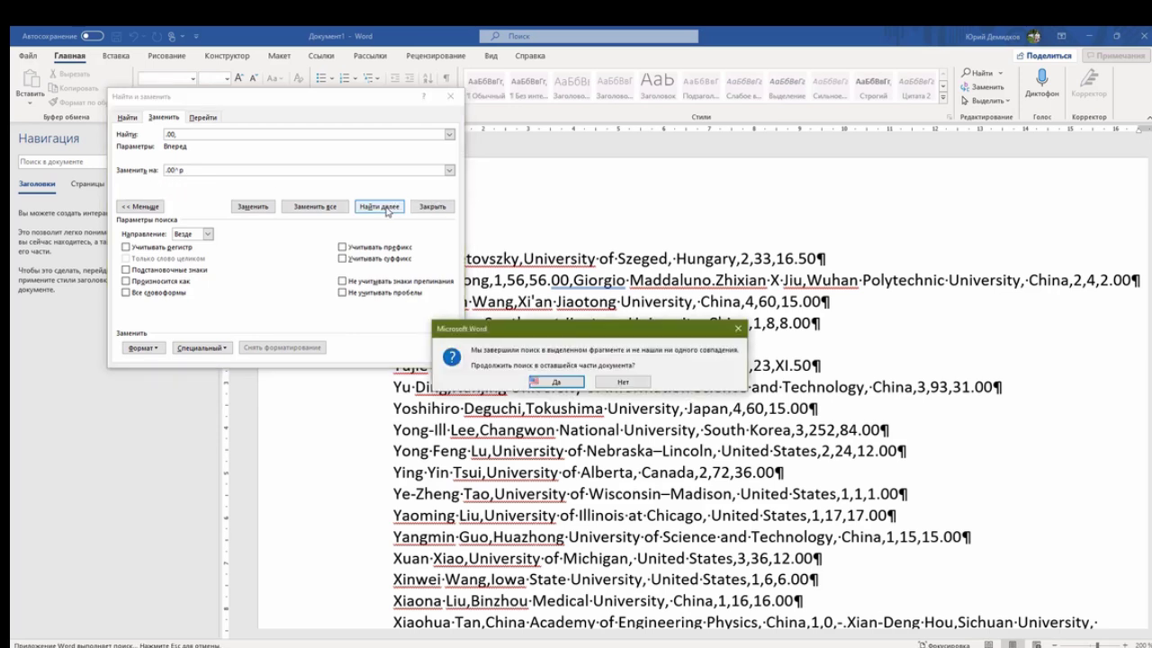
pyautogui.click(557, 380)
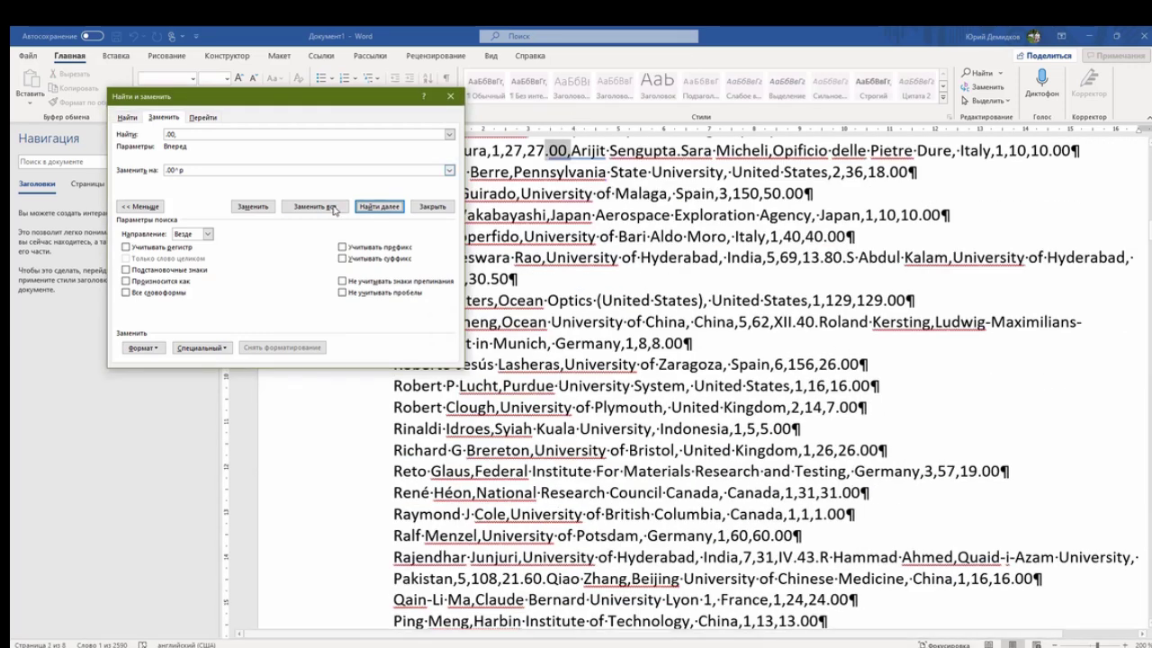
# - Split records one at a time after matches such as 18.00, 16.00, 1.00 and 138.00
pyautogui.click(261, 210)
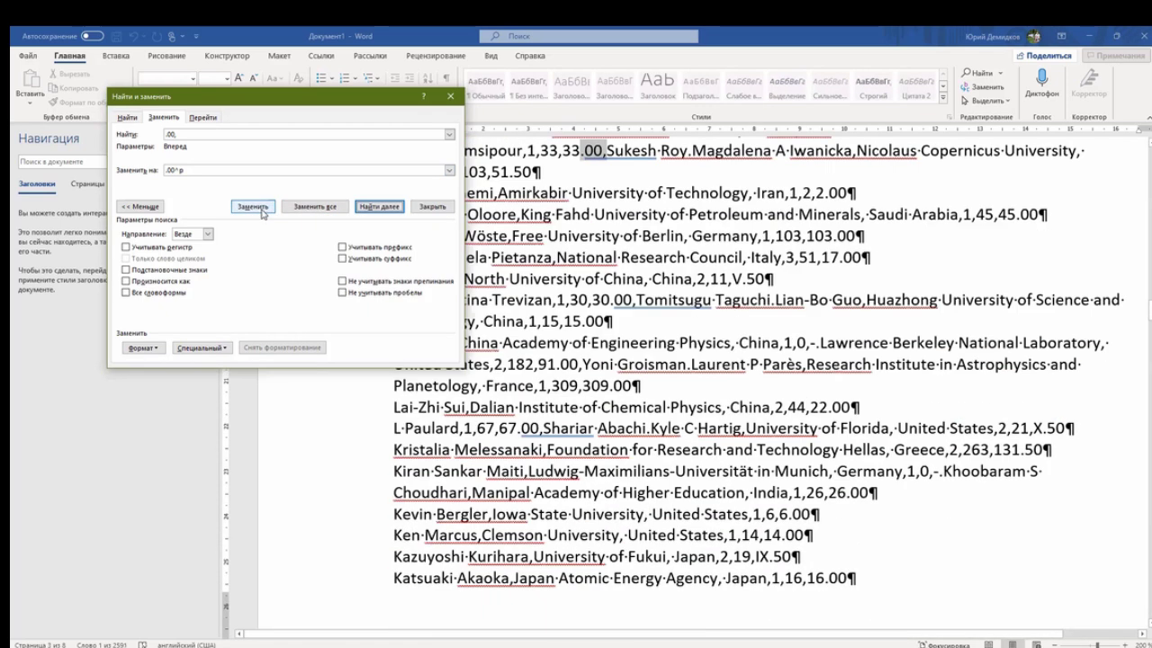
pyautogui.click(261, 210)
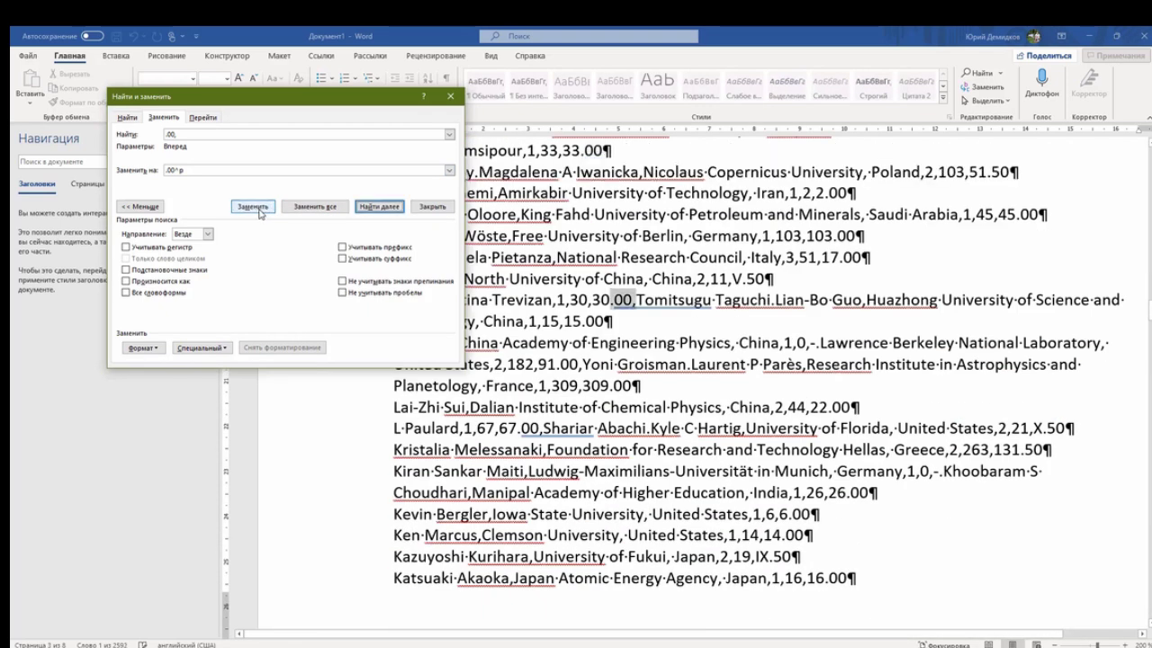
pyautogui.click(253, 207)
pyautogui.click(253, 207)
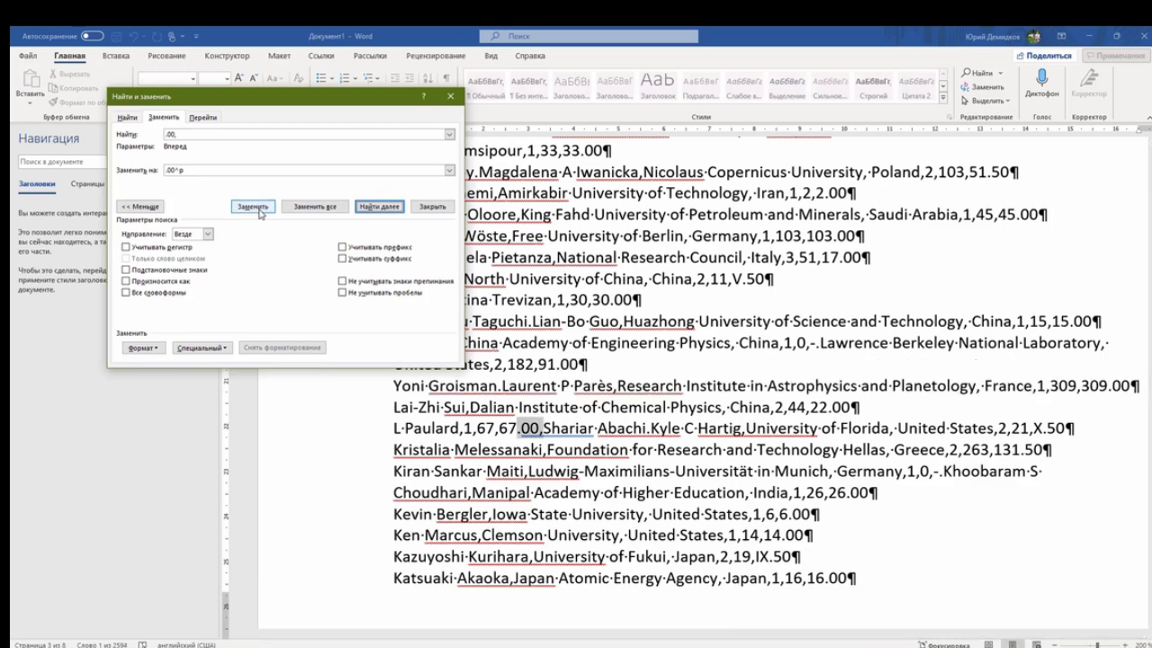
pyautogui.click(255, 207)
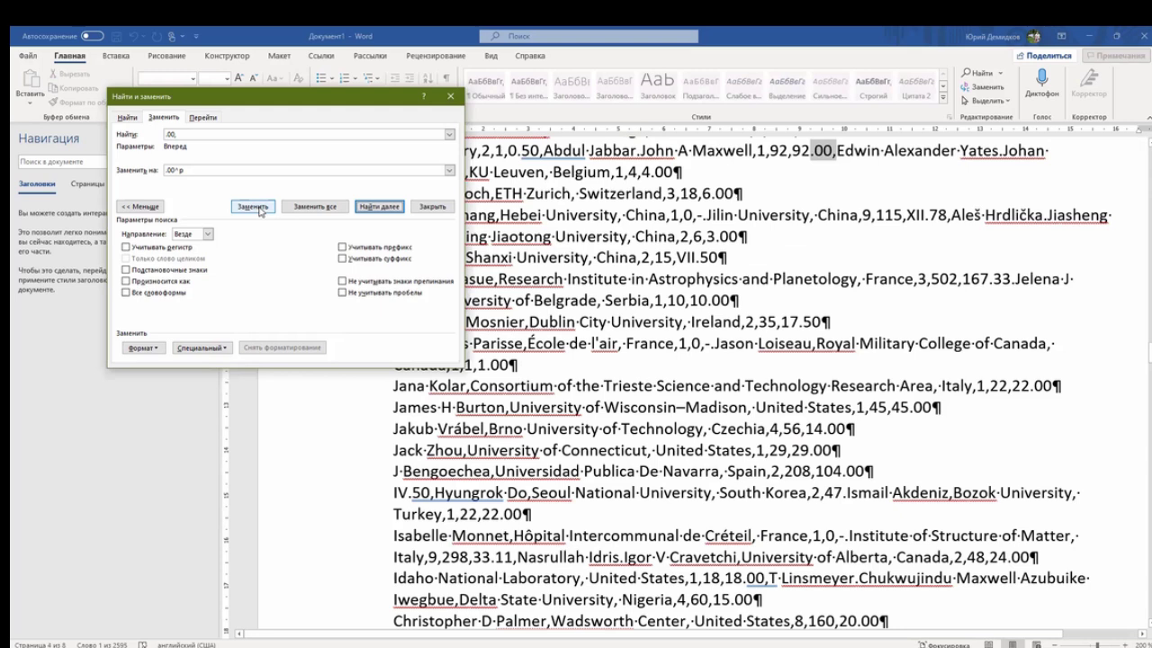
pyautogui.click(260, 209)
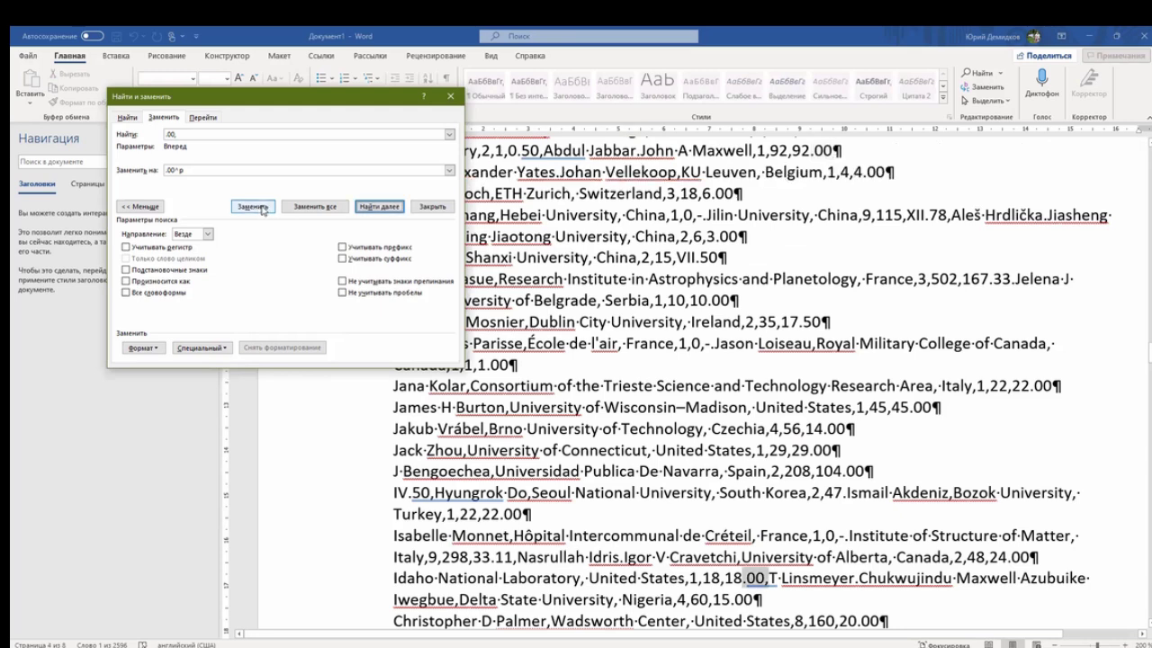
pyautogui.click(261, 208)
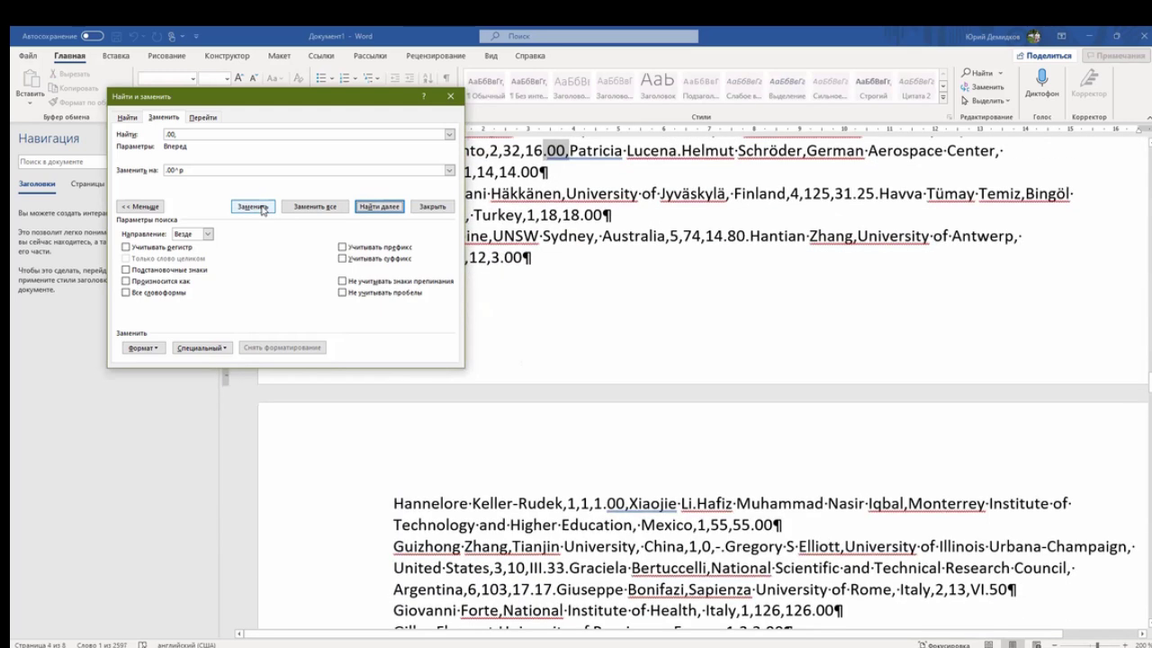
pyautogui.click(263, 210)
pyautogui.click(262, 209)
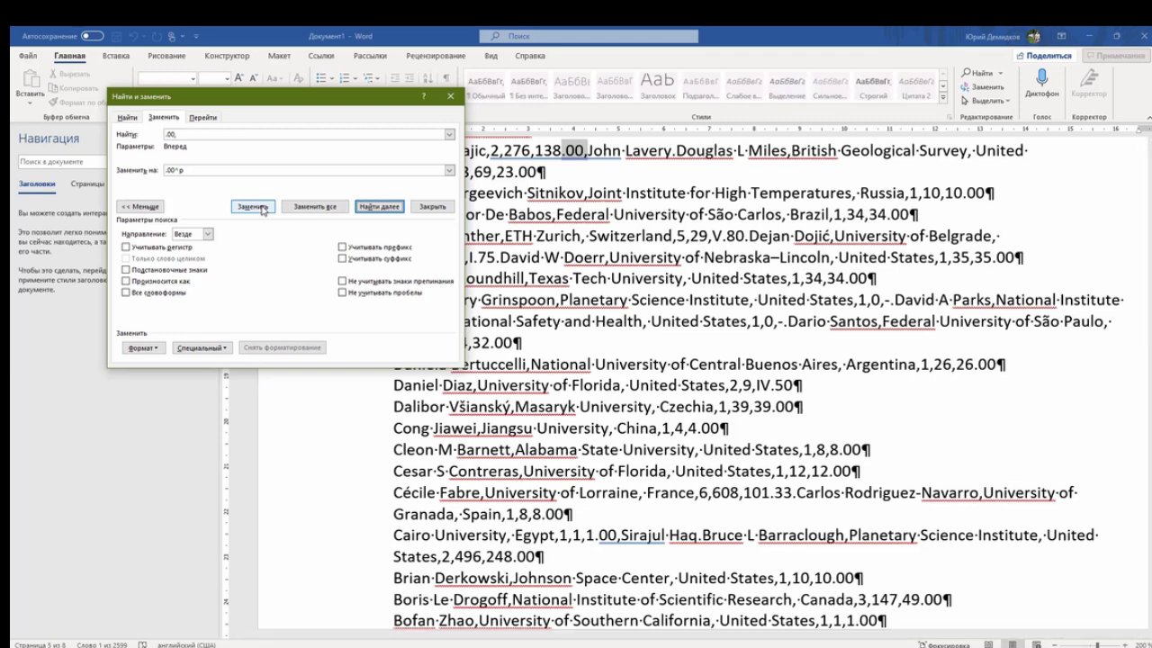
pyautogui.click(262, 209)
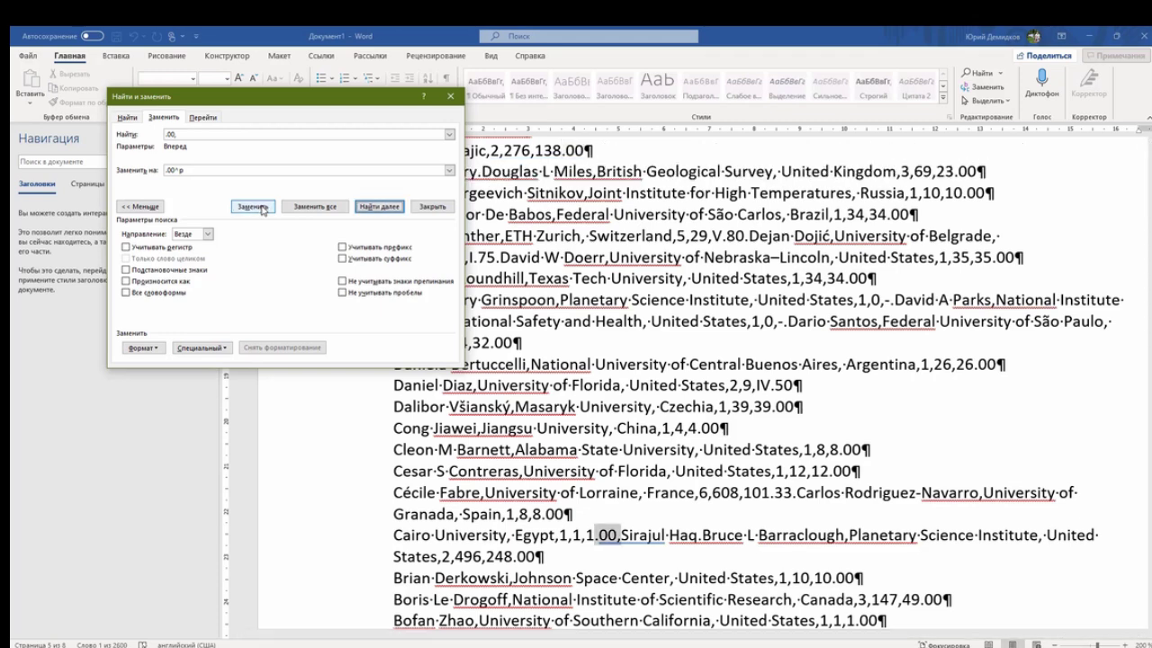
# - Split the records after 14.00 and 35.00, then replace the last 5 matches at once
pyautogui.click(262, 208)
pyautogui.click(262, 208)
pyautogui.click(262, 210)
pyautogui.click(263, 210)
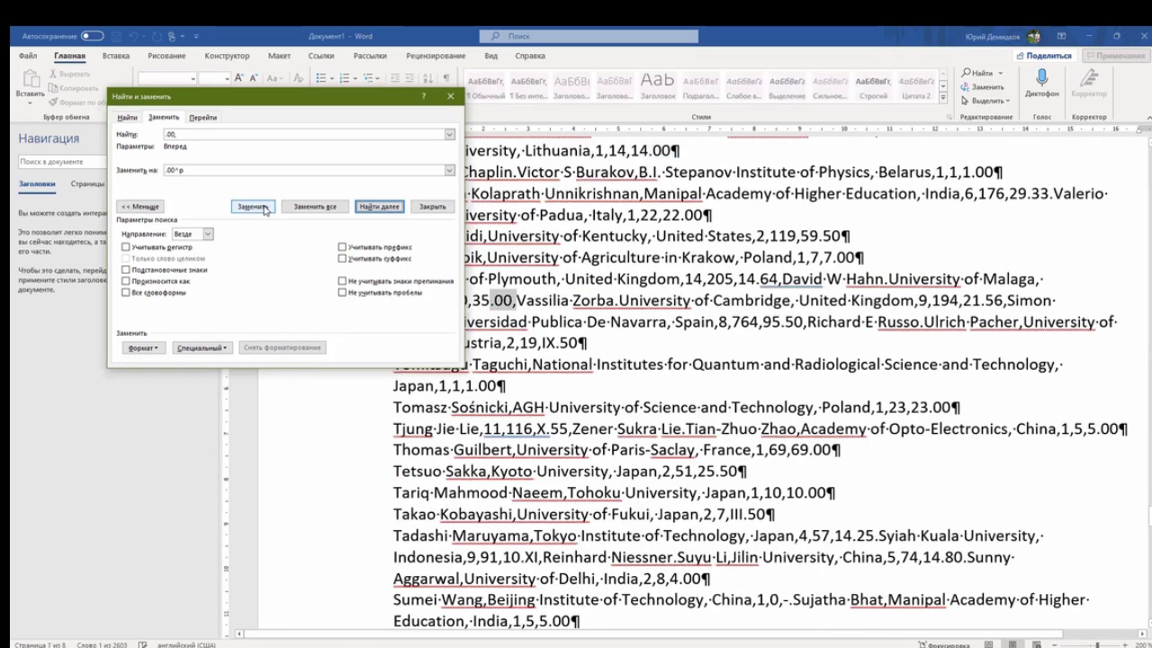
pyautogui.click(262, 209)
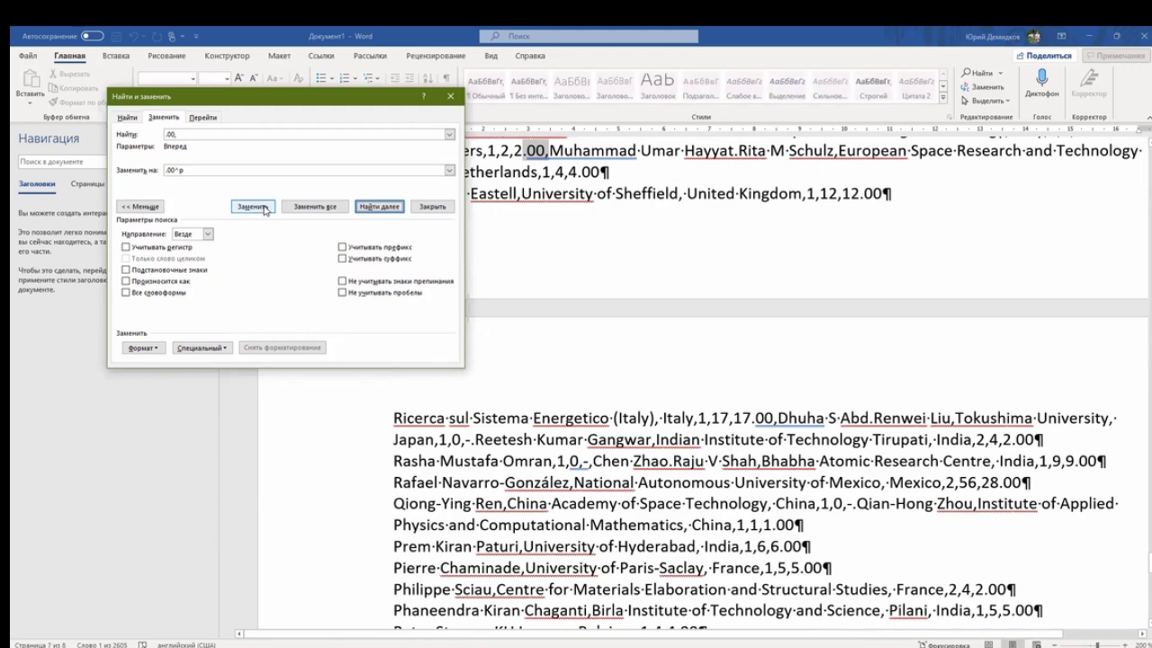
pyautogui.click(313, 207)
pyautogui.click(556, 381)
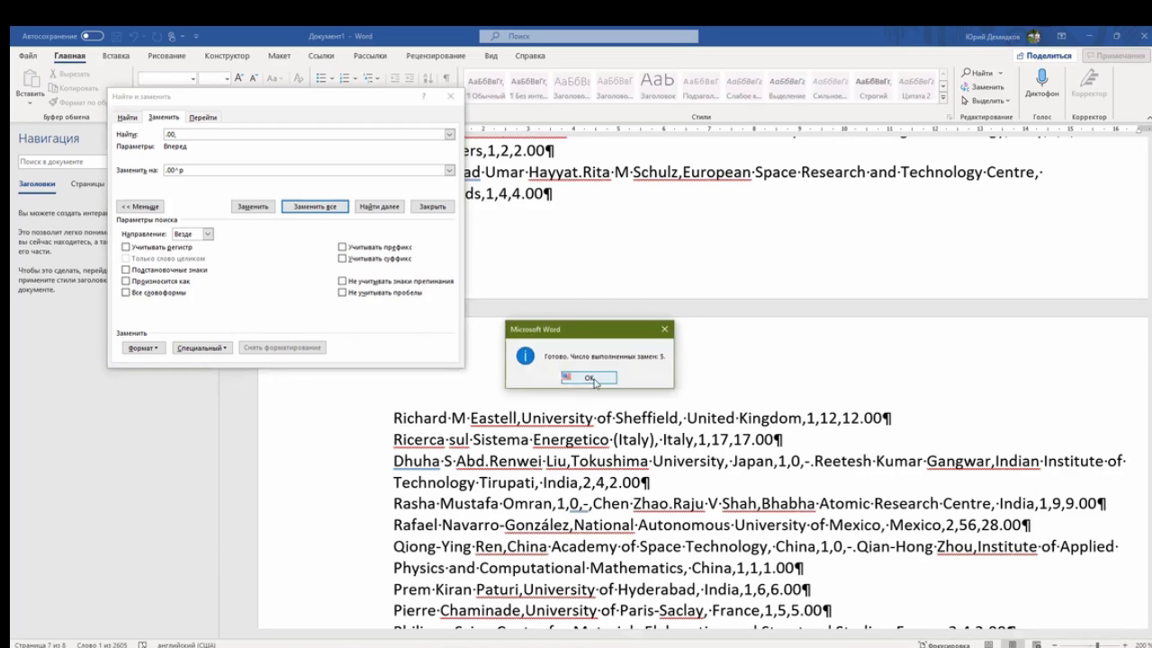
pyautogui.click(590, 378)
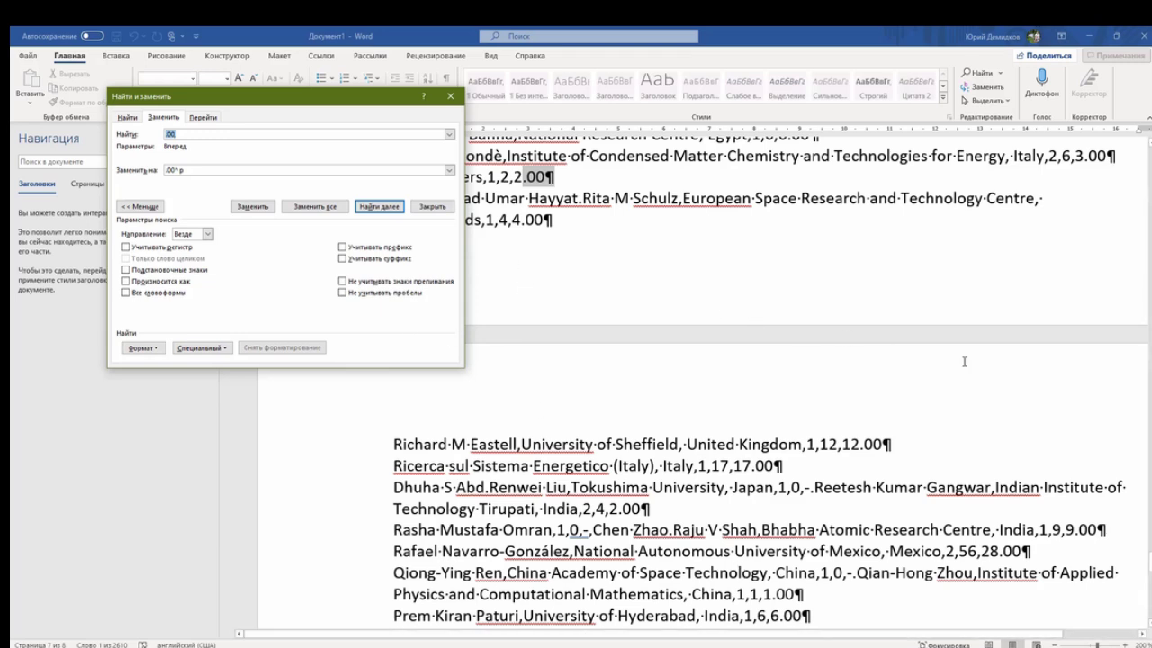
# - Scroll to the end of the document to check the split records
pyautogui.moveTo(1142, 565); pyautogui.dragTo(1141, 587)
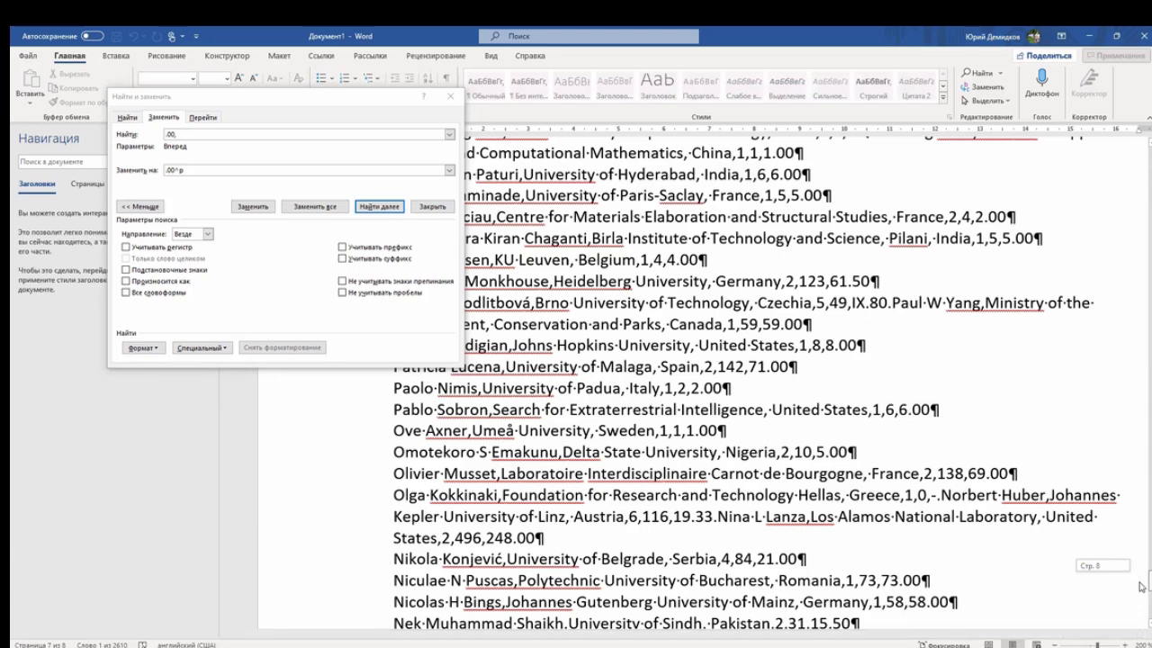
pyautogui.moveTo(1142, 587); pyautogui.dragTo(1139, 576)
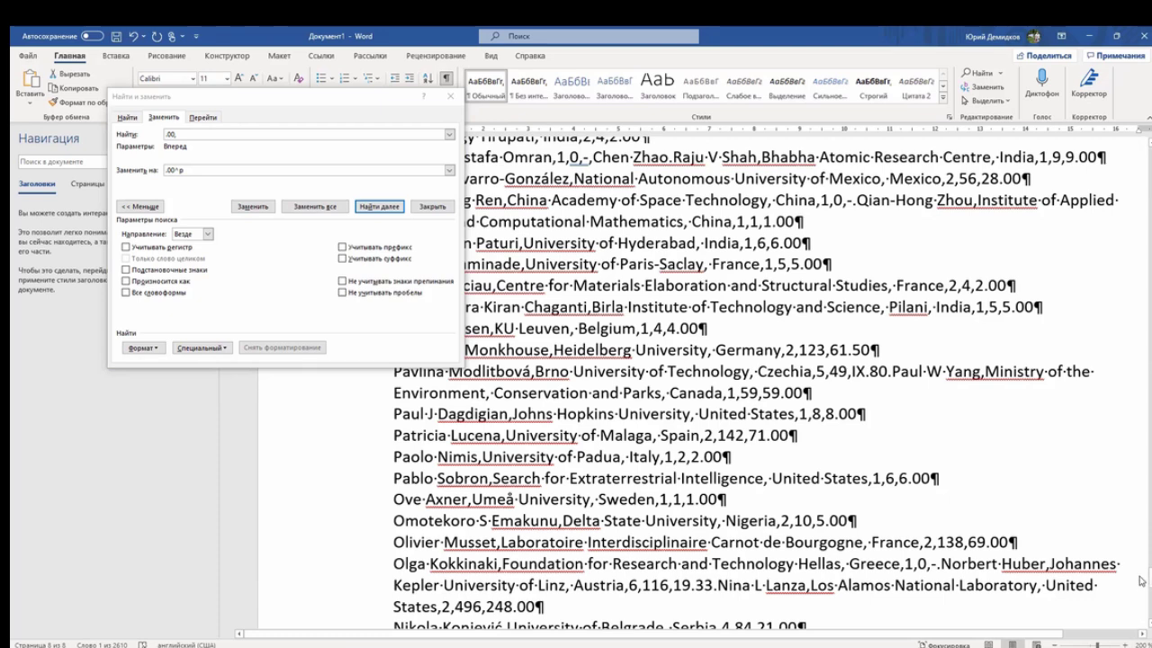
pyautogui.moveTo(1142, 581); pyautogui.dragTo(1141, 596)
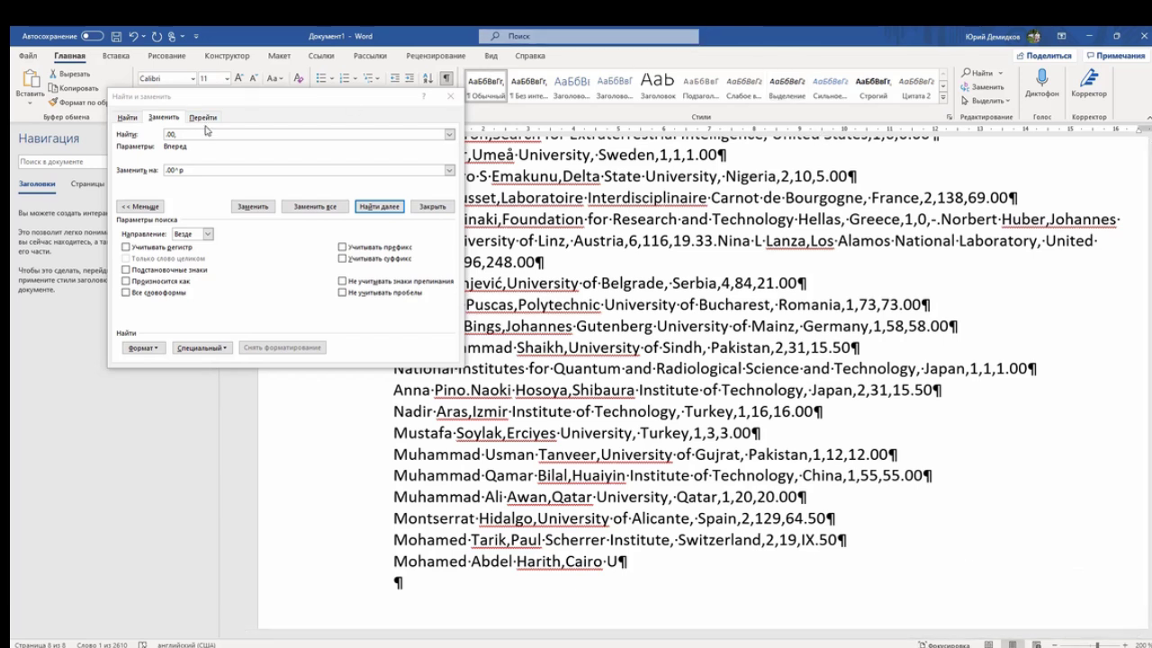
# - Clear both the '.00^p' replacement and the '.00,' search text
pyautogui.click(211, 170)
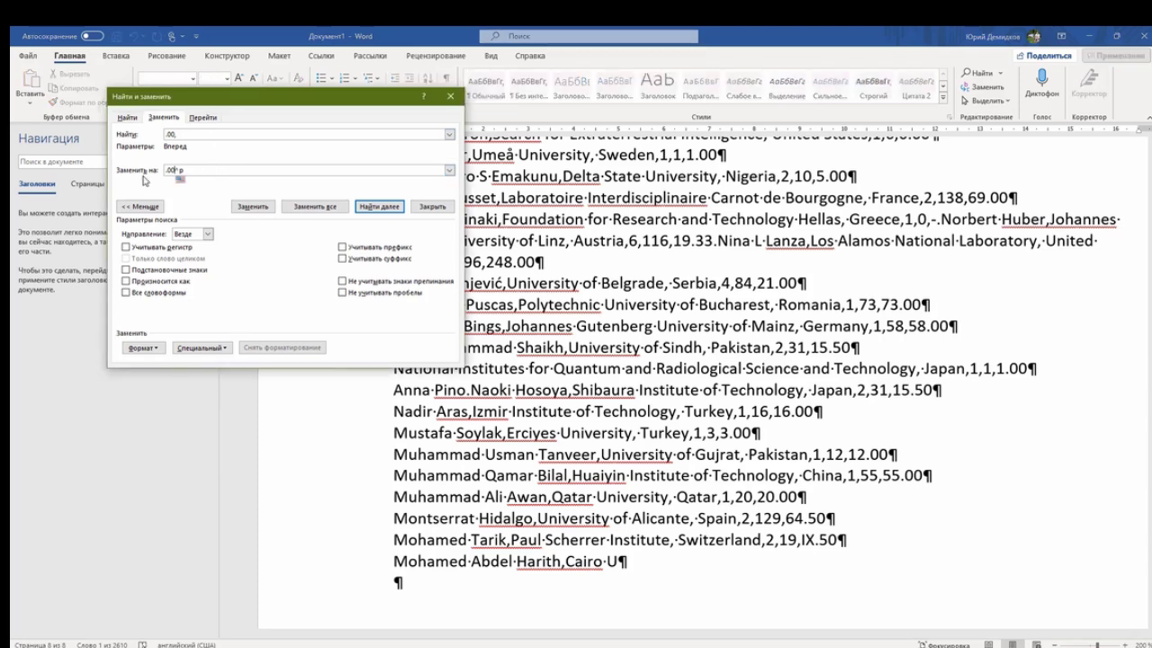
pyautogui.moveTo(186, 171); pyautogui.dragTo(158, 173)
pyautogui.press('BackSpace')
pyautogui.moveTo(180, 134); pyautogui.dragTo(166, 136)
pyautogui.press('BackSpace')
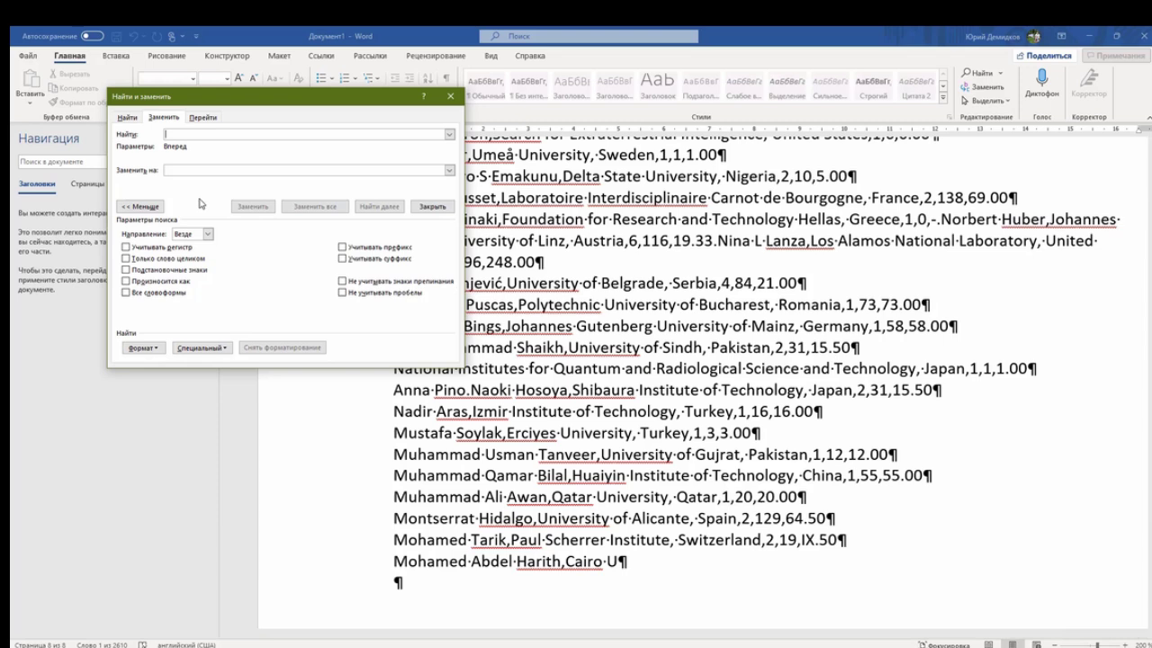
# - Turn on wildcards and build the search pattern [0-9]{2;}. using the Special menu
pyautogui.click(126, 270)
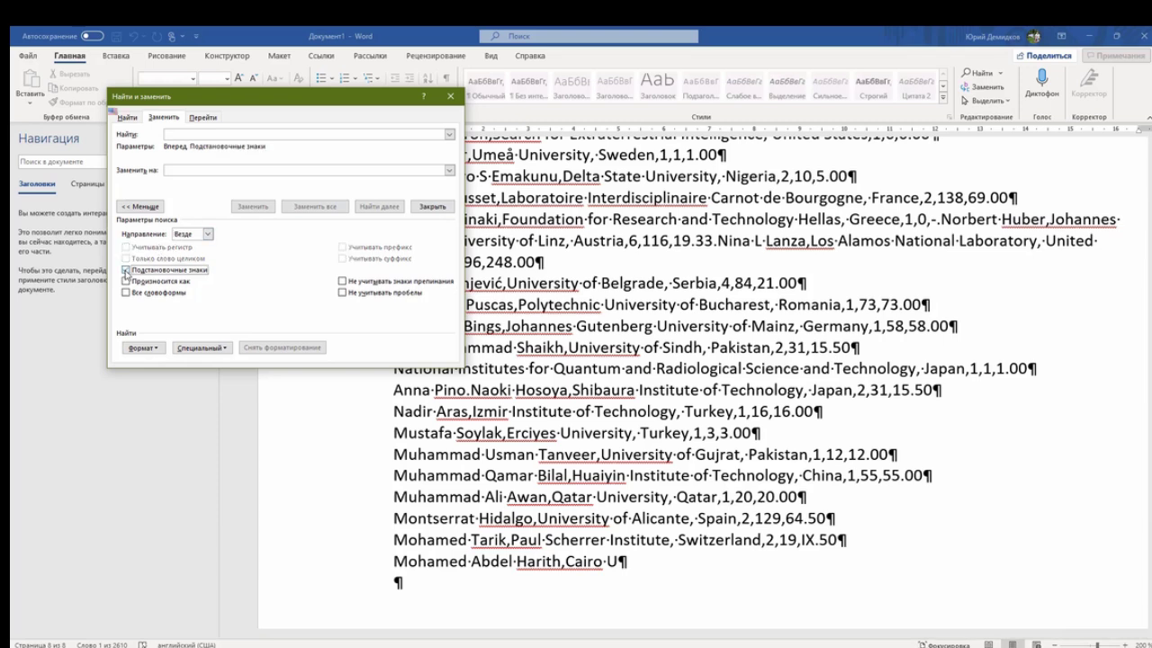
pyautogui.click(200, 348)
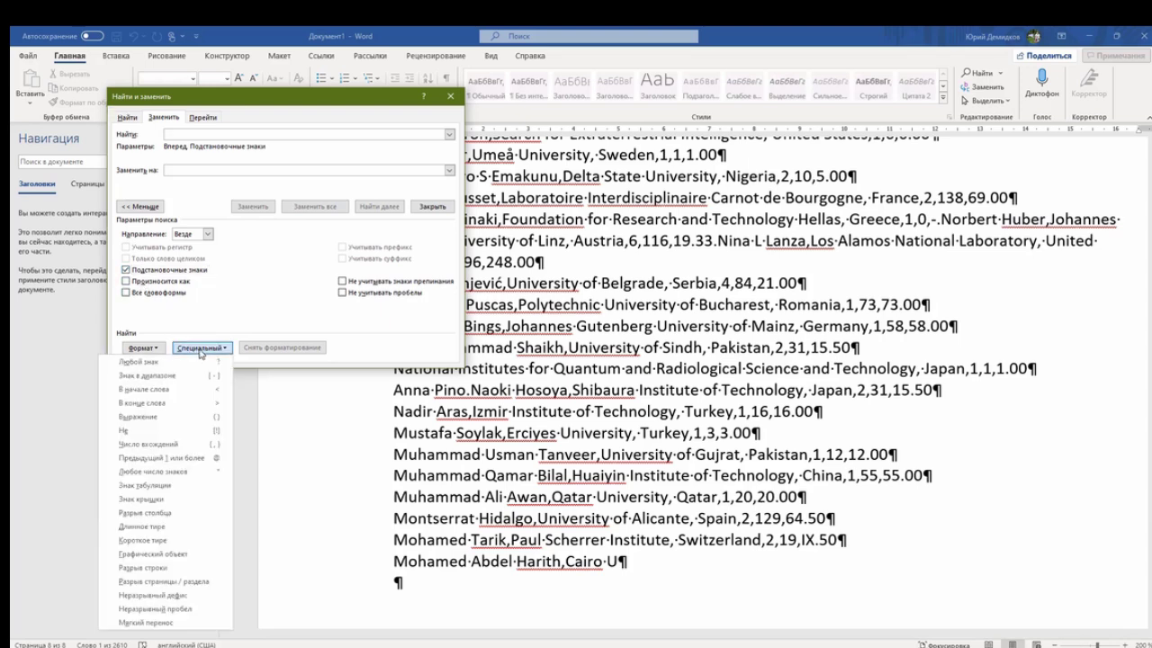
pyautogui.click(178, 377)
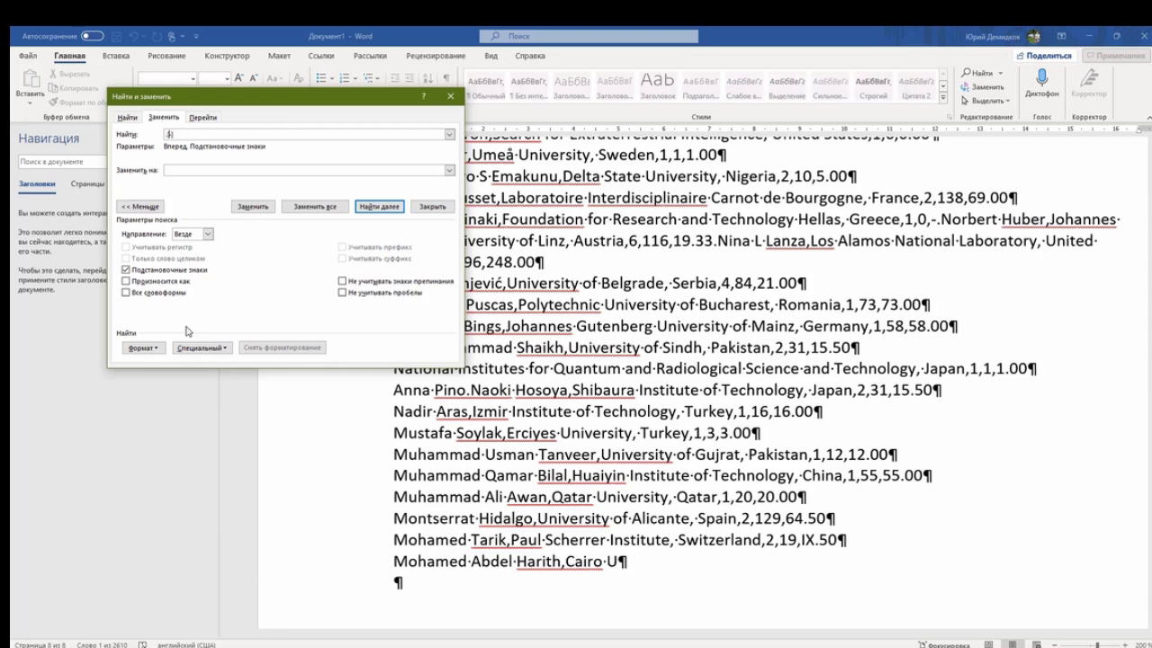
pyautogui.write('3')
pyautogui.write('9]')
pyautogui.click(214, 348)
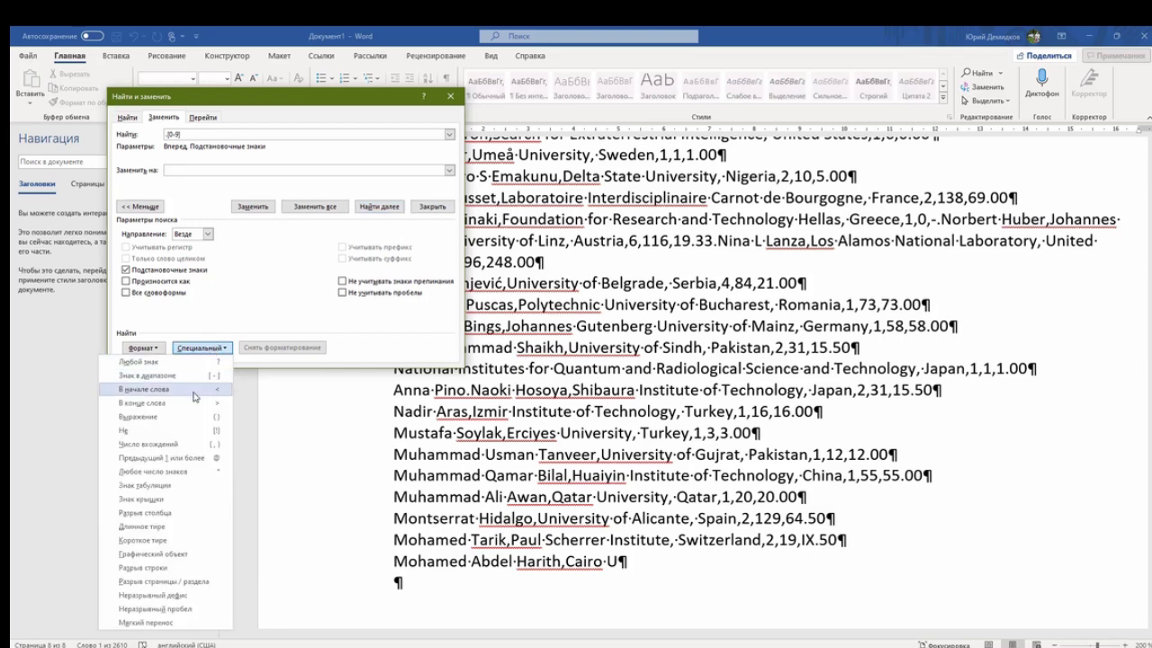
pyautogui.click(179, 447)
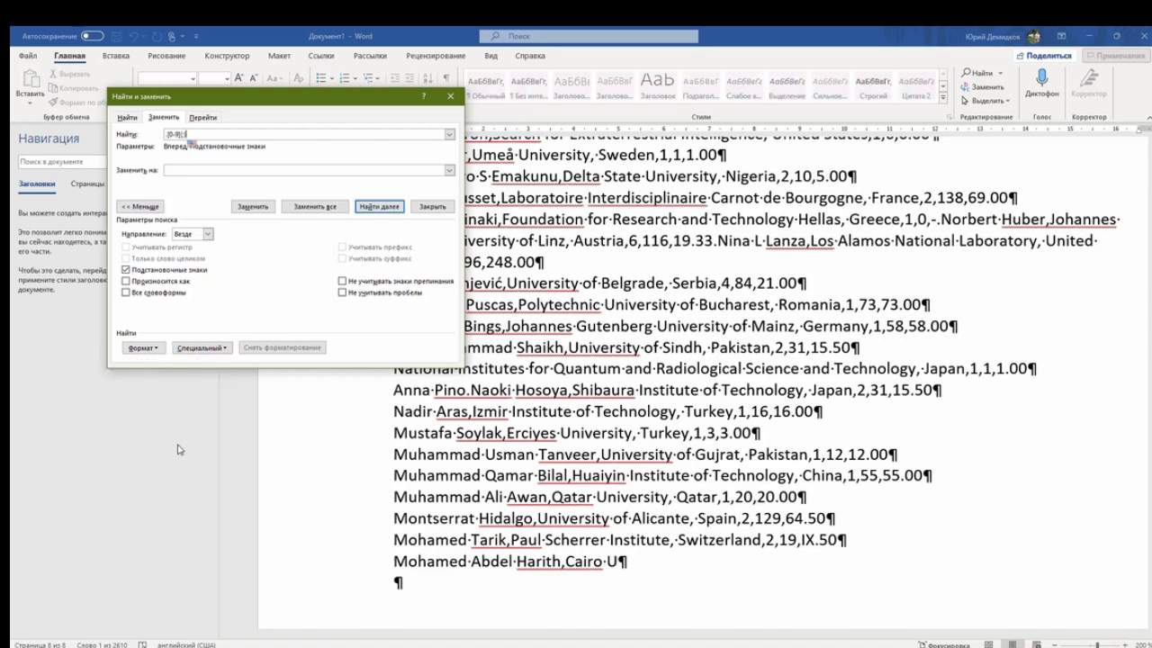
pyautogui.write('2')
pyautogui.write('1')
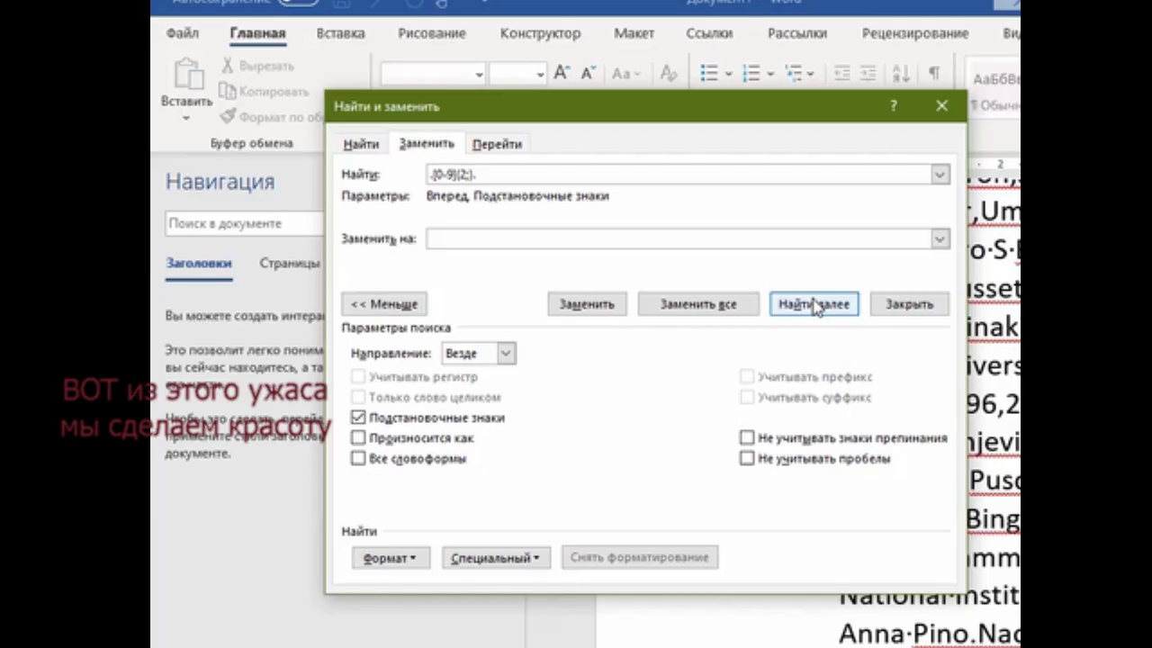
# - Find the first merged record and start the record after IX.80 on a new line
pyautogui.click(169, 134)
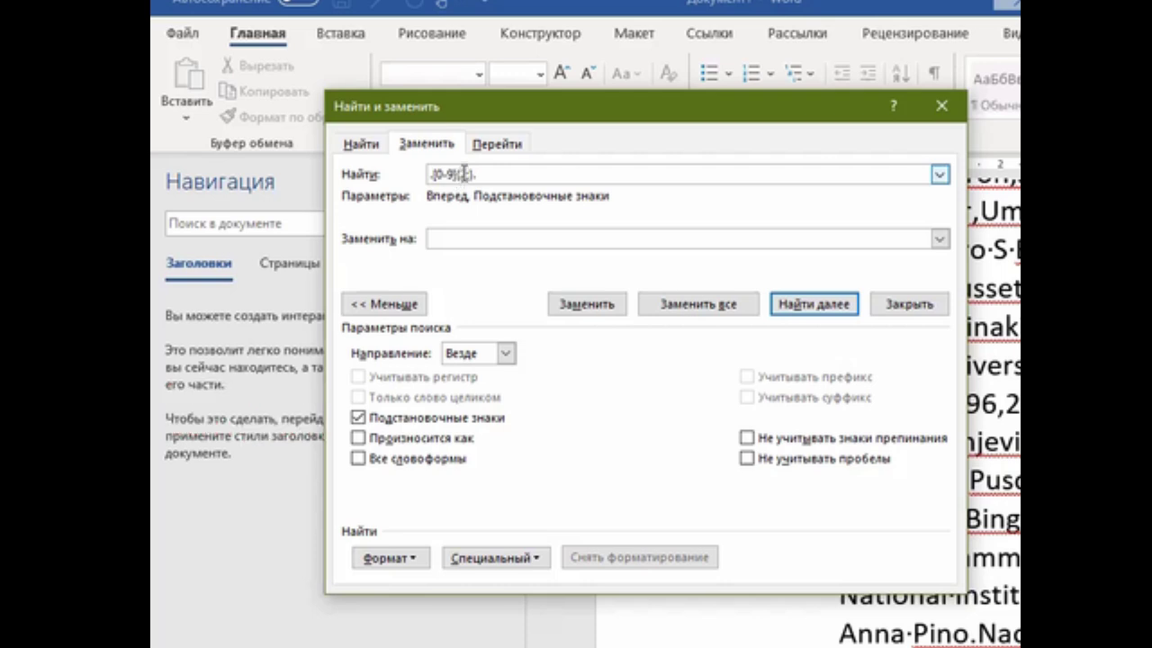
pyautogui.click(477, 238)
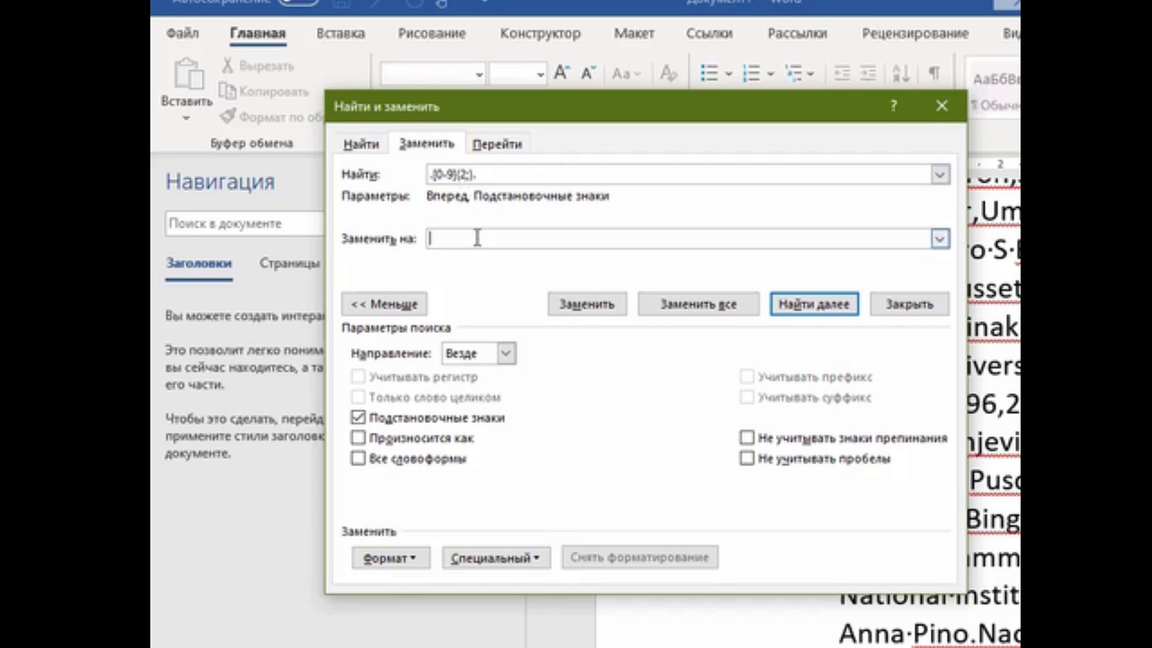
pyautogui.click(814, 305)
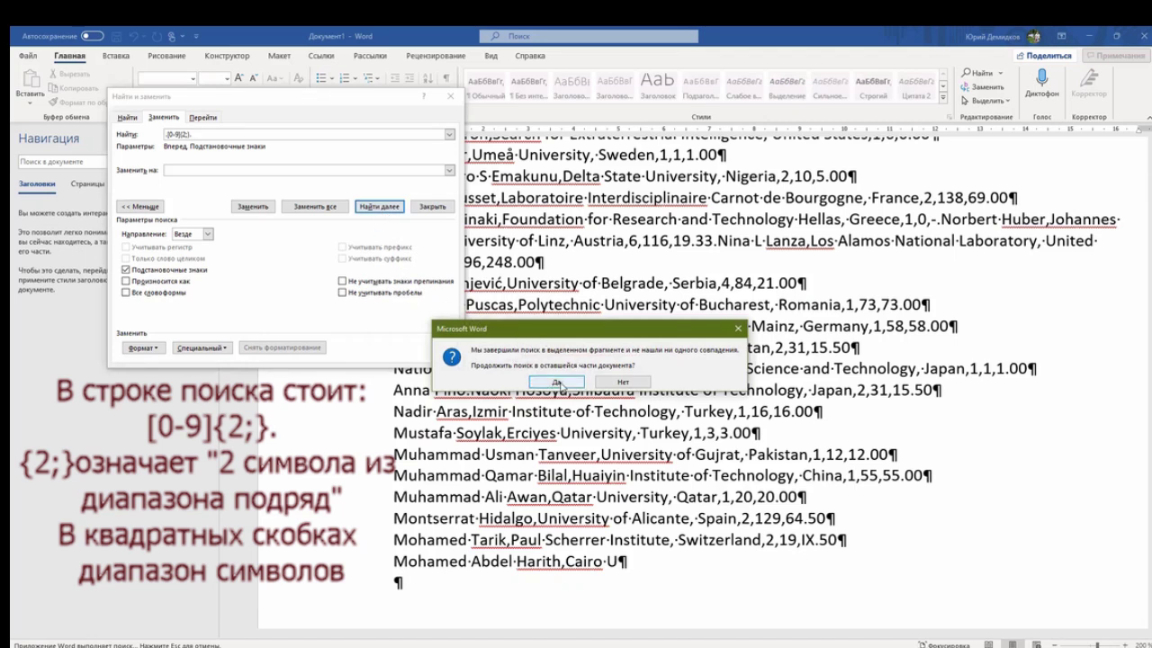
pyautogui.click(557, 382)
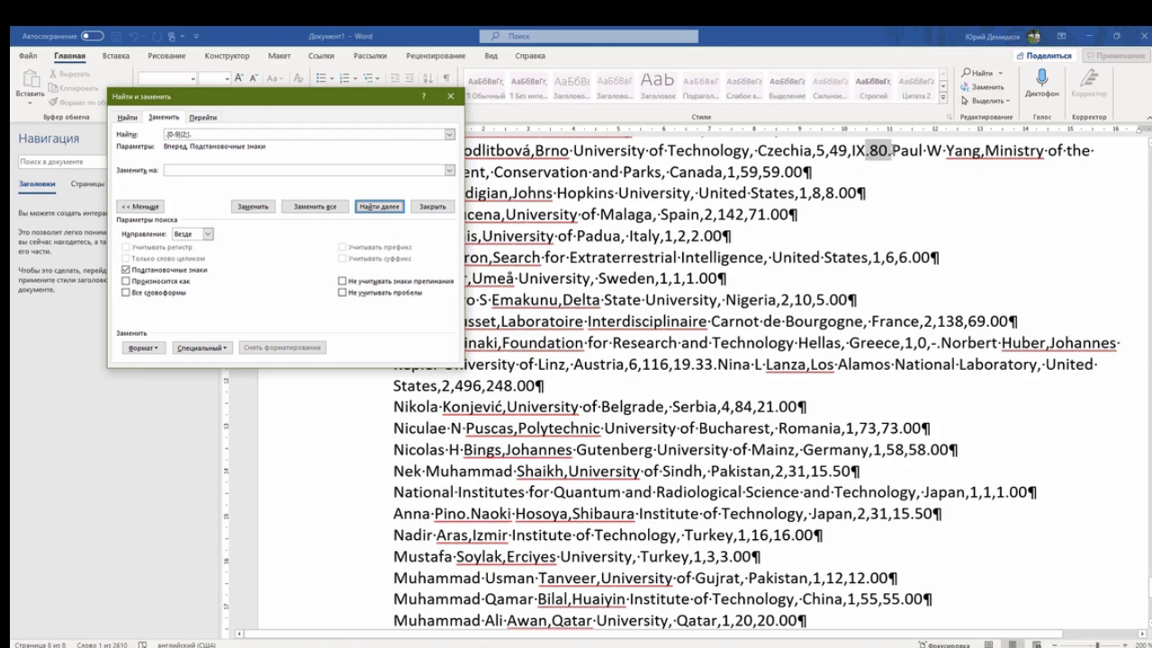
pyautogui.click(892, 152)
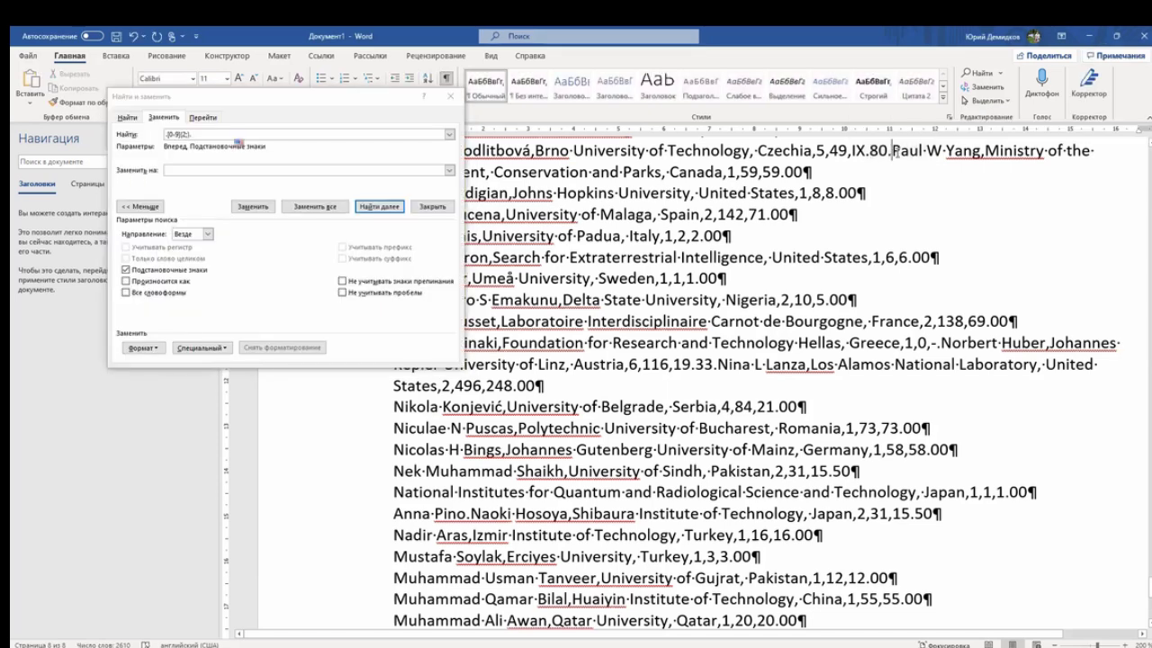
pyautogui.press('BackSpace')
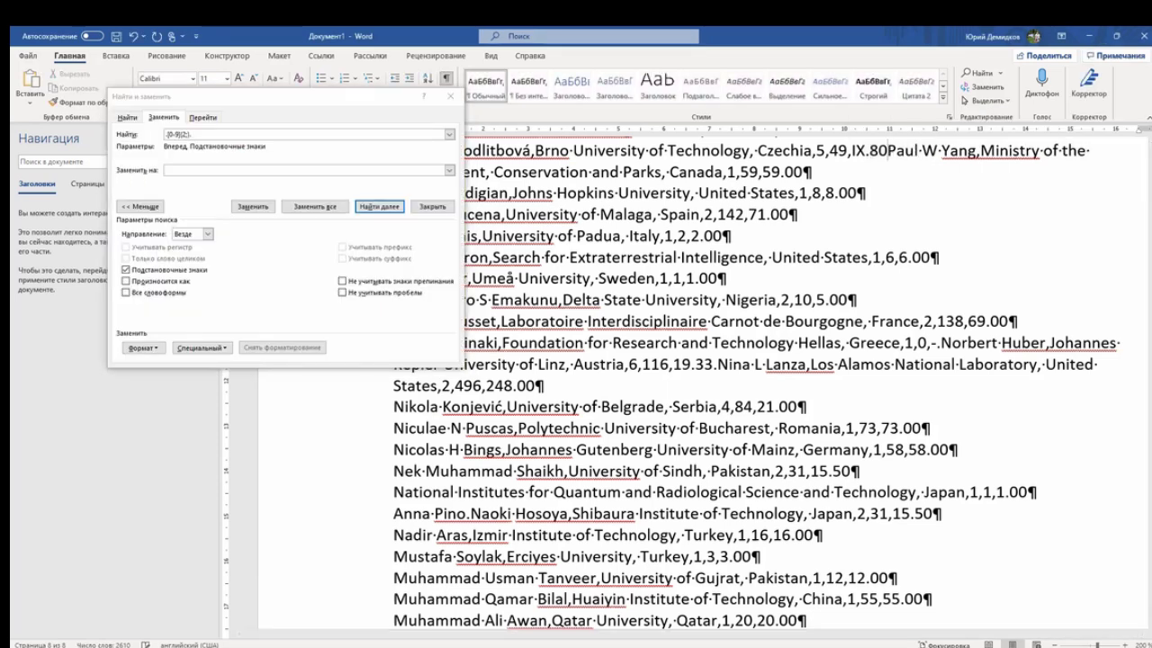
pyautogui.press('Return')
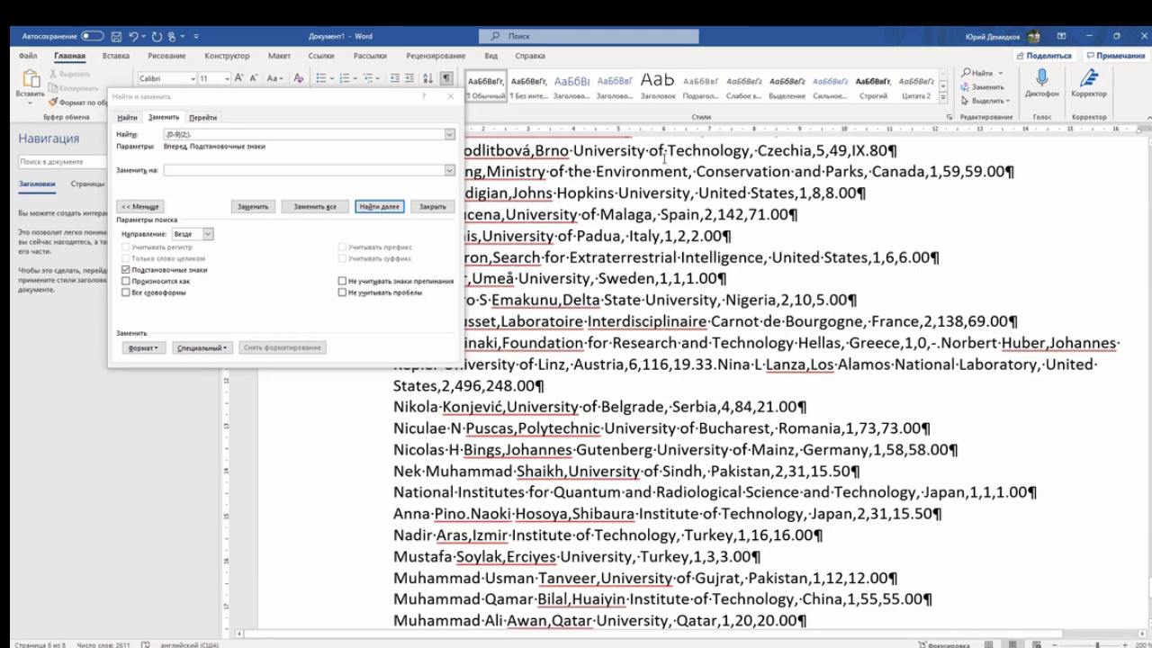
# - Break the merged records after 19.33 and 36.57 onto new lines, removing the stray periods
pyautogui.click(379, 207)
pyautogui.click(378, 207)
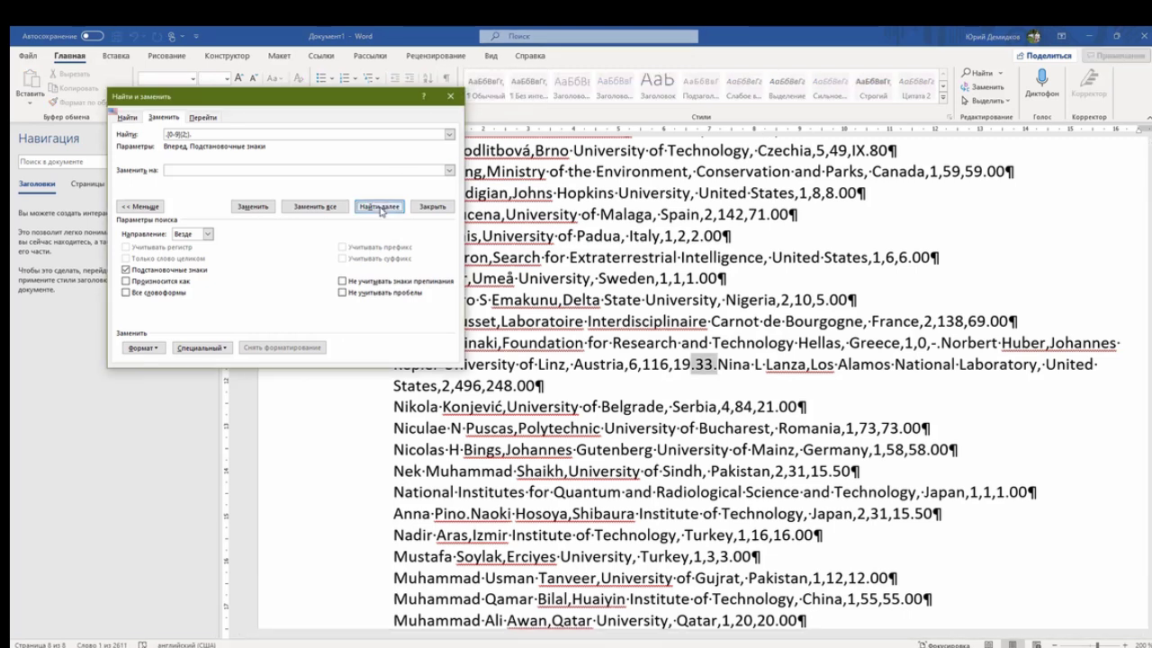
pyautogui.click(716, 364)
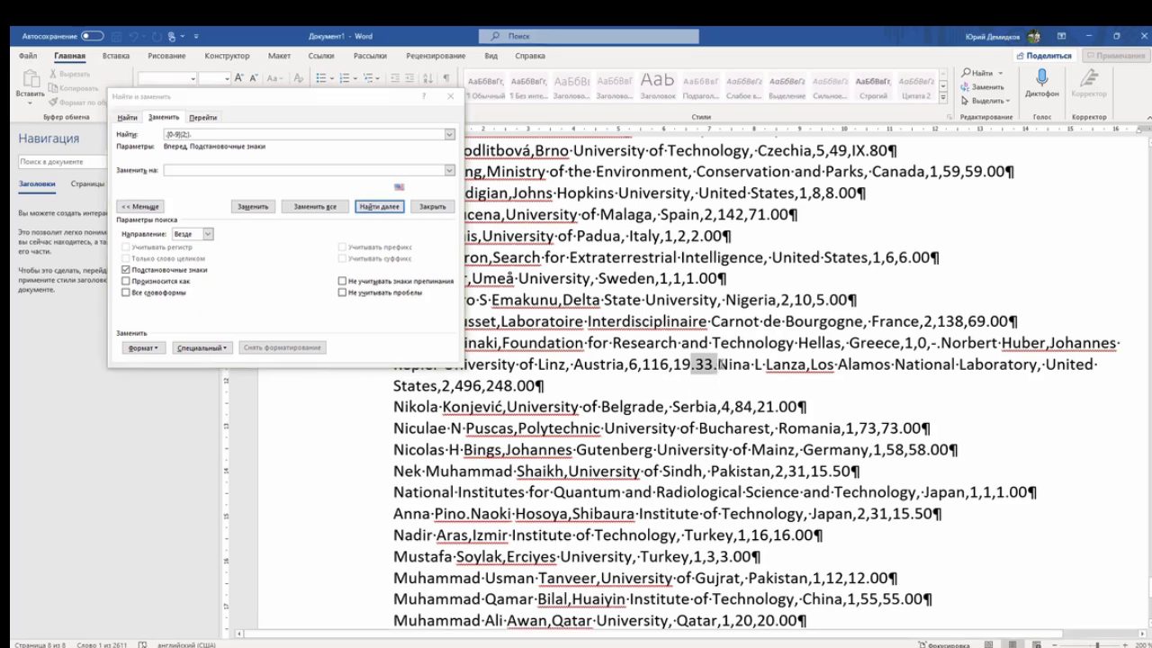
pyautogui.press('BackSpace')
pyautogui.press('Return')
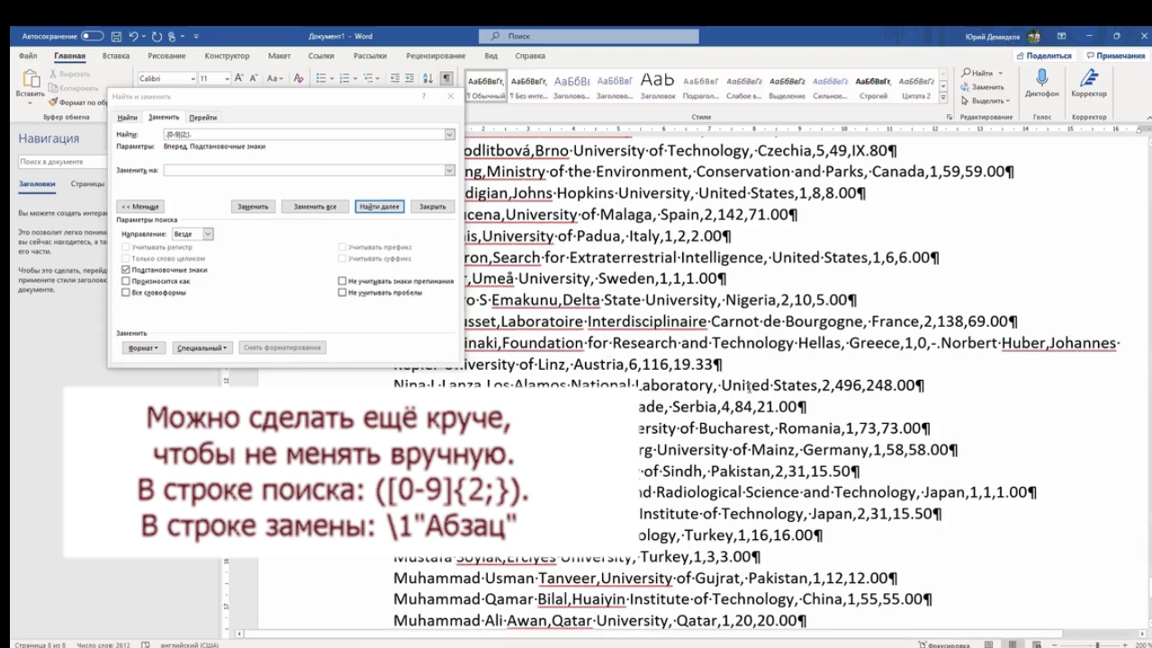
pyautogui.click(376, 208)
pyautogui.click(376, 208)
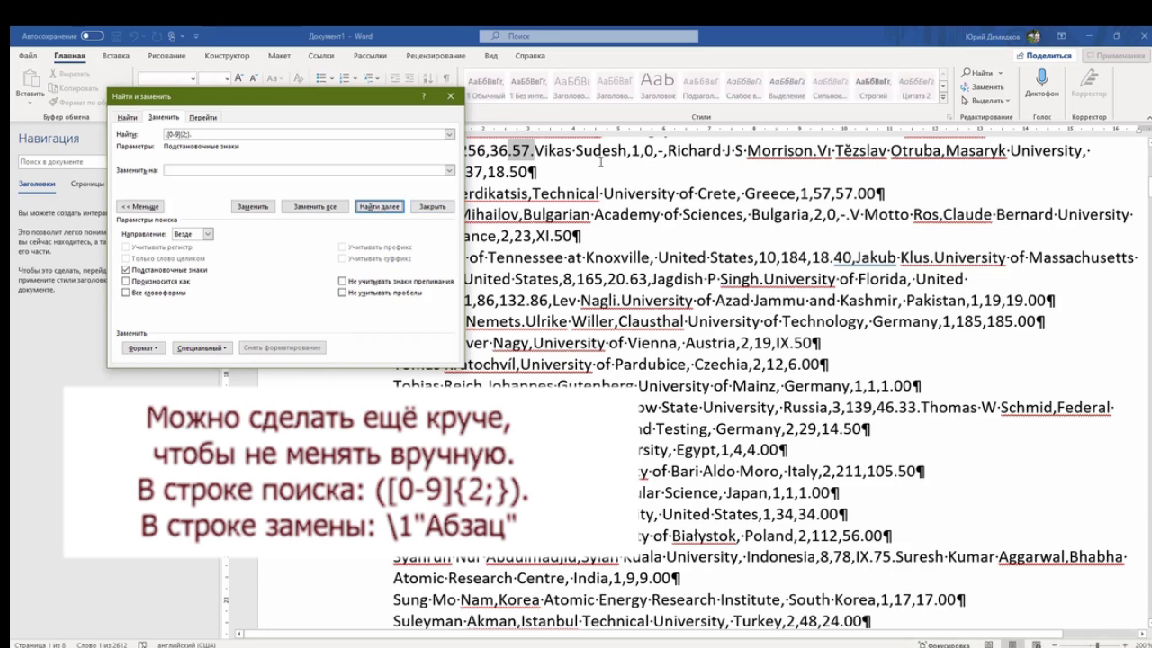
pyautogui.click(538, 155)
pyautogui.click(535, 150)
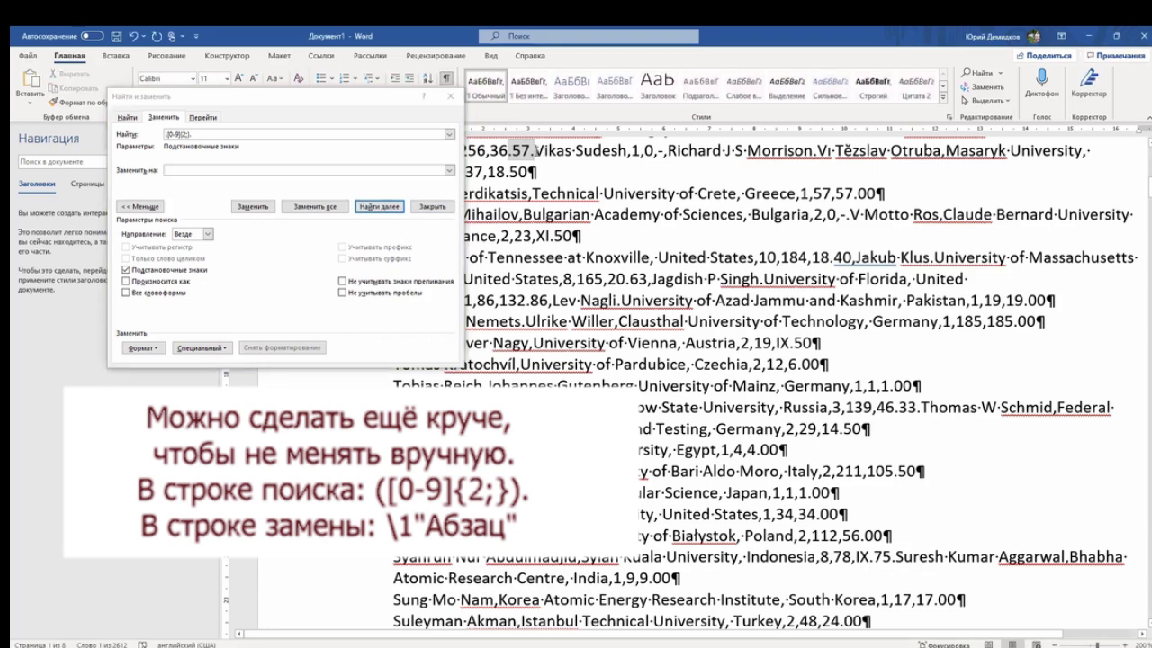
pyautogui.press('BackSpace')
pyautogui.press('Return')
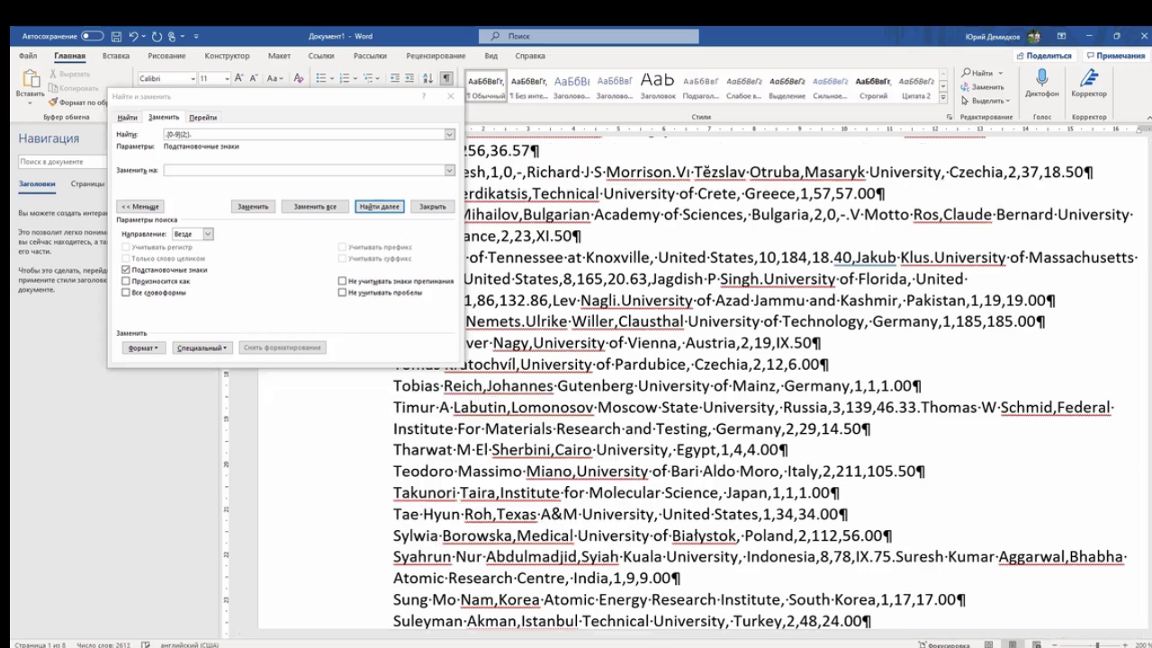
# - Move the records following 46.33 and IX.75 onto their own lines
pyautogui.click(380, 208)
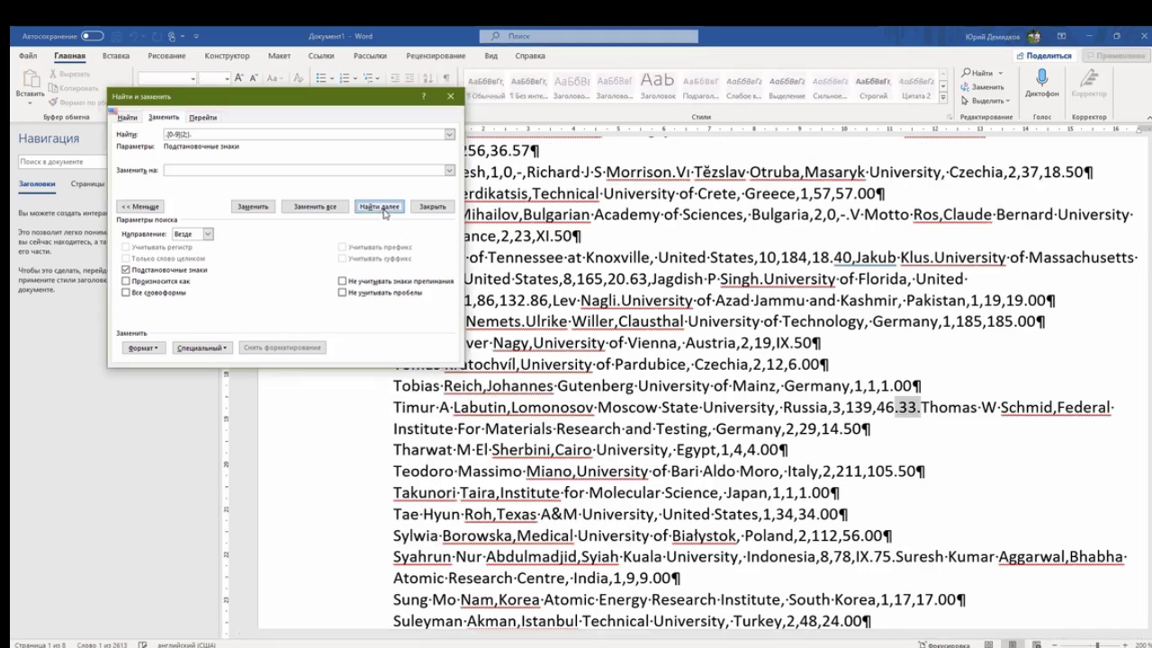
pyautogui.click(922, 407)
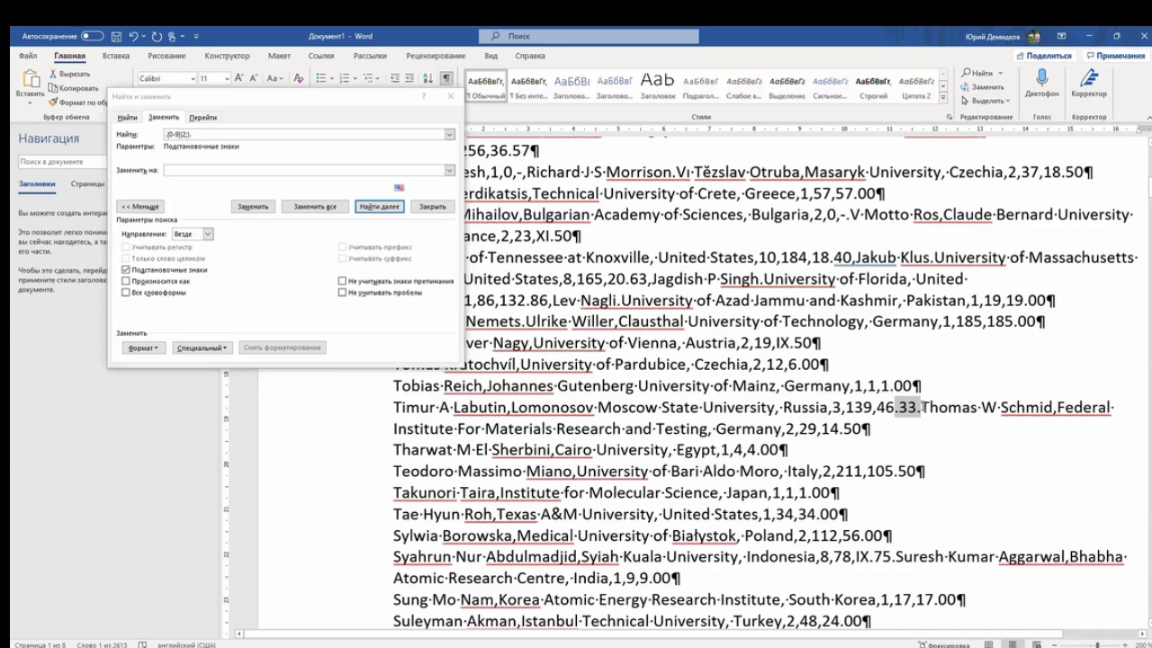
pyautogui.press('Return')
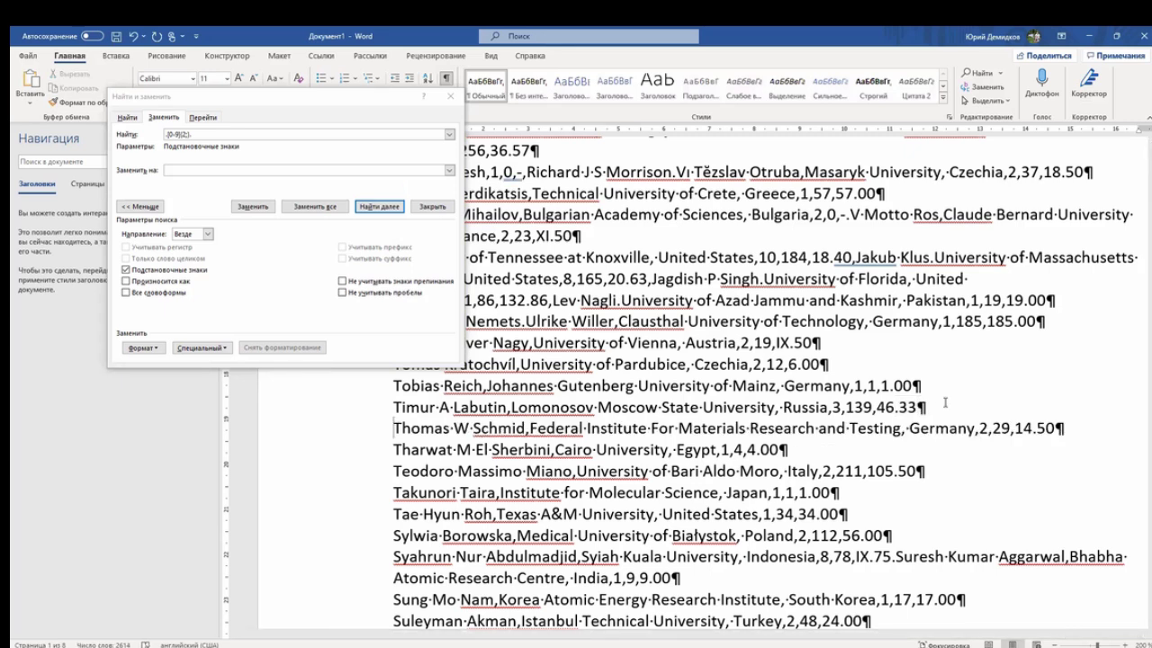
pyautogui.click(379, 207)
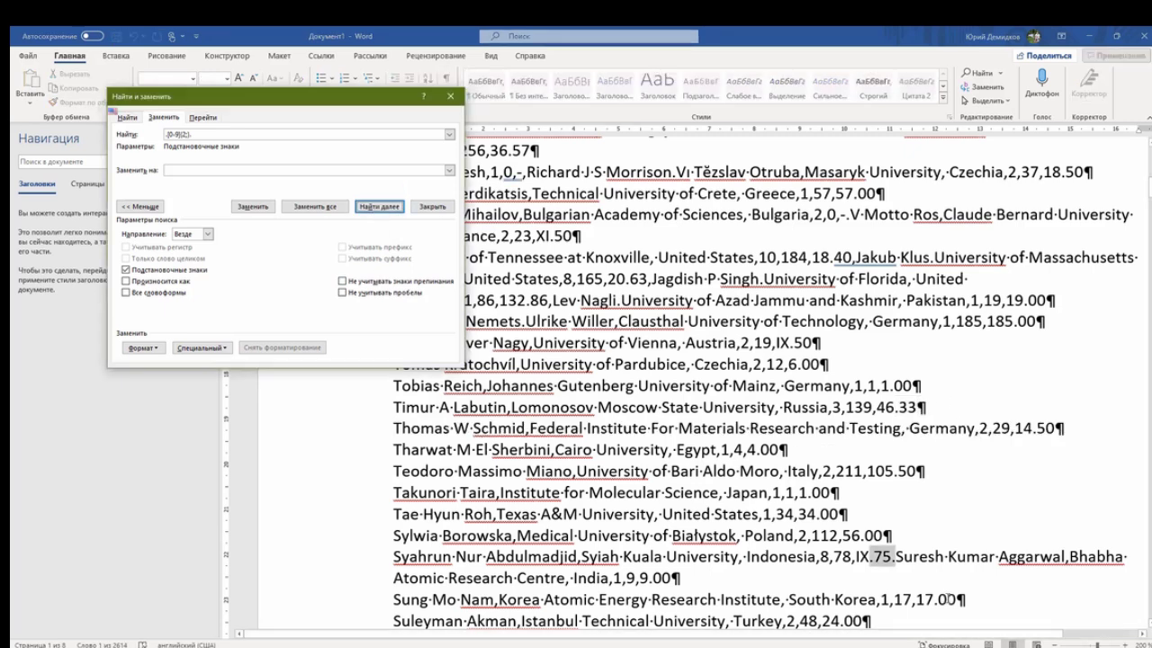
pyautogui.click(897, 557)
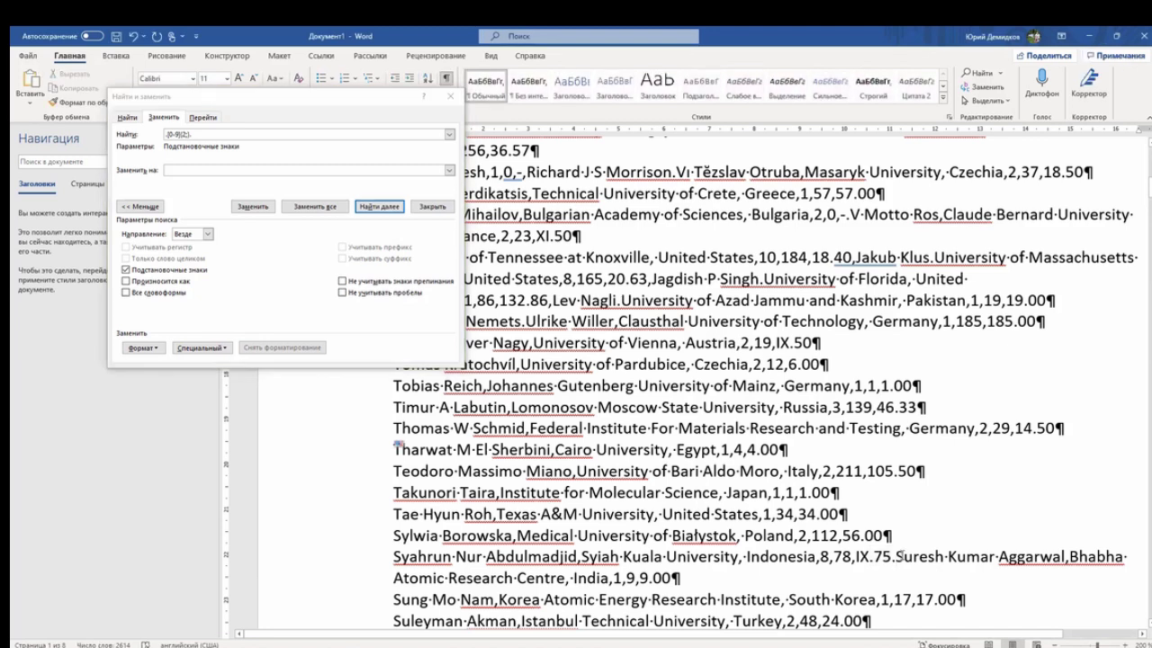
pyautogui.press('Return')
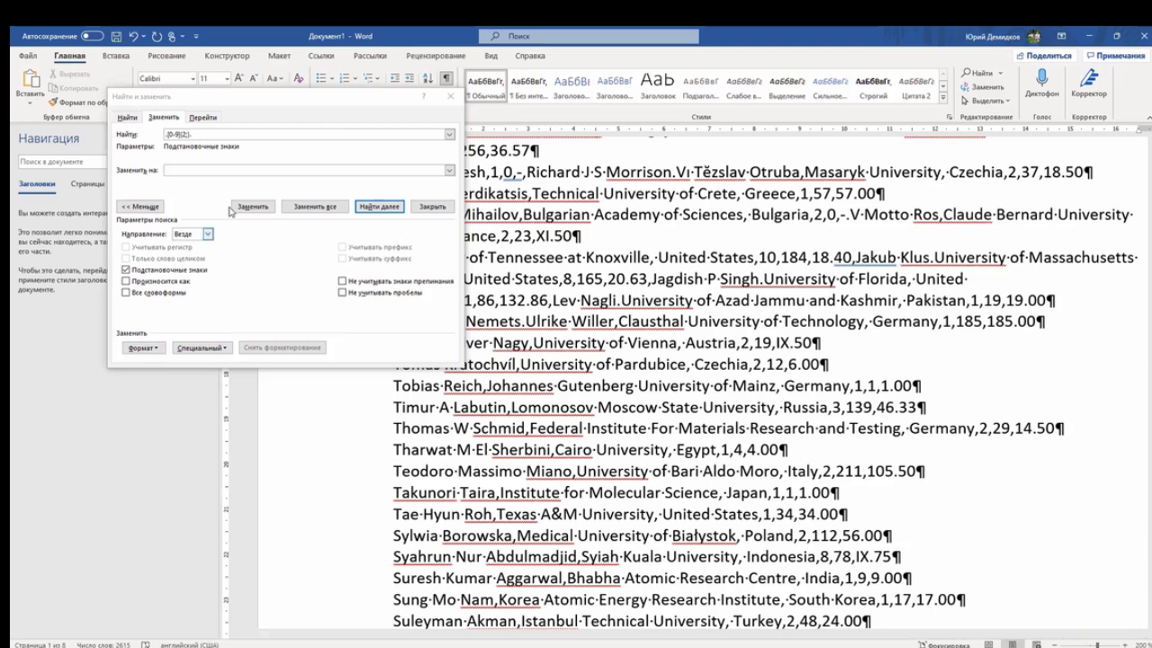
# - Start new lines after 42 and 13.80, deleting the stray period after 13.80
pyautogui.click(385, 213)
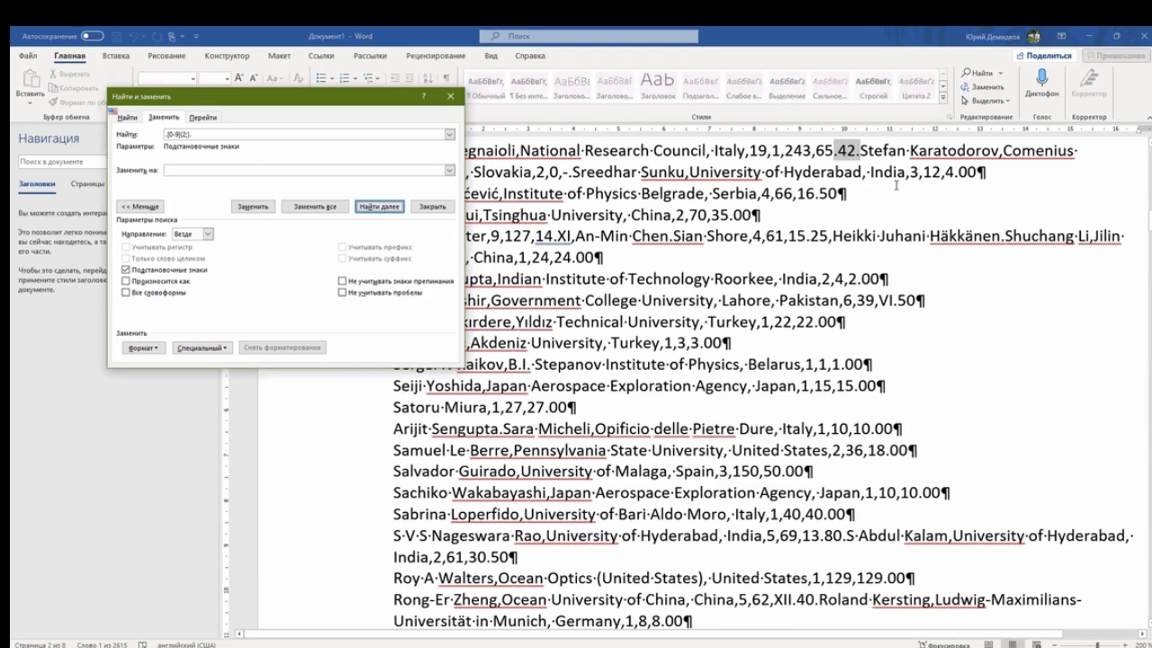
pyautogui.press('Return')
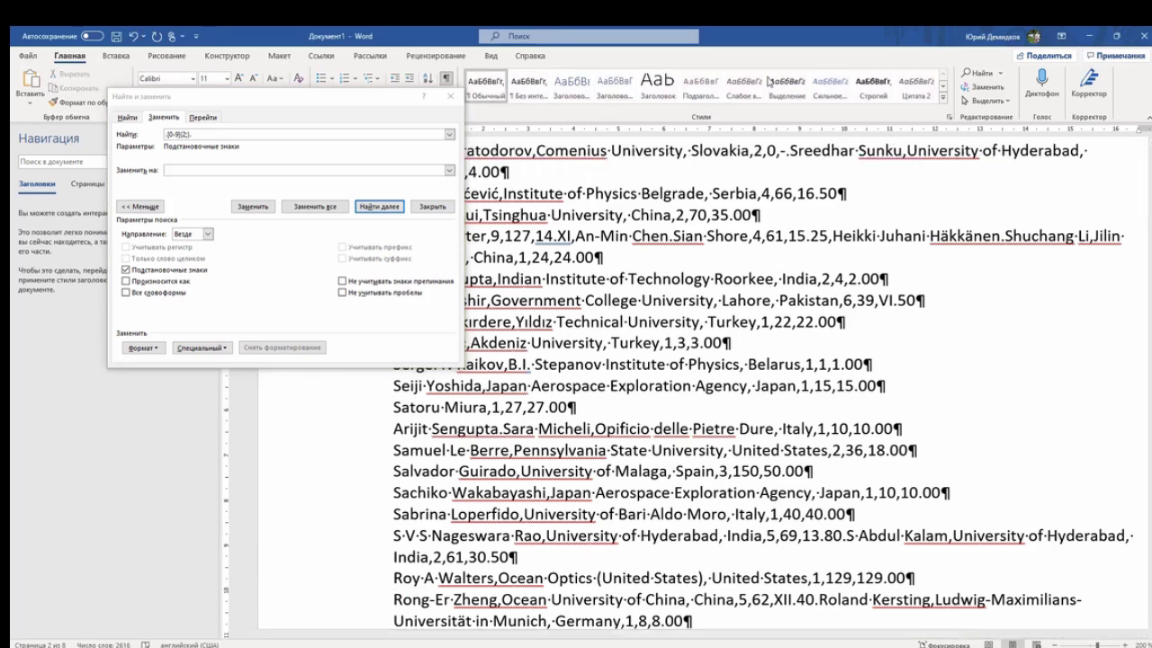
pyautogui.click(379, 211)
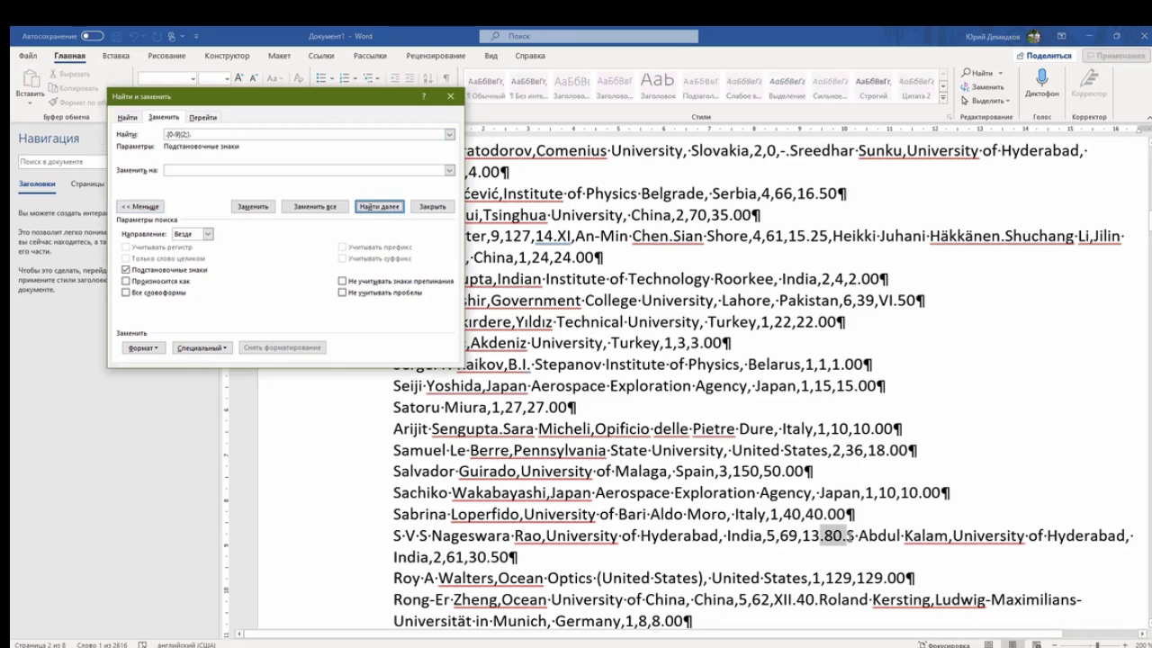
pyautogui.click(849, 538)
pyautogui.press('BackSpace')
pyautogui.press('Return')
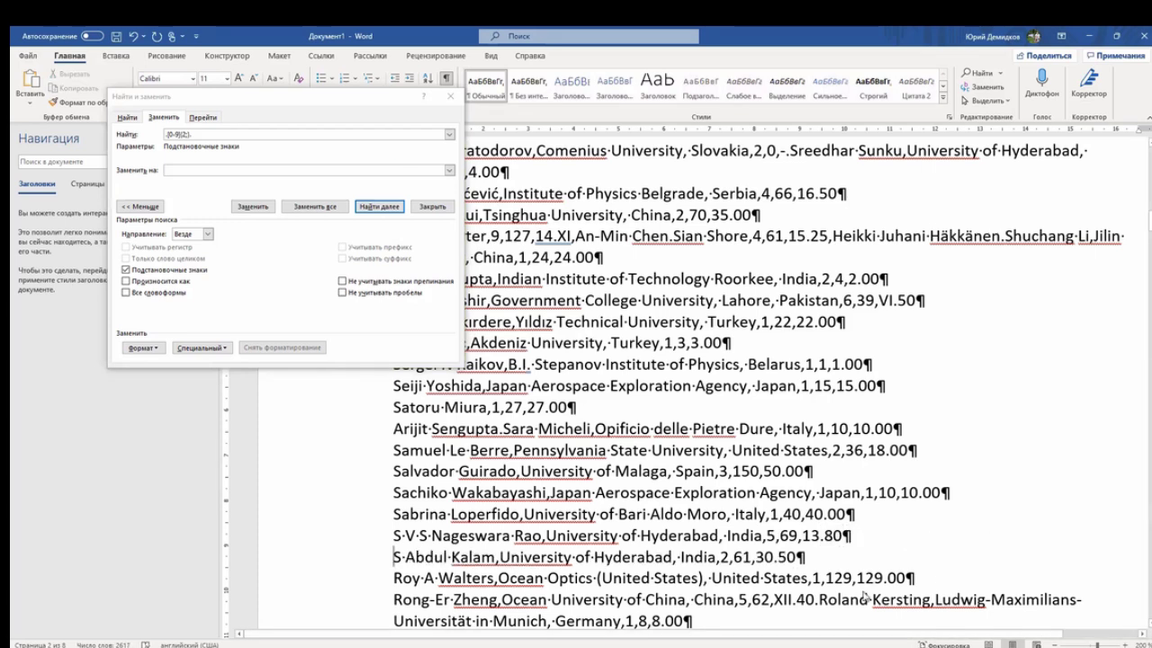
# - Move the records after XII.40 and IV.43 to their own lines, removing the period after IV.43
pyautogui.click(816, 598)
pyautogui.press('Return')
pyautogui.click(379, 207)
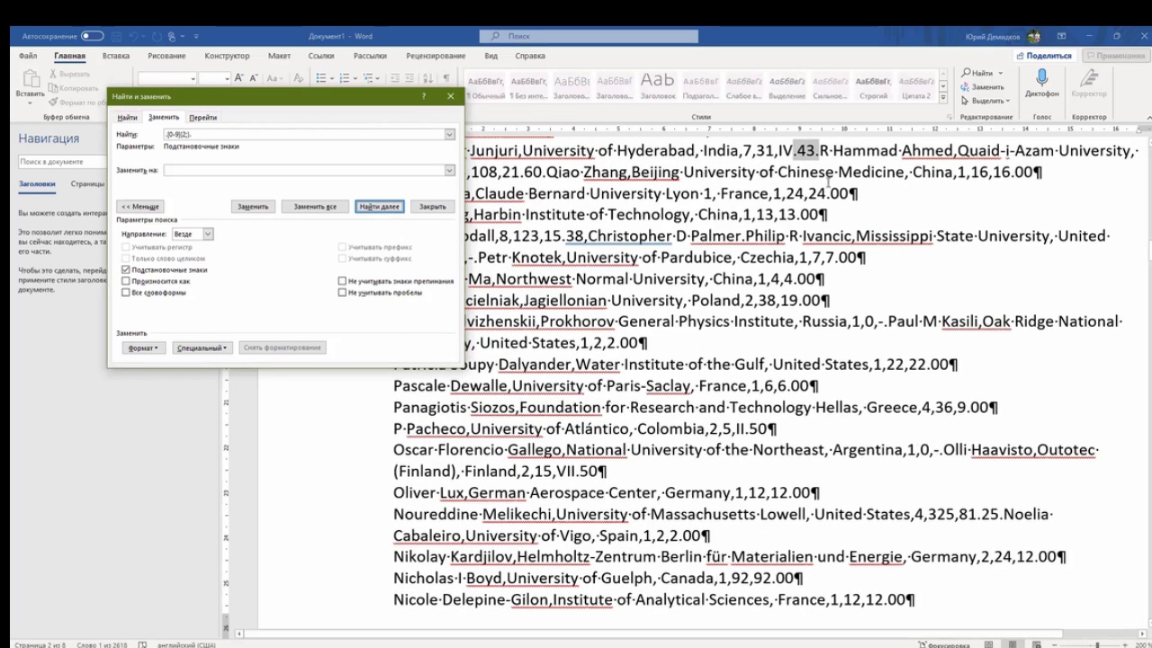
pyautogui.click(821, 151)
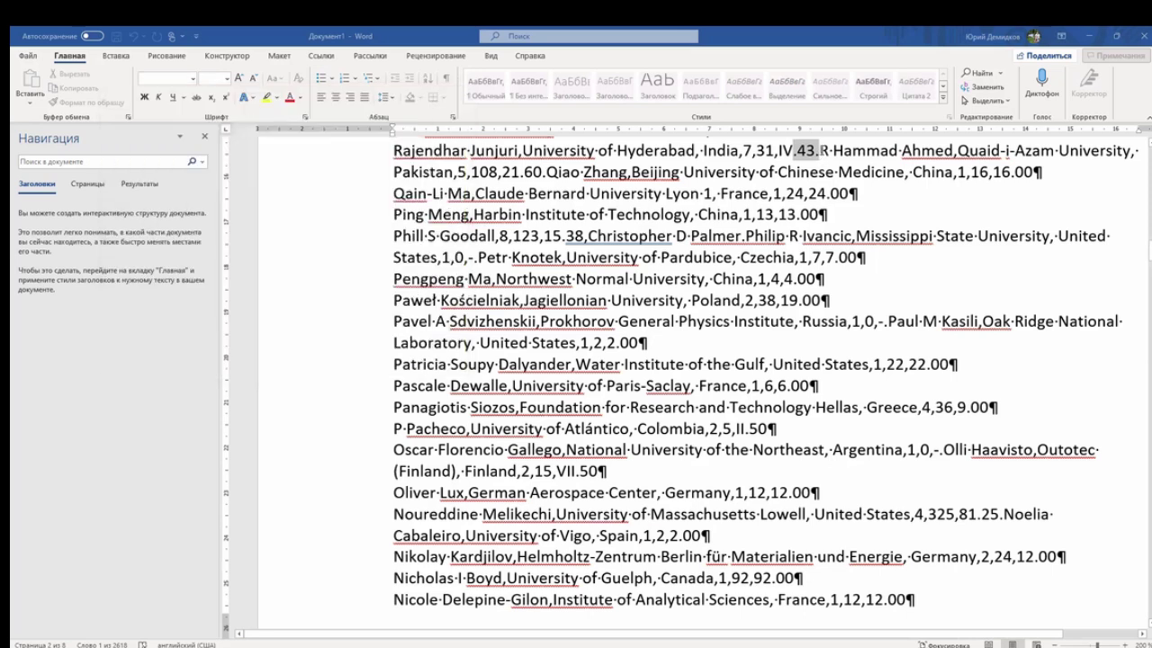
pyautogui.press('BackSpace')
pyautogui.press('Return')
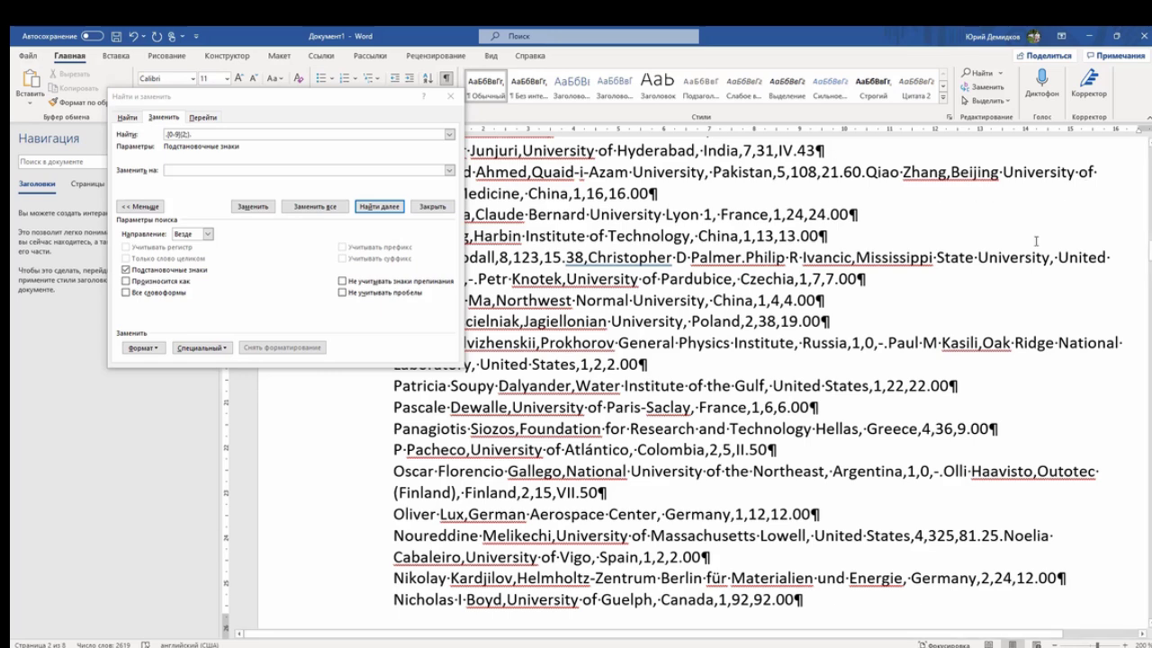
pyautogui.scroll(4, 1032, 257)
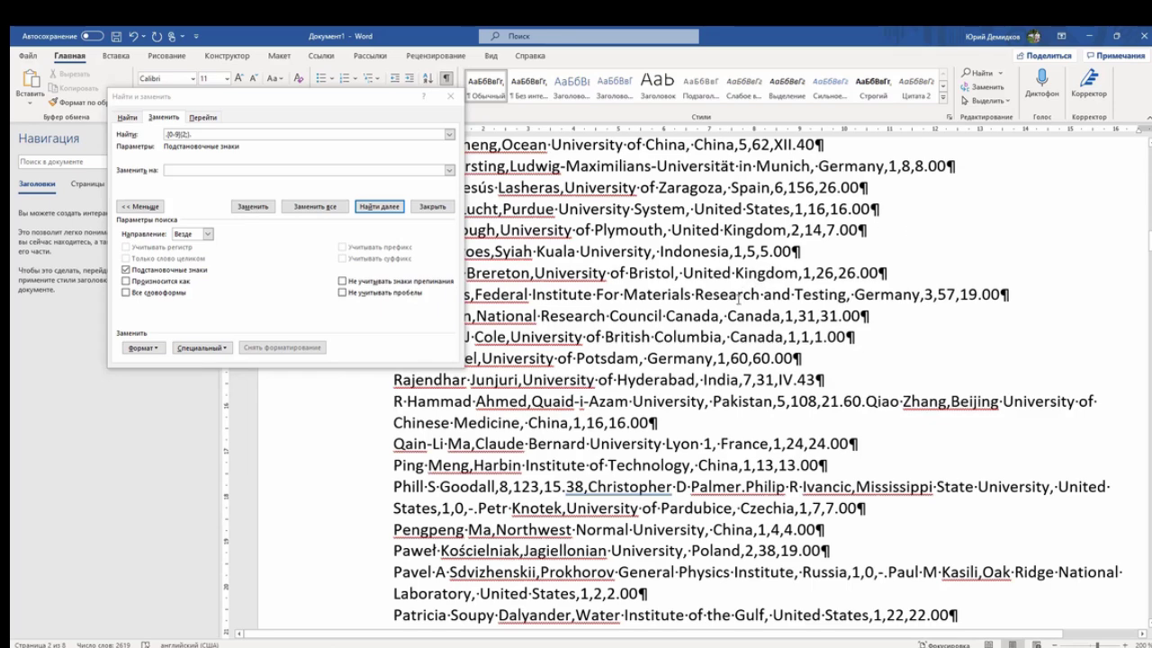
pyautogui.scroll(1, 729, 303)
pyautogui.scroll(1, 729, 303)
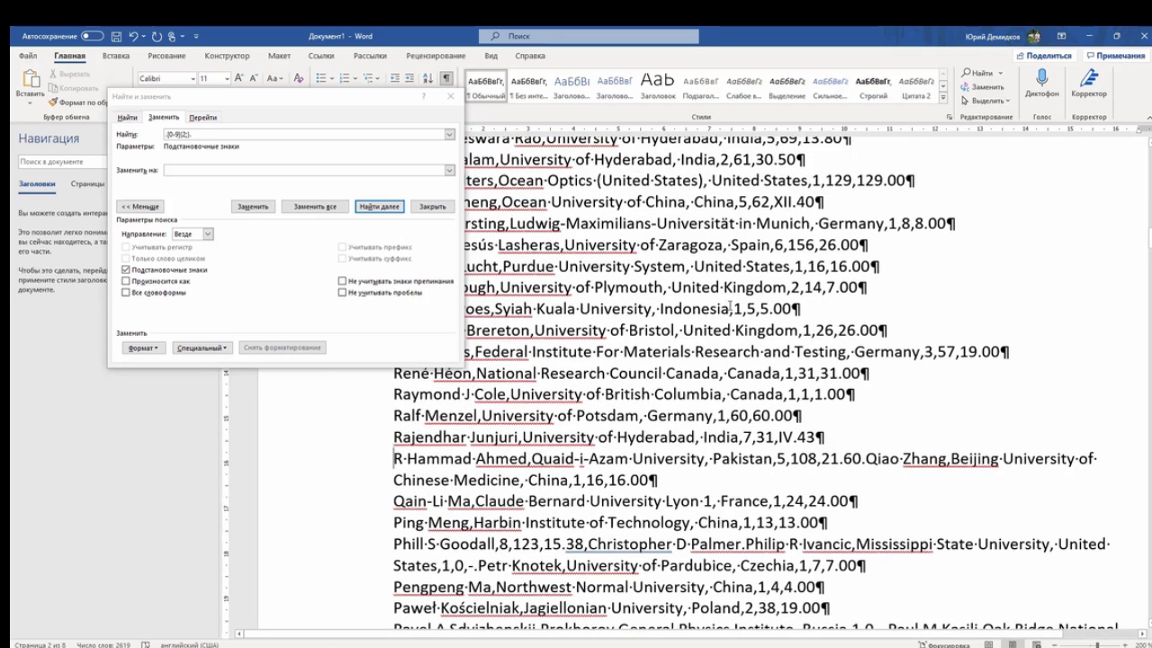
pyautogui.scroll(-3, 729, 303)
pyautogui.scroll(4, 729, 306)
pyautogui.scroll(2, 729, 307)
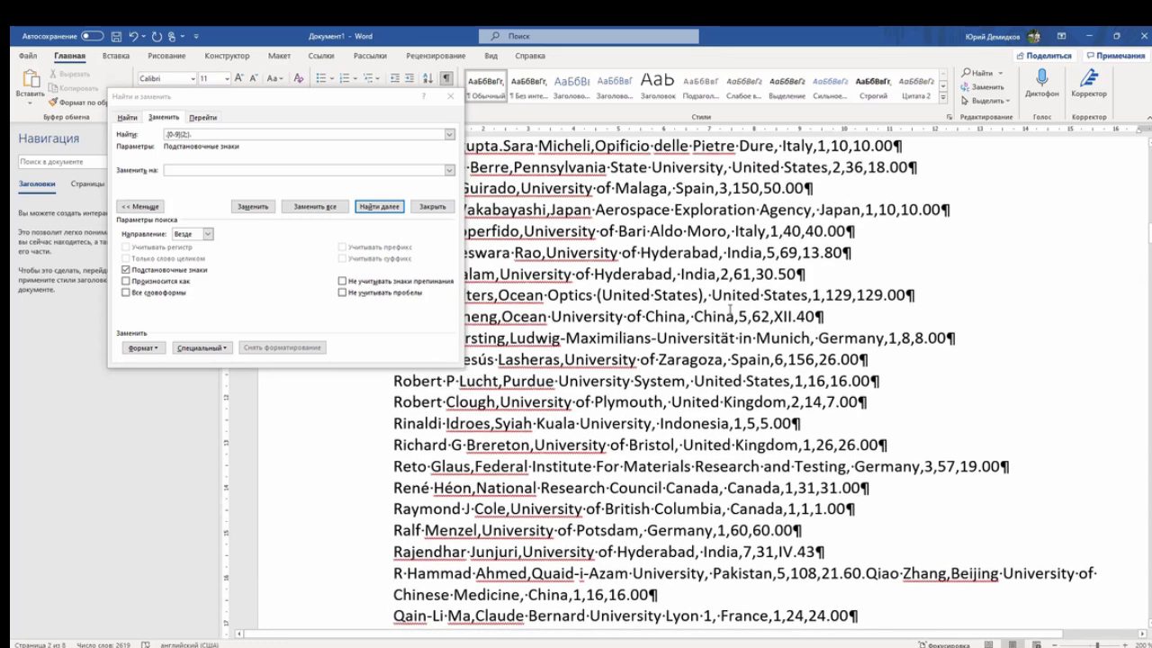
pyautogui.scroll(4, 729, 309)
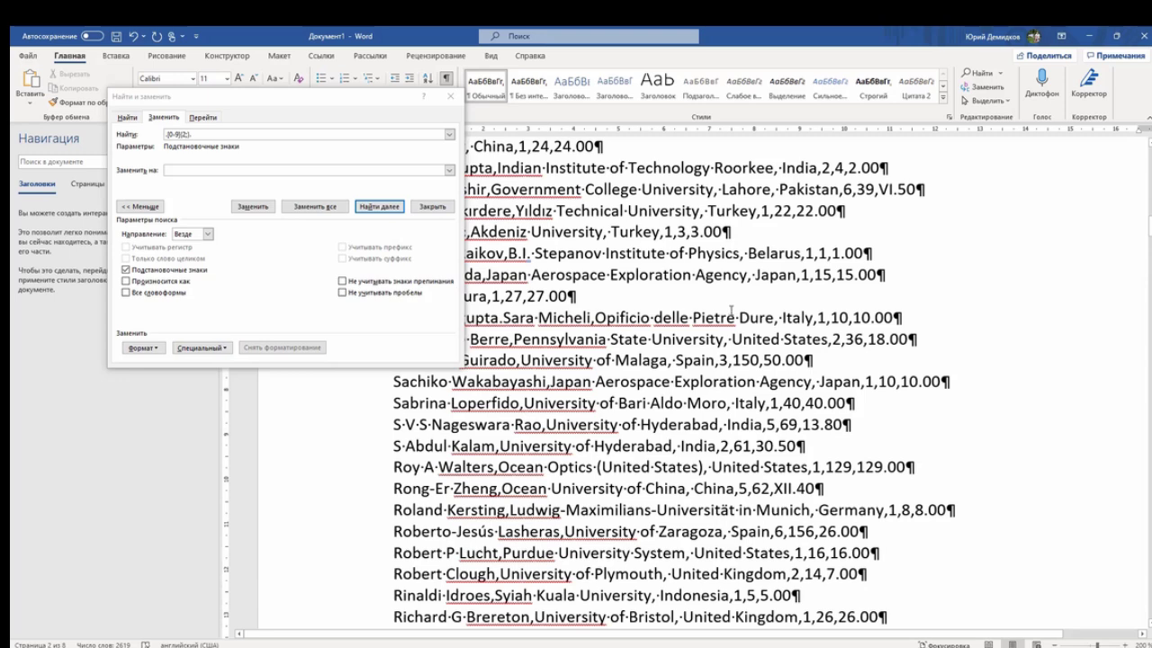
pyautogui.scroll(-1, 730, 311)
pyautogui.scroll(-1, 731, 310)
pyautogui.scroll(1, 731, 310)
pyautogui.scroll(-2, 731, 310)
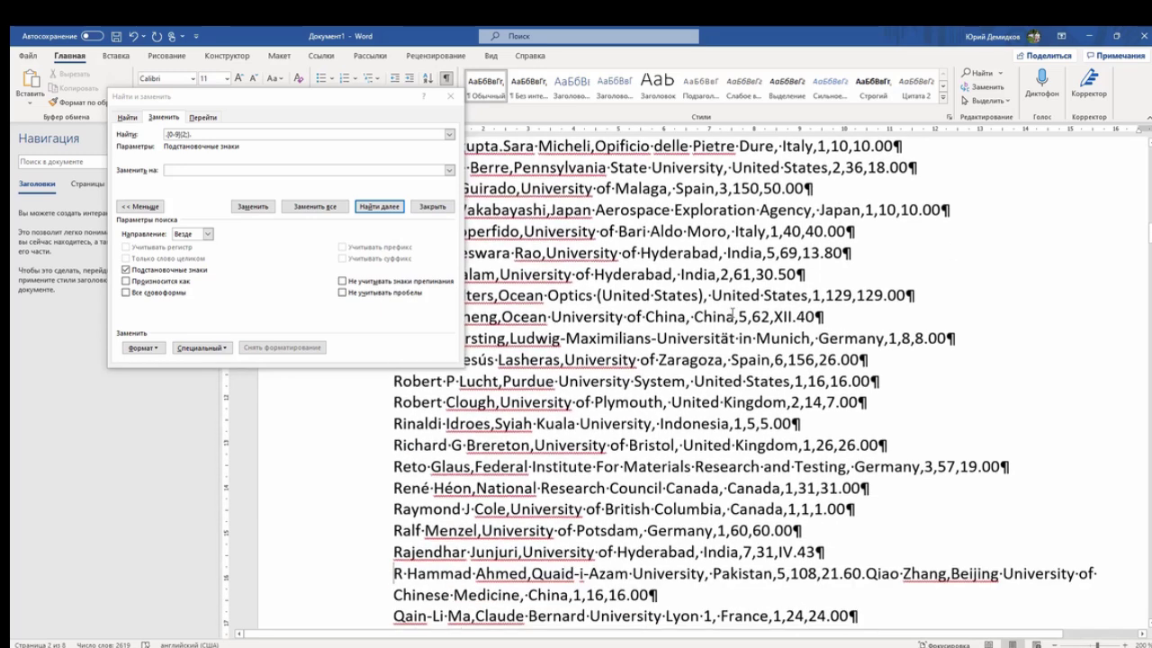
pyautogui.scroll(-1, 733, 315)
pyautogui.scroll(-1, 732, 315)
pyautogui.scroll(-1, 733, 315)
pyautogui.scroll(-1, 733, 315)
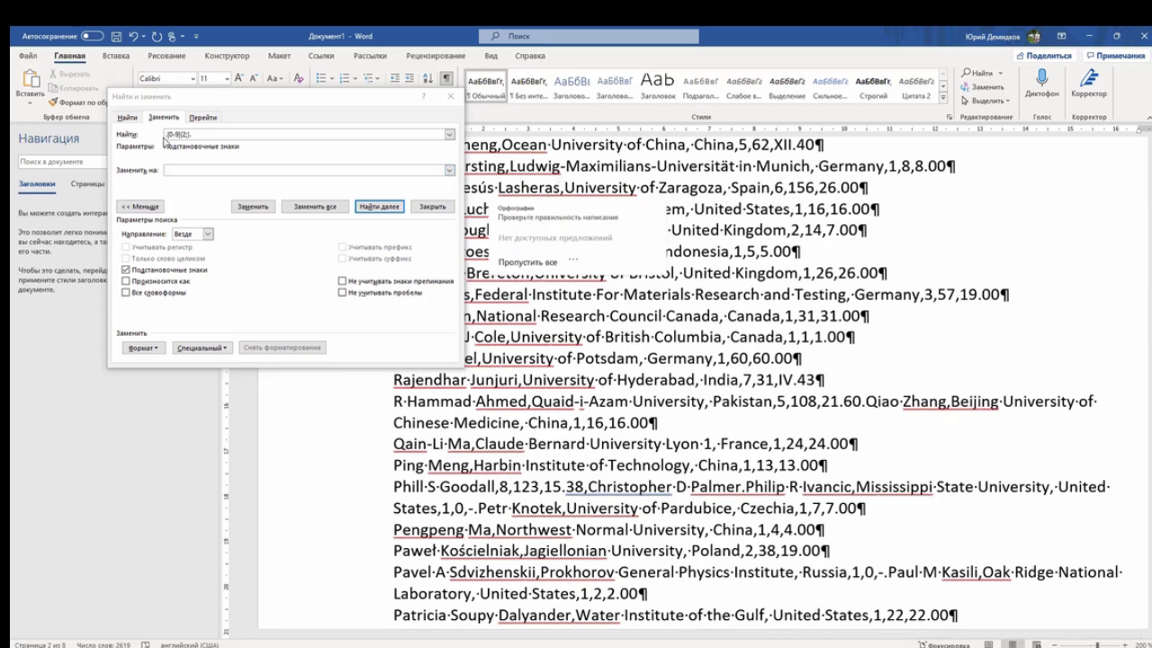
# - Change the wildcard pattern to [0-9]{2;}, find the match in 26.00, then extend it to [0-9]{2;}
pyautogui.click(192, 135)
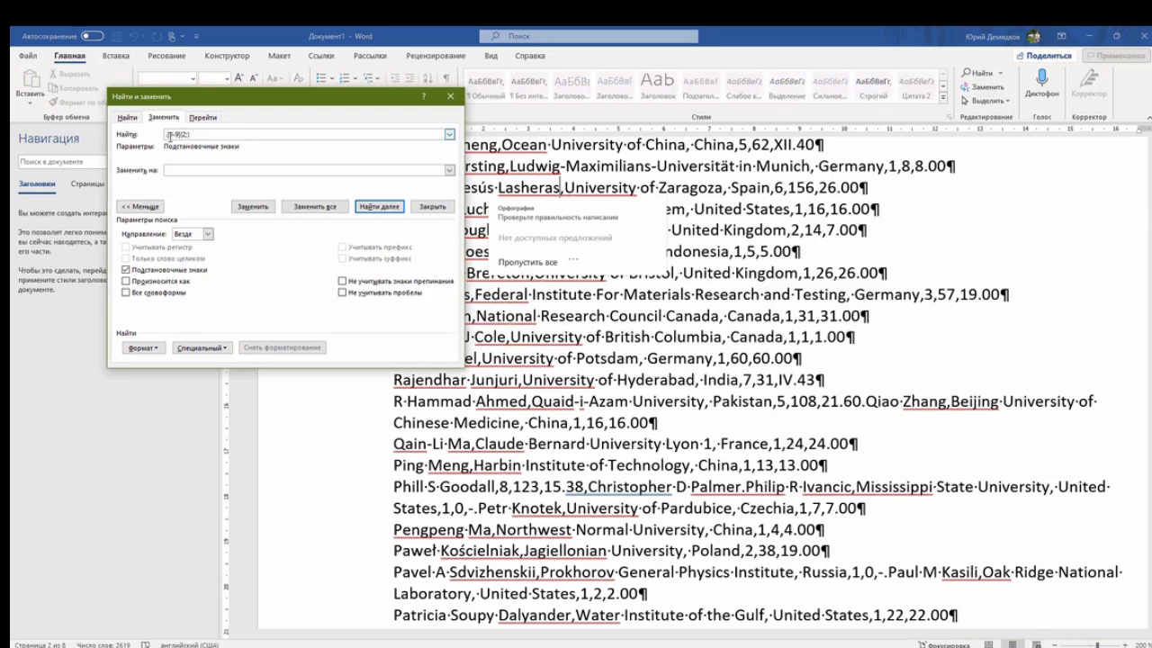
pyautogui.press('BackSpace')
pyautogui.write(';')
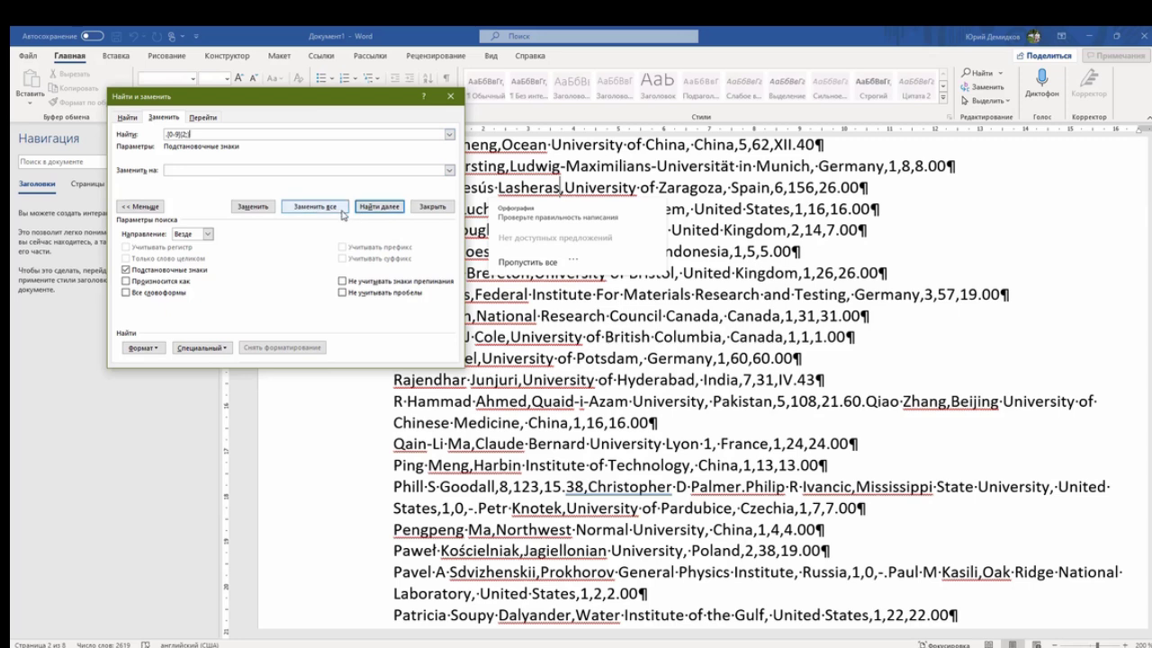
pyautogui.click(379, 208)
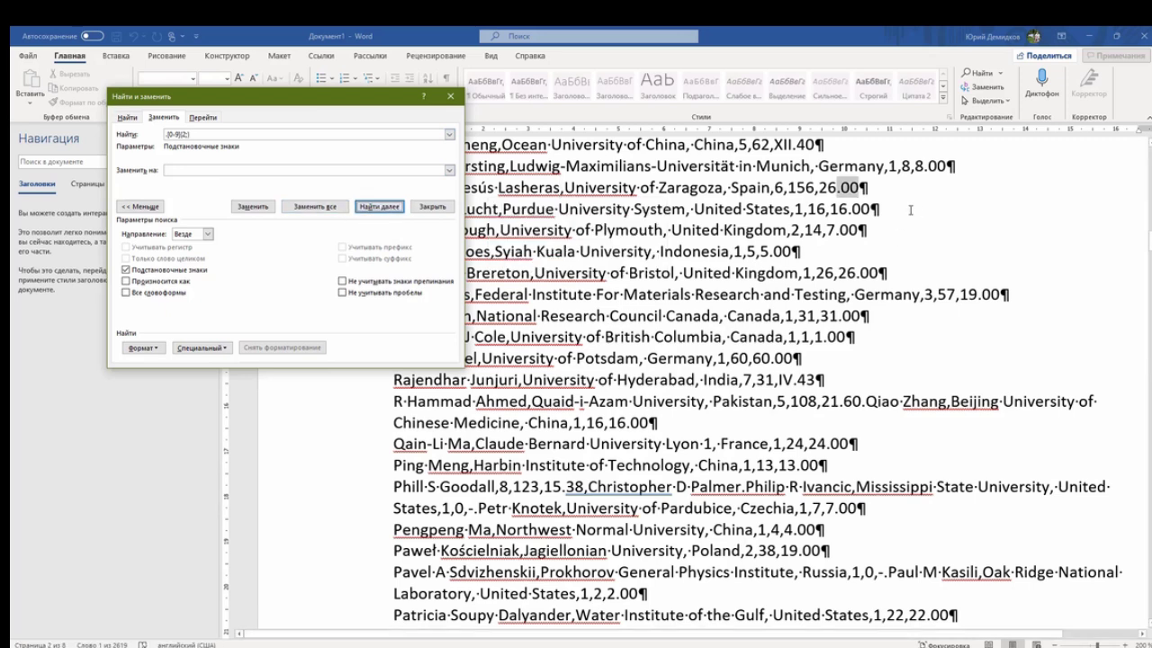
pyautogui.click(197, 134)
pyautogui.write('.')
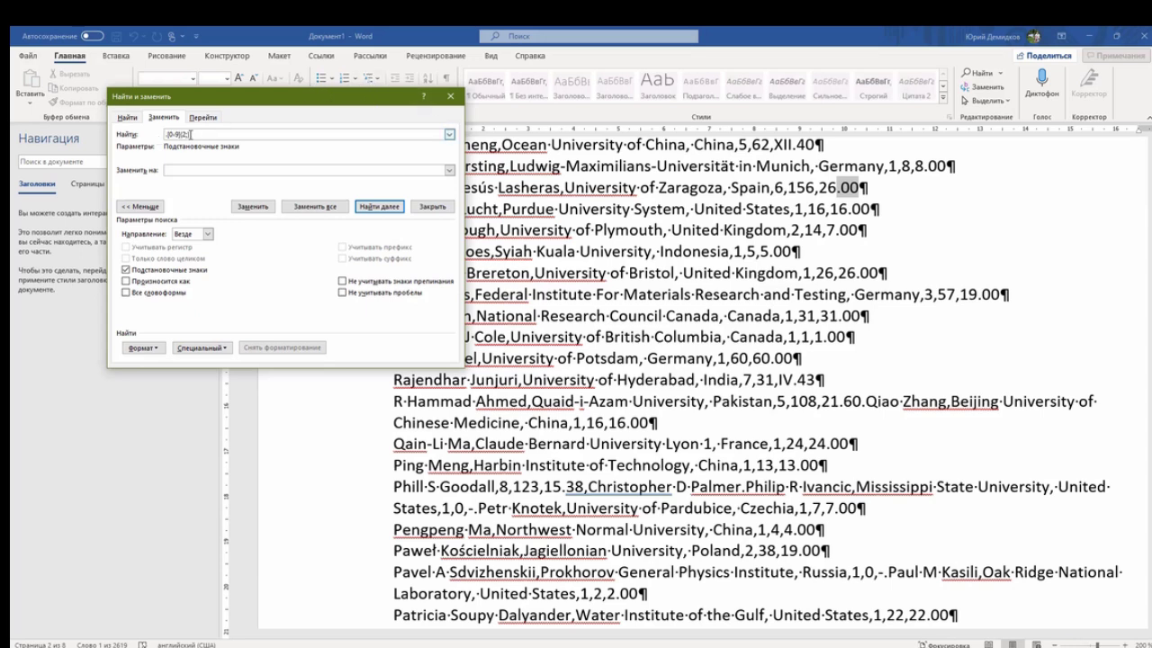
# - Split the records after 21.60, 81.25 and III.33 onto new lines, deleting the joining periods
pyautogui.click(379, 207)
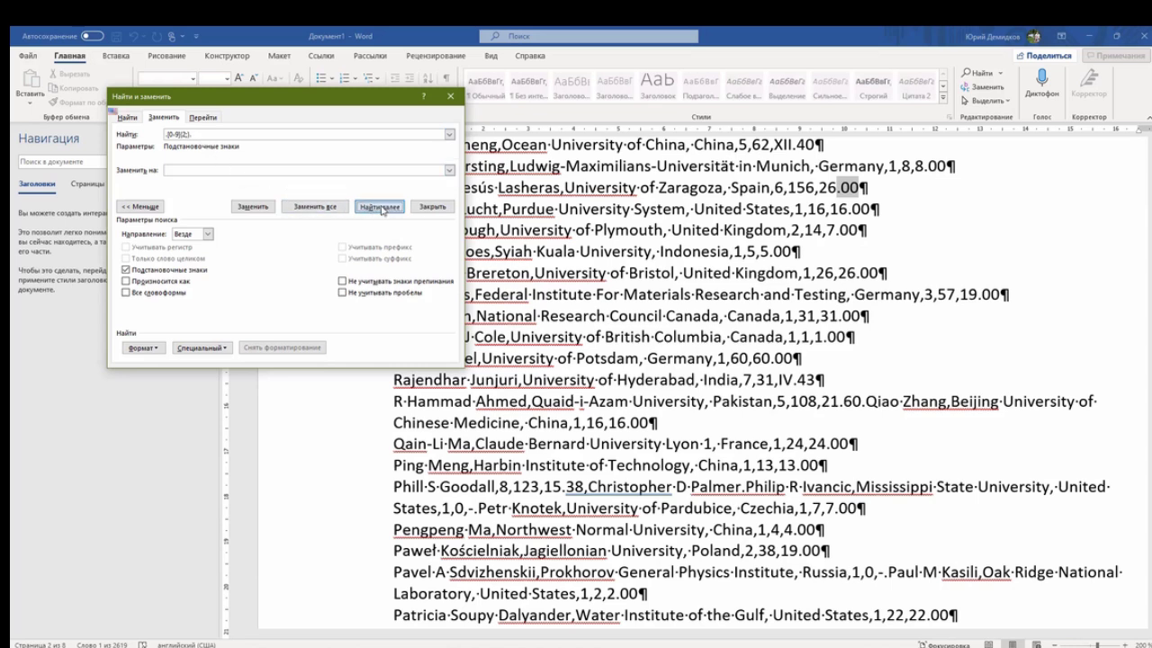
pyautogui.click(866, 400)
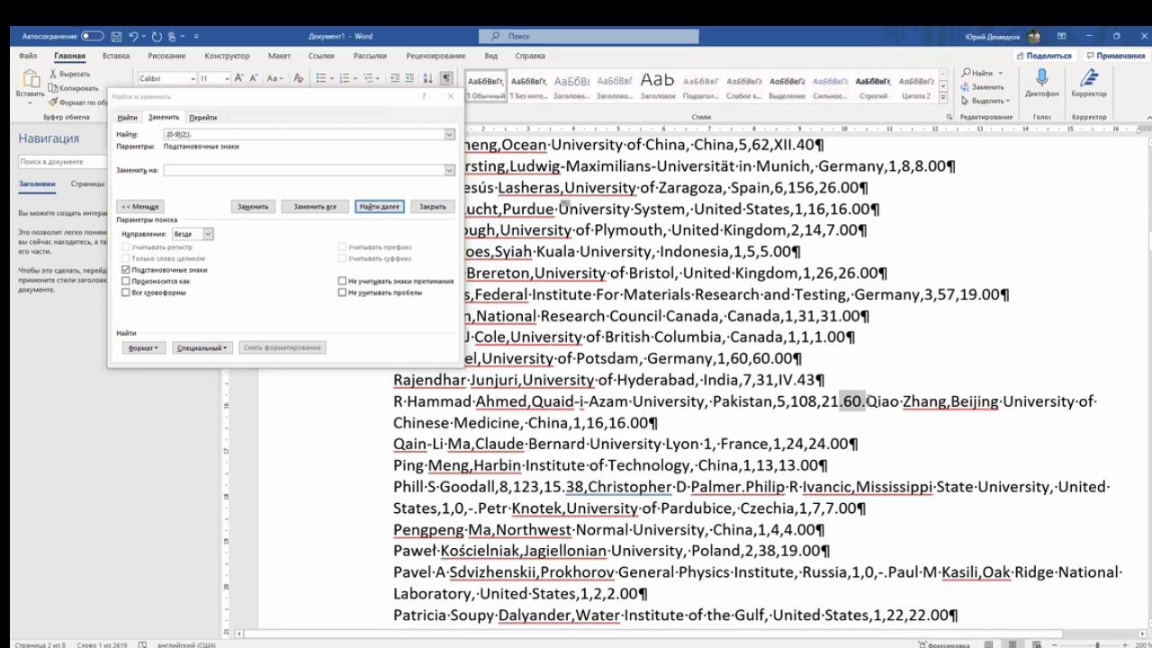
pyautogui.press('BackSpace')
pyautogui.press('Return')
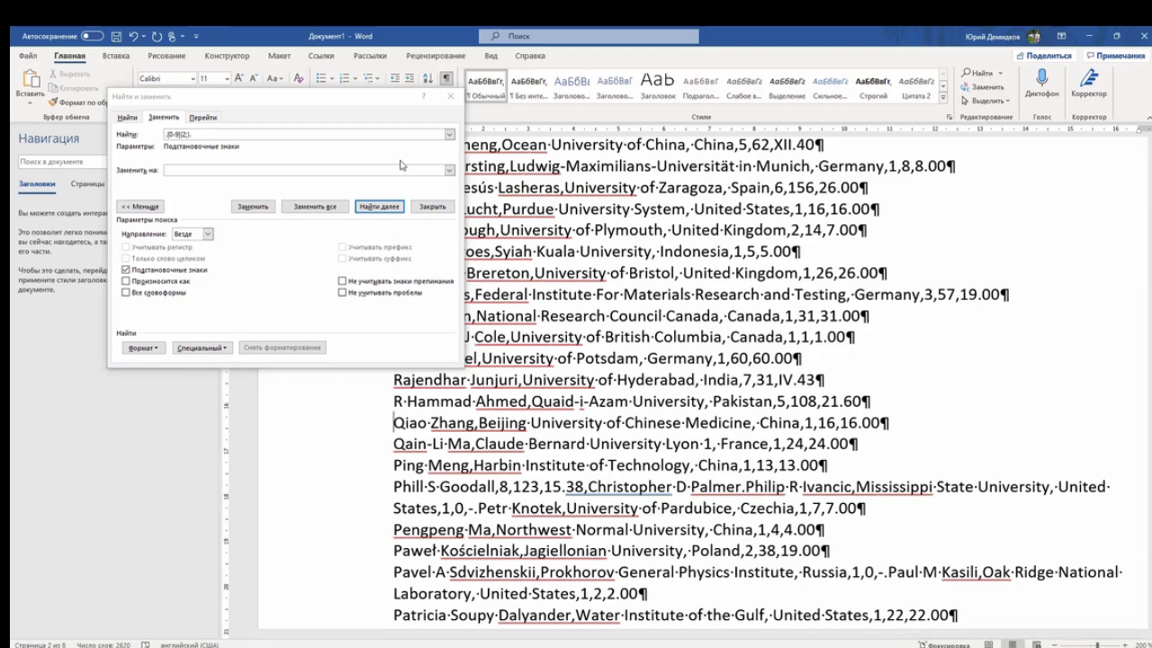
pyautogui.click(393, 209)
pyautogui.click(393, 210)
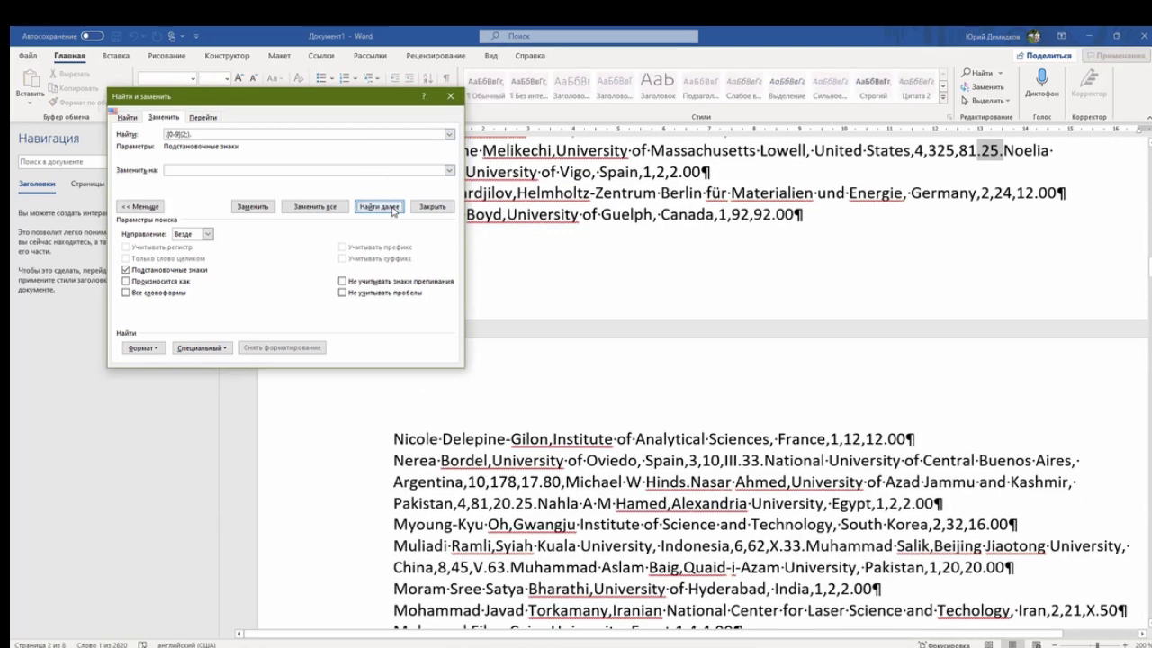
pyautogui.click(1005, 150)
pyautogui.press('BackSpace')
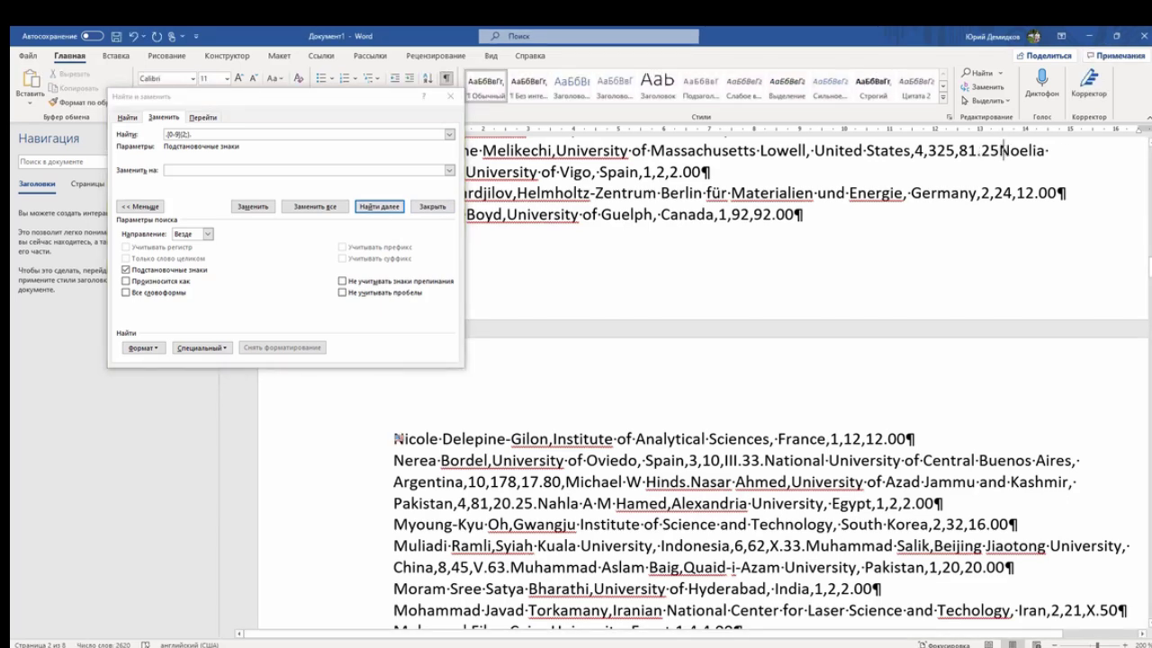
pyautogui.press('Return')
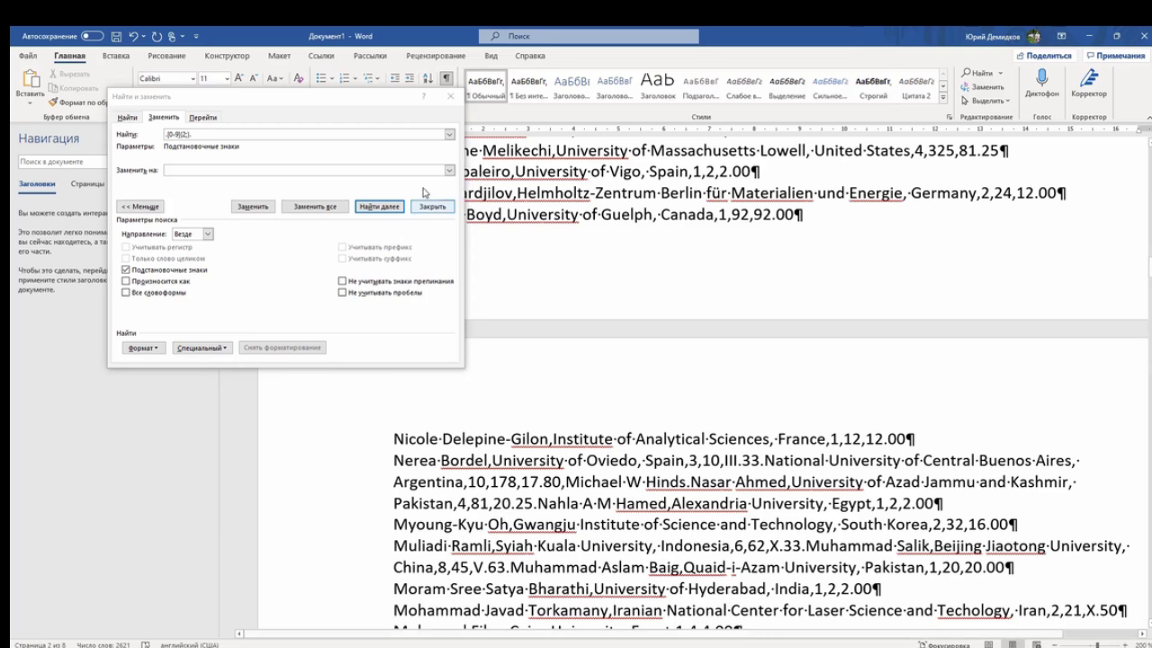
pyautogui.click(387, 209)
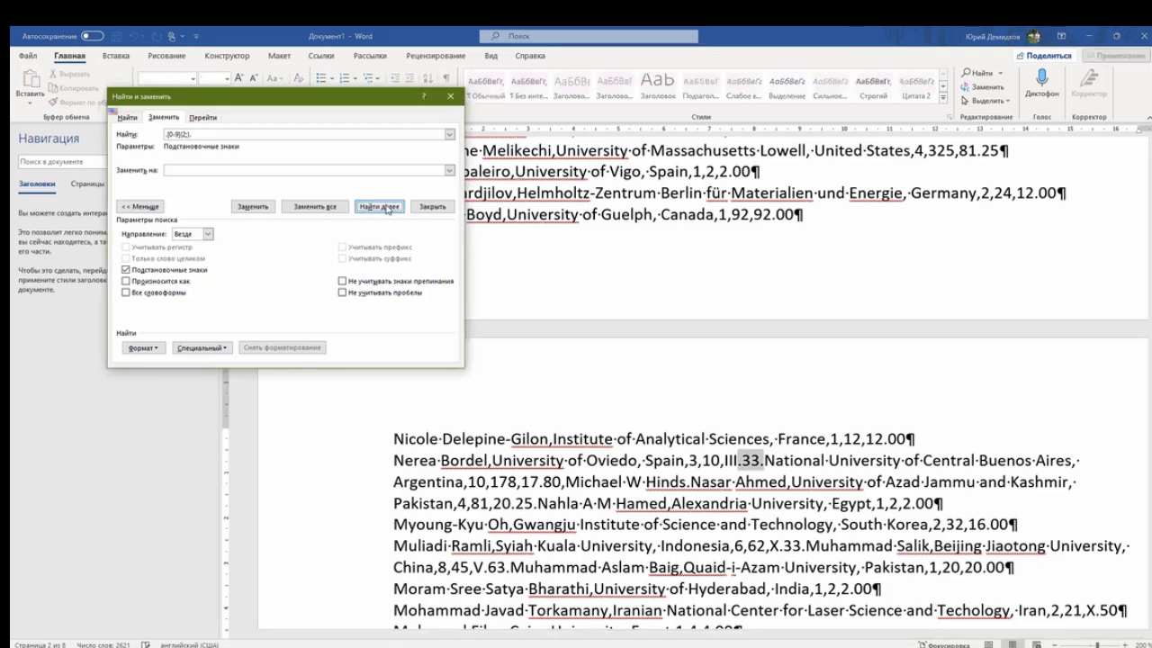
pyautogui.click(761, 460)
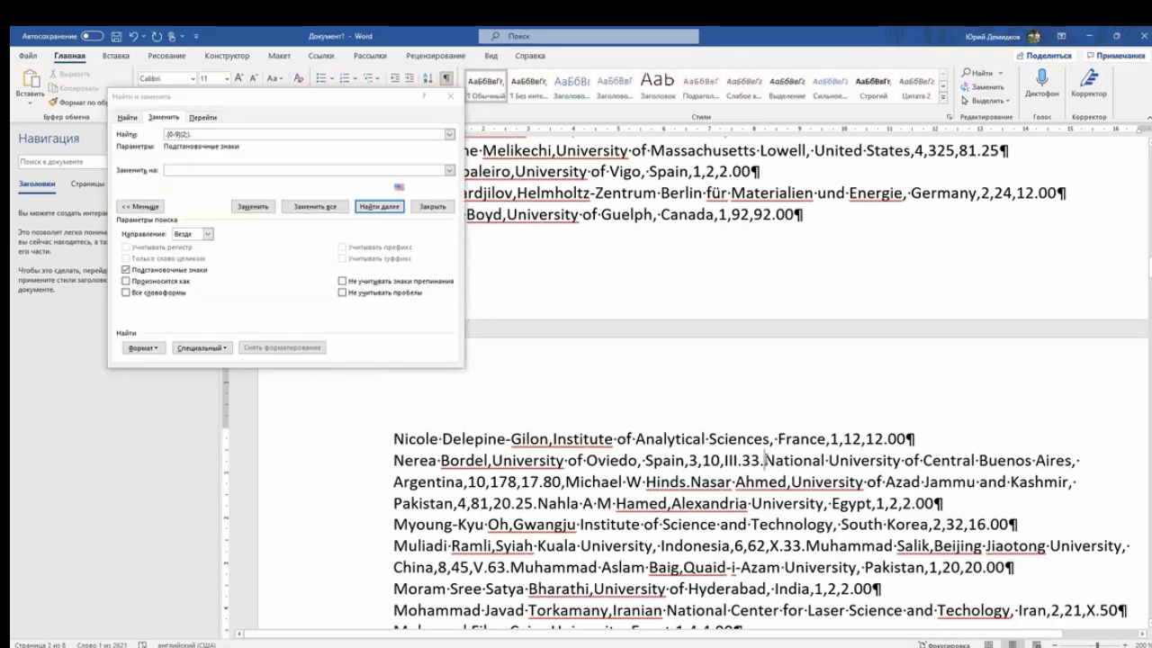
pyautogui.press('Return')
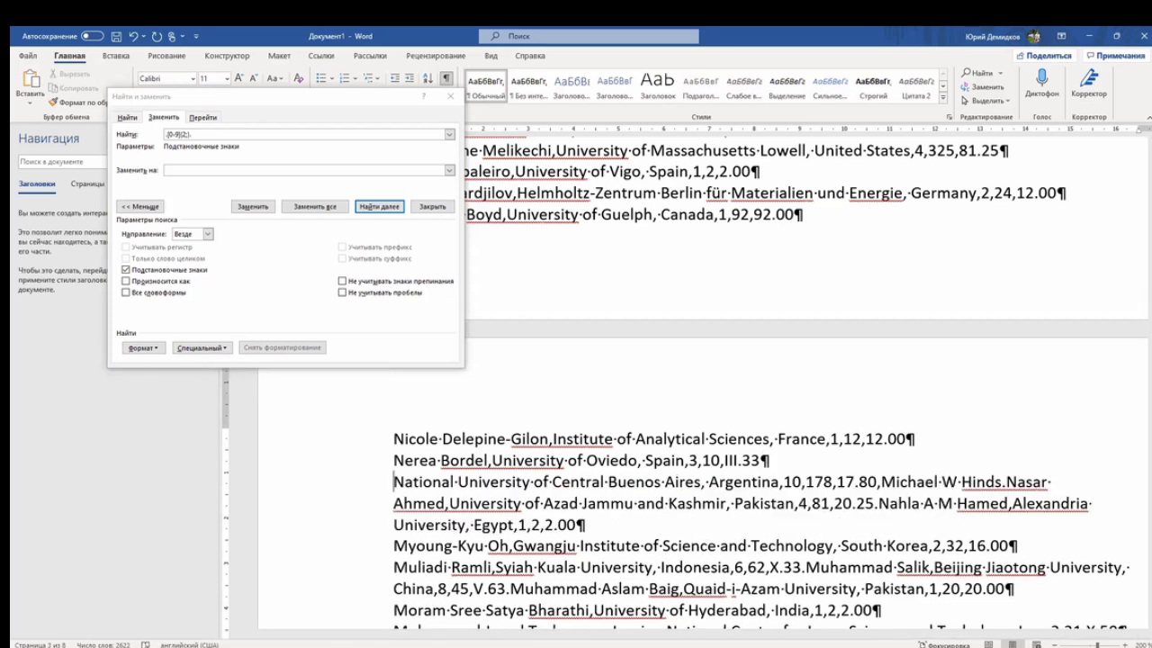
# - Break the records after 20.25 and X.33 onto new lines, removing their periods and a stray backslash
pyautogui.click(377, 214)
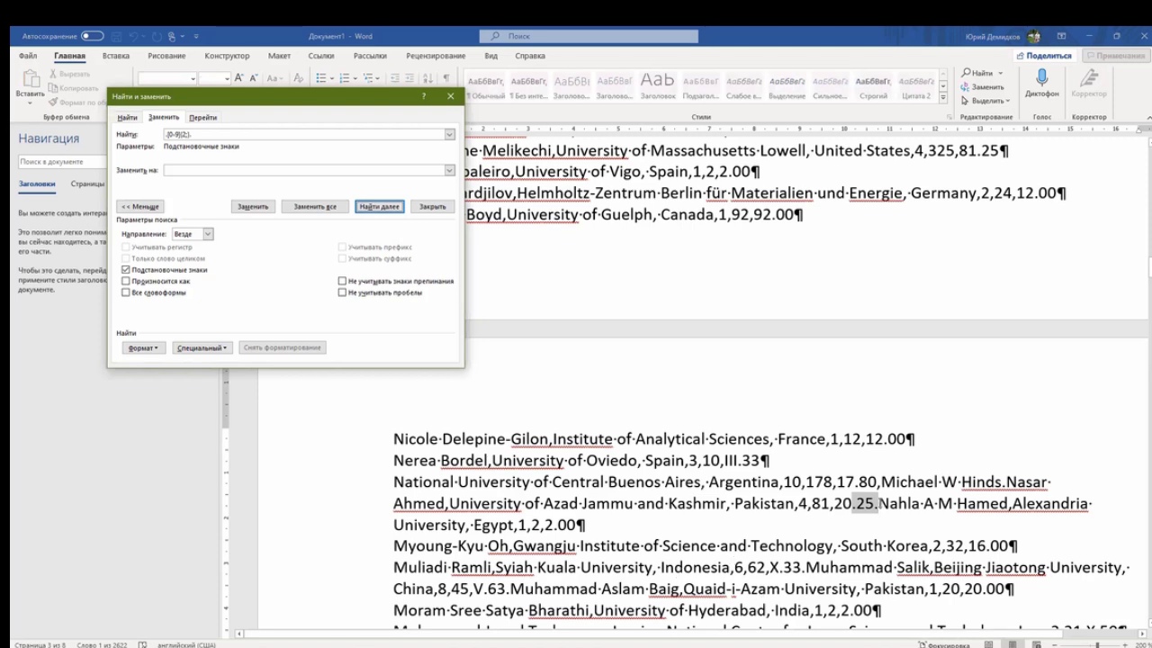
pyautogui.click(878, 504)
pyautogui.press('BackSpace')
pyautogui.press('Return')
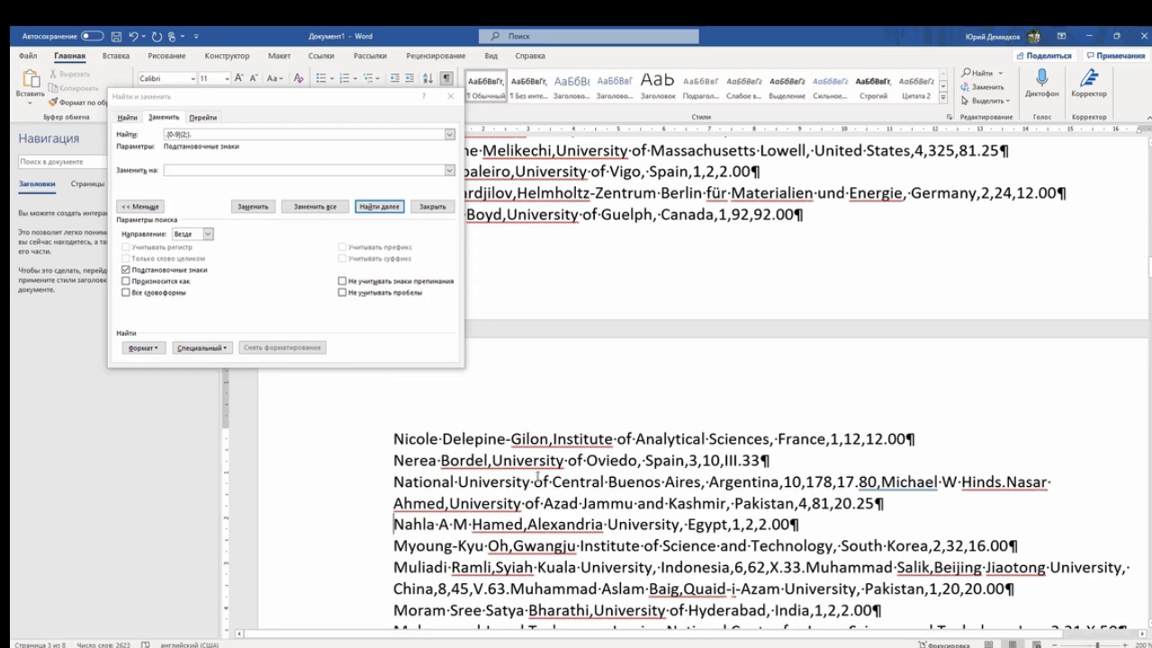
pyautogui.click(381, 214)
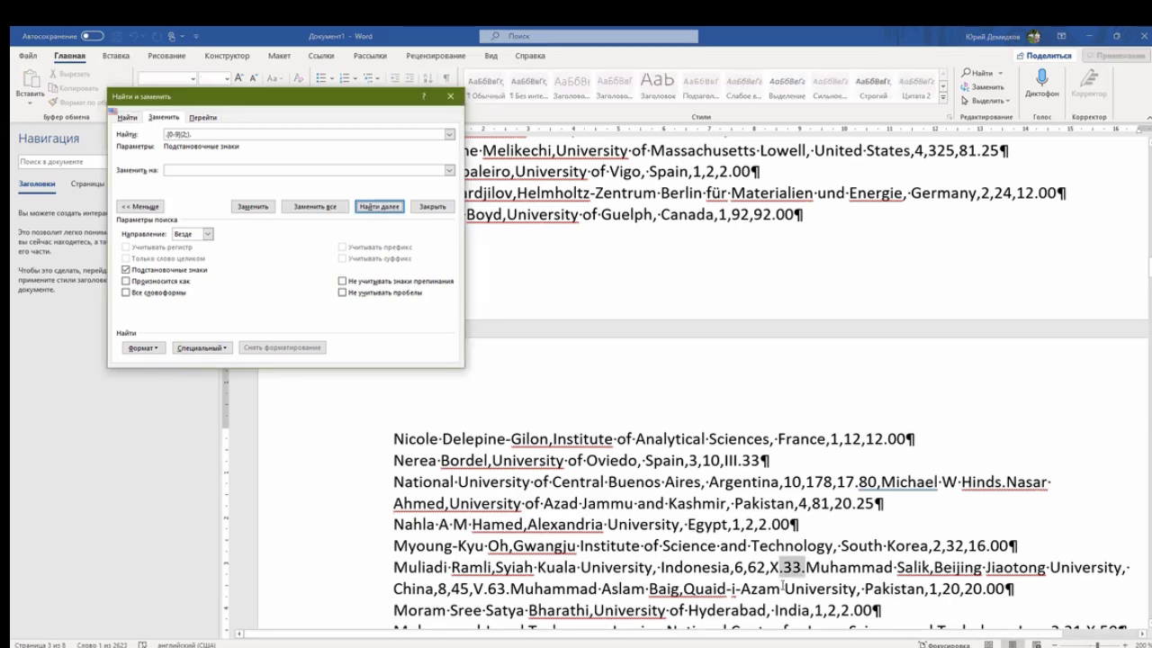
pyautogui.click(806, 571)
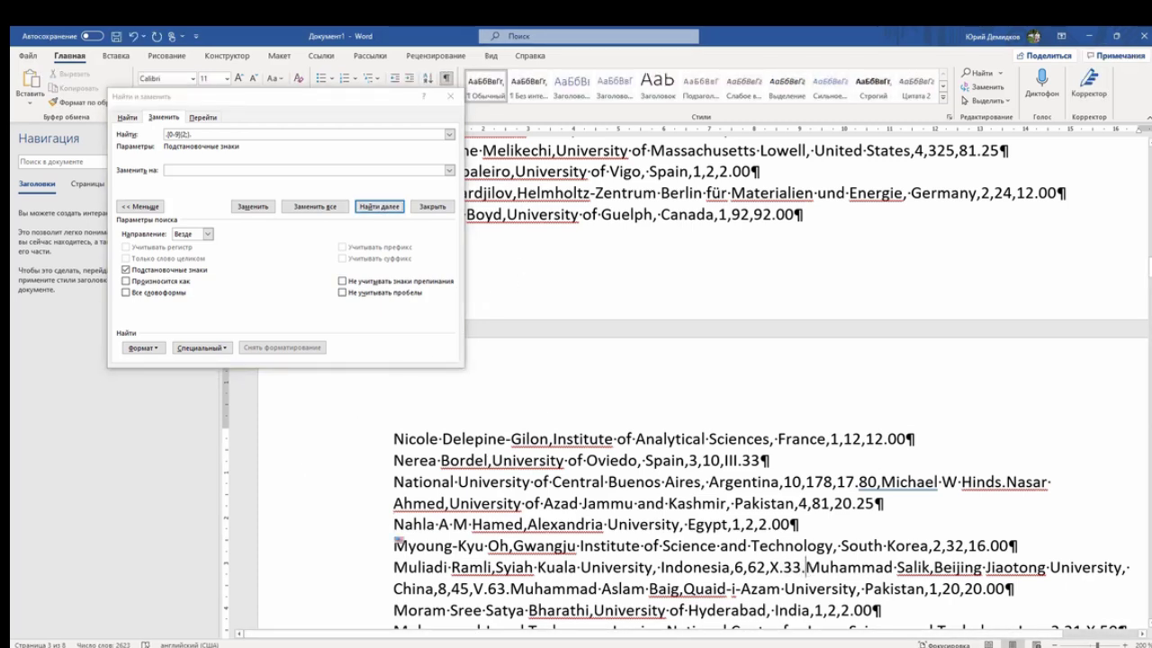
pyautogui.press('BackSpace')
pyautogui.write('\\')
pyautogui.press('Return')
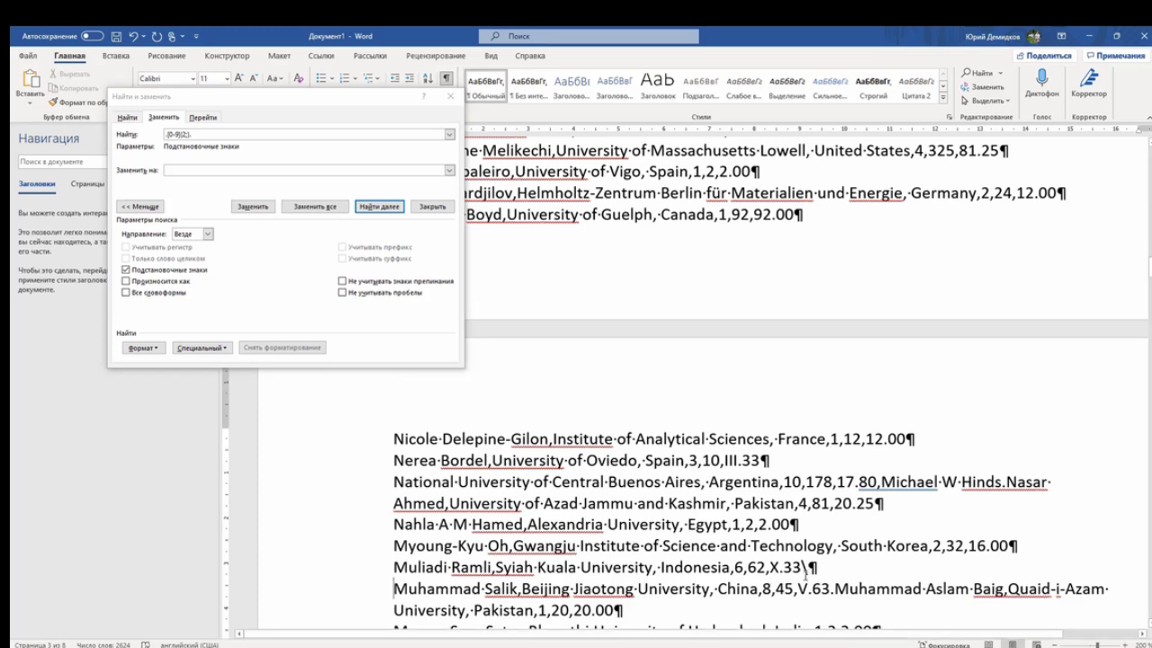
pyautogui.click(809, 567)
pyautogui.press('BackSpace')
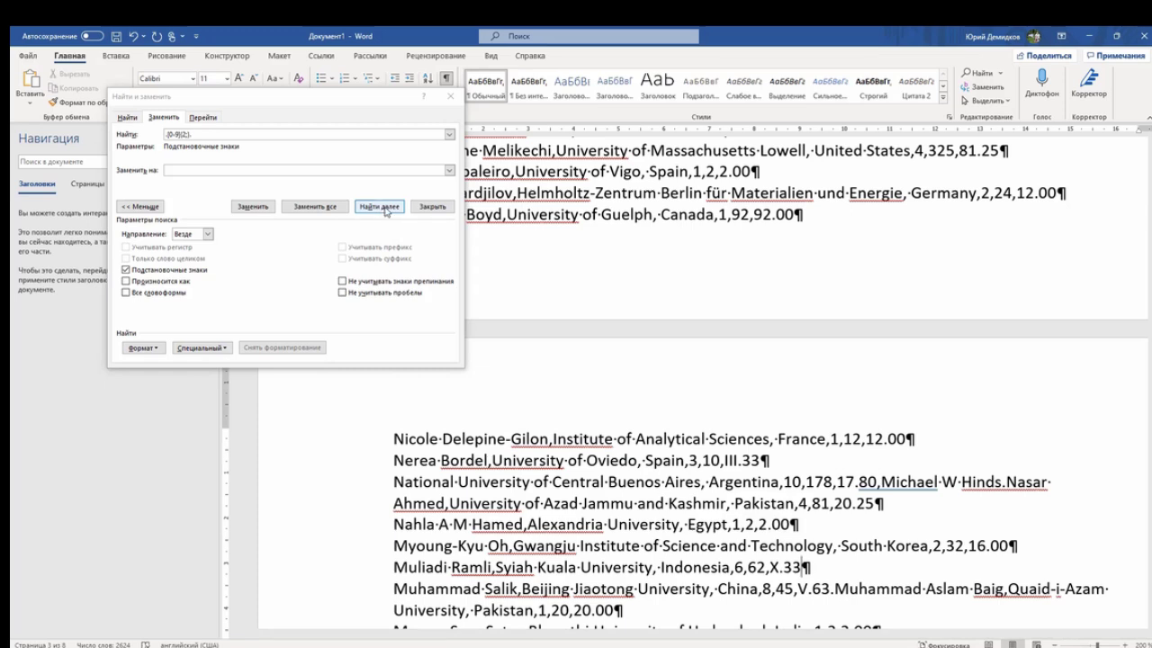
# - Split the records after V.63 and 13.75 onto new lines, deleting the joining periods
pyautogui.click(393, 210)
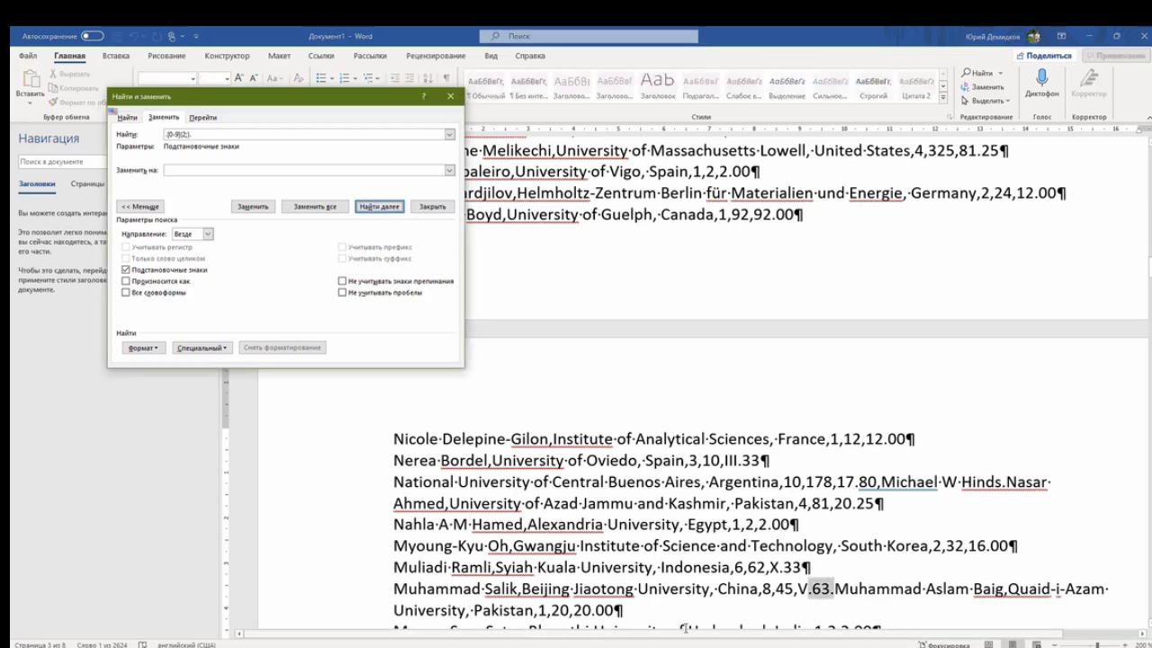
pyautogui.click(831, 591)
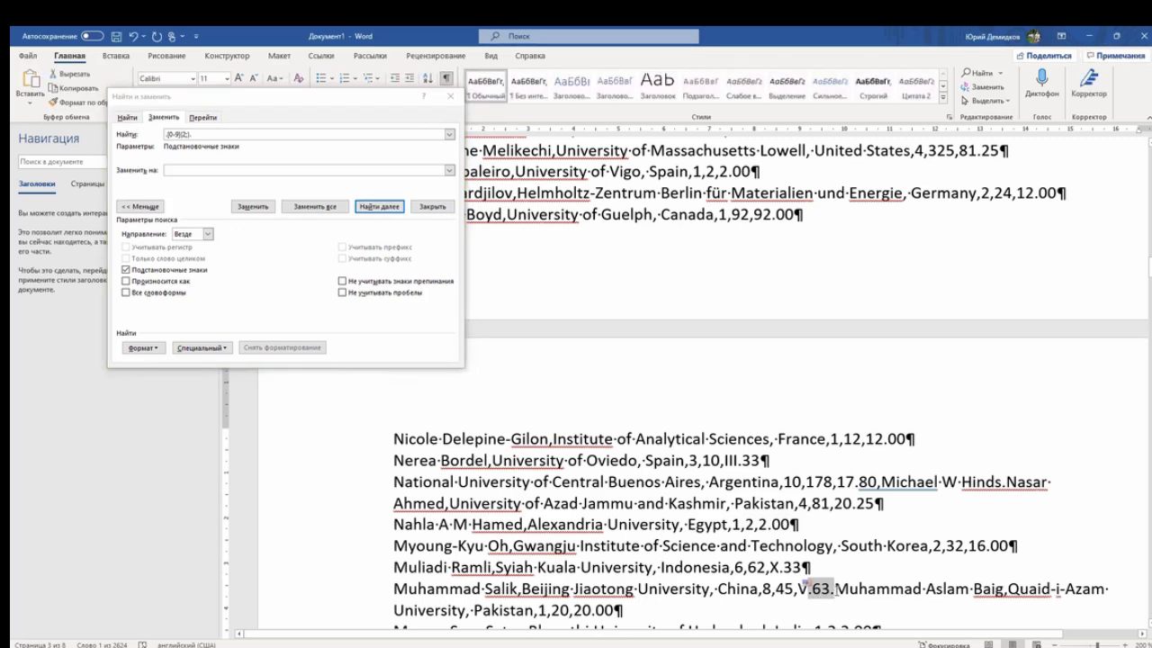
pyautogui.press('Right')
pyautogui.press('BackSpace')
pyautogui.press('Return')
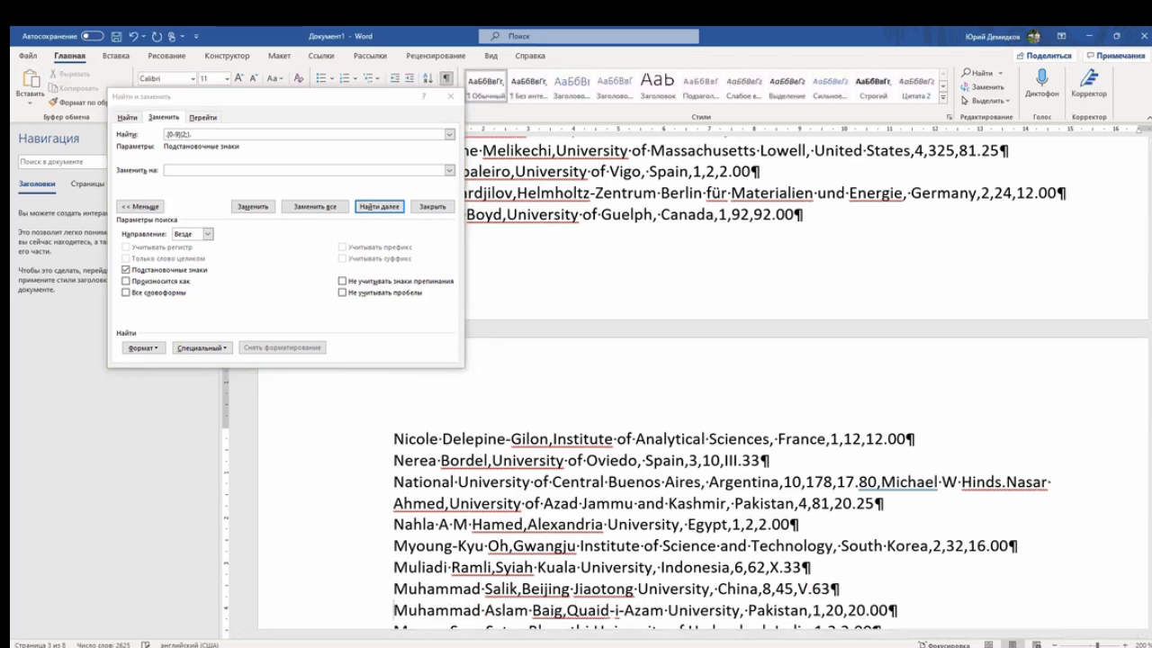
pyautogui.click(379, 207)
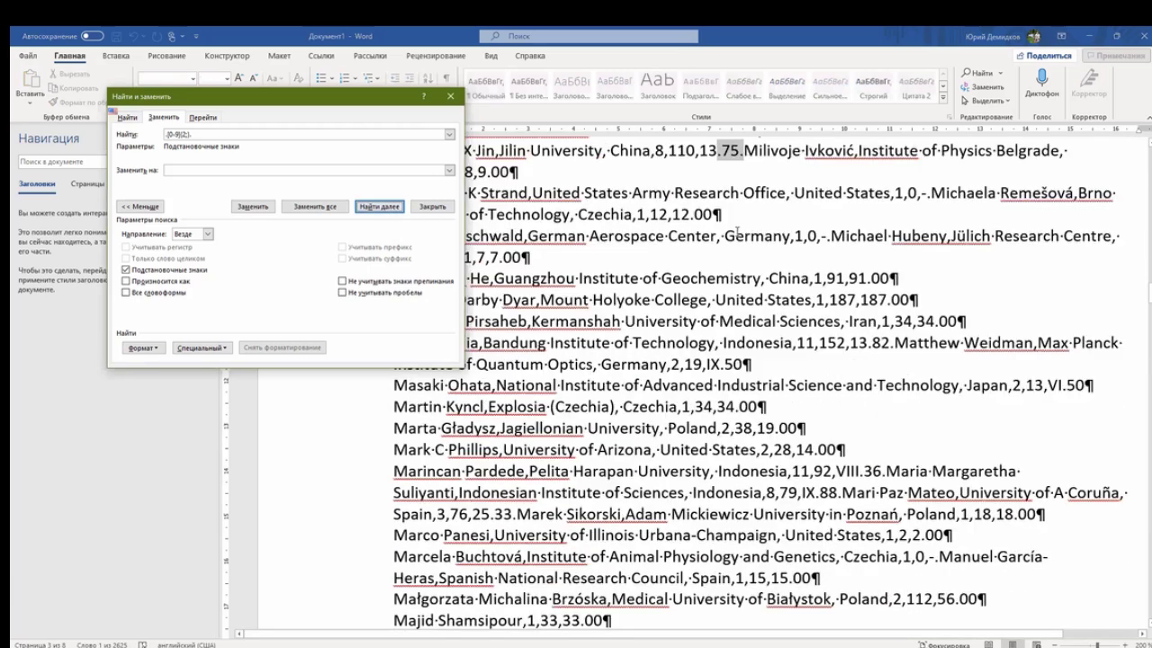
pyautogui.click(775, 158)
pyautogui.press('Right')
pyautogui.press('BackSpace')
pyautogui.press('Return')
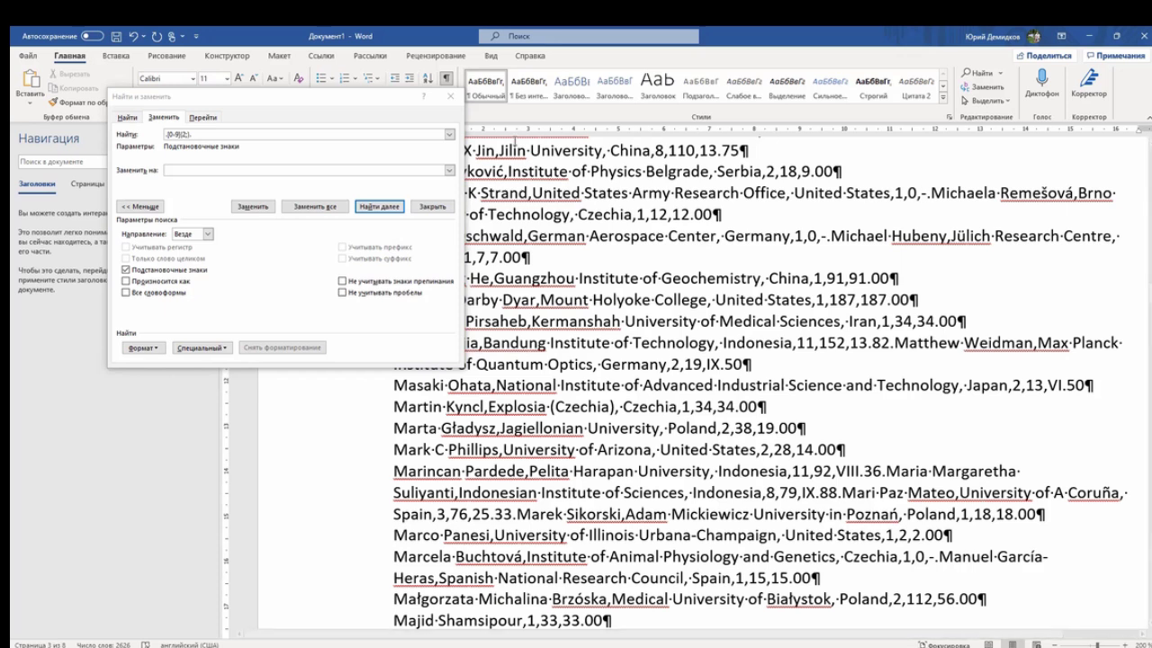
# - Split the records after 13.82, VIII.36 and IX.88 onto new lines, deleting the joining periods
pyautogui.click(379, 206)
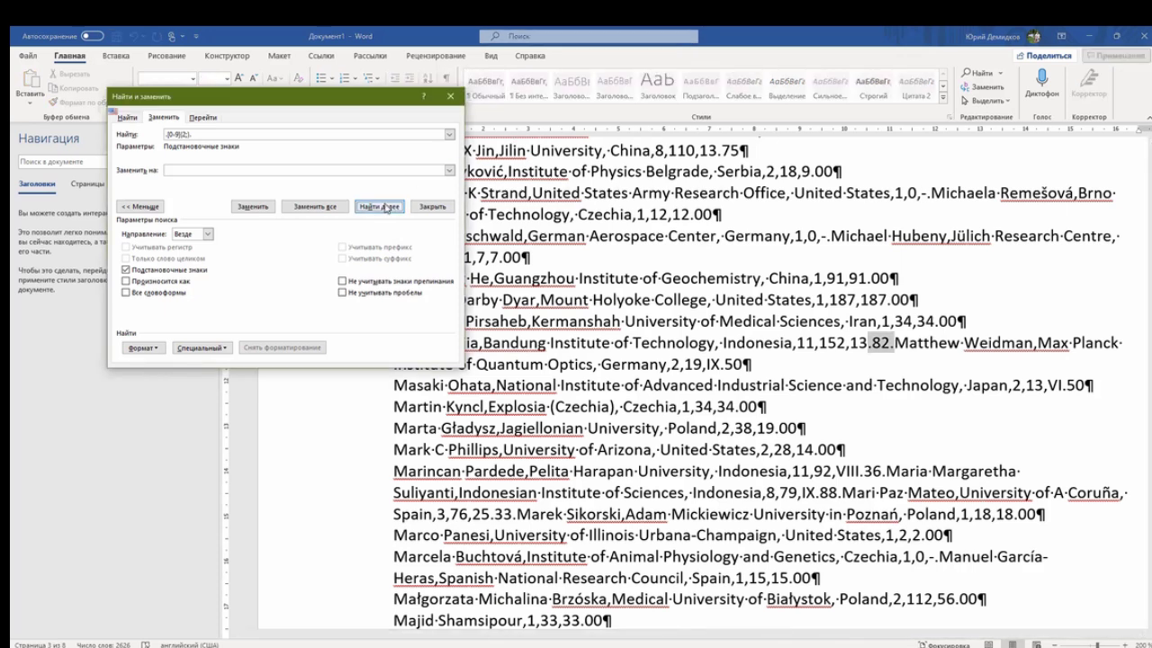
pyautogui.click(897, 343)
pyautogui.press('BackSpace')
pyautogui.press('Return')
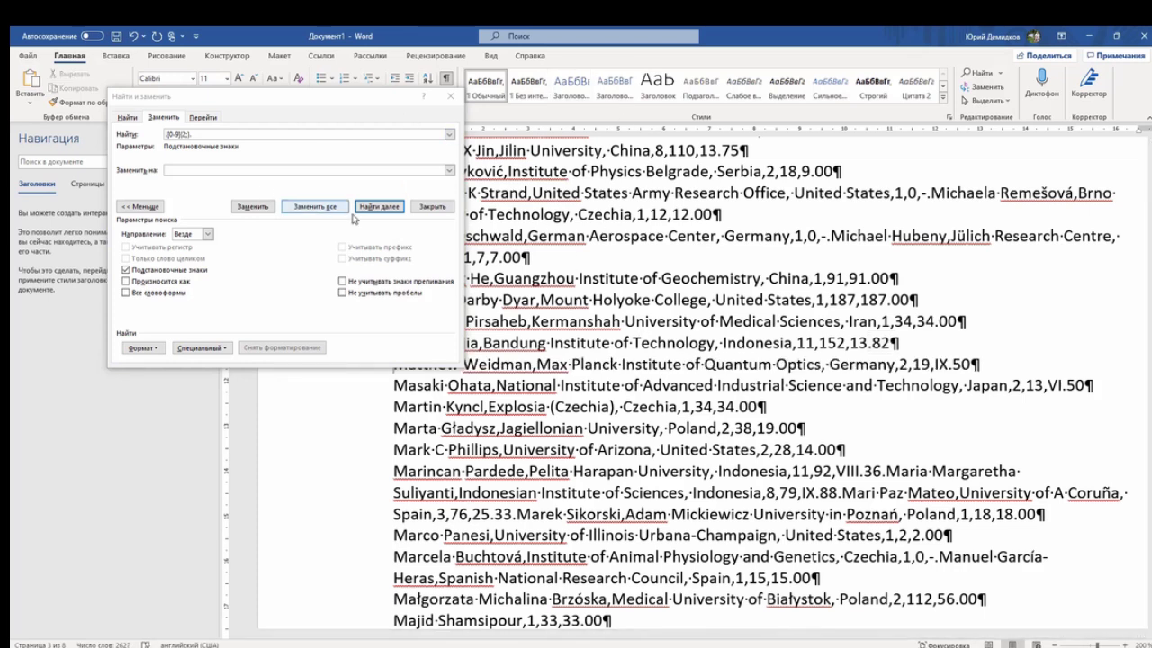
pyautogui.click(392, 209)
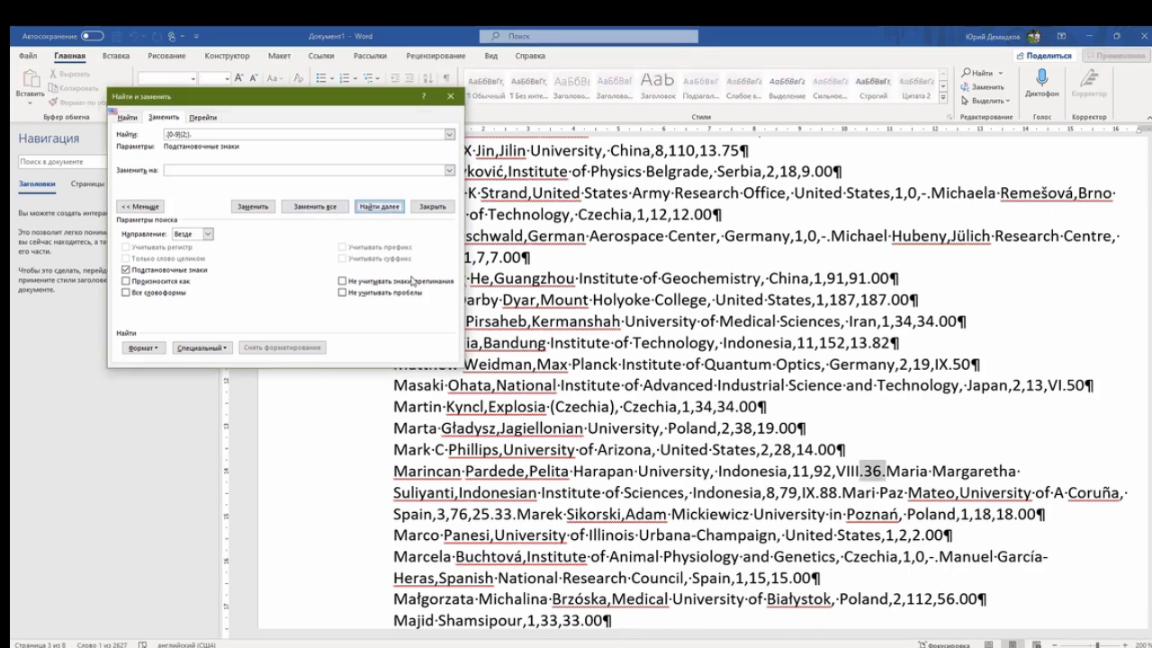
pyautogui.click(889, 471)
pyautogui.press('BackSpace')
pyautogui.press('Return')
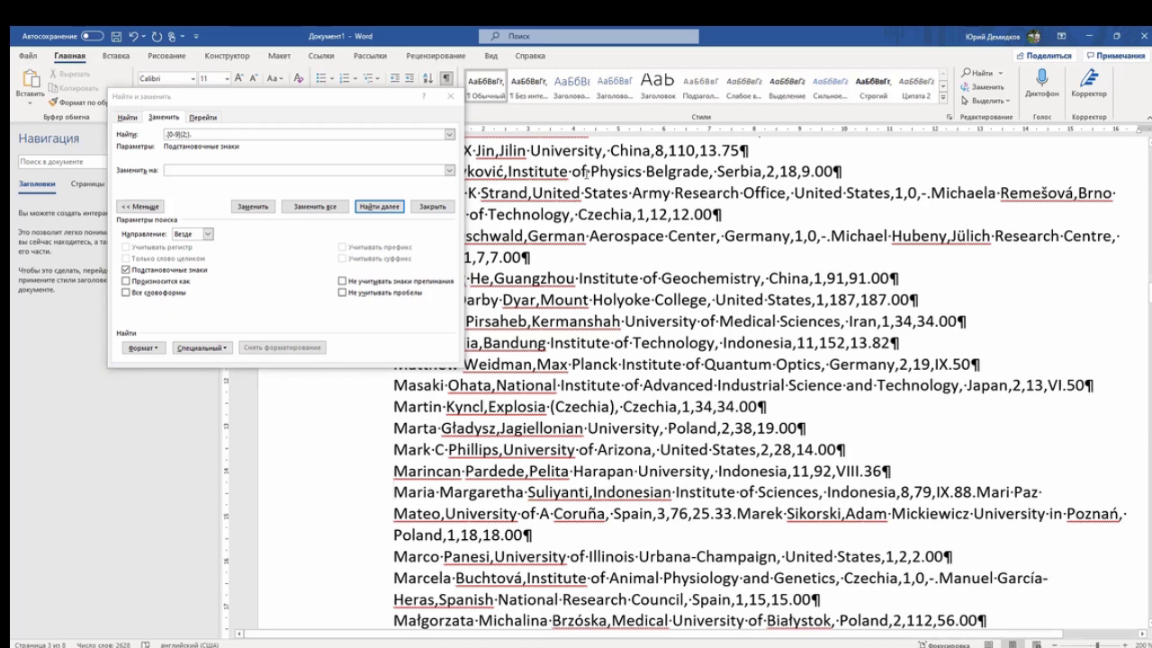
pyautogui.click(392, 210)
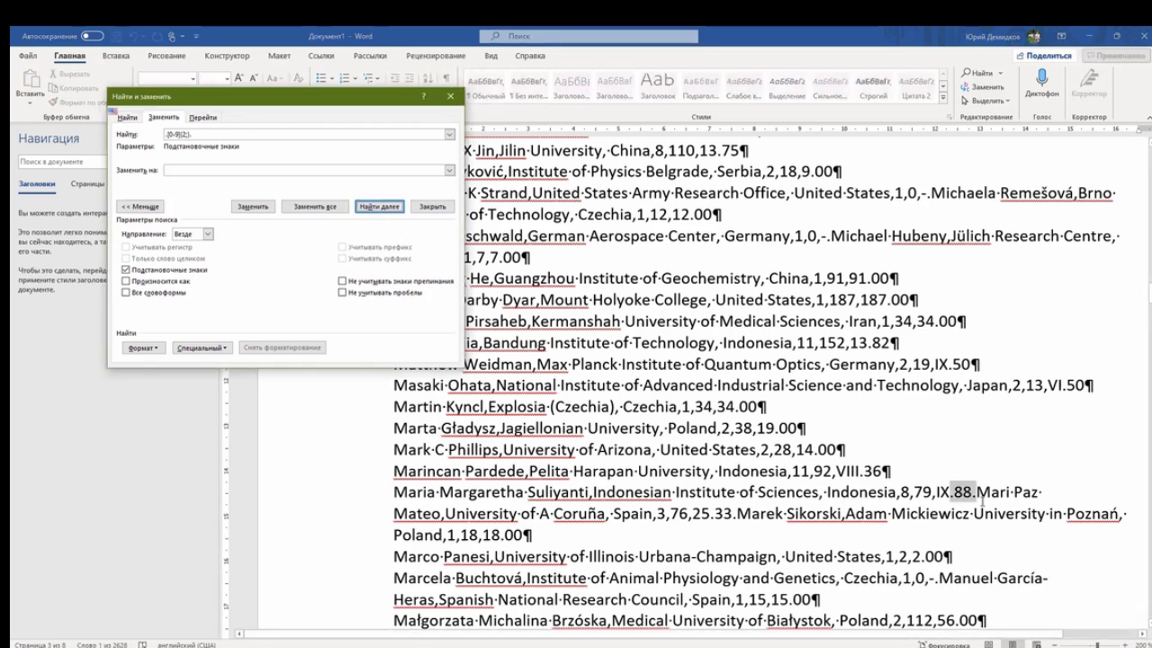
pyautogui.click(979, 500)
pyautogui.press('BackSpace')
pyautogui.press('Return')
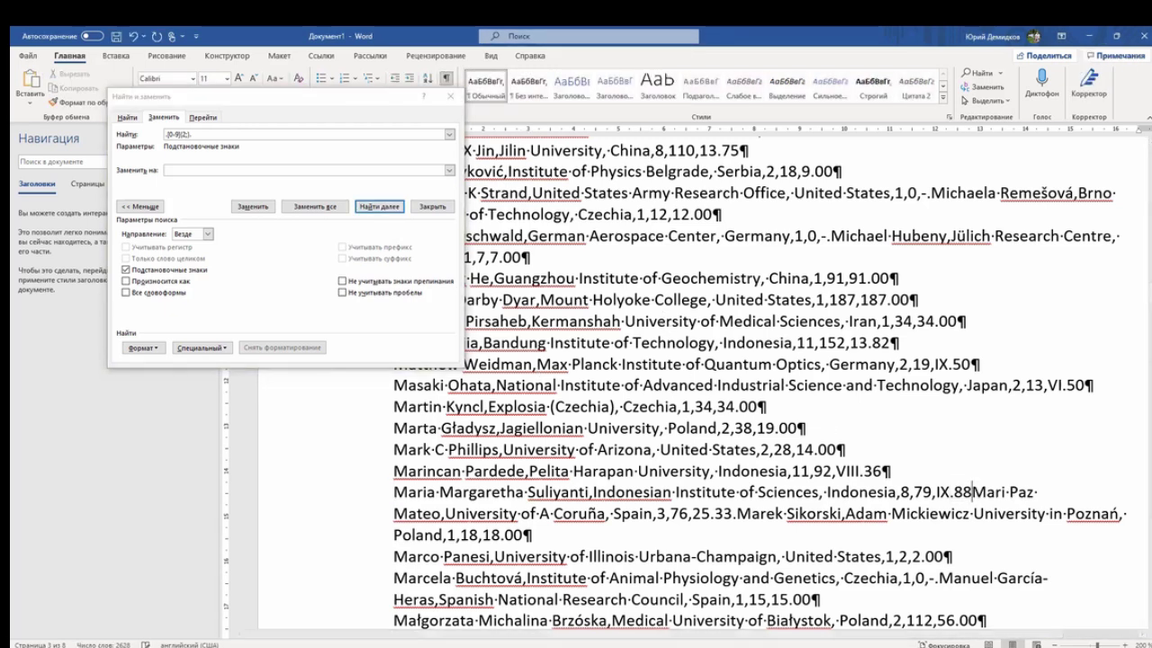
# - Start the record after 25.33 on a new line without its period, and find the next match
pyautogui.click(379, 206)
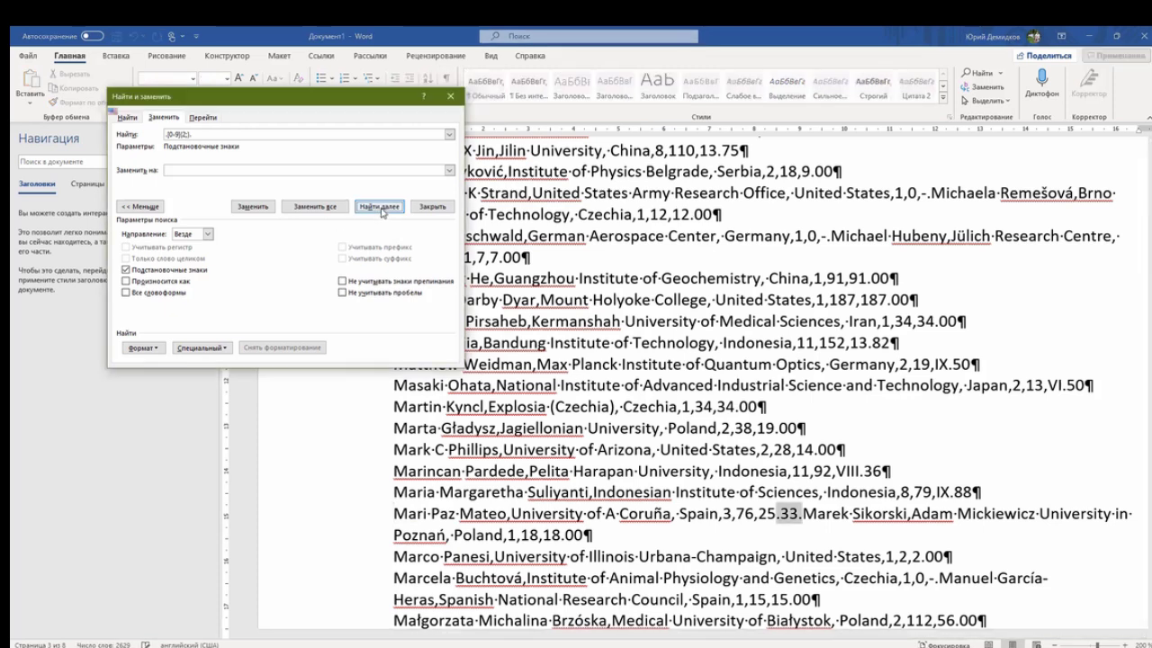
pyautogui.click(803, 513)
pyautogui.press('BackSpace')
pyautogui.press('Return')
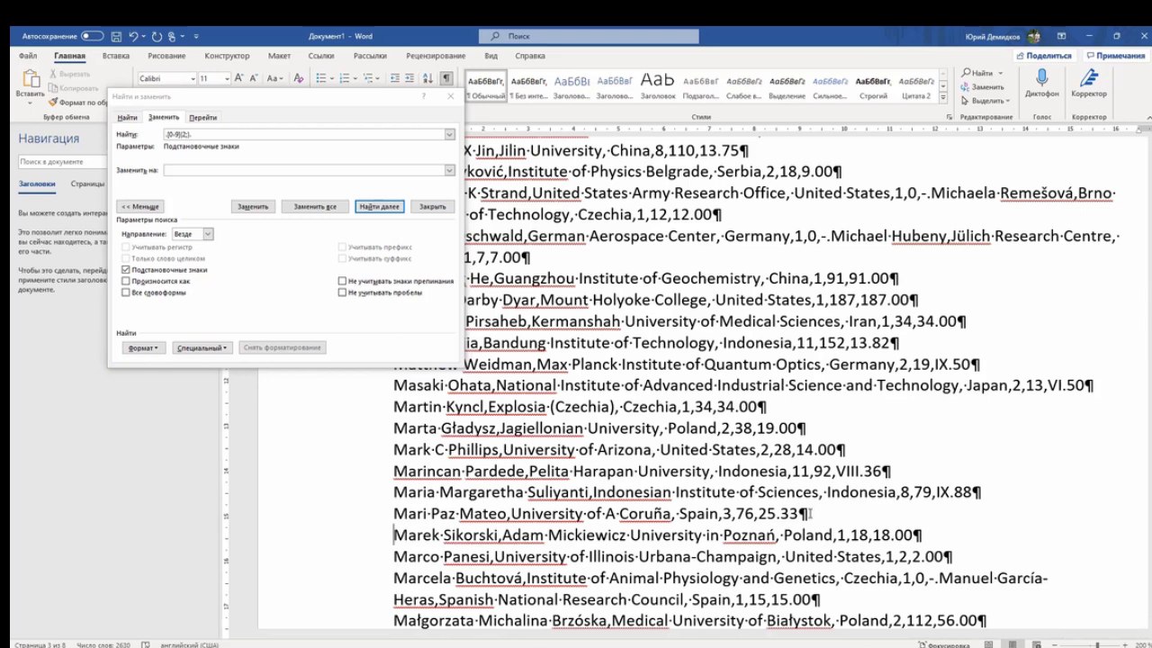
pyautogui.click(400, 214)
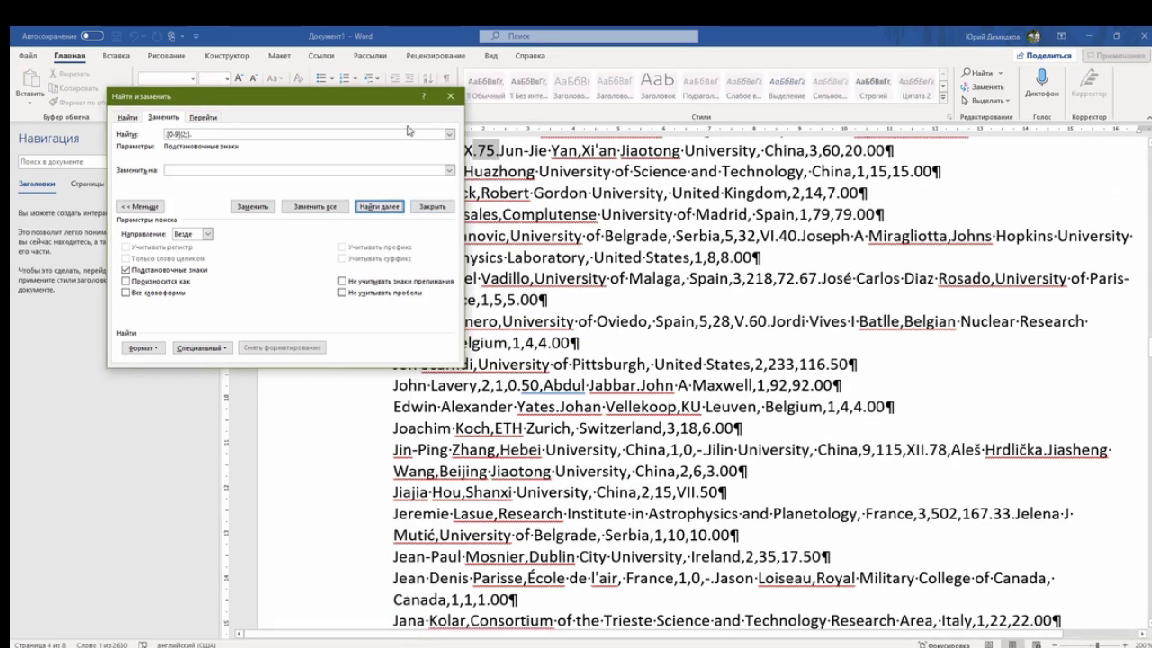
pyautogui.moveTo(369, 107); pyautogui.dragTo(257, 134)
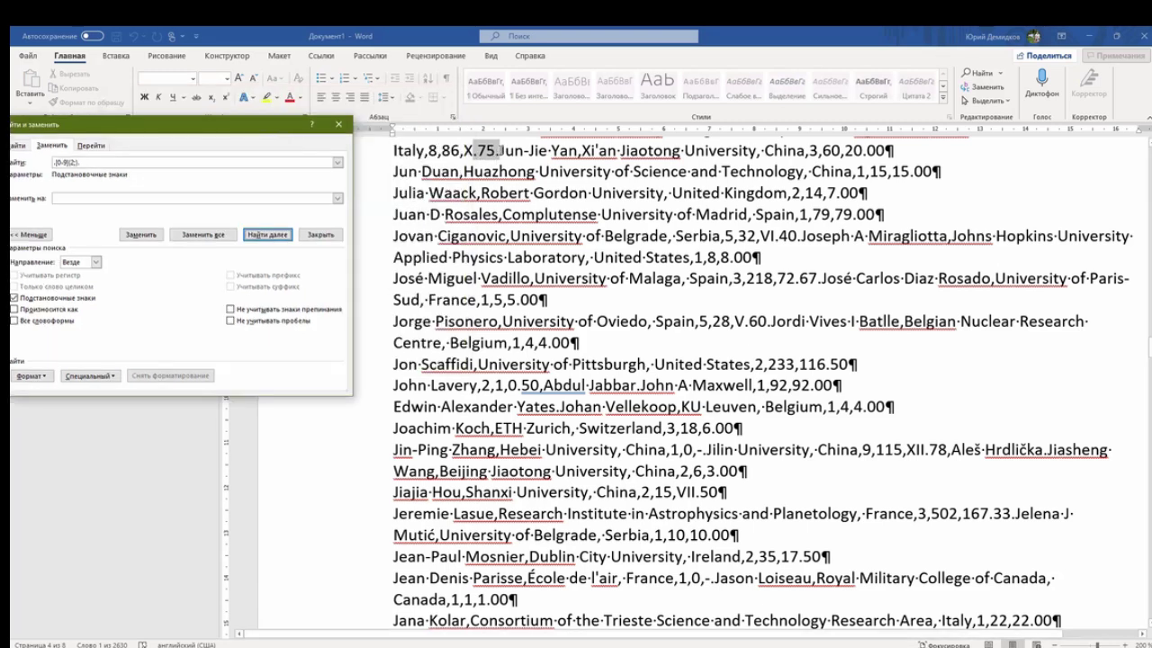
# - Start new lines after X.75 and VI.40, removing the period after VI.40
pyautogui.click(498, 150)
pyautogui.press('Return')
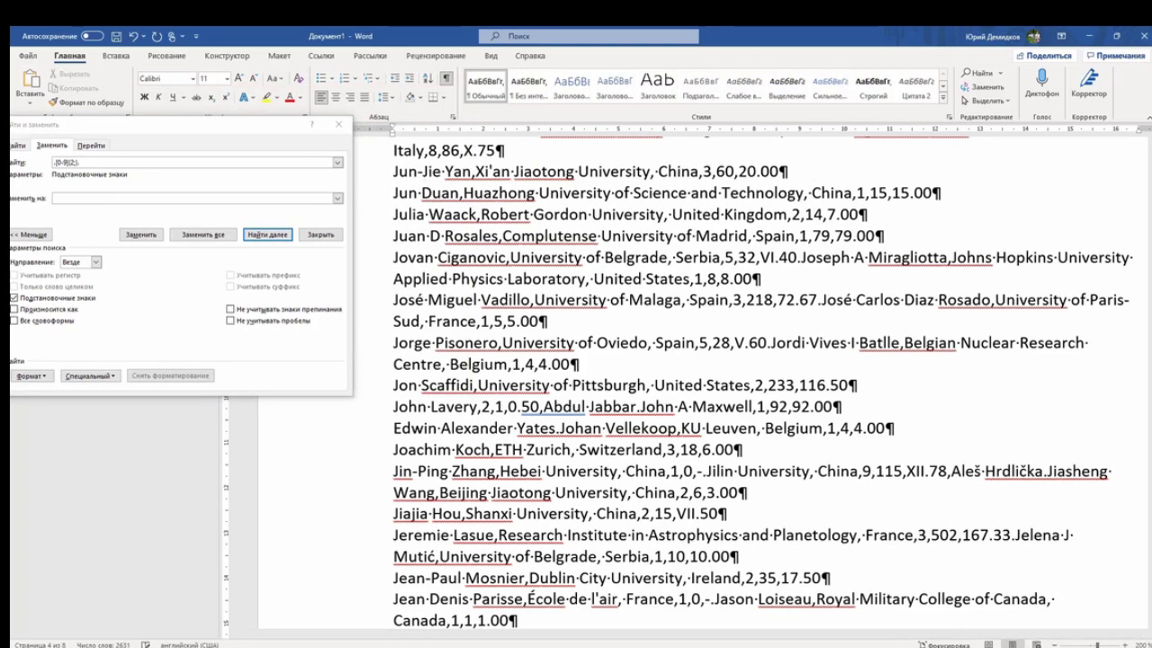
pyautogui.scroll(2, 525, 153)
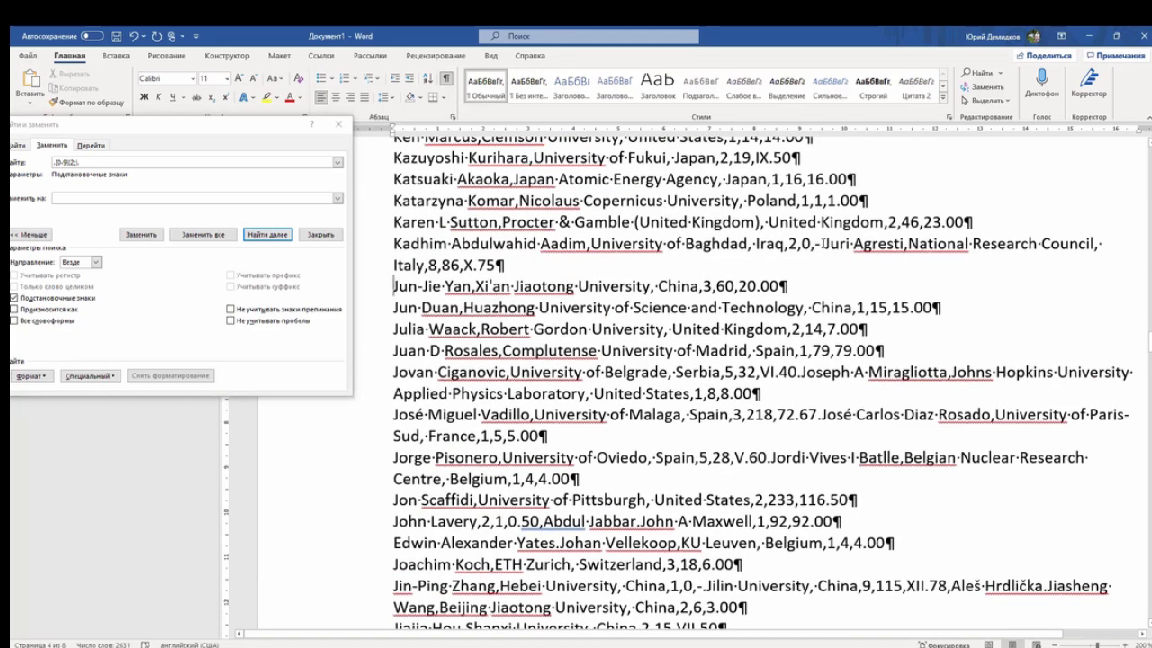
pyautogui.click(268, 234)
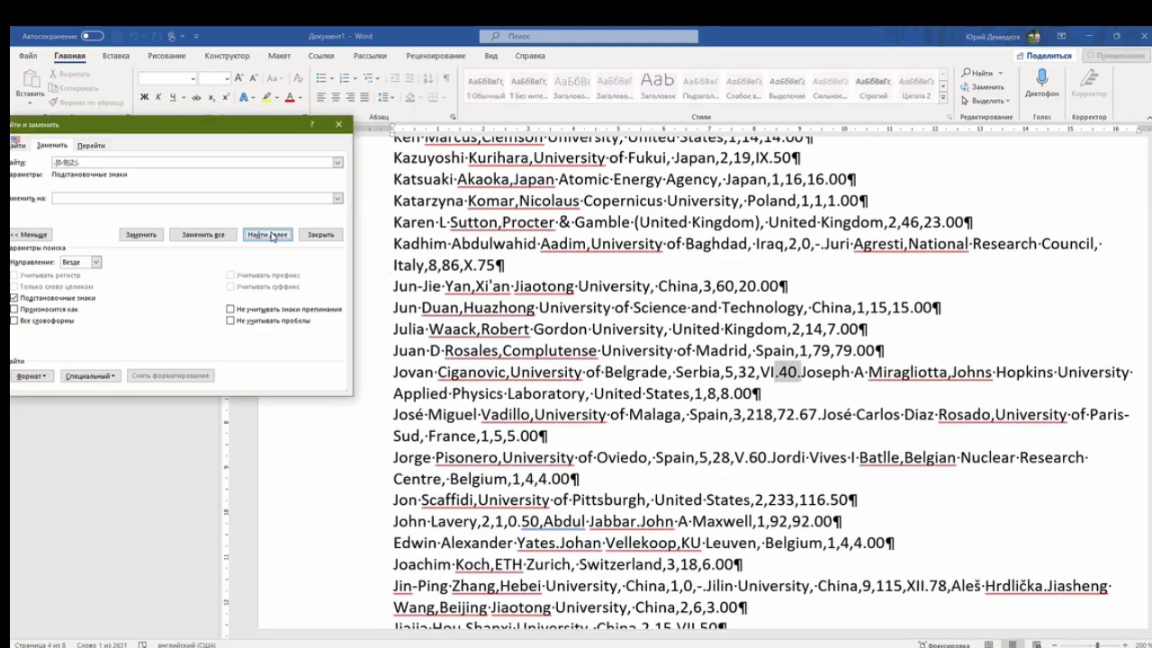
pyautogui.click(801, 372)
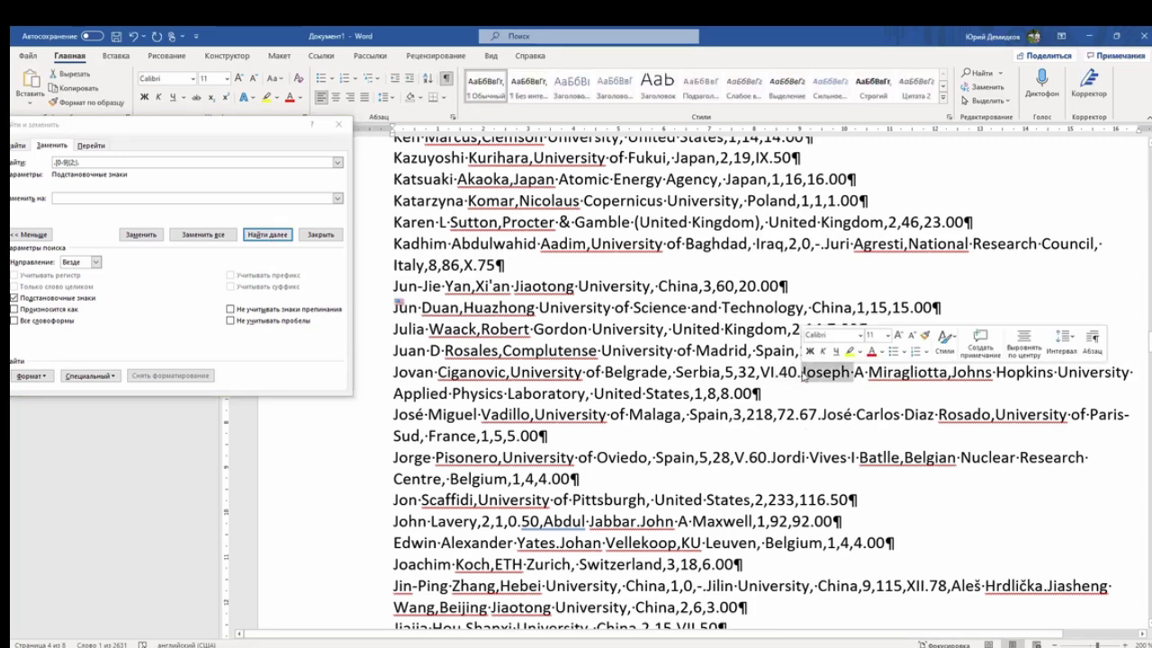
pyautogui.press('BackSpace')
pyautogui.press('Return')
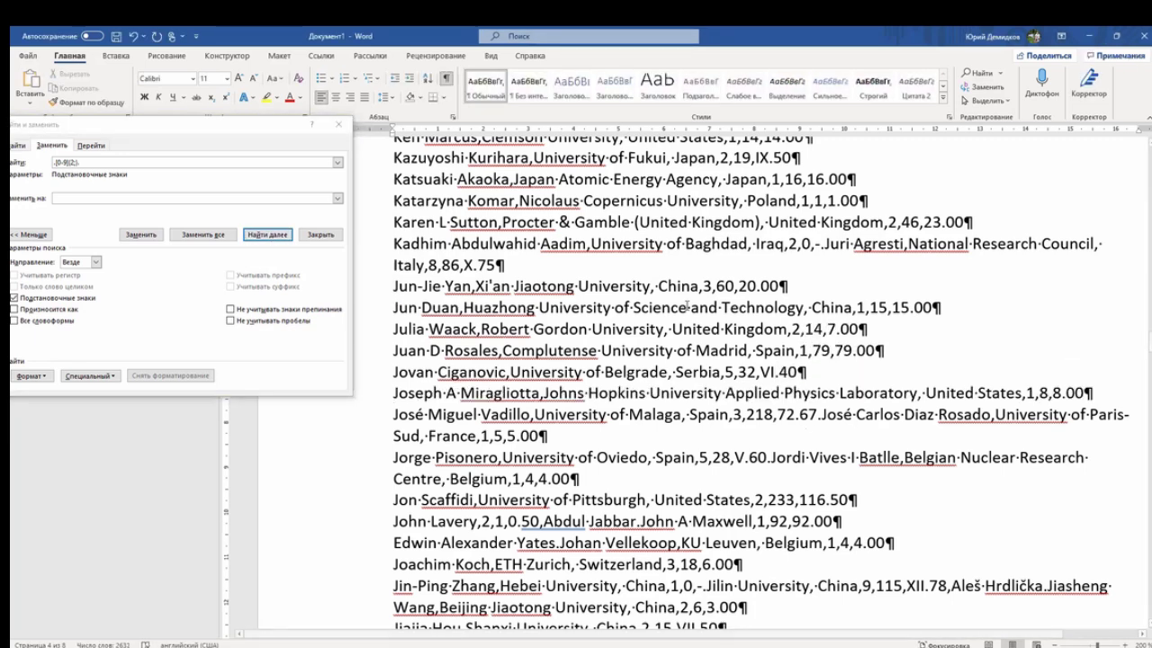
# - Split the records after 72.67 and V.60 onto new lines, deleting the joining periods
pyautogui.click(279, 236)
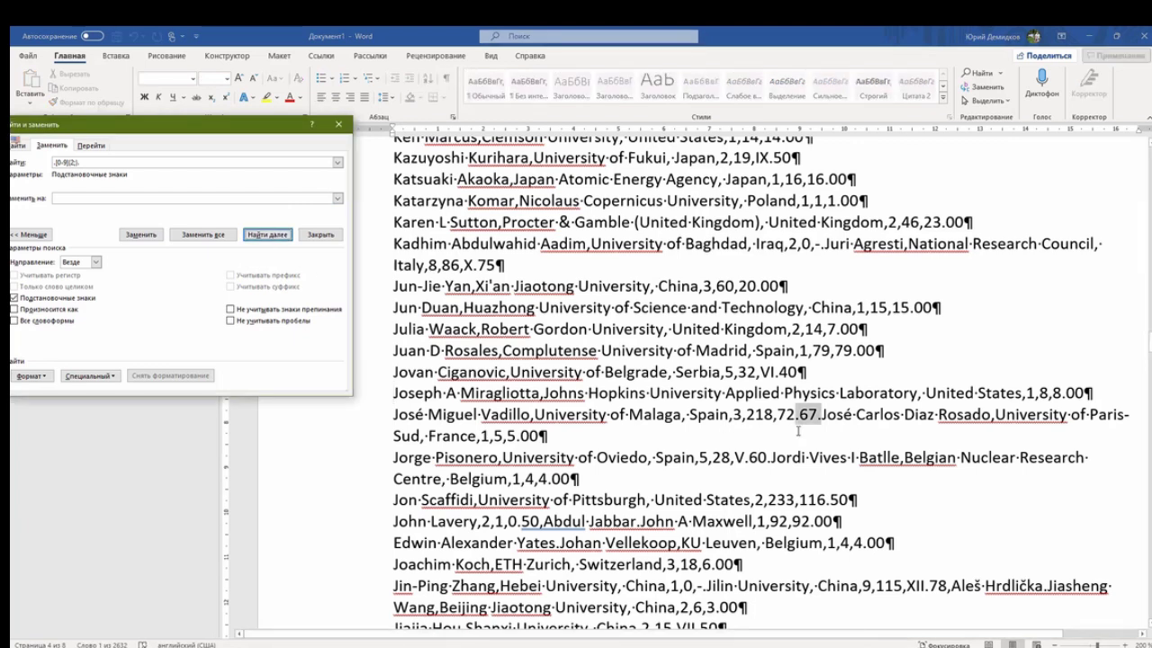
pyautogui.click(821, 416)
pyautogui.press('BackSpace')
pyautogui.press('Return')
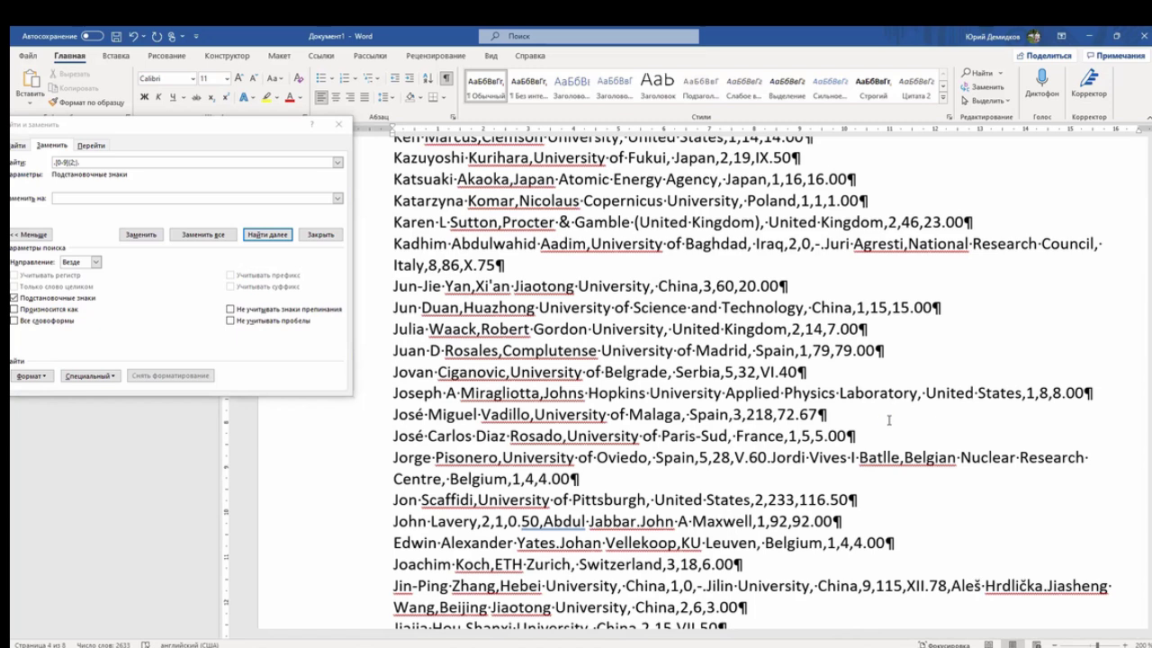
pyautogui.click(267, 234)
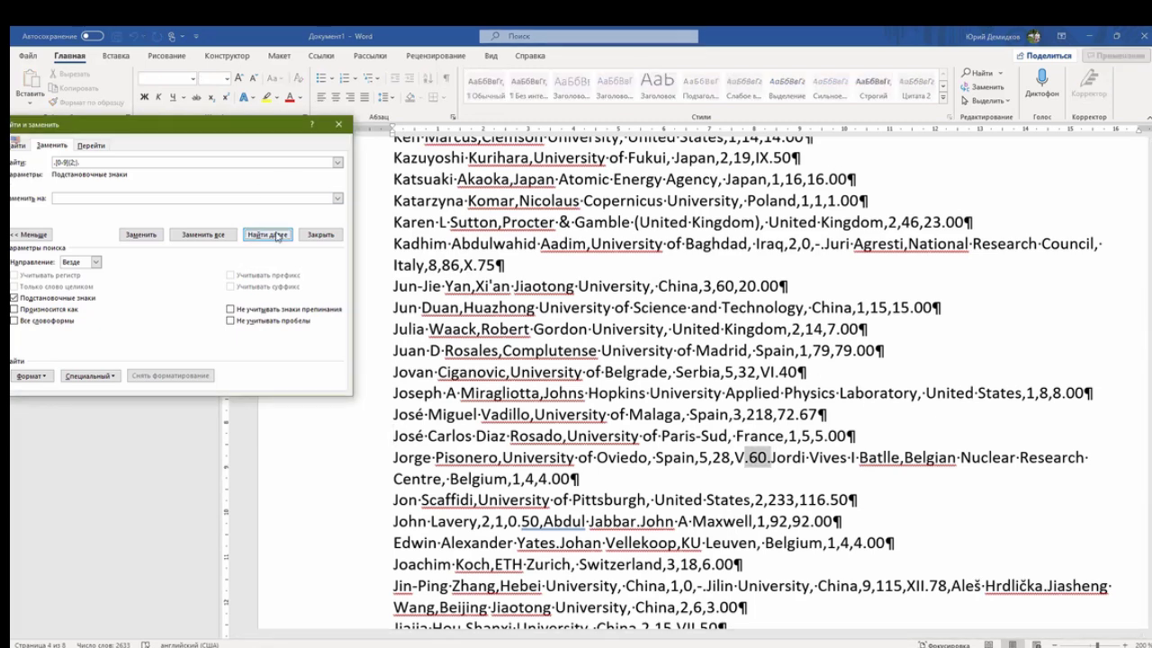
pyautogui.click(773, 458)
pyautogui.click(771, 458)
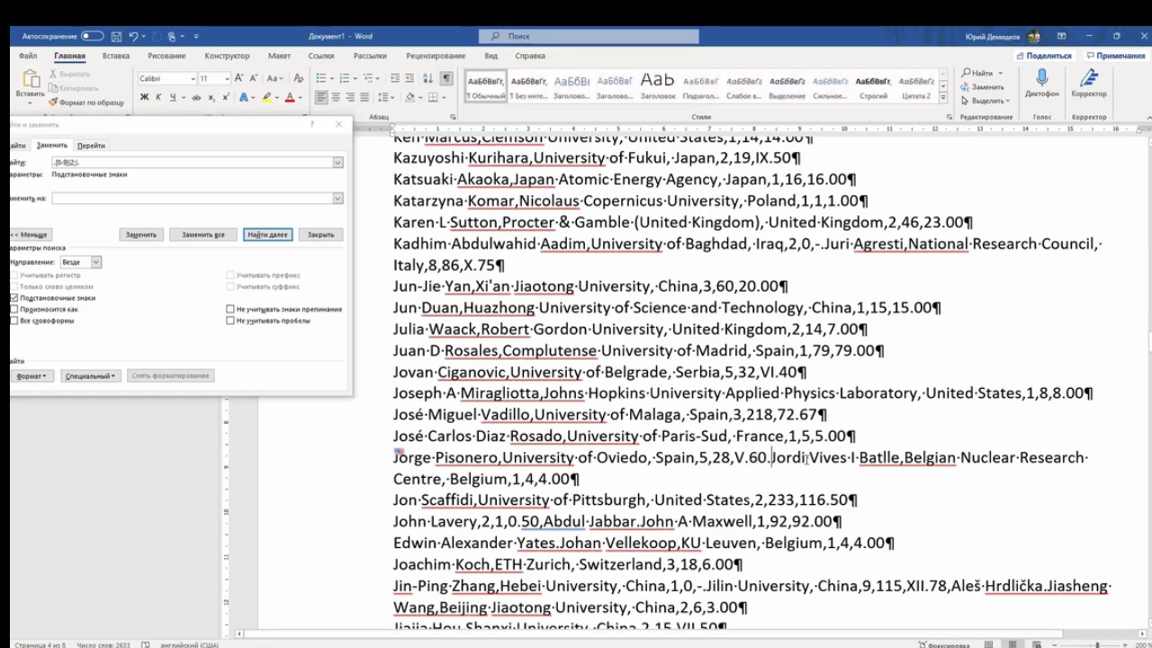
pyautogui.press('BackSpace')
pyautogui.press('Return')
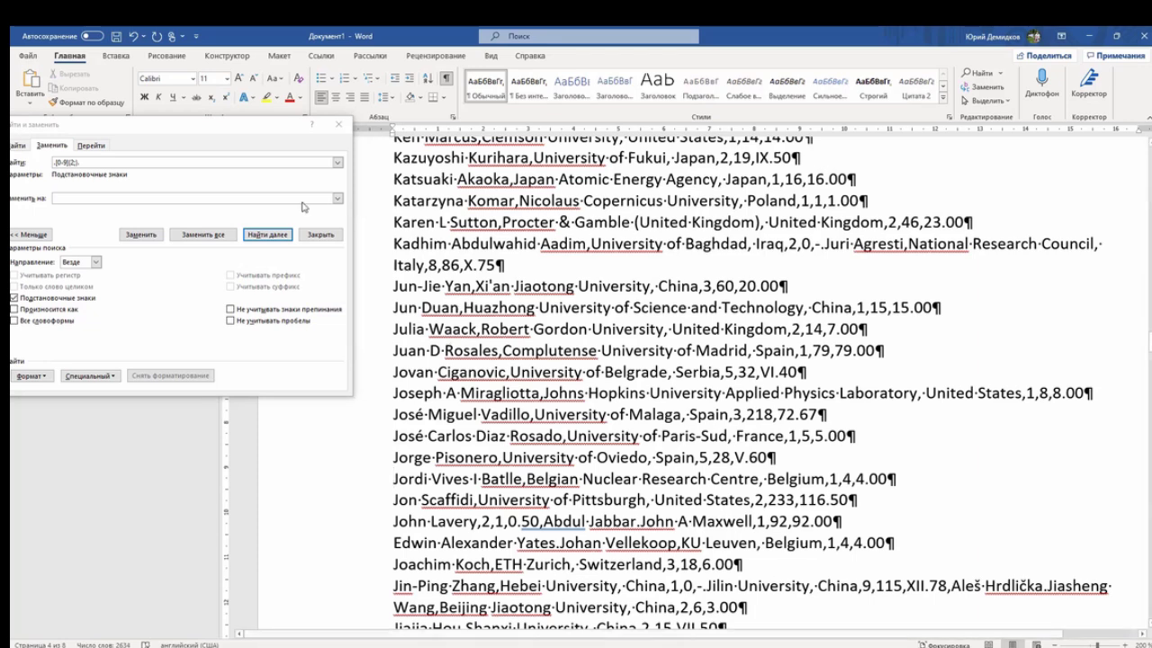
# - Split the records after 167.33 and 47.67 onto new lines, deleting the joining periods
pyautogui.click(267, 234)
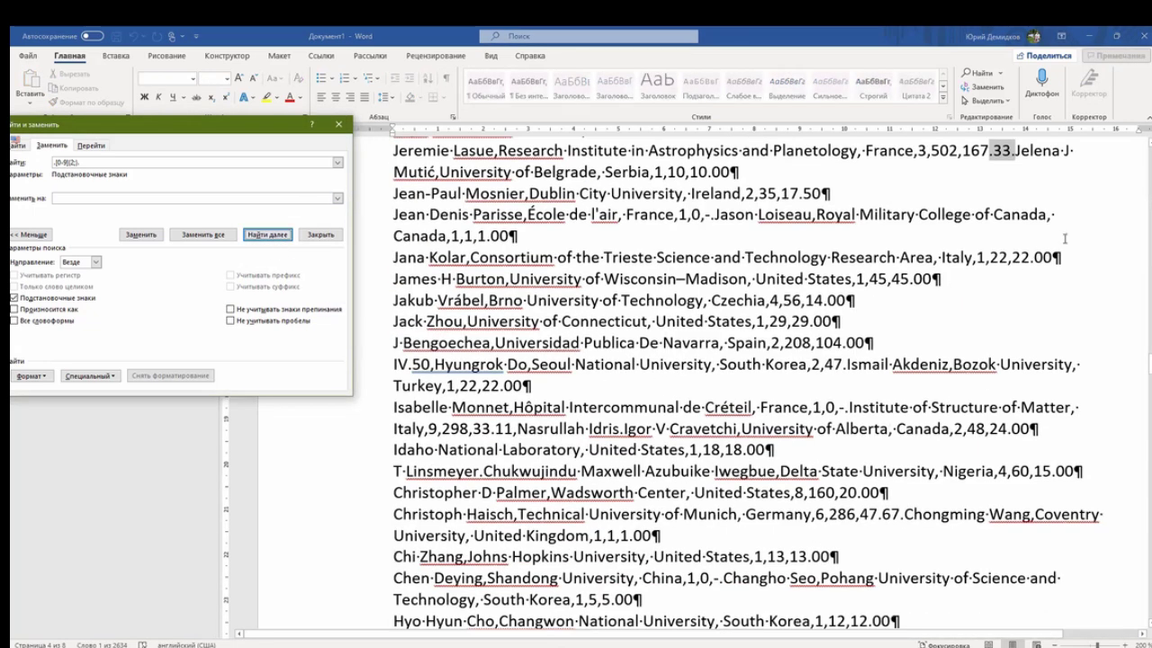
pyautogui.click(1015, 152)
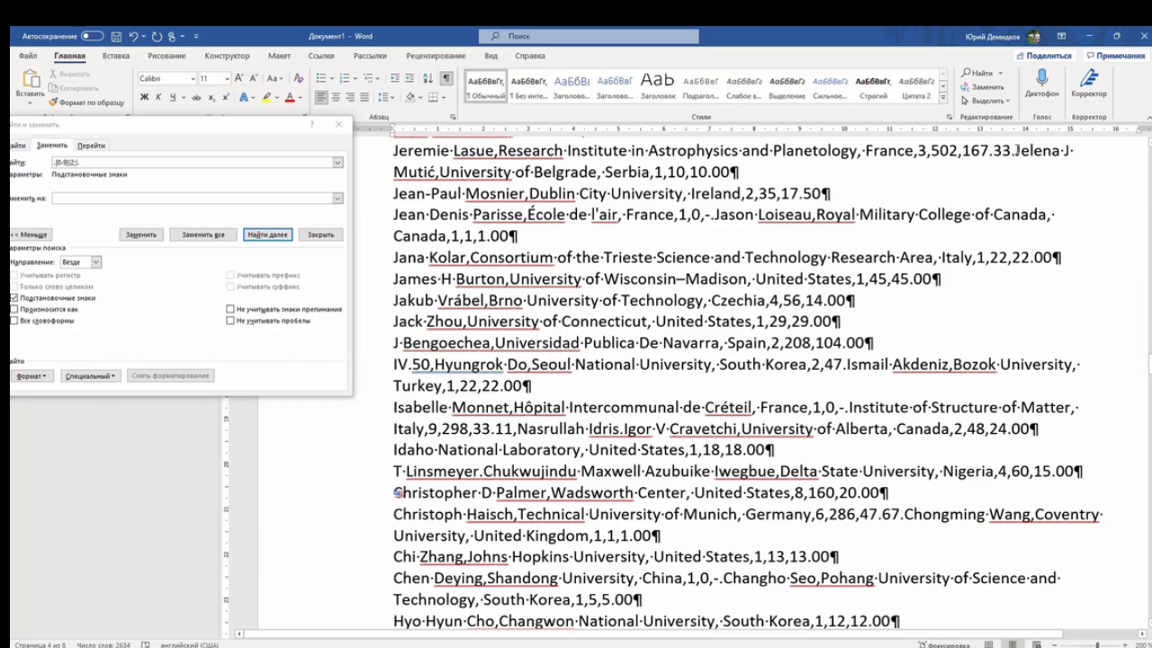
pyautogui.press('BackSpace')
pyautogui.press('Return')
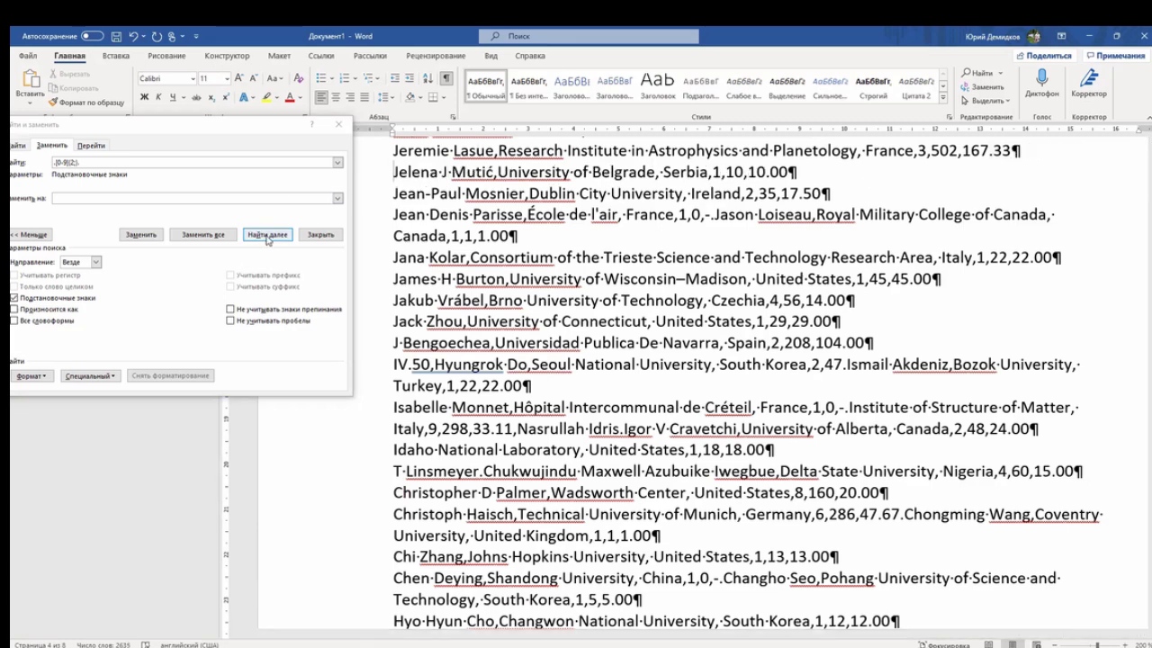
pyautogui.click(267, 234)
pyautogui.doubleClick(928, 521)
pyautogui.click(904, 515)
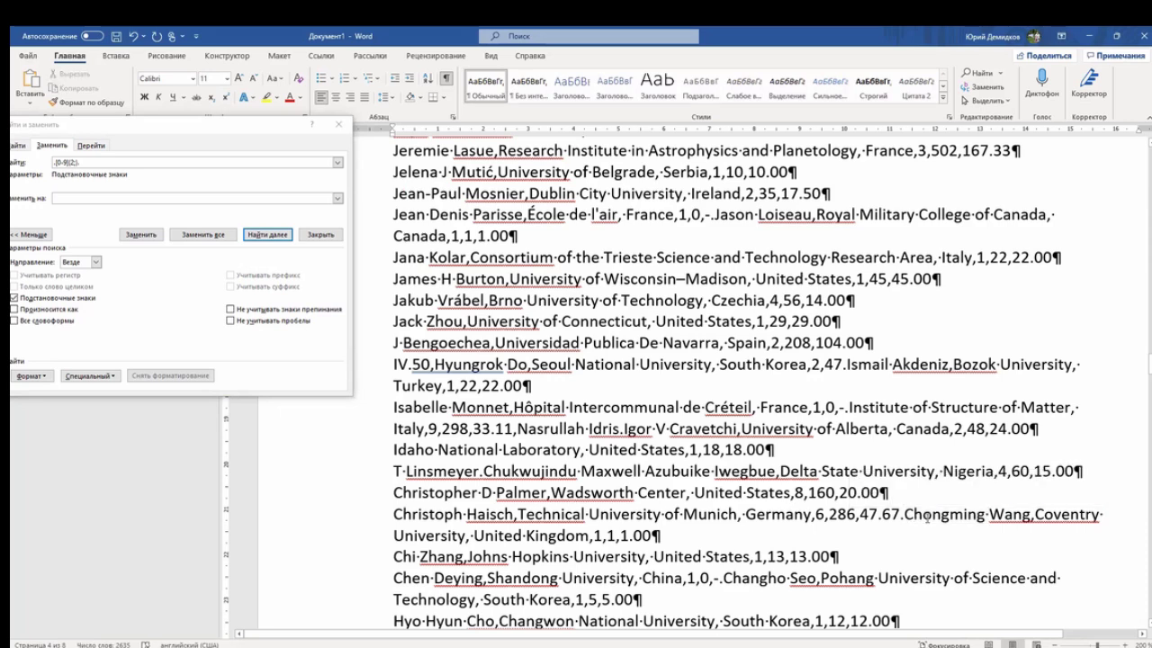
pyautogui.press('BackSpace')
pyautogui.press('Return')
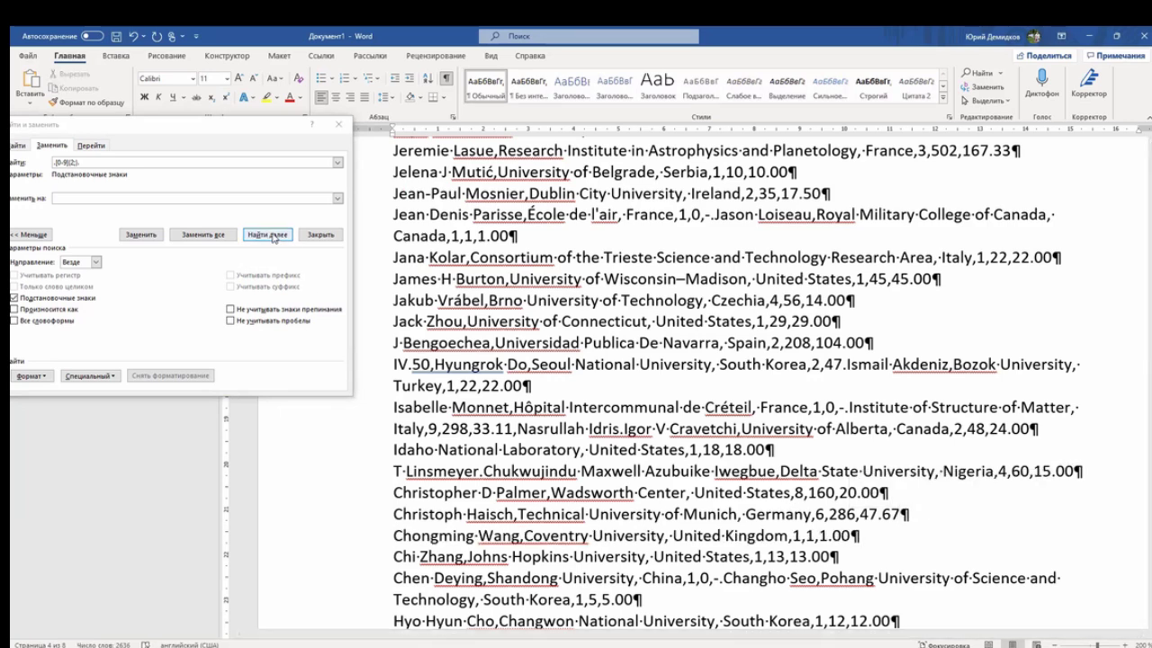
pyautogui.click(268, 234)
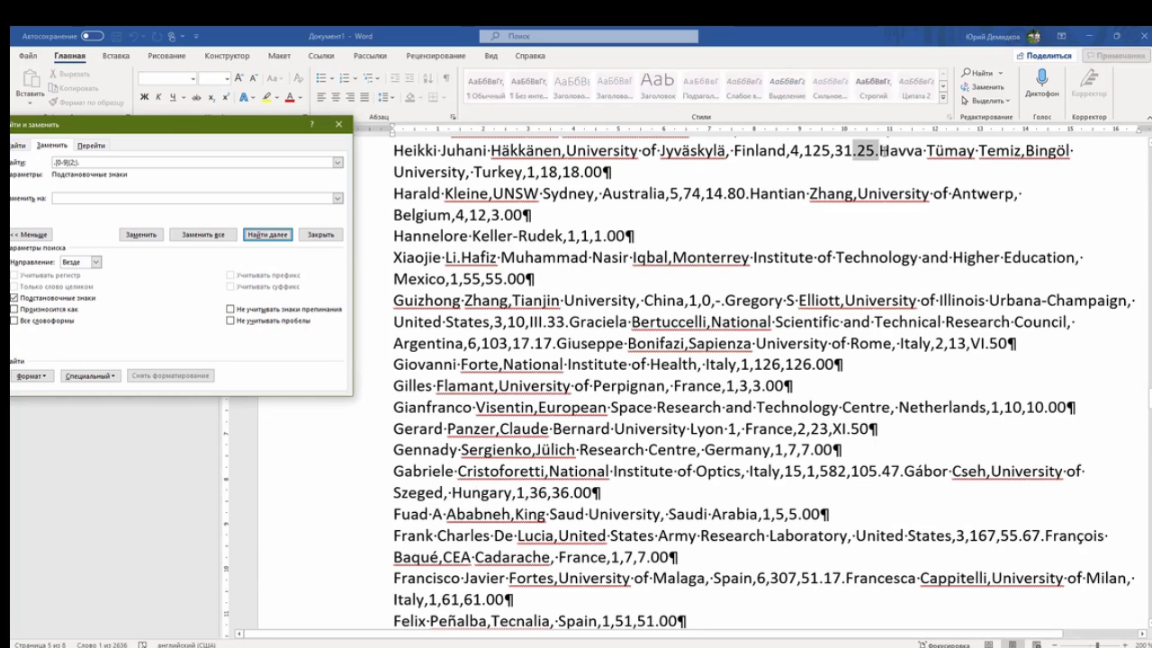
# - Split the records after 31.25, 14.80 and III.33 onto new lines, deleting the joining periods
pyautogui.click(883, 151)
pyautogui.press('BackSpace')
pyautogui.press('Return')
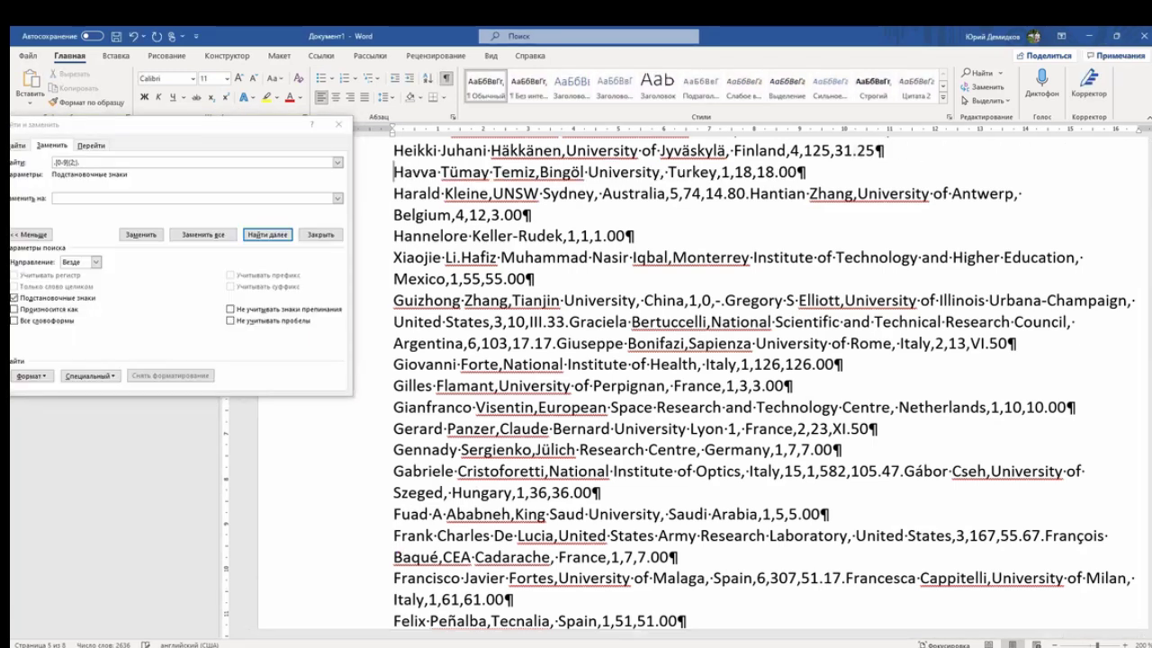
pyautogui.click(267, 234)
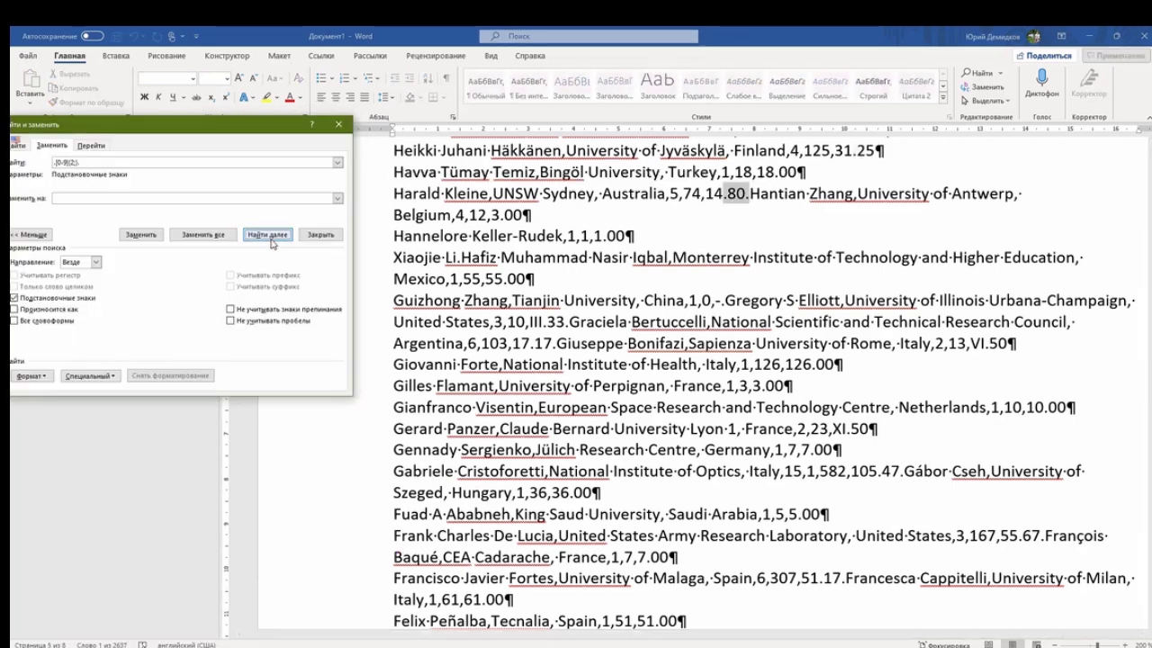
pyautogui.click(752, 194)
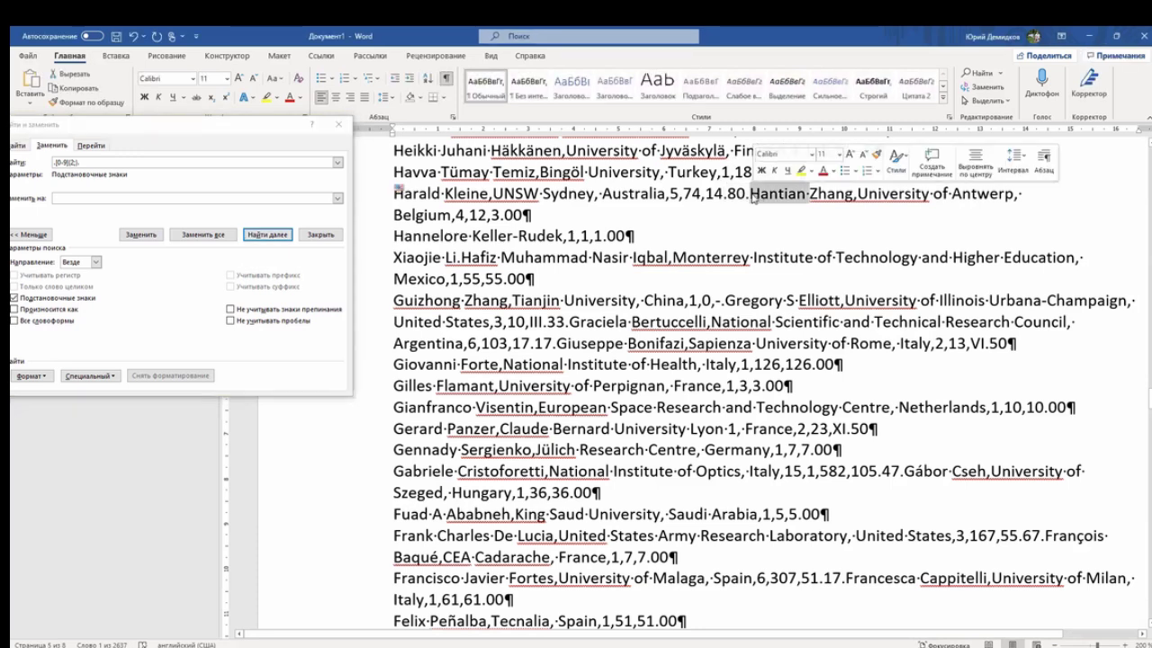
pyautogui.press('BackSpace')
pyautogui.press('Return')
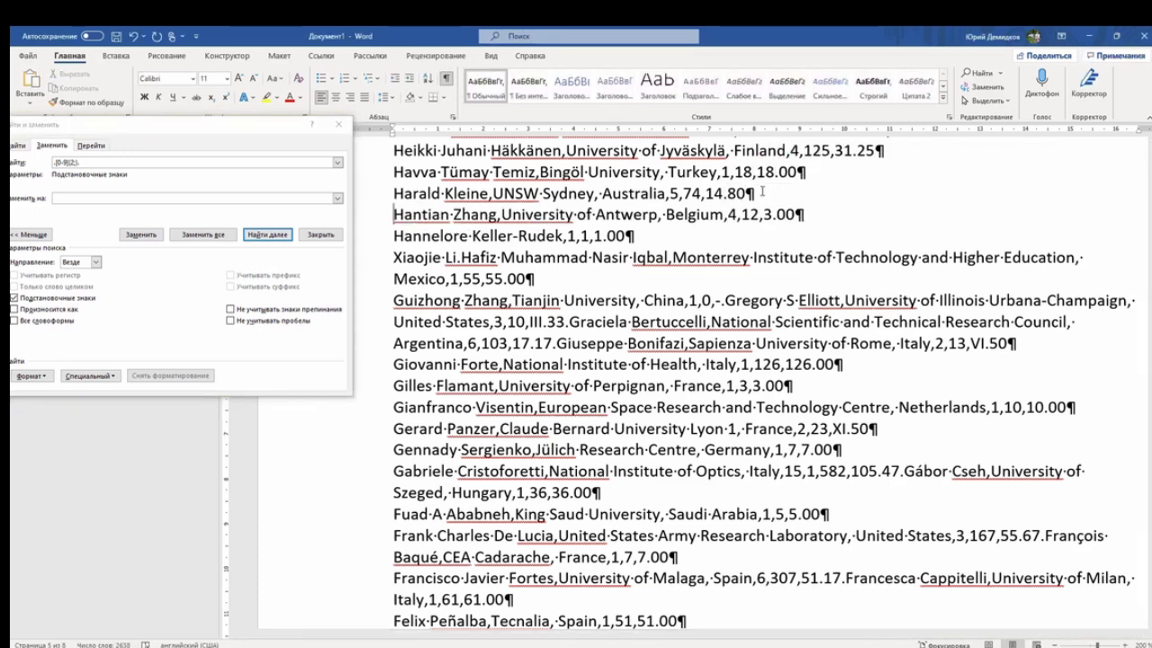
pyautogui.click(268, 234)
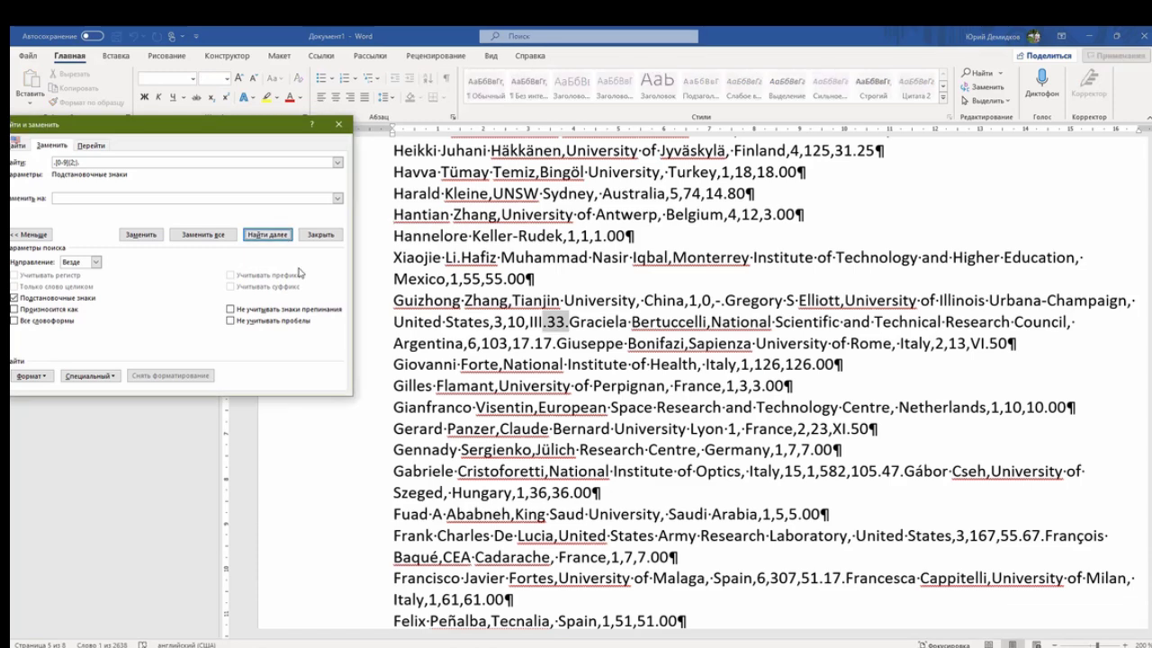
pyautogui.doubleClick(573, 326)
pyautogui.click(569, 326)
pyautogui.press('BackSpace')
pyautogui.press('Return')
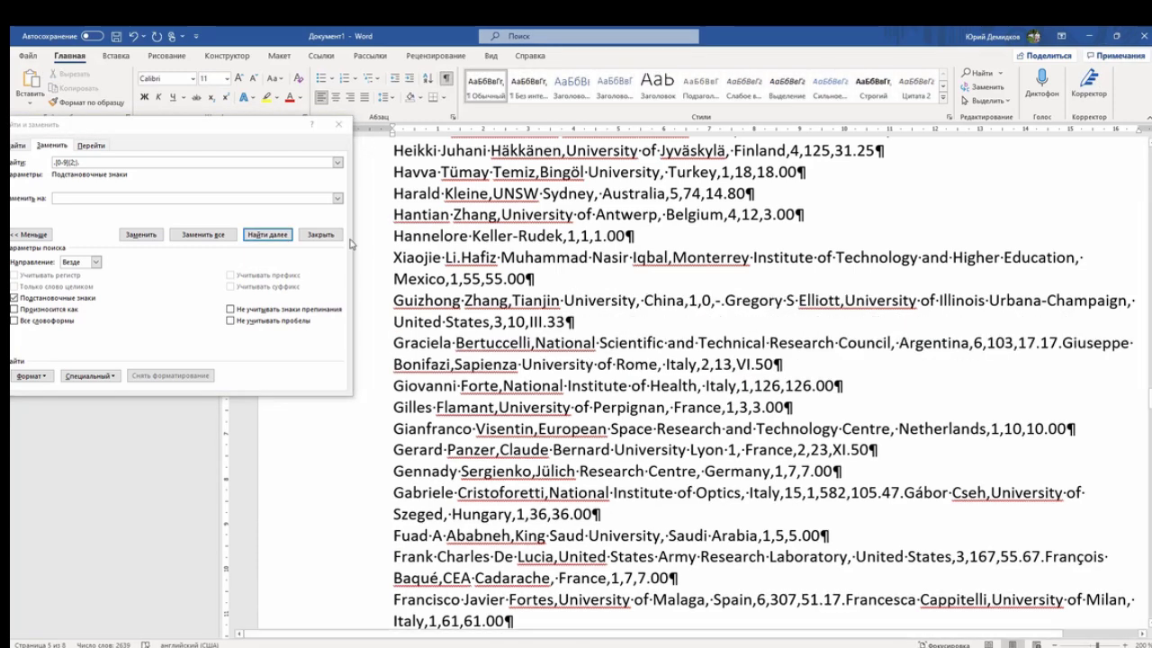
# - Split the records after 17.17, 105.47 and 55.67 onto new lines, deleting the joining periods
pyautogui.click(270, 235)
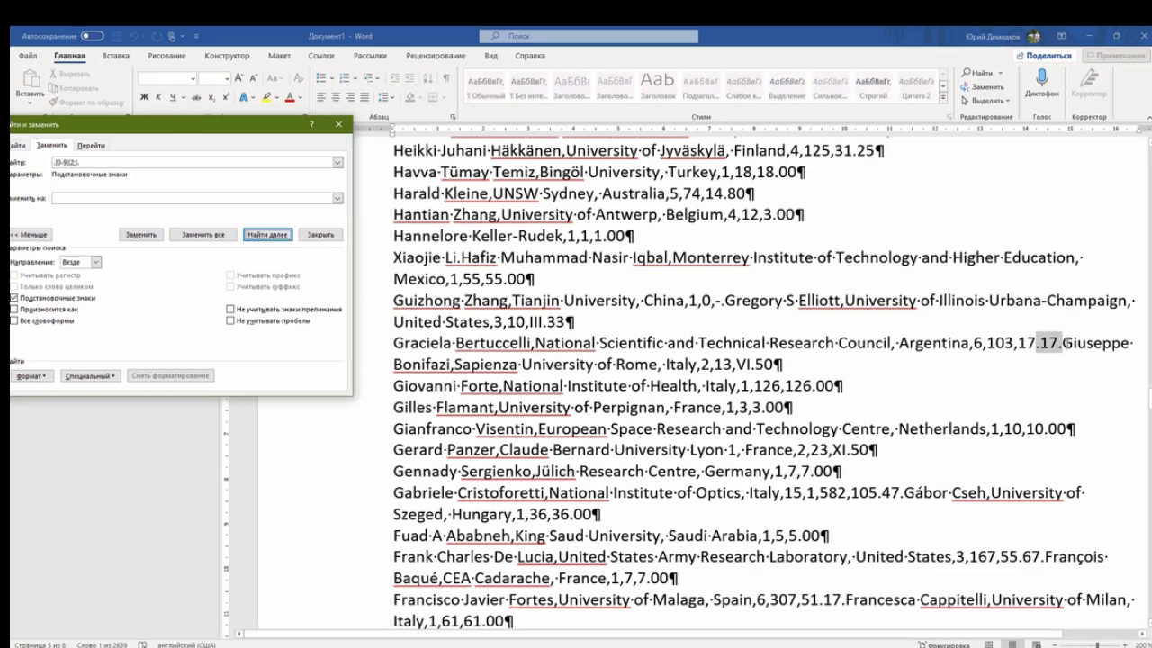
pyautogui.click(1064, 343)
pyautogui.press('BackSpace')
pyautogui.press('Return')
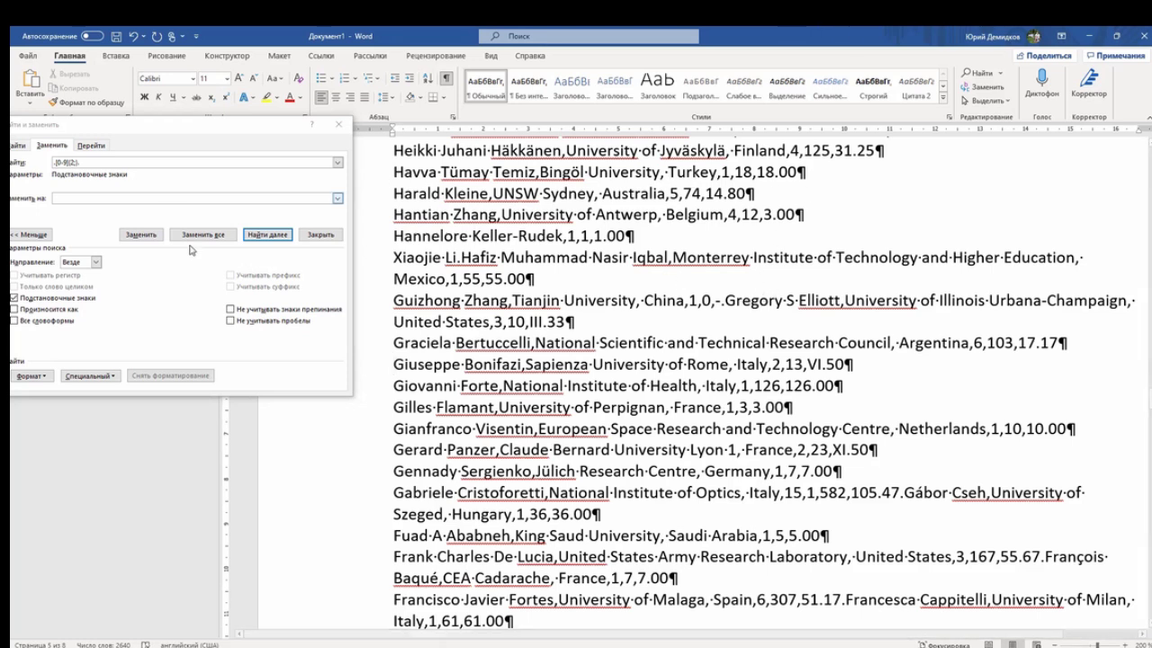
pyautogui.click(266, 235)
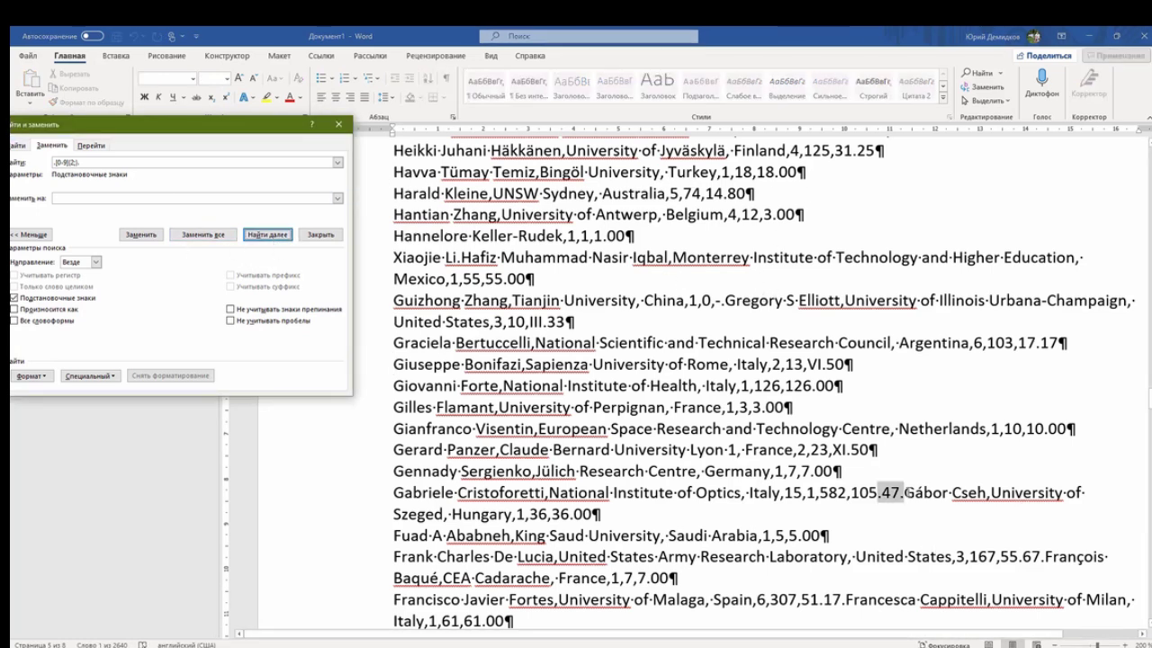
pyautogui.click(905, 493)
pyautogui.press('BackSpace')
pyautogui.press('Return')
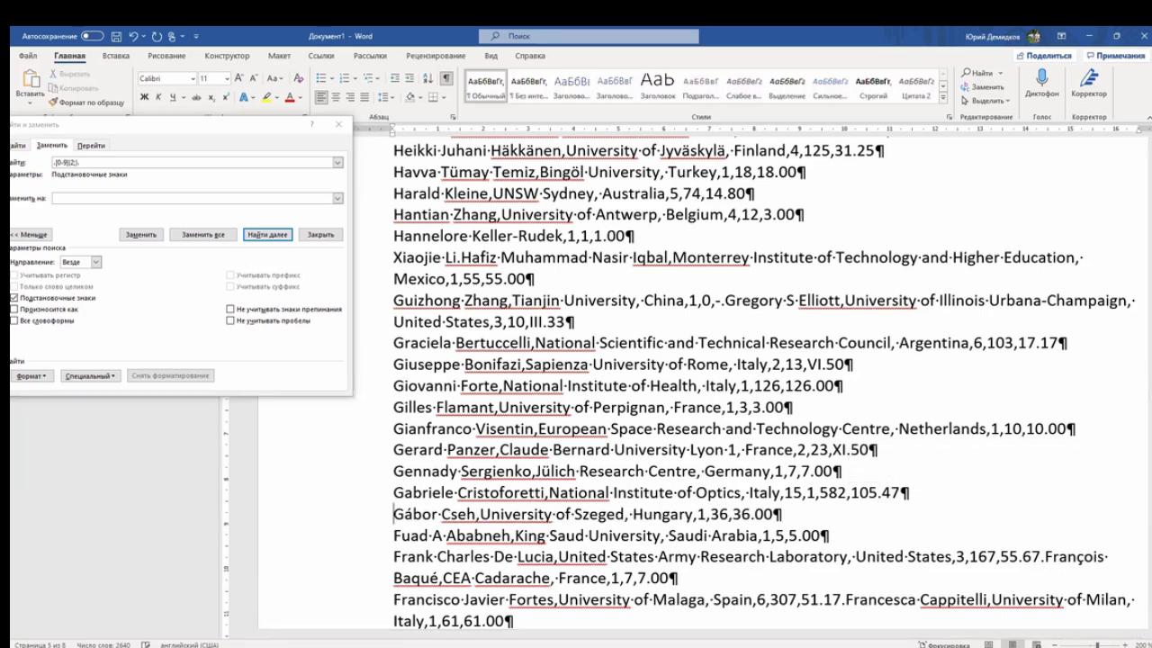
pyautogui.click(275, 240)
pyautogui.click(1042, 560)
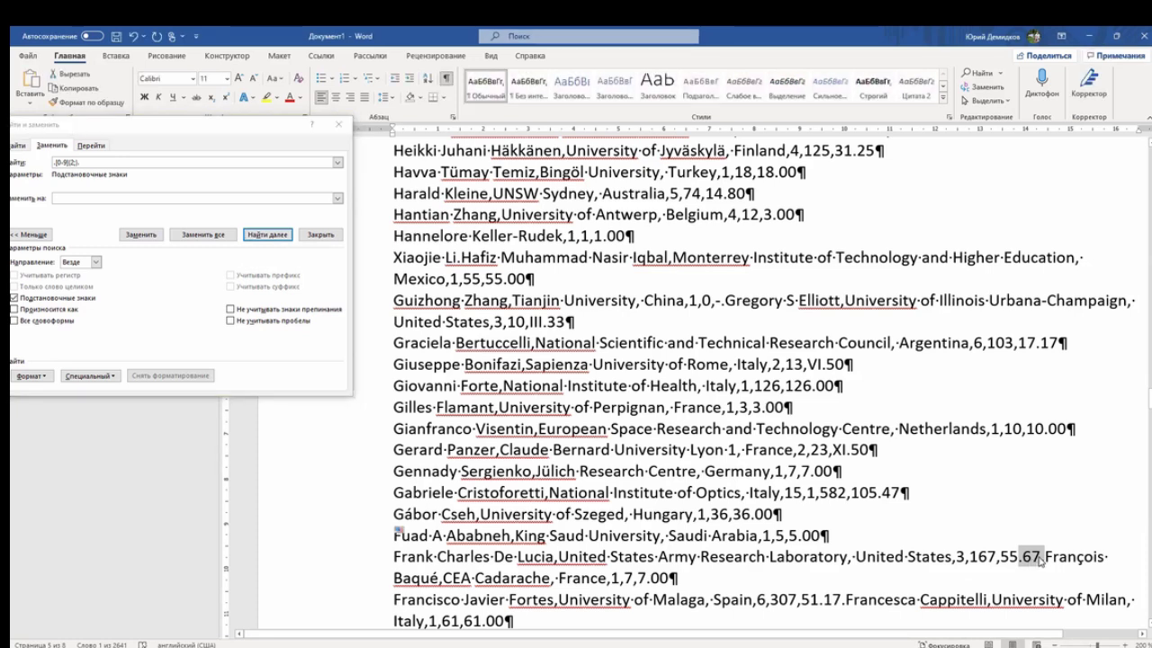
pyautogui.press('Delete')
pyautogui.press('Return')
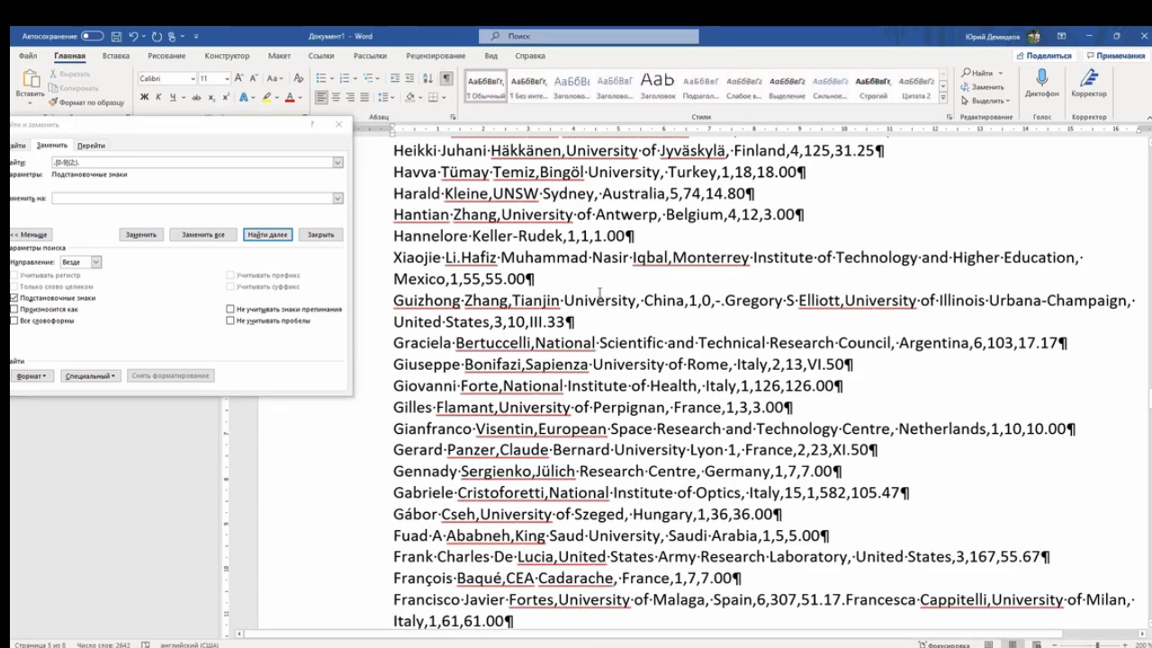
# - Split the records after 51.17, VII.75 and 131.47 onto new lines, deleting the joining periods
pyautogui.click(268, 234)
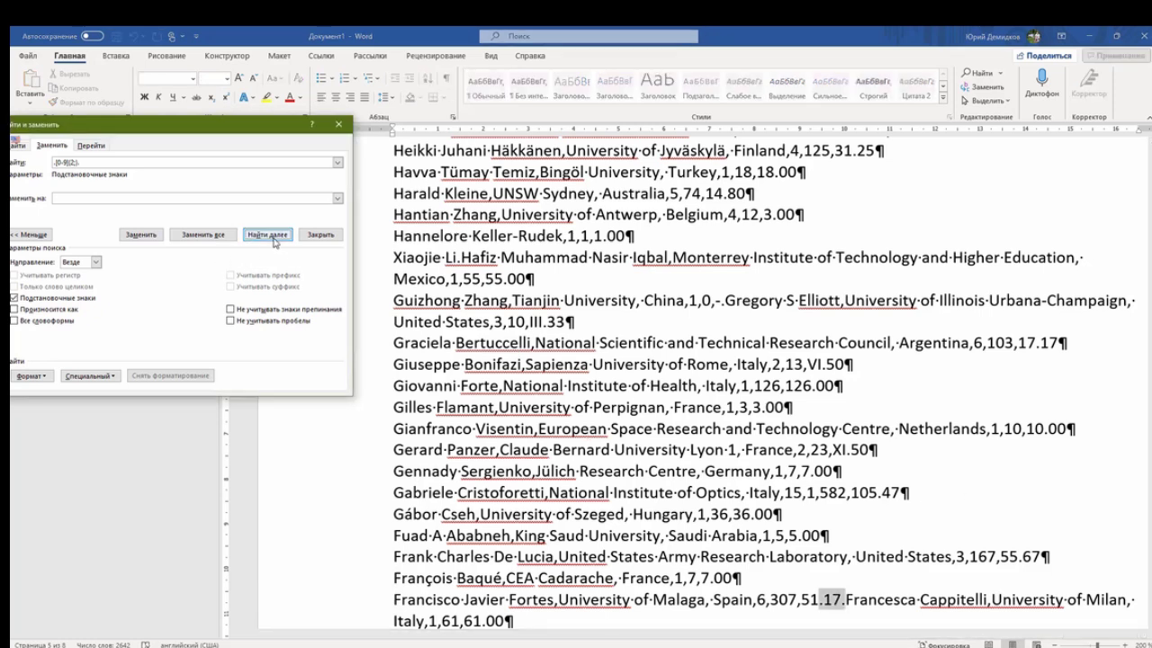
pyautogui.click(845, 603)
pyautogui.press('Delete')
pyautogui.press('Return')
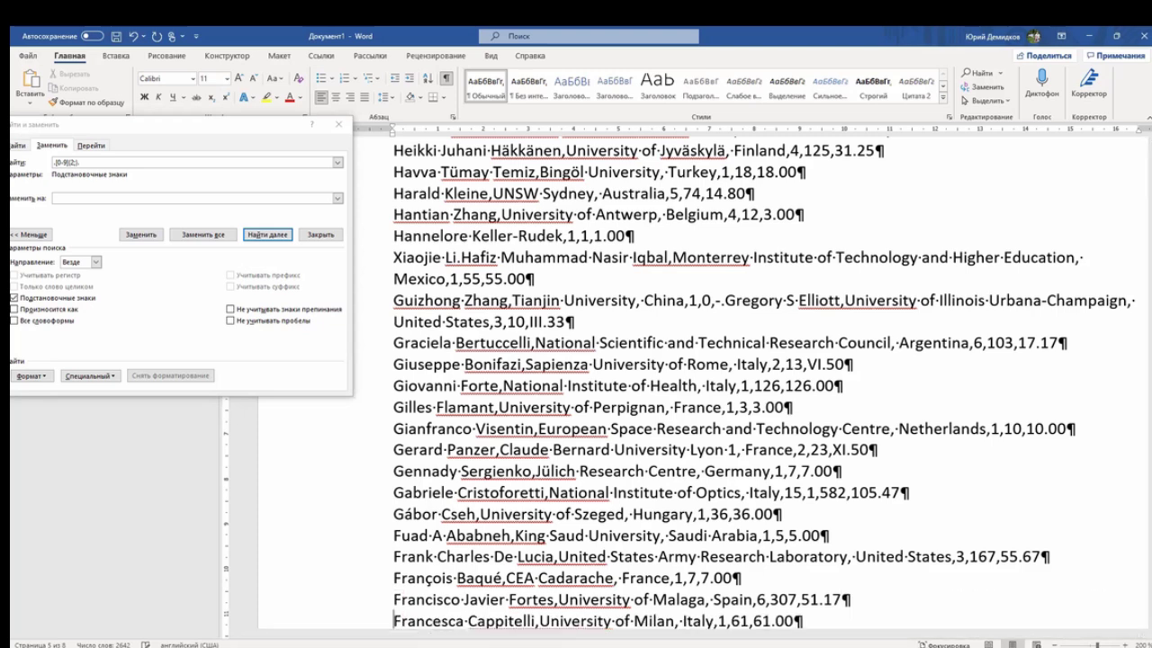
pyautogui.click(284, 236)
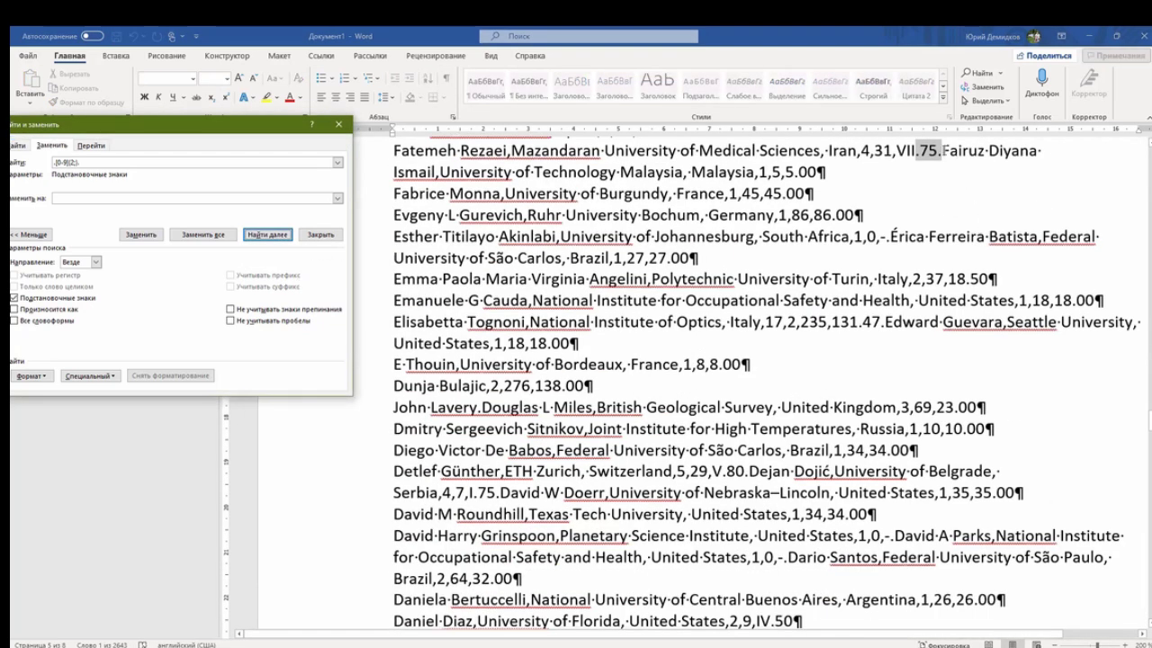
pyautogui.click(940, 151)
pyautogui.press('Delete')
pyautogui.press('Return')
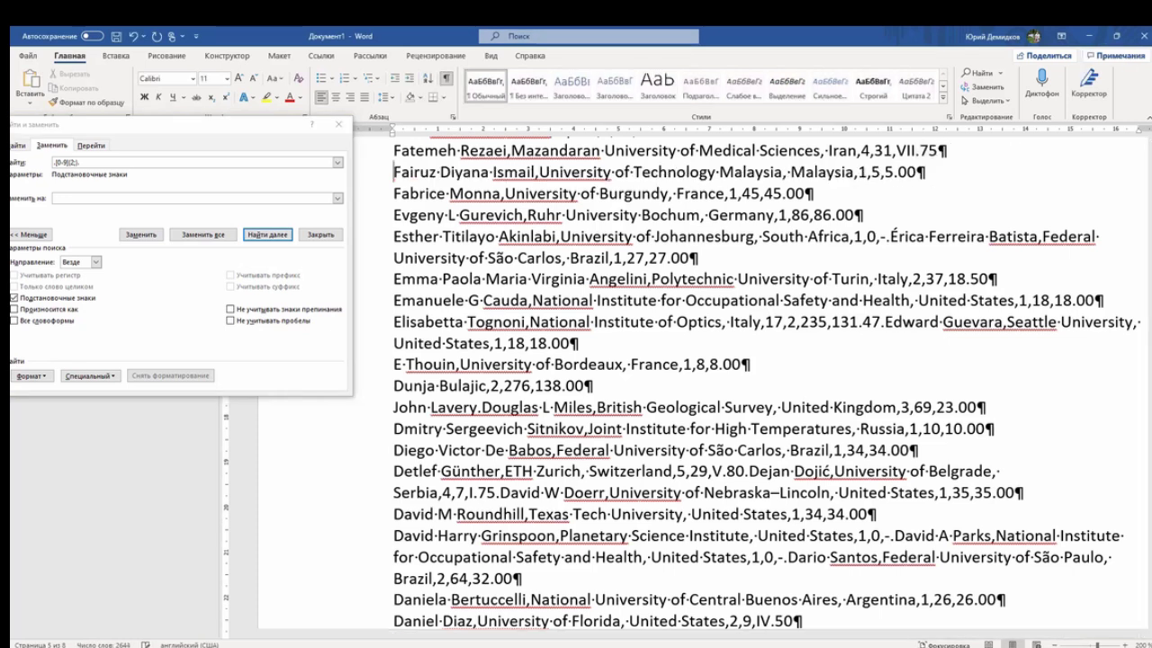
pyautogui.click(268, 234)
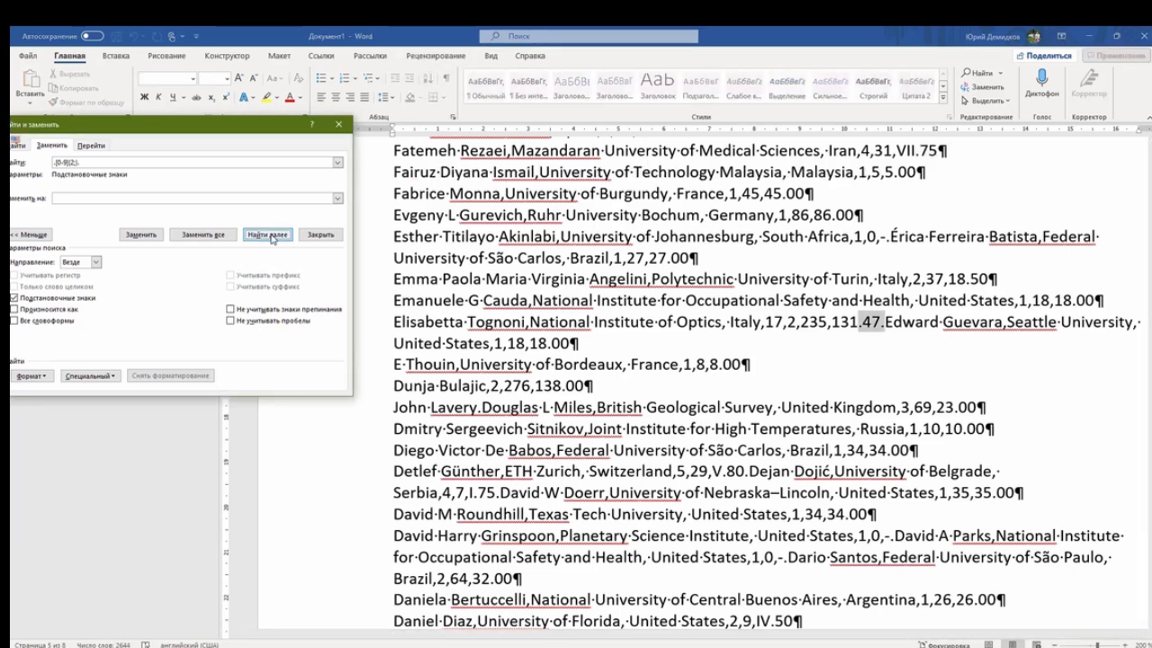
pyautogui.click(886, 321)
pyautogui.press('Delete')
pyautogui.press('Return')
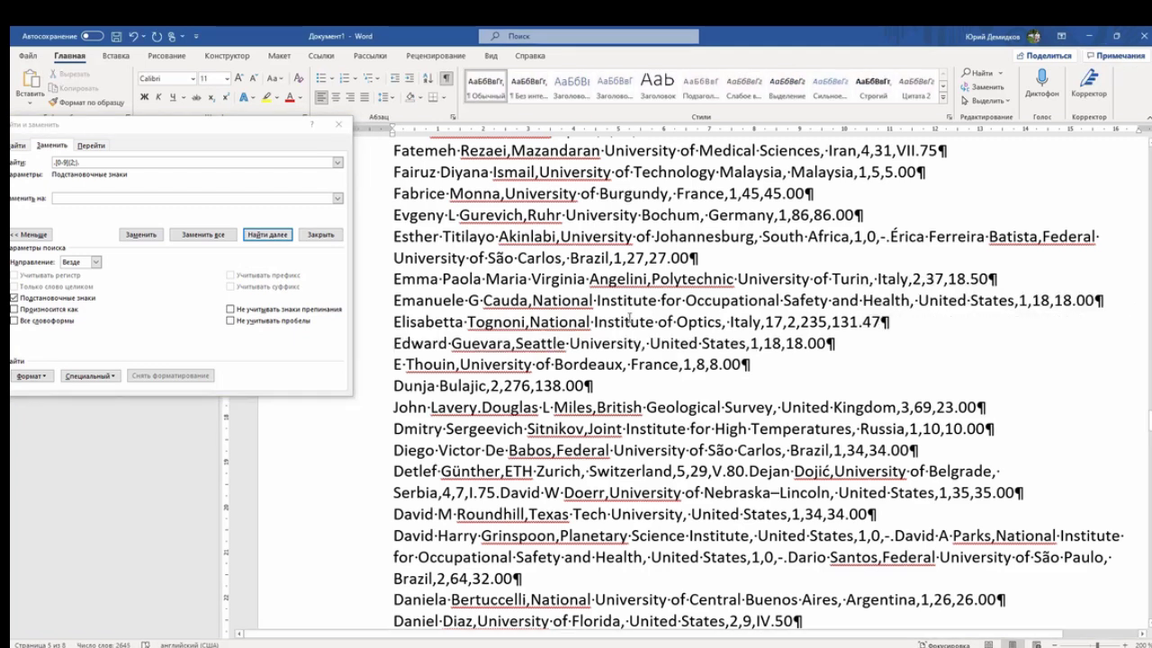
# - Start new lines after V.80 and I.75, then find the next run-on at 101.33
pyautogui.click(279, 236)
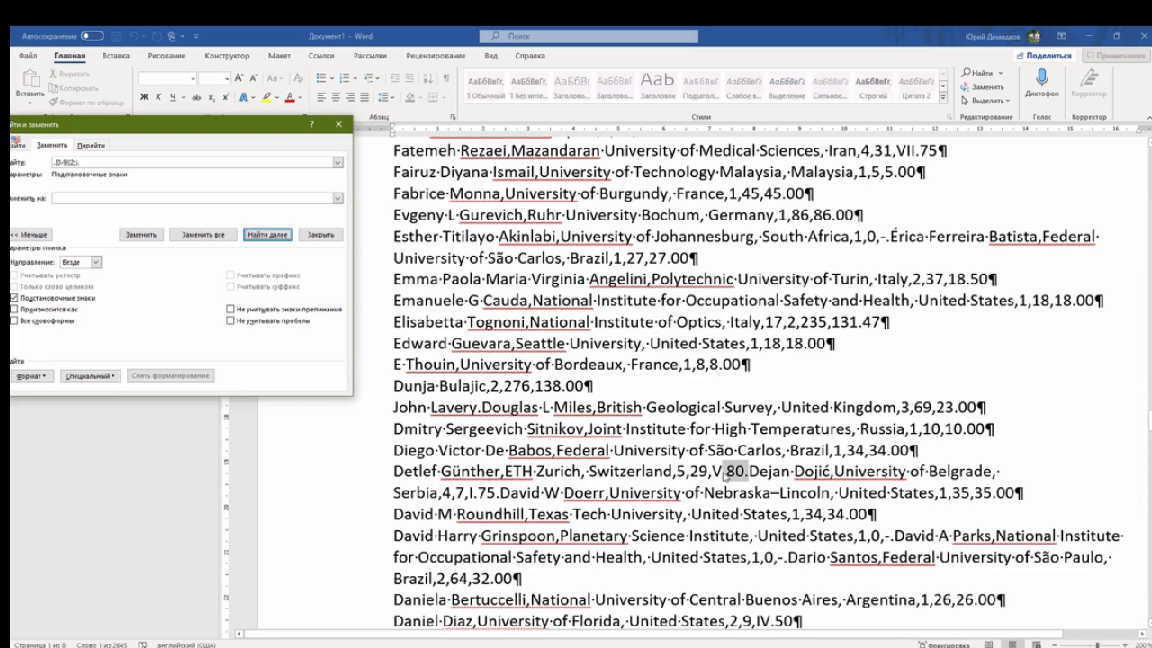
pyautogui.click(749, 472)
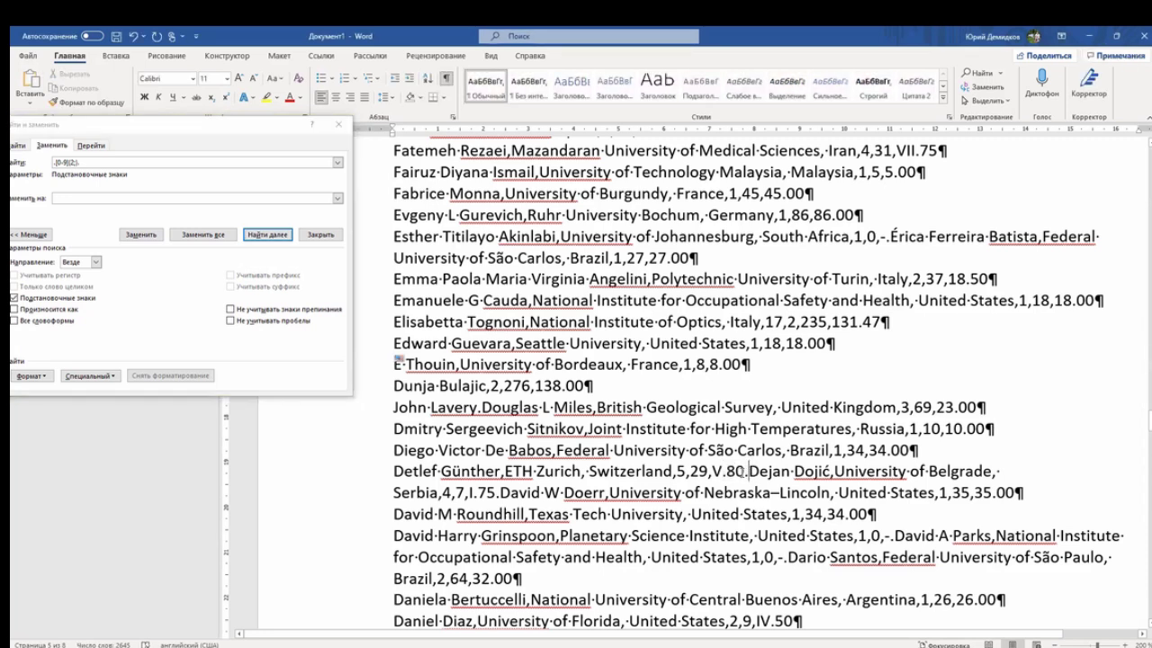
pyautogui.press('Return')
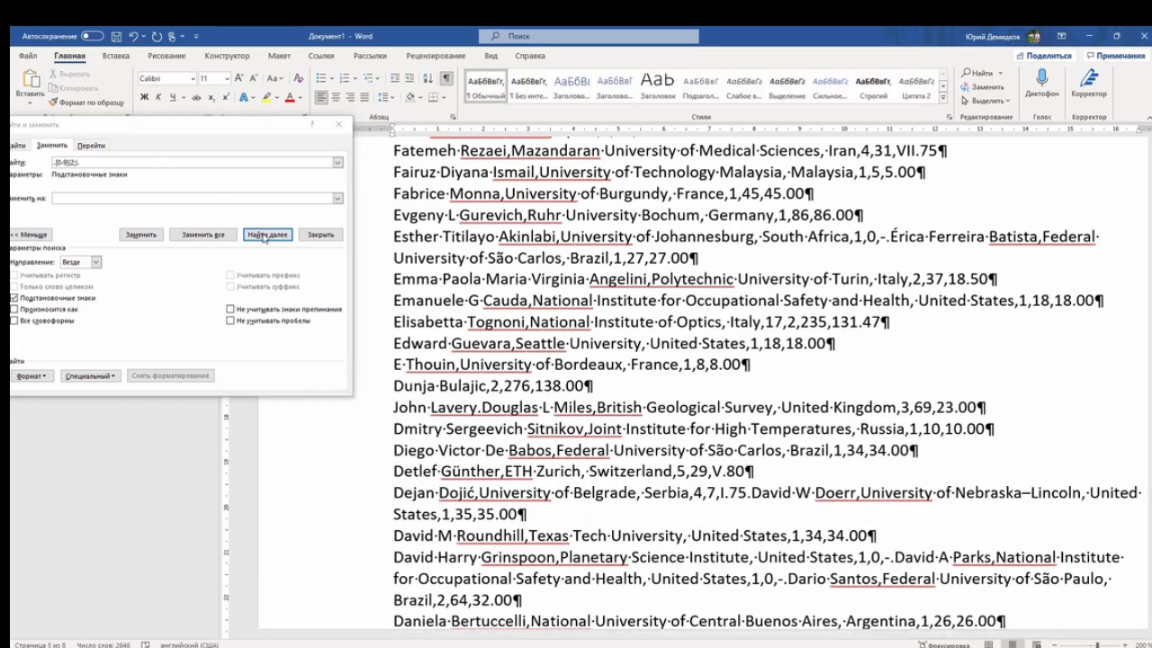
pyautogui.click(277, 235)
pyautogui.click(751, 493)
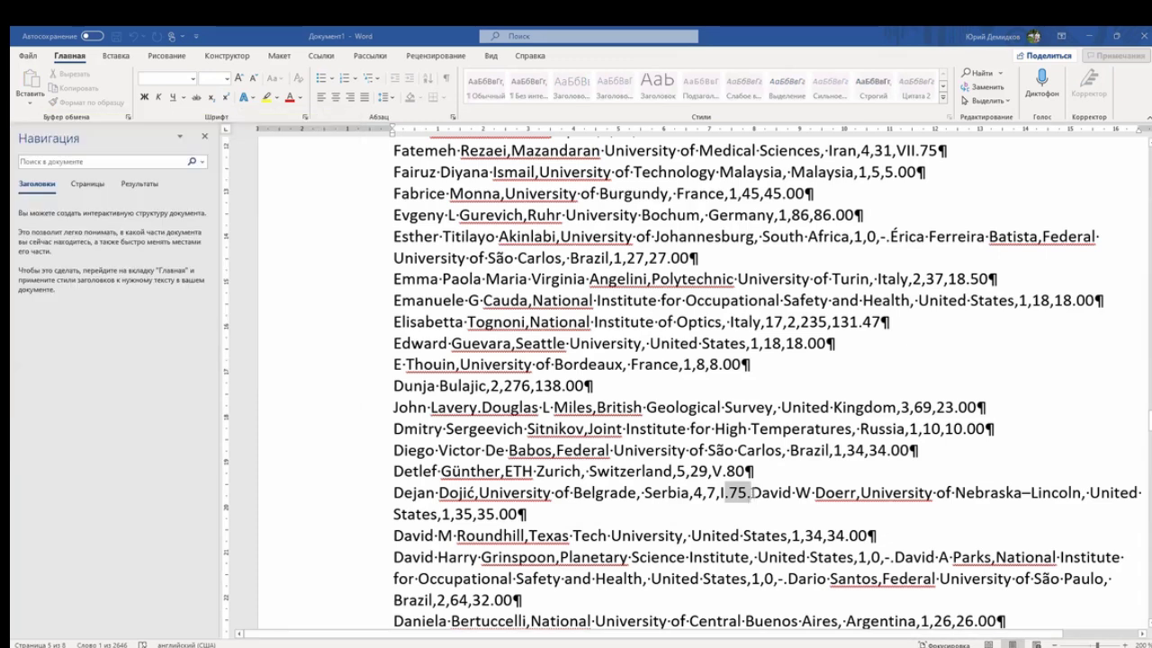
pyautogui.press('Return')
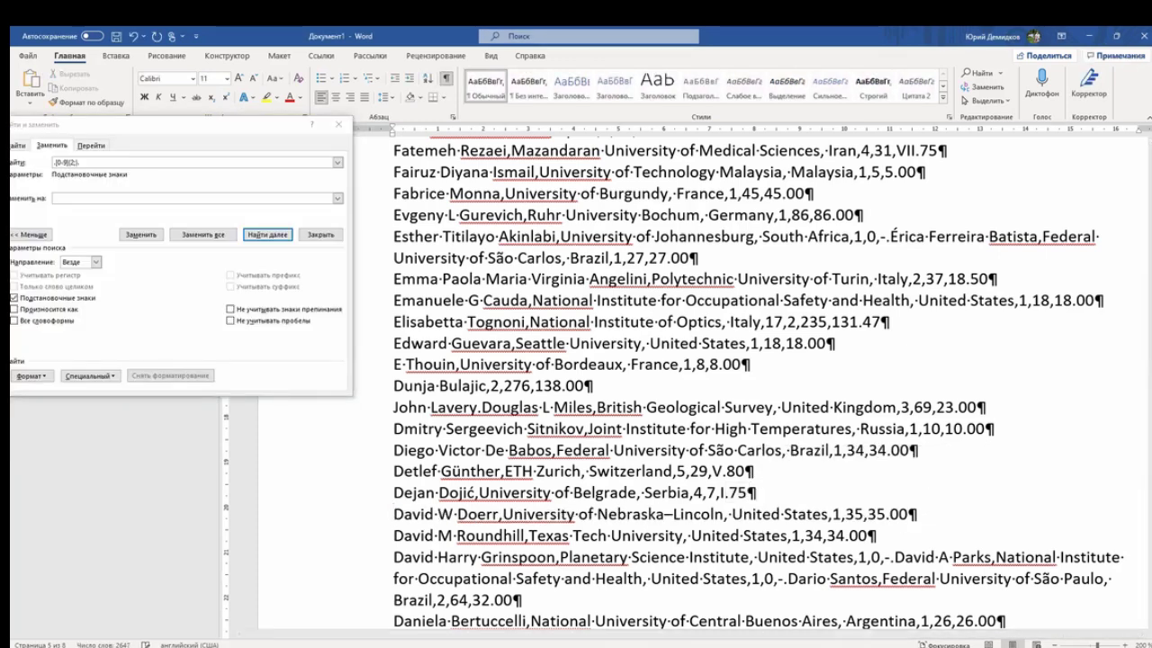
pyautogui.click(278, 237)
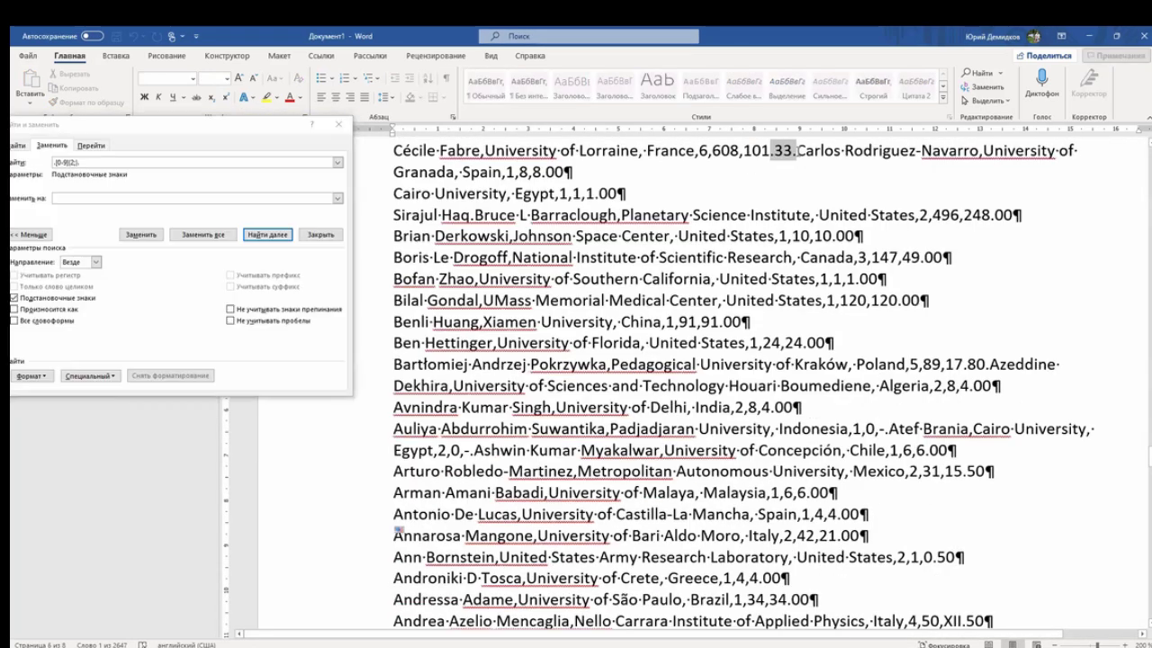
# - Start new lines for the records running on after 101.33 and 17.80
pyautogui.click(796, 155)
pyautogui.press('Return')
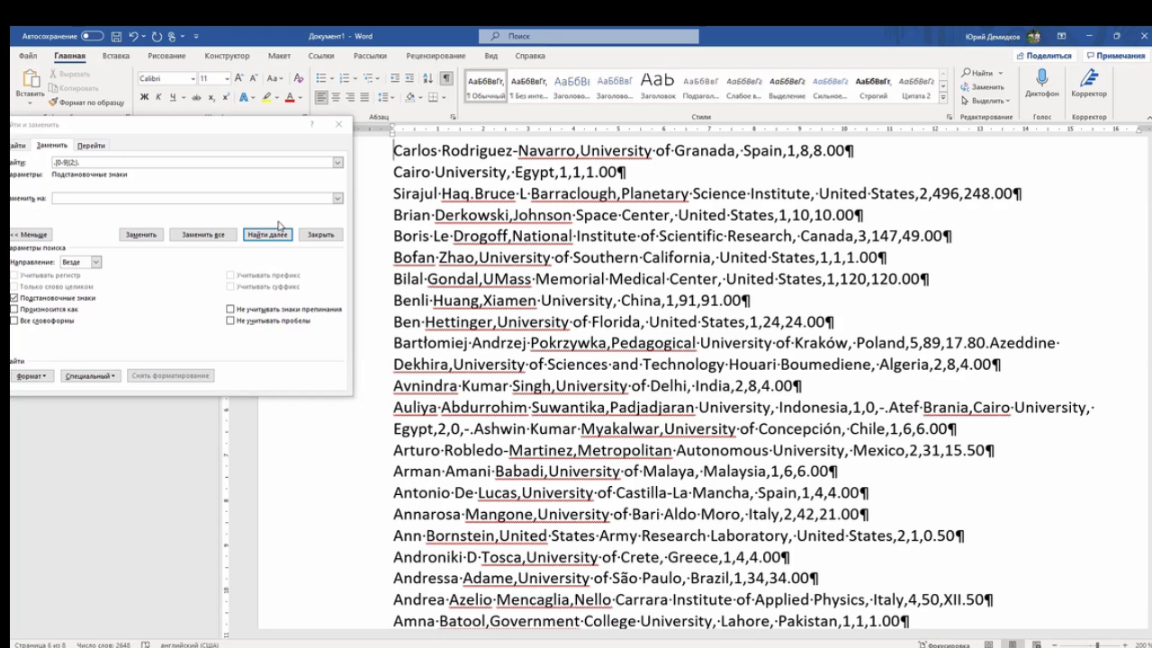
pyautogui.click(279, 226)
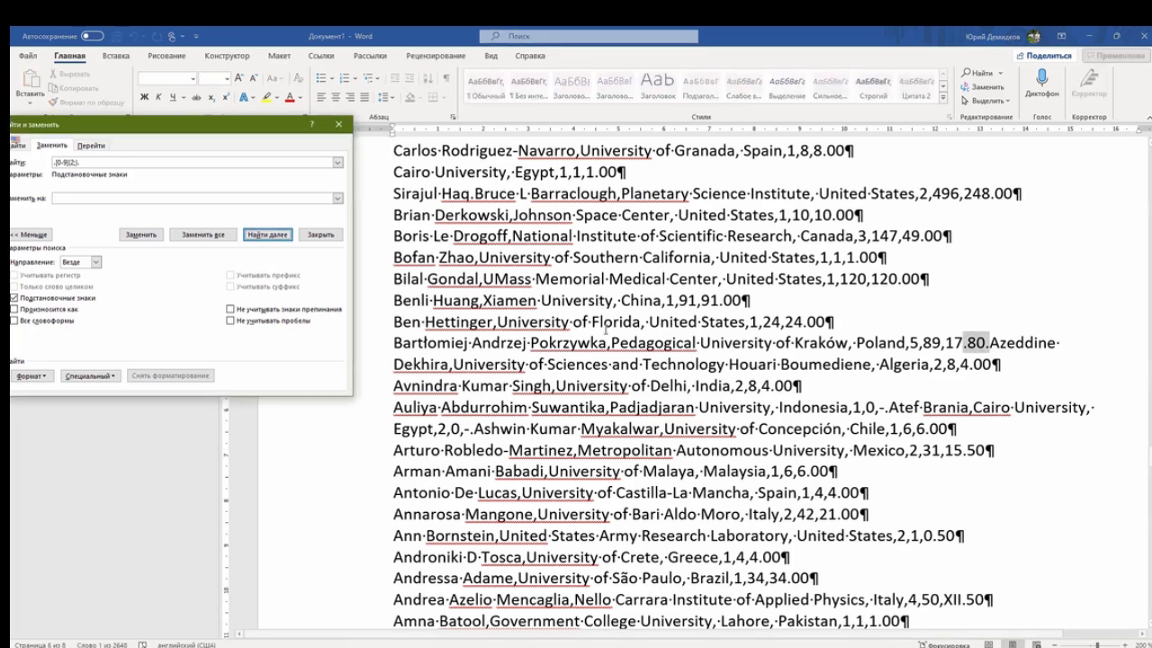
pyautogui.click(987, 344)
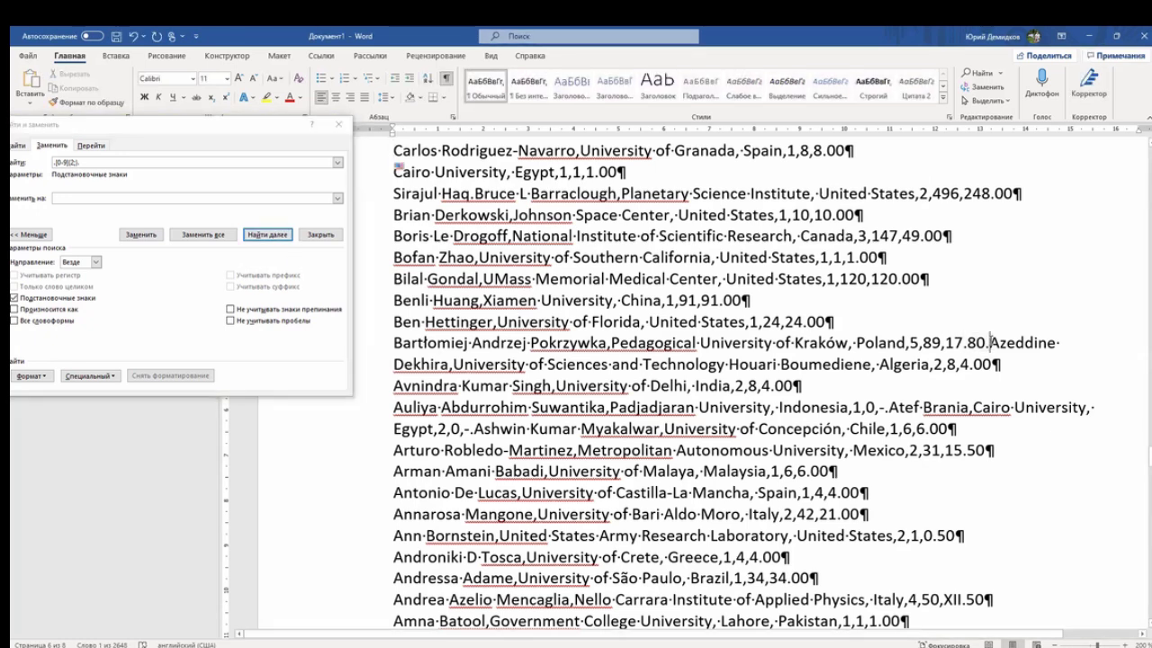
pyautogui.press('Return')
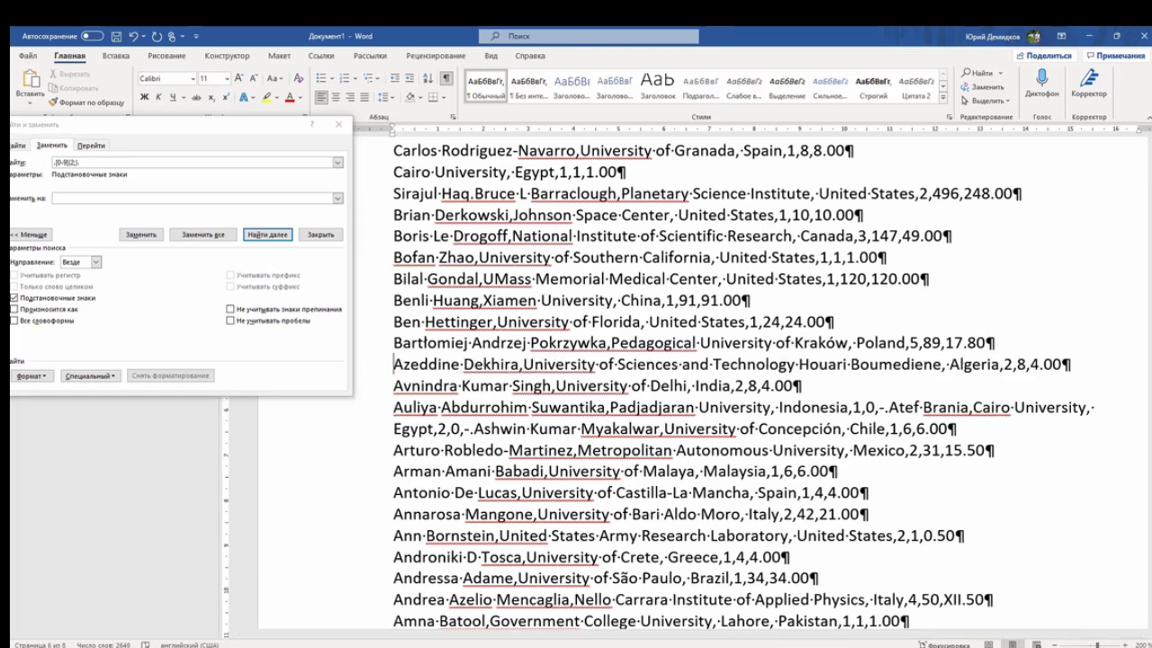
# - Split the records after IX.75 and X.75, deleting the stray period after IX.75
pyautogui.click(267, 234)
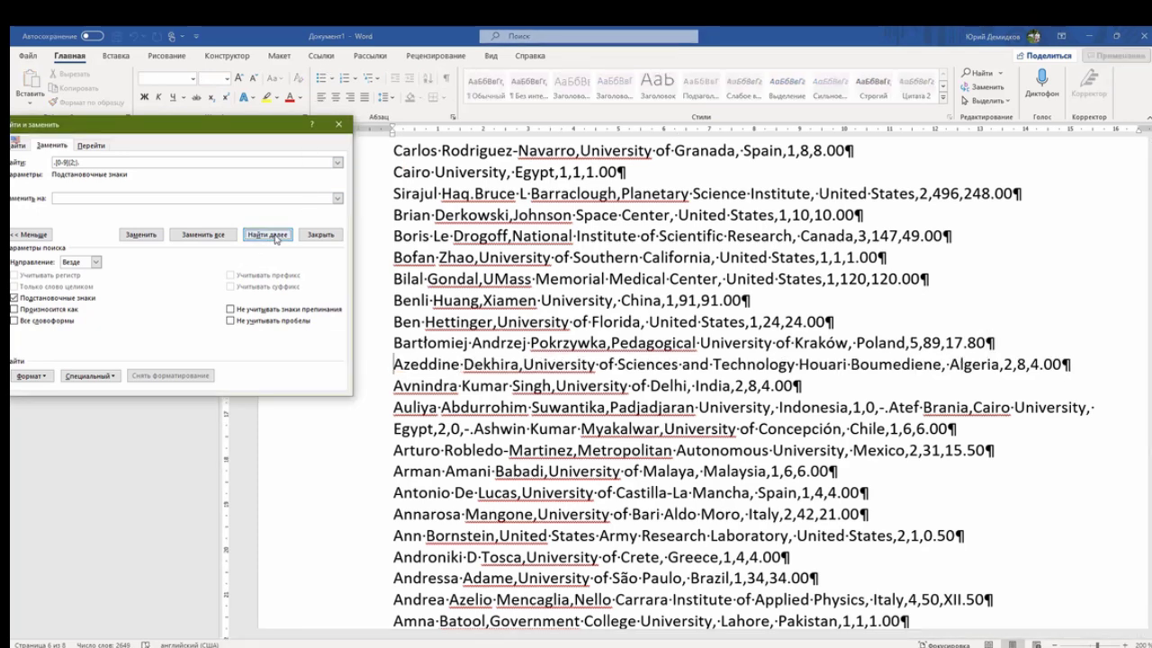
pyautogui.click(921, 150)
pyautogui.press('BackSpace')
pyautogui.press('Return')
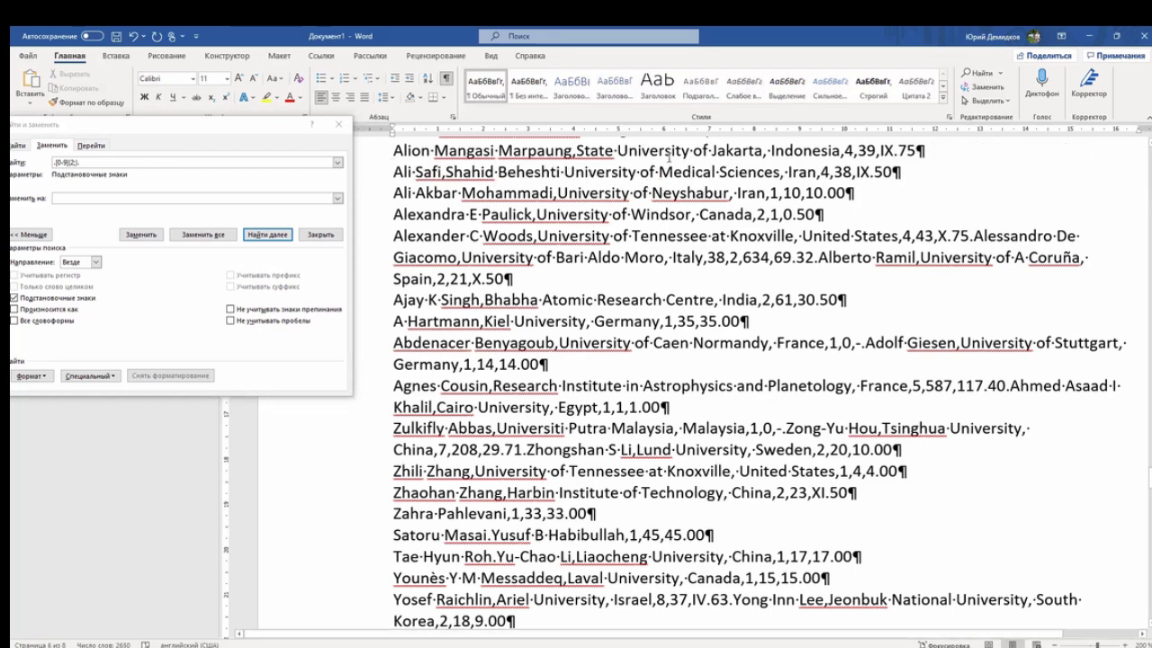
pyautogui.click(270, 237)
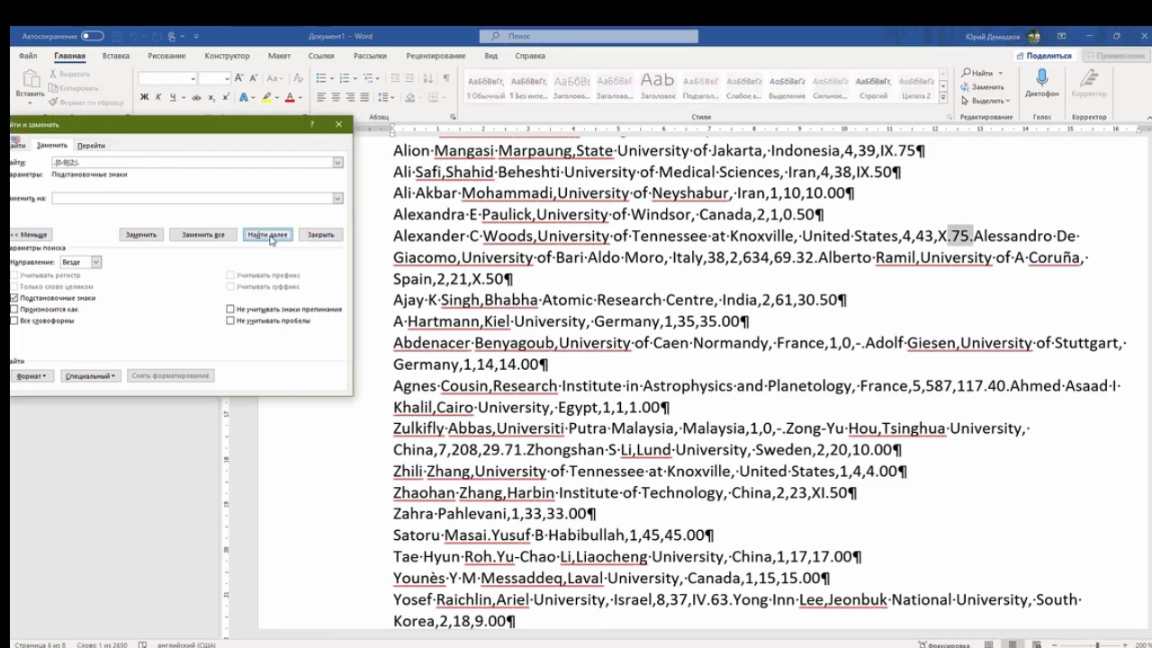
pyautogui.click(975, 236)
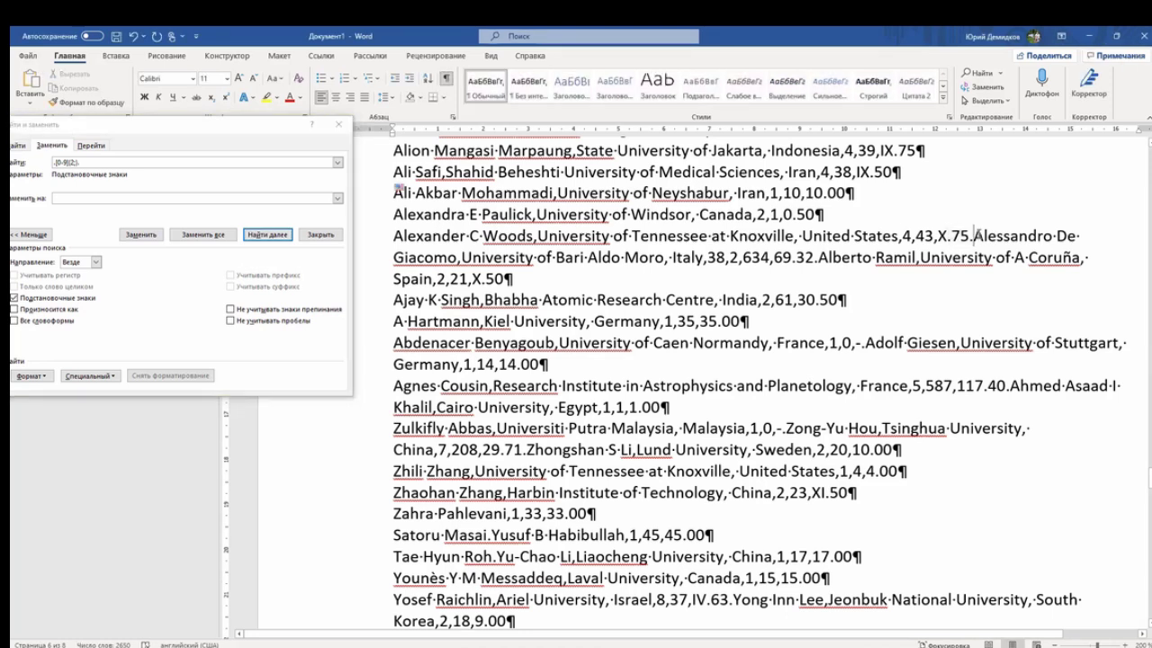
pyautogui.press('Return')
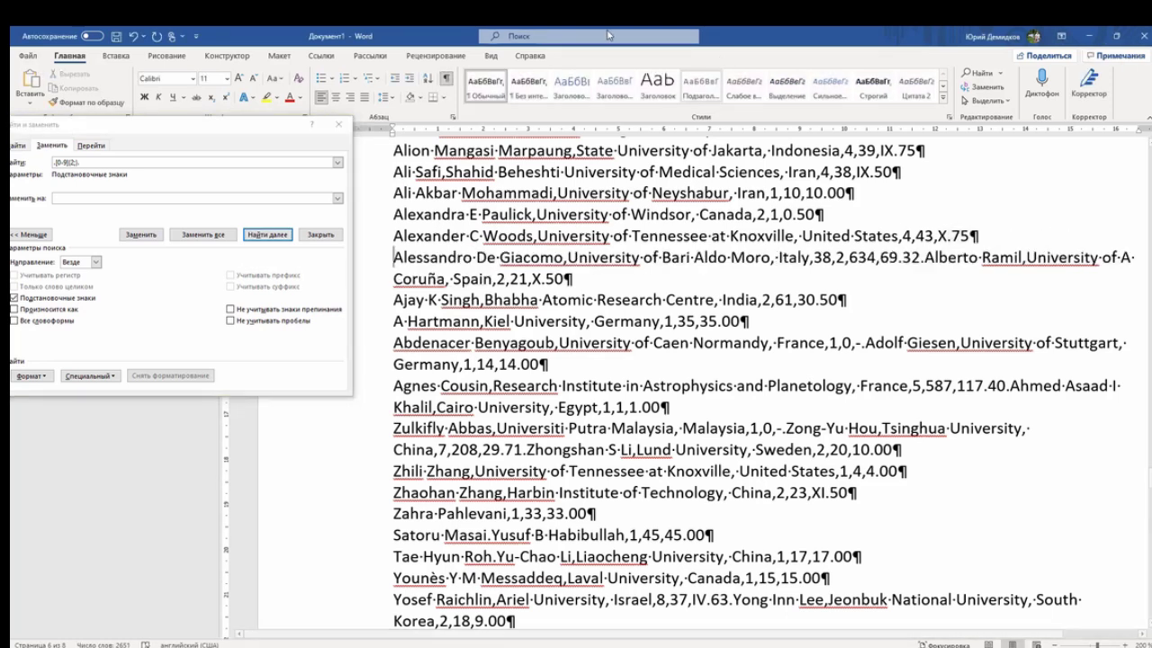
# - Break the lines after 69.32 and 117.40, deleting the stray period after 117.40
pyautogui.click(280, 236)
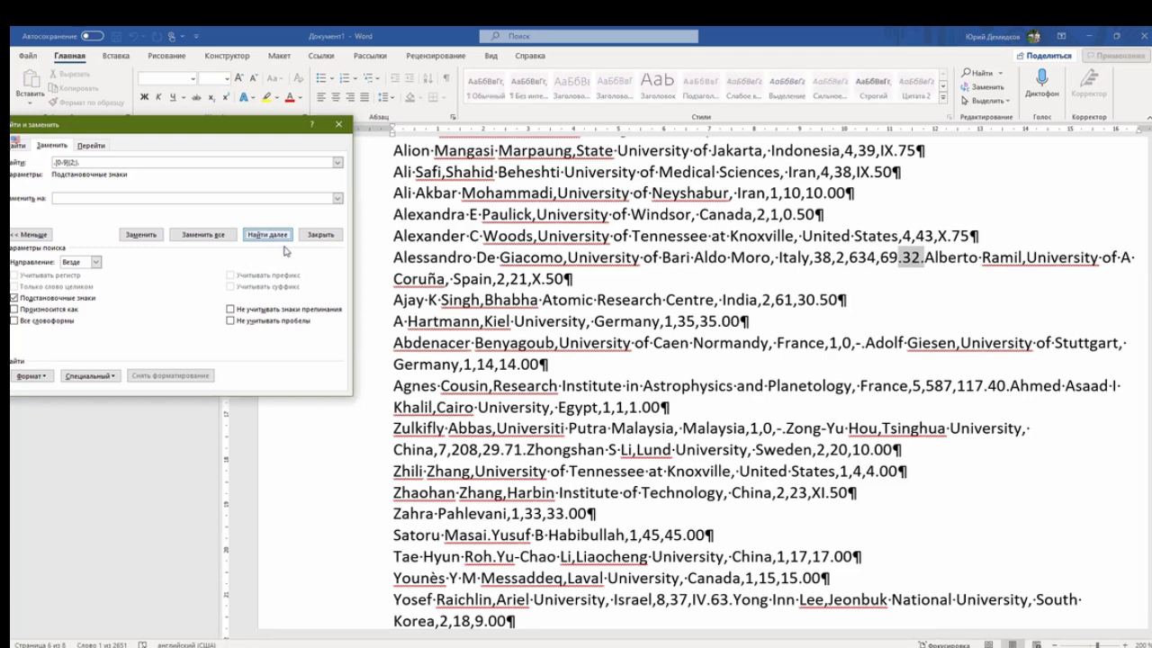
pyautogui.click(923, 258)
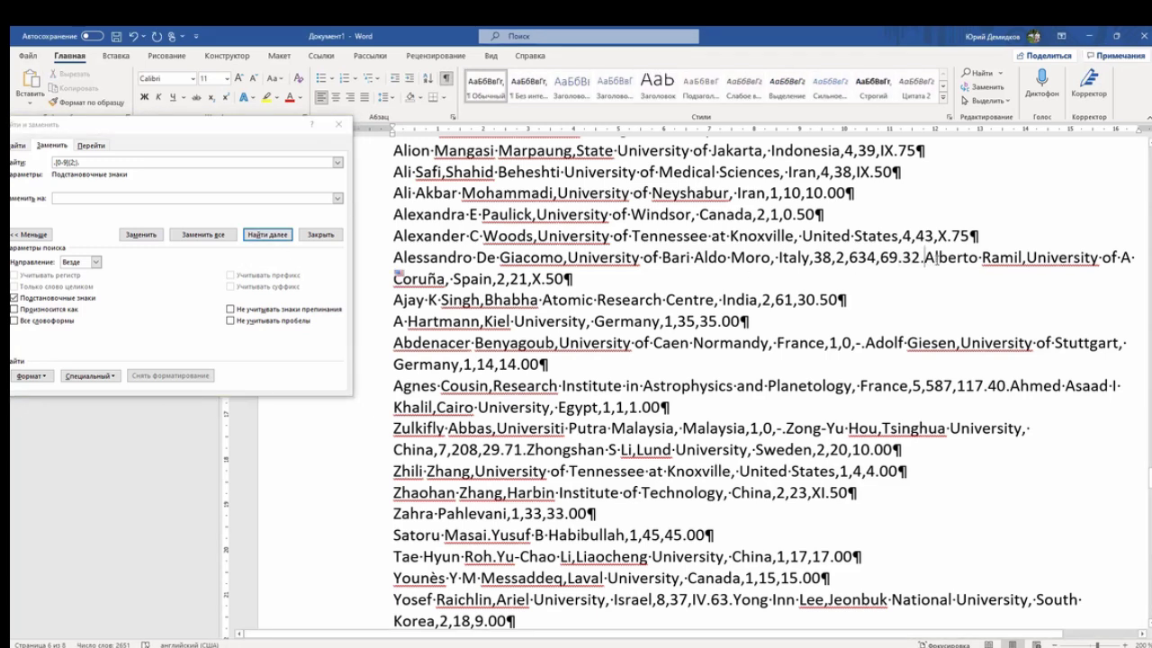
pyautogui.press('Return')
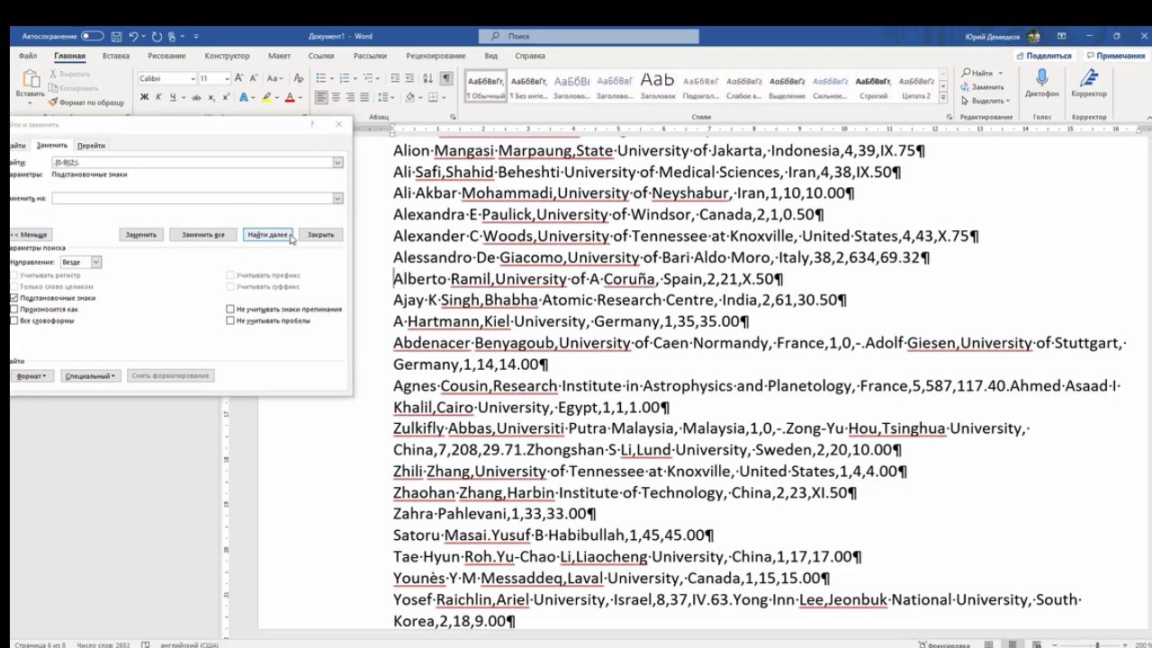
pyautogui.click(284, 239)
pyautogui.click(1011, 385)
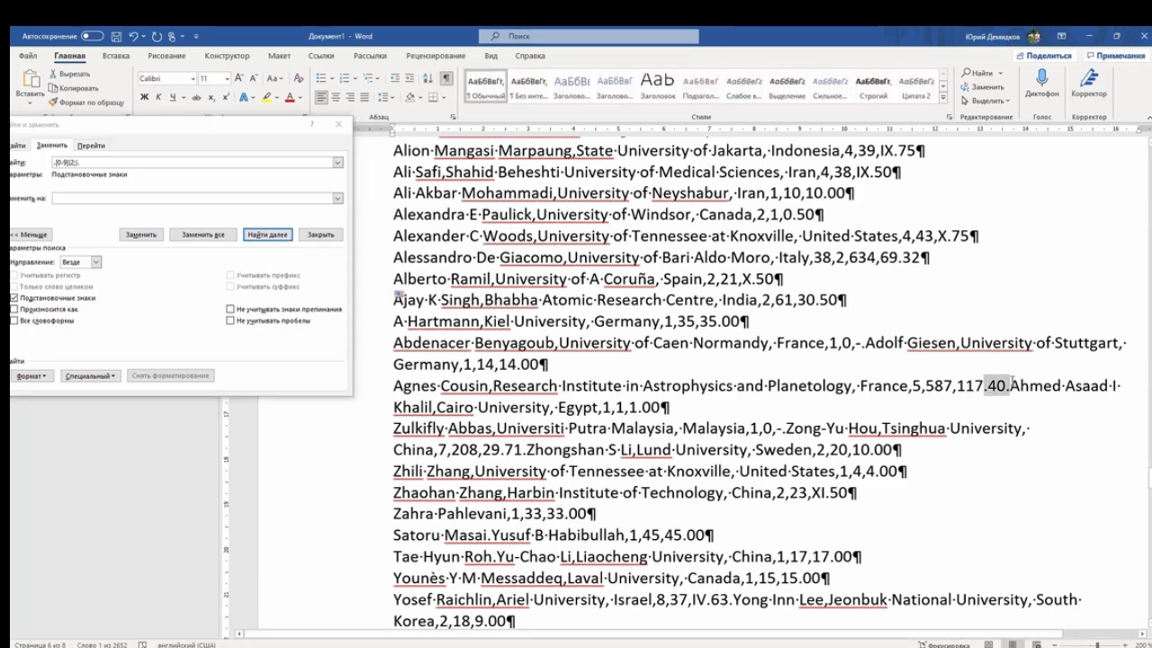
pyautogui.press('BackSpace')
pyautogui.press('Return')
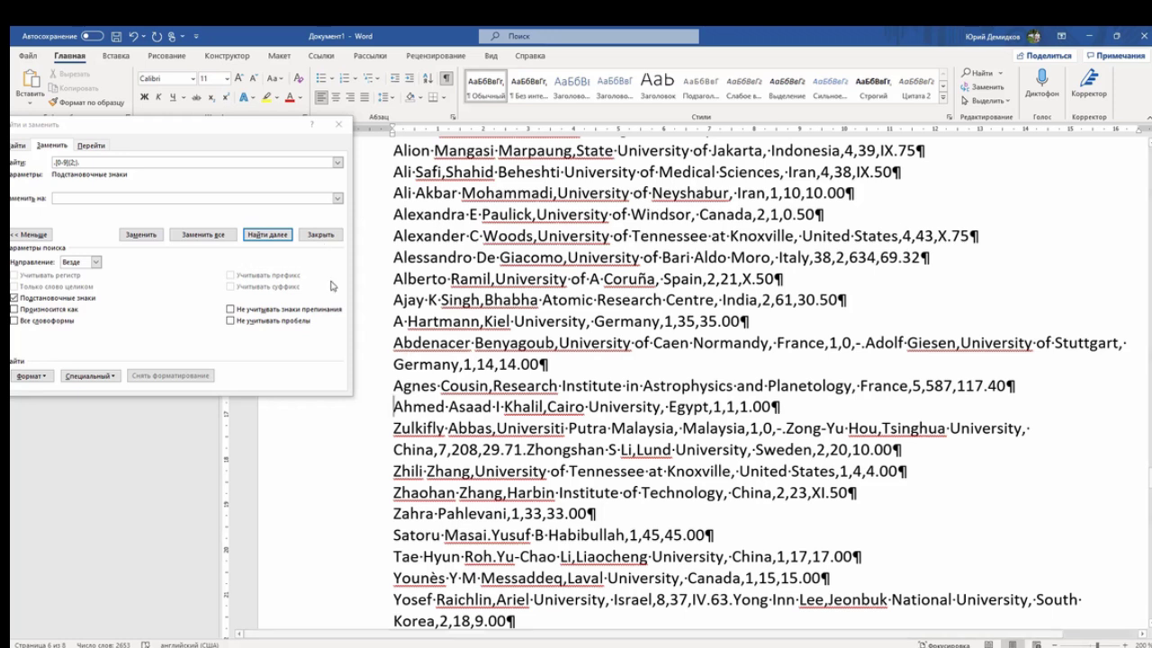
# - Split after 29.71 and IV.63, removing their stray periods, then locate the next match ending 33
pyautogui.click(268, 235)
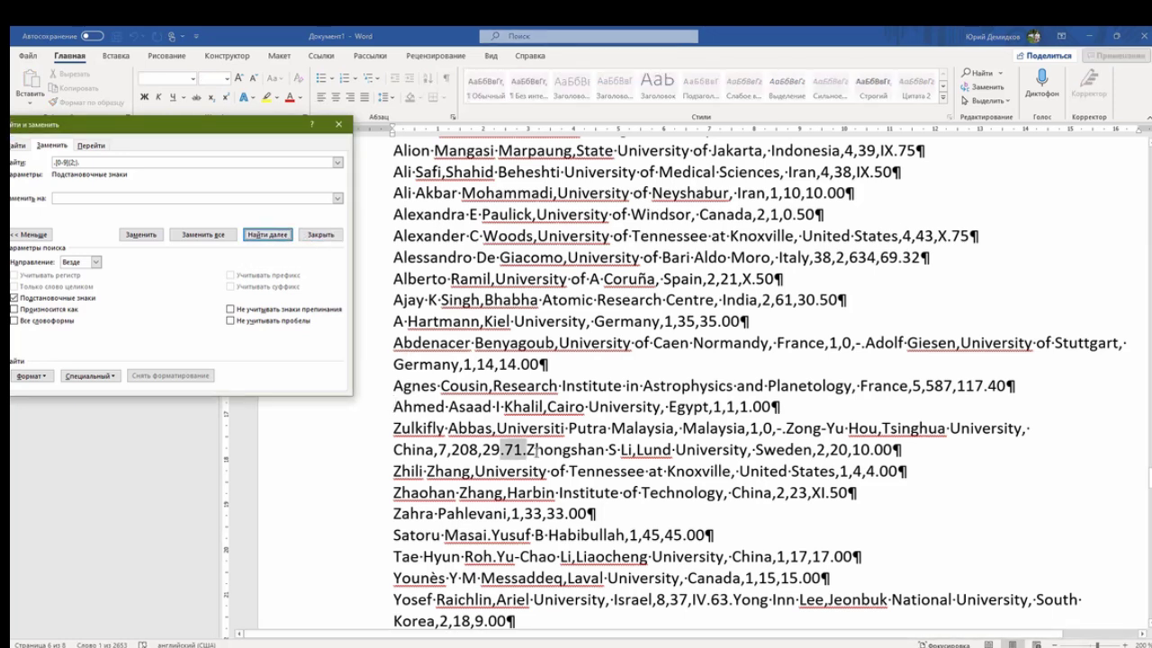
pyautogui.click(537, 450)
pyautogui.click(526, 450)
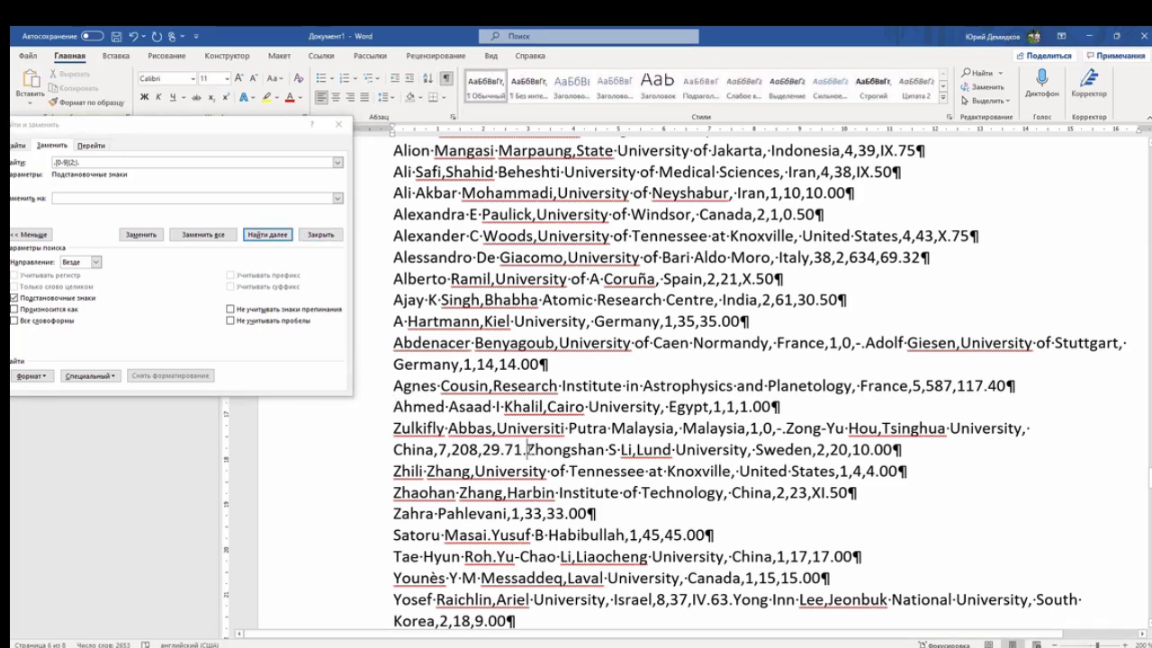
pyautogui.press('BackSpace')
pyautogui.press('Return')
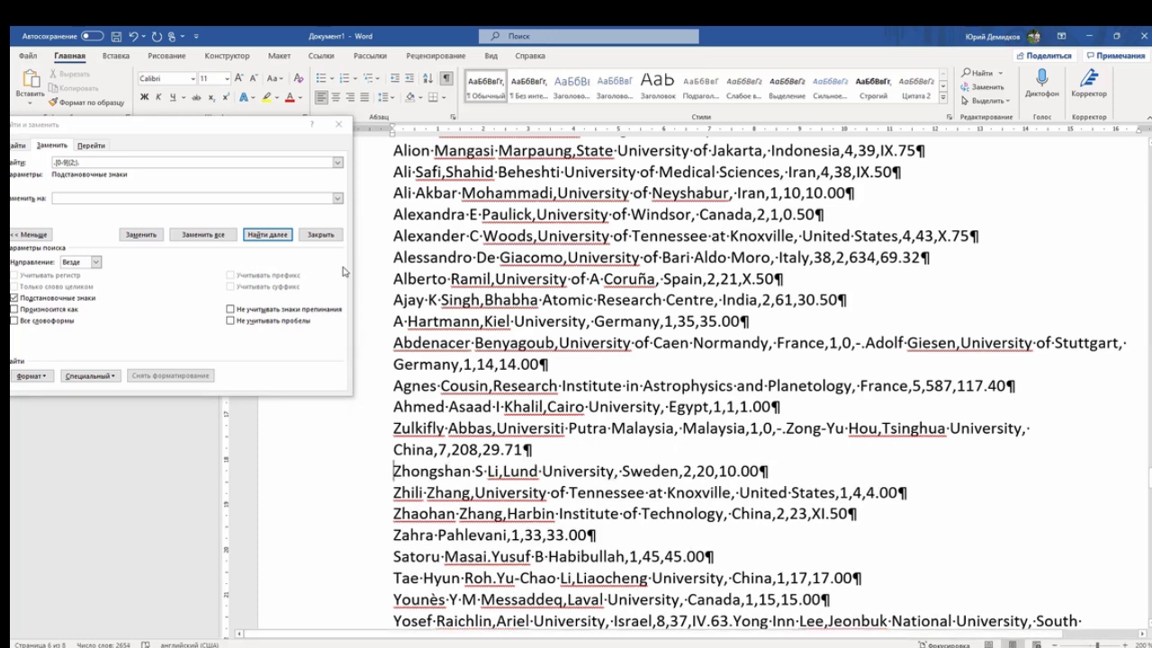
pyautogui.click(280, 236)
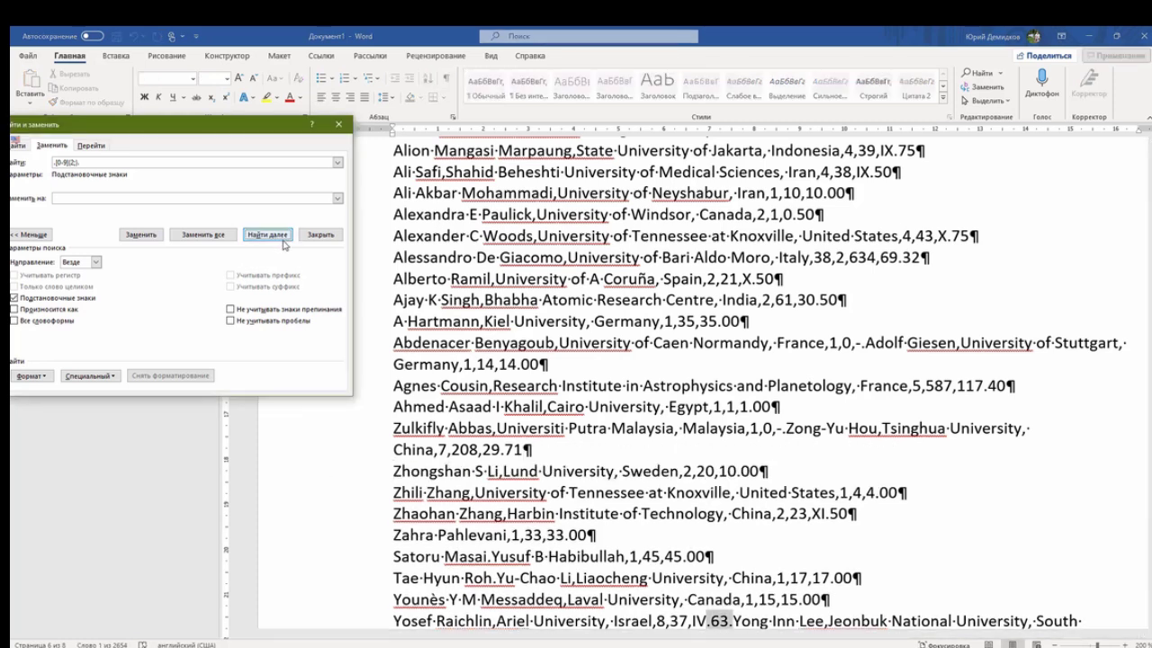
pyautogui.click(731, 621)
pyautogui.press('BackSpace')
pyautogui.press('Return')
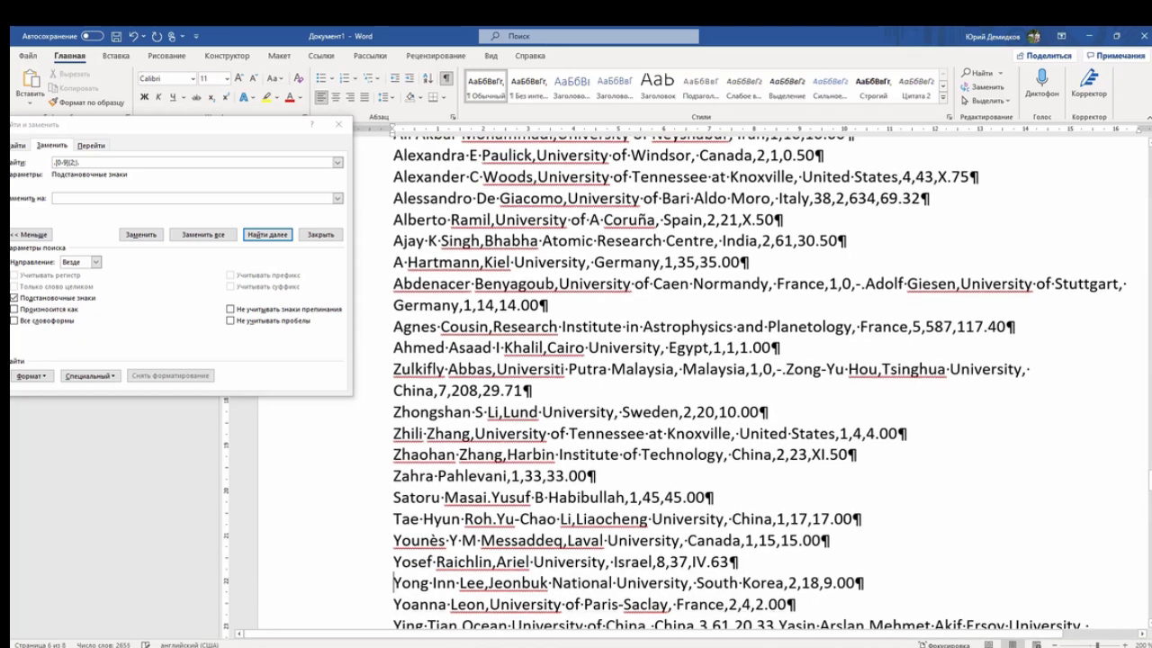
pyautogui.click(281, 238)
pyautogui.click(780, 151)
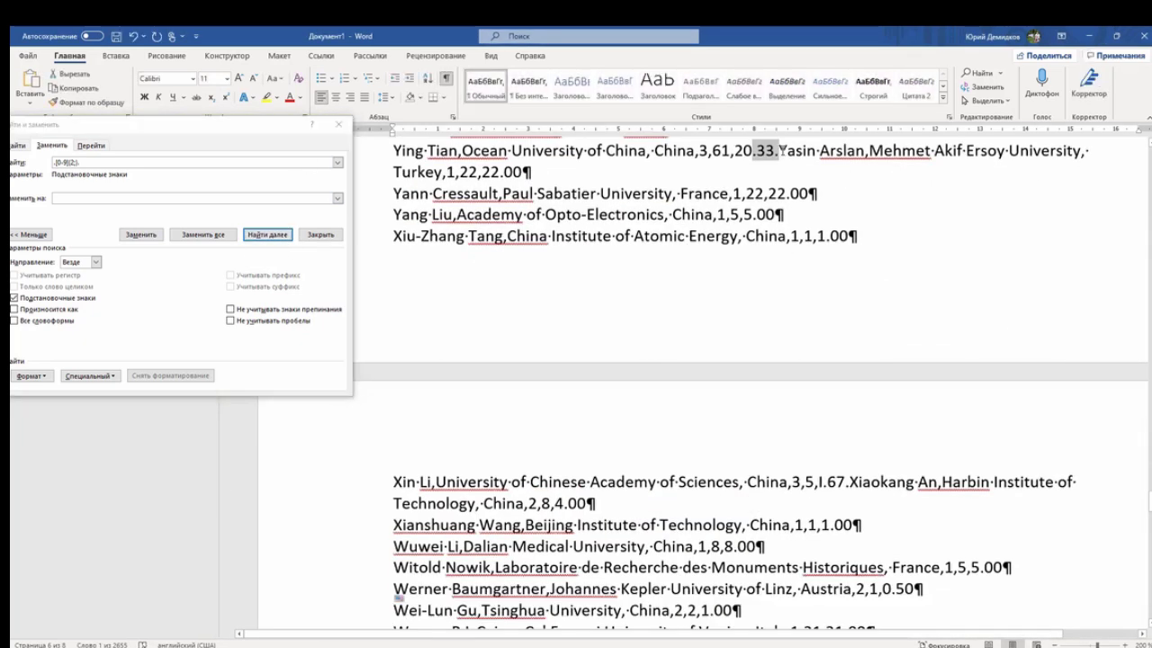
# - Split the records after 33 and 67 onto new lines, removing their stray periods
pyautogui.press('BackSpace')
pyautogui.press('Return')
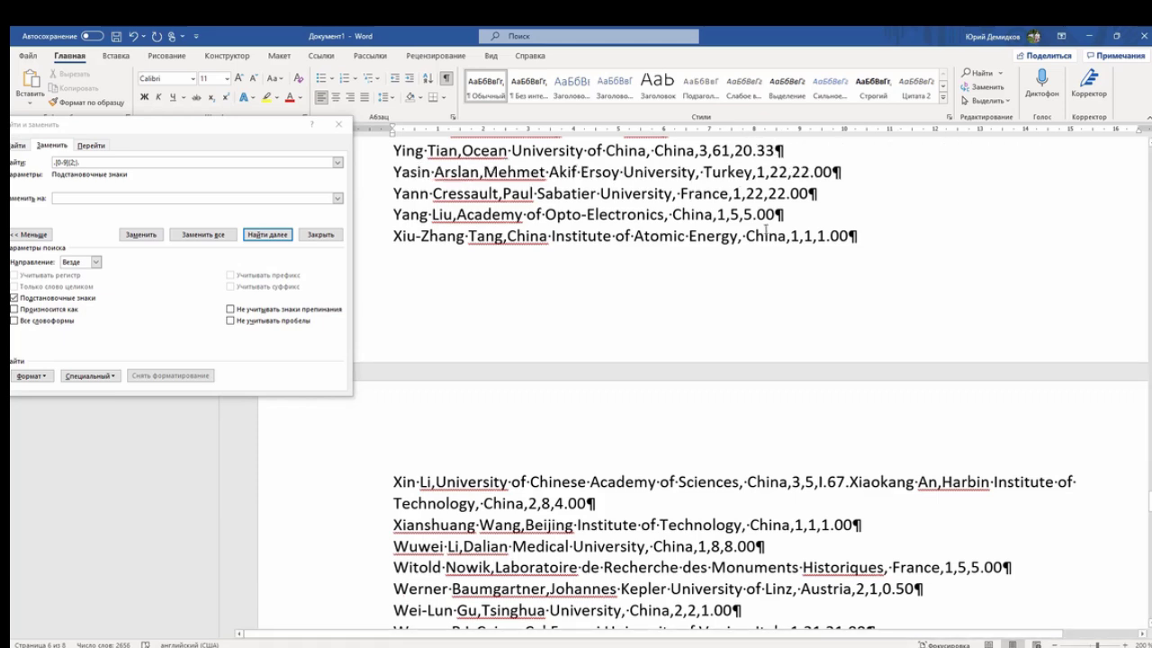
pyautogui.click(272, 234)
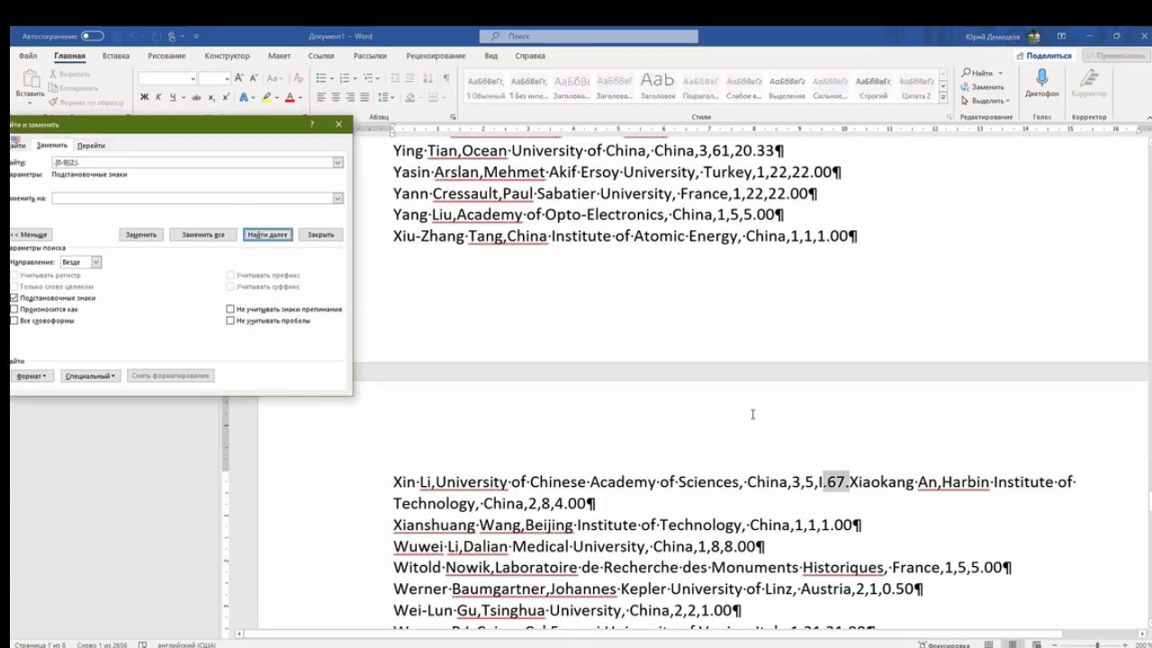
pyautogui.click(849, 481)
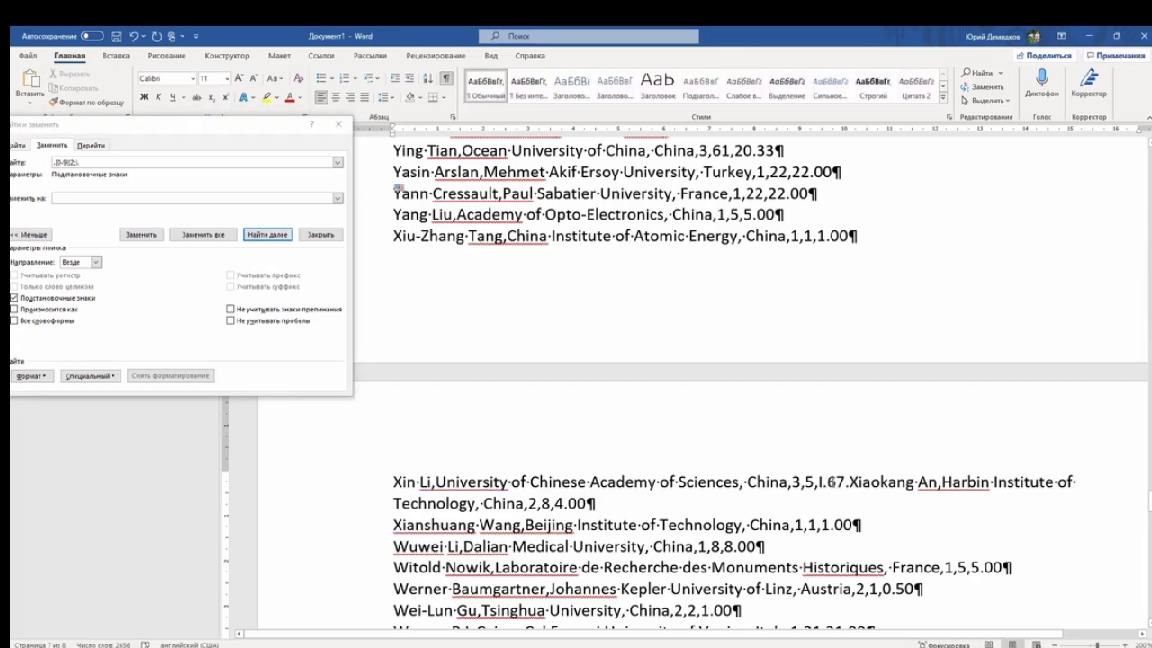
pyautogui.press('BackSpace')
pyautogui.press('Return')
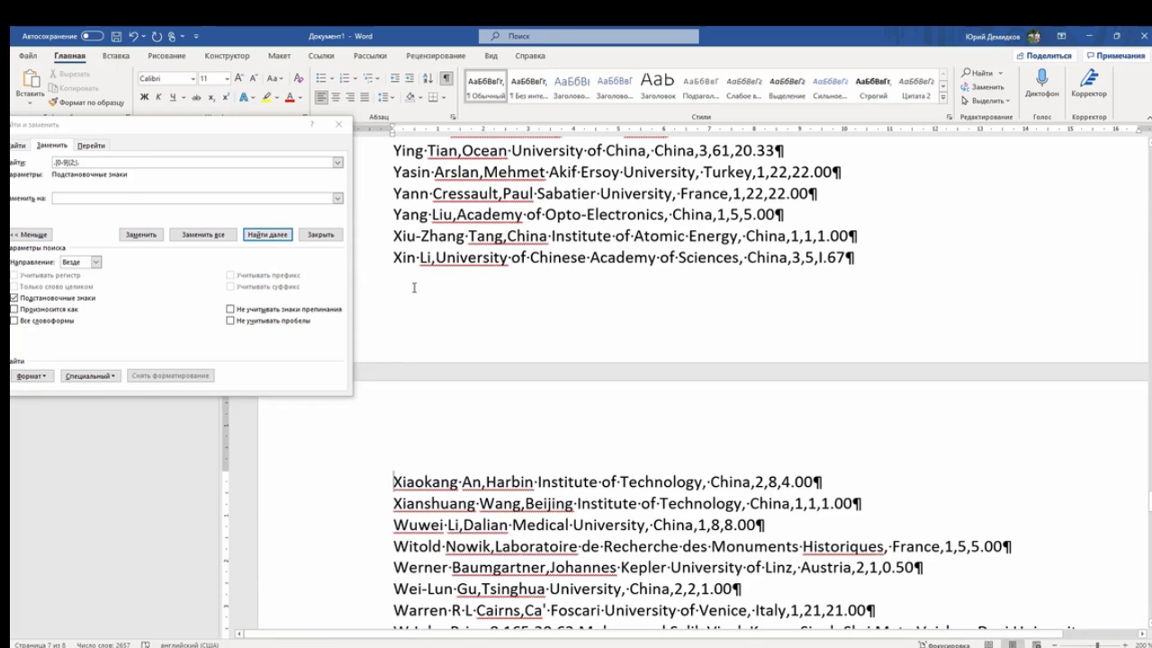
# - Split after 29.33 and 14.25, starting the Syiah Kuala University record on its own line
pyautogui.click(267, 235)
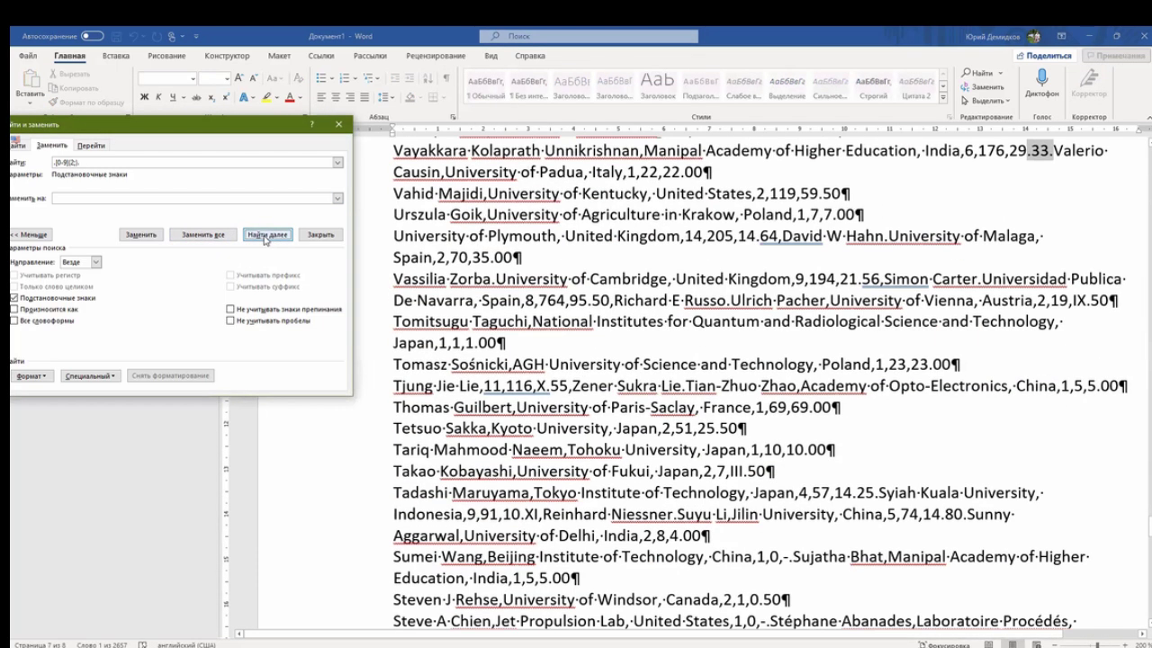
pyautogui.click(1054, 151)
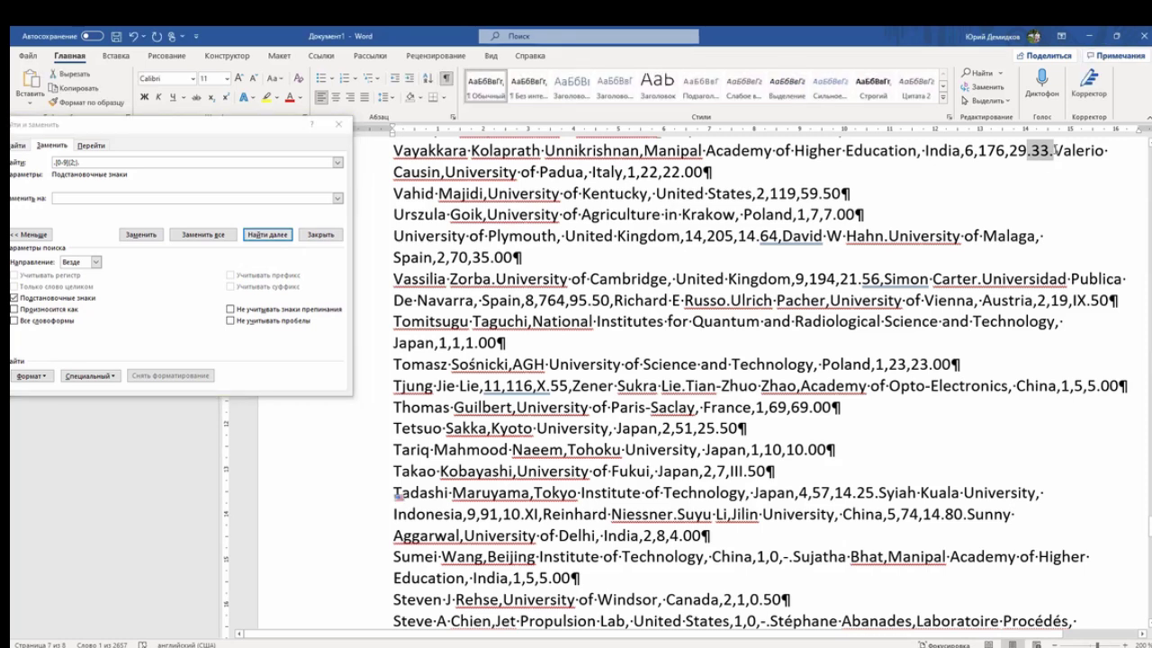
pyautogui.press('BackSpace')
pyautogui.press('Return')
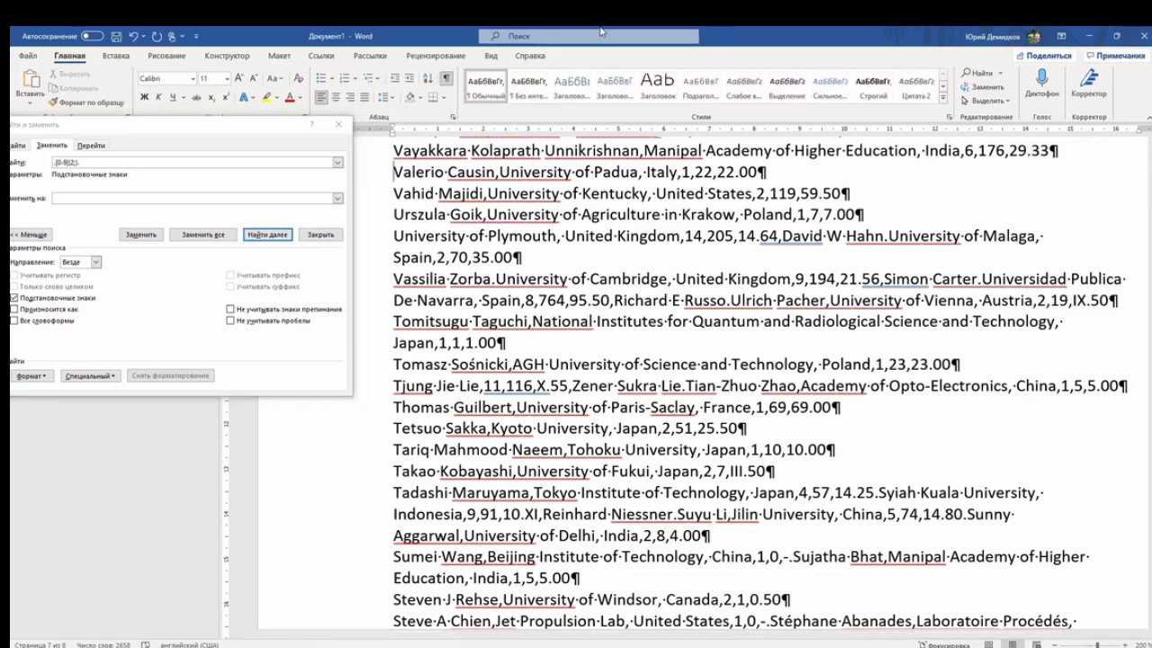
pyautogui.click(266, 234)
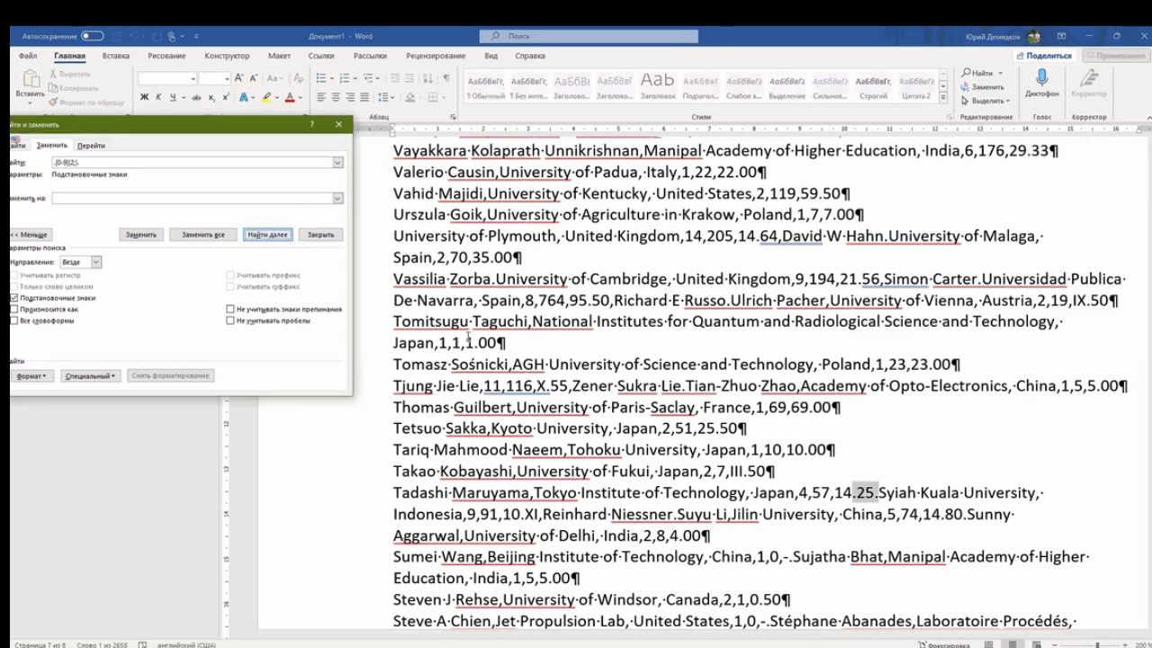
pyautogui.click(884, 492)
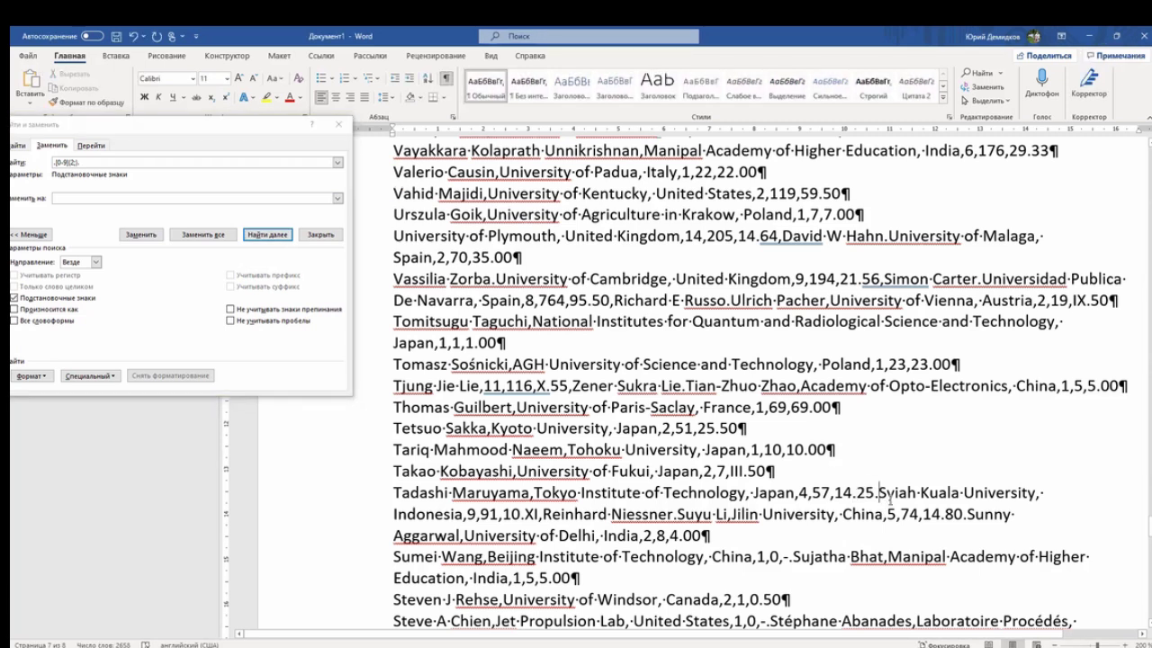
pyautogui.press('BackSpace')
pyautogui.press('Return')
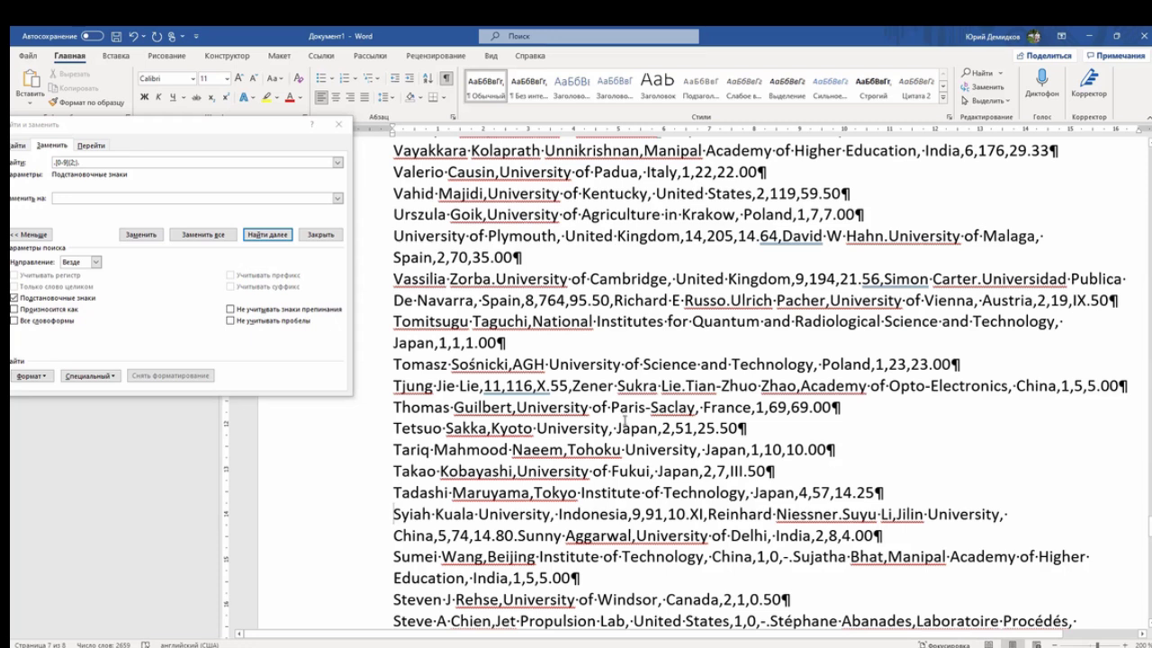
# - Break the lines after 10.XI and after the next 14.80 match
pyautogui.doubleClick(706, 514)
pyautogui.press('Return')
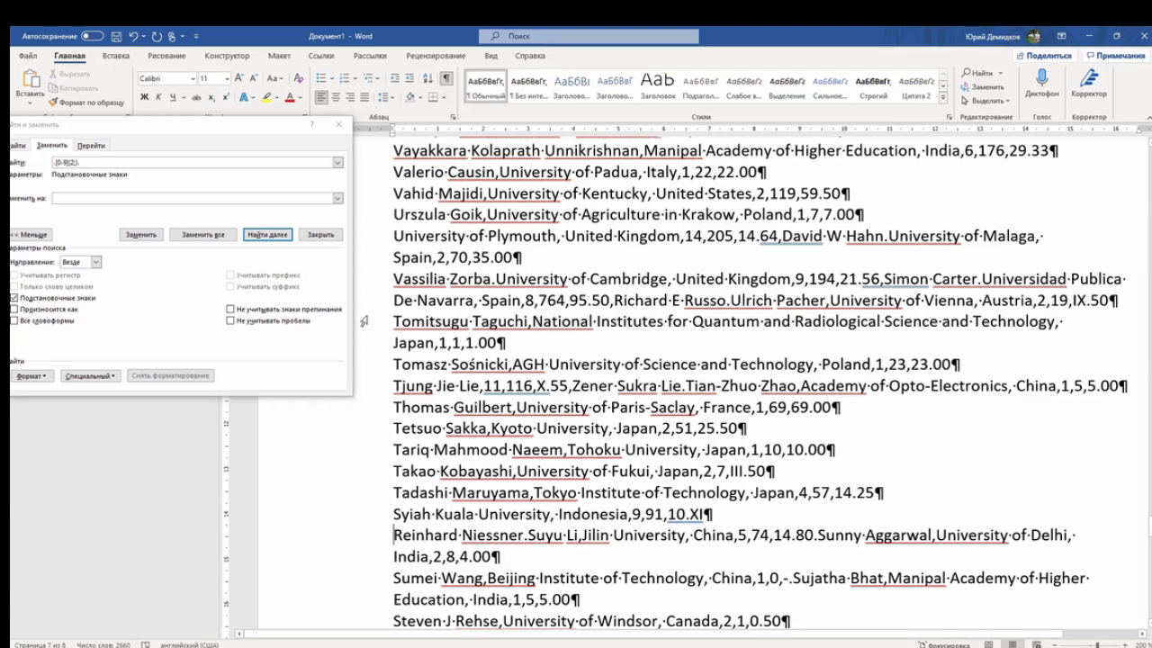
pyautogui.click(275, 237)
pyautogui.click(274, 237)
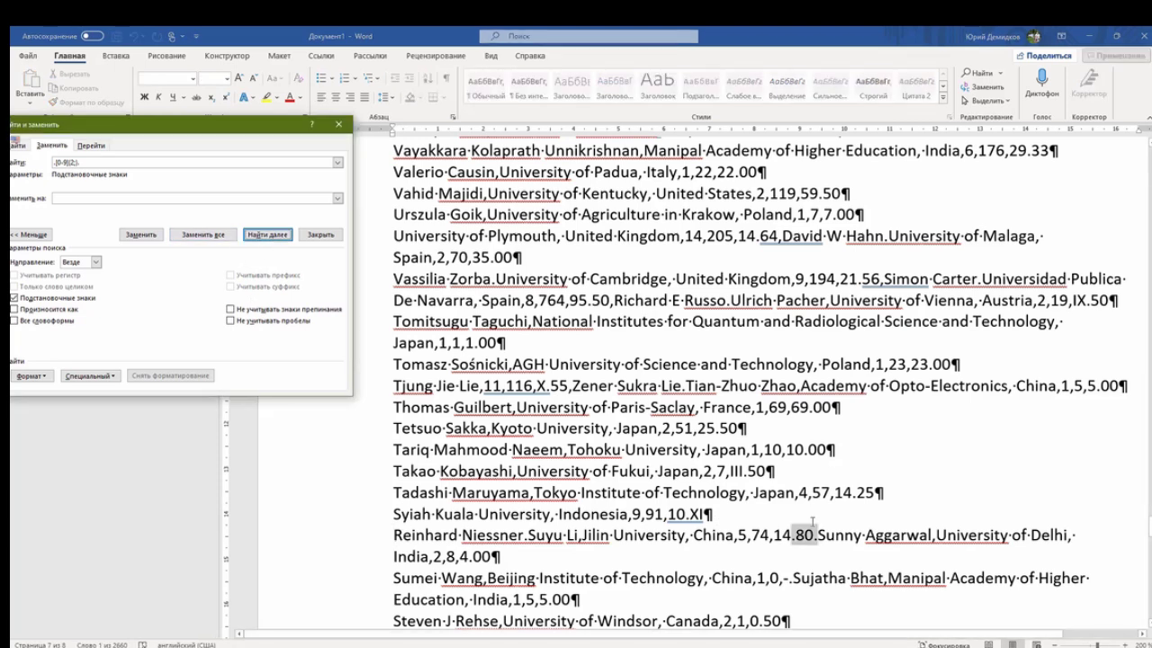
pyautogui.doubleClick(839, 536)
pyautogui.click(818, 535)
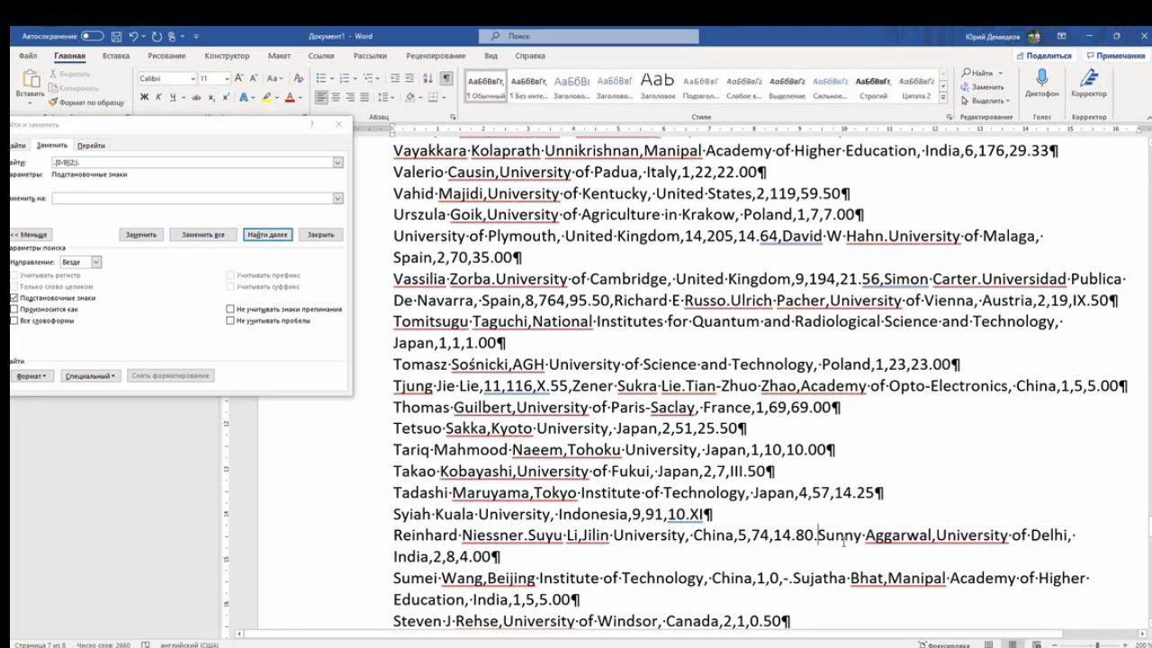
pyautogui.press('Return')
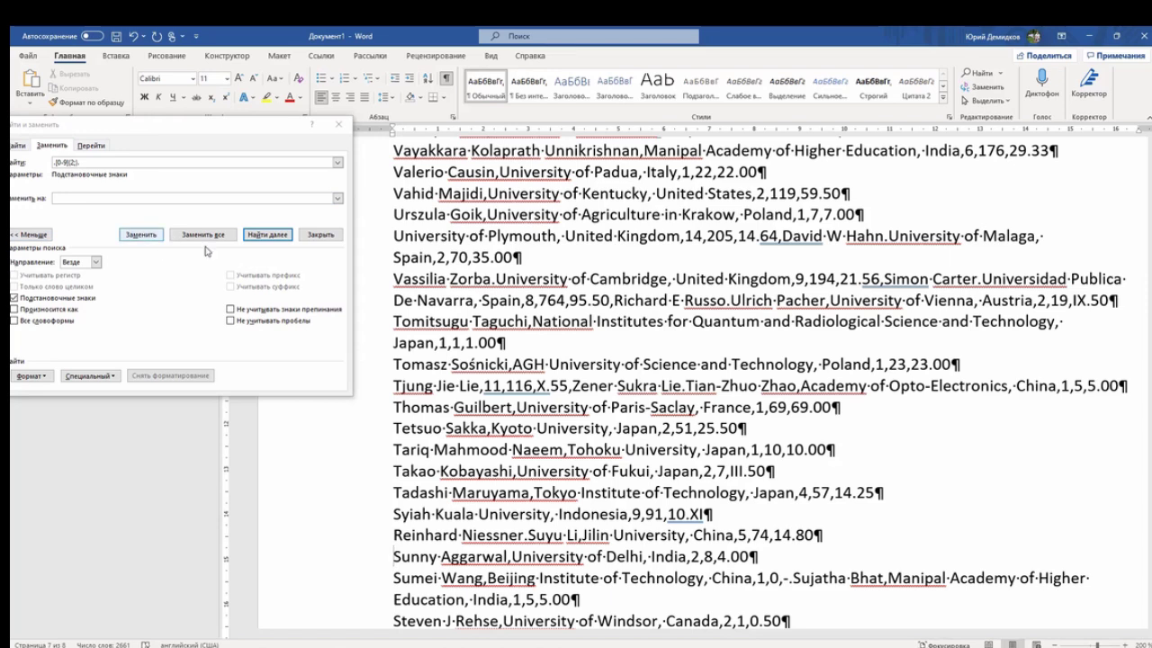
# - Split two more records ending 14.80, deleting the stray period after each
pyautogui.click(279, 237)
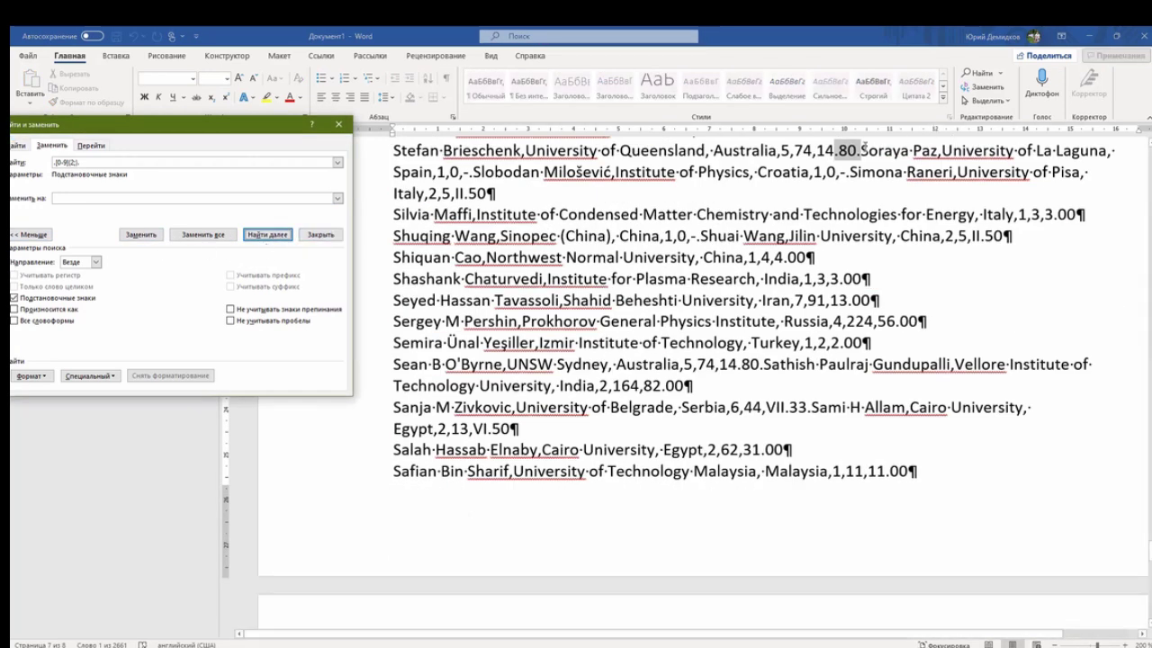
pyautogui.click(865, 149)
pyautogui.press('BackSpace')
pyautogui.press('Return')
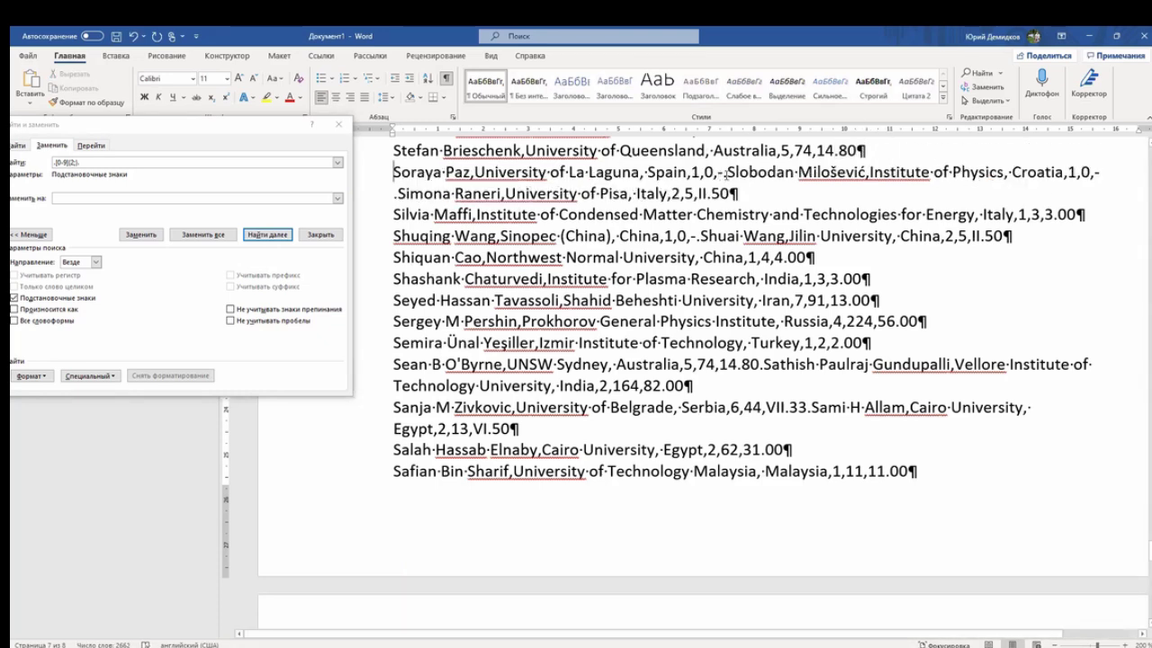
pyautogui.click(267, 234)
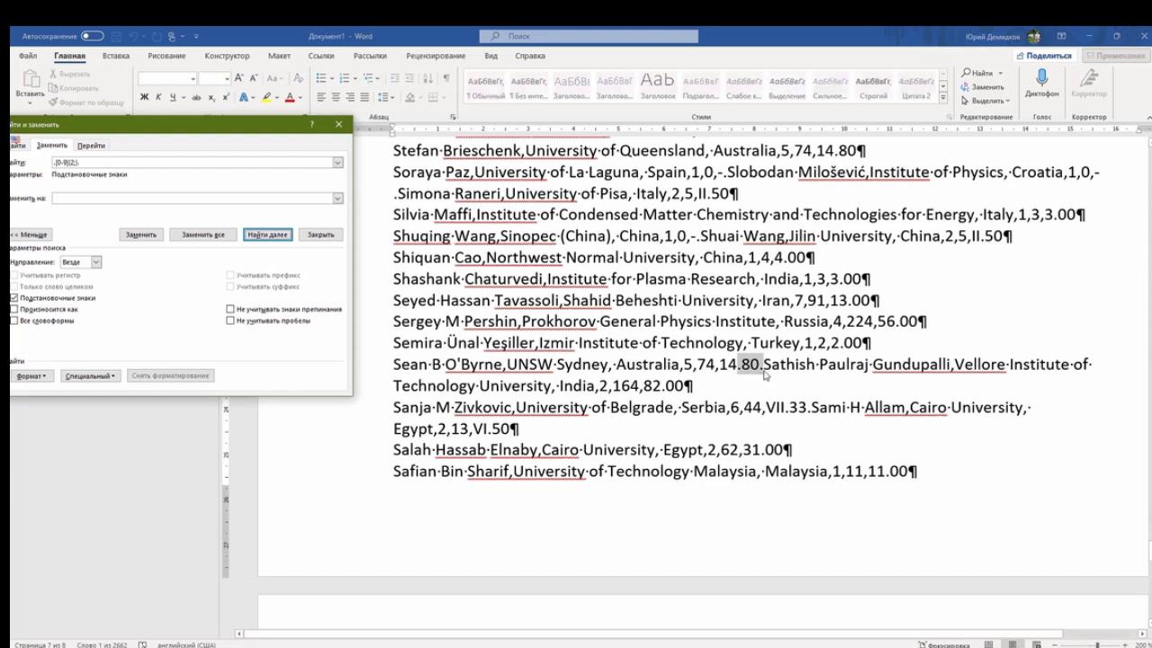
pyautogui.doubleClick(792, 364)
pyautogui.click(764, 365)
pyautogui.press('BackSpace')
pyautogui.press('Return')
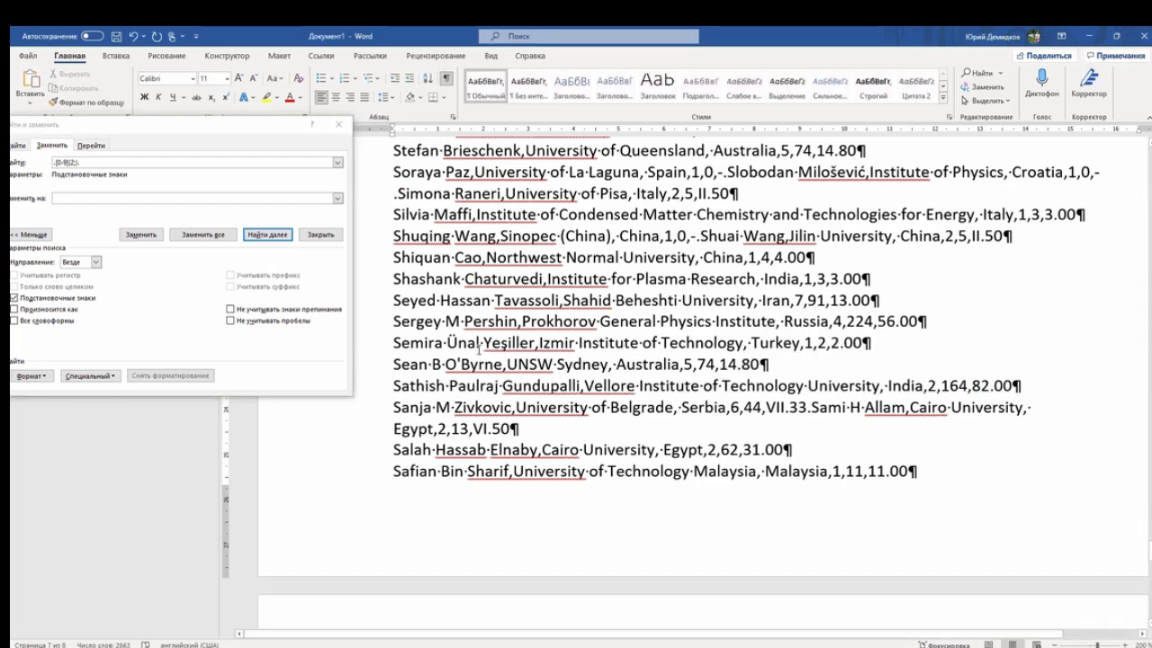
# - Split the record after VII.33, then search again past the no-results notice
pyautogui.click(267, 234)
pyautogui.doubleClick(827, 407)
pyautogui.click(813, 407)
pyautogui.press('Return')
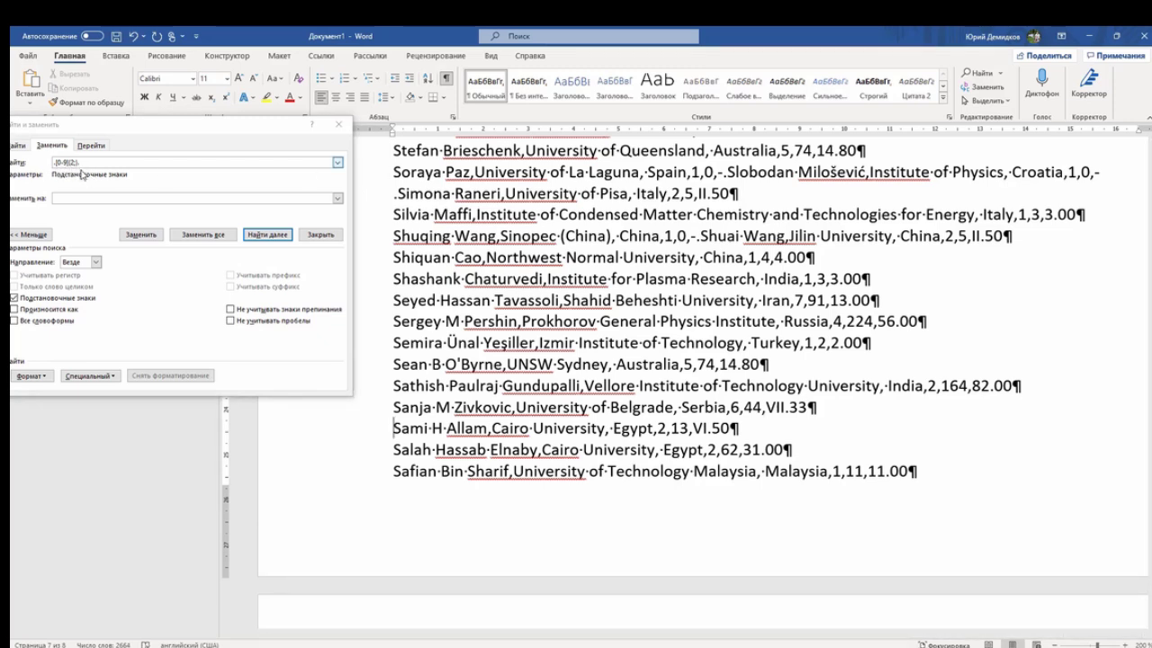
pyautogui.click(270, 236)
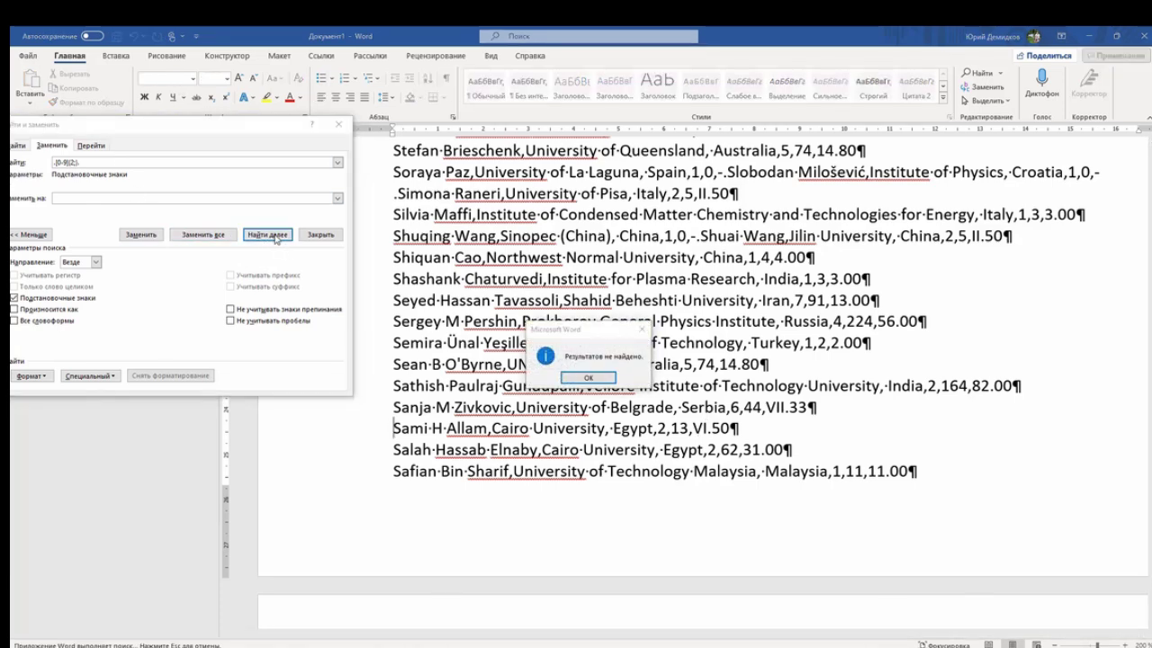
pyautogui.click(569, 378)
pyautogui.click(275, 236)
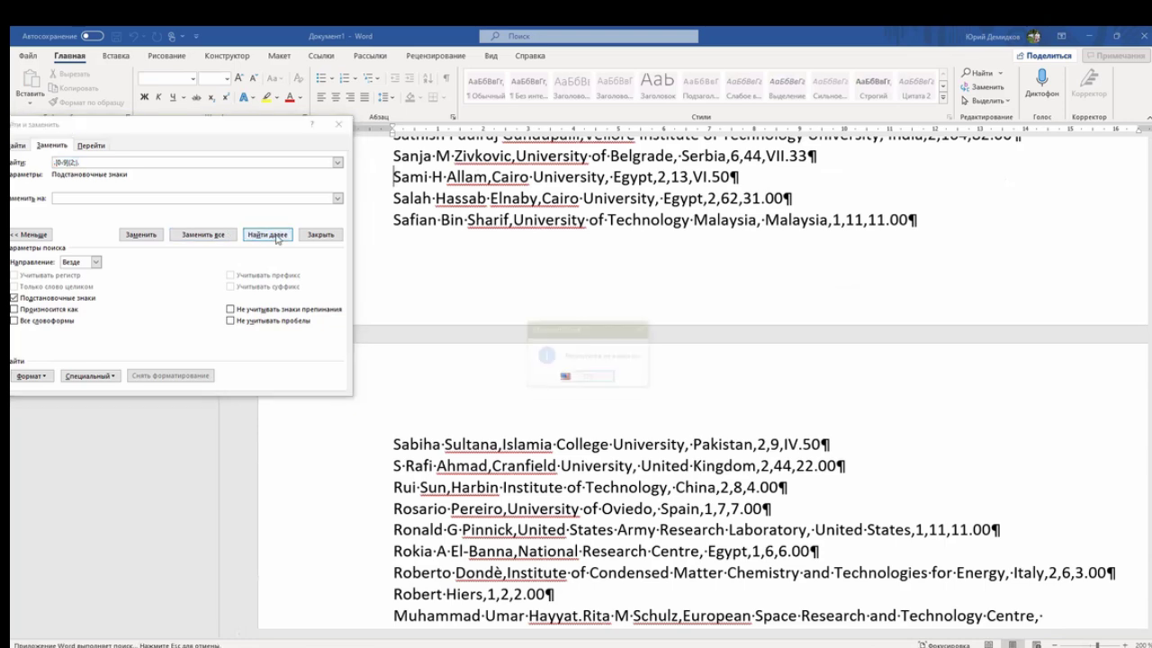
# - Start new lines for the records following 18.40 and 20.63
pyautogui.click(589, 377)
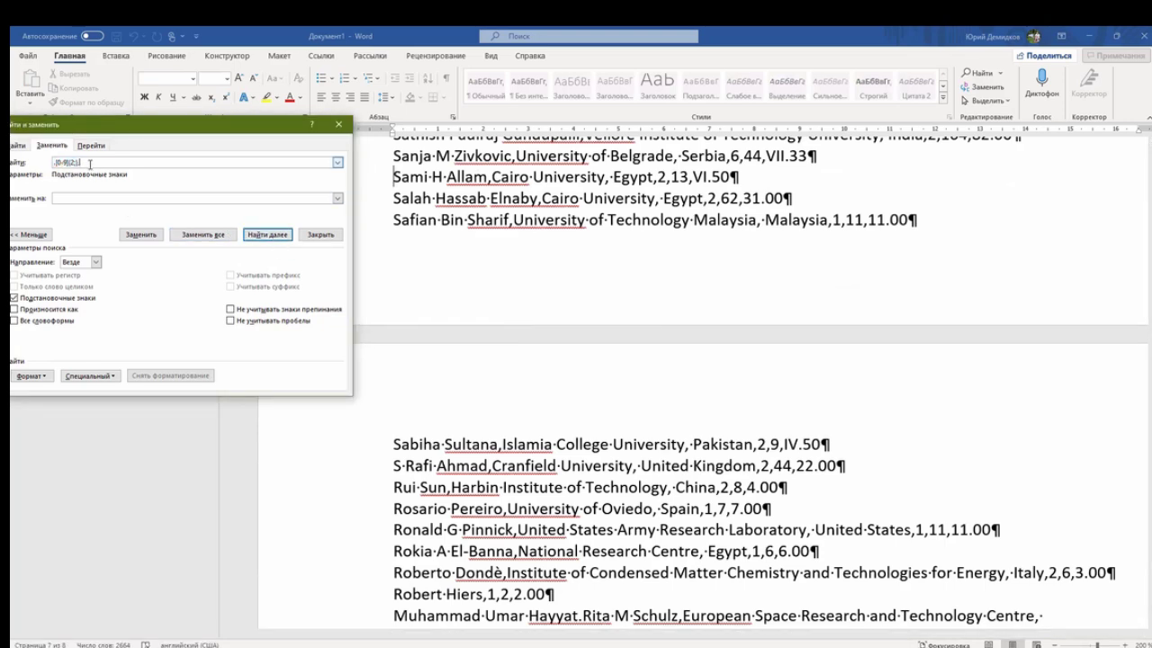
pyautogui.click(268, 235)
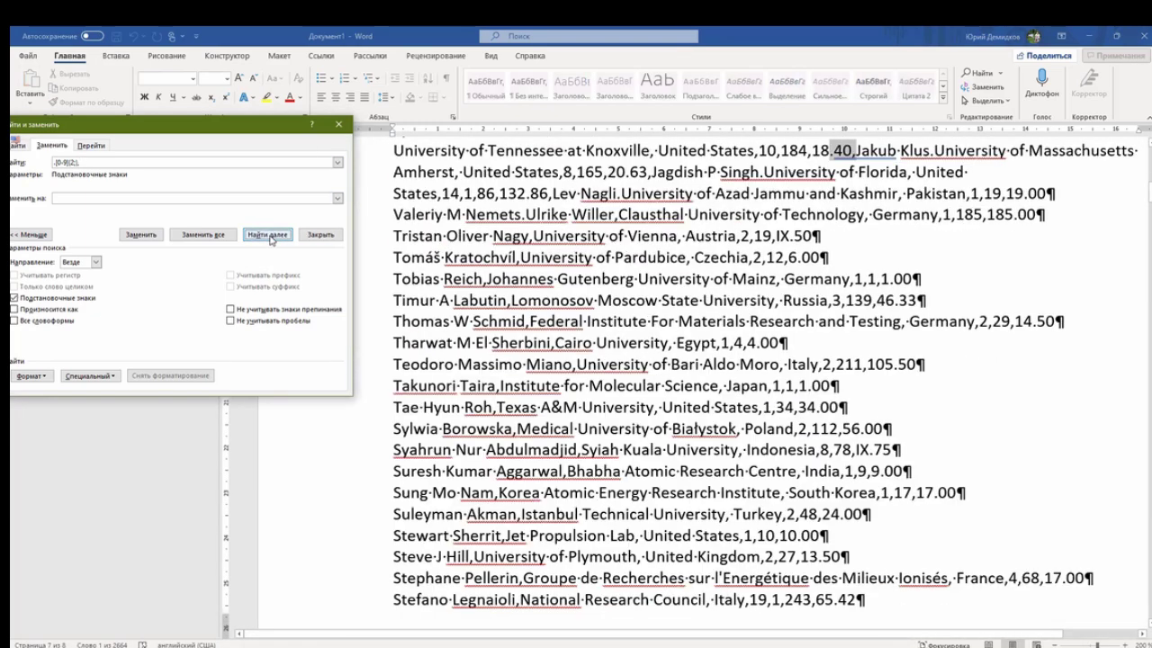
pyautogui.click(856, 150)
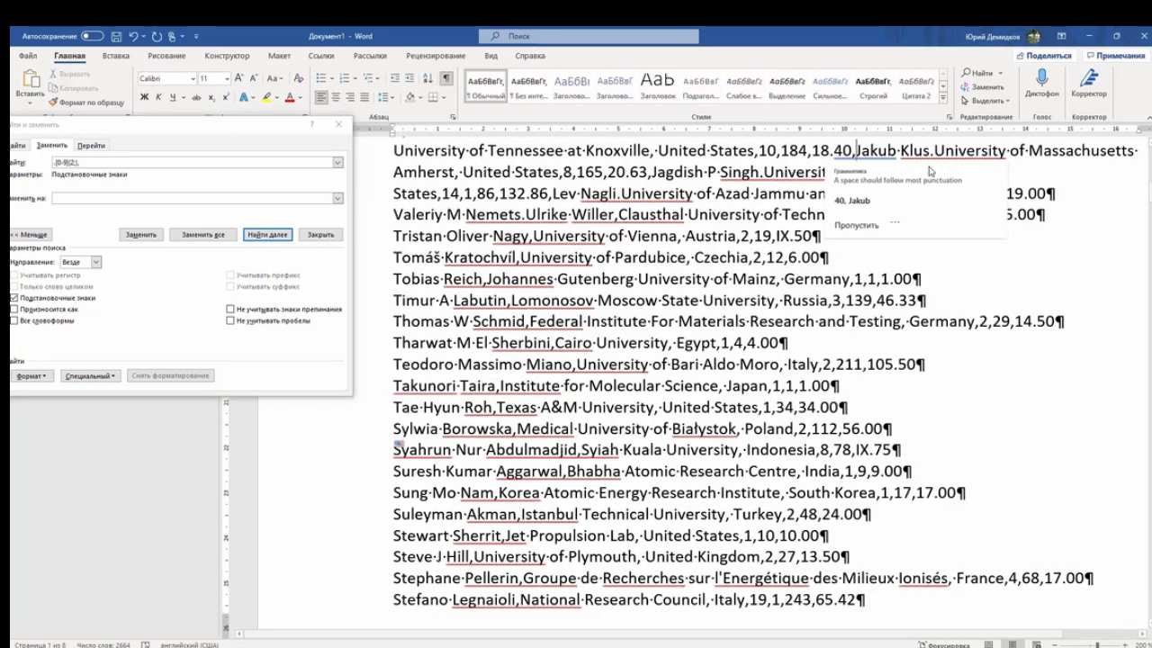
pyautogui.press('Return')
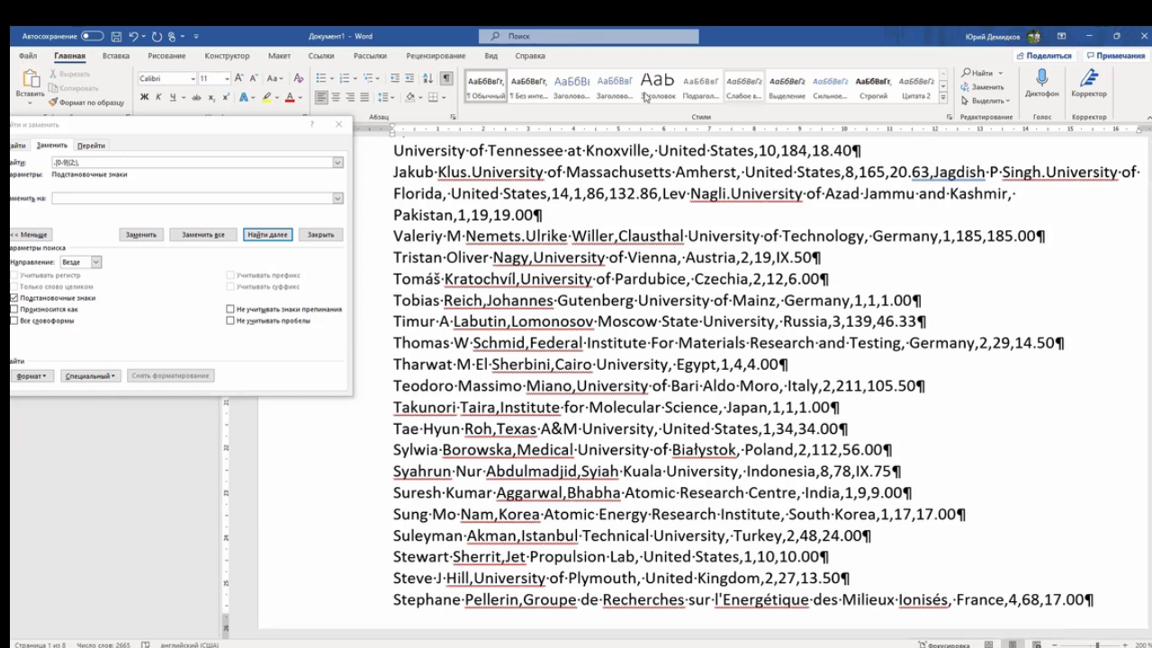
pyautogui.click(270, 234)
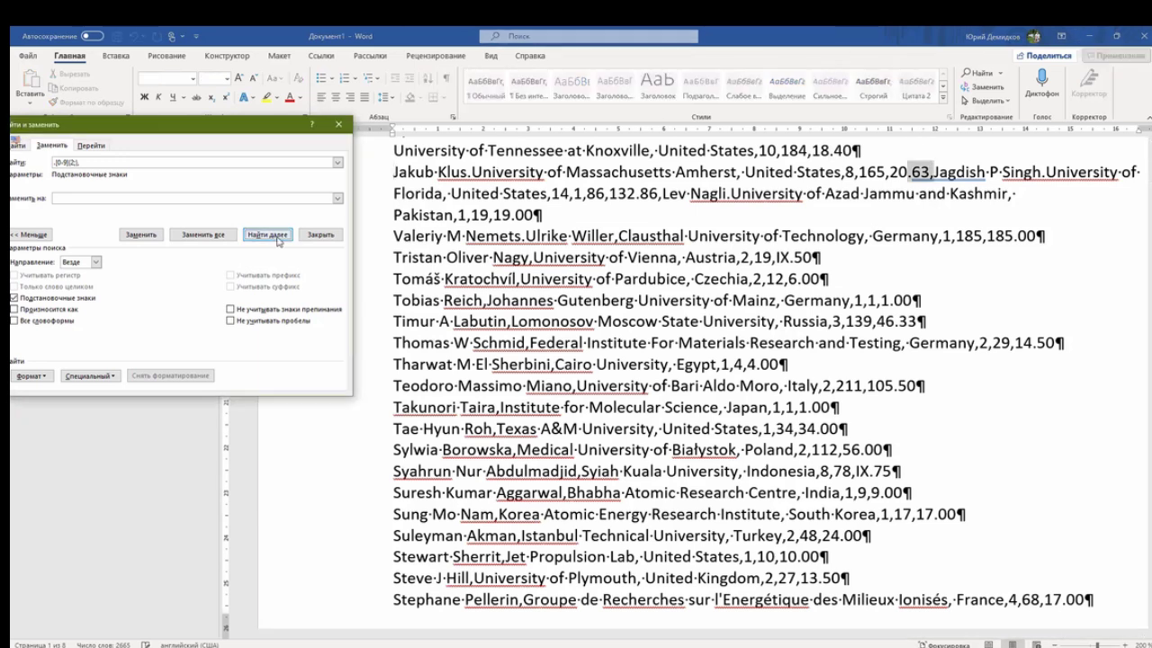
pyautogui.click(934, 171)
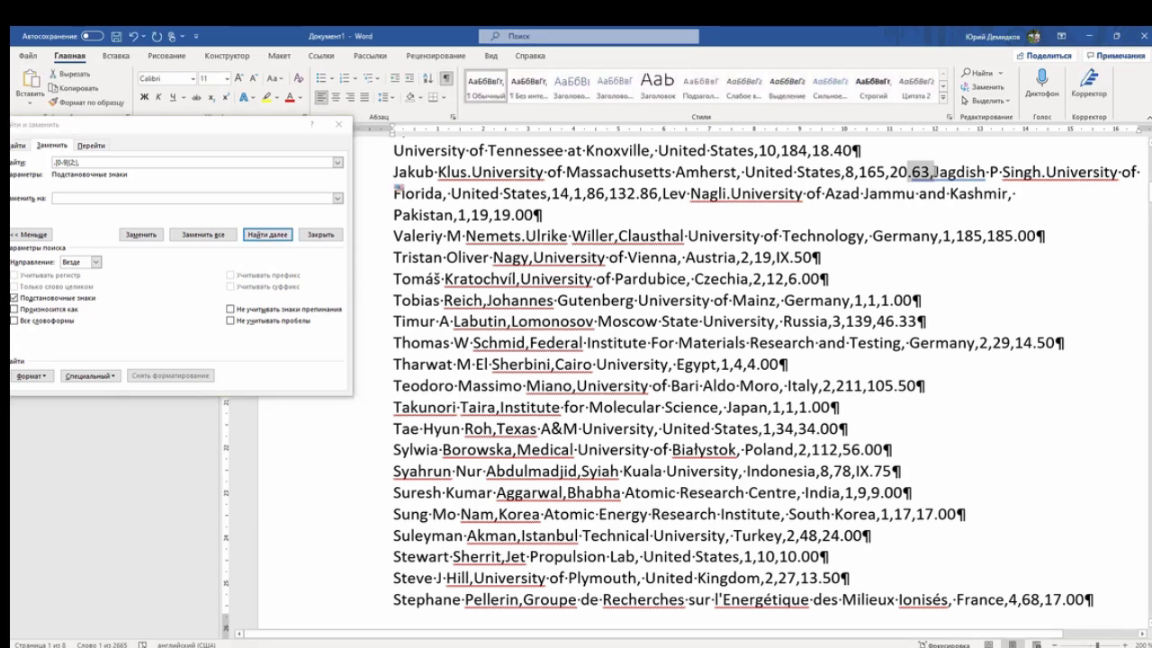
pyautogui.press('Return')
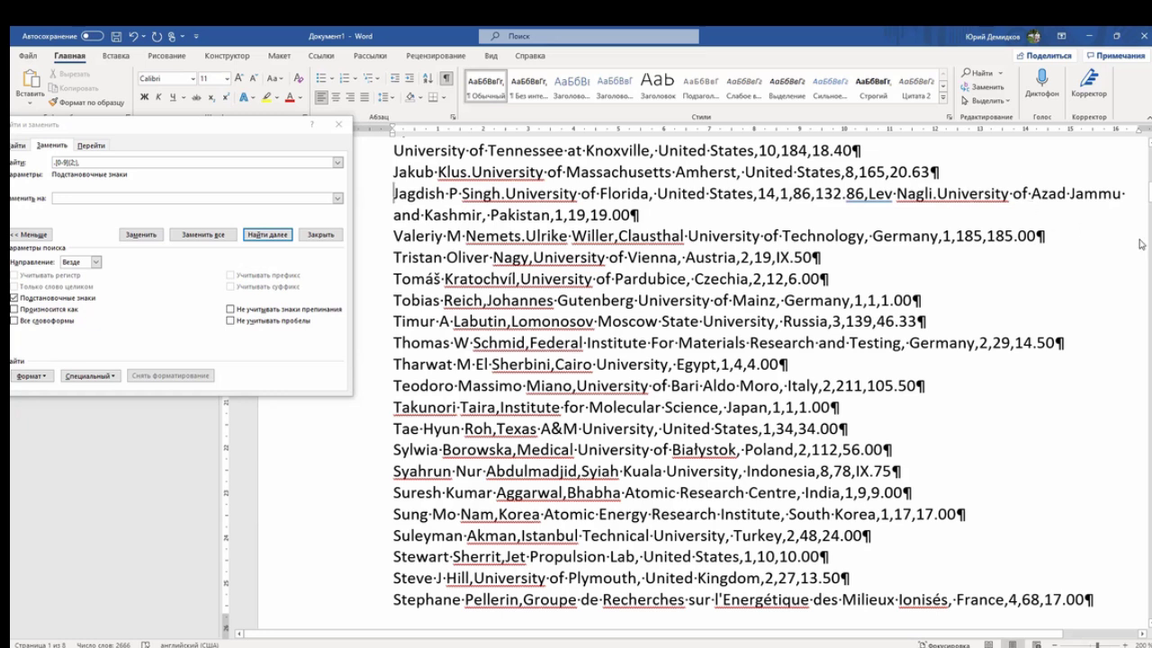
# - Split after 132.86 and 15.25, deleting the stray comma after each
pyautogui.click(327, 199)
pyautogui.press('Return')
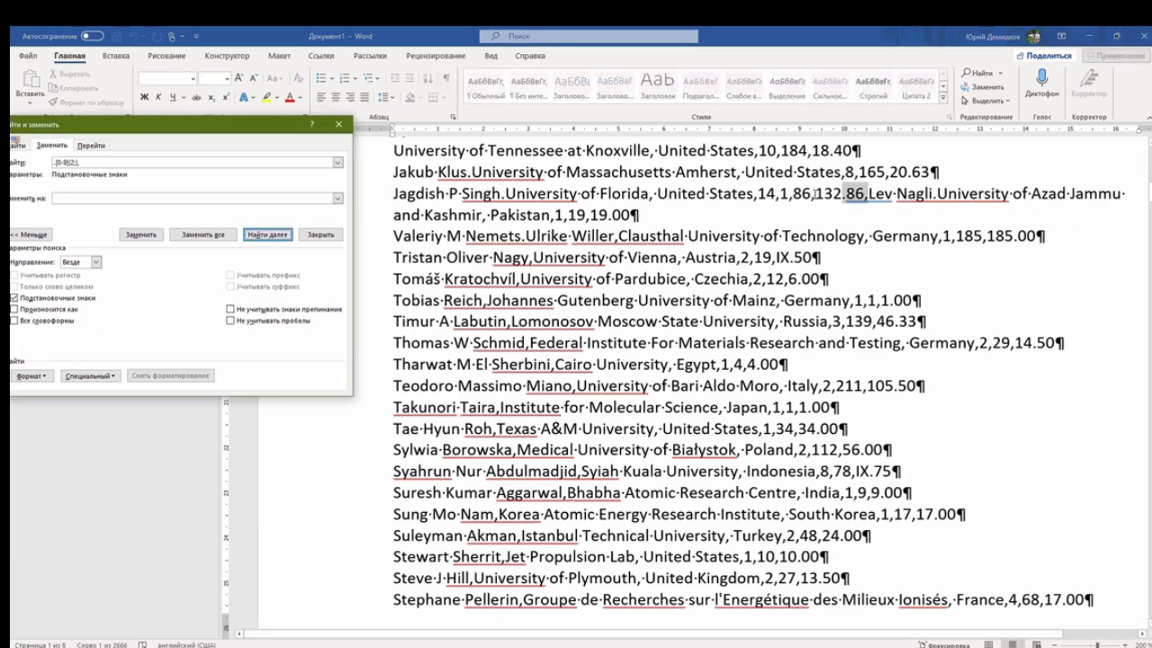
pyautogui.click(868, 194)
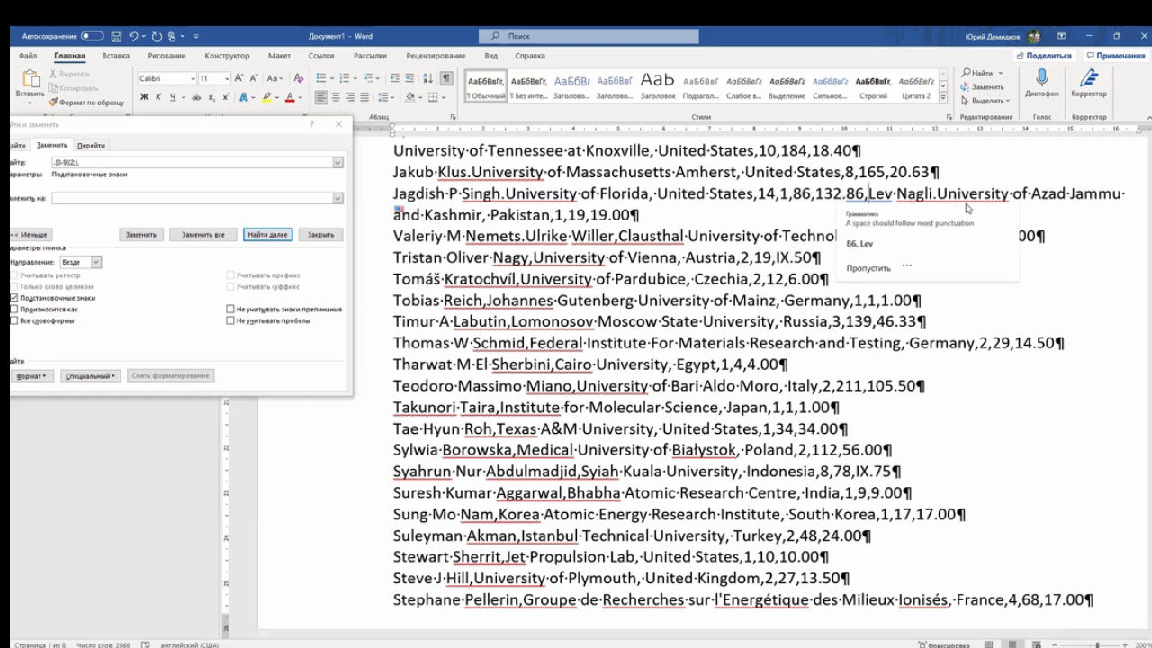
pyautogui.press('BackSpace')
pyautogui.press('Return')
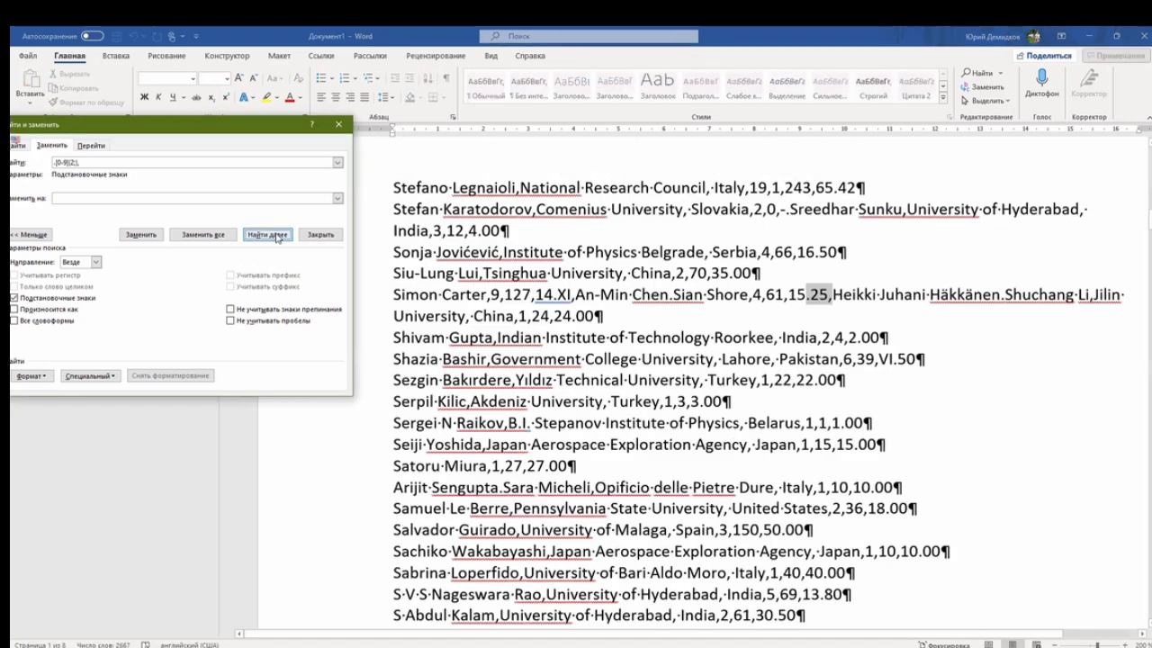
pyautogui.click(267, 234)
pyautogui.click(834, 155)
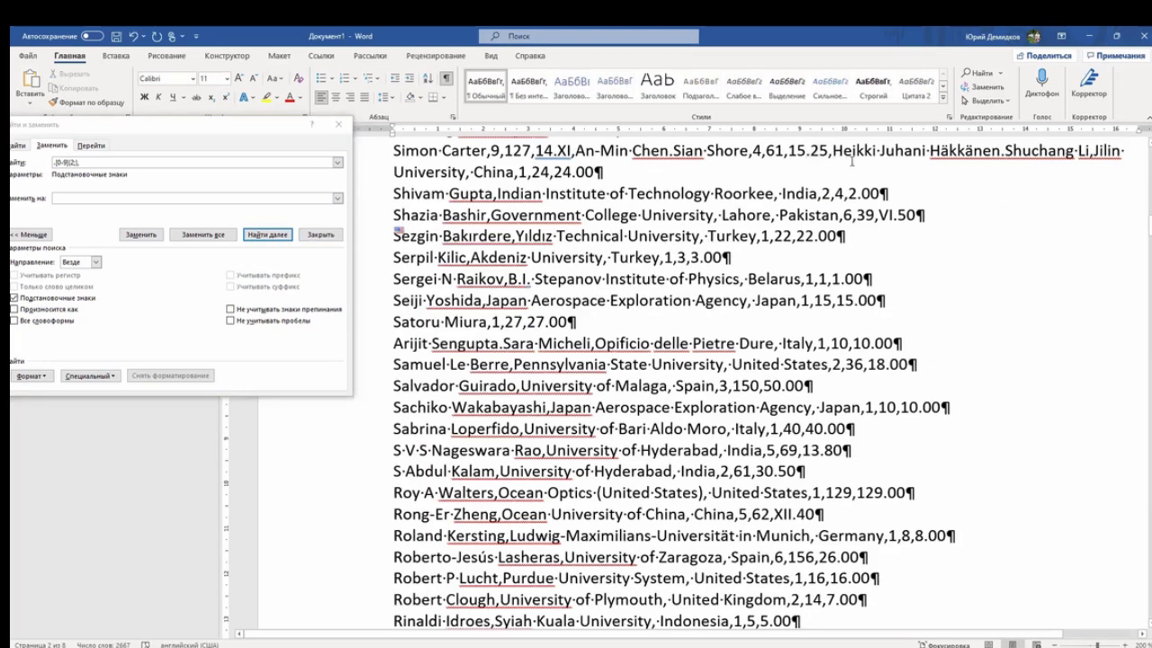
pyautogui.press('BackSpace')
pyautogui.press('Return')
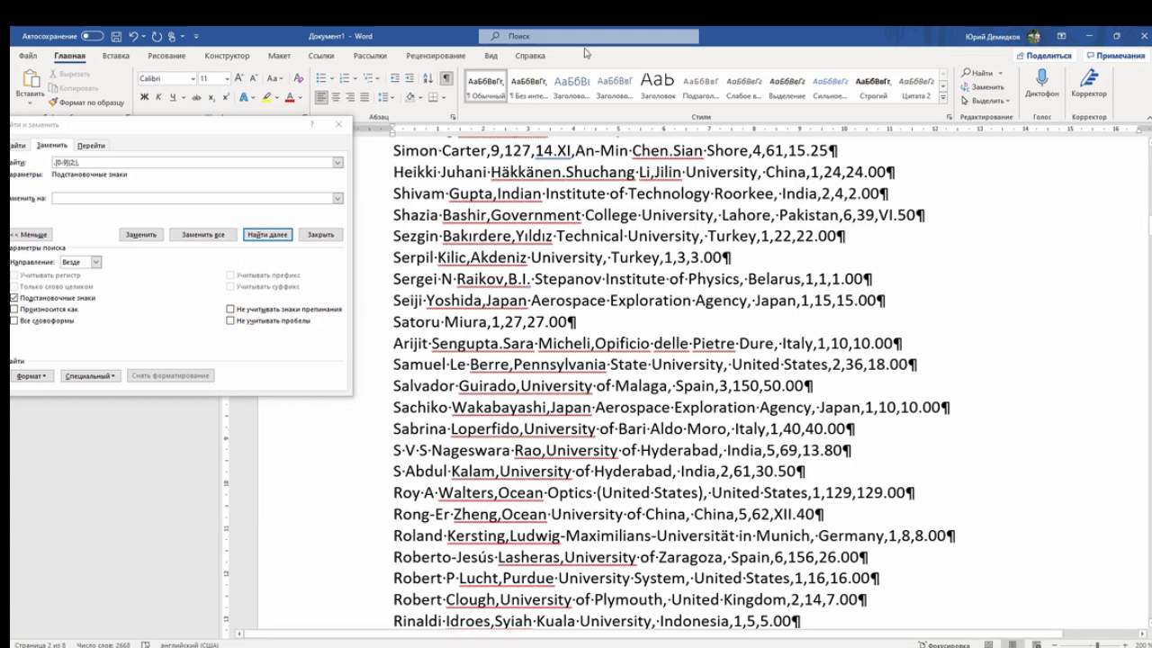
# - Break the lines after 15.38 and 17.80 so the next authors start new lines
pyautogui.click(264, 239)
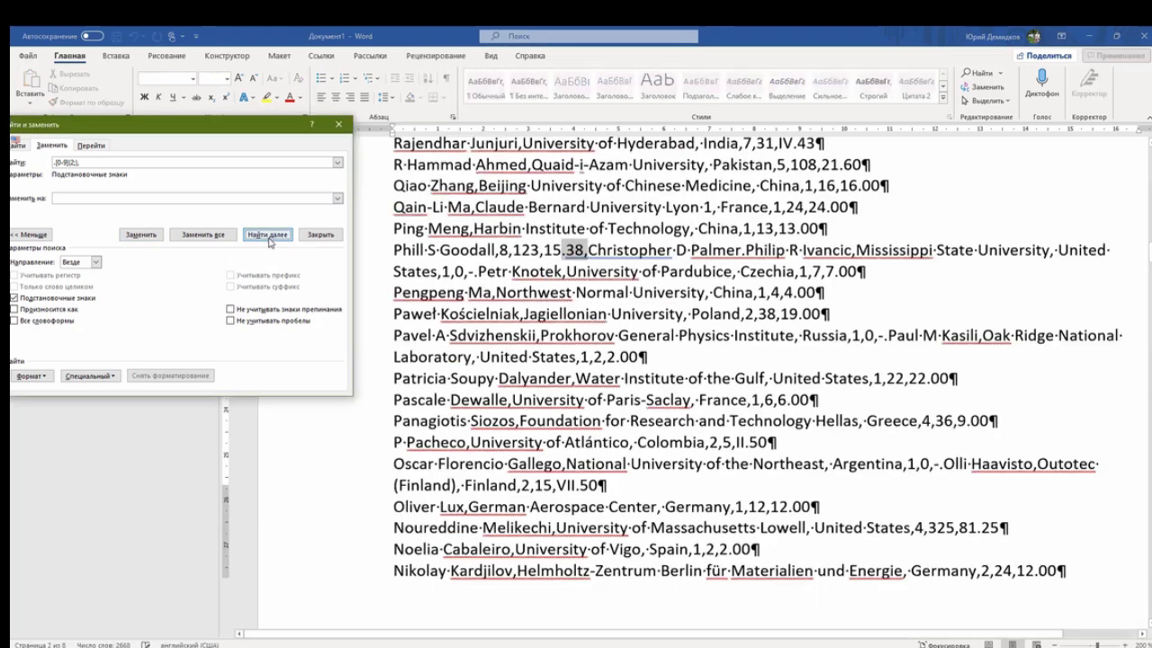
pyautogui.click(590, 151)
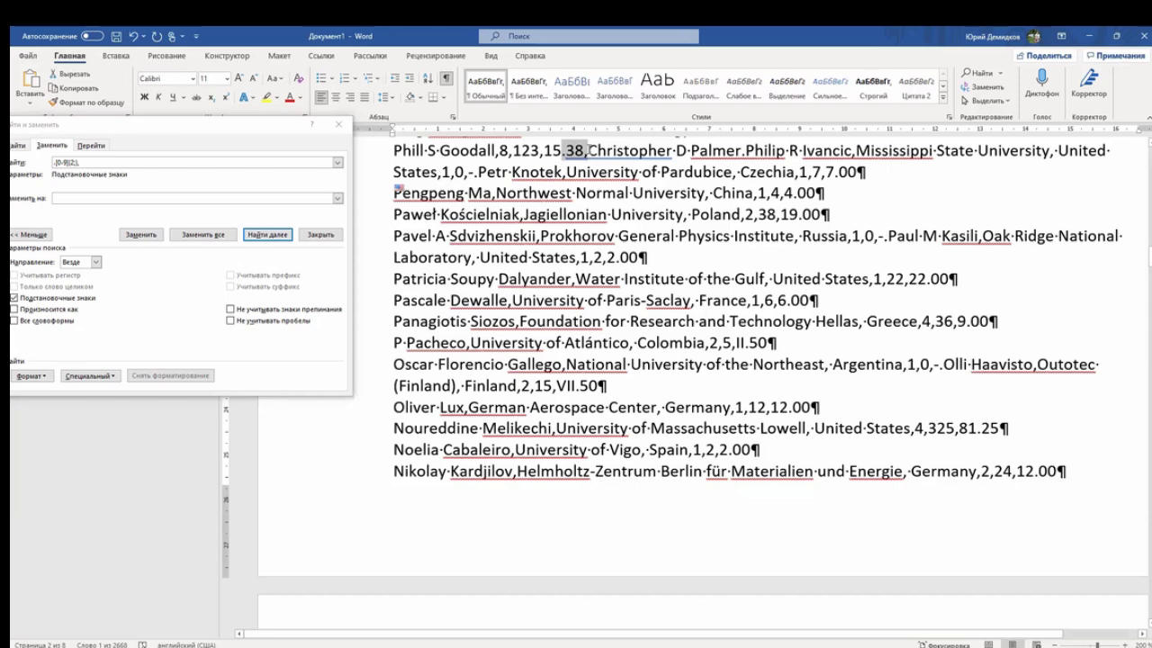
pyautogui.press('Return')
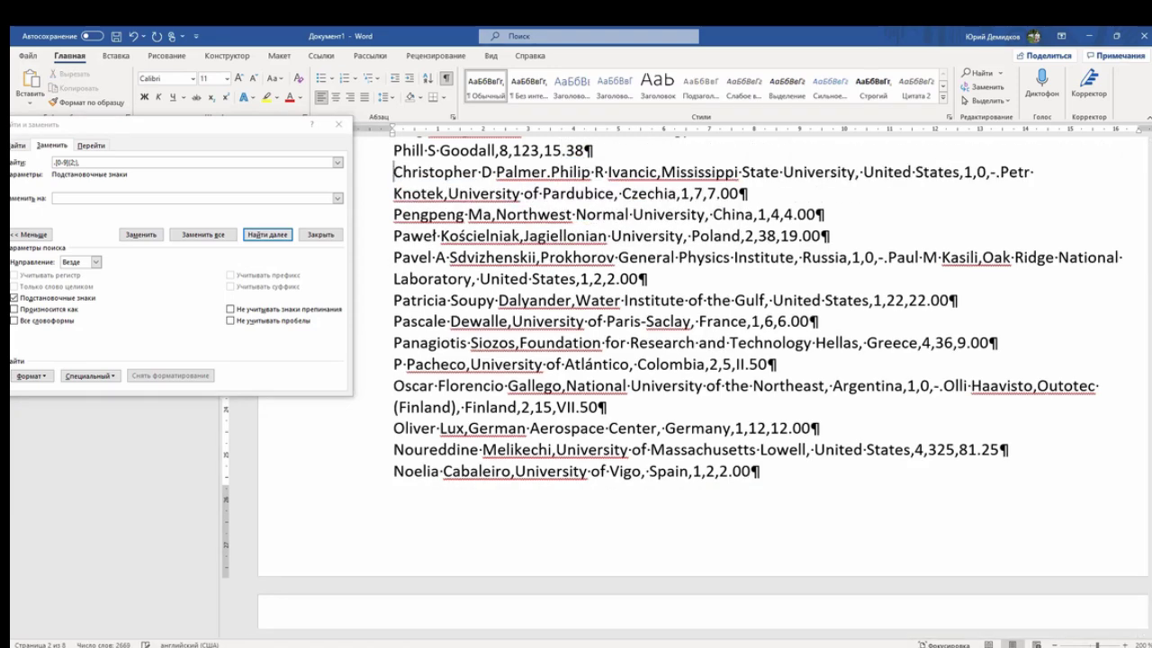
pyautogui.click(278, 238)
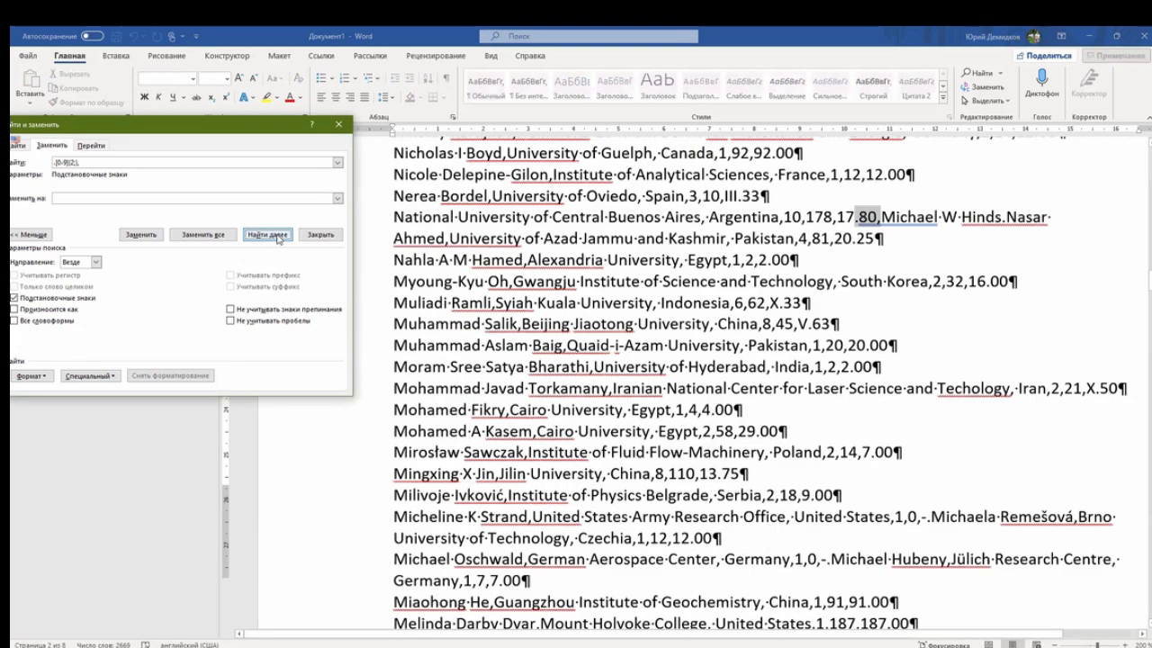
pyautogui.click(880, 151)
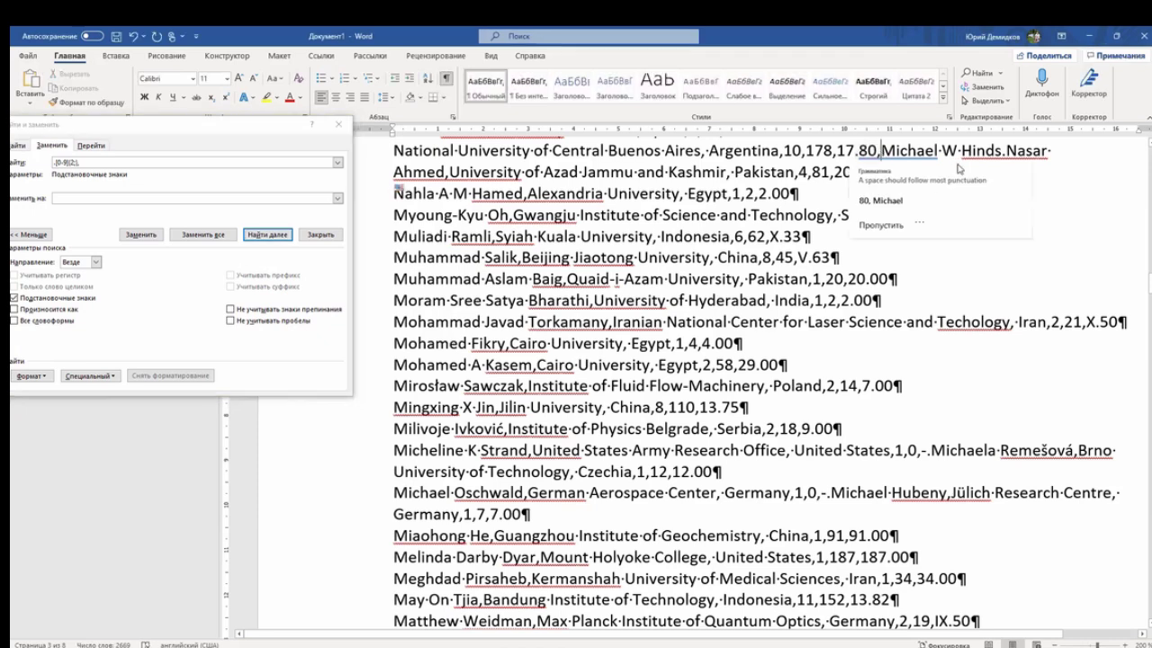
pyautogui.press('Return')
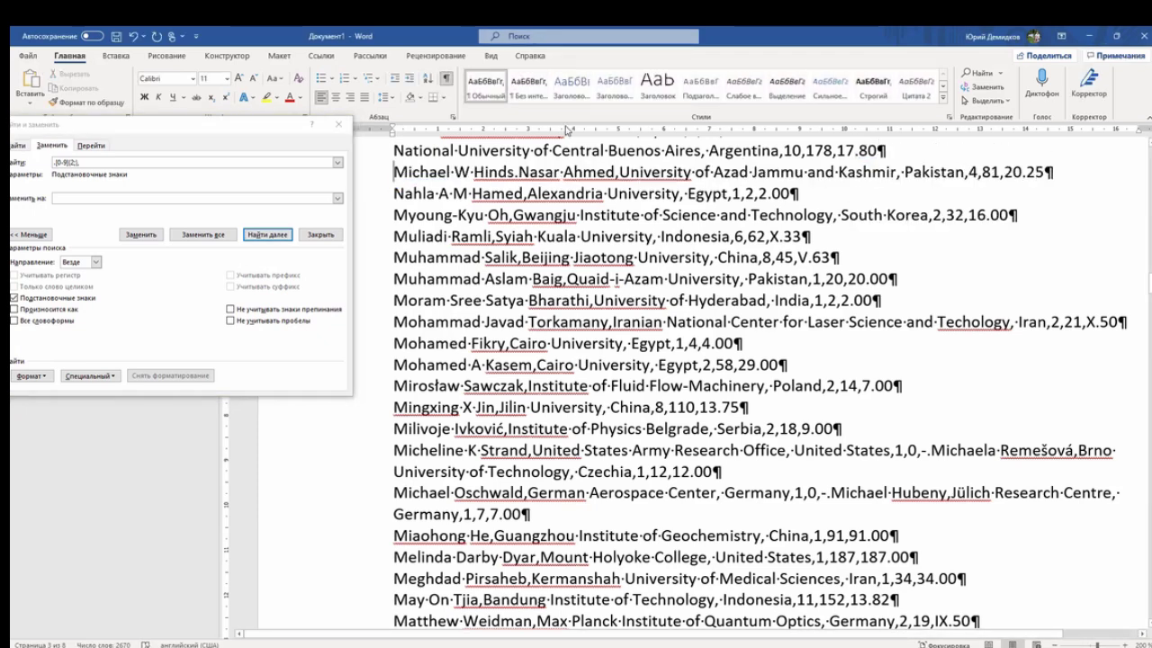
pyautogui.click(276, 235)
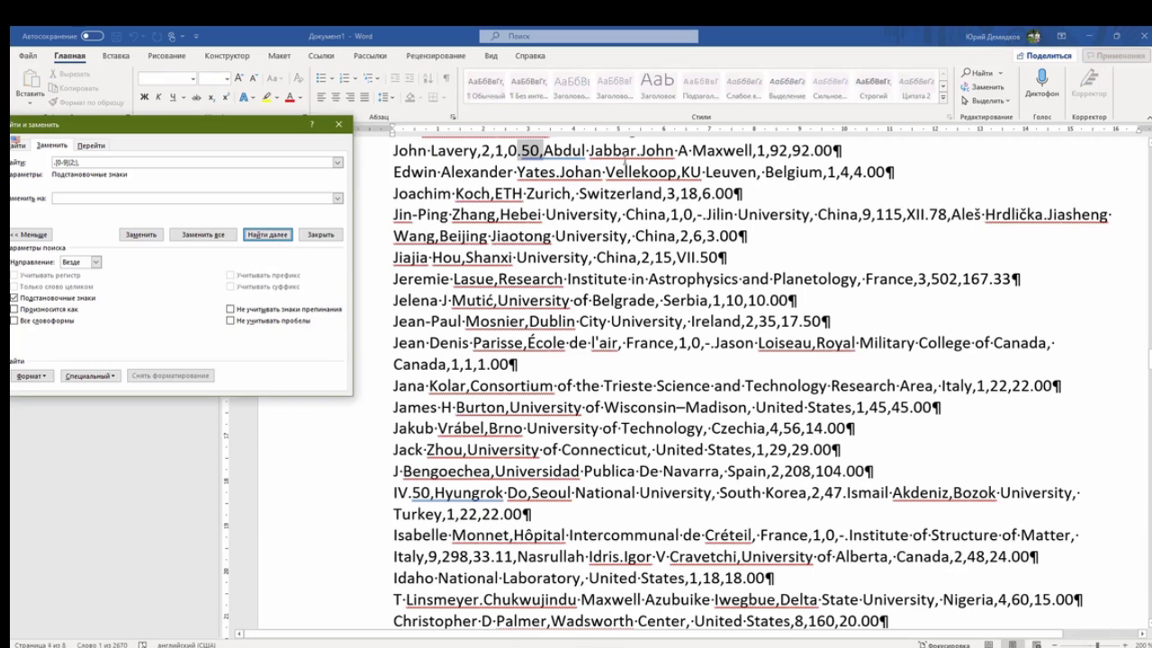
# - Split the records after 0.50 and XII.78, deleting their stray commas
pyautogui.click(544, 154)
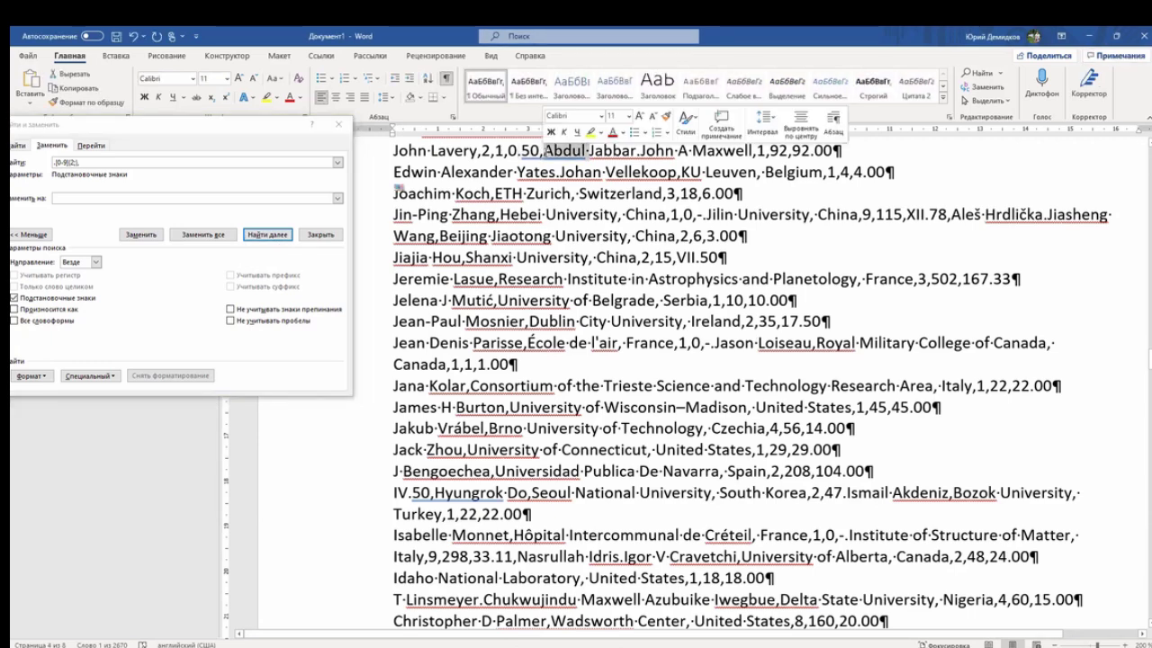
pyautogui.press('Delete')
pyautogui.press('Return')
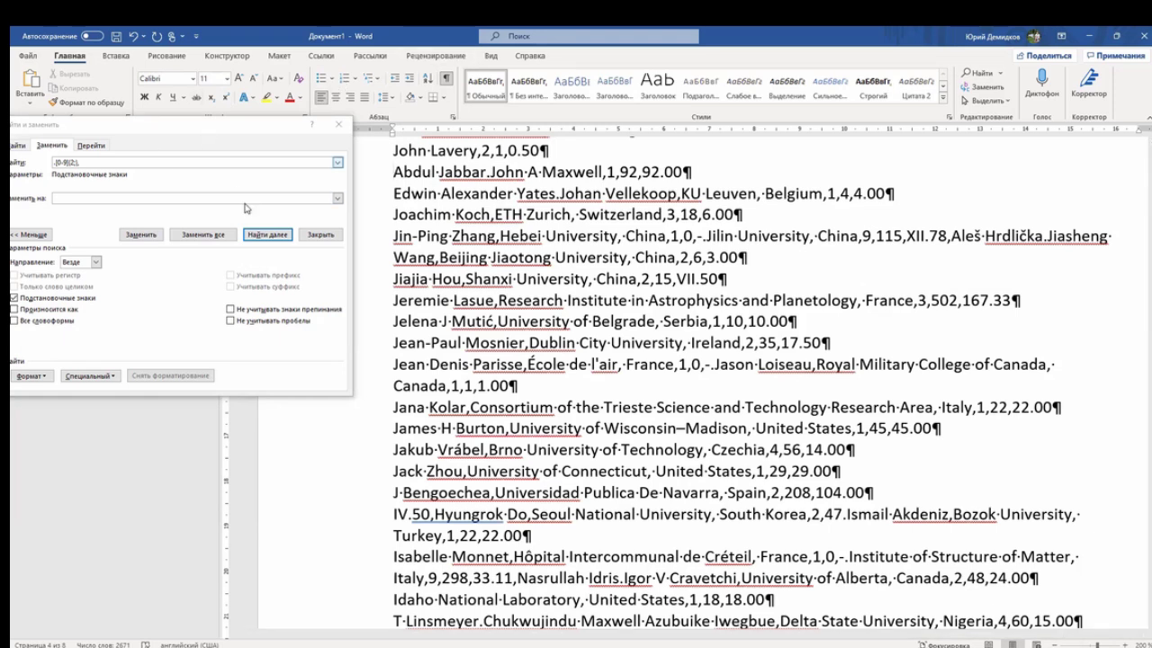
pyautogui.click(266, 234)
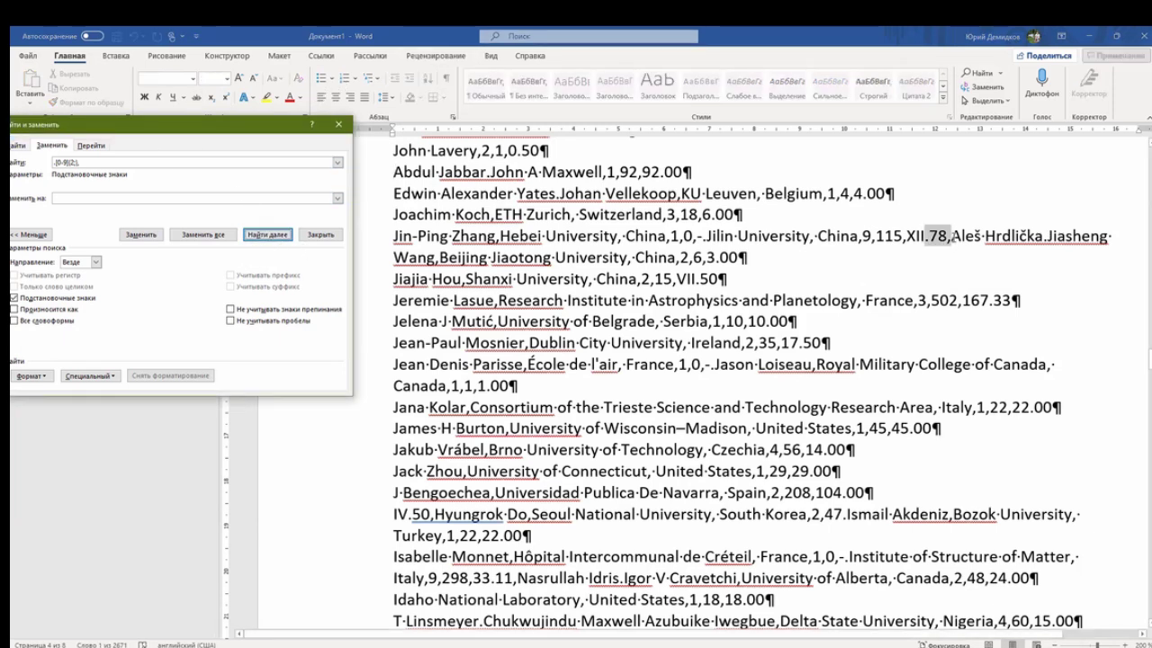
pyautogui.click(951, 235)
pyautogui.press('Delete')
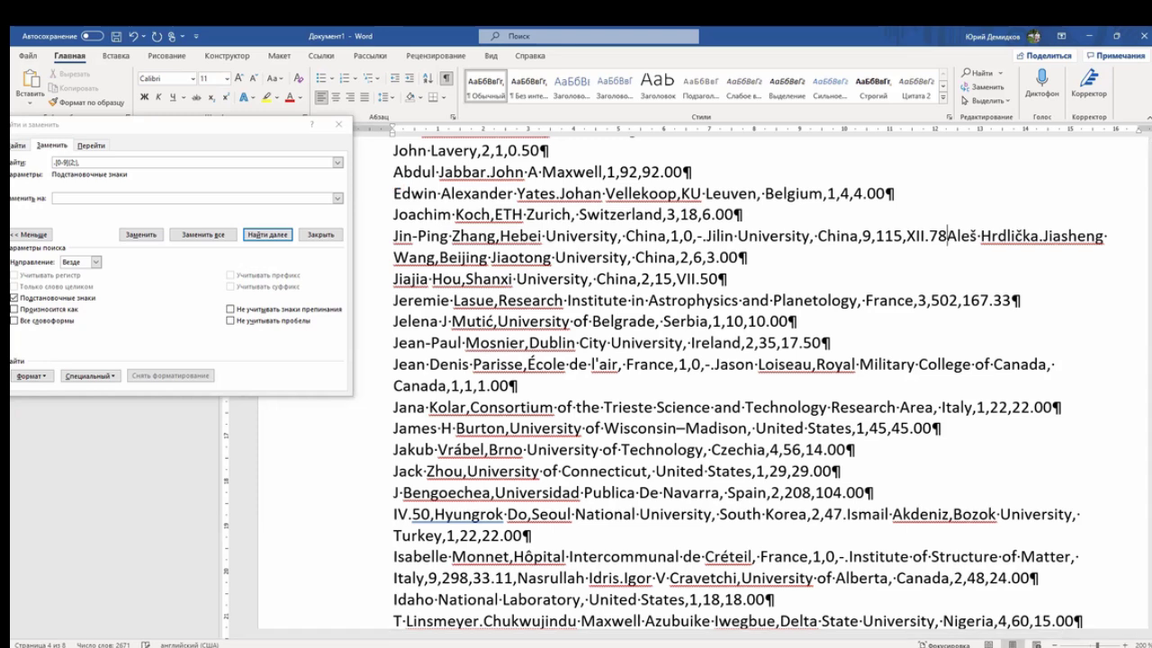
pyautogui.press('Return')
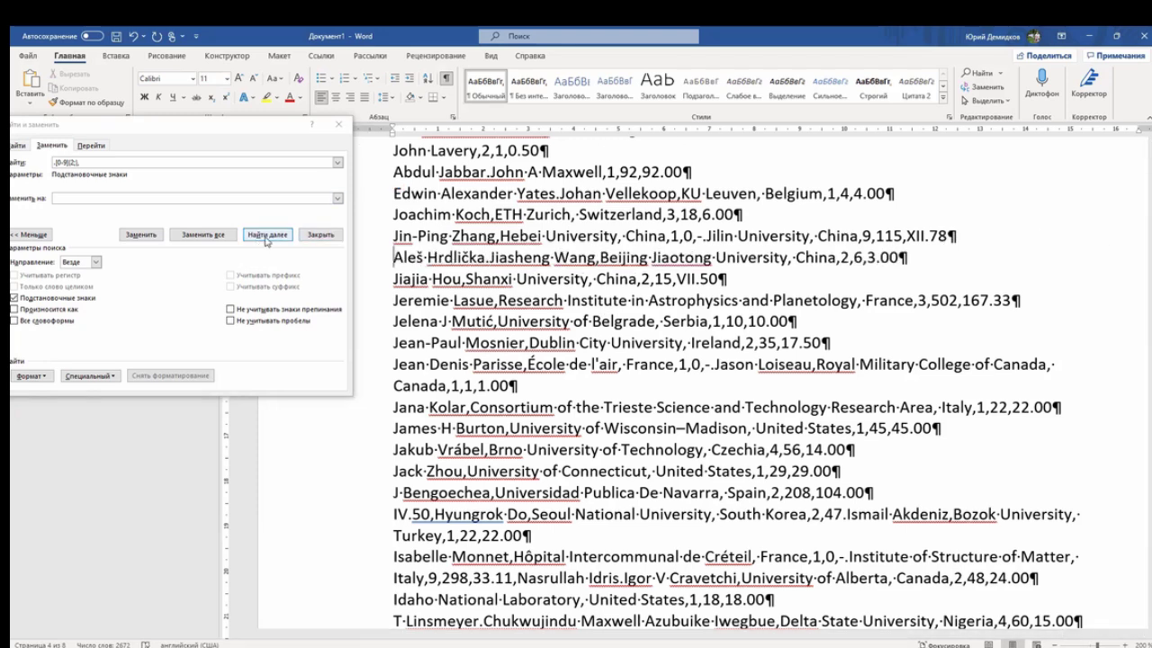
# - Split after IV.50, removing its comma, and after 33.11
pyautogui.click(267, 234)
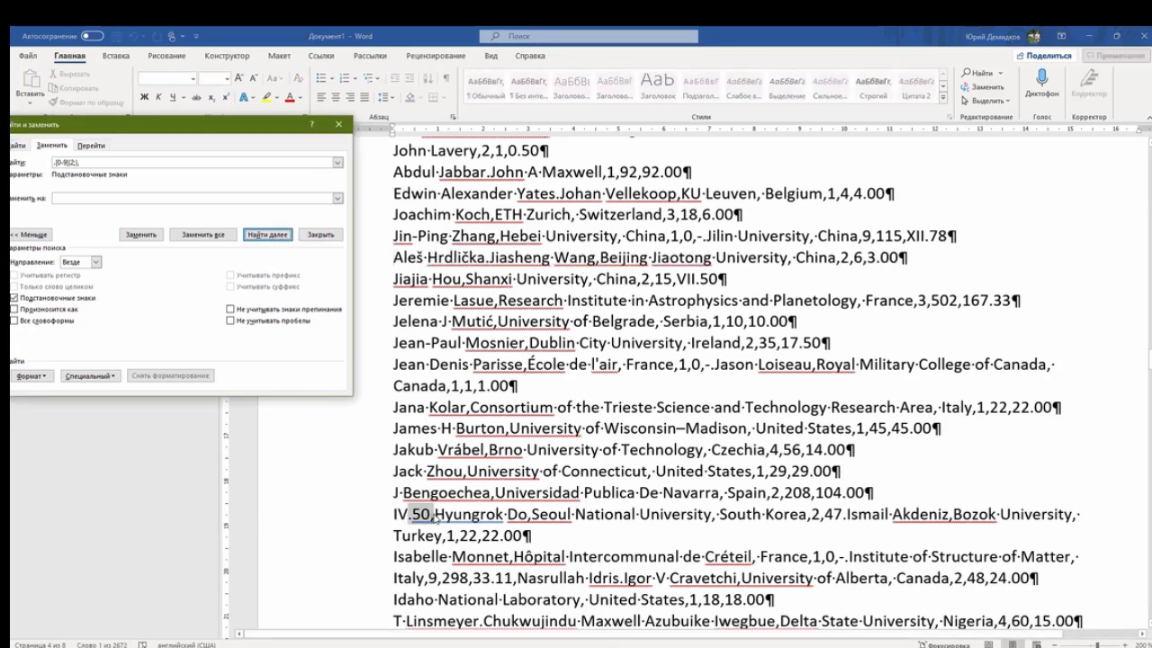
pyautogui.click(435, 516)
pyautogui.press('BackSpace')
pyautogui.press('Return')
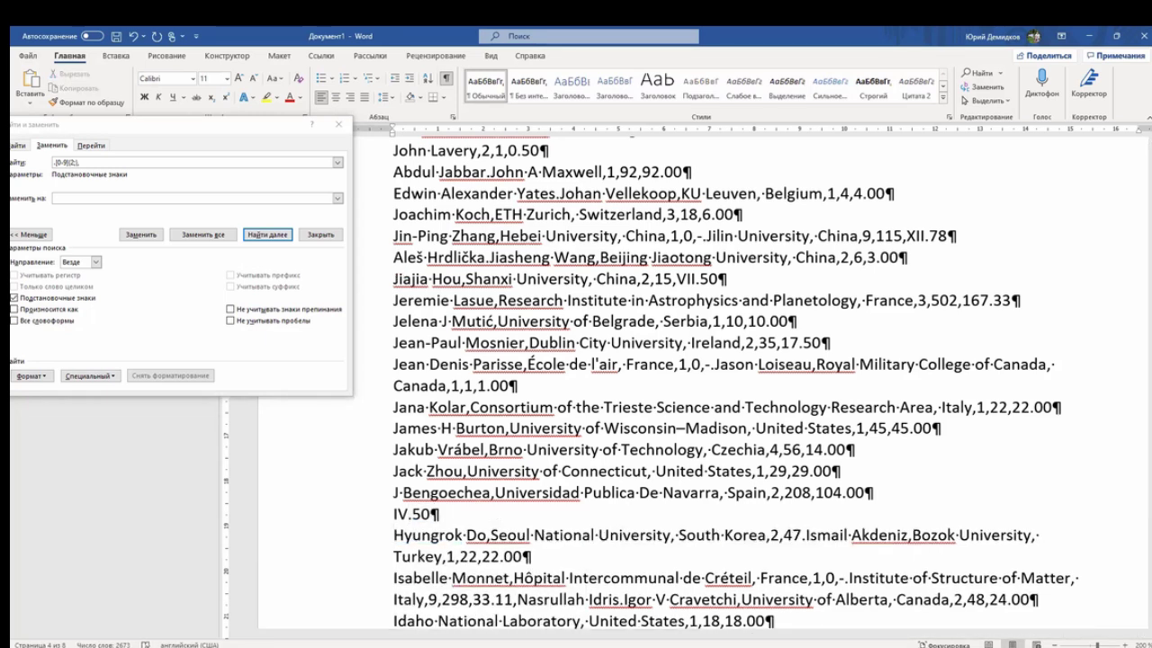
pyautogui.click(284, 237)
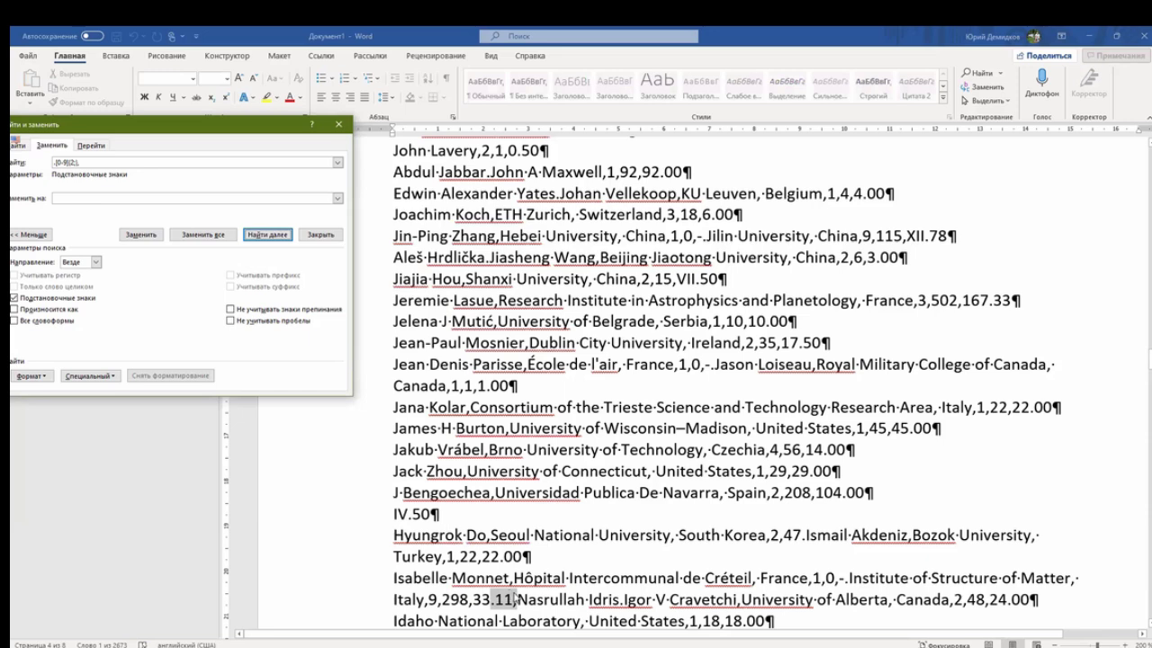
pyautogui.click(516, 599)
pyautogui.press('Return')
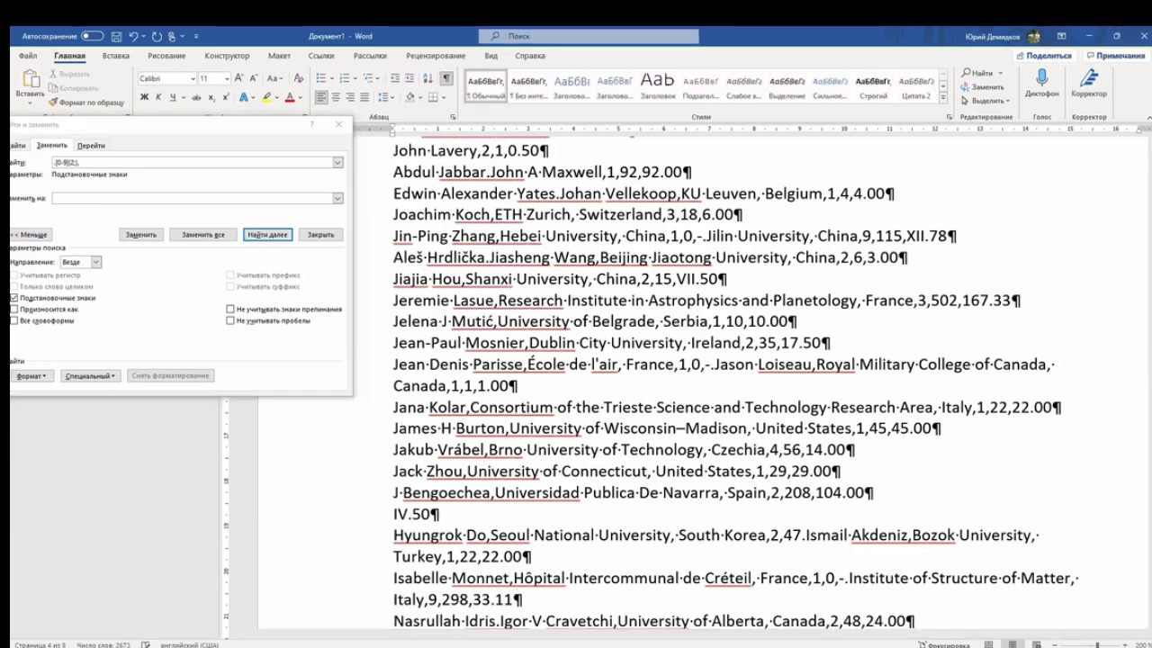
# - Start new lines after 20.63 and 14.64, deleting the stray commas
pyautogui.click(279, 236)
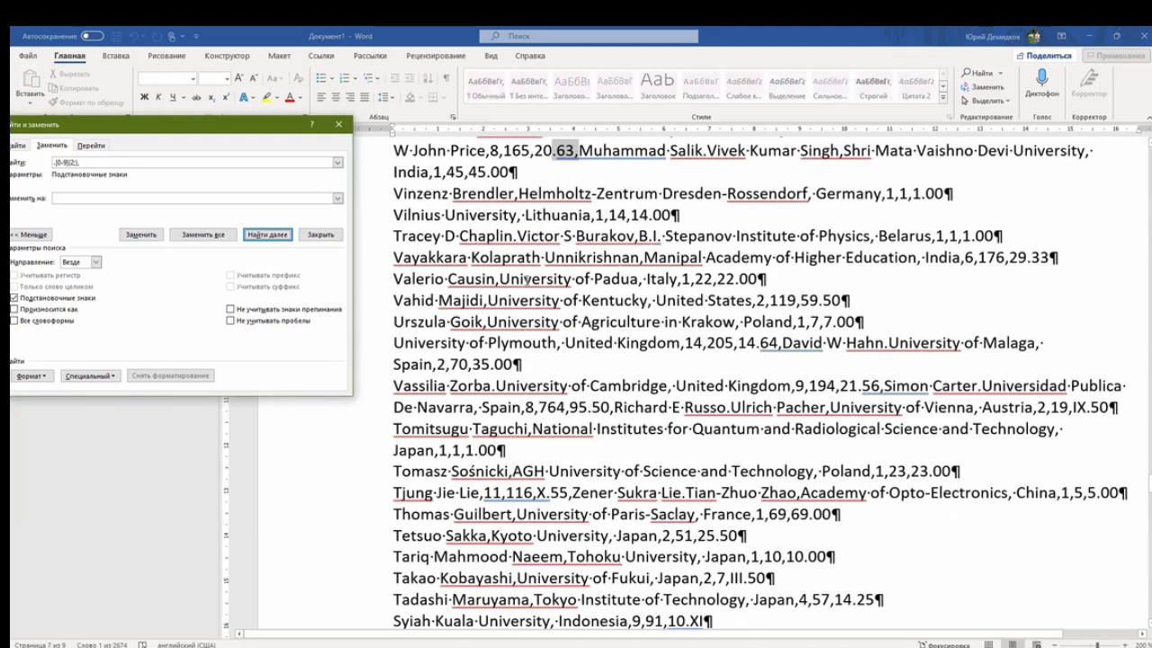
pyautogui.click(579, 152)
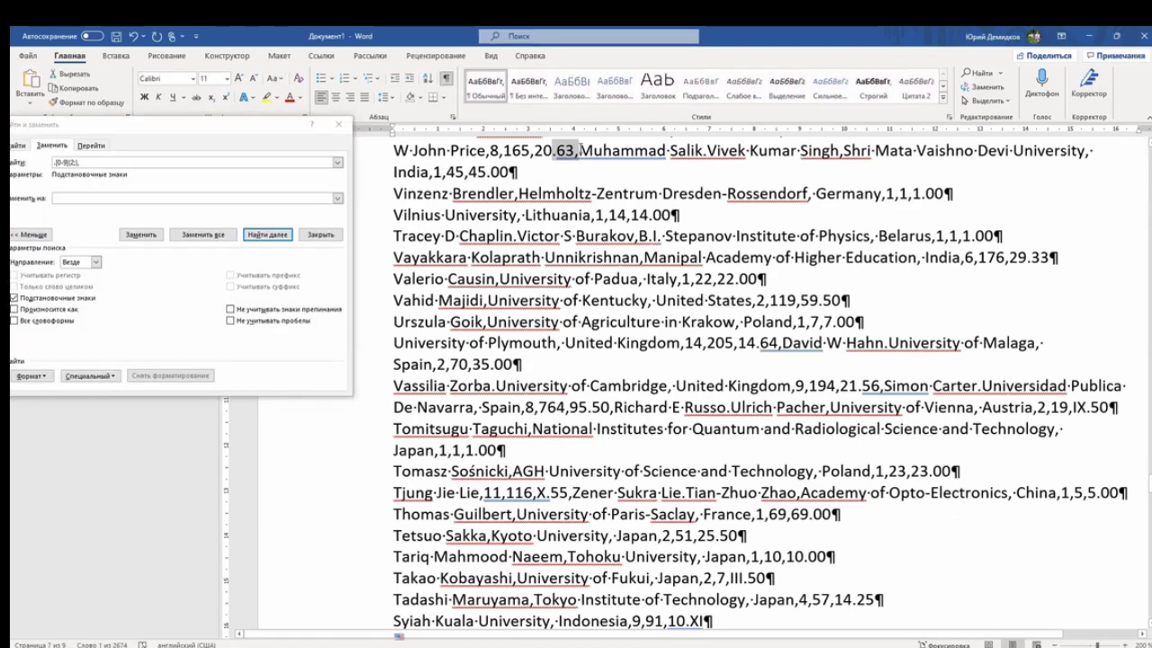
pyautogui.press('BackSpace')
pyautogui.press('Return')
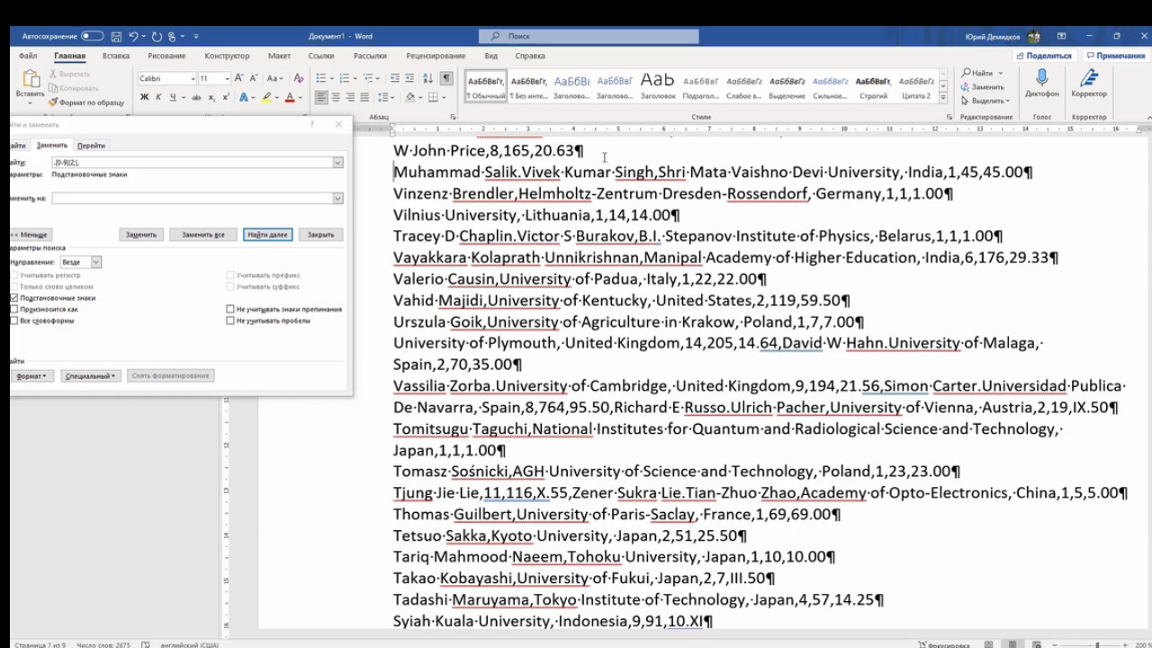
pyautogui.click(279, 236)
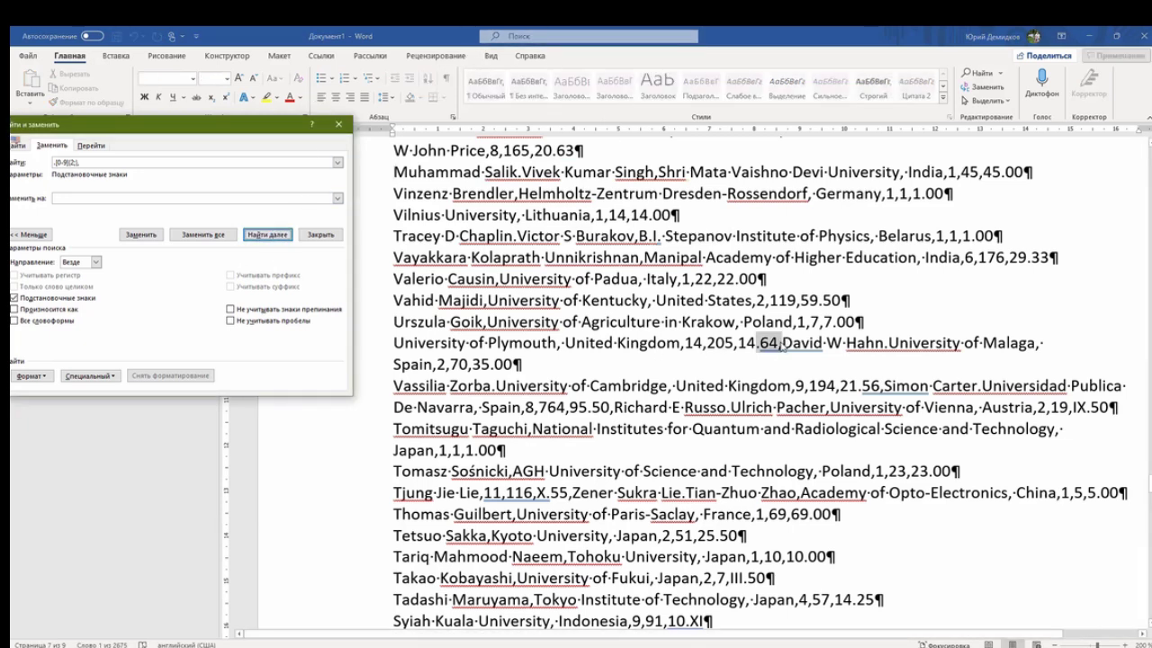
pyautogui.click(779, 343)
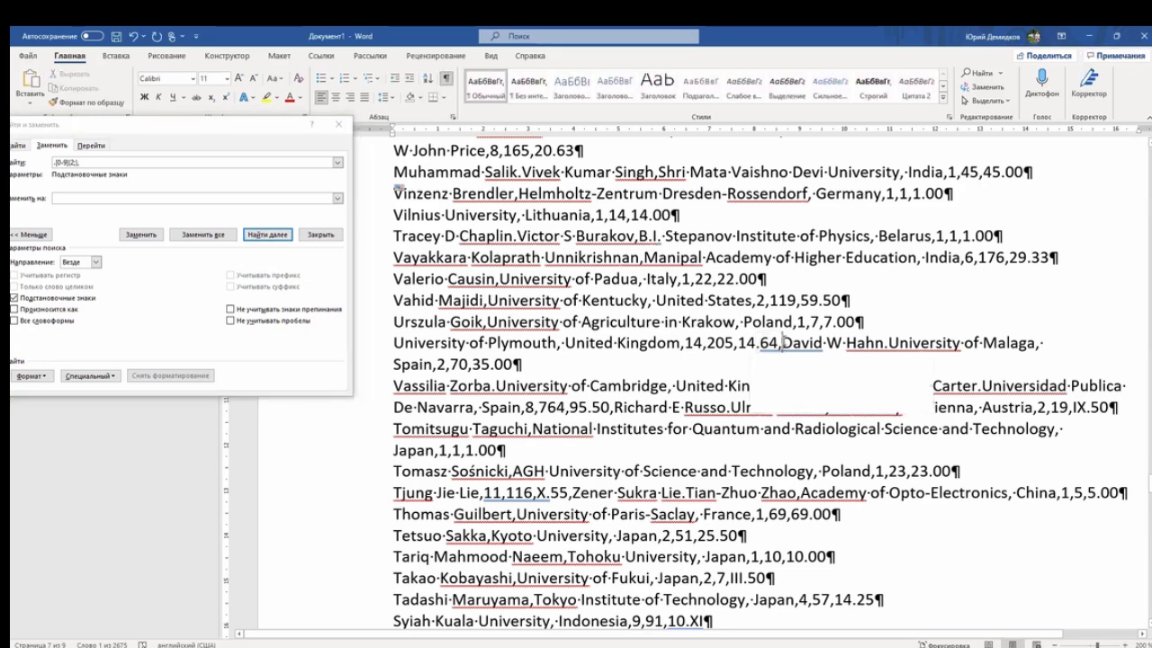
pyautogui.press('Delete')
pyautogui.press('Return')
# - Split the records after 21.56 and 95.50, removing their stray commas
pyautogui.click(879, 407)
pyautogui.press('Delete')
pyautogui.press('Return')
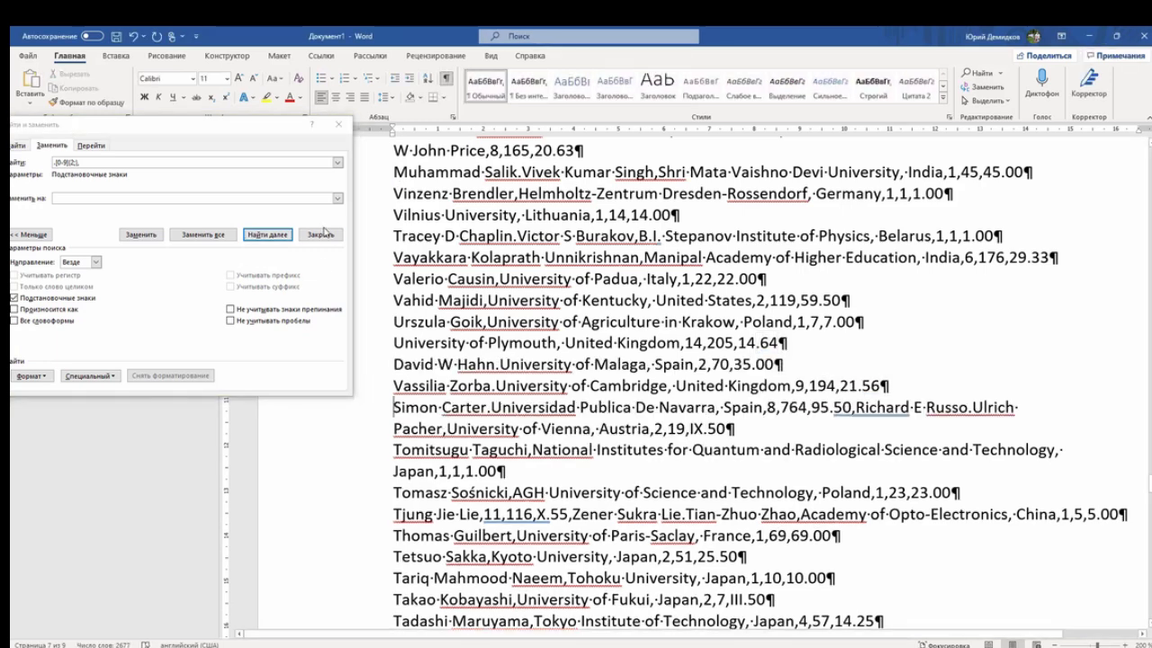
pyautogui.click(264, 235)
pyautogui.click(264, 236)
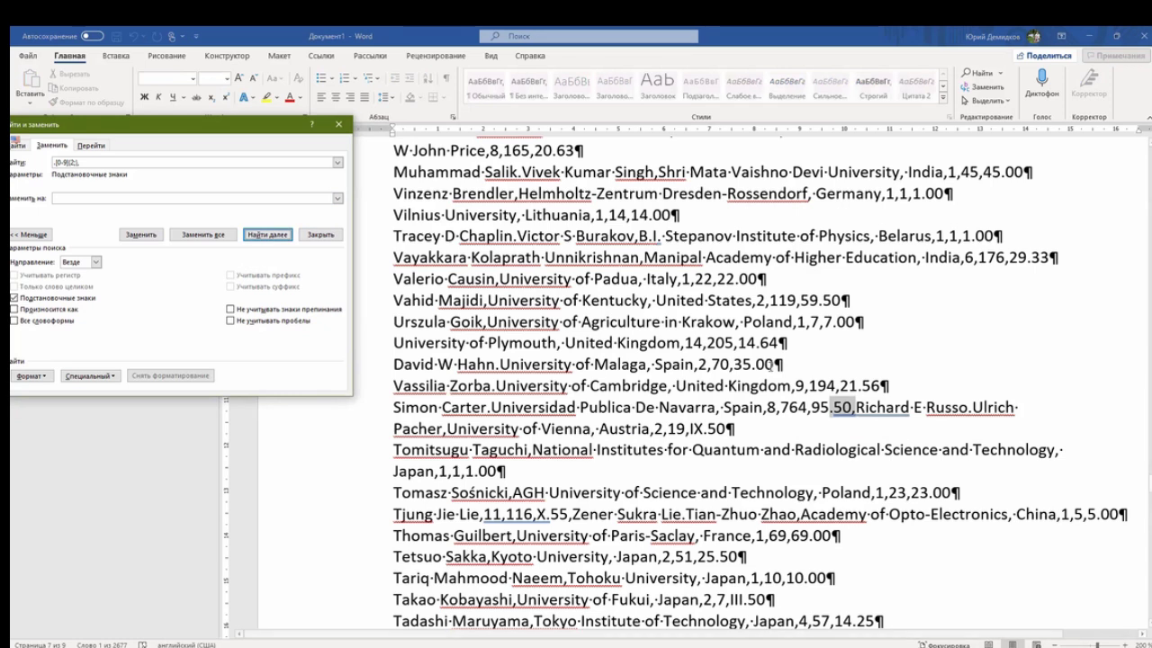
pyautogui.click(856, 407)
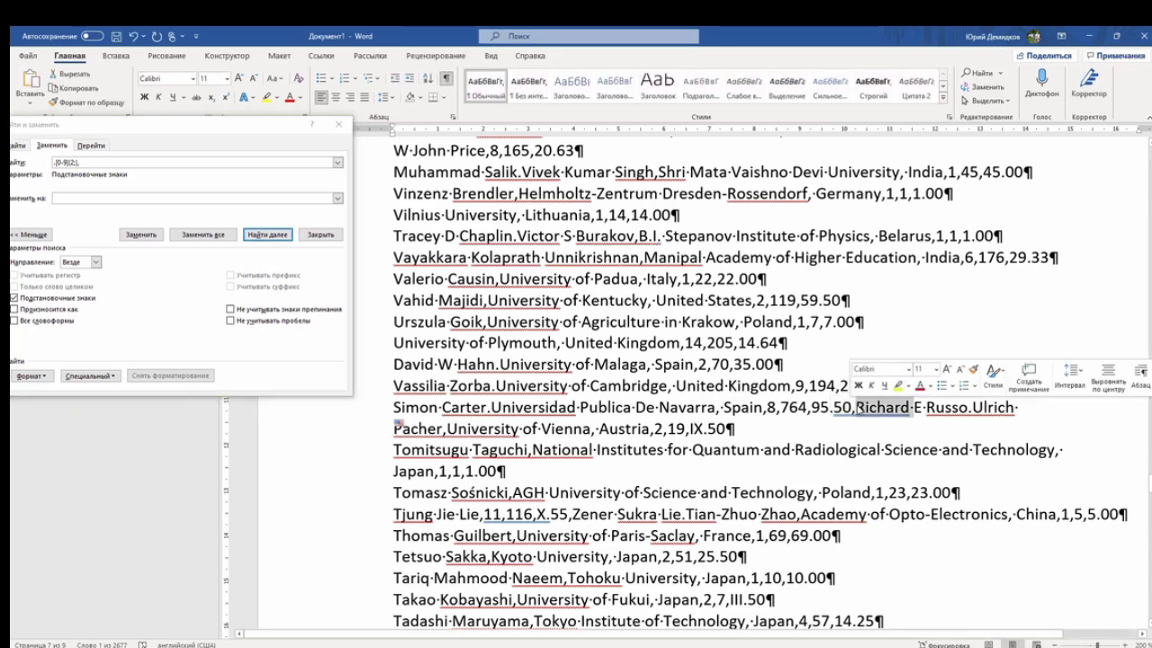
pyautogui.press('BackSpace')
pyautogui.press('Return')
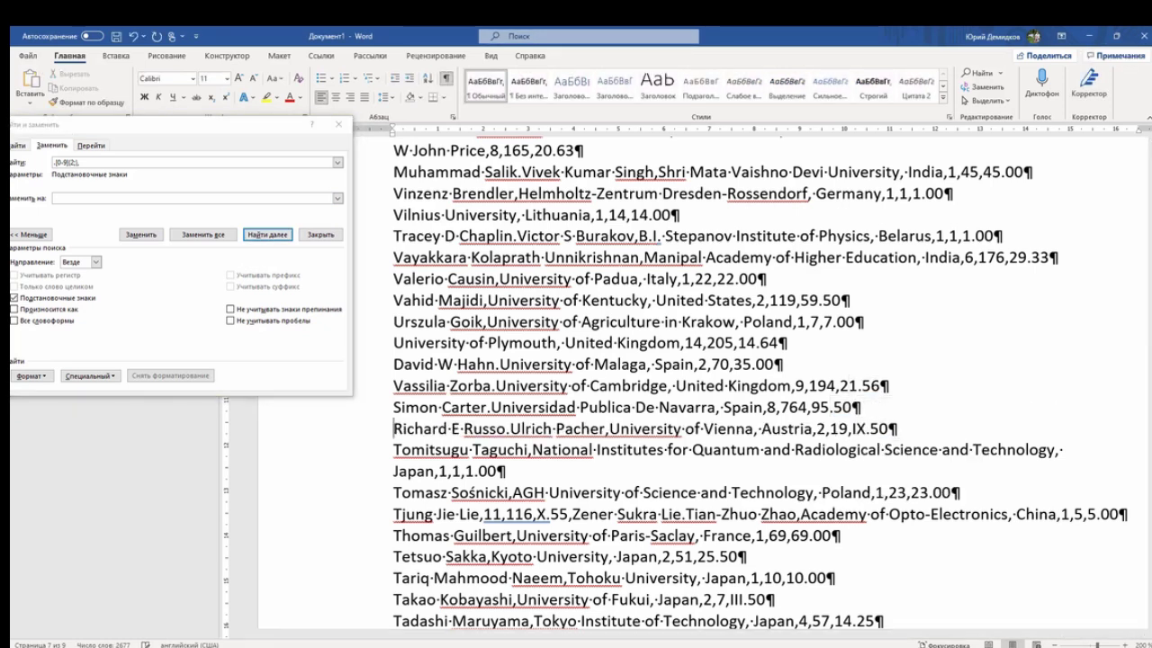
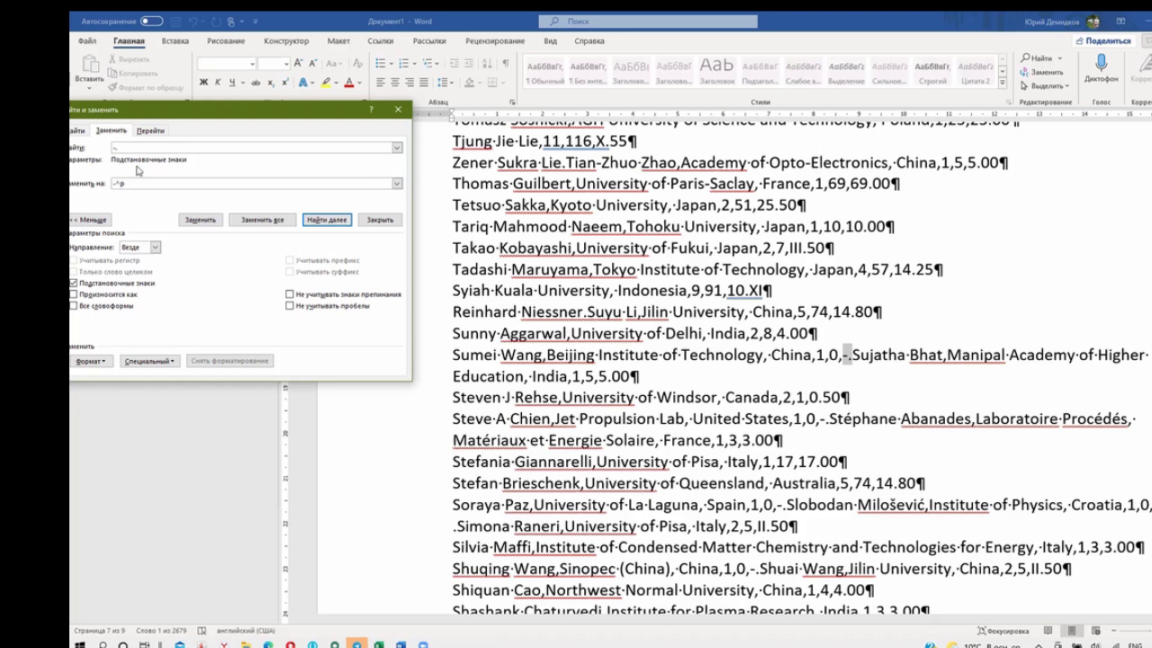
# - Replace every '-.' match with '-^p' so each run-together author entry starts a new line
pyautogui.click(202, 220)
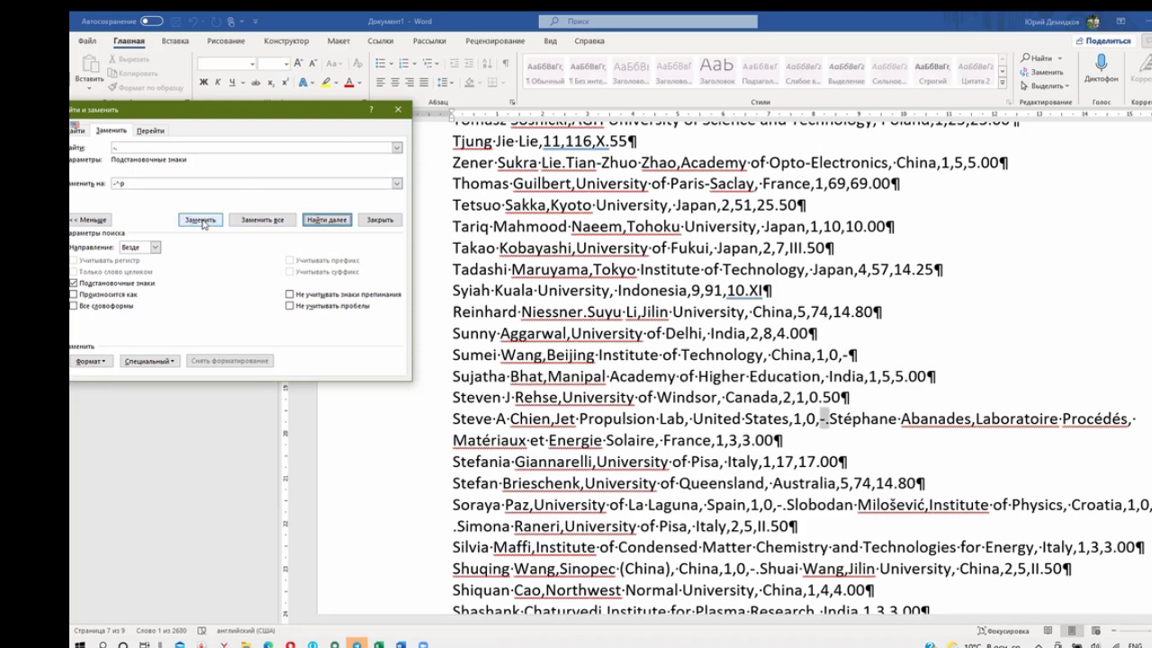
pyautogui.click(202, 221)
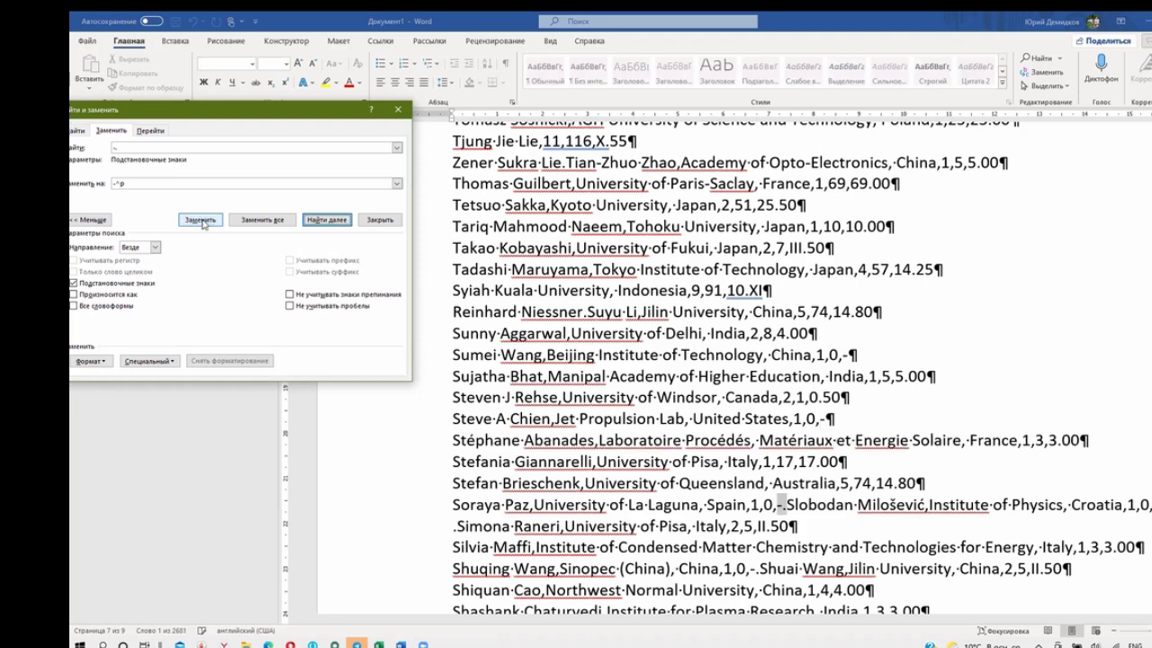
pyautogui.click(202, 220)
pyautogui.click(202, 221)
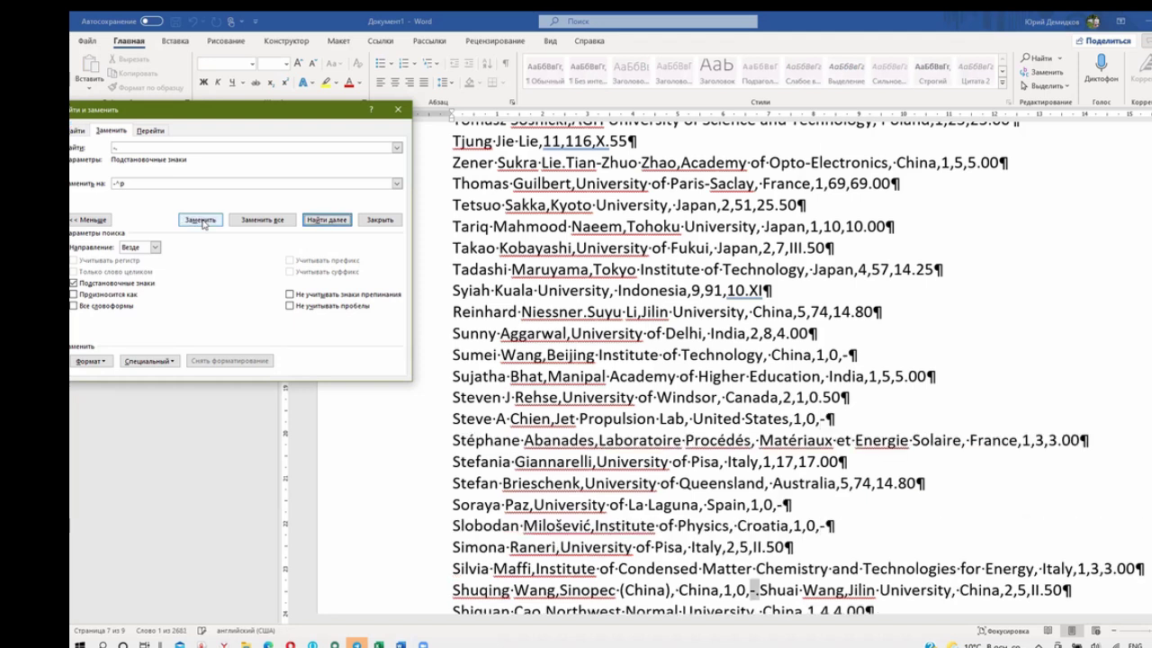
pyautogui.click(202, 221)
pyautogui.click(202, 220)
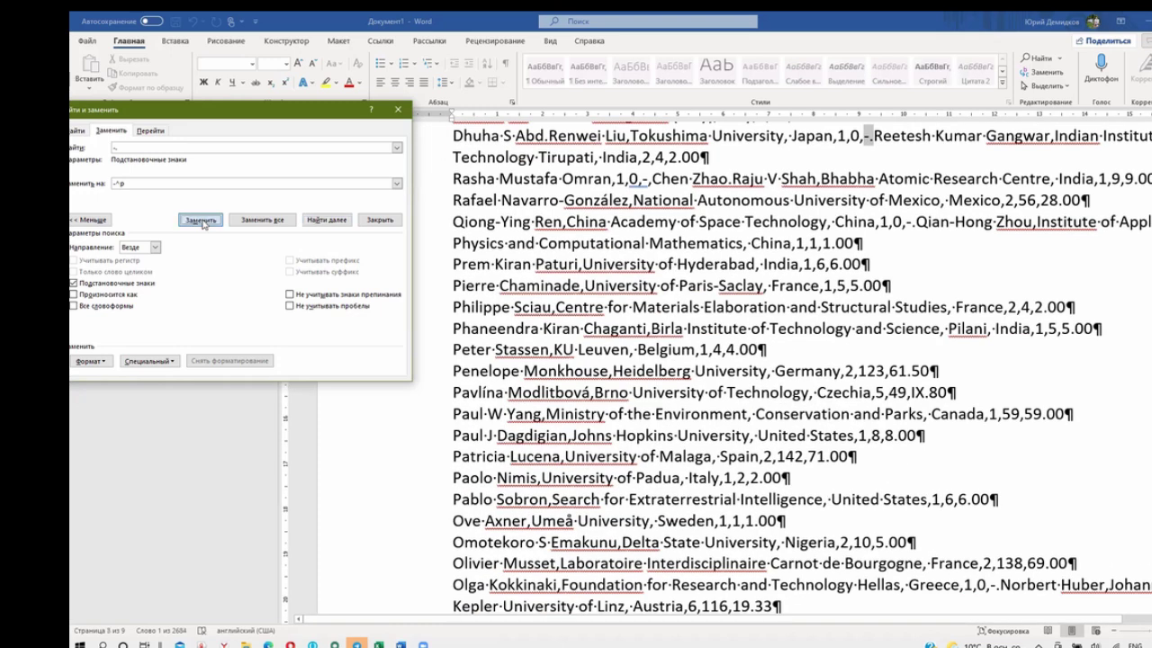
pyautogui.click(202, 221)
pyautogui.click(202, 221)
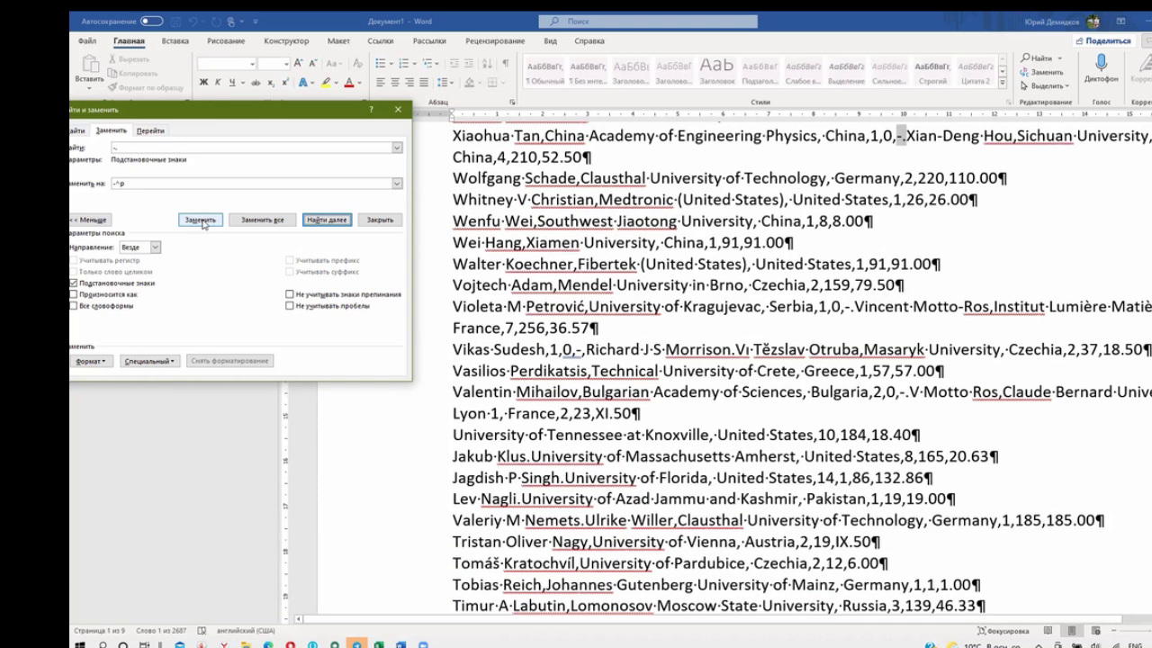
pyautogui.click(202, 221)
pyautogui.click(201, 220)
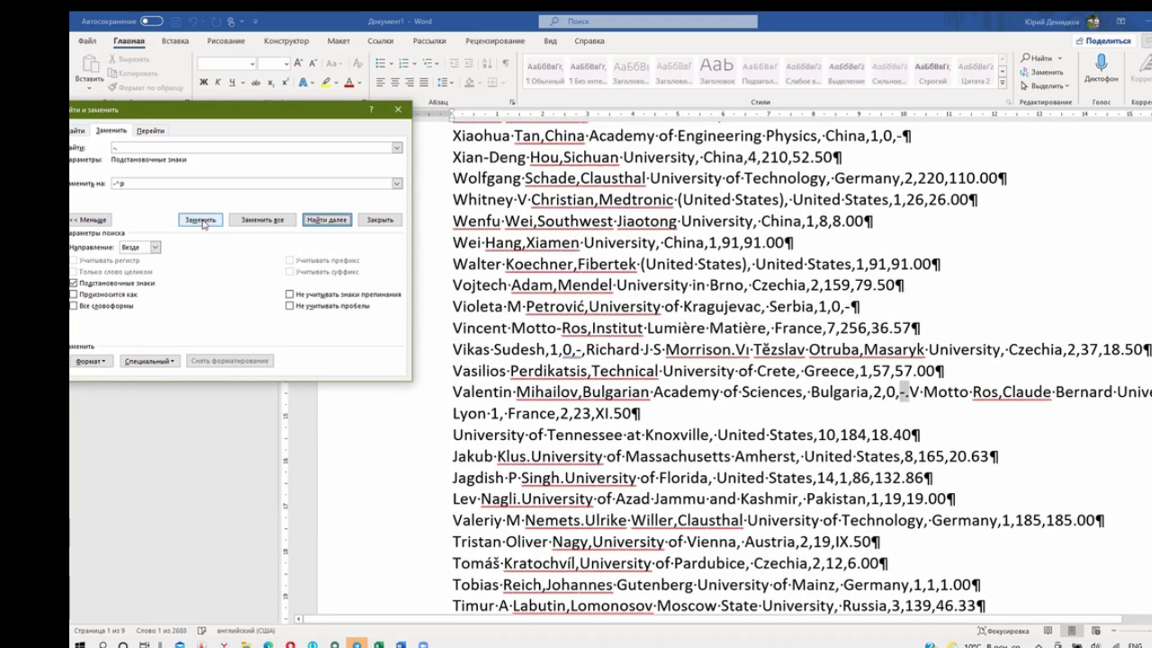
pyautogui.click(202, 221)
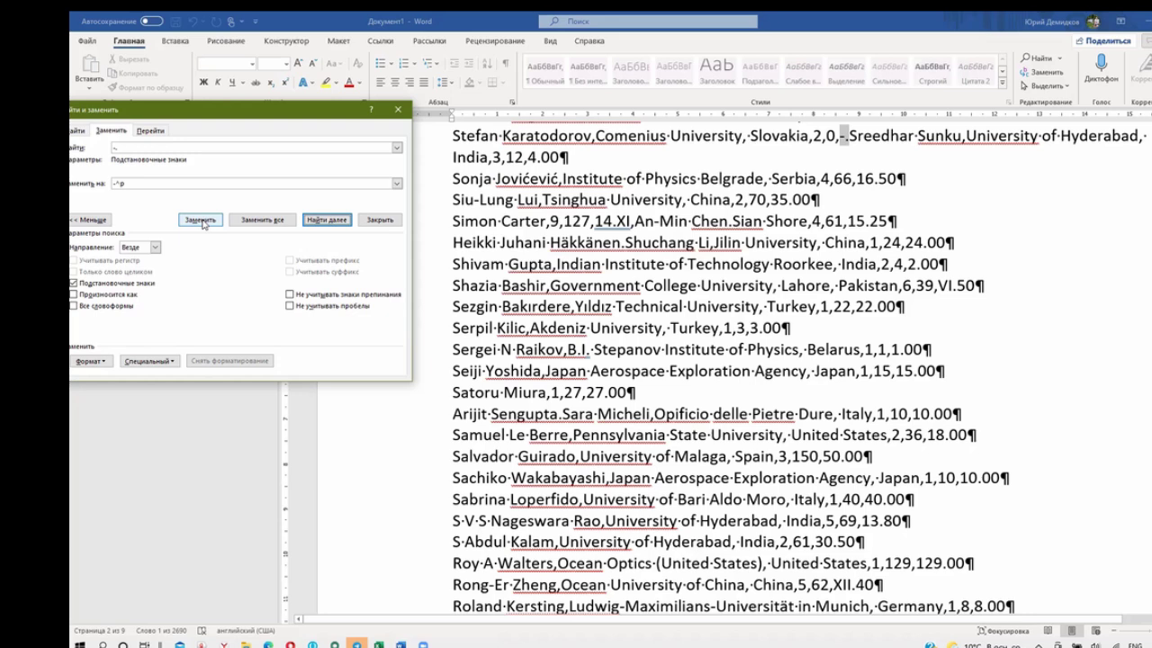
pyautogui.click(201, 221)
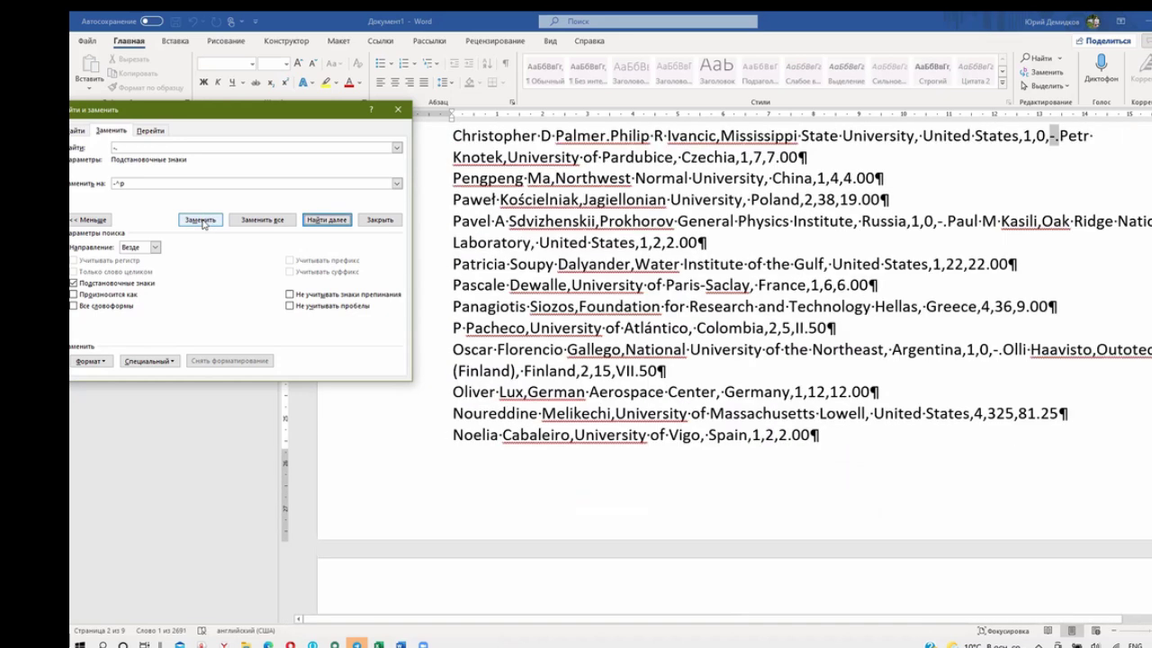
pyautogui.click(202, 221)
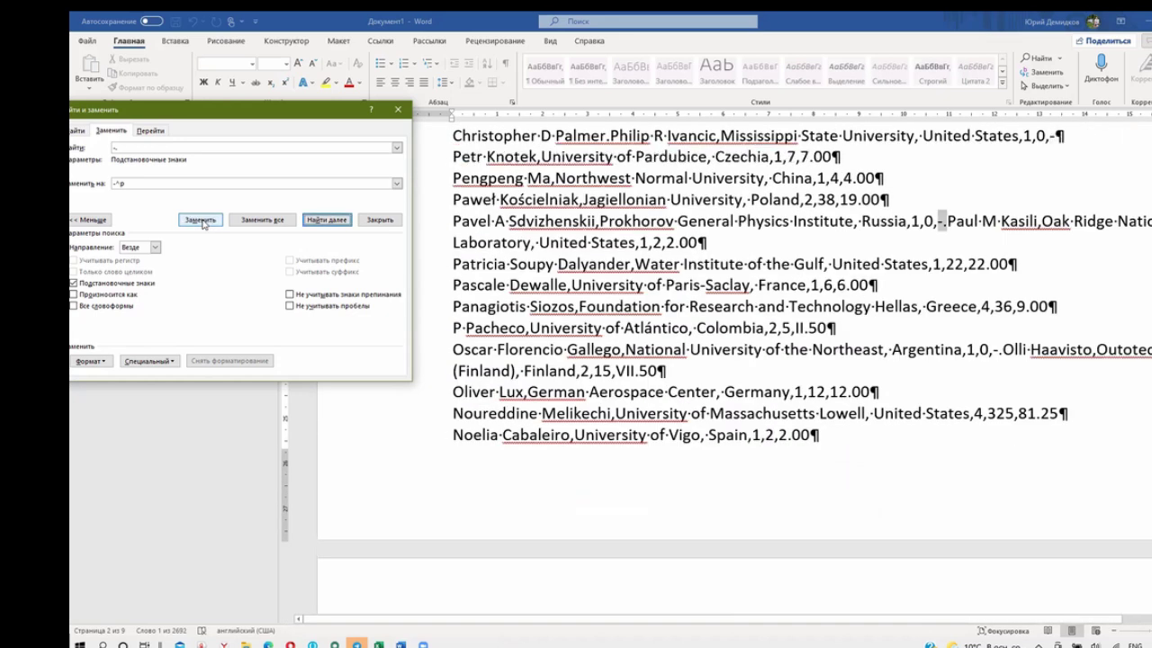
pyautogui.click(202, 220)
pyautogui.click(202, 220)
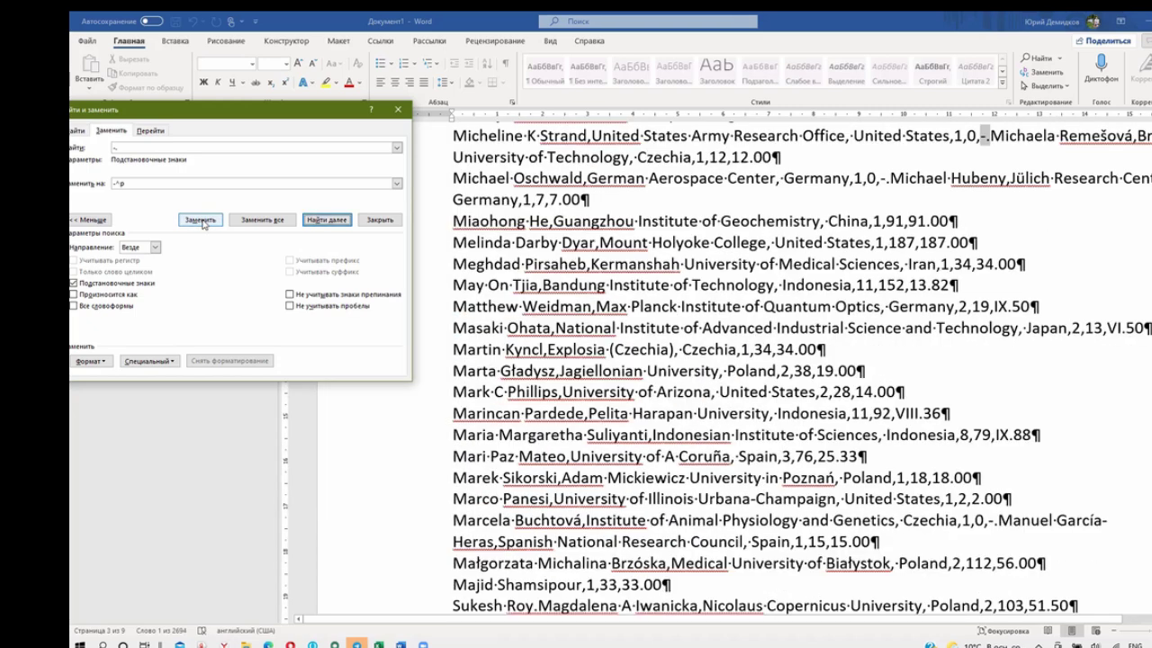
pyautogui.click(202, 221)
pyautogui.click(202, 220)
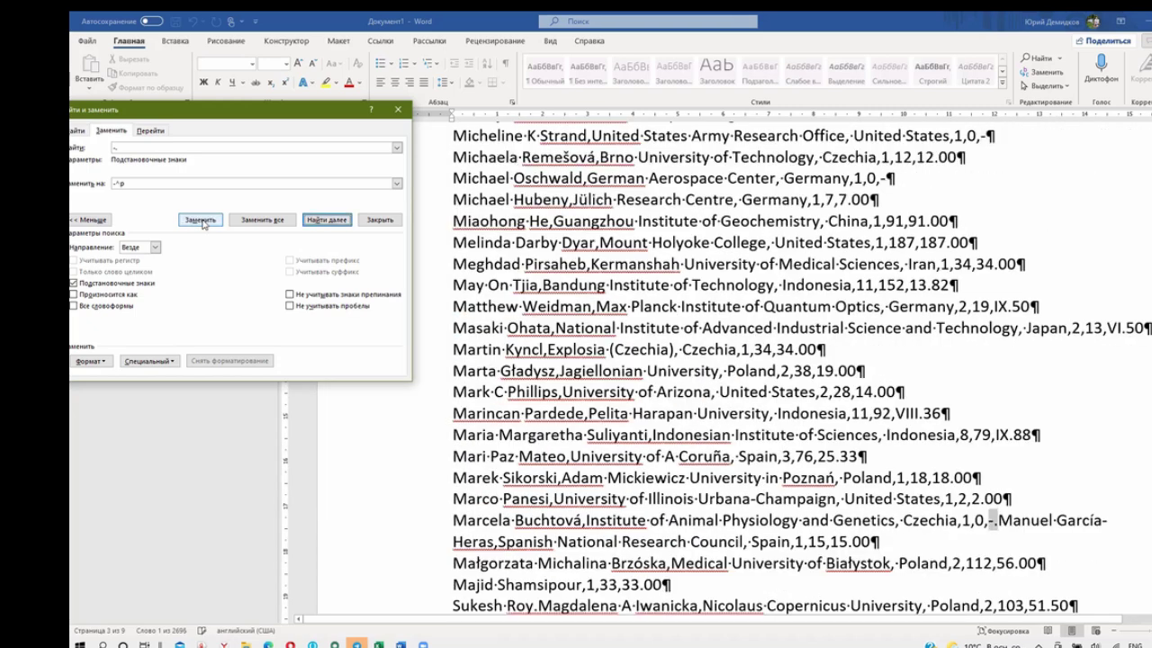
pyautogui.click(202, 220)
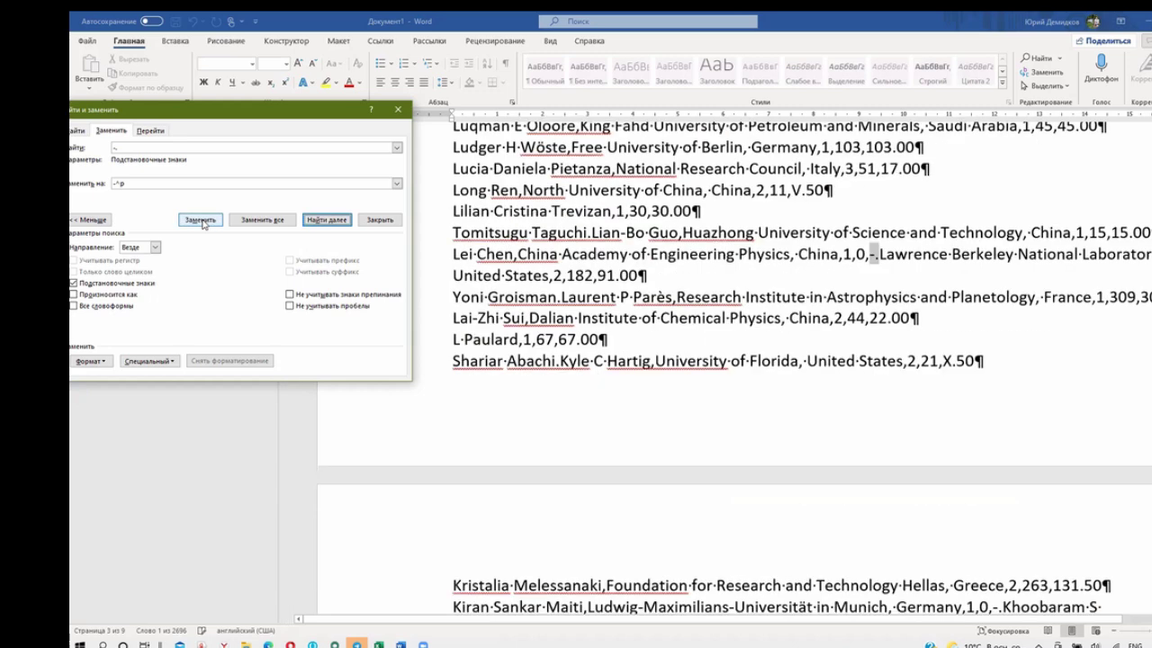
pyautogui.click(202, 221)
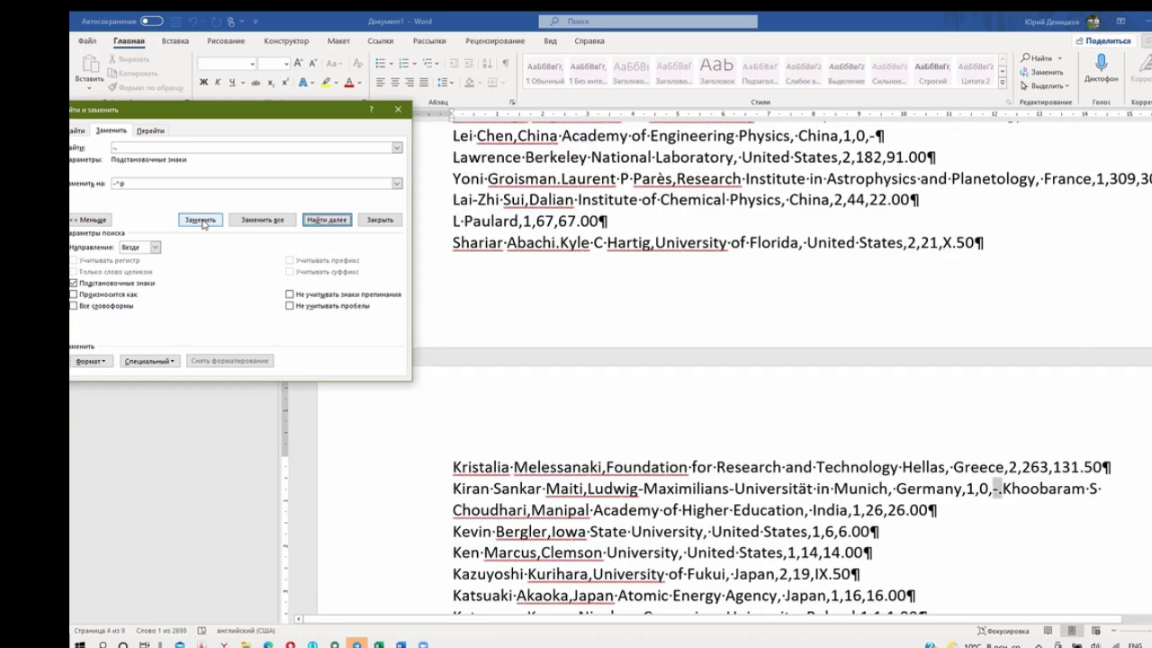
pyautogui.click(202, 220)
pyautogui.click(201, 220)
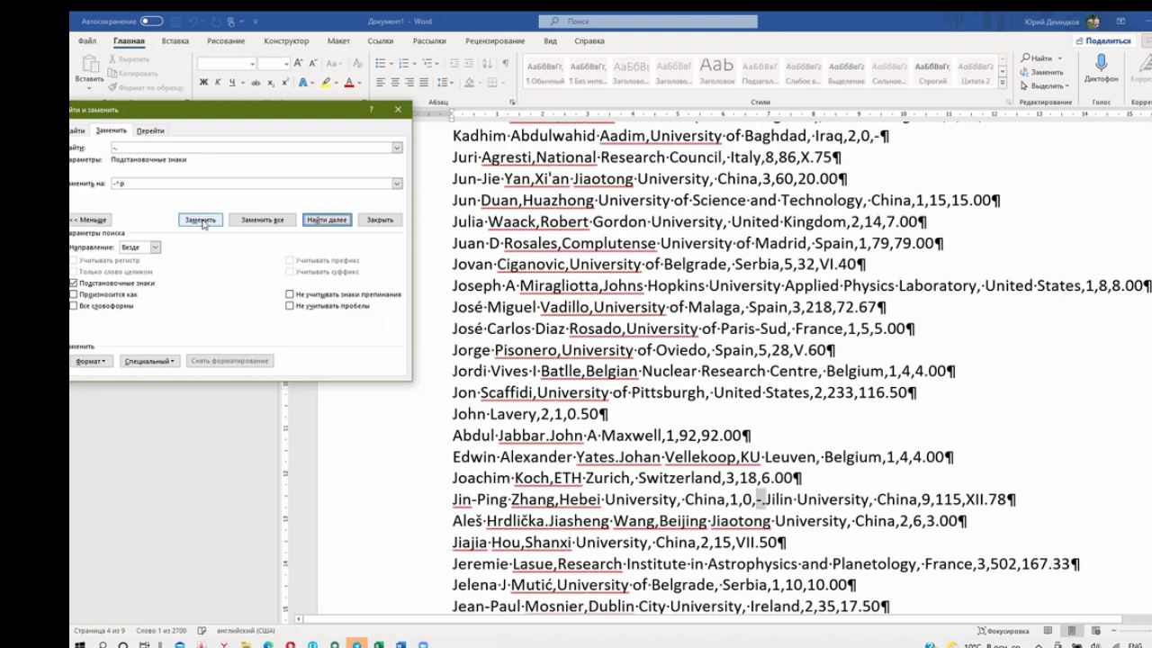
pyautogui.click(202, 220)
pyautogui.click(203, 221)
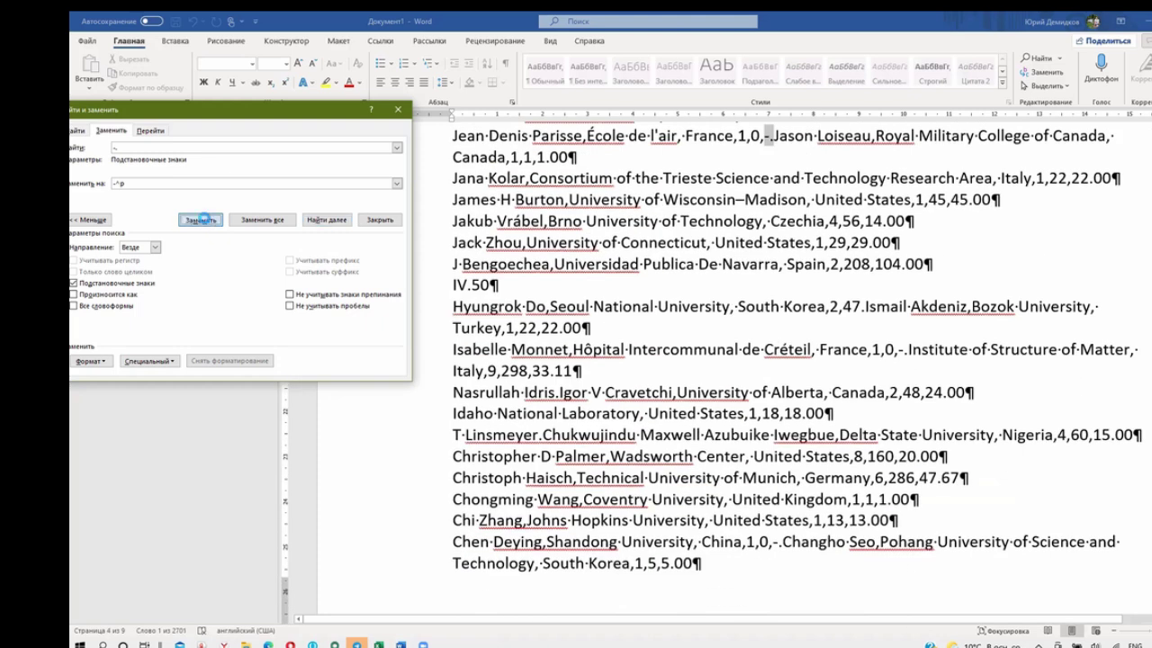
pyautogui.click(203, 220)
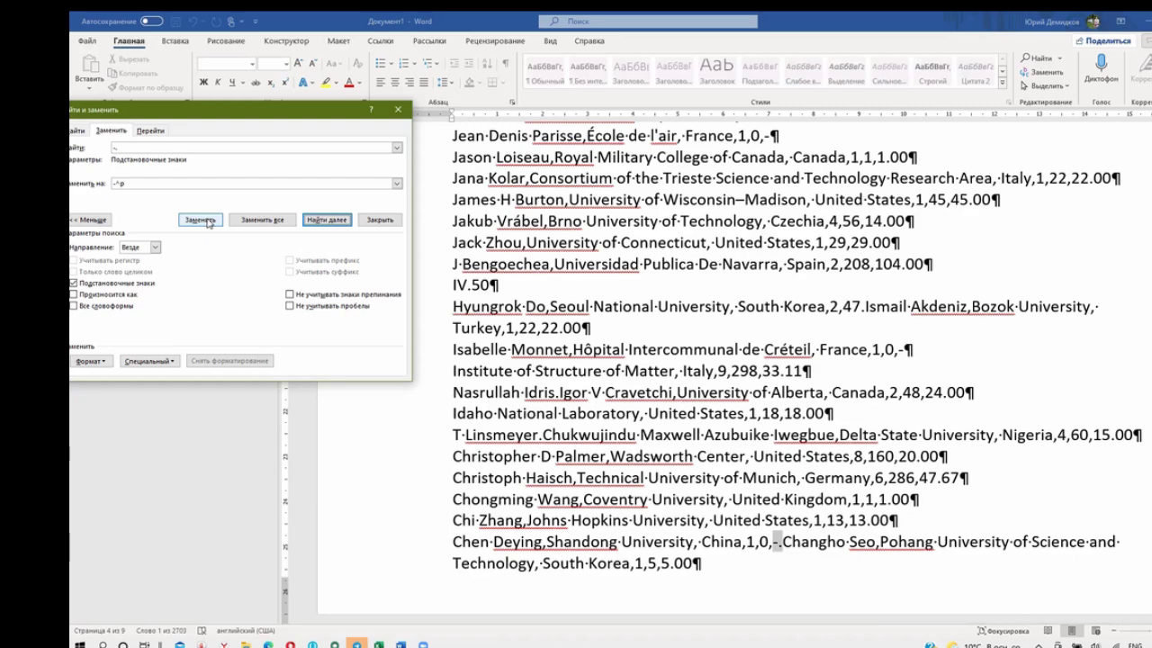
pyautogui.click(207, 221)
pyautogui.click(209, 222)
pyautogui.click(208, 222)
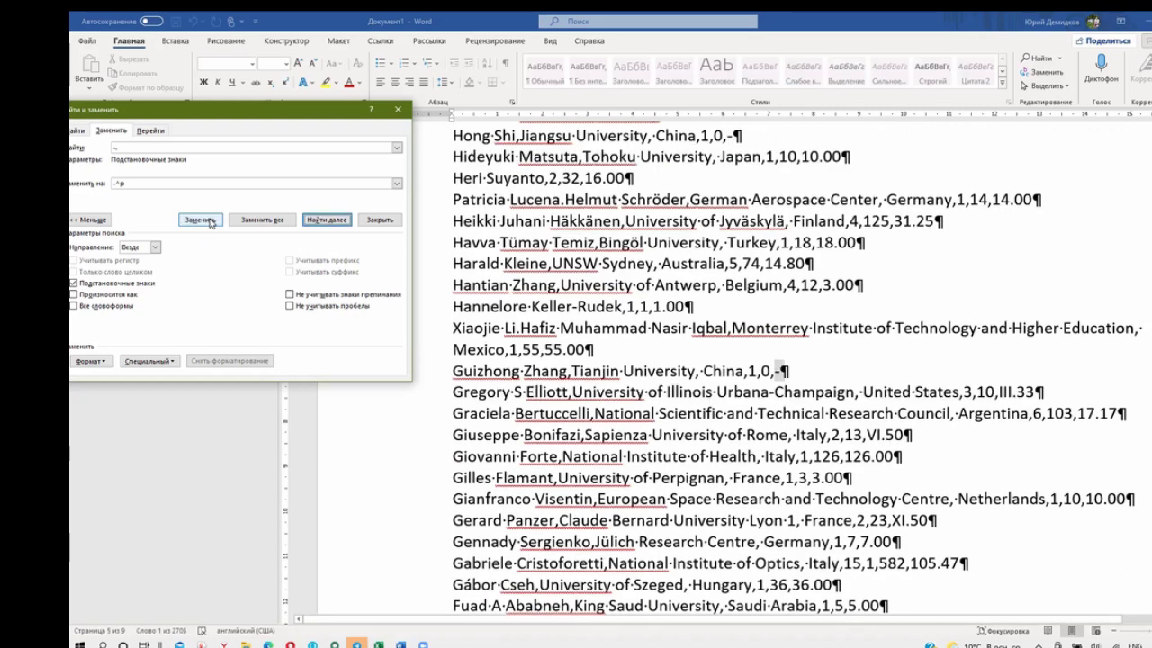
pyautogui.click(209, 222)
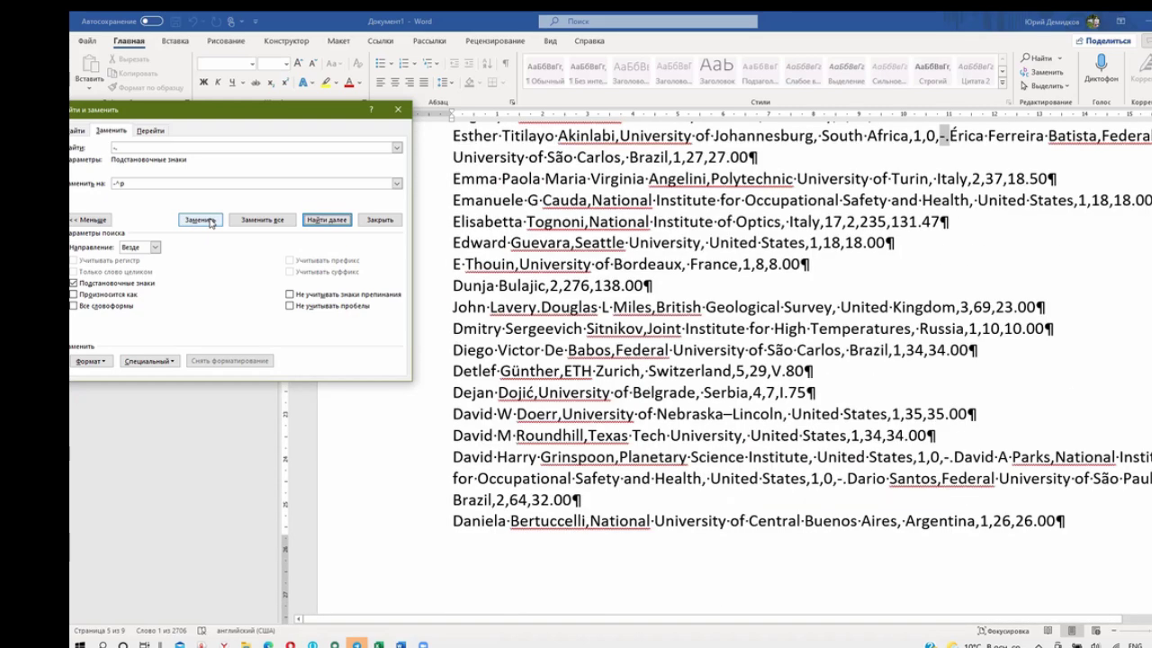
pyautogui.click(210, 223)
pyautogui.click(210, 223)
pyautogui.click(210, 223)
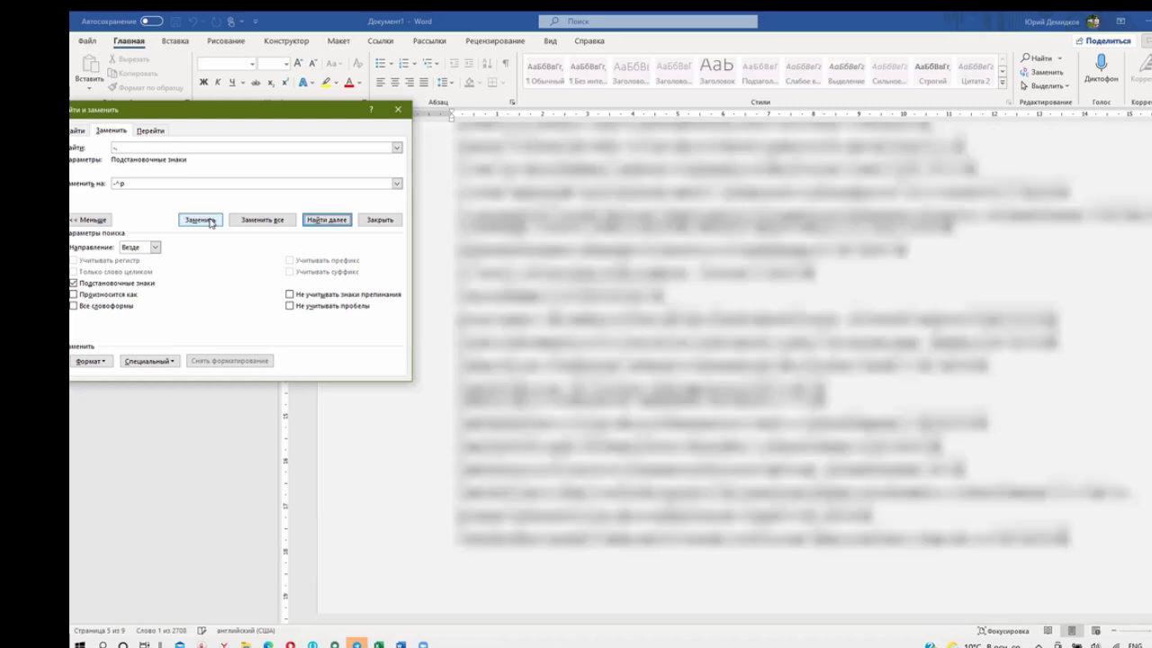
pyautogui.click(210, 222)
pyautogui.click(209, 222)
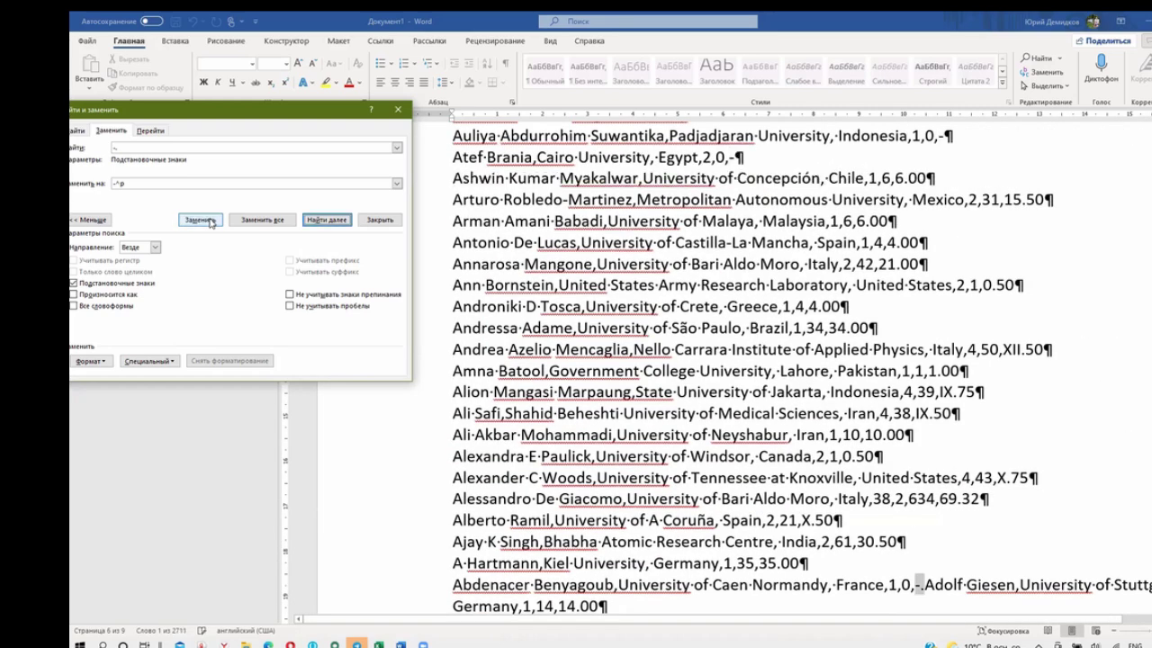
pyautogui.click(210, 222)
pyautogui.click(210, 222)
pyautogui.click(210, 223)
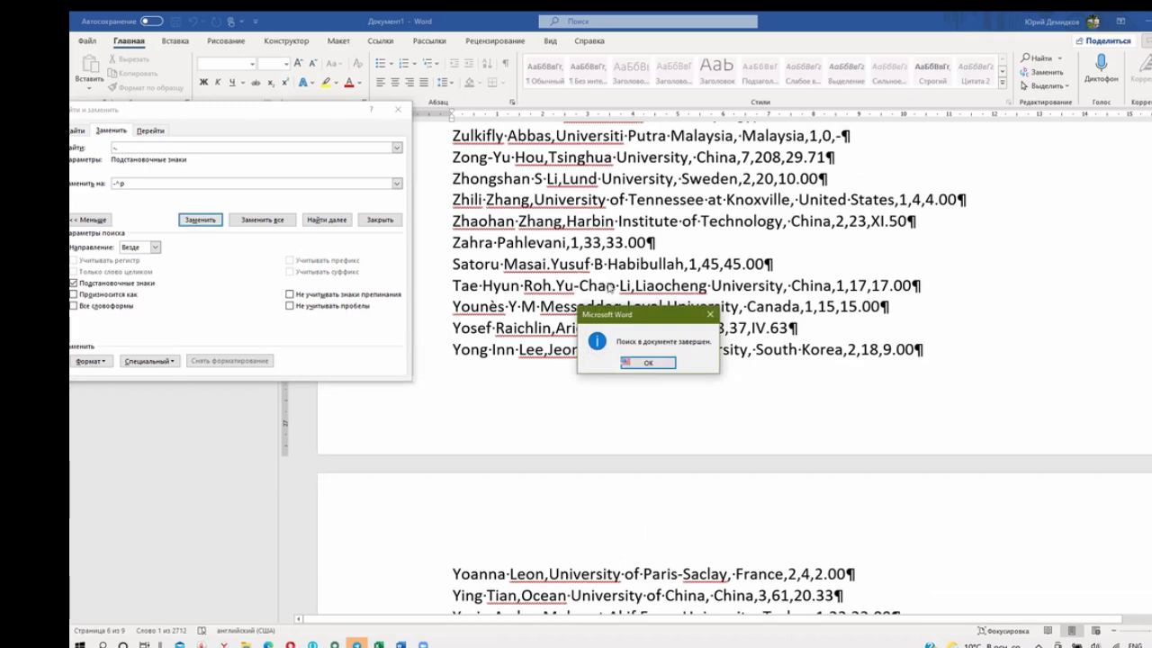
pyautogui.click(649, 363)
# - Change the search to '-,', split the two remaining merged entries, then close Find and Replace
pyautogui.click(131, 148)
pyautogui.press('BackSpace')
pyautogui.write(',')
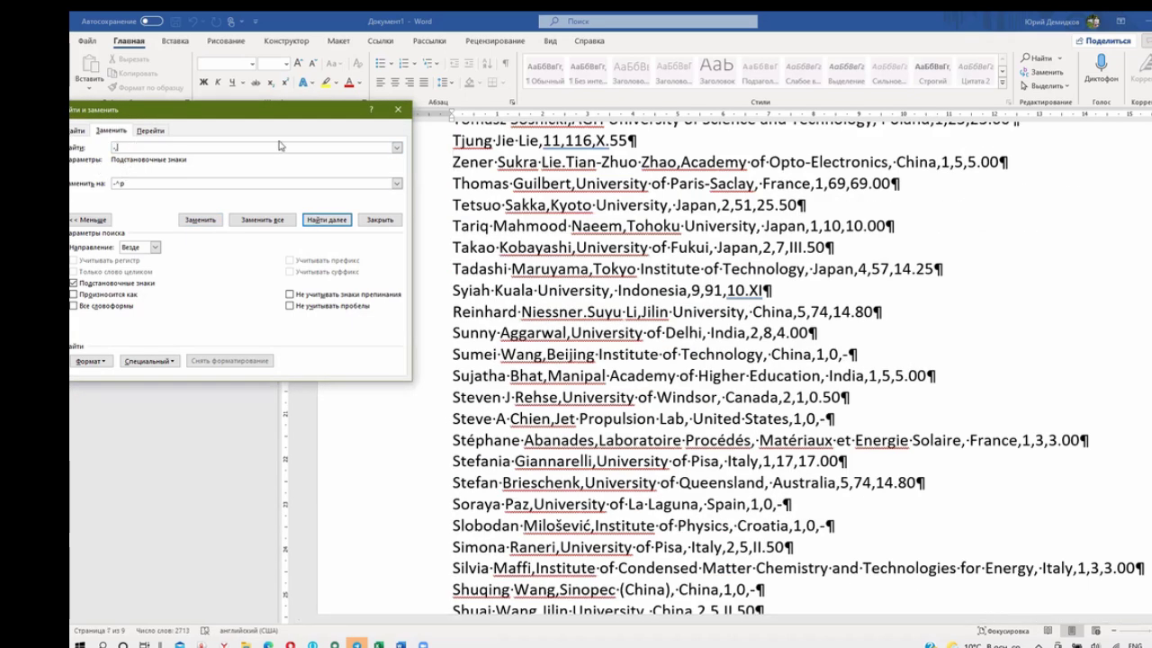
pyautogui.click(338, 221)
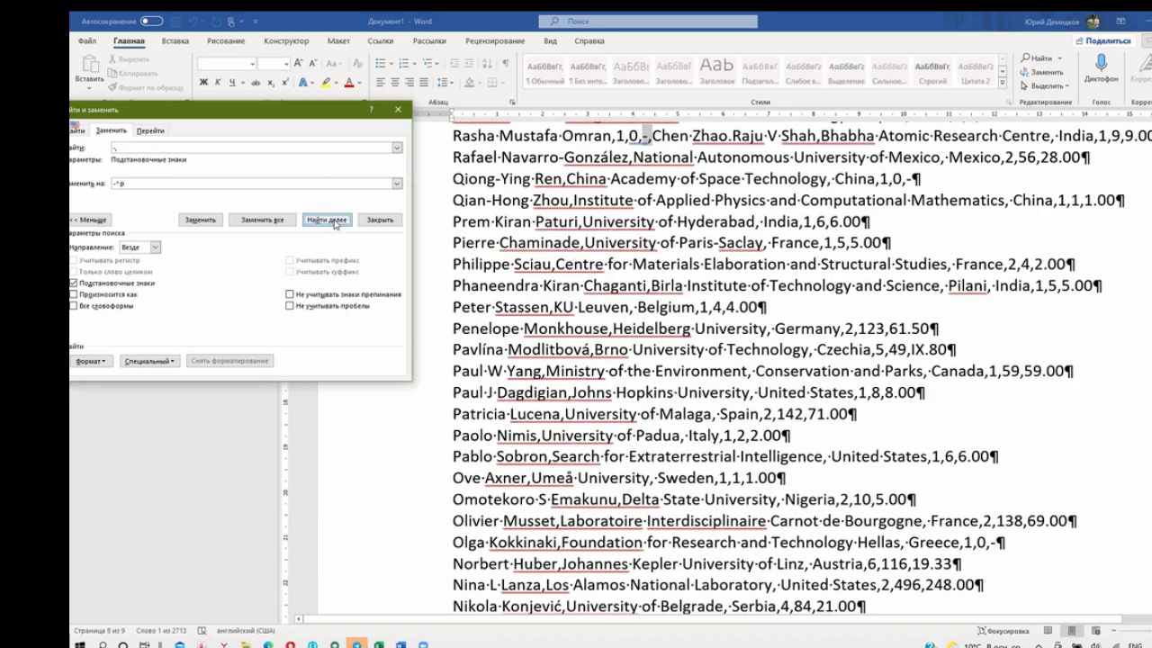
pyautogui.click(203, 222)
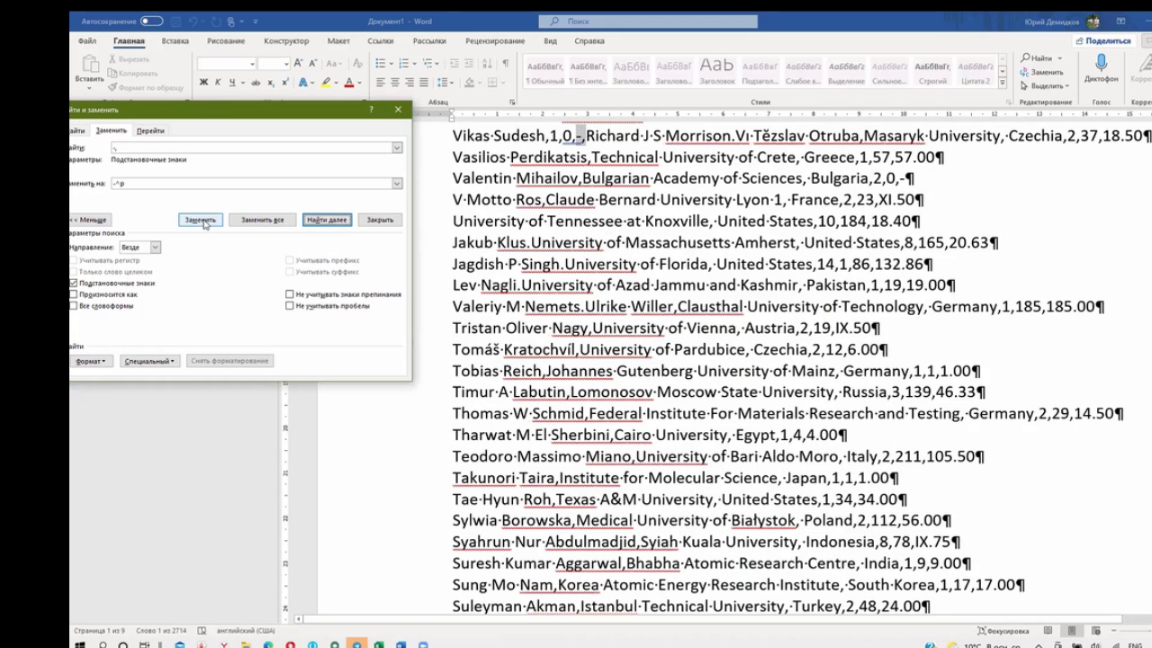
pyautogui.click(204, 223)
pyautogui.click(660, 360)
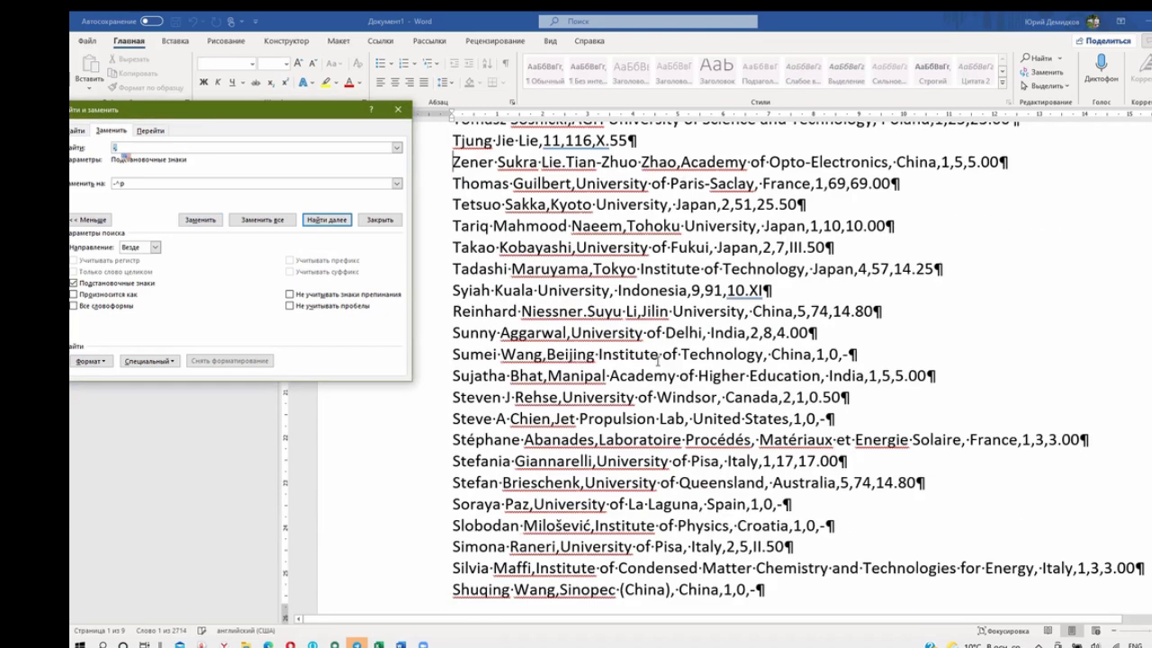
pyautogui.click(398, 111)
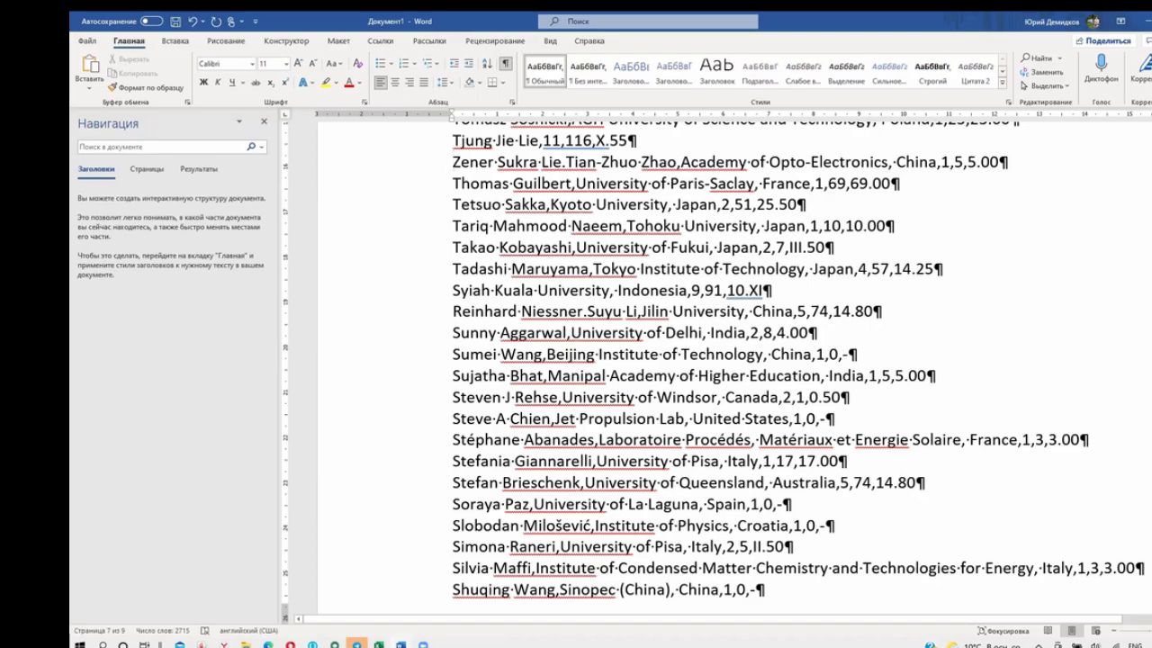
# - Join the stray IV.50 line to the J Bengoechea entry and delete it, leaving 104.00 at the end
pyautogui.scroll(3, 720, 360)
pyautogui.scroll(3, 720, 360)
pyautogui.scroll(10, 720, 360)
pyautogui.scroll(8, 720, 360)
pyautogui.scroll(6, 720, 360)
pyautogui.scroll(6, 720, 360)
pyautogui.scroll(3, 720, 360)
pyautogui.scroll(6, 720, 360)
pyautogui.scroll(2, 720, 360)
pyautogui.scroll(4, 720, 360)
pyautogui.scroll(4, 720, 360)
pyautogui.scroll(1, 720, 360)
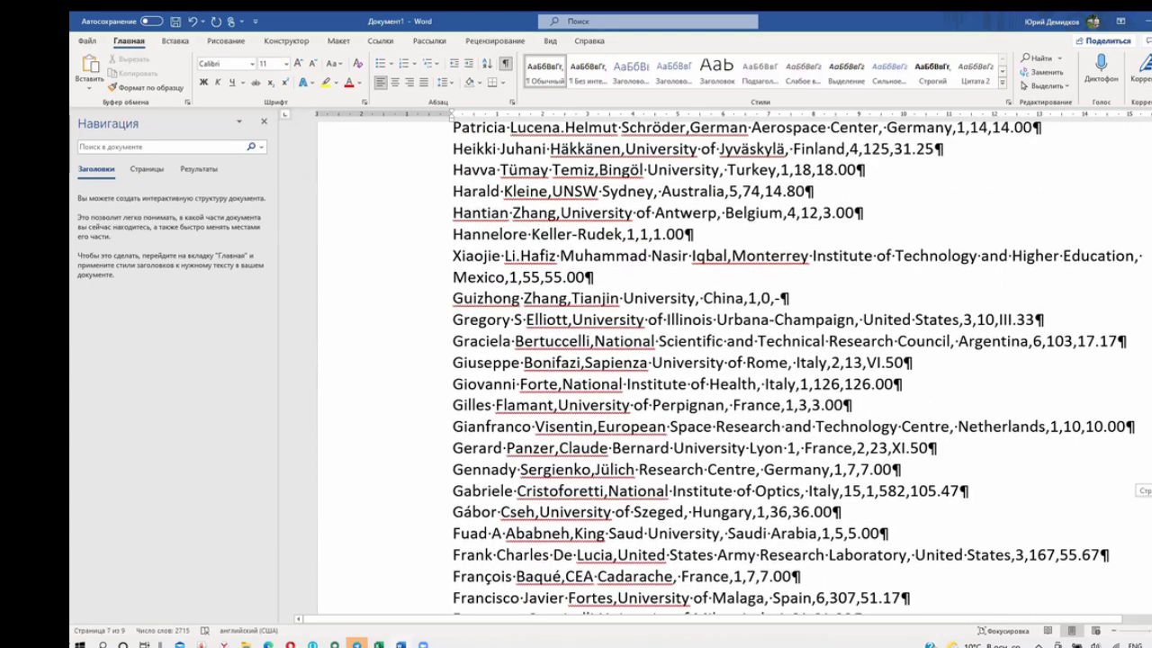
pyautogui.scroll(1, 1150, 283)
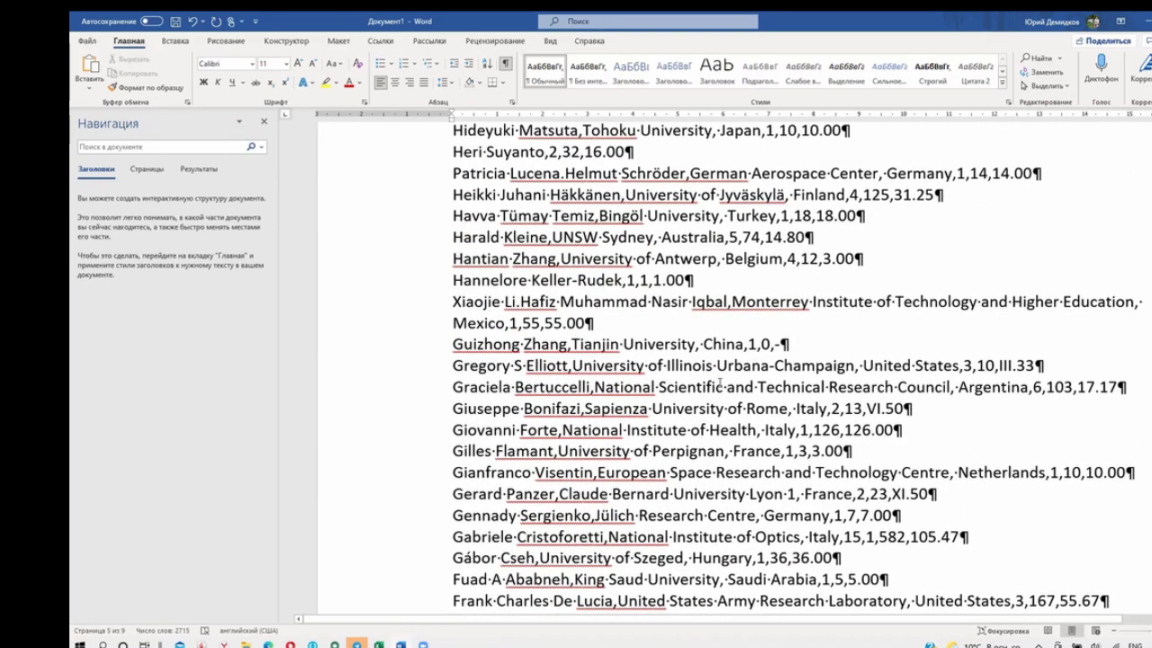
pyautogui.scroll(1, 720, 360)
pyautogui.scroll(3, 720, 360)
pyautogui.scroll(5, 720, 360)
pyautogui.scroll(3, 720, 360)
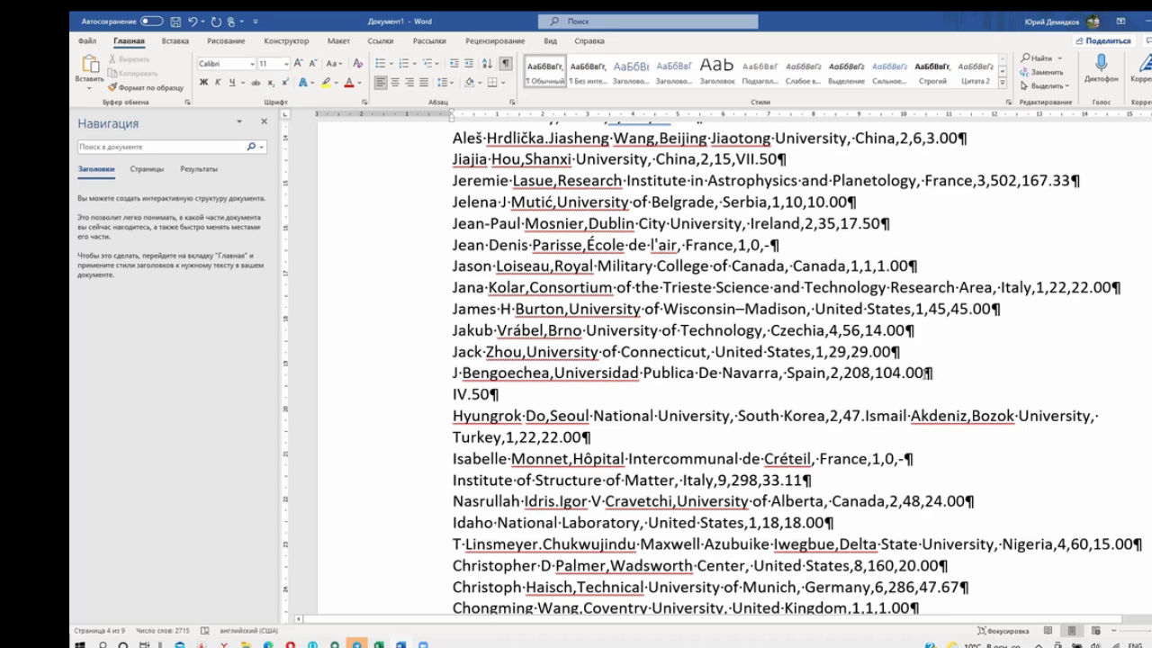
pyautogui.moveTo(924, 373); pyautogui.dragTo(948, 379)
pyautogui.write(',')
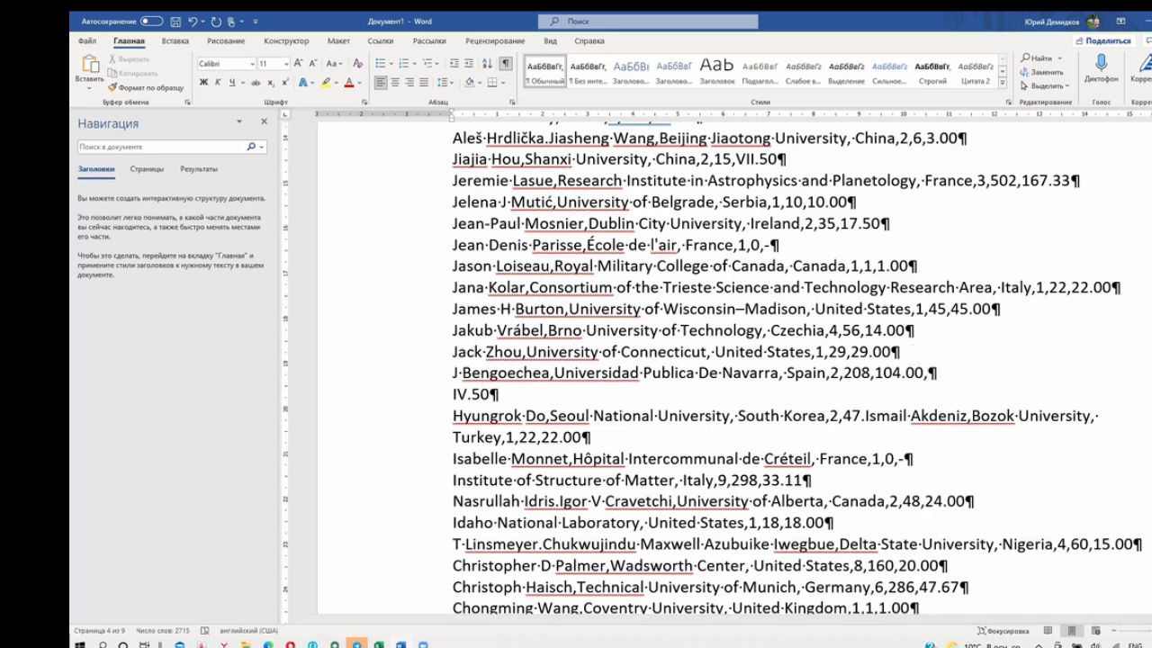
pyautogui.press('Delete')
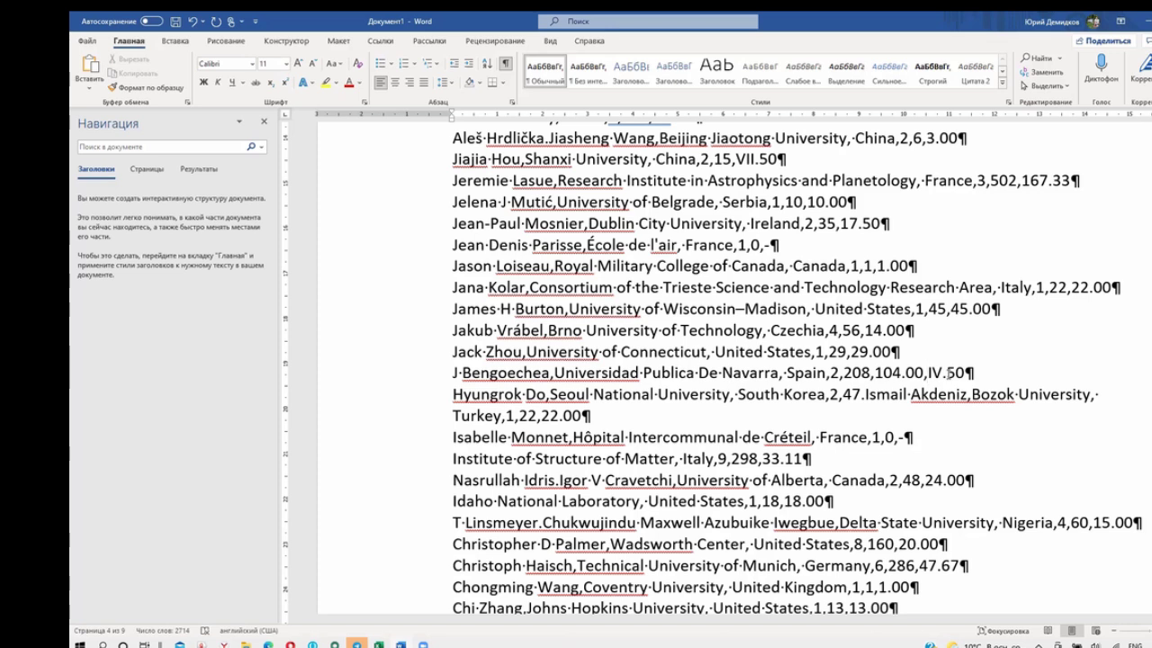
pyautogui.press('BackSpace')
pyautogui.press('Delete')
pyautogui.press('Delete')
pyautogui.press('Delete')
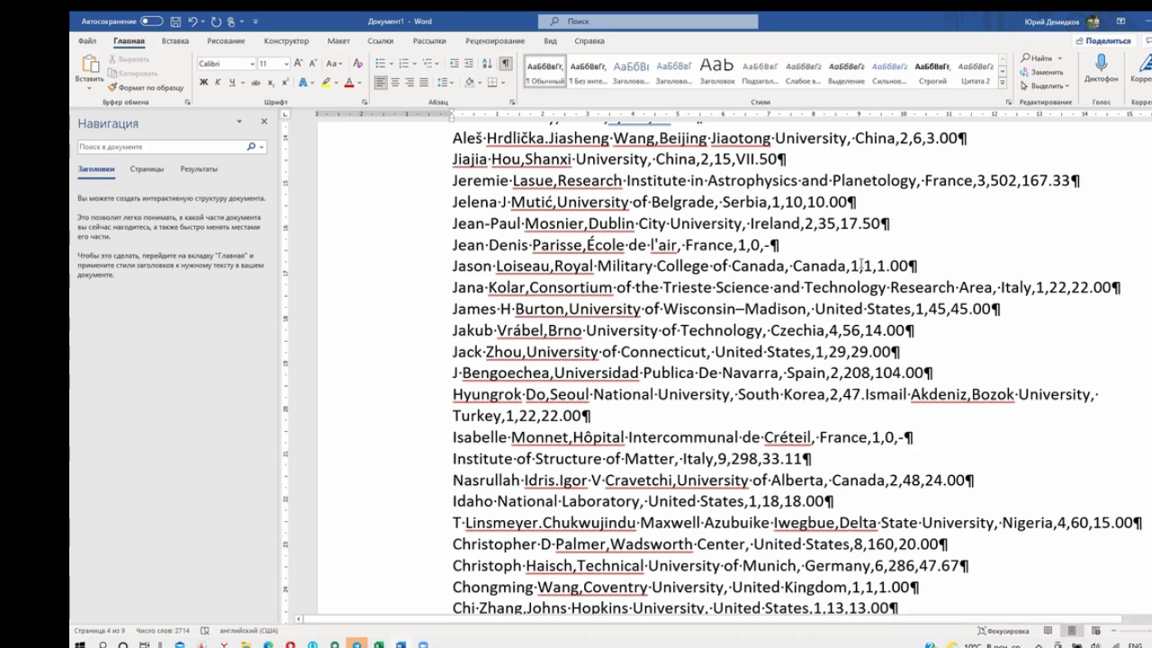
pyautogui.scroll(5, 893, 394)
pyautogui.scroll(2, 891, 394)
pyautogui.scroll(5, 888, 394)
pyautogui.scroll(6, 884, 394)
pyautogui.scroll(2, 883, 394)
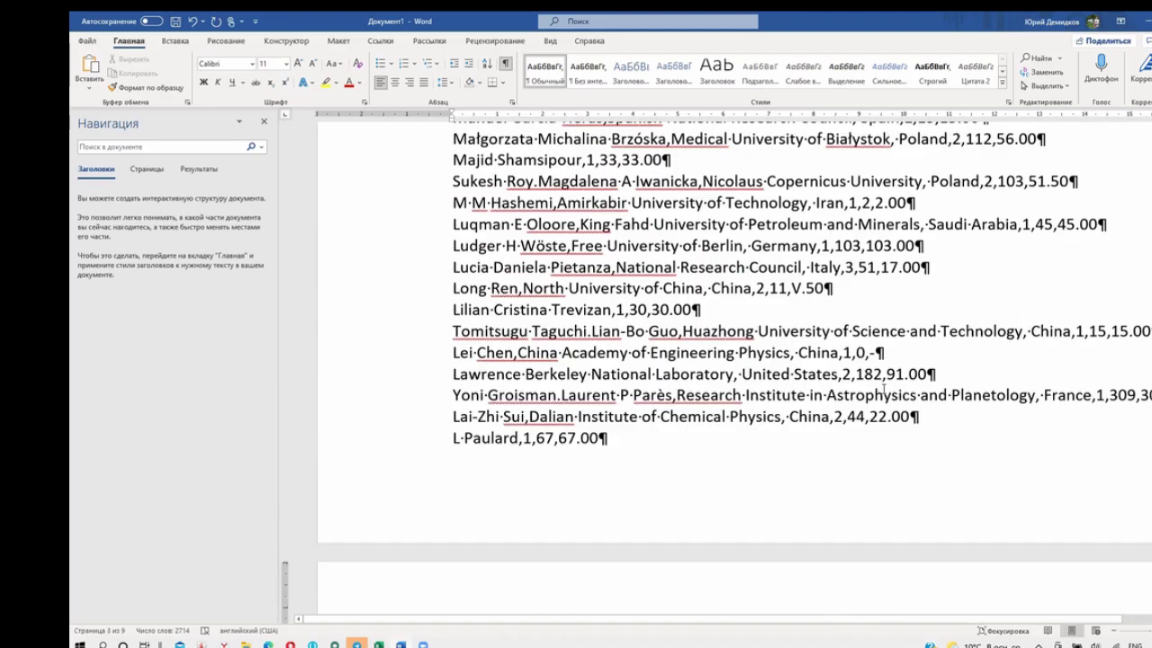
pyautogui.scroll(5, 886, 393)
pyautogui.scroll(4, 885, 391)
pyautogui.scroll(5, 884, 392)
pyautogui.scroll(5, 884, 392)
pyautogui.scroll(5, 883, 392)
pyautogui.scroll(5, 883, 392)
pyautogui.scroll(1, 883, 391)
pyautogui.scroll(5, 883, 391)
pyautogui.scroll(5, 883, 388)
pyautogui.scroll(5, 883, 389)
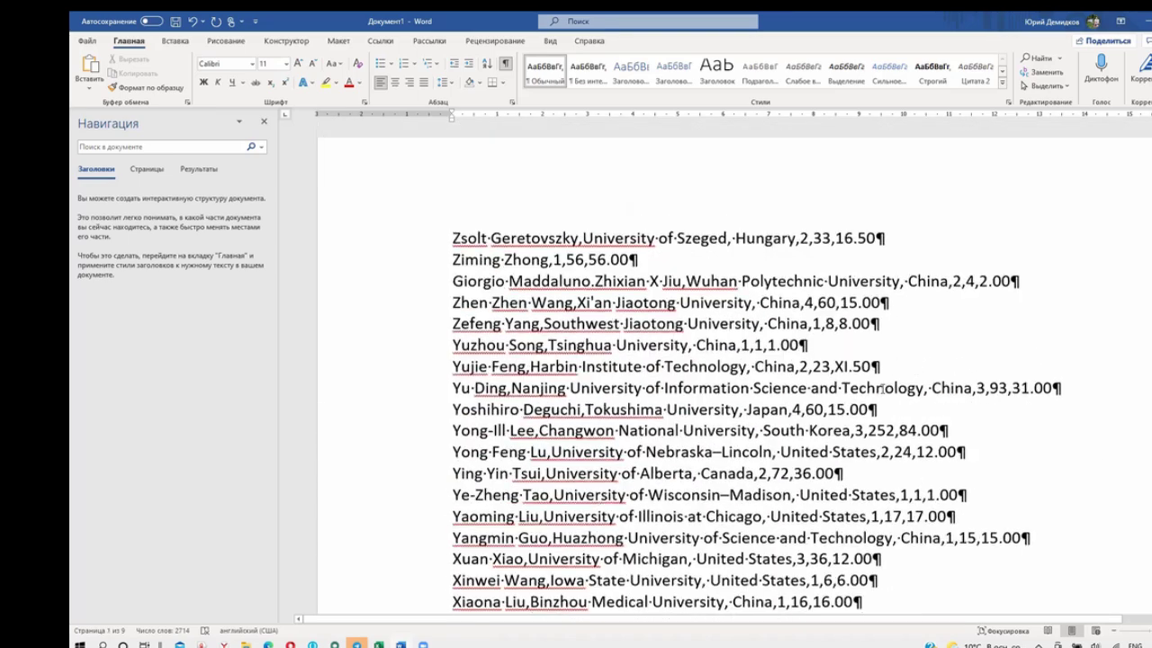
pyautogui.scroll(-2, 676, 306)
pyautogui.scroll(-5, 673, 319)
pyautogui.scroll(-5, 667, 335)
pyautogui.scroll(-5, 663, 349)
pyautogui.scroll(-2, 664, 349)
pyautogui.scroll(-5, 663, 350)
pyautogui.scroll(-5, 663, 348)
pyautogui.scroll(-2, 663, 346)
pyautogui.scroll(-4, 664, 347)
pyautogui.scroll(-3, 665, 348)
pyautogui.scroll(-6, 665, 350)
pyautogui.scroll(-5, 666, 353)
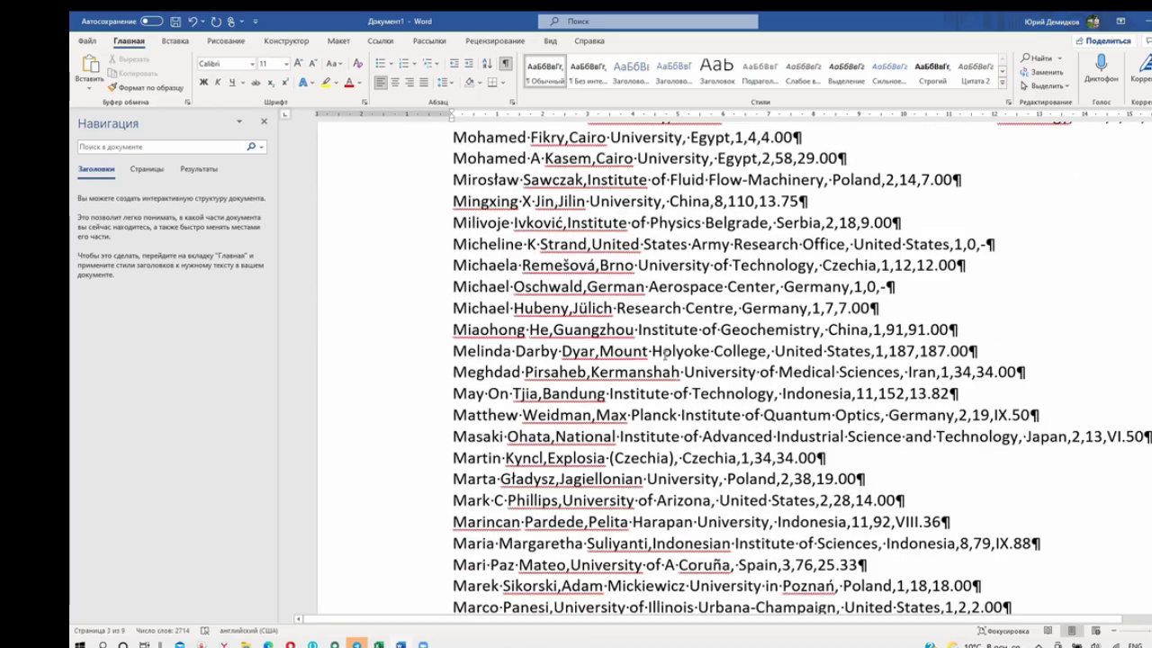
pyautogui.scroll(-4, 666, 353)
pyautogui.scroll(-4, 665, 353)
pyautogui.scroll(-6, 663, 353)
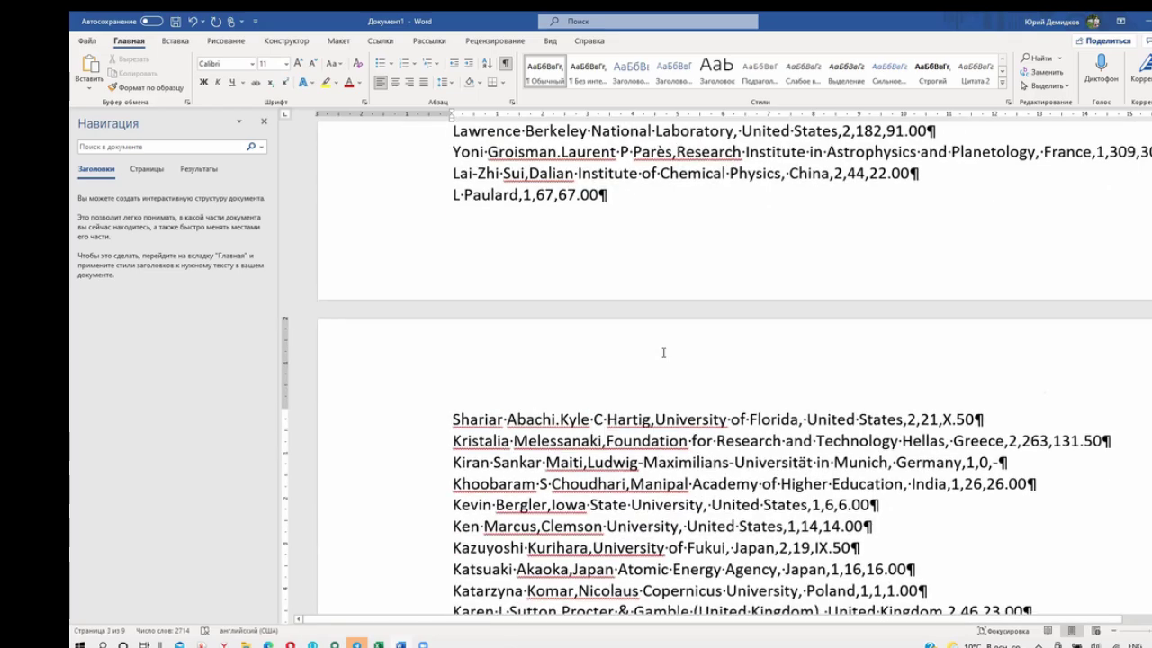
pyautogui.scroll(-6, 663, 352)
pyautogui.scroll(-4, 663, 353)
pyautogui.scroll(-2, 663, 352)
pyautogui.scroll(-4, 662, 353)
pyautogui.scroll(-1, 662, 354)
pyautogui.scroll(-1, 661, 355)
pyautogui.scroll(-4, 660, 358)
pyautogui.scroll(-5, 660, 358)
pyautogui.scroll(-2, 662, 360)
pyautogui.scroll(-4, 666, 363)
pyautogui.scroll(-7, 671, 369)
pyautogui.scroll(-3, 671, 369)
pyautogui.scroll(-3, 670, 369)
pyautogui.scroll(-3, 670, 368)
pyautogui.scroll(-4, 669, 367)
pyautogui.scroll(-3, 670, 367)
pyautogui.scroll(-2, 671, 366)
pyautogui.scroll(-2, 669, 366)
pyautogui.scroll(-3, 669, 363)
pyautogui.scroll(-1, 668, 363)
pyautogui.scroll(-2, 668, 362)
pyautogui.scroll(-1, 670, 362)
pyautogui.scroll(-3, 671, 360)
pyautogui.scroll(-1, 671, 362)
pyautogui.scroll(-5, 672, 362)
pyautogui.scroll(-3, 672, 361)
pyautogui.scroll(-1, 673, 361)
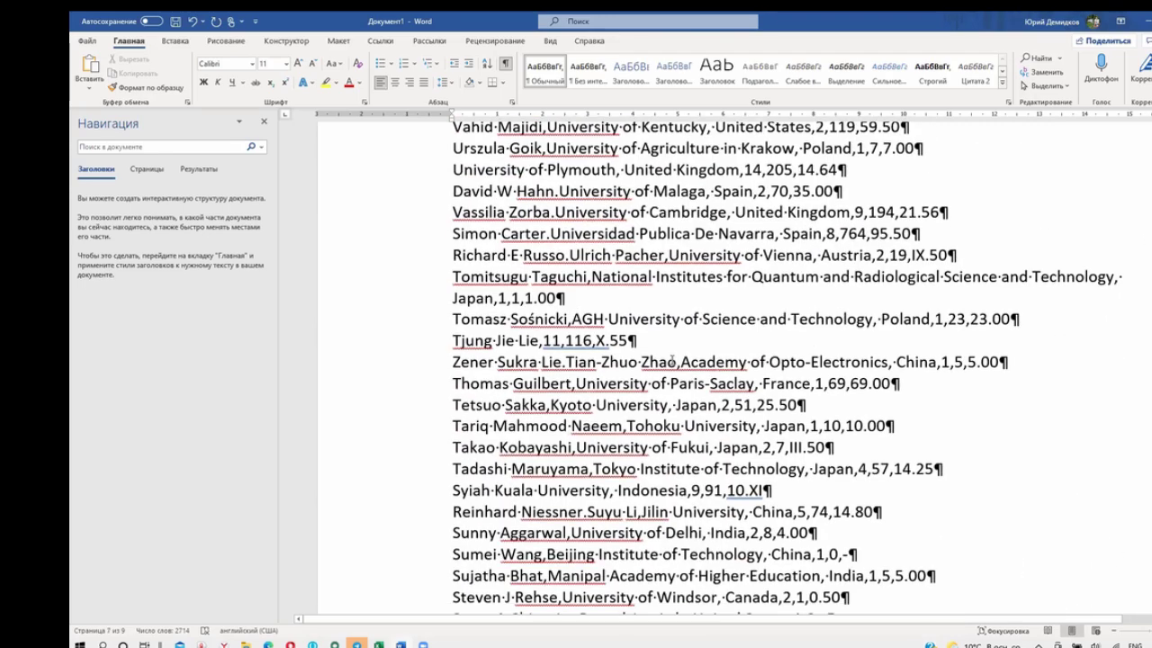
pyautogui.scroll(-3, 672, 361)
pyautogui.scroll(-2, 670, 361)
pyautogui.scroll(-3, 667, 360)
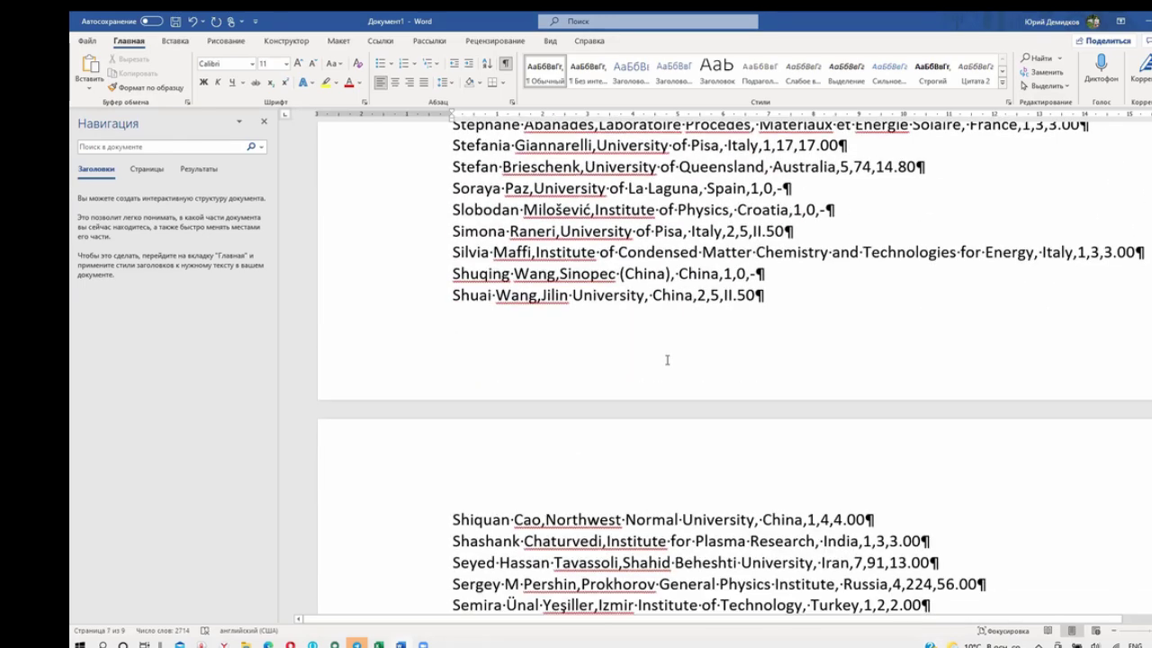
pyautogui.scroll(-1, 668, 362)
pyautogui.scroll(-3, 669, 364)
pyautogui.scroll(-1, 670, 365)
pyautogui.scroll(-2, 672, 368)
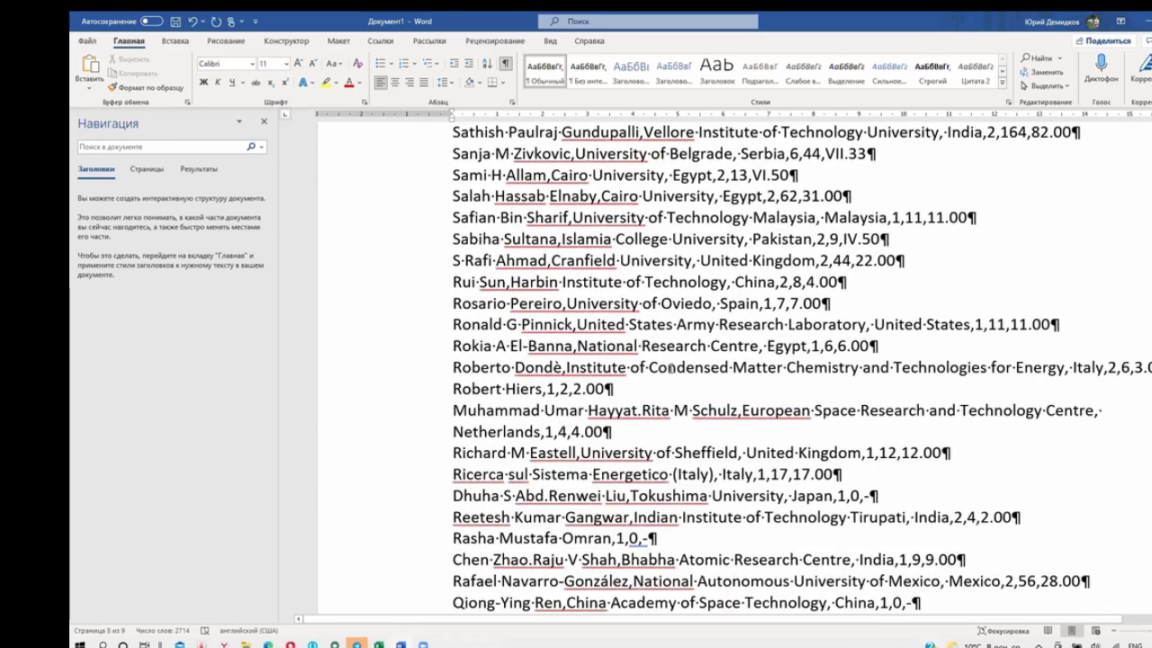
pyautogui.scroll(-2, 670, 366)
pyautogui.scroll(-2, 671, 373)
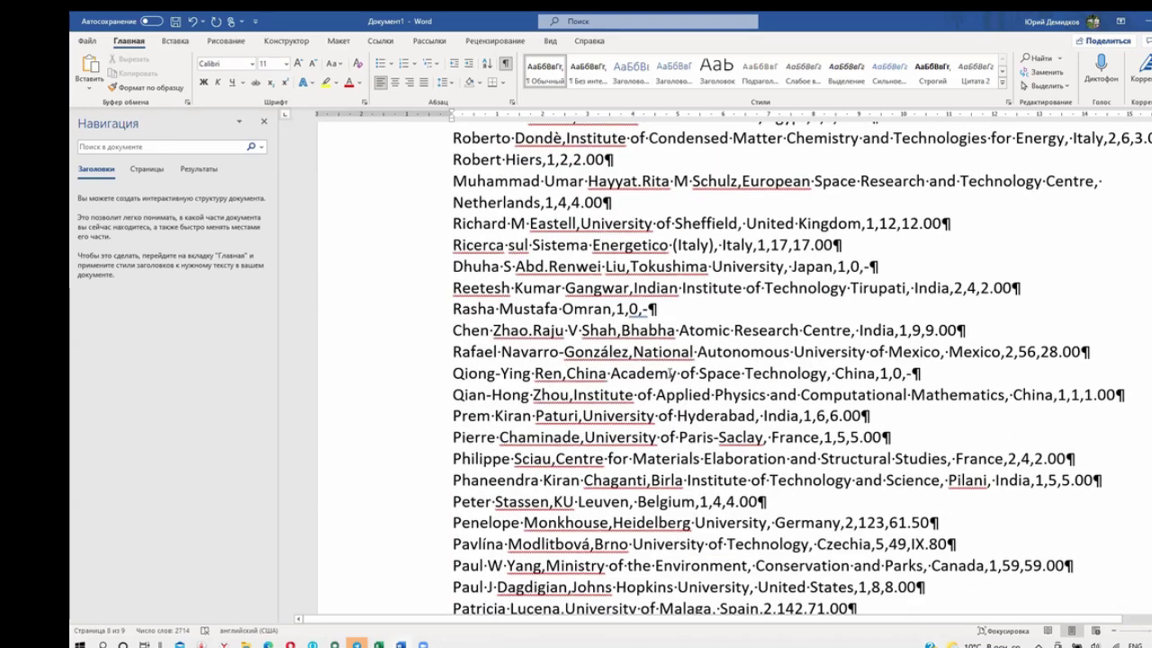
pyautogui.scroll(-1, 671, 372)
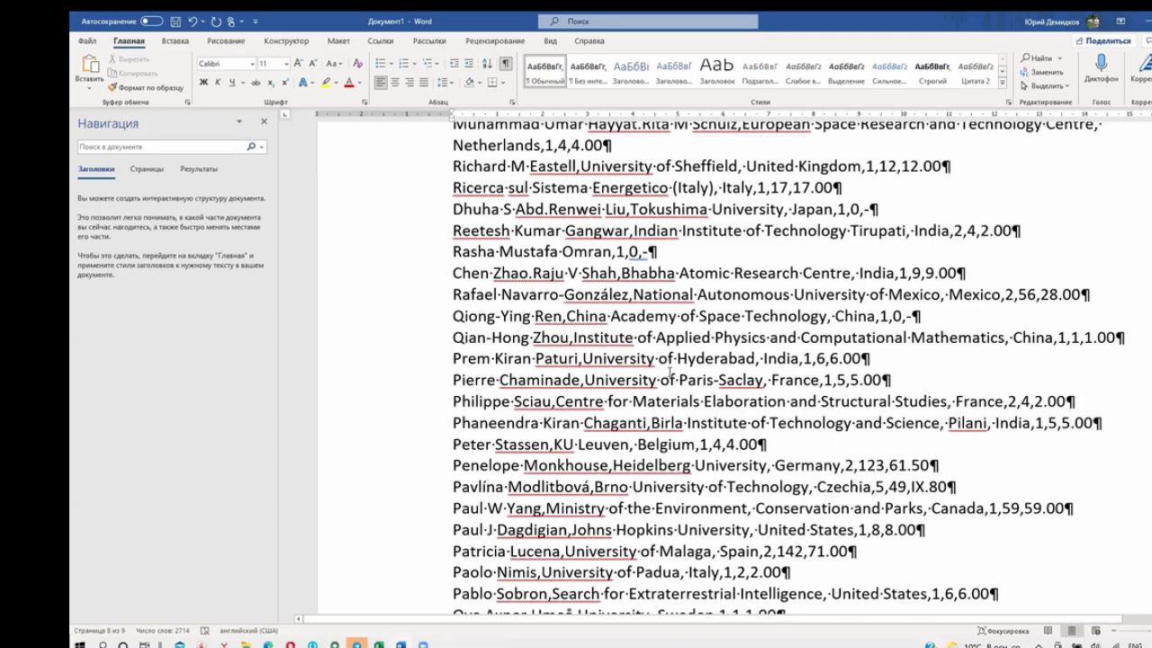
pyautogui.scroll(-3, 669, 371)
pyautogui.scroll(-5, 670, 373)
pyautogui.scroll(-1, 670, 374)
pyautogui.scroll(-6, 670, 377)
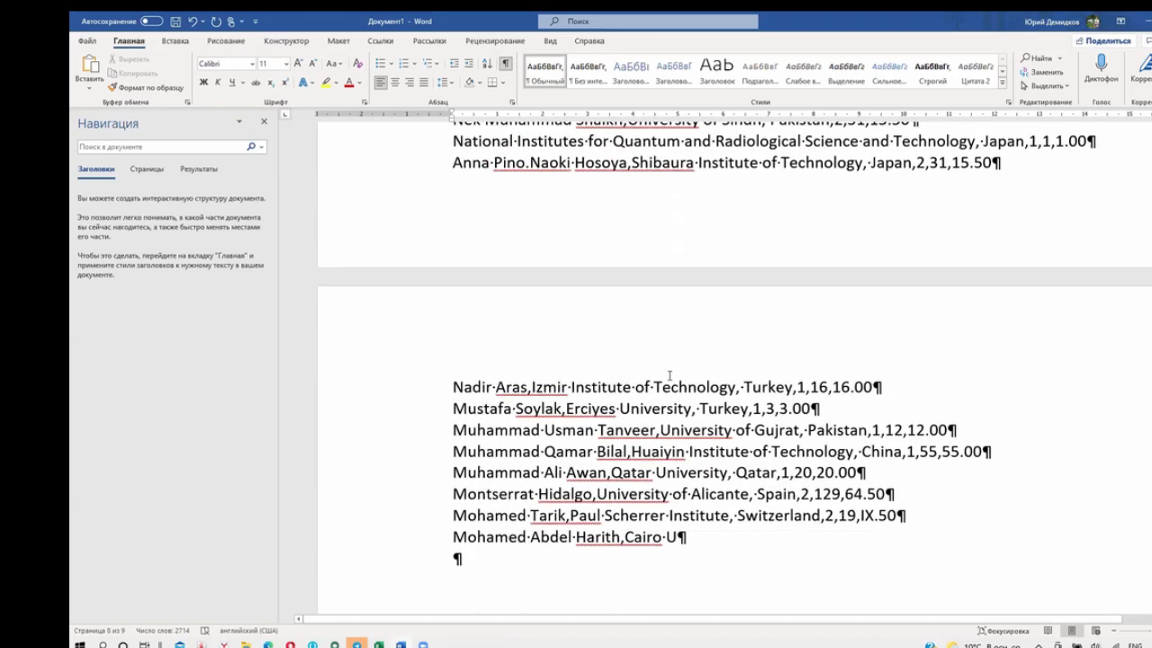
pyautogui.scroll(-4, 670, 375)
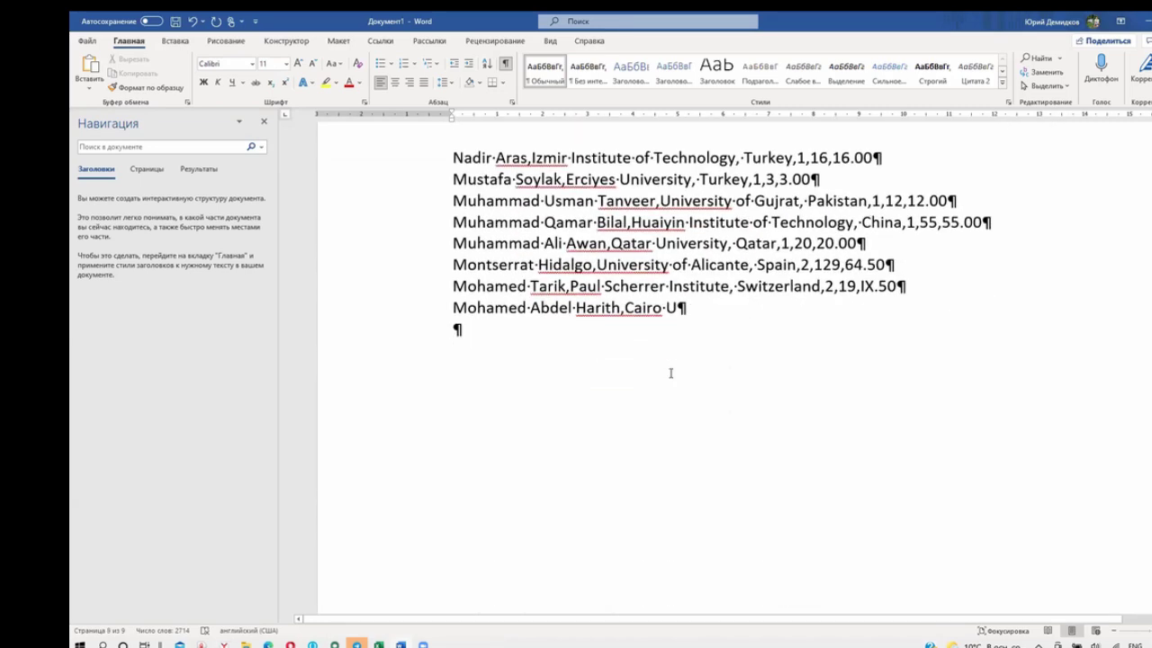
pyautogui.scroll(1, 671, 373)
pyautogui.scroll(1, 735, 360)
pyautogui.scroll(6, 735, 360)
pyautogui.scroll(6, 735, 359)
pyautogui.scroll(4, 735, 357)
pyautogui.scroll(5, 735, 360)
pyautogui.scroll(5, 735, 360)
pyautogui.scroll(5, 736, 358)
pyautogui.scroll(3, 736, 357)
pyautogui.scroll(5, 736, 357)
pyautogui.scroll(5, 736, 357)
pyautogui.scroll(5, 735, 358)
pyautogui.scroll(5, 736, 358)
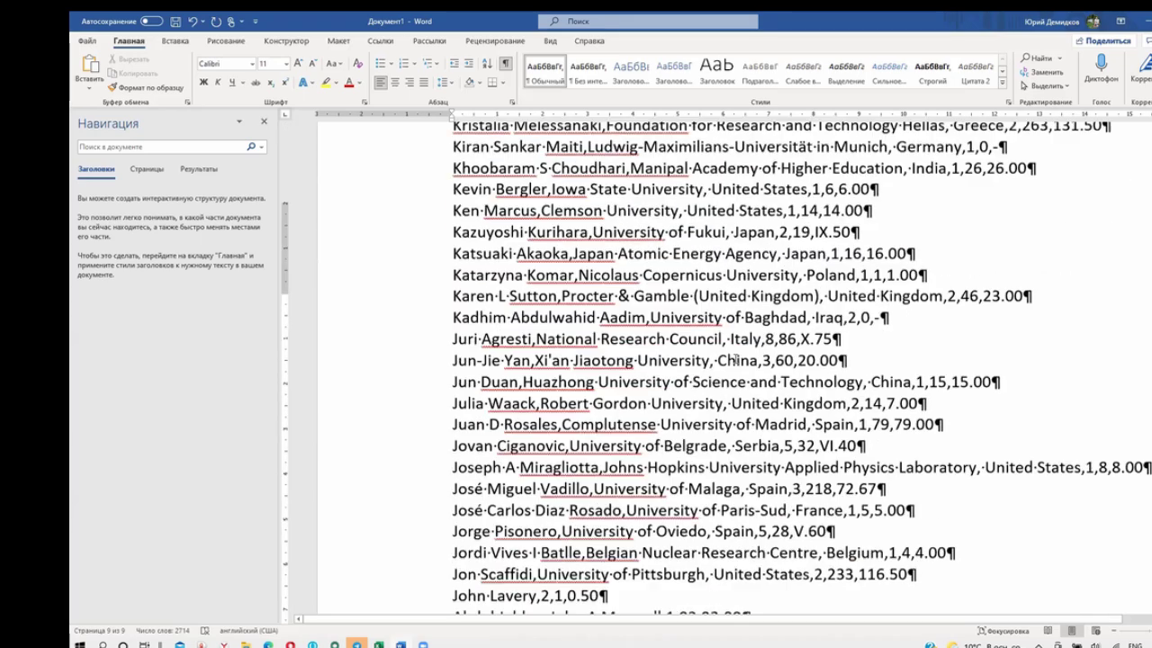
pyautogui.scroll(5, 736, 359)
pyautogui.scroll(3, 736, 358)
pyautogui.scroll(5, 736, 359)
pyautogui.scroll(8, 738, 358)
pyautogui.scroll(7, 738, 358)
pyautogui.scroll(8, 738, 358)
pyautogui.scroll(5, 738, 359)
pyautogui.scroll(1, 738, 358)
pyautogui.scroll(2, 738, 358)
pyautogui.scroll(7, 738, 359)
pyautogui.scroll(5, 738, 359)
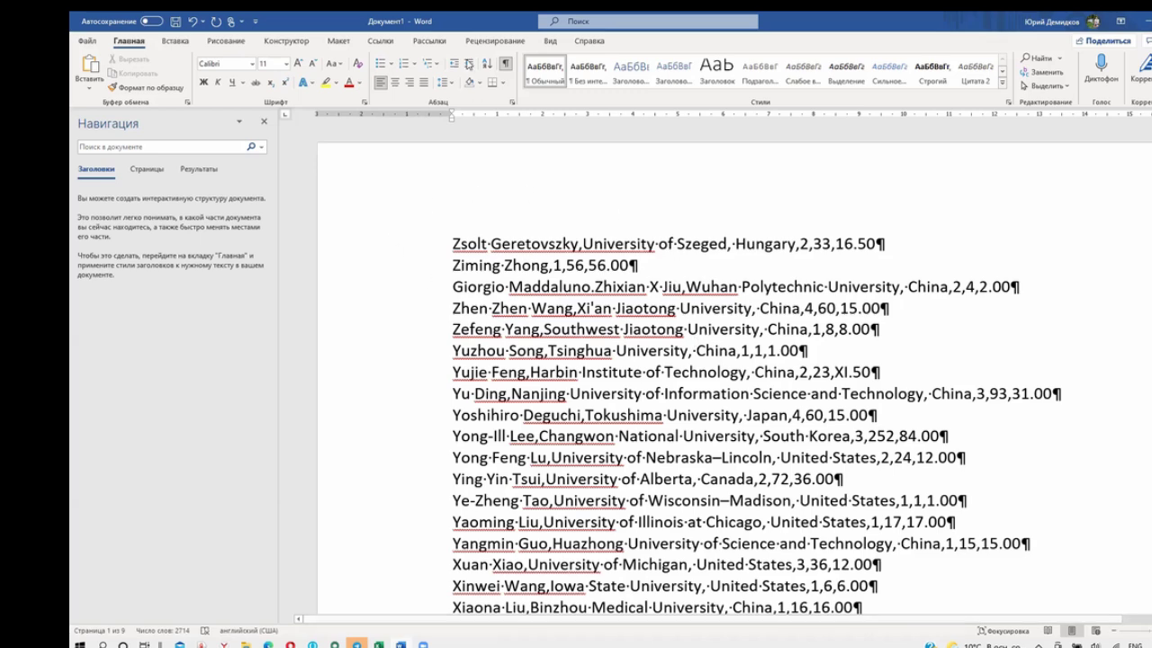
# - Save As into the Documents folder with Plain Text (*.txt) as the file type
pyautogui.click(87, 41)
pyautogui.click(115, 204)
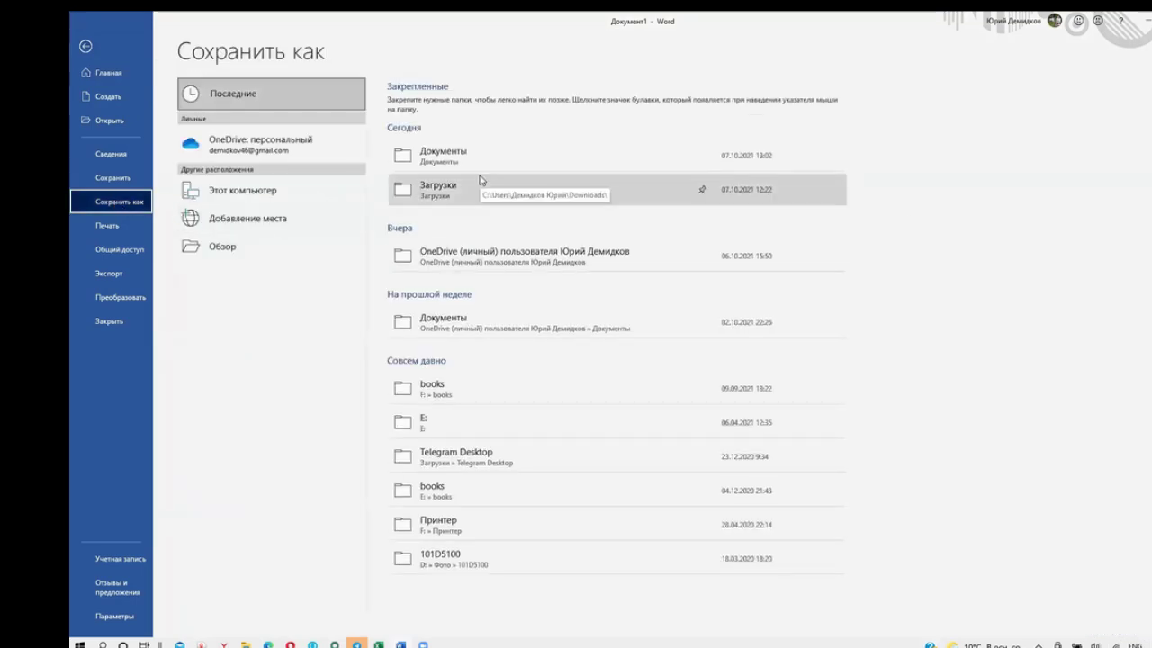
pyautogui.click(479, 159)
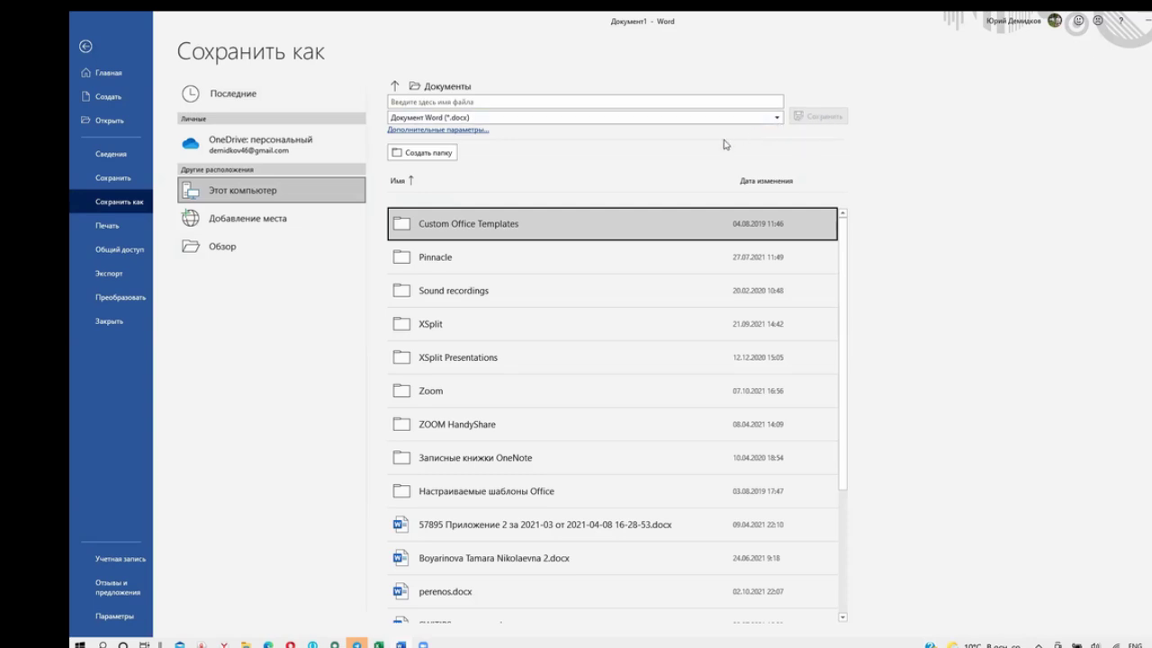
pyautogui.click(771, 121)
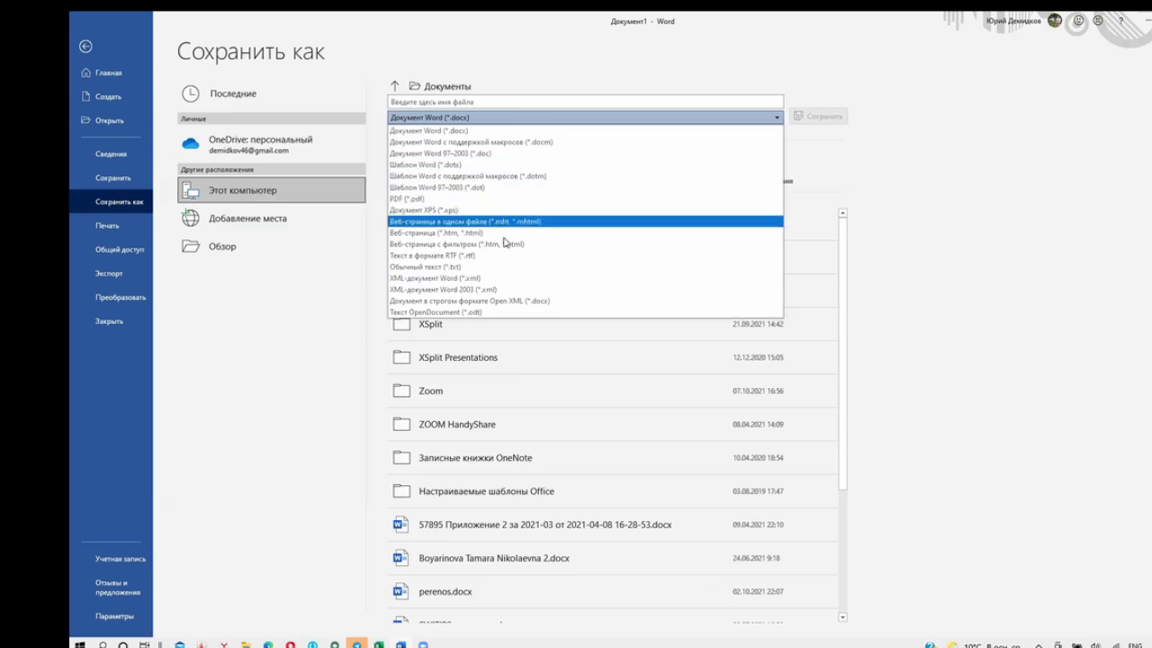
pyautogui.click(508, 267)
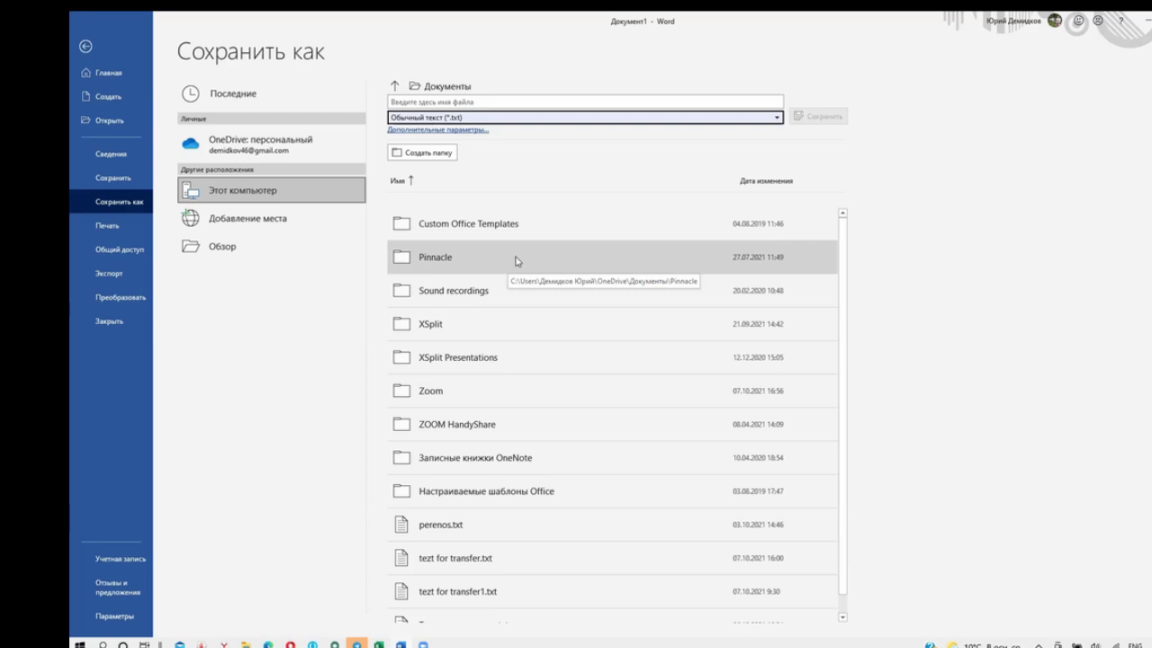
pyautogui.click(477, 135)
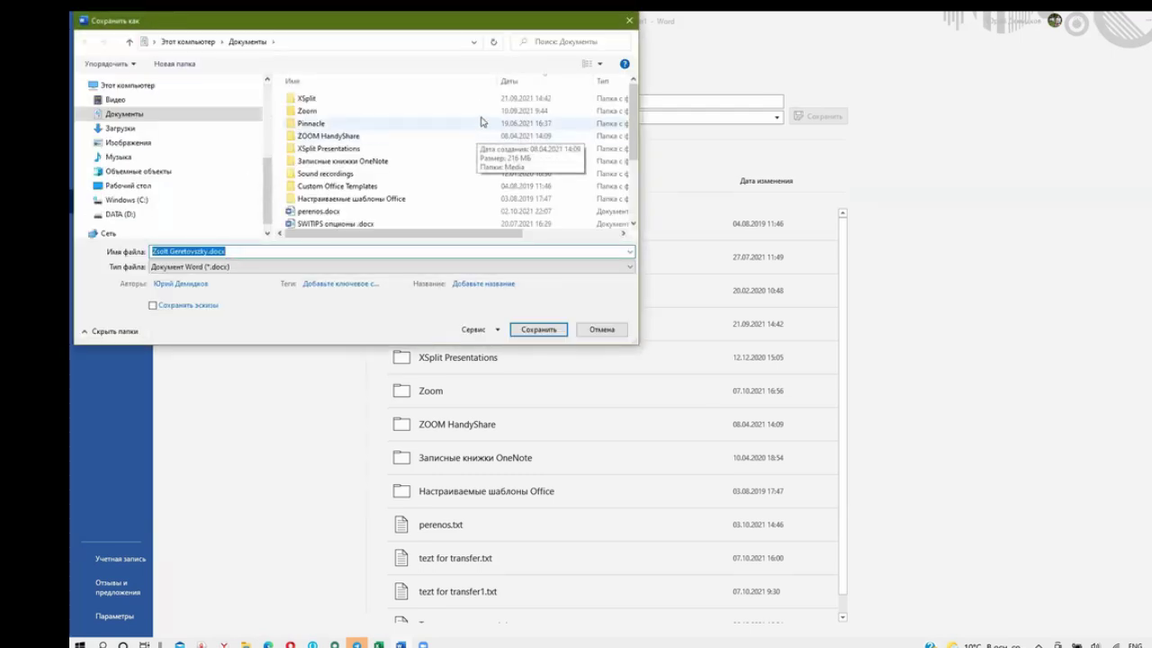
pyautogui.click(630, 22)
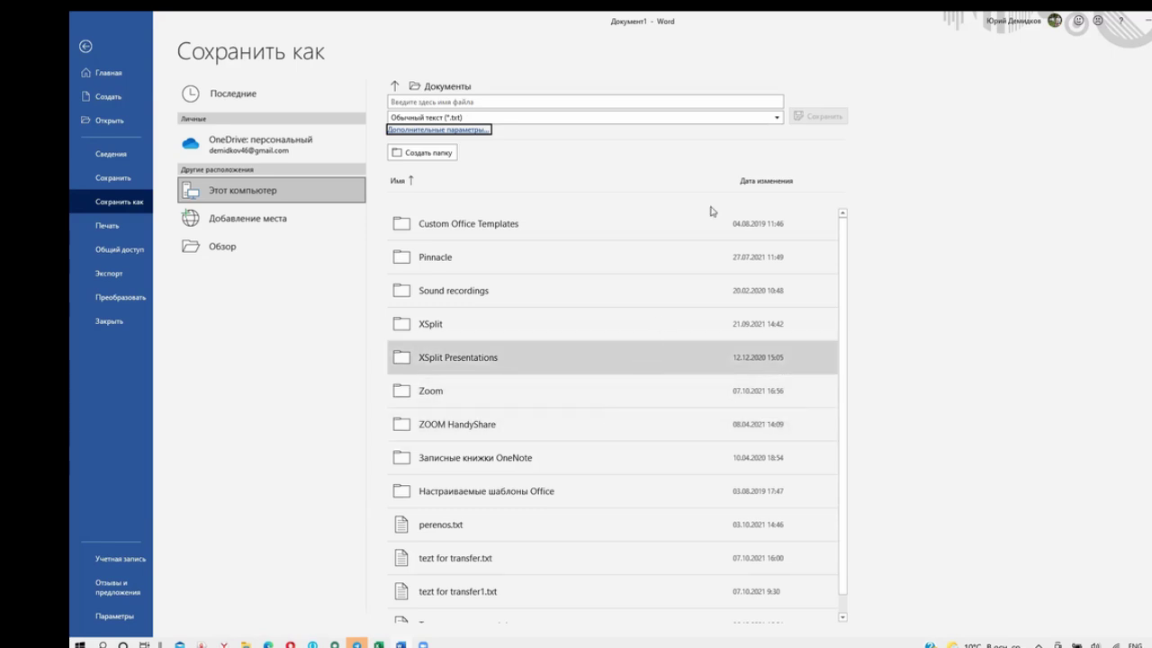
pyautogui.click(630, 118)
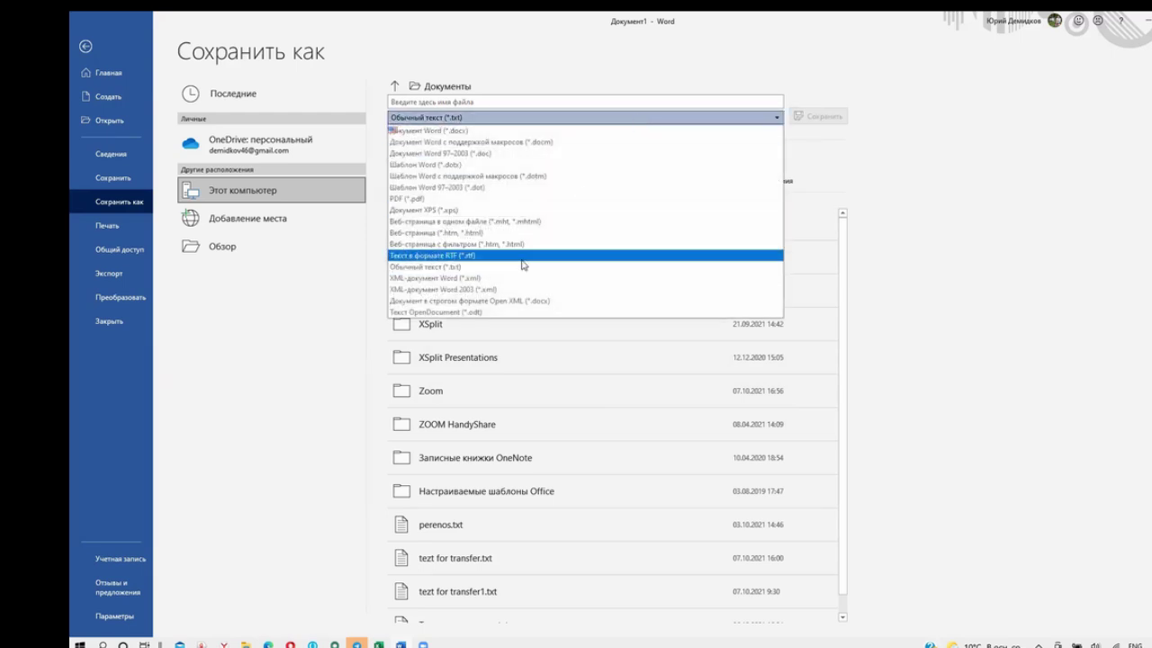
pyautogui.click(453, 265)
pyautogui.press('Tab')
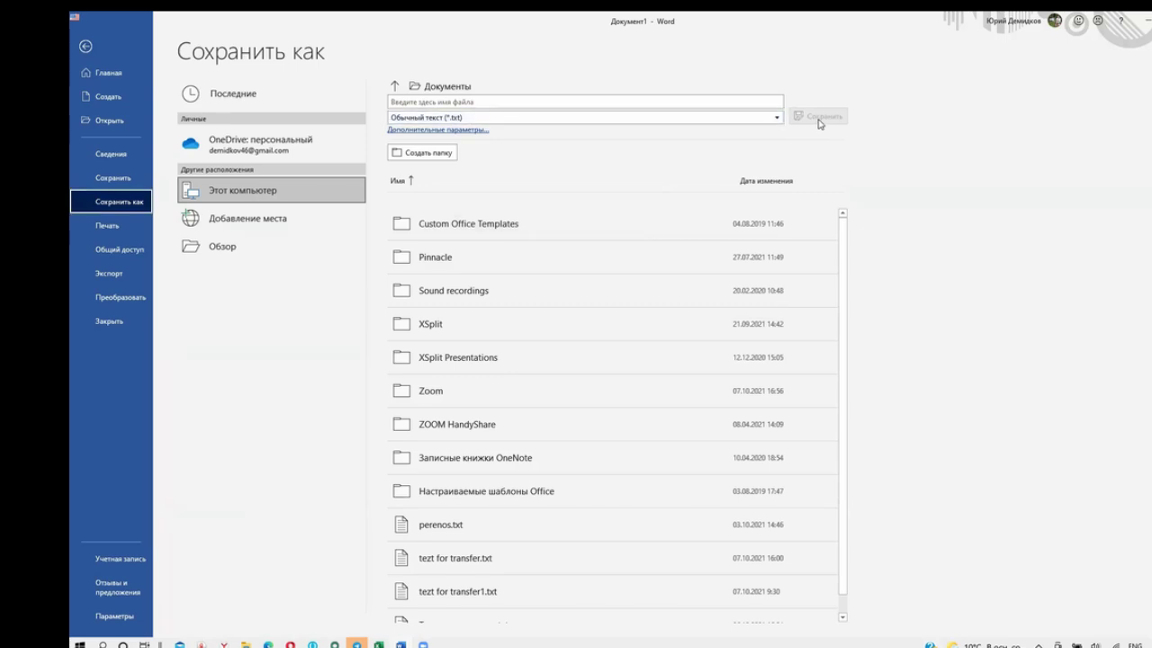
# - Name the file 'transition' and save it as a text file
pyautogui.click(569, 102)
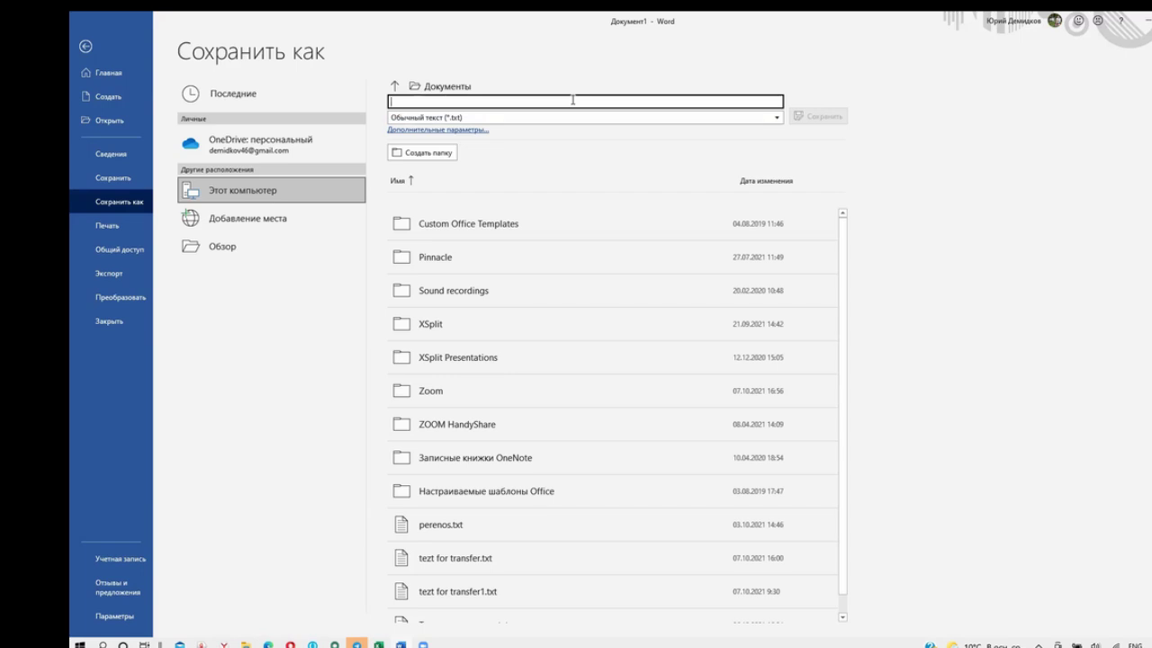
pyautogui.write('nt')
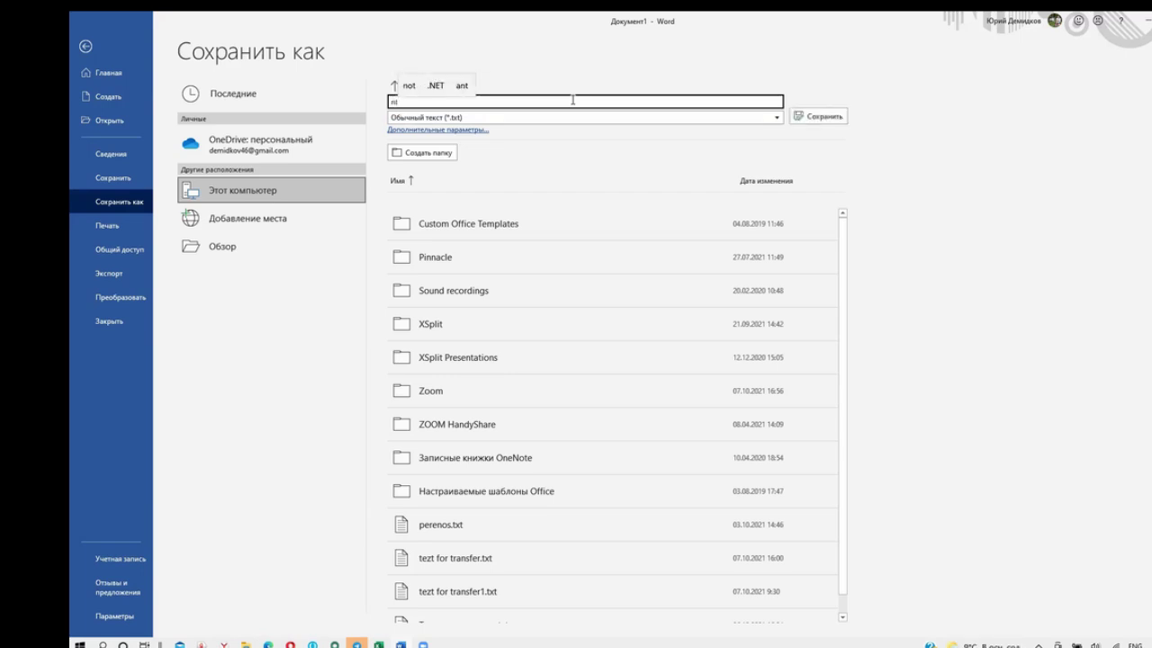
pyautogui.press('BackSpace')
pyautogui.press('BackSpace')
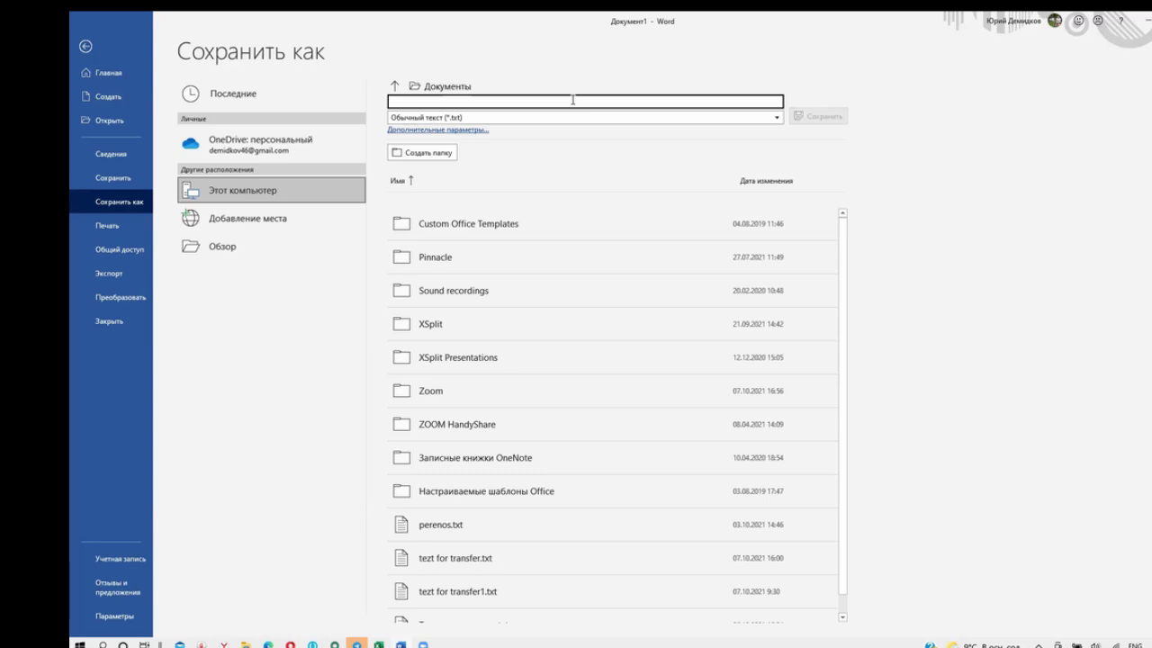
pyautogui.write('transition')
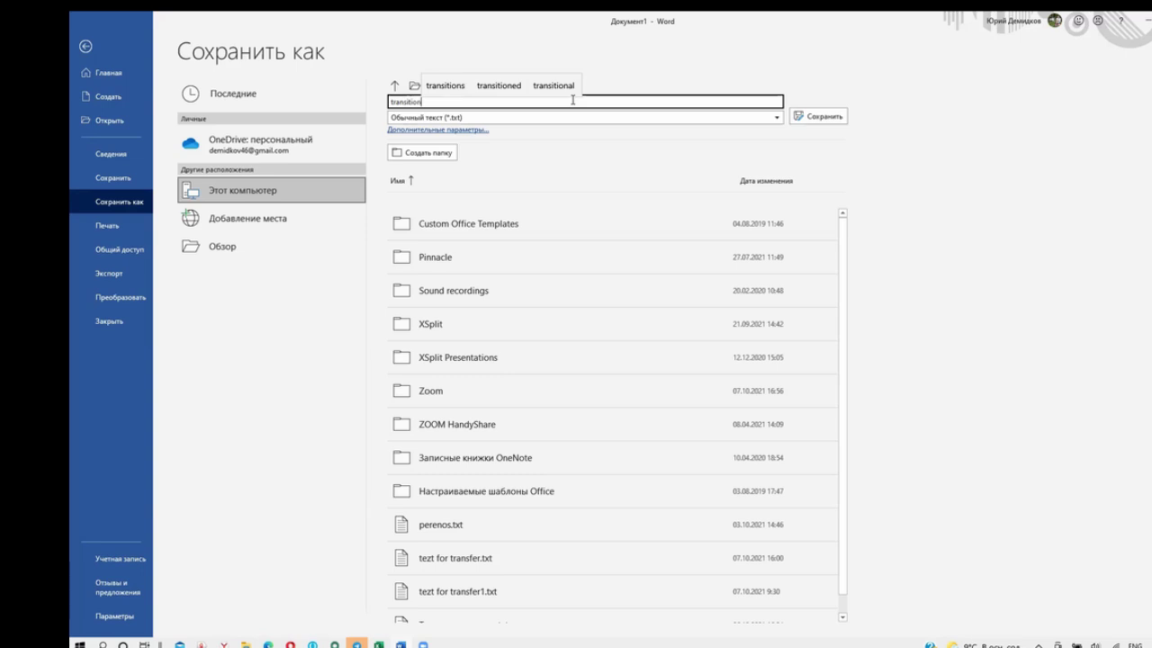
pyautogui.click(792, 111)
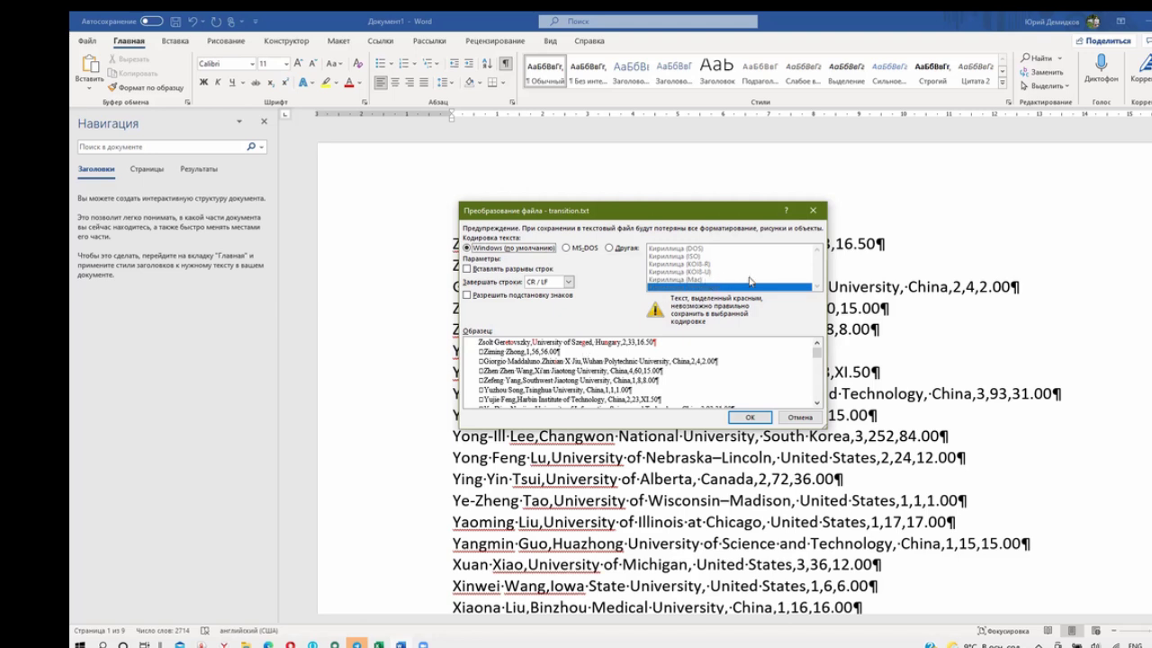
# - Choose Other encoding Юникод (UTF-8), check the preview, and confirm saving transition.txt
pyautogui.click(609, 248)
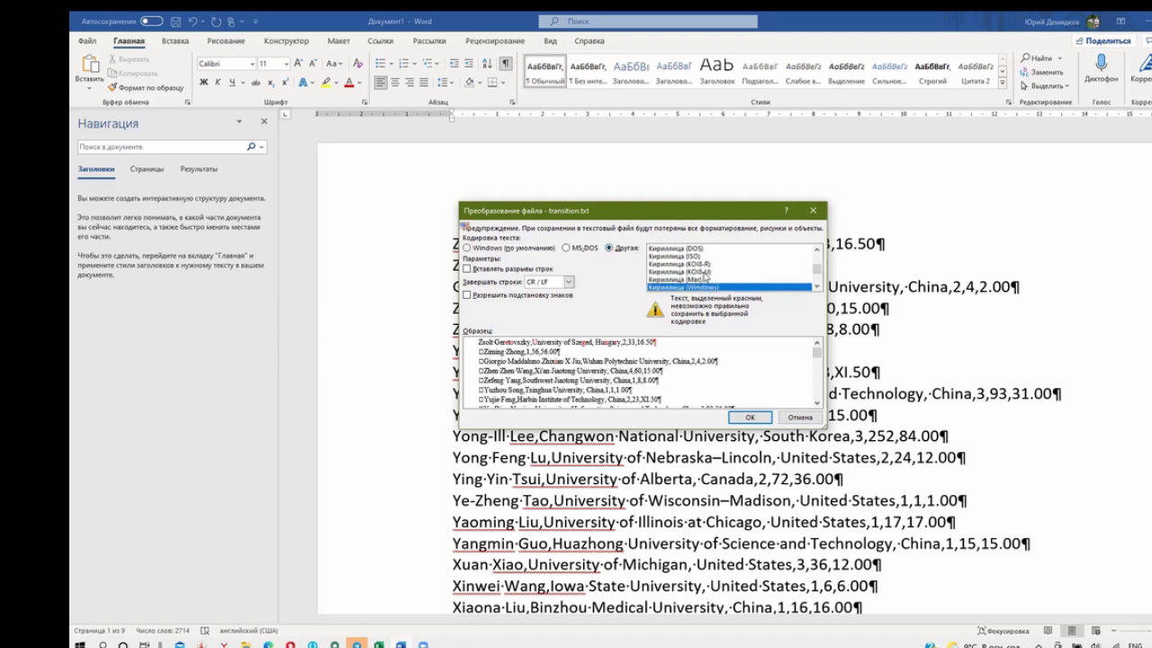
pyautogui.scroll(3, 708, 277)
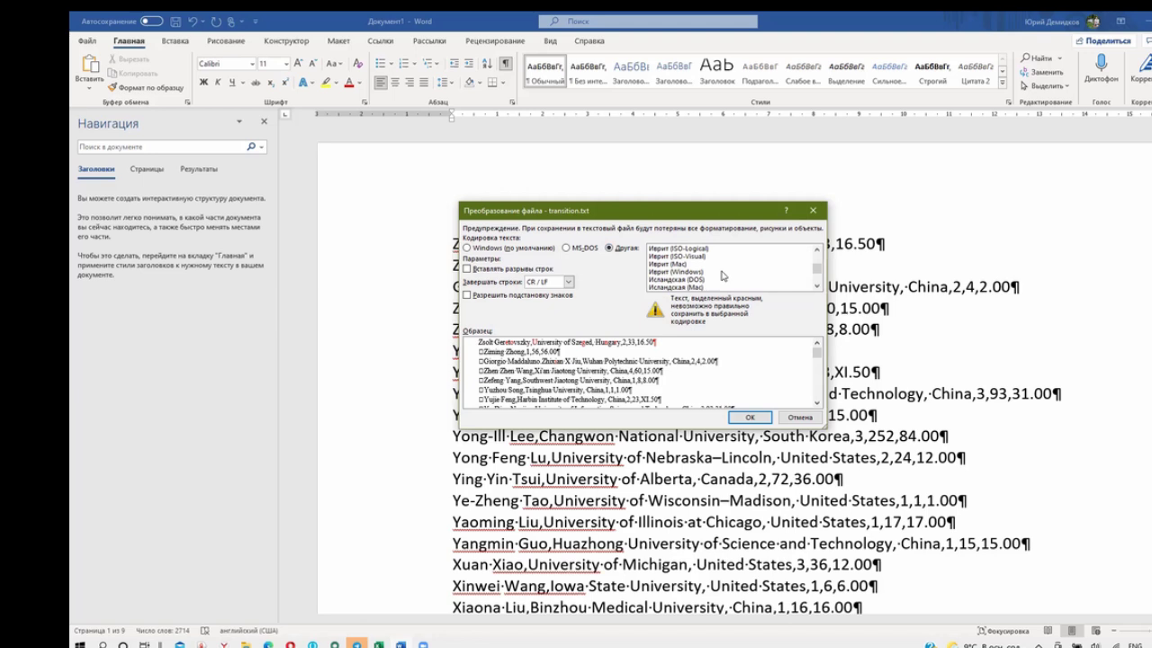
pyautogui.scroll(3, 722, 276)
pyautogui.scroll(1, 722, 276)
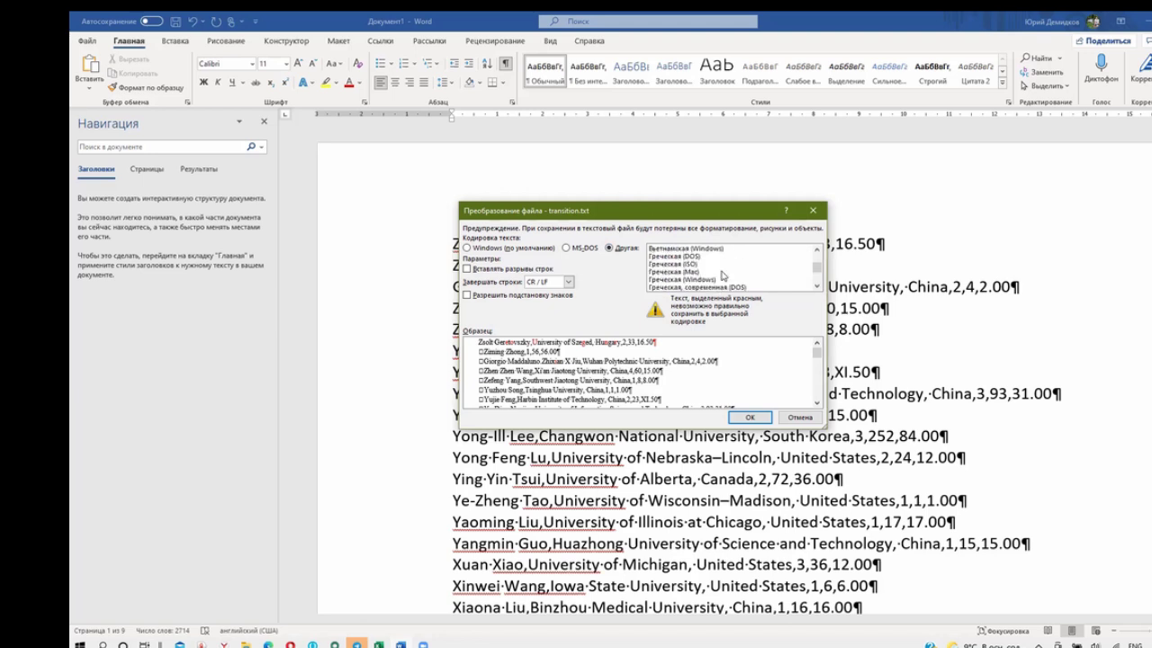
pyautogui.scroll(1, 721, 276)
pyautogui.scroll(1, 722, 276)
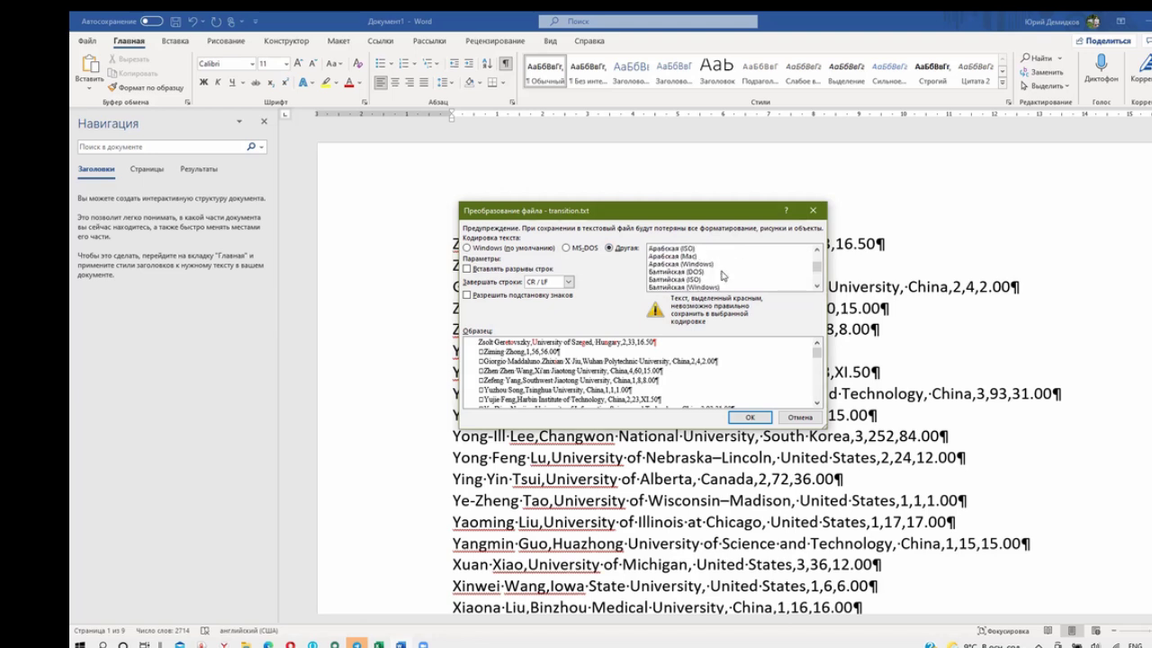
pyautogui.scroll(2, 722, 276)
pyautogui.scroll(1, 722, 275)
pyautogui.scroll(2, 722, 276)
pyautogui.scroll(1, 722, 275)
pyautogui.scroll(1, 723, 277)
pyautogui.scroll(-2, 726, 280)
pyautogui.scroll(-2, 726, 280)
pyautogui.scroll(-1, 725, 282)
pyautogui.scroll(-1, 726, 282)
pyautogui.scroll(-1, 726, 281)
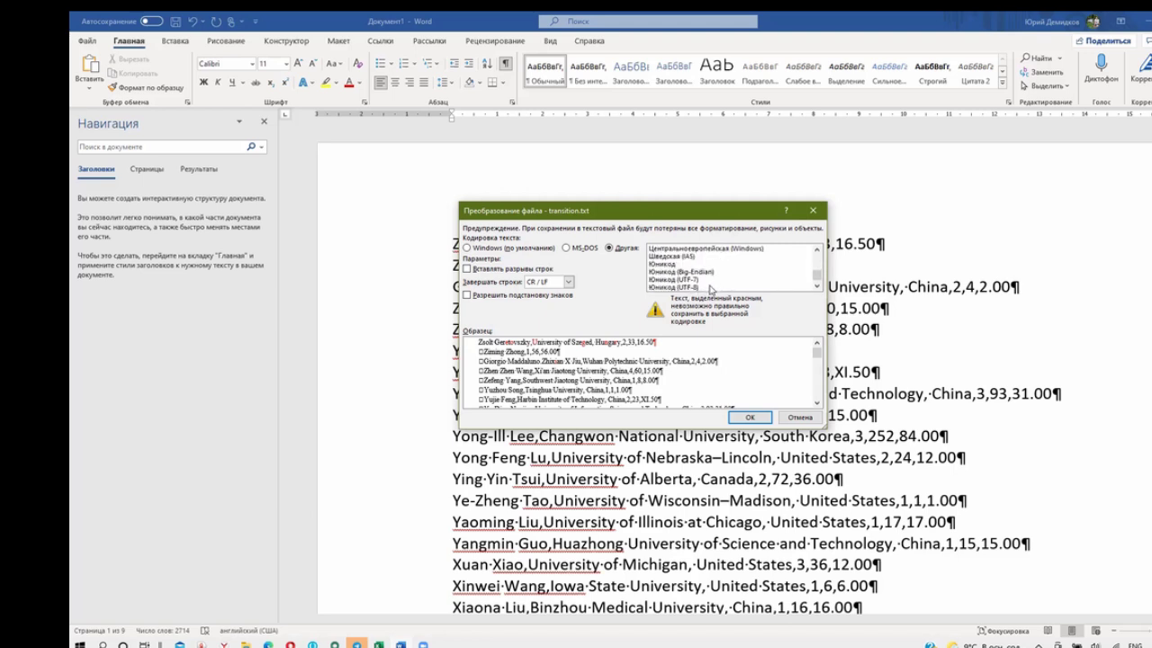
pyautogui.click(696, 288)
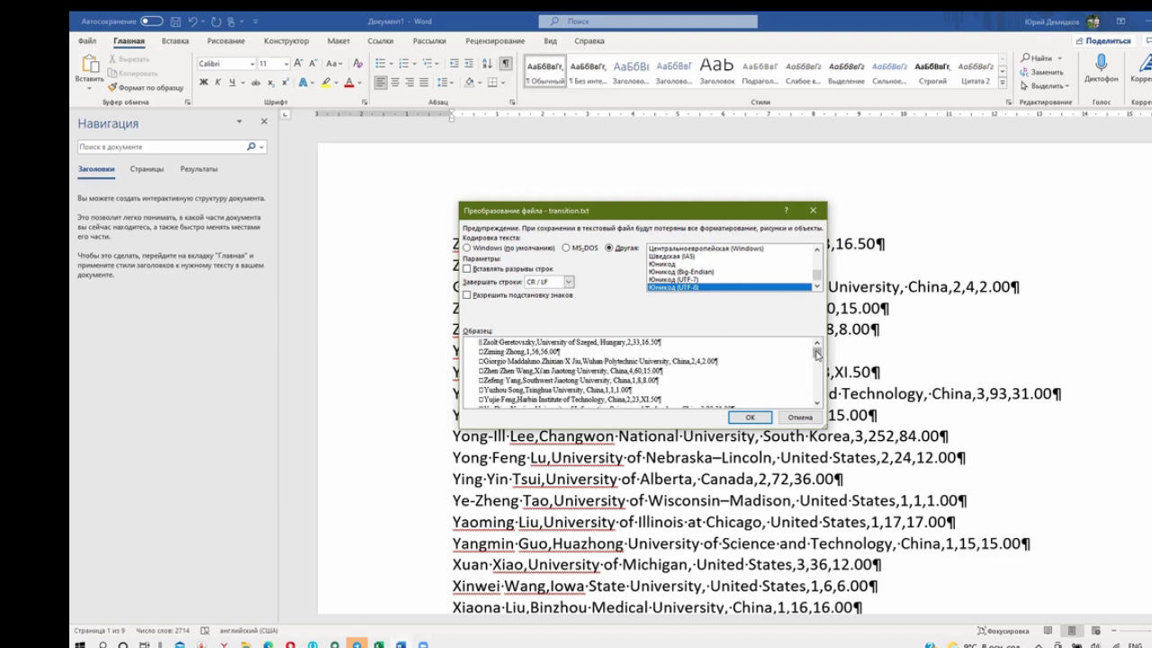
pyautogui.scroll(-3, 816, 355)
pyautogui.scroll(-3, 816, 354)
pyautogui.scroll(-3, 816, 355)
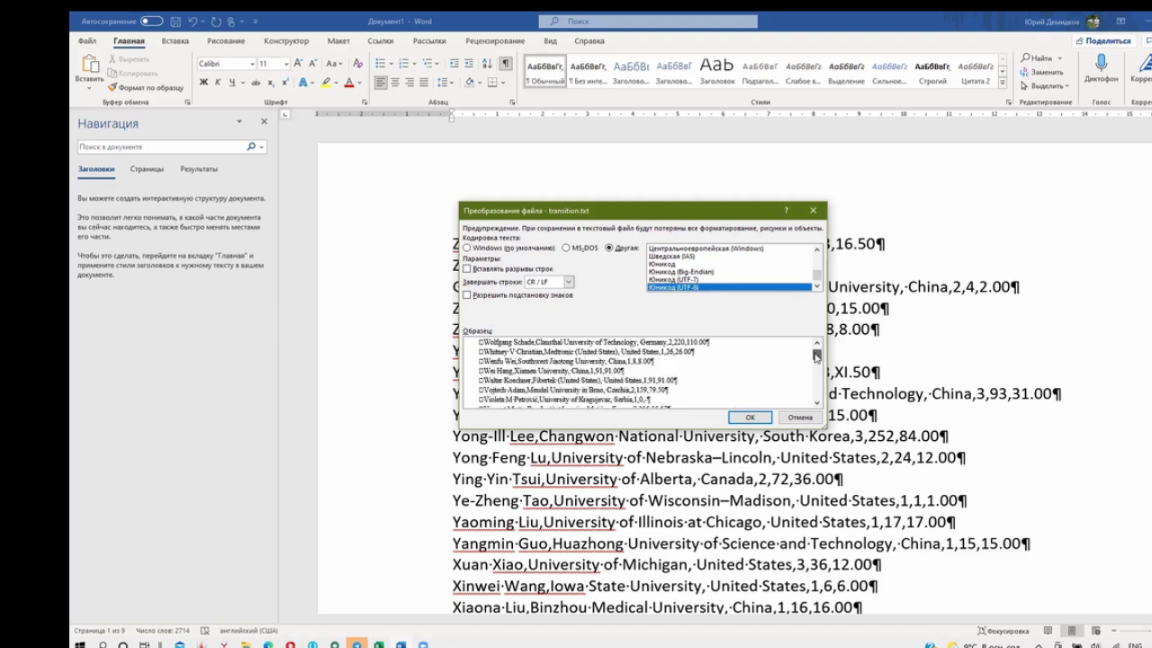
pyautogui.moveTo(816, 356); pyautogui.dragTo(817, 363)
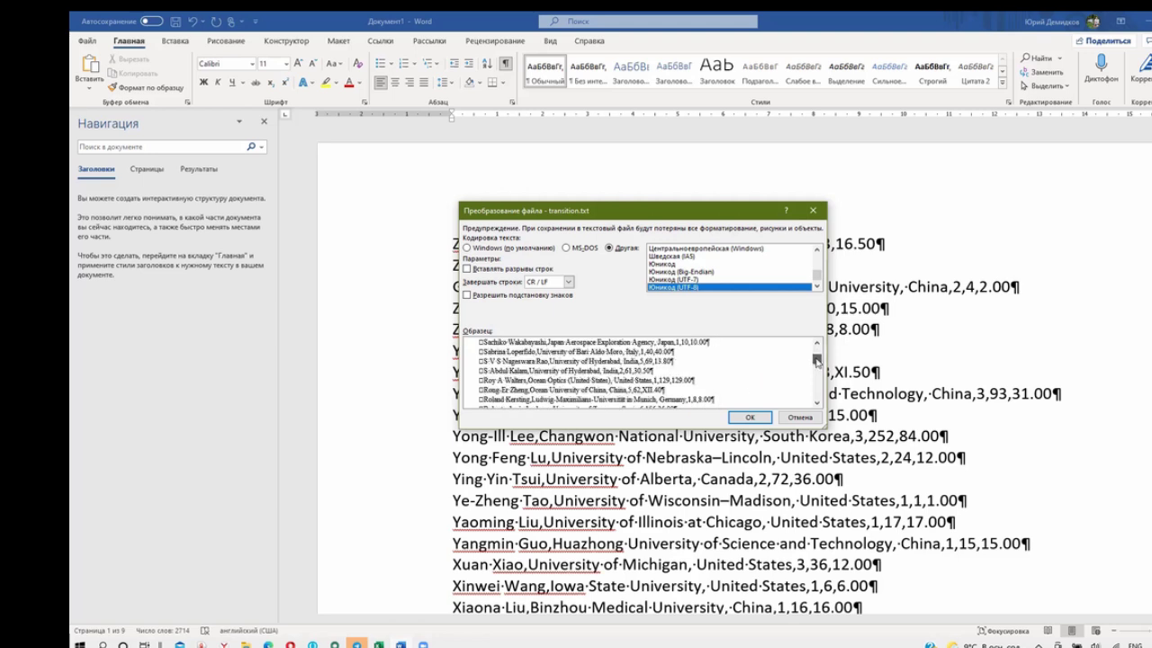
pyautogui.moveTo(817, 363); pyautogui.dragTo(817, 364)
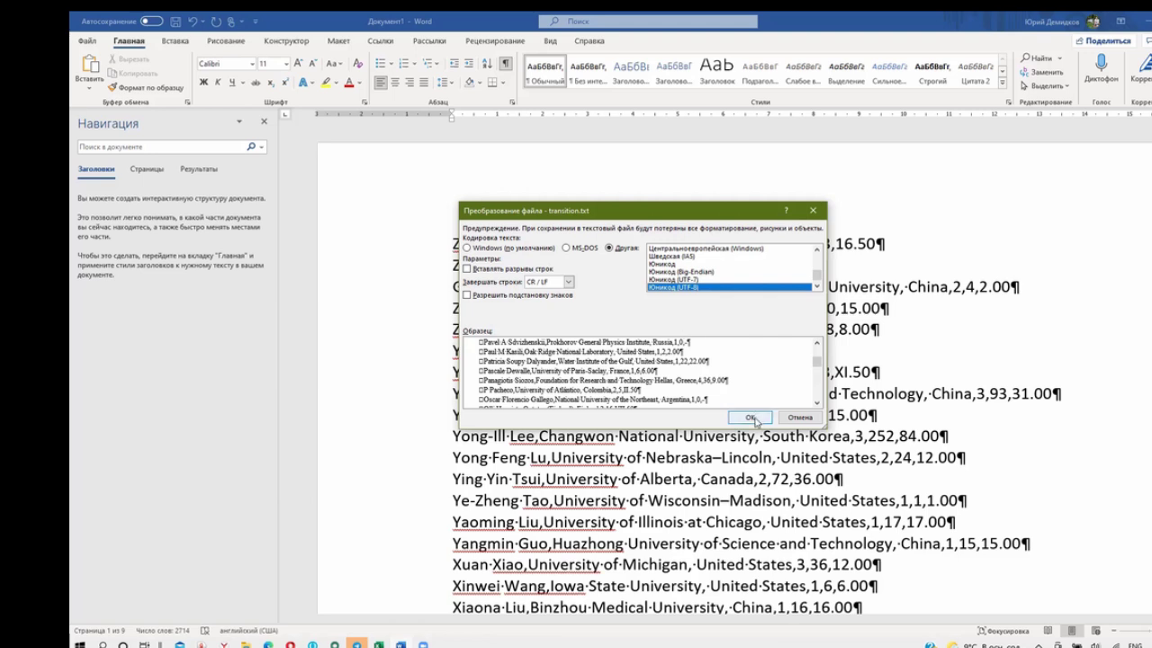
pyautogui.click(752, 419)
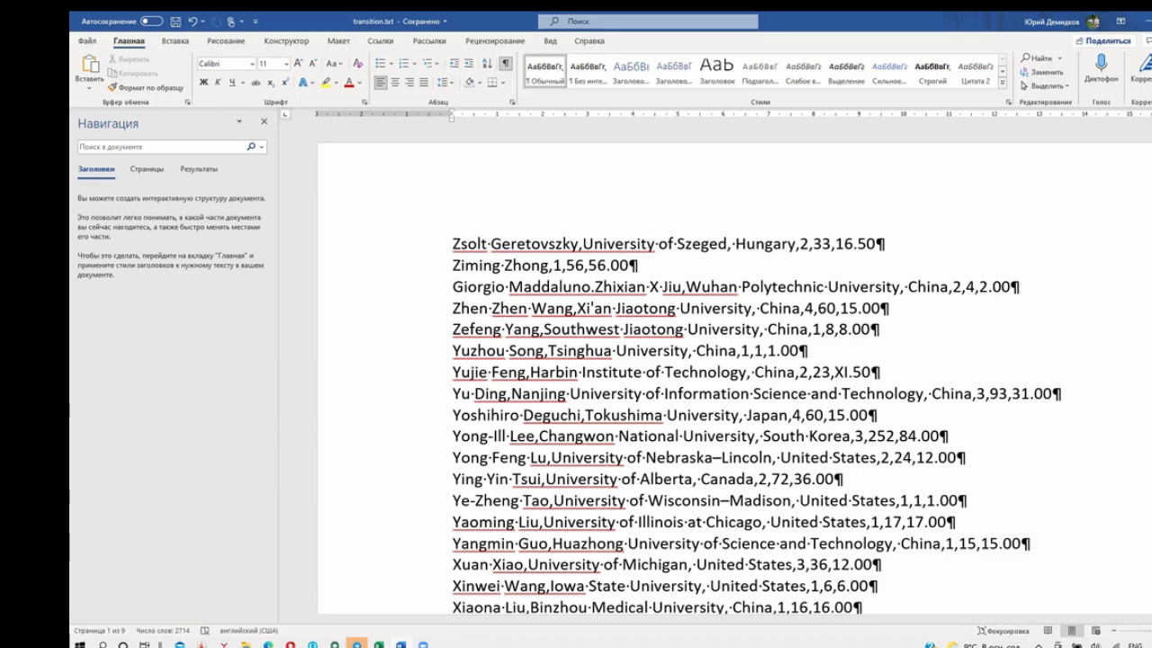
pyautogui.hotkey('alt', 'Tab')
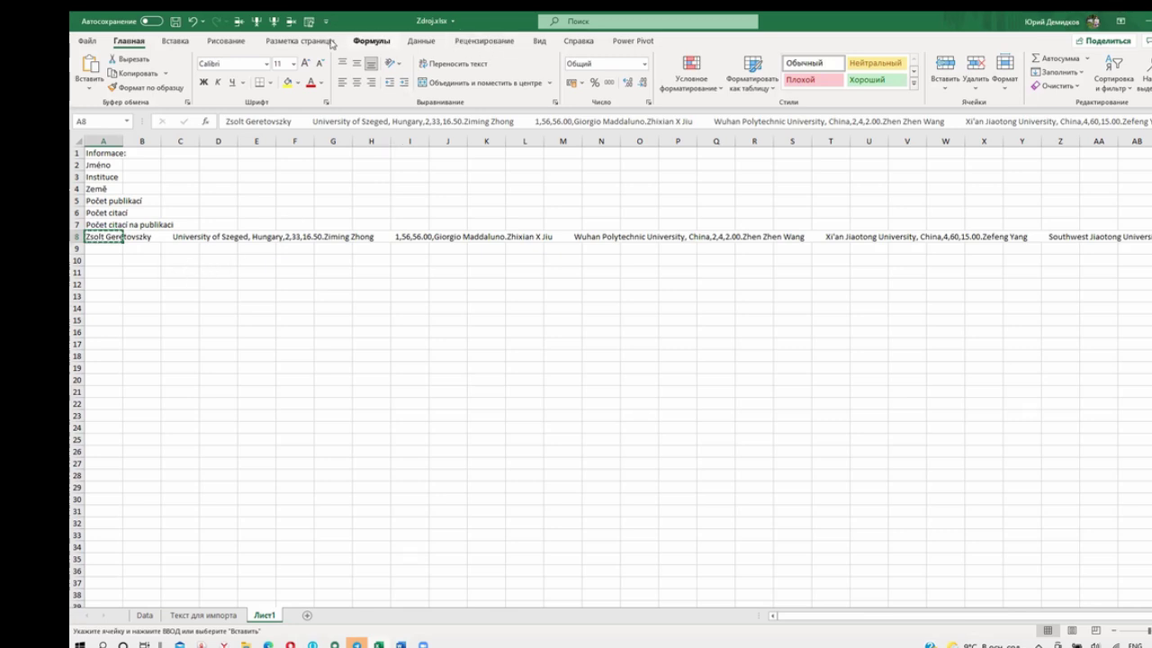
# - Import transition.txt through Data > Get Data > From File > From Text/CSV and open it for transformation
pyautogui.click(423, 41)
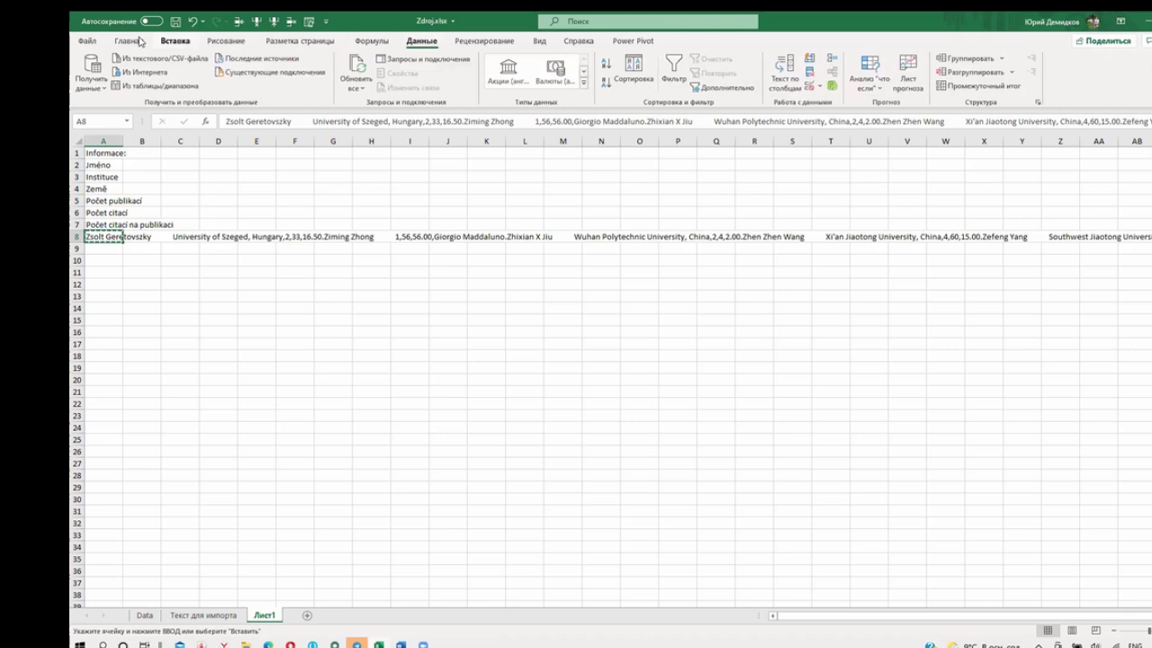
pyautogui.click(92, 78)
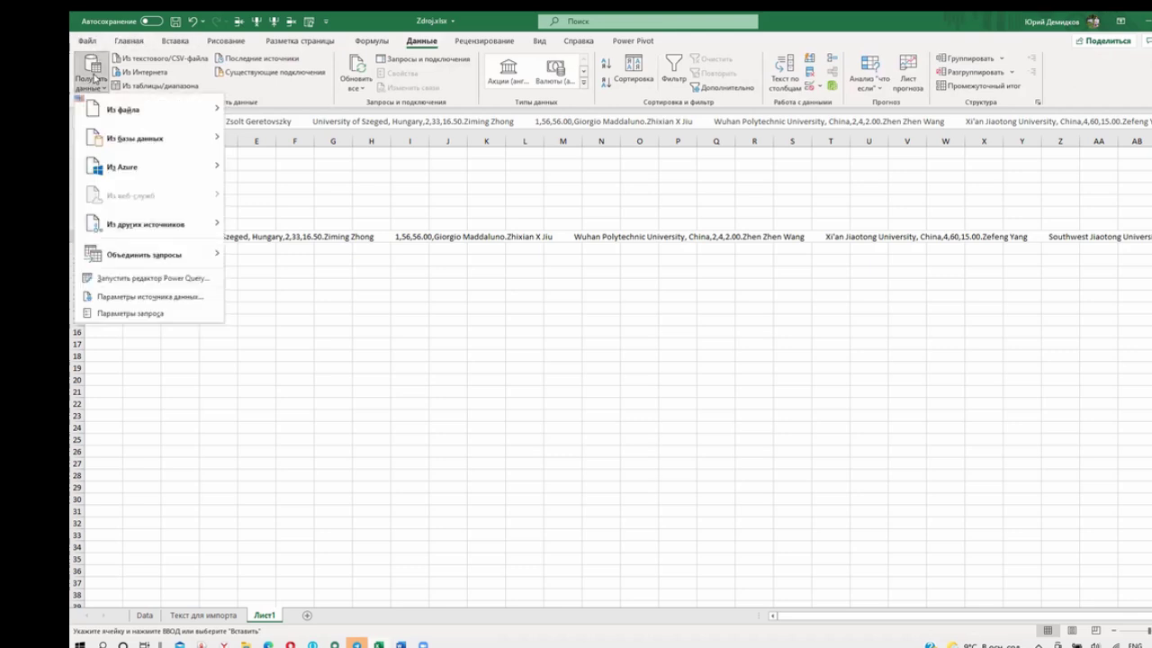
pyautogui.moveTo(142, 115)
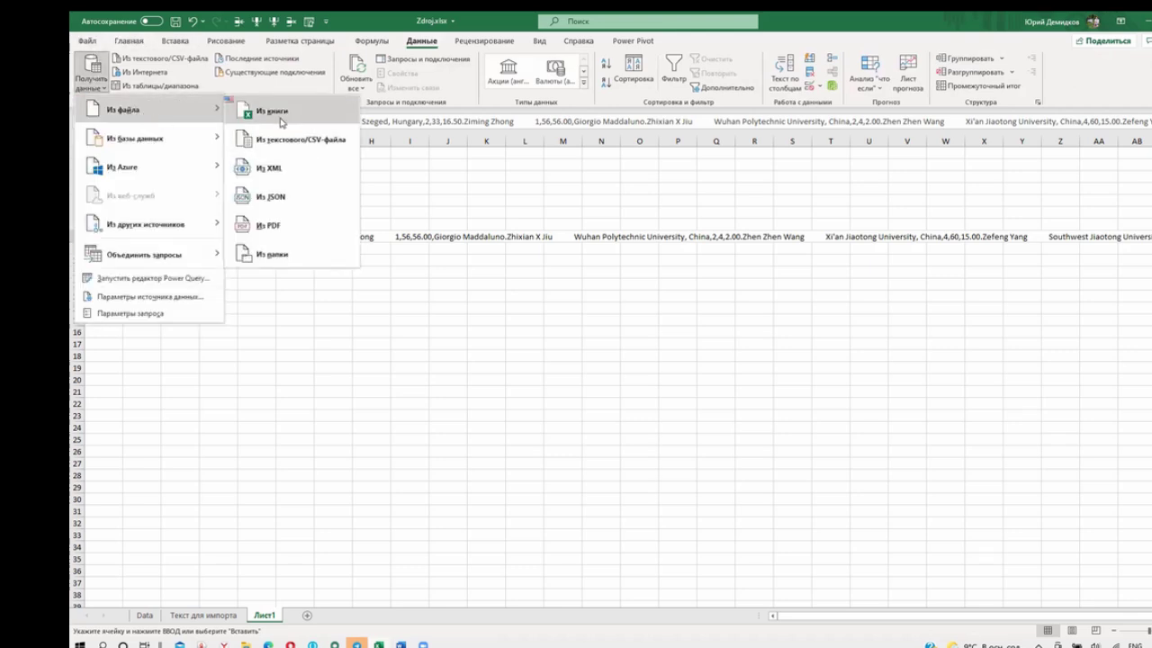
pyautogui.click(295, 141)
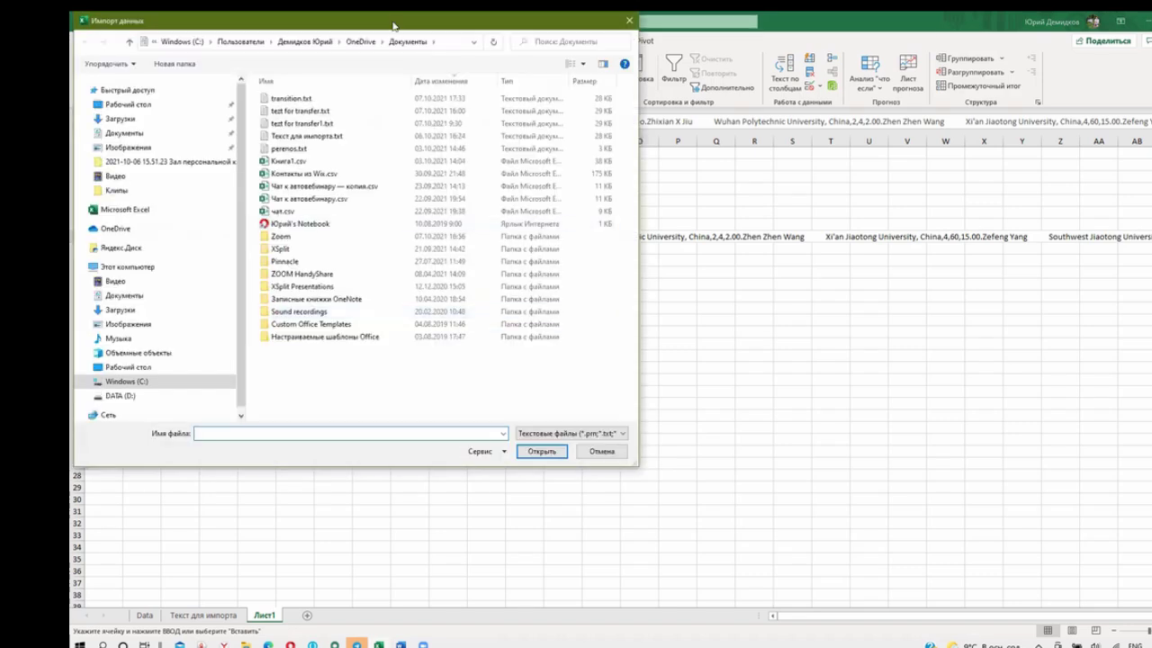
pyautogui.moveTo(396, 25); pyautogui.dragTo(686, 58)
pyautogui.click(585, 134)
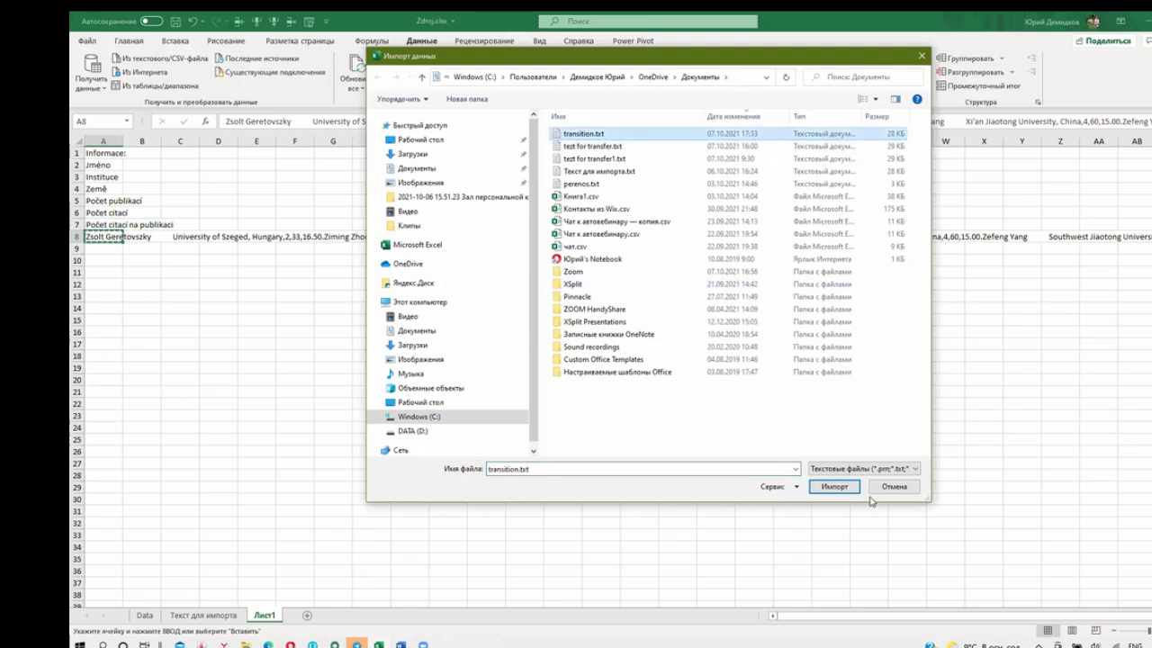
pyautogui.click(836, 487)
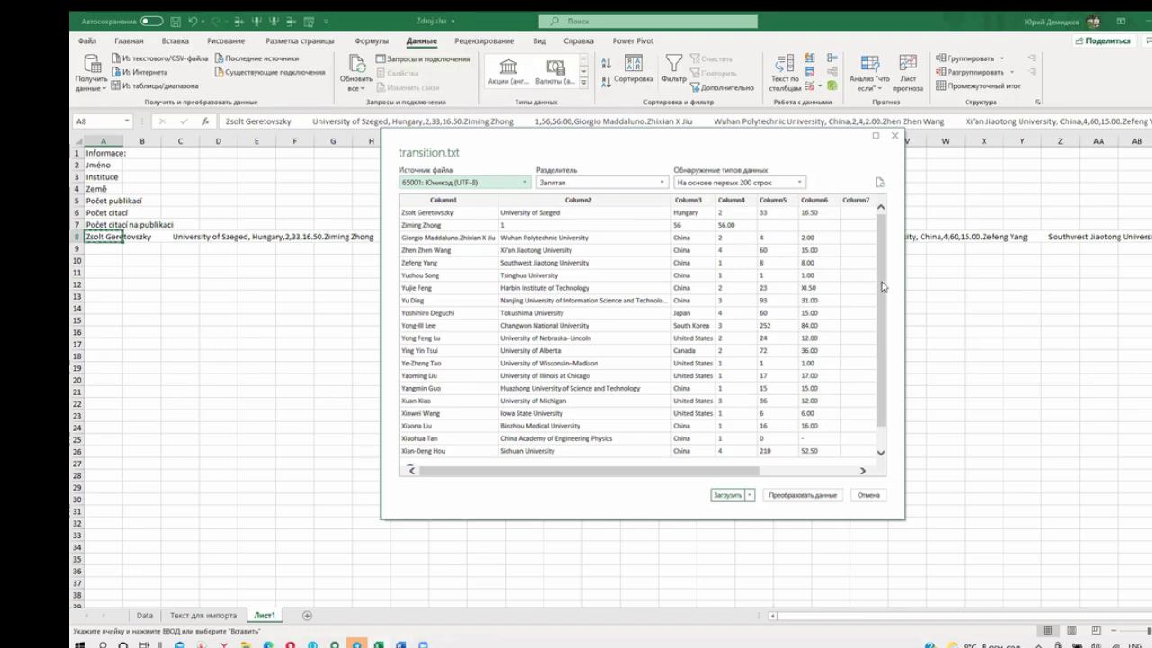
pyautogui.scroll(-1, 886, 306)
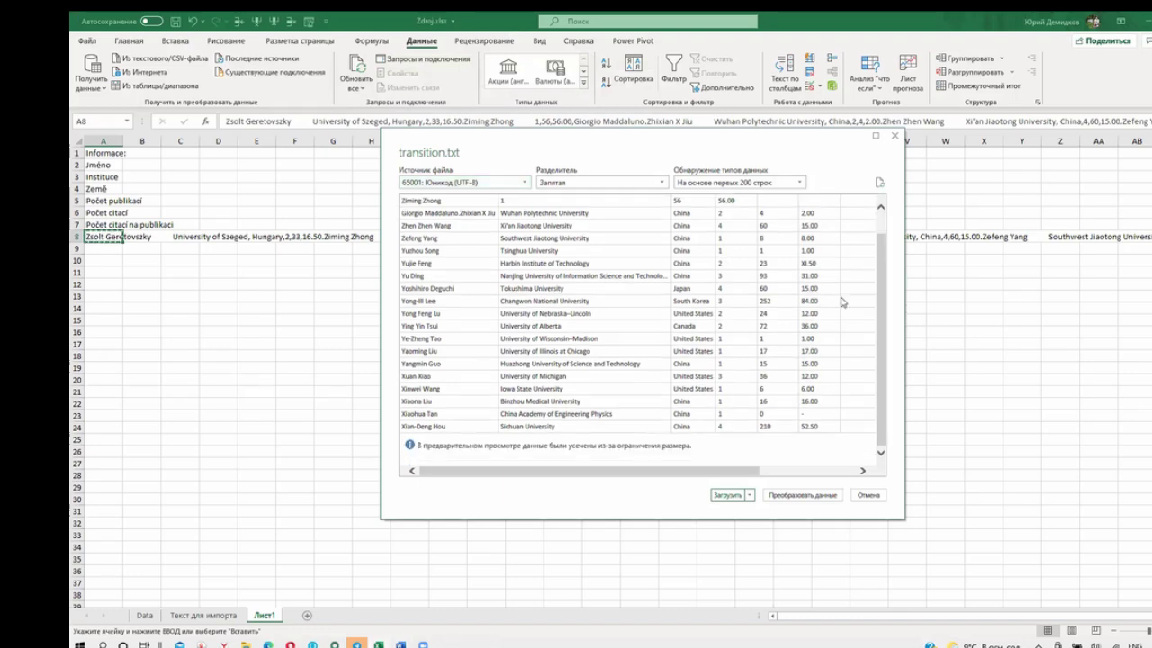
pyautogui.scroll(1, 882, 309)
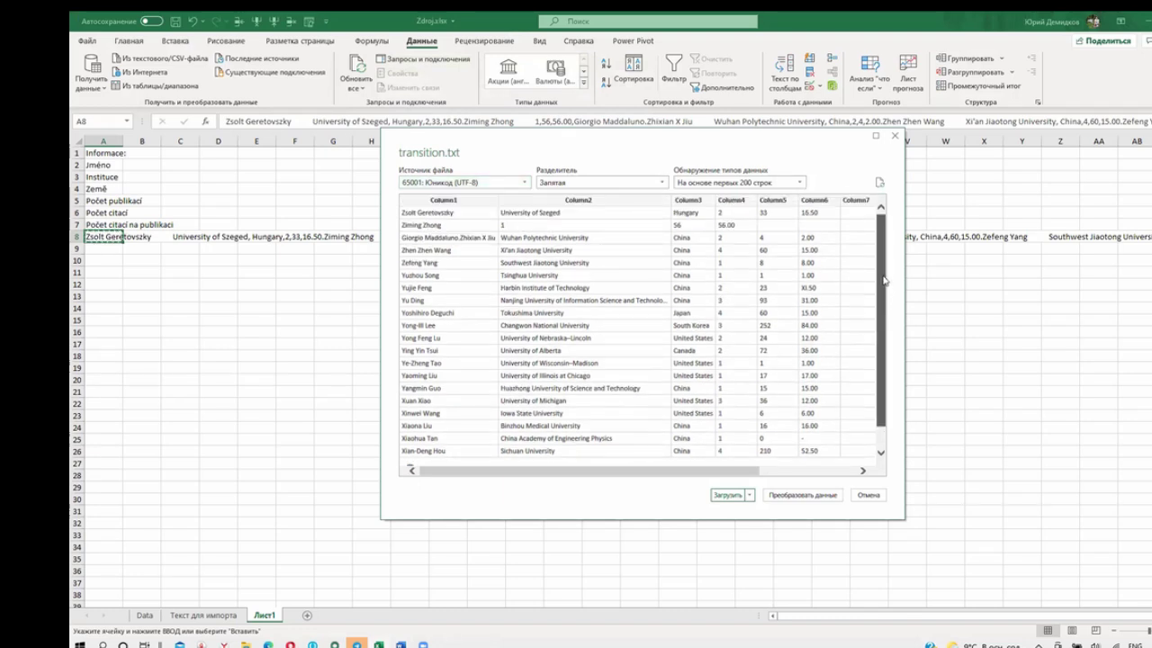
pyautogui.click(815, 497)
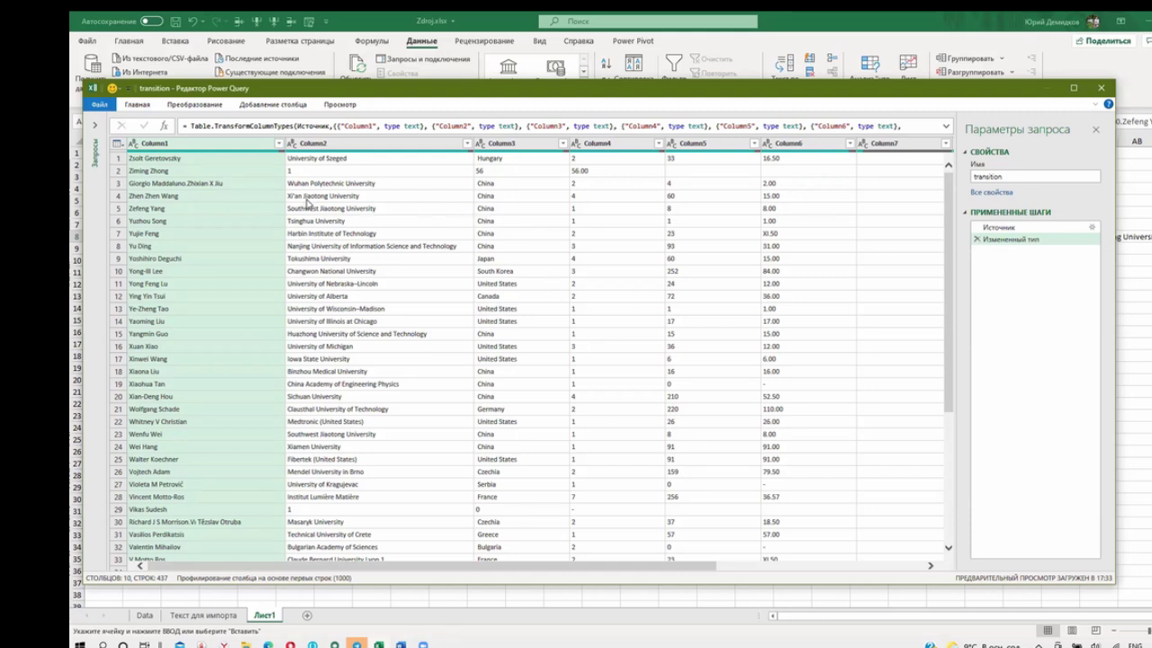
# - Inspect the comma-split columns in the Power Query Editor, starting with row 2 of Column2
pyautogui.click(315, 173)
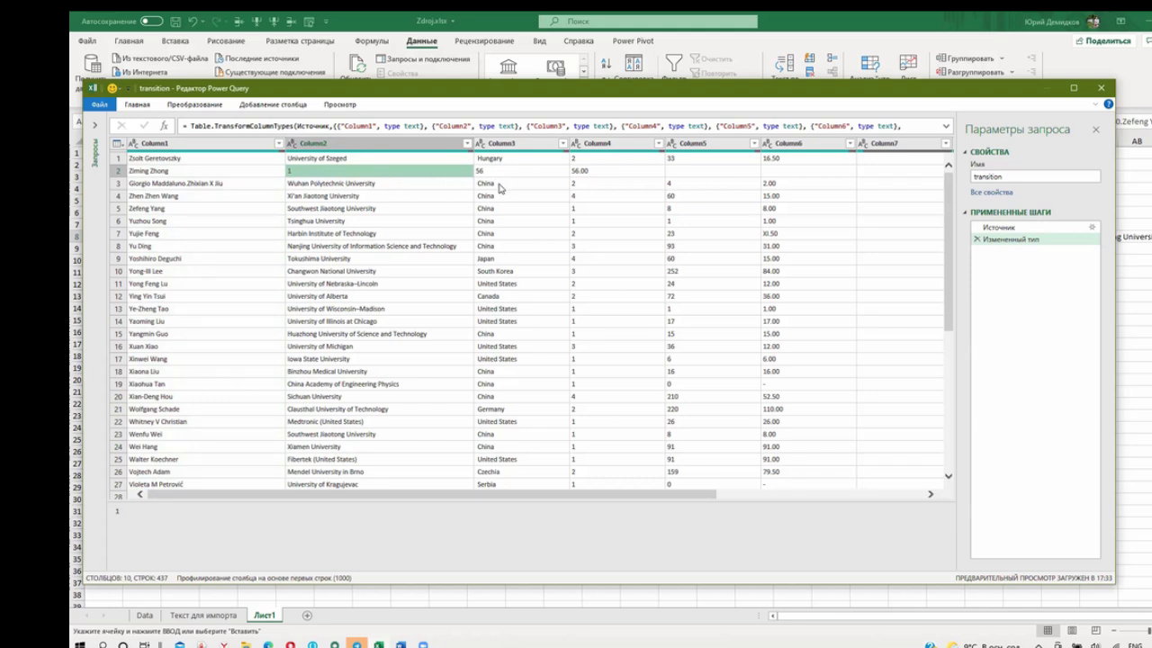
pyautogui.moveTo(948, 276); pyautogui.dragTo(974, 427)
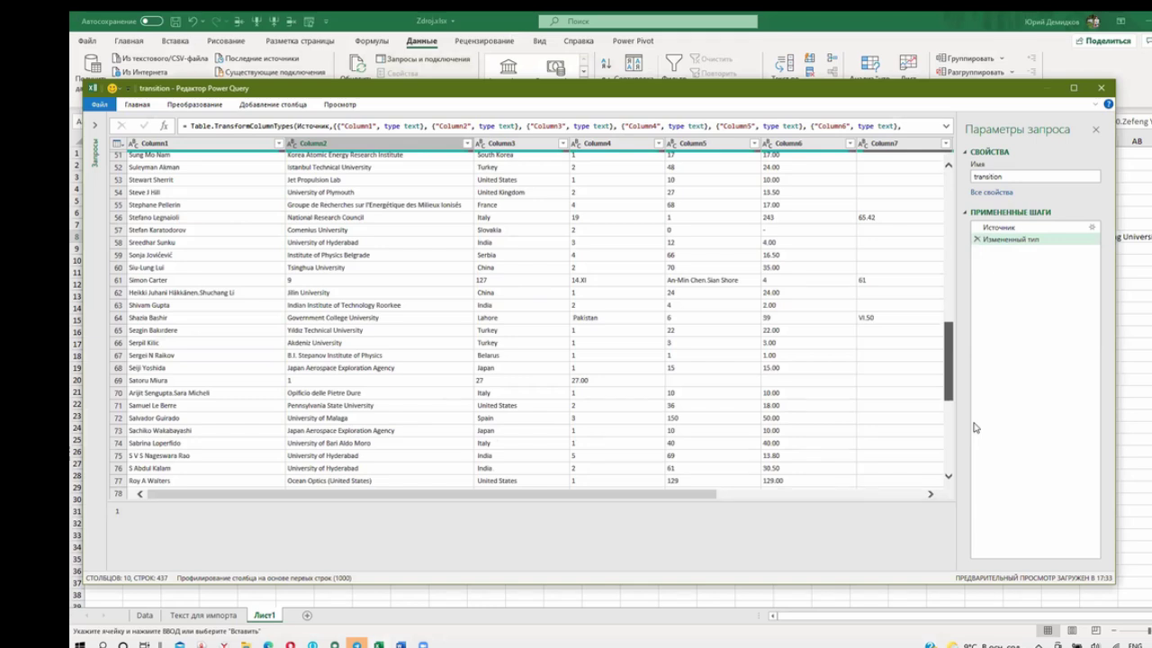
pyautogui.moveTo(974, 428); pyautogui.dragTo(945, 220)
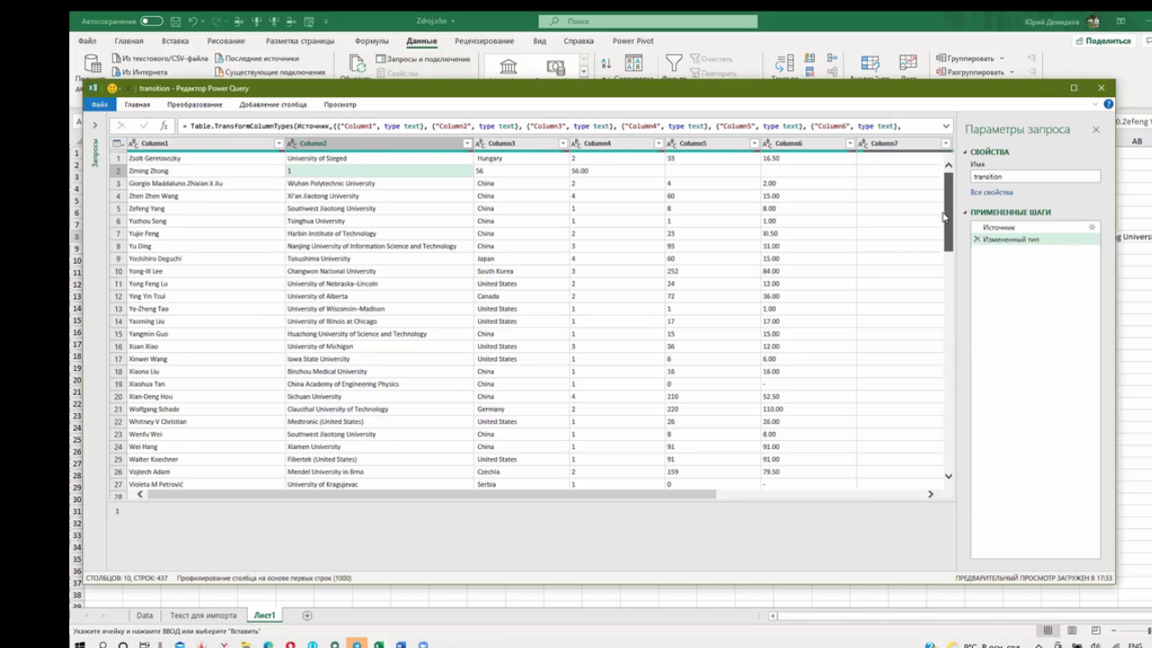
pyautogui.moveTo(943, 216); pyautogui.dragTo(956, 292)
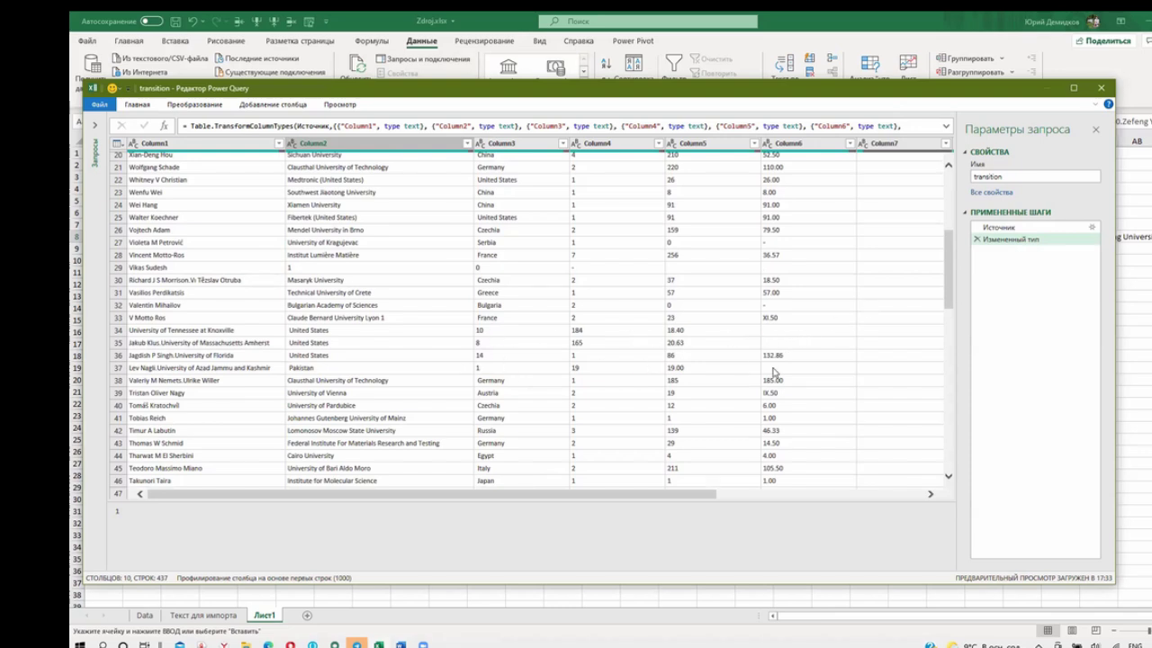
pyautogui.moveTo(947, 286); pyautogui.dragTo(963, 345)
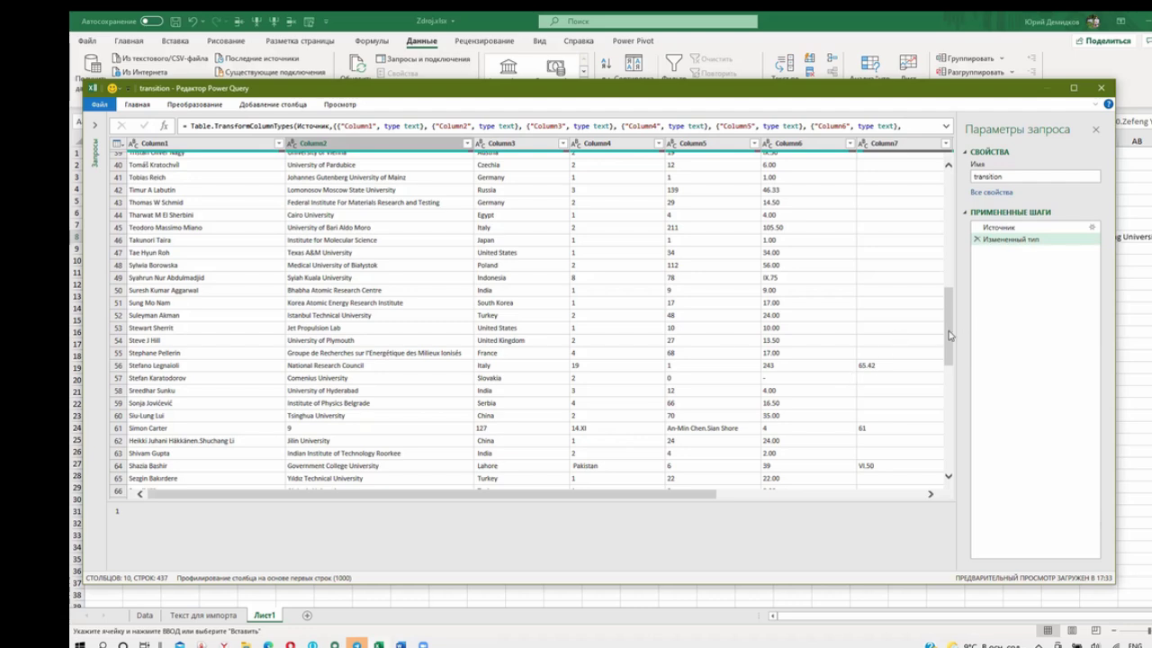
pyautogui.scroll(-3, 949, 336)
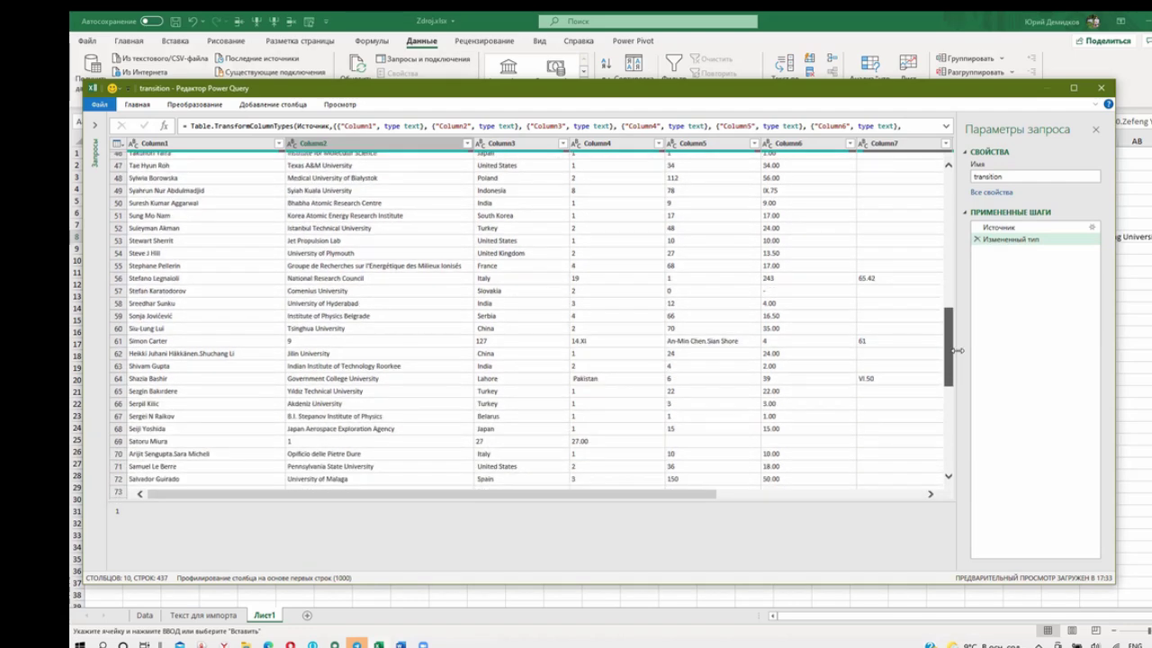
pyautogui.moveTo(958, 350)
pyautogui.mouseDown()
pyautogui.moveTo(1006, 475)
pyautogui.moveTo(994, 453)
pyautogui.moveTo(954, 459)
pyautogui.mouseUp()
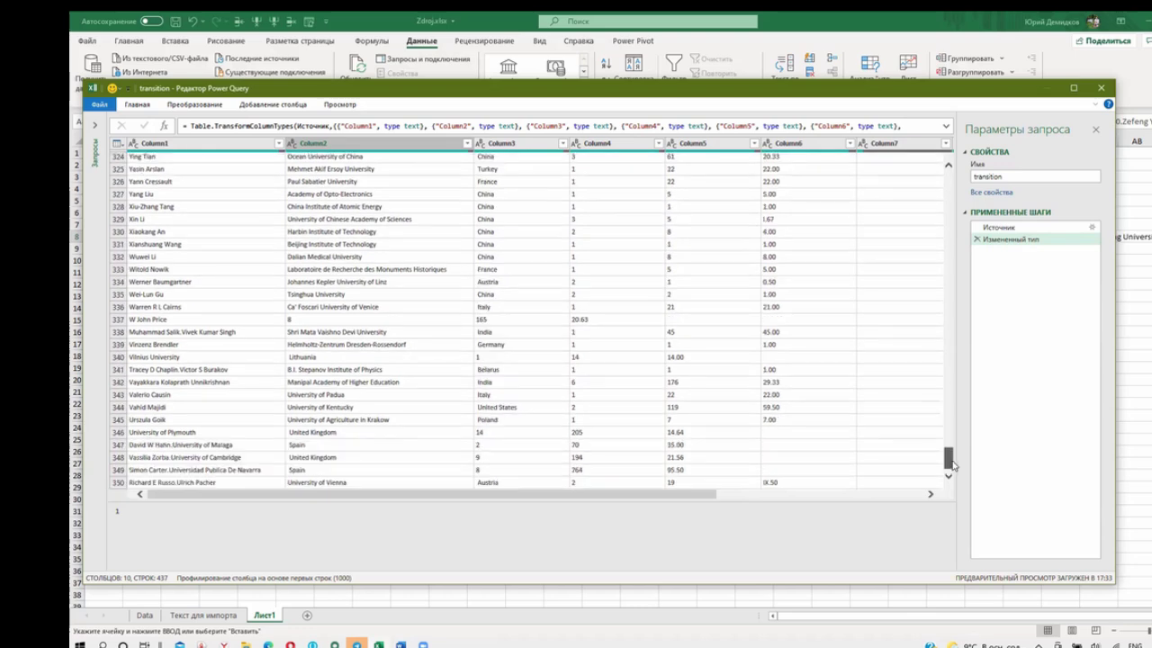
# - Close the Power Query Editor, discard the changes, and return to transition.txt in Word
pyautogui.click(1101, 89)
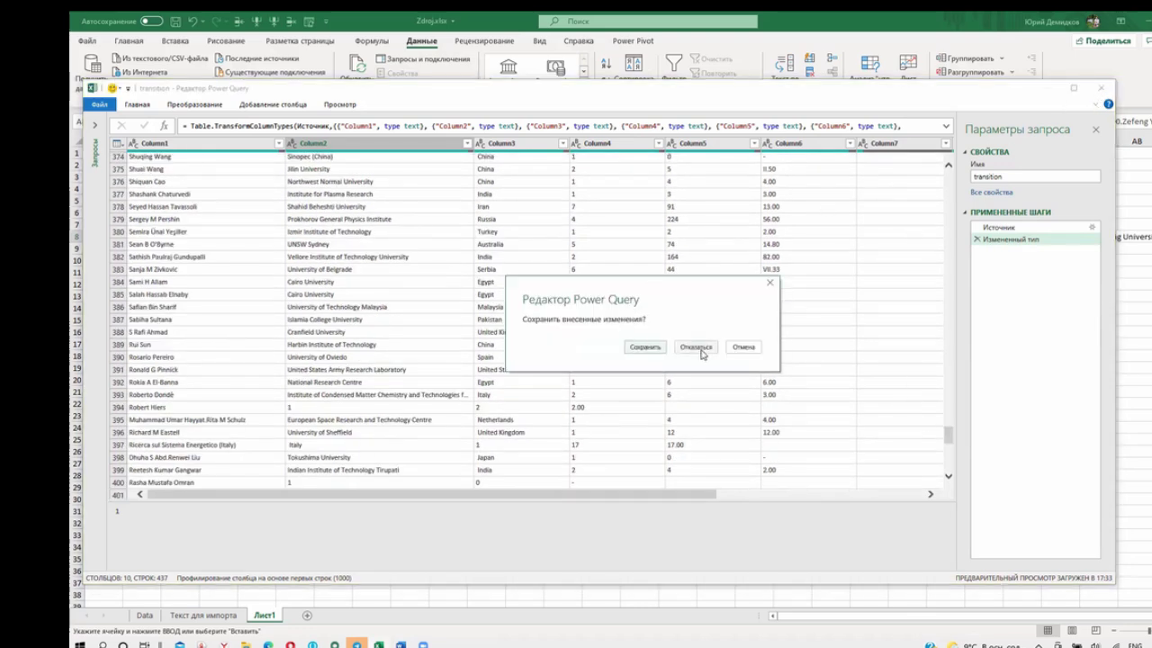
pyautogui.click(699, 347)
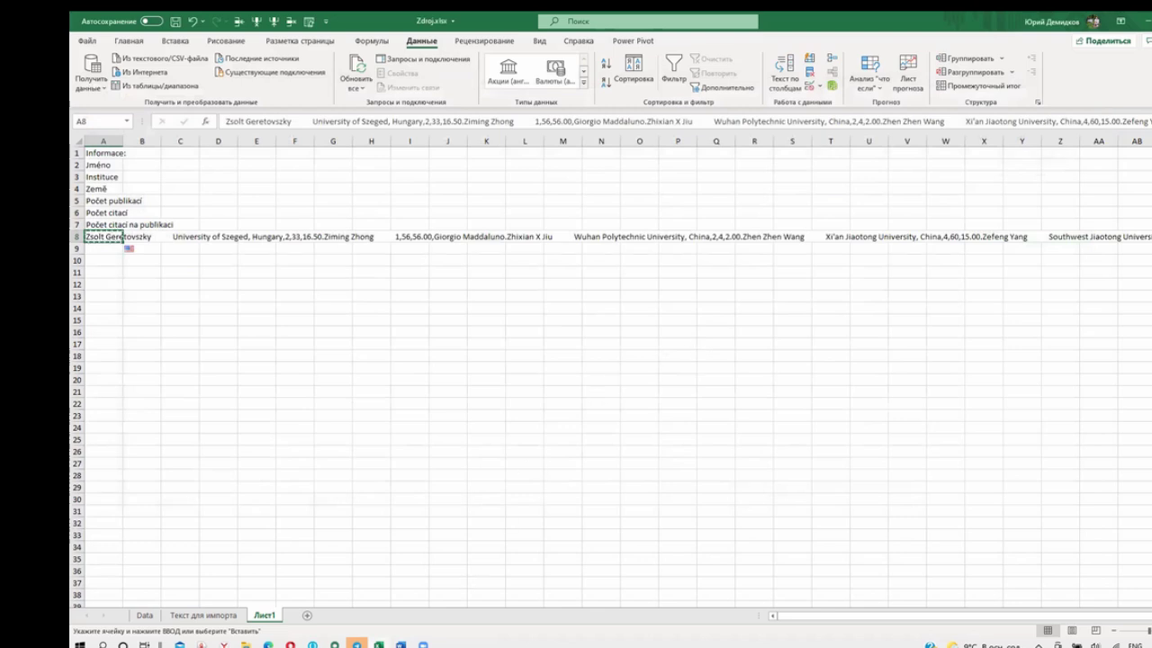
pyautogui.hotkey('alt', 'Tab')
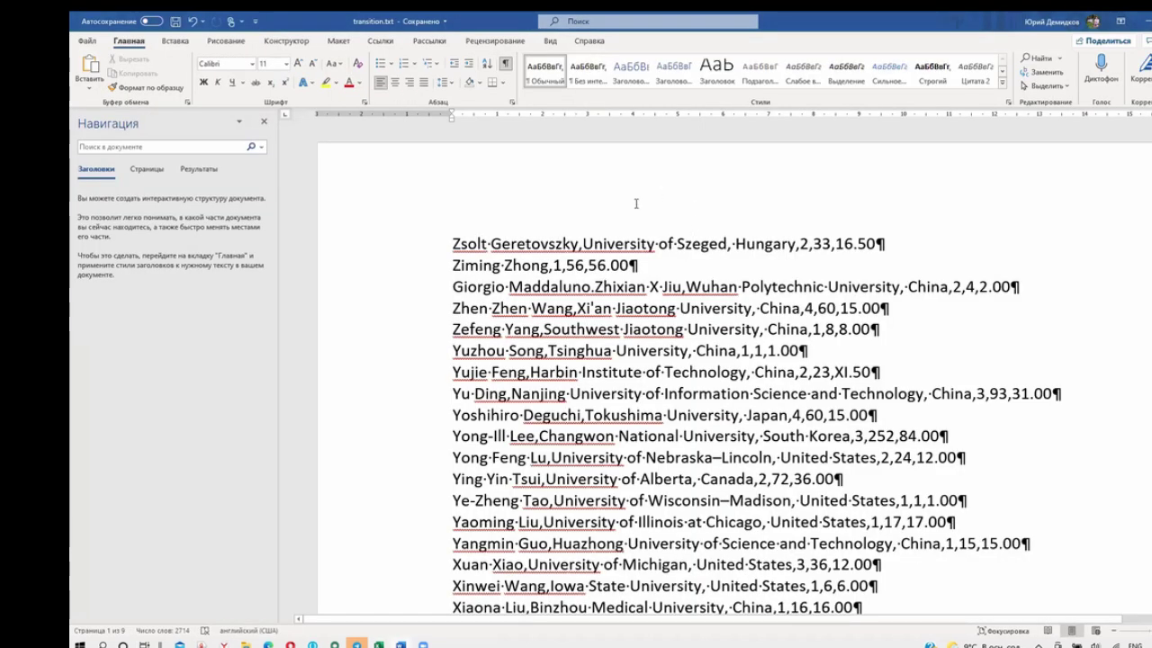
pyautogui.click(1042, 72)
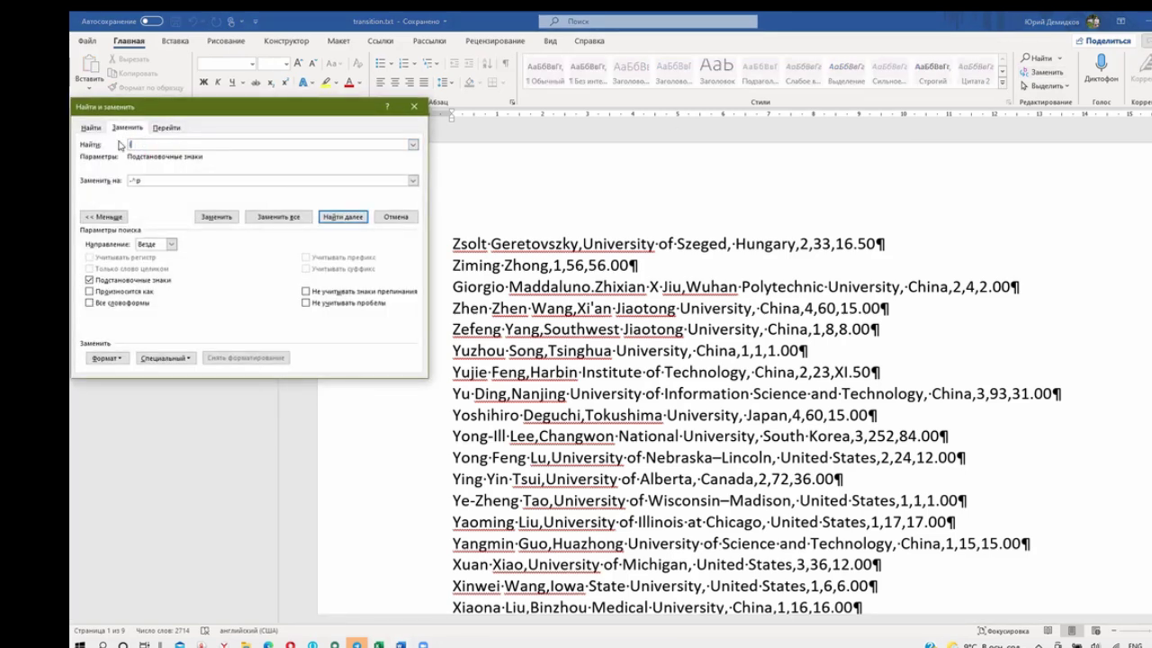
pyautogui.write('.')
pyautogui.click(142, 179)
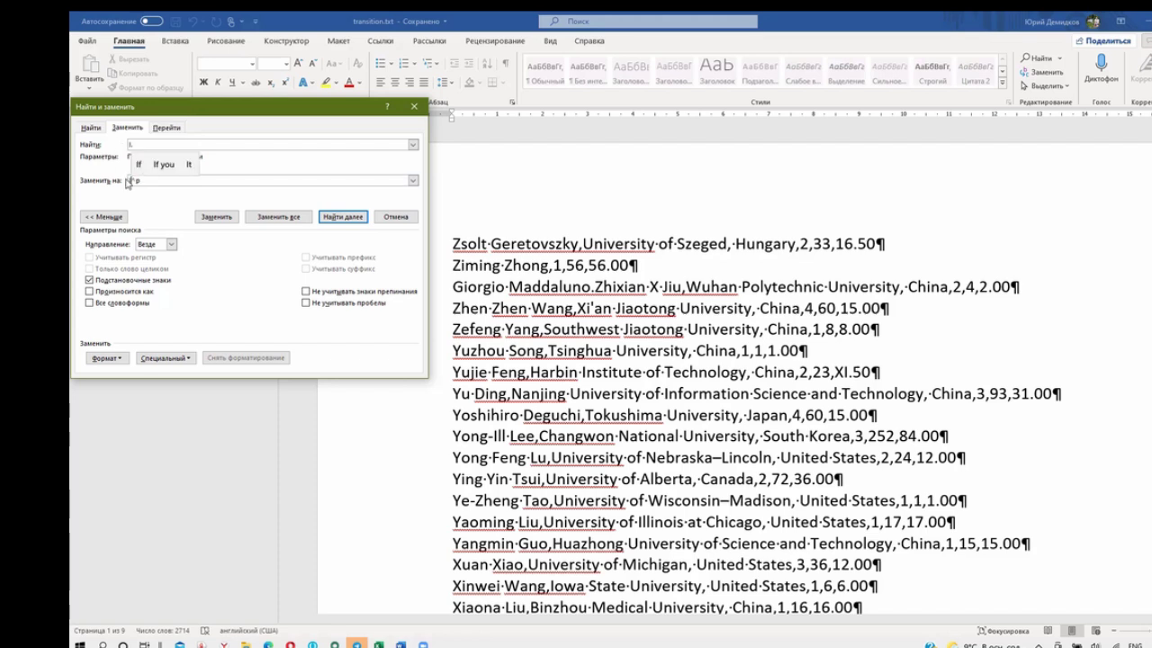
pyautogui.click(345, 218)
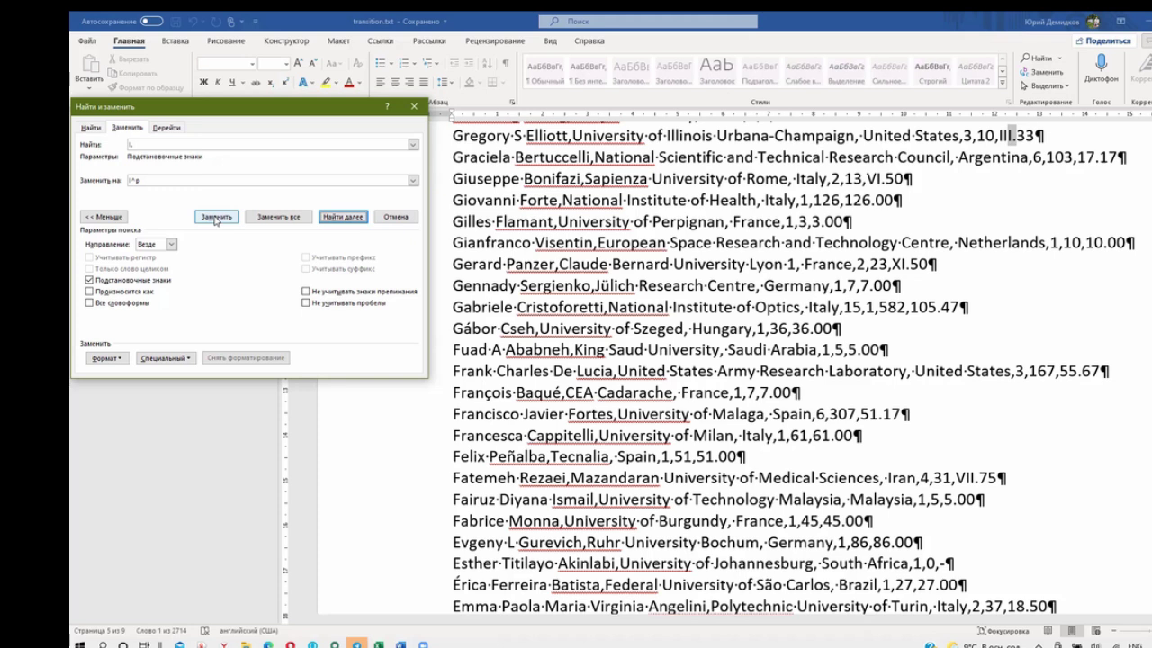
pyautogui.click(342, 217)
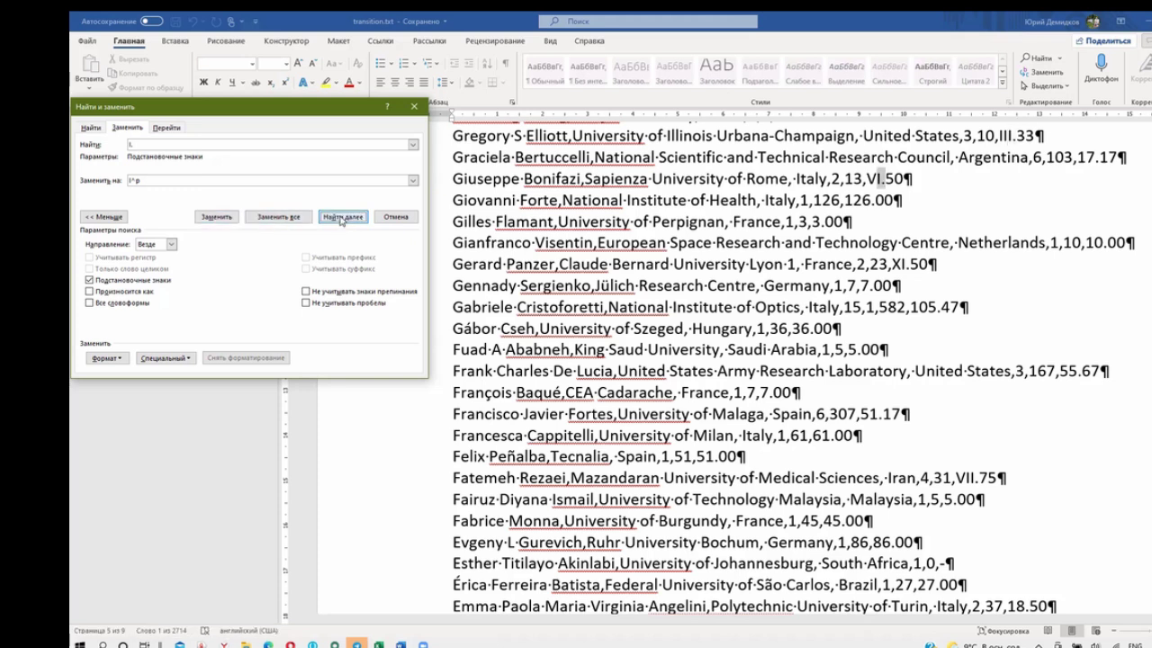
pyautogui.click(342, 217)
pyautogui.click(342, 217)
pyautogui.click(342, 217)
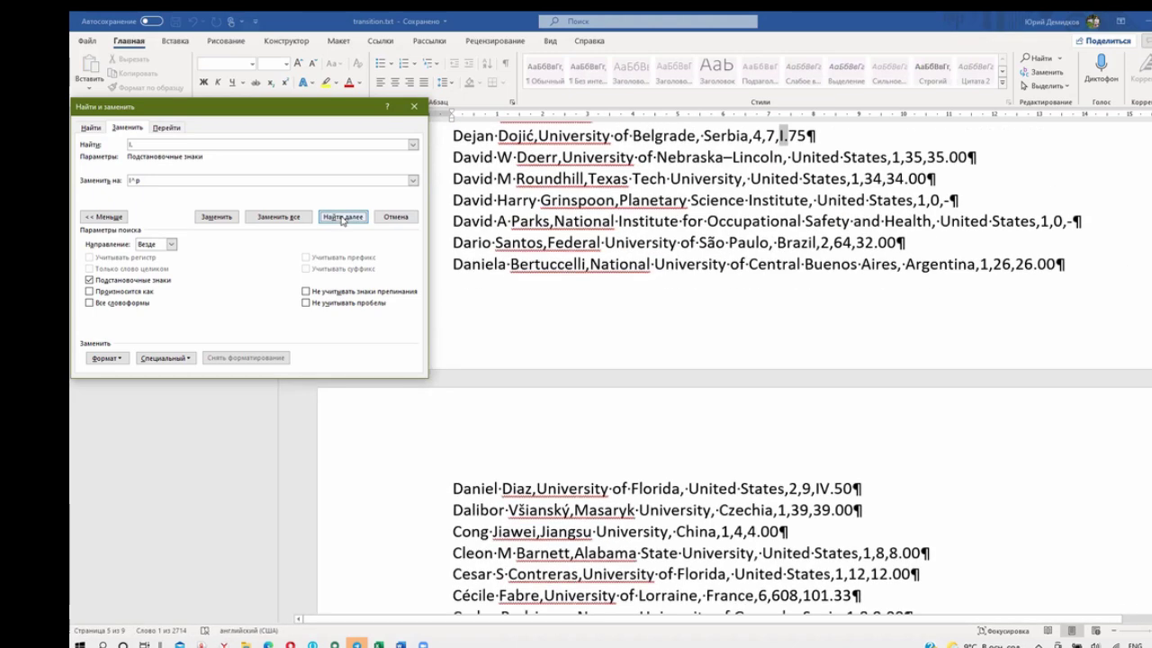
pyautogui.click(342, 217)
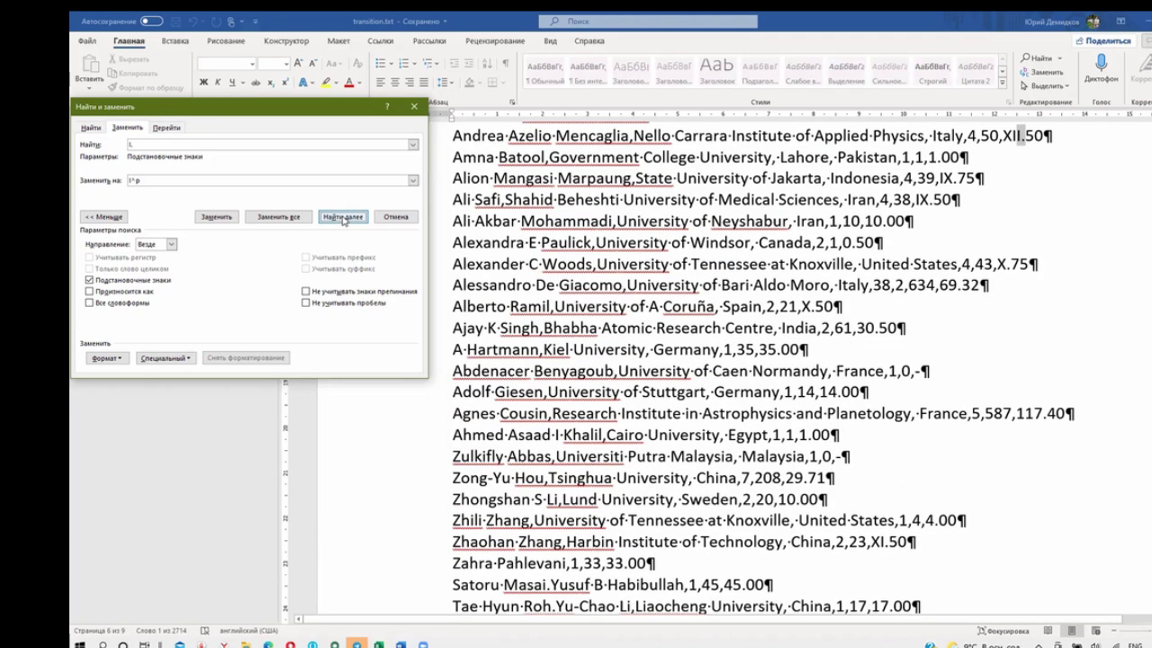
pyautogui.click(342, 217)
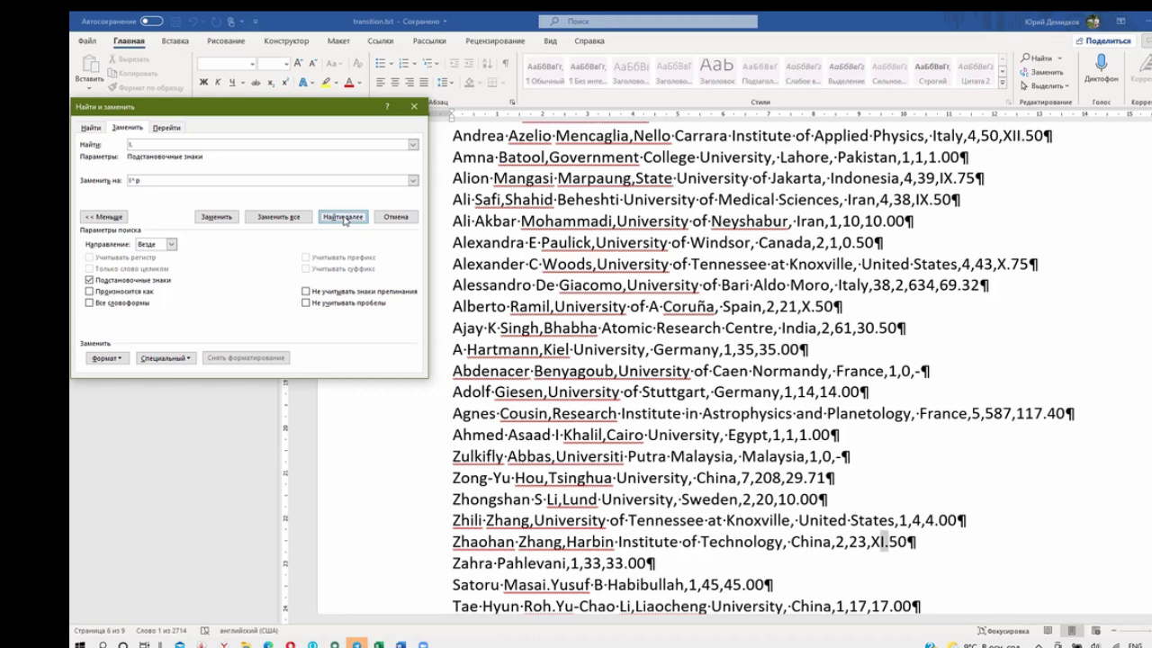
pyautogui.click(342, 217)
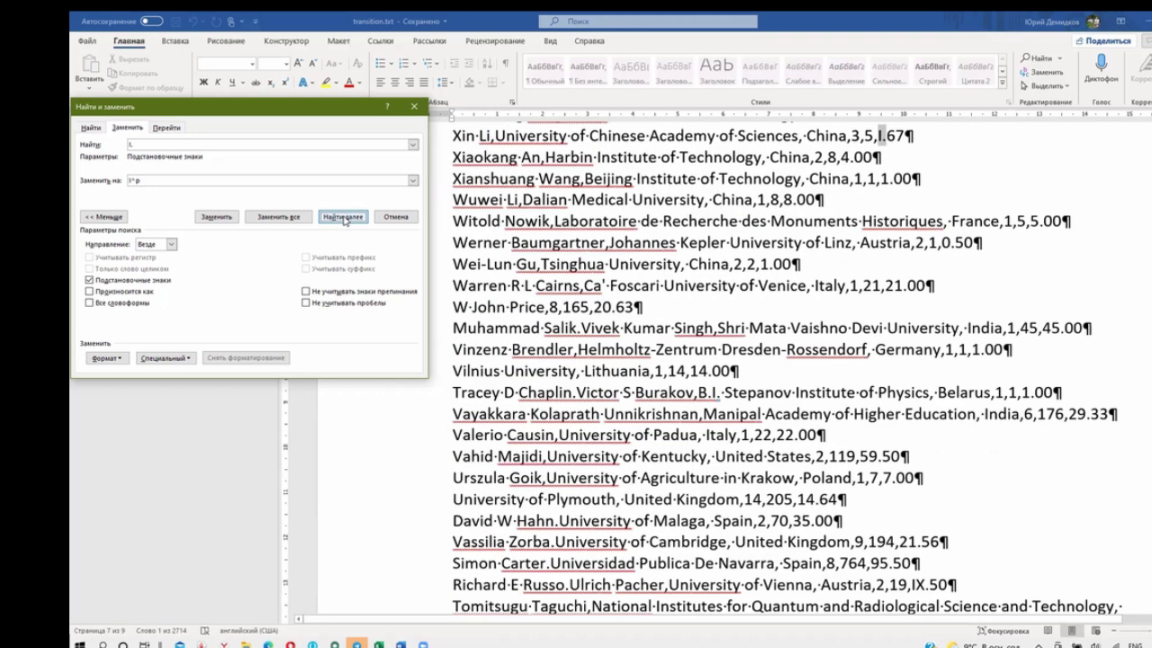
pyautogui.click(342, 217)
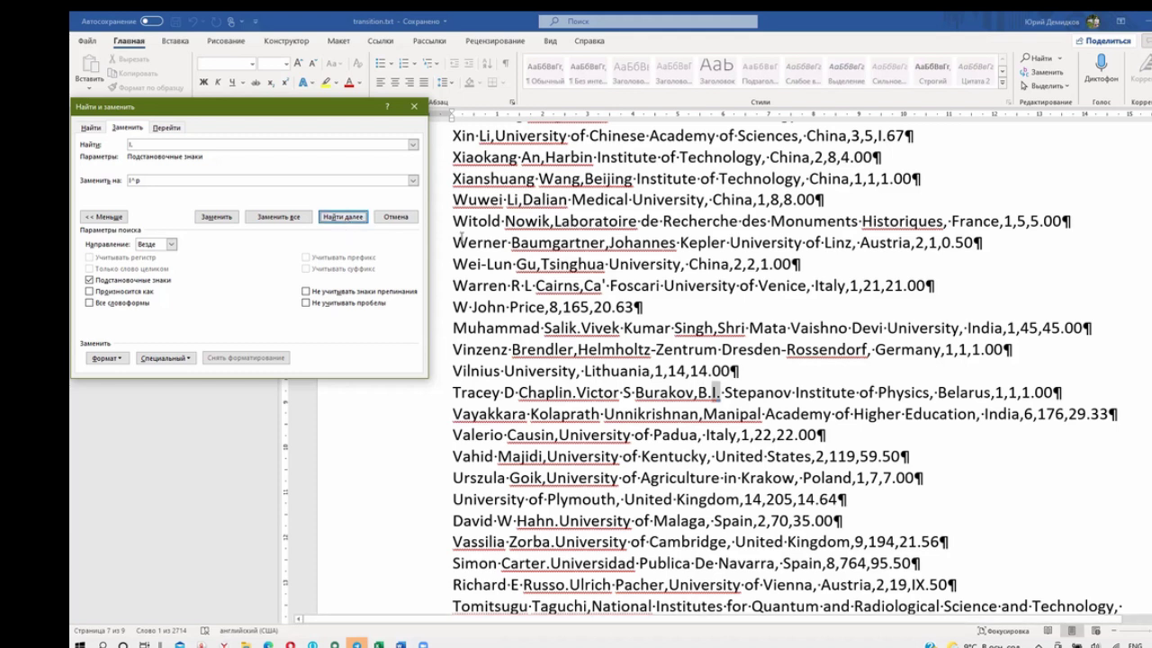
pyautogui.click(355, 223)
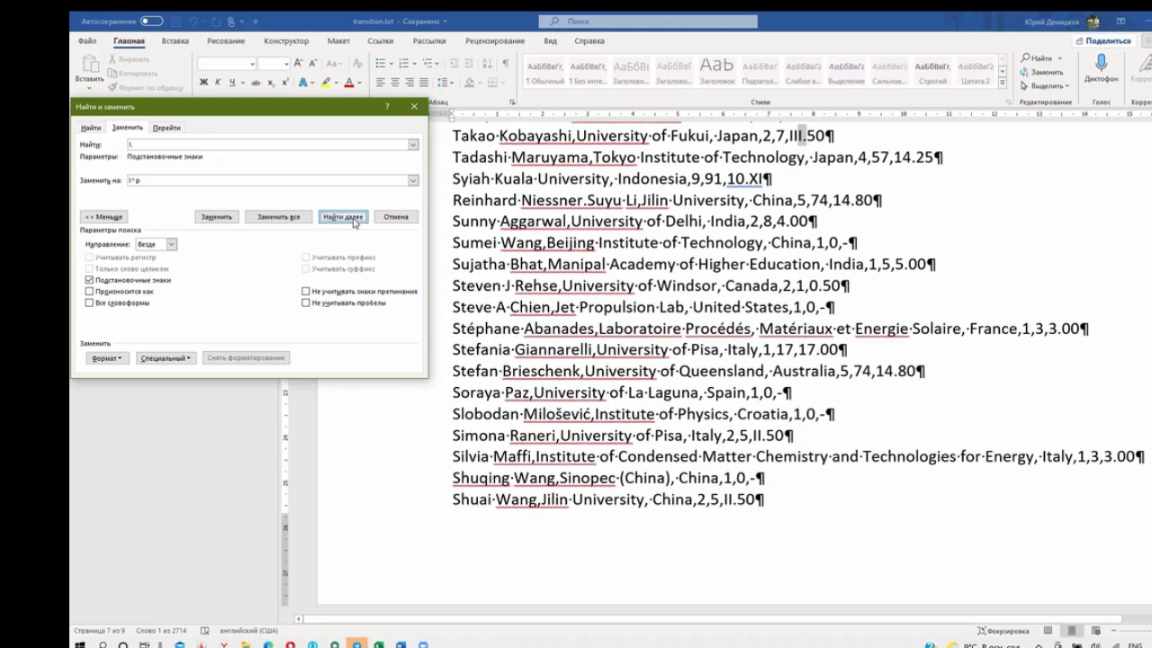
pyautogui.click(355, 223)
pyautogui.click(354, 223)
pyautogui.click(355, 223)
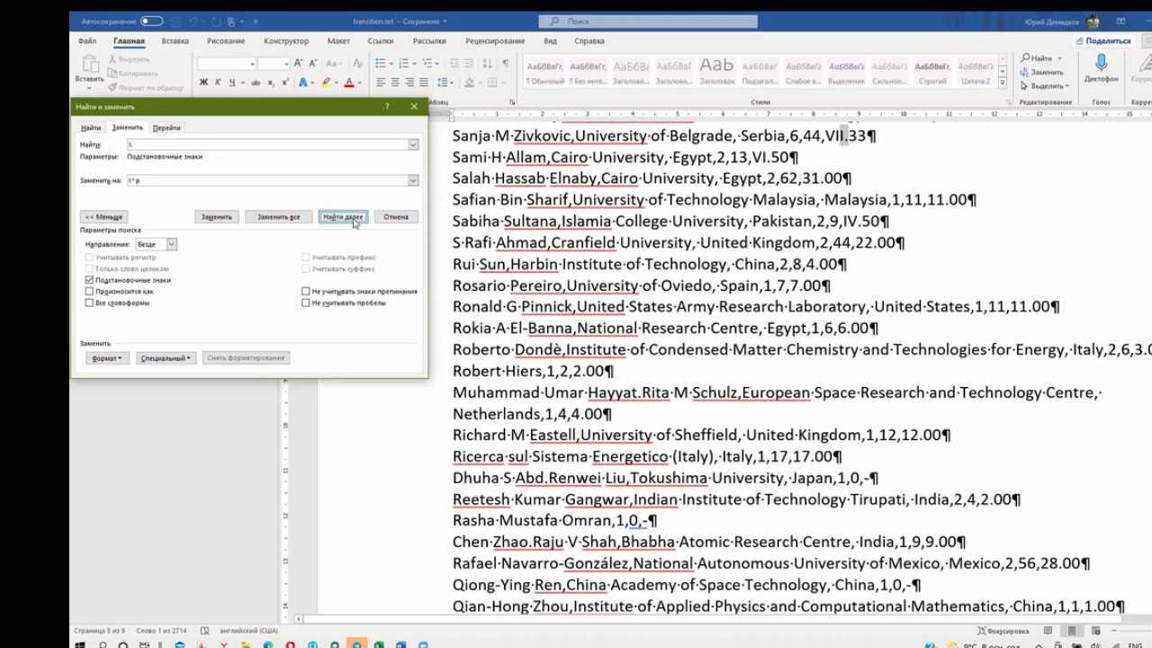
pyautogui.click(356, 223)
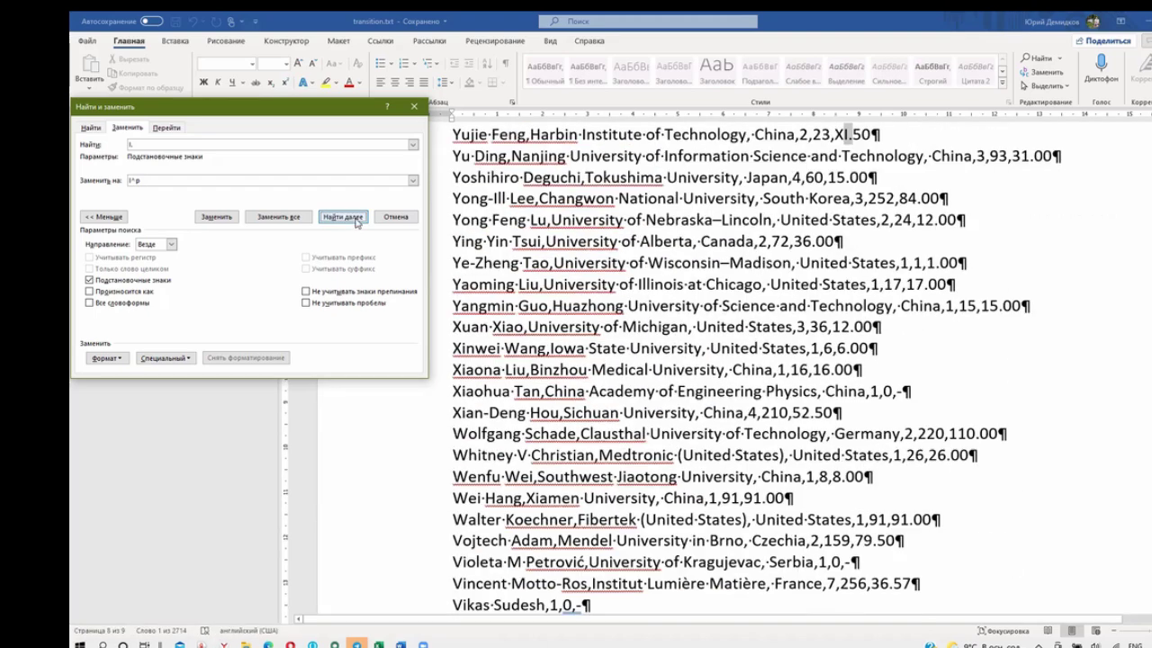
pyautogui.click(356, 223)
pyautogui.click(356, 223)
pyautogui.click(356, 223)
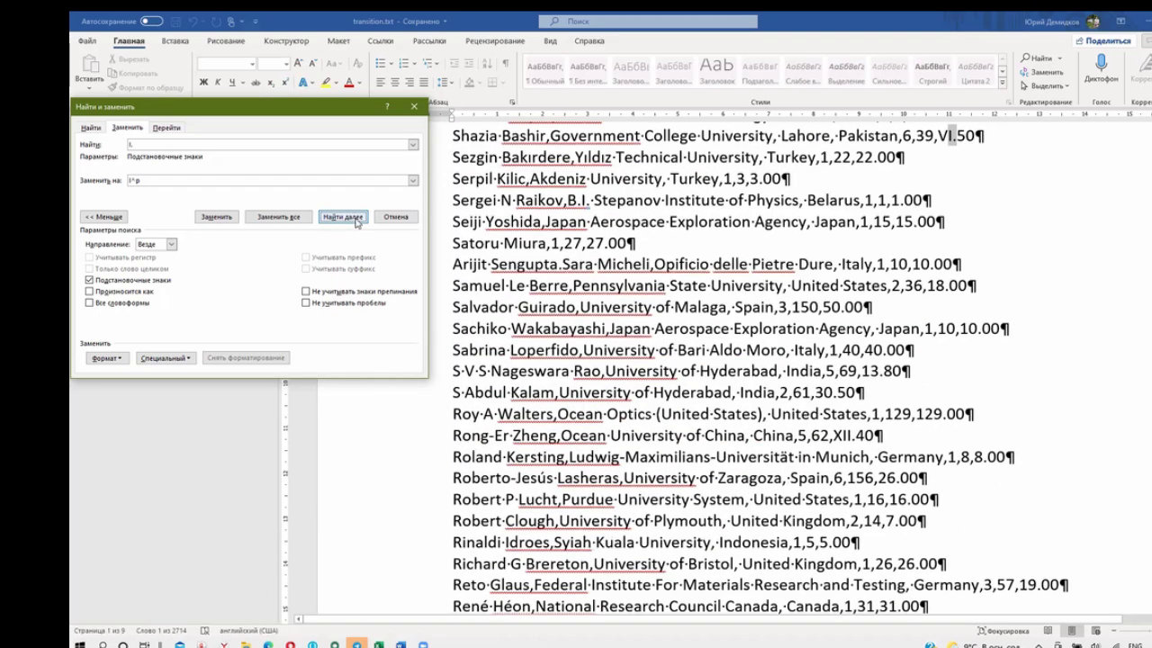
pyautogui.click(357, 224)
pyautogui.click(358, 224)
pyautogui.click(357, 224)
pyautogui.click(358, 223)
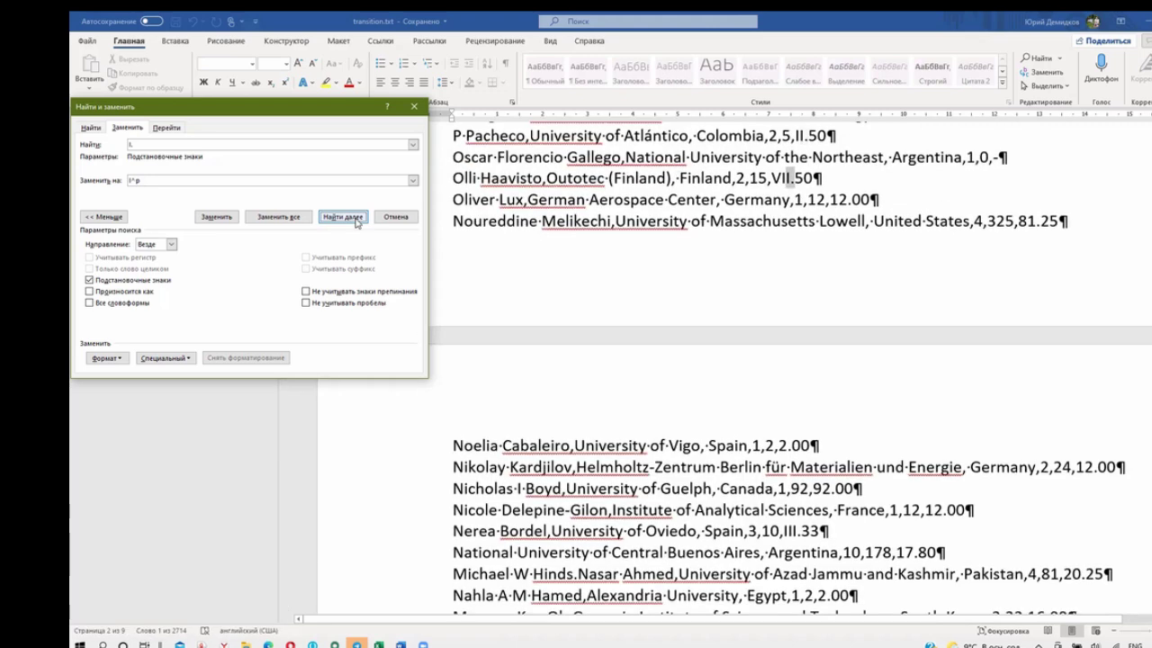
pyautogui.click(358, 223)
pyautogui.click(357, 223)
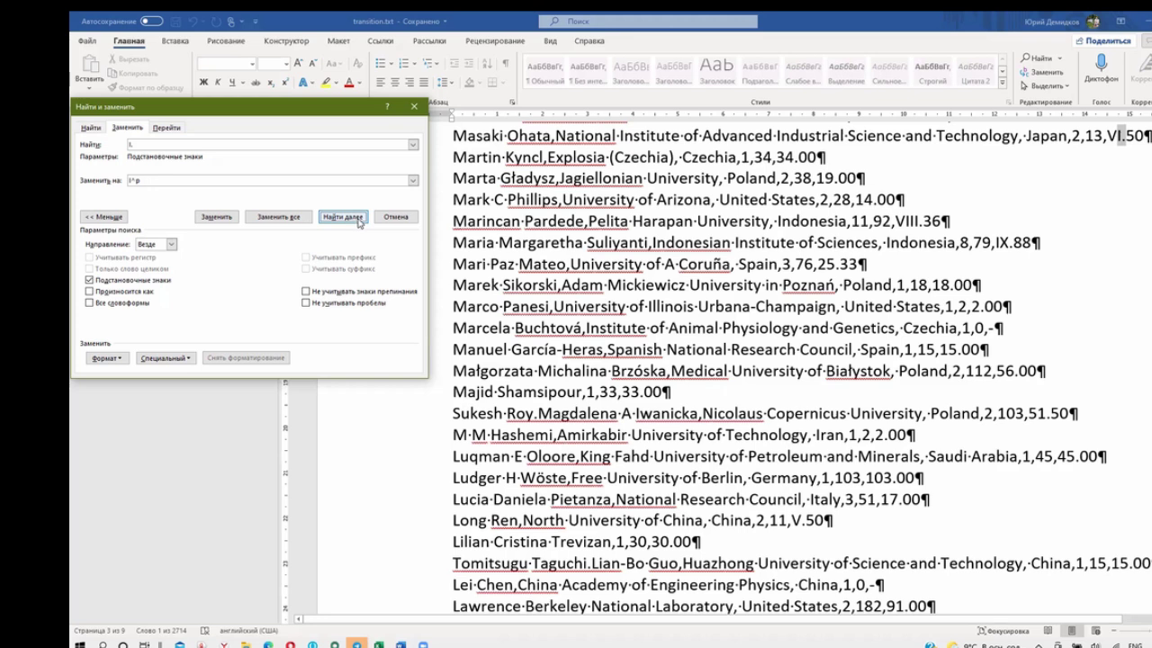
pyautogui.click(357, 221)
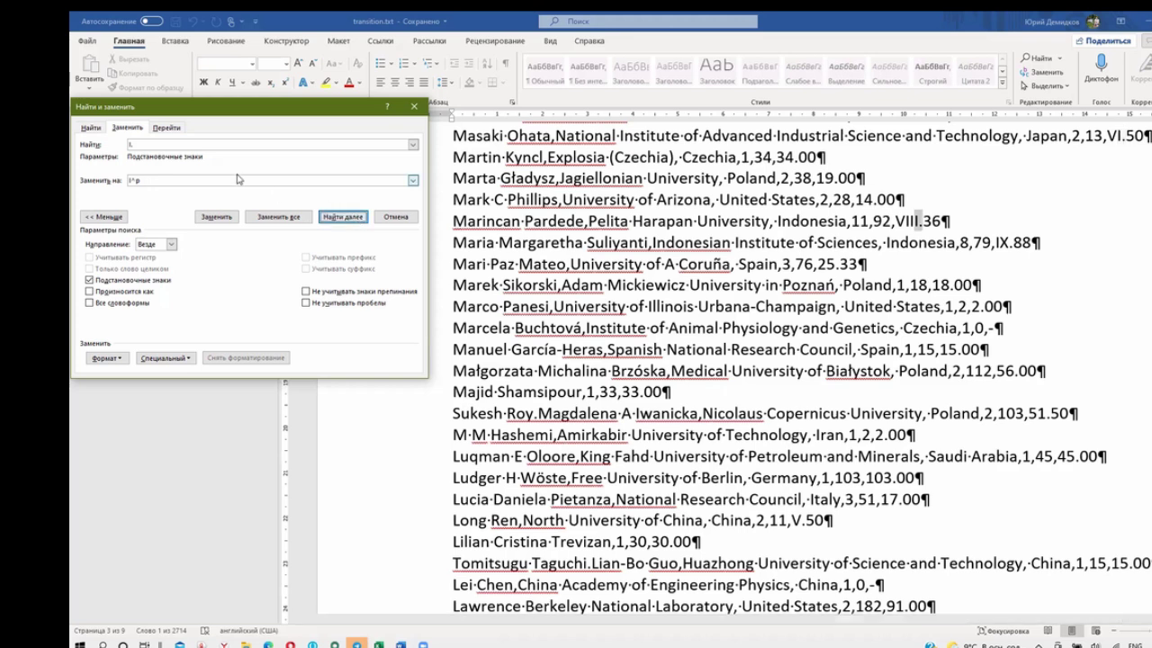
pyautogui.click(139, 144)
pyautogui.write('X')
pyautogui.click(347, 222)
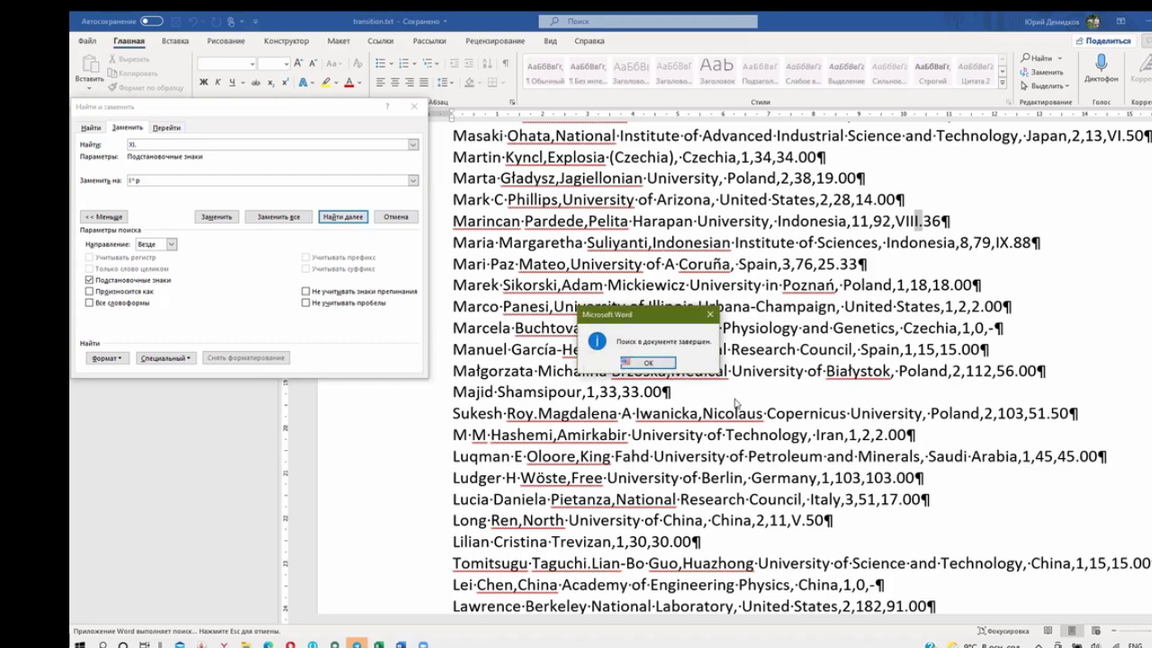
pyautogui.click(649, 362)
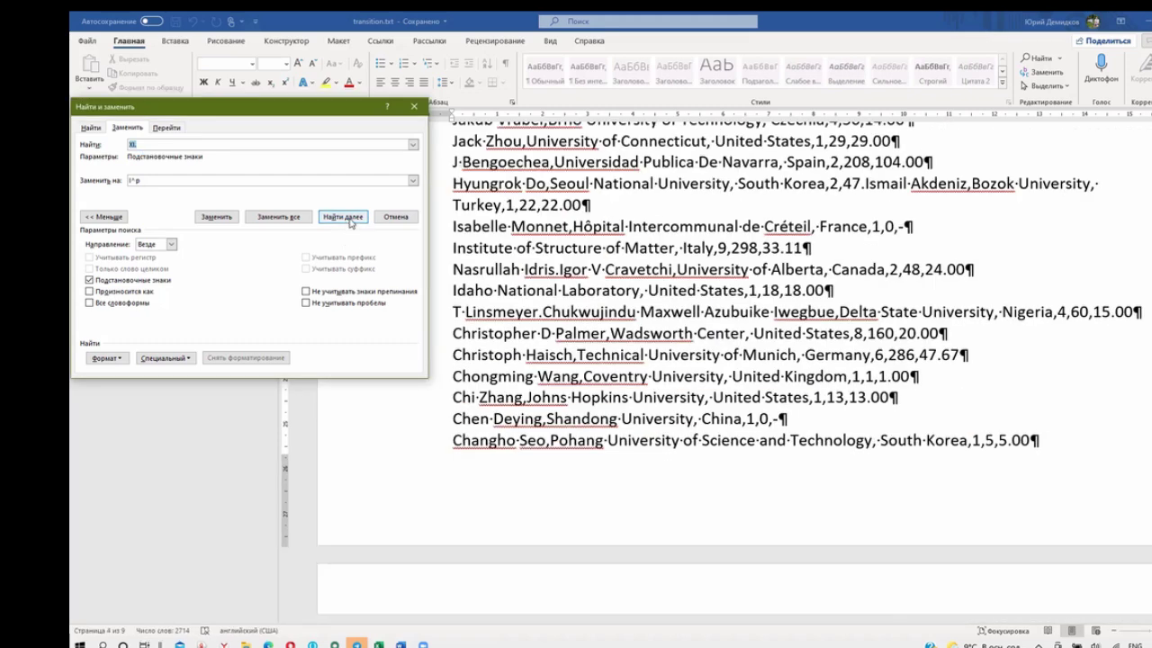
pyautogui.click(342, 218)
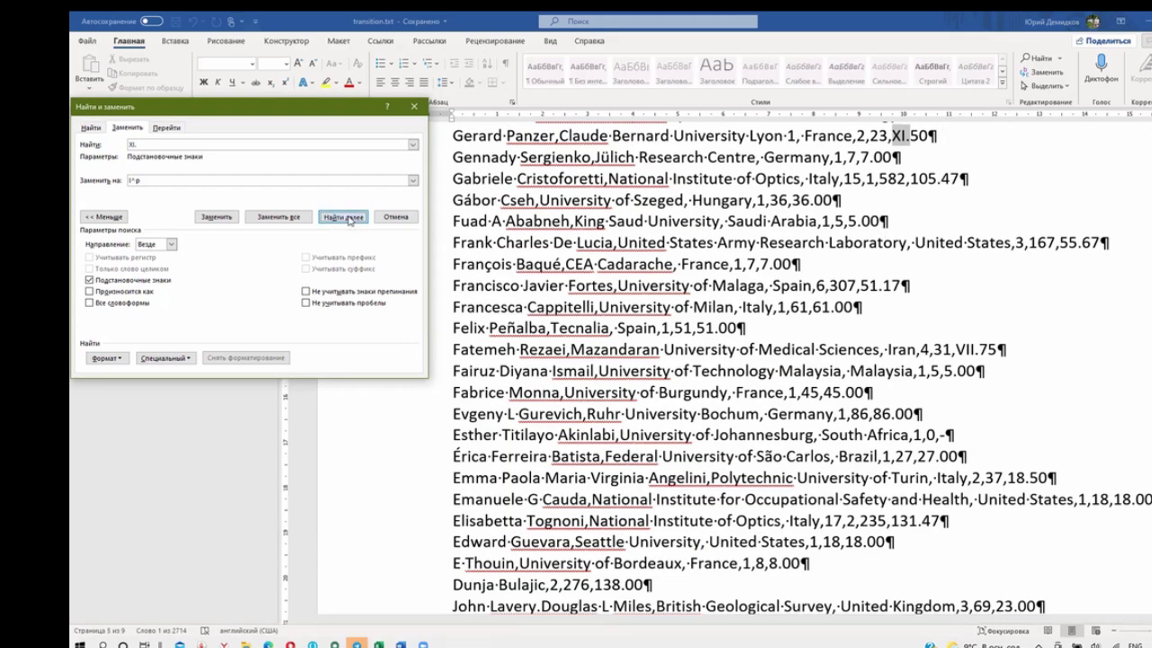
pyautogui.click(347, 219)
pyautogui.click(350, 220)
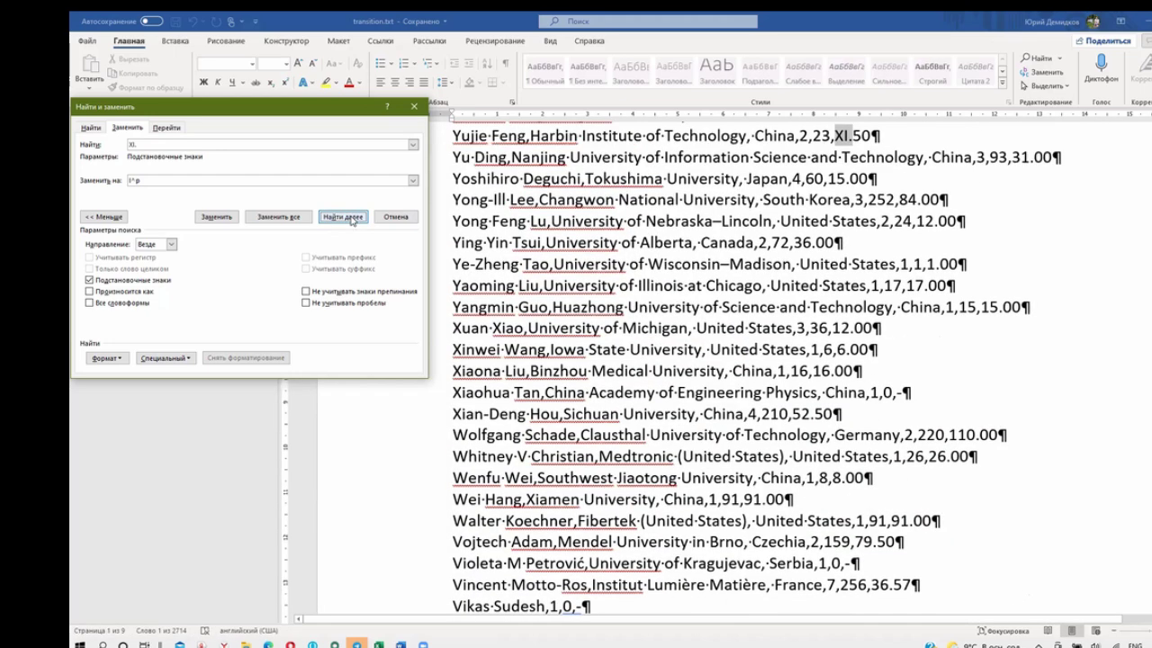
pyautogui.click(353, 221)
pyautogui.click(353, 220)
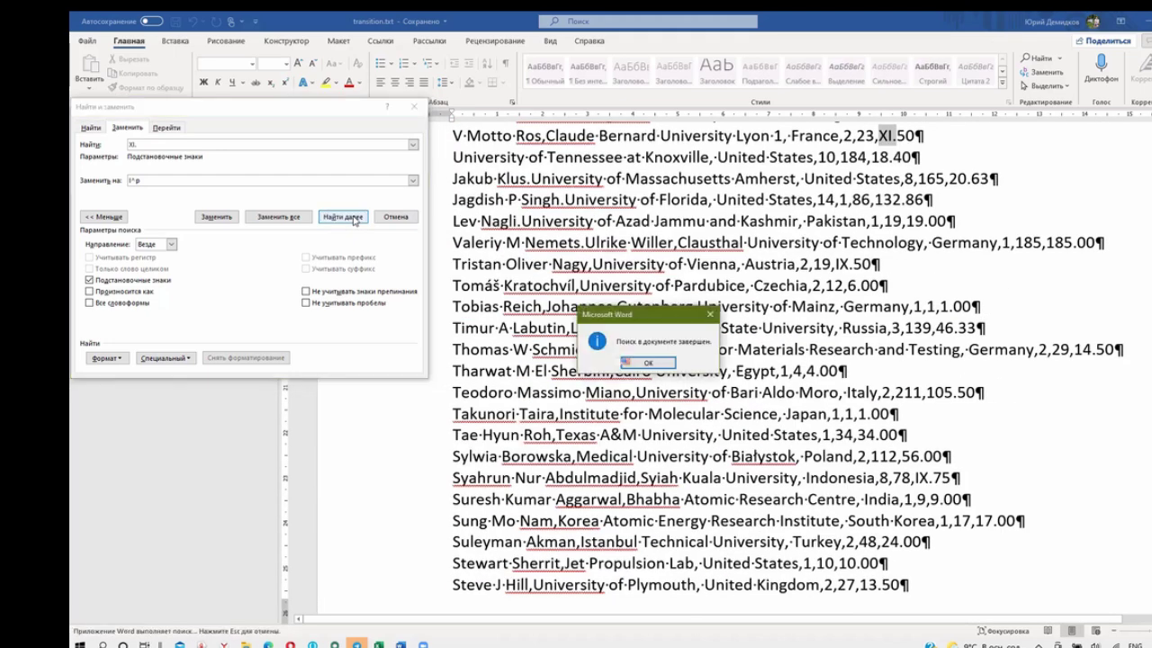
pyautogui.click(656, 366)
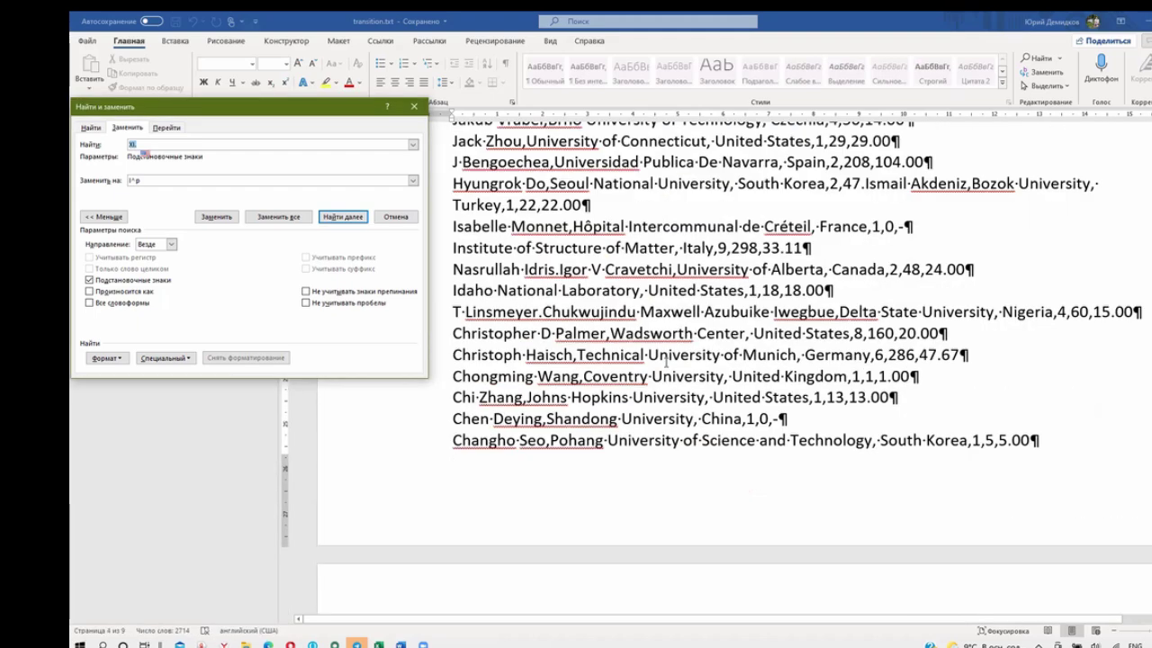
pyautogui.scroll(8, 664, 355)
pyautogui.scroll(7, 657, 346)
pyautogui.scroll(5, 650, 338)
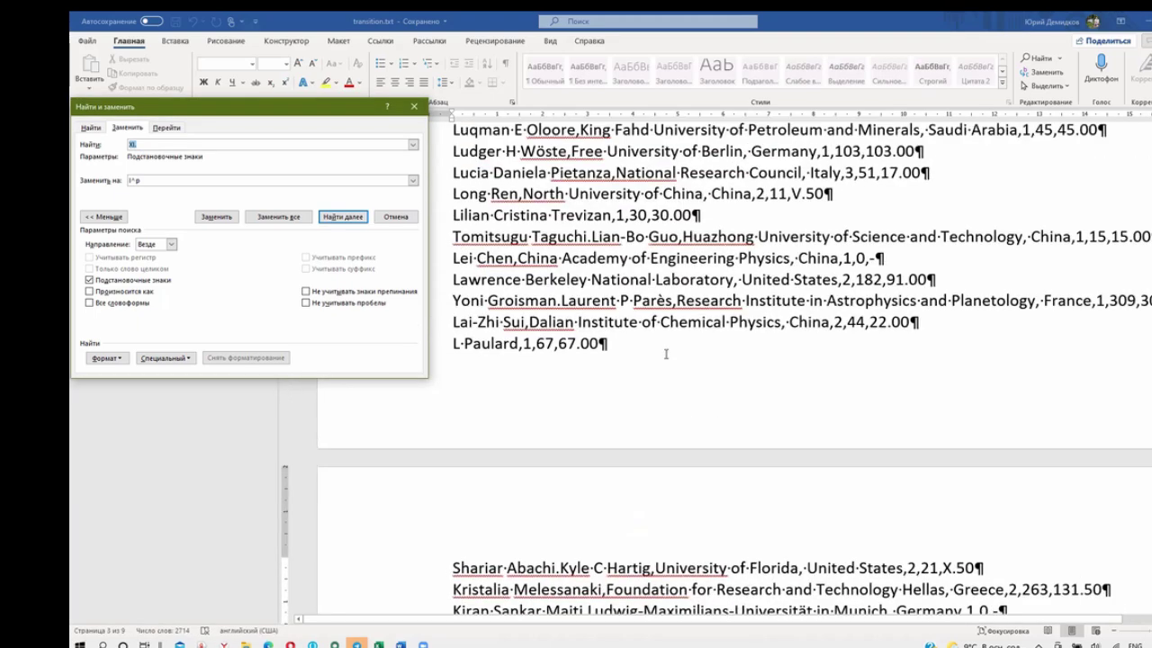
pyautogui.click(136, 145)
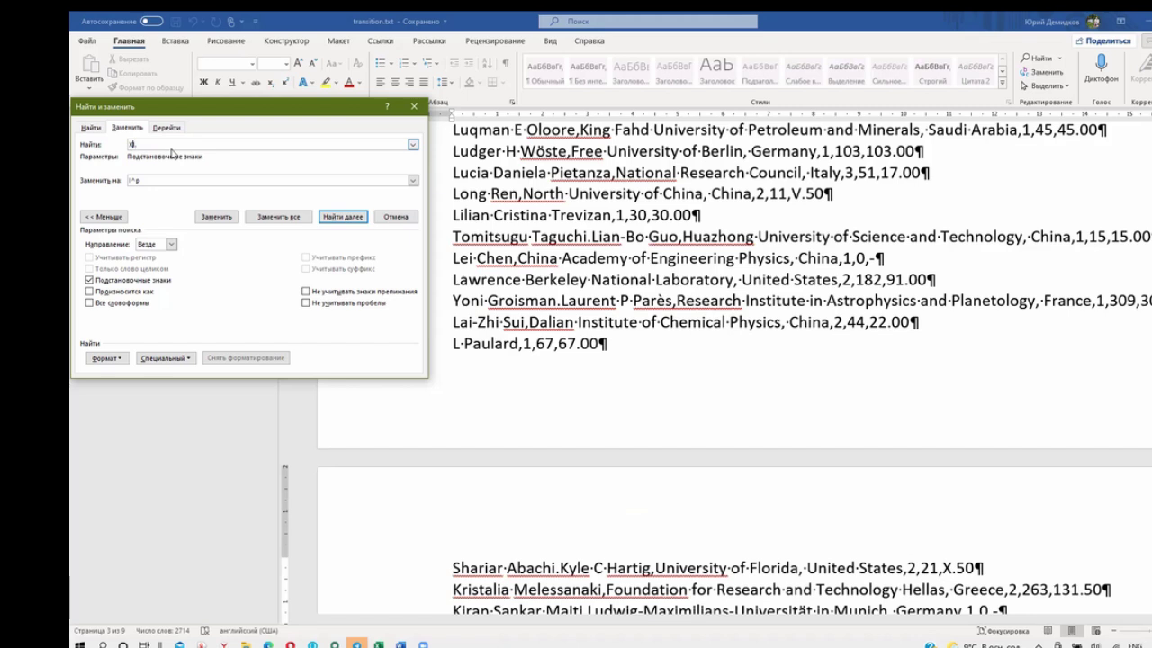
pyautogui.write('(V.')
pyautogui.click(348, 218)
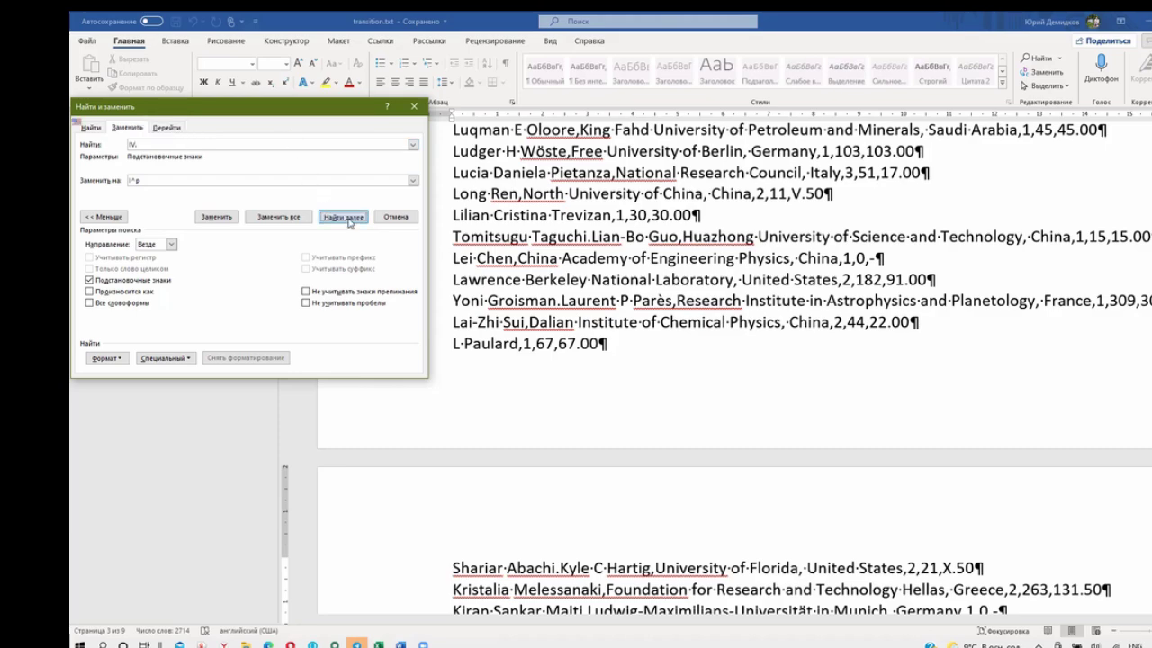
pyautogui.click(350, 218)
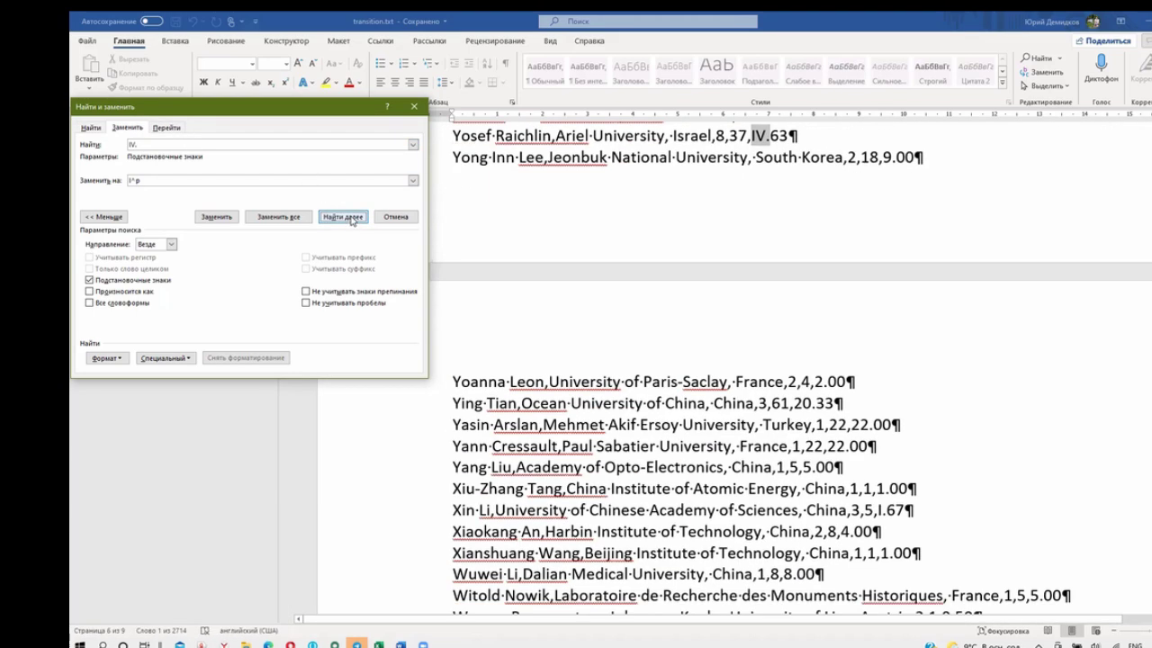
pyautogui.click(349, 219)
pyautogui.click(351, 219)
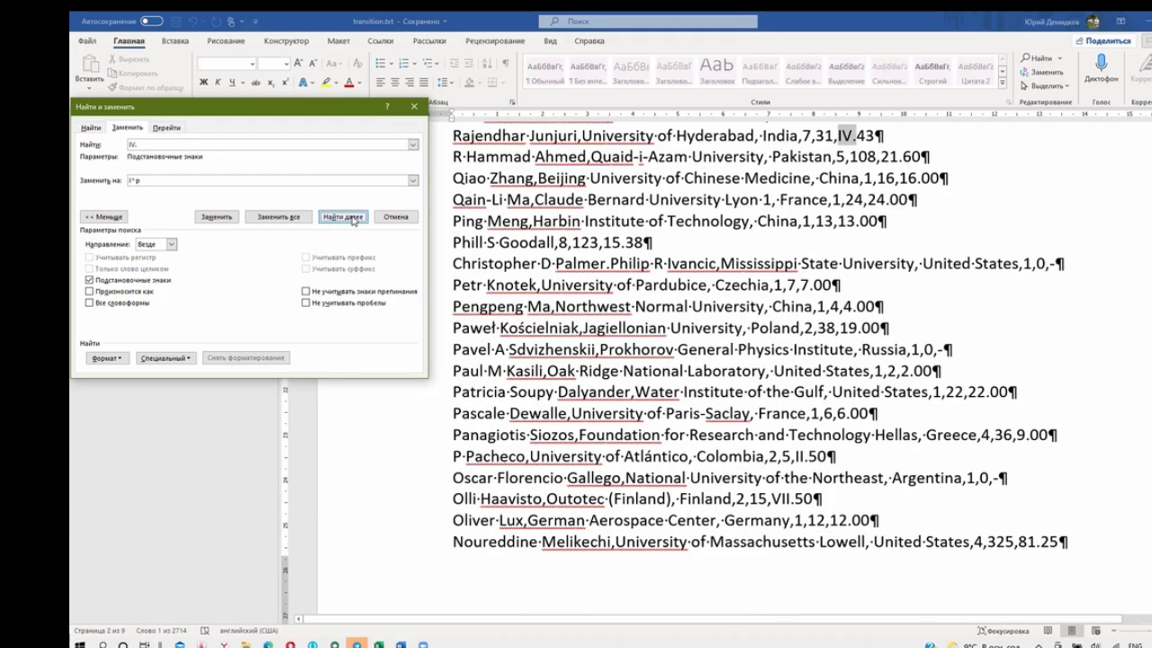
pyautogui.click(354, 221)
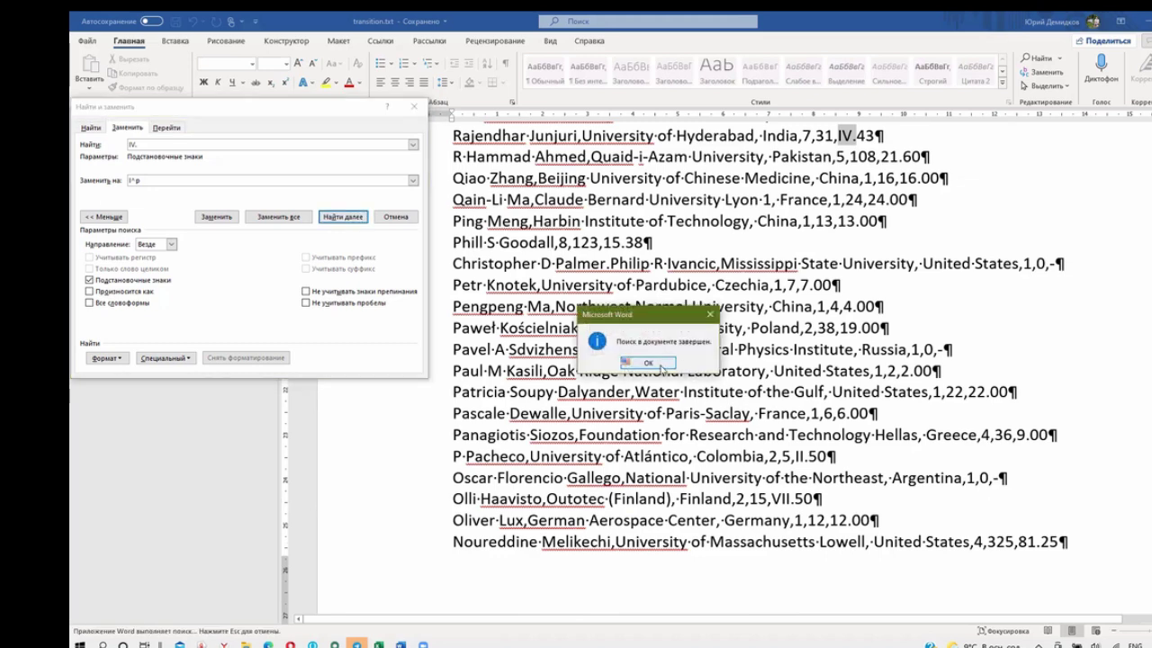
pyautogui.click(661, 365)
pyautogui.click(137, 145)
pyautogui.press('BackSpace')
pyautogui.press('BackSpace')
pyautogui.press('BackSpace')
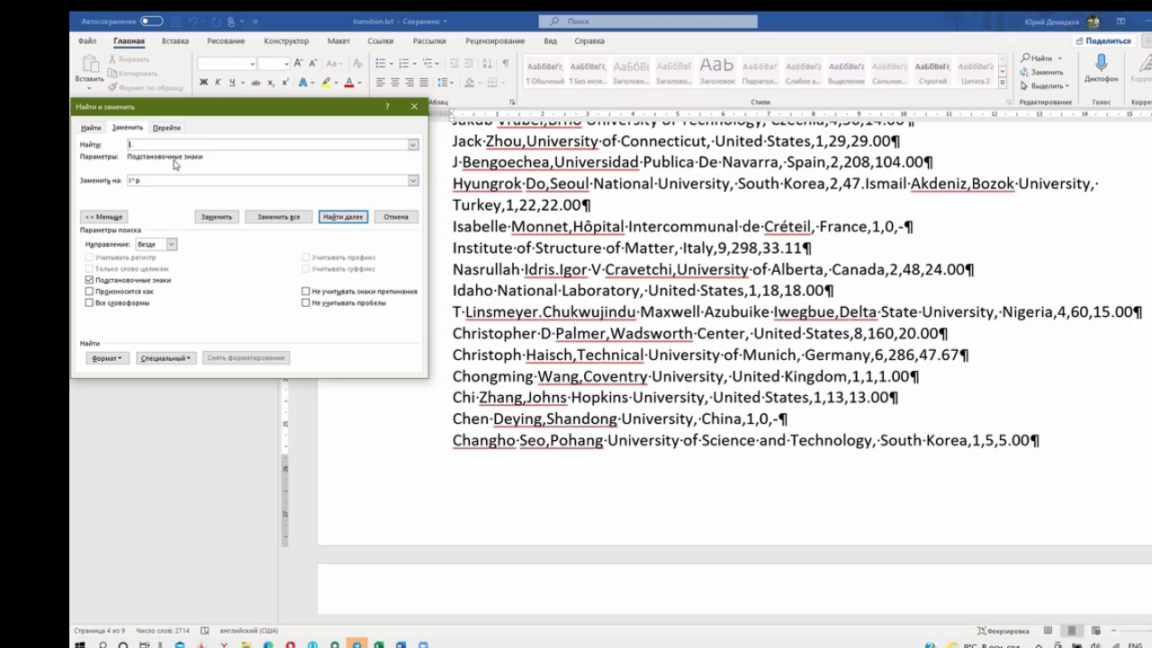
pyautogui.write('V')
pyautogui.click(358, 222)
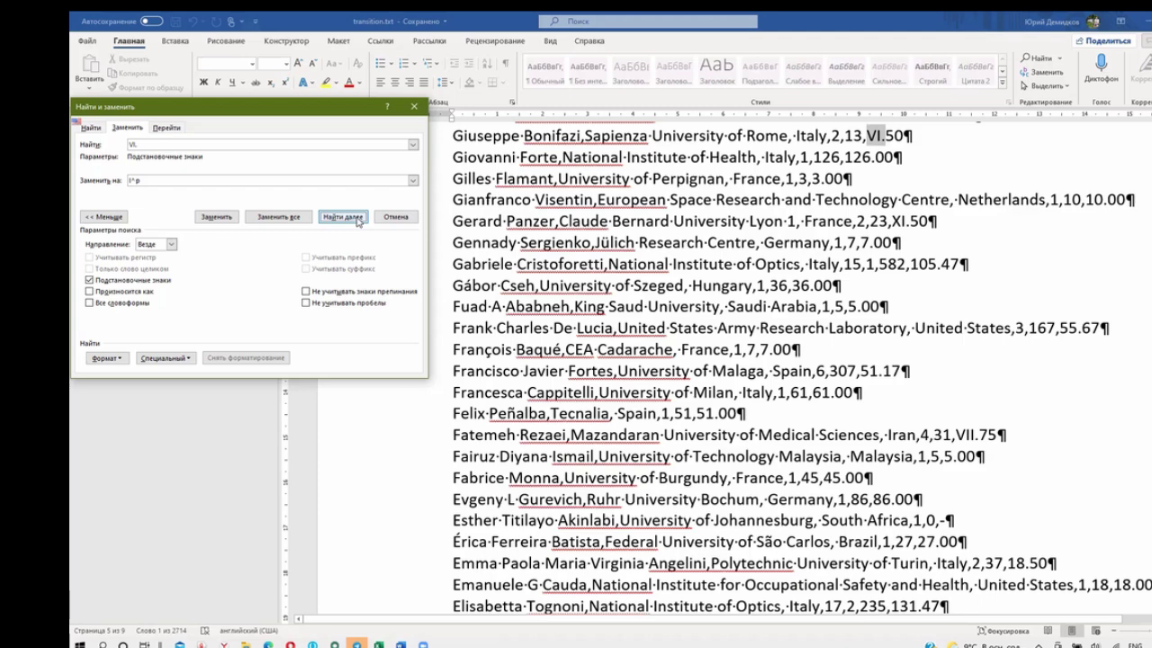
pyautogui.click(359, 221)
pyautogui.click(358, 221)
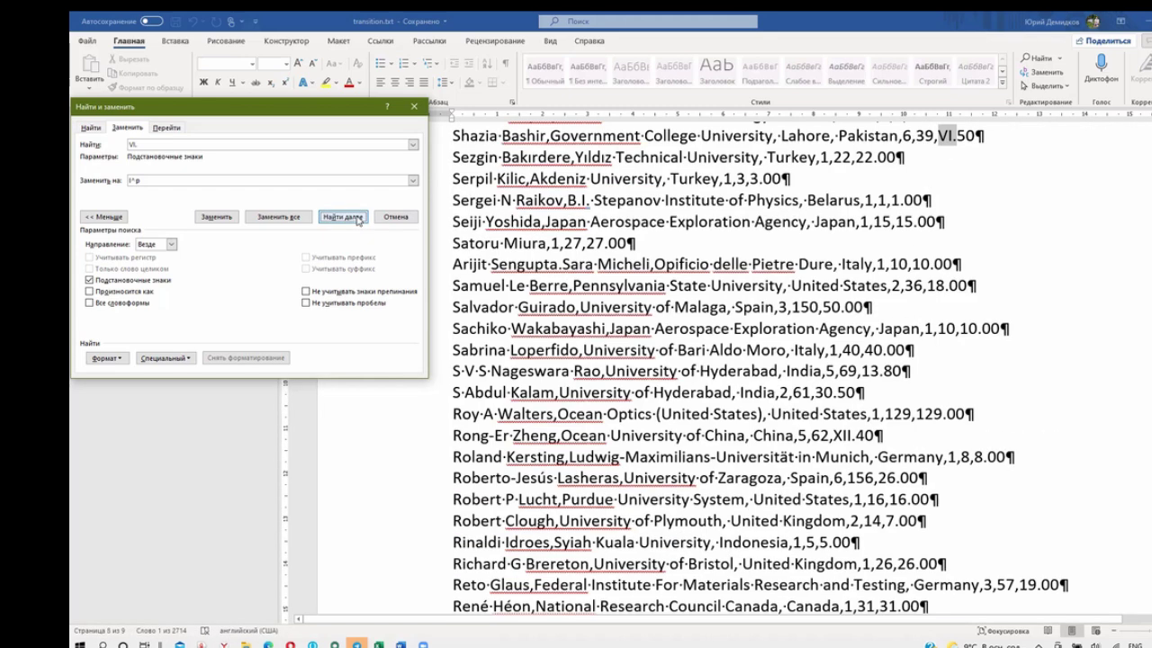
pyautogui.click(358, 221)
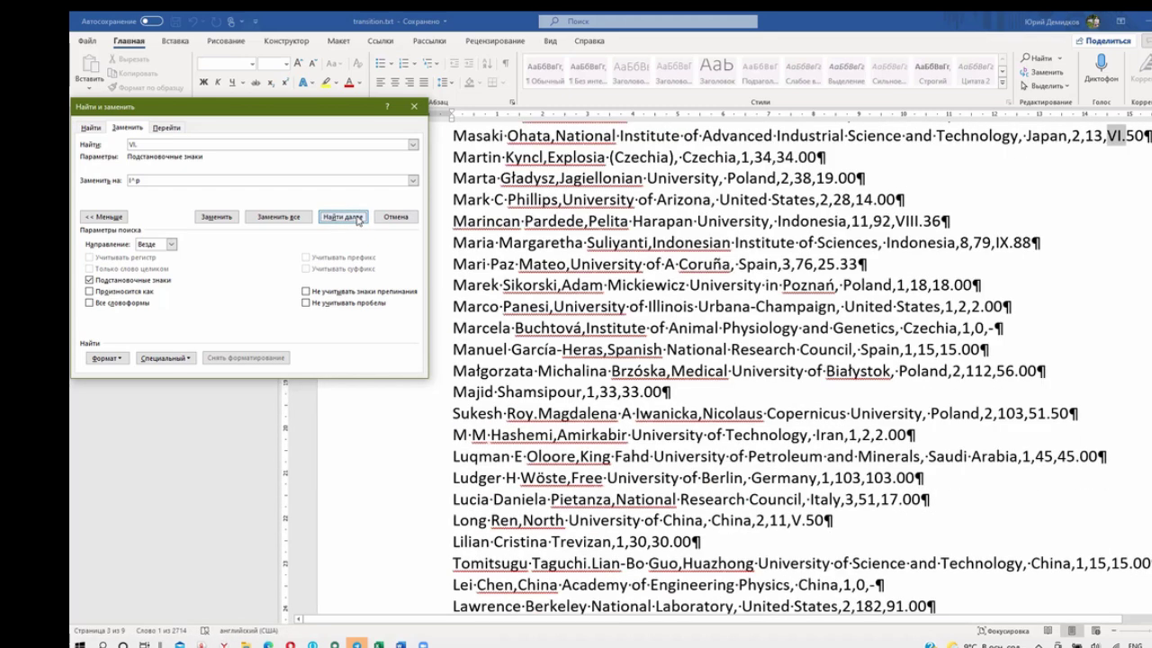
pyautogui.click(358, 222)
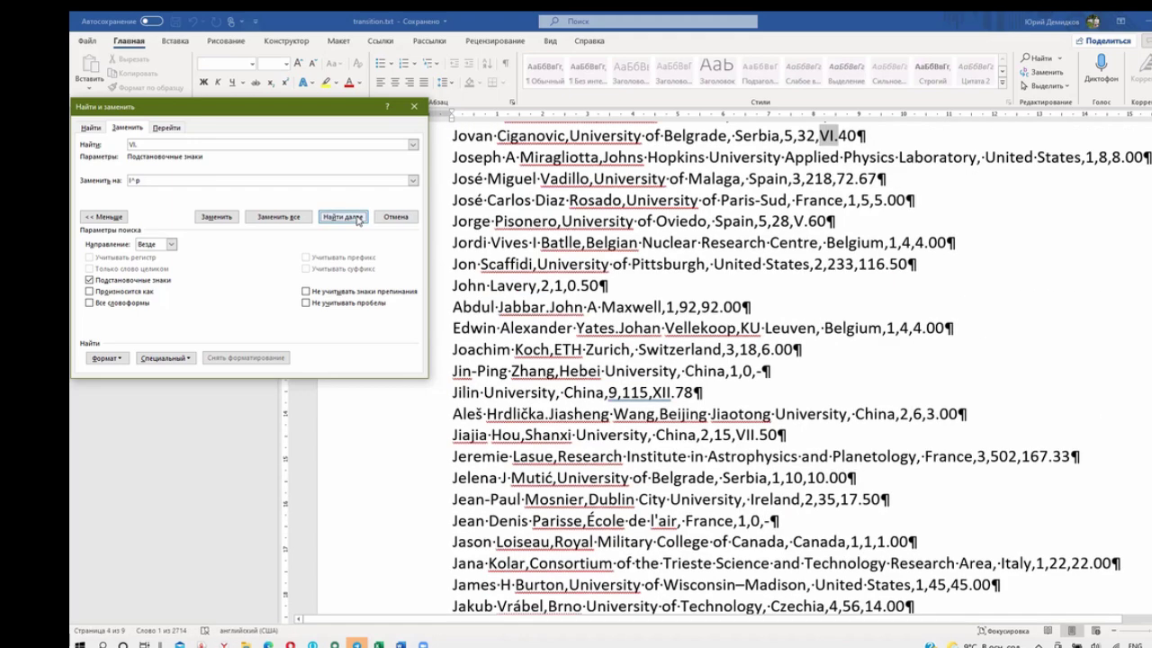
pyautogui.click(358, 222)
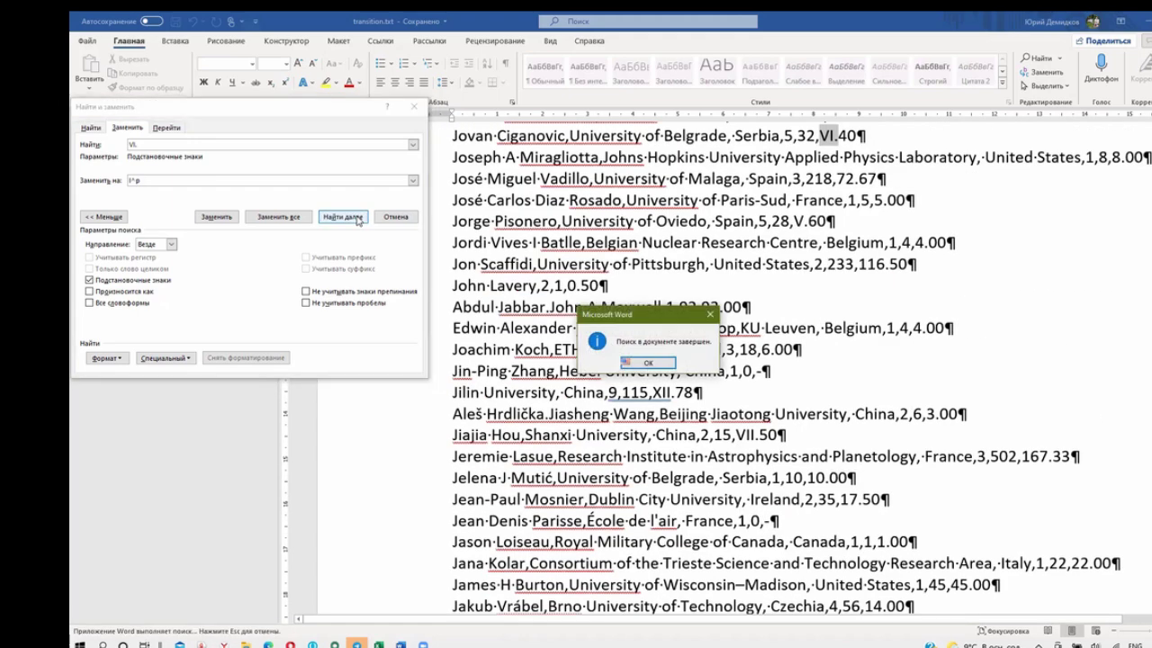
pyautogui.click(658, 369)
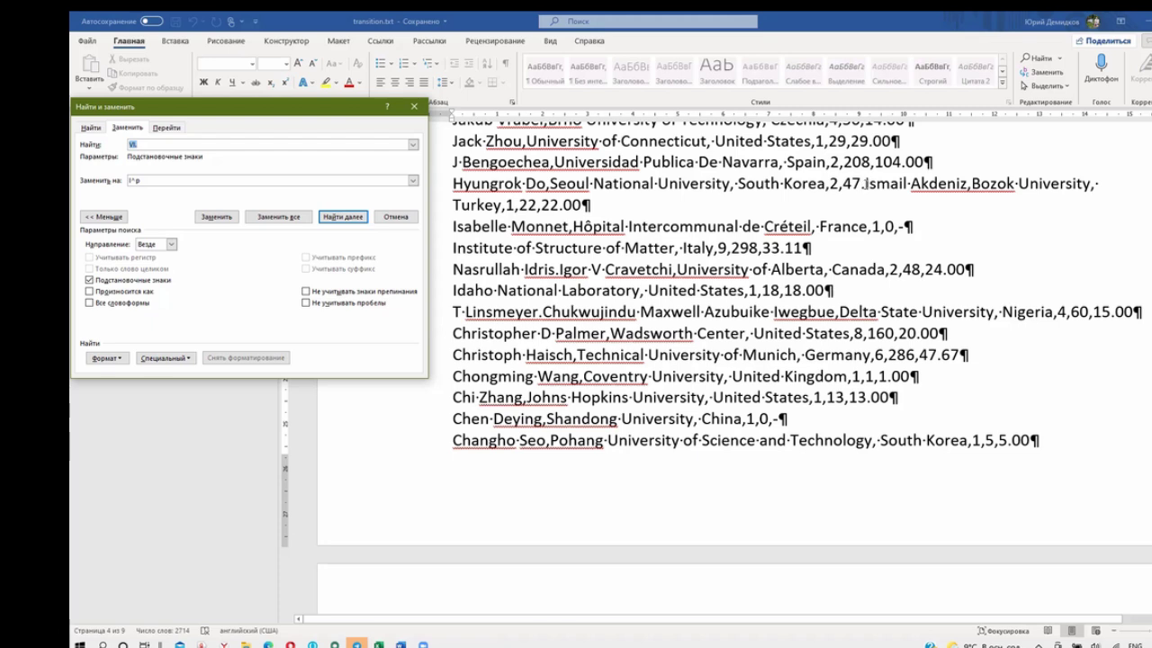
pyautogui.click(864, 183)
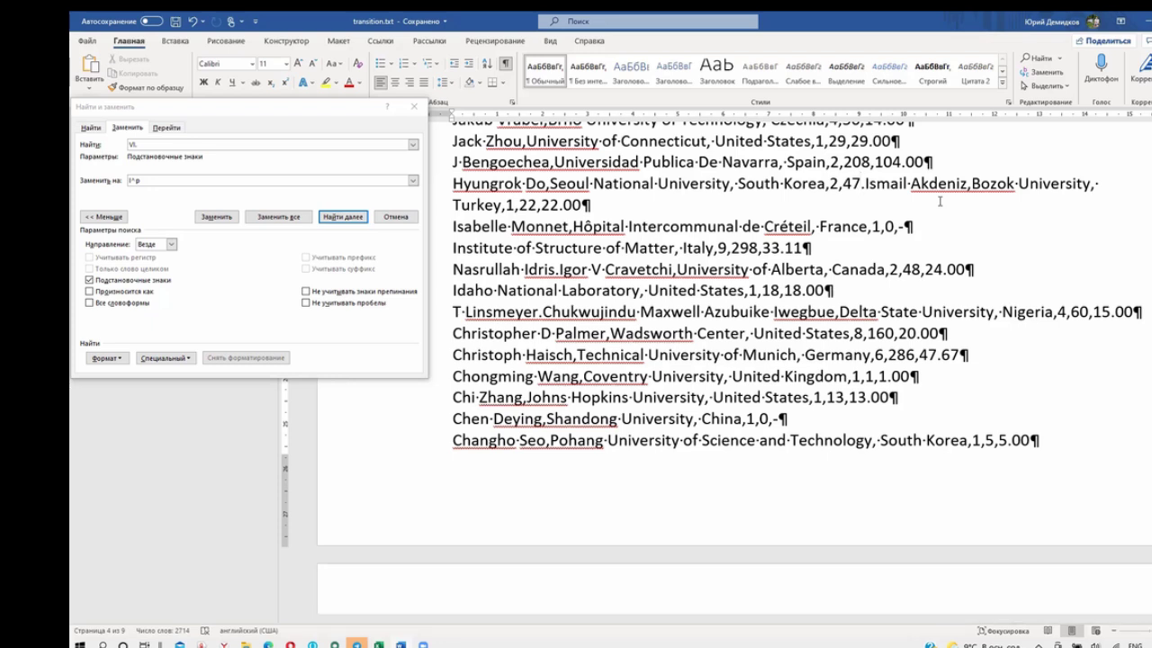
pyautogui.write(',')
pyautogui.press('Delete')
pyautogui.press('Return')
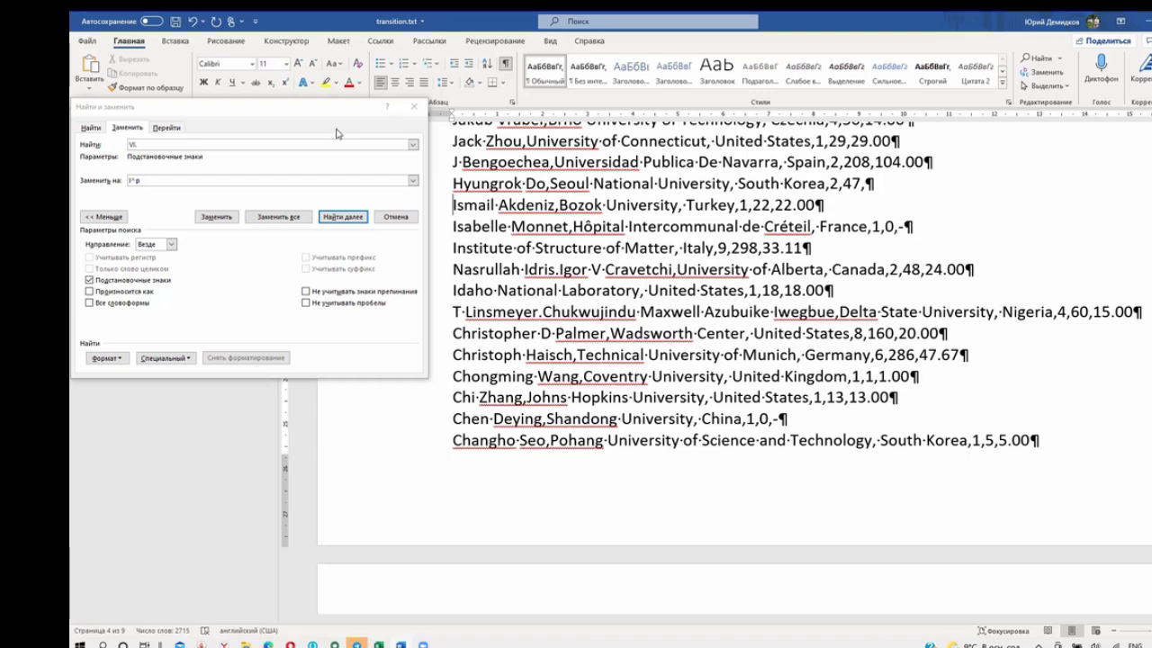
# - Scroll back to the top and select the existing search term in Find and Replace
pyautogui.scroll(2, 776, 252)
pyautogui.scroll(5, 775, 252)
pyautogui.scroll(5, 776, 252)
pyautogui.scroll(5, 775, 252)
pyautogui.scroll(5, 777, 244)
pyautogui.scroll(5, 778, 245)
pyautogui.scroll(5, 777, 244)
pyautogui.scroll(5, 777, 248)
pyautogui.scroll(5, 778, 252)
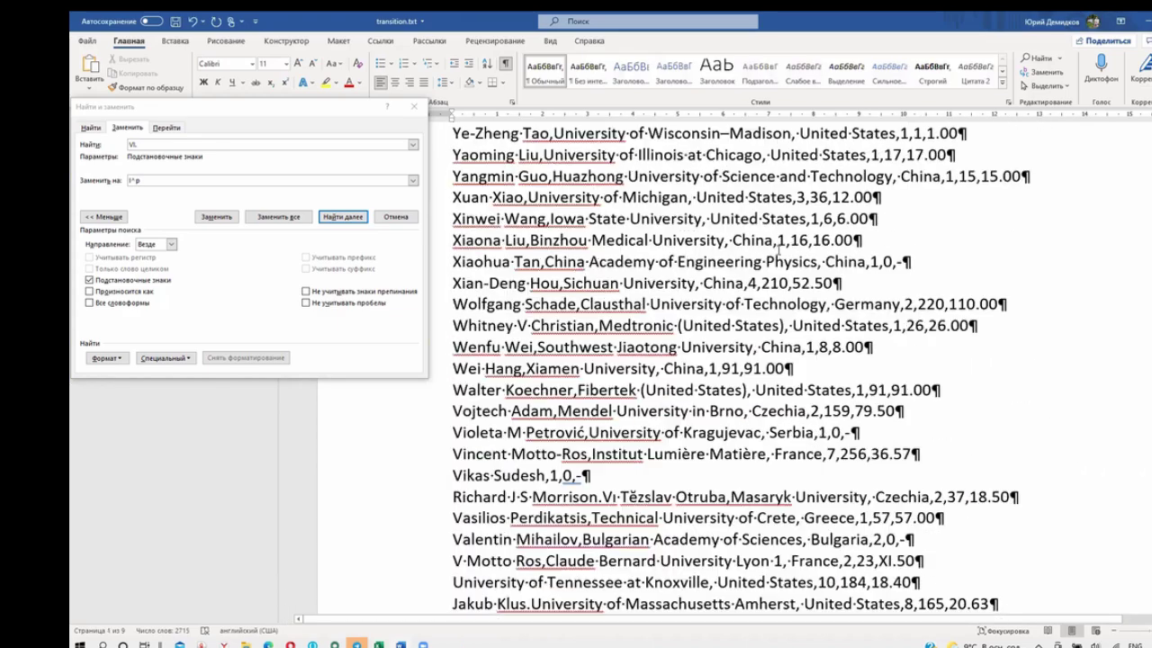
pyautogui.scroll(5, 778, 252)
pyautogui.click(168, 143)
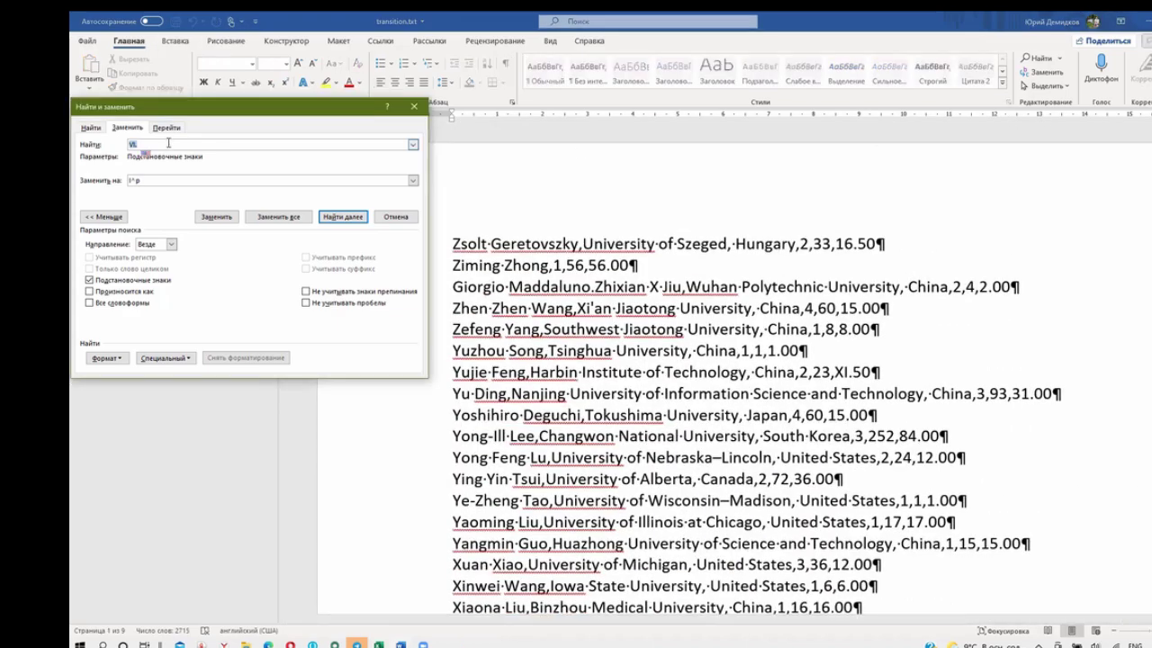
# - Search for 'Lahor' with an empty replacement and check the Lahore occurrence in the document
pyautogui.write('Lahor')
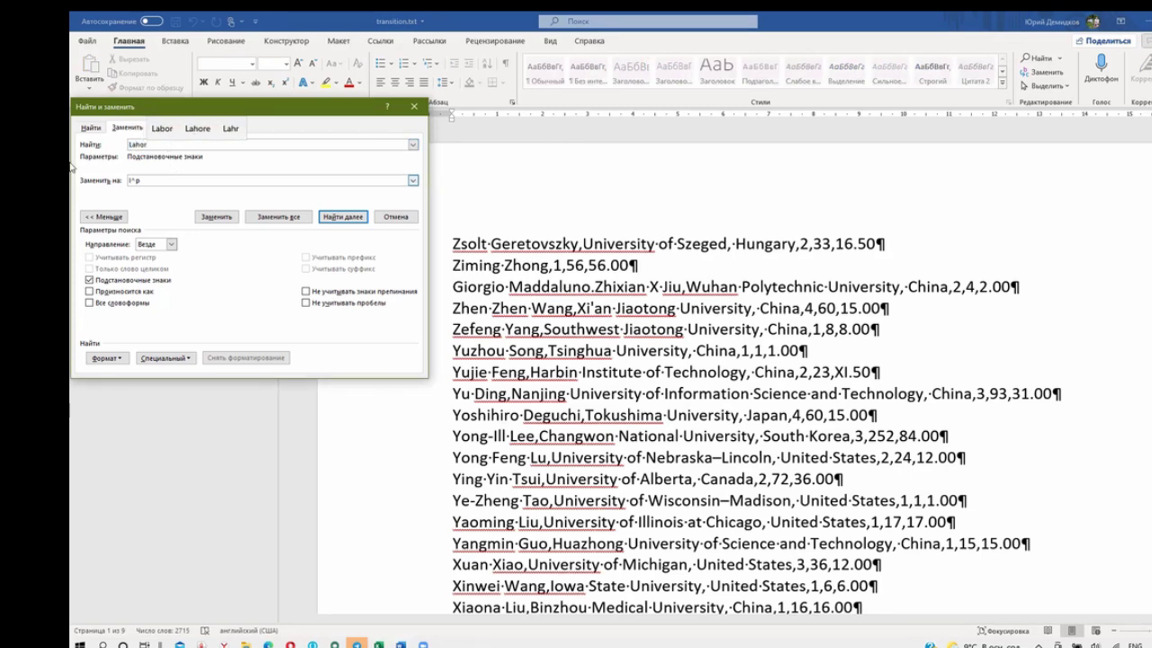
pyautogui.click(154, 180)
pyautogui.doubleClick(154, 180)
pyautogui.press('BackSpace')
pyautogui.click(357, 219)
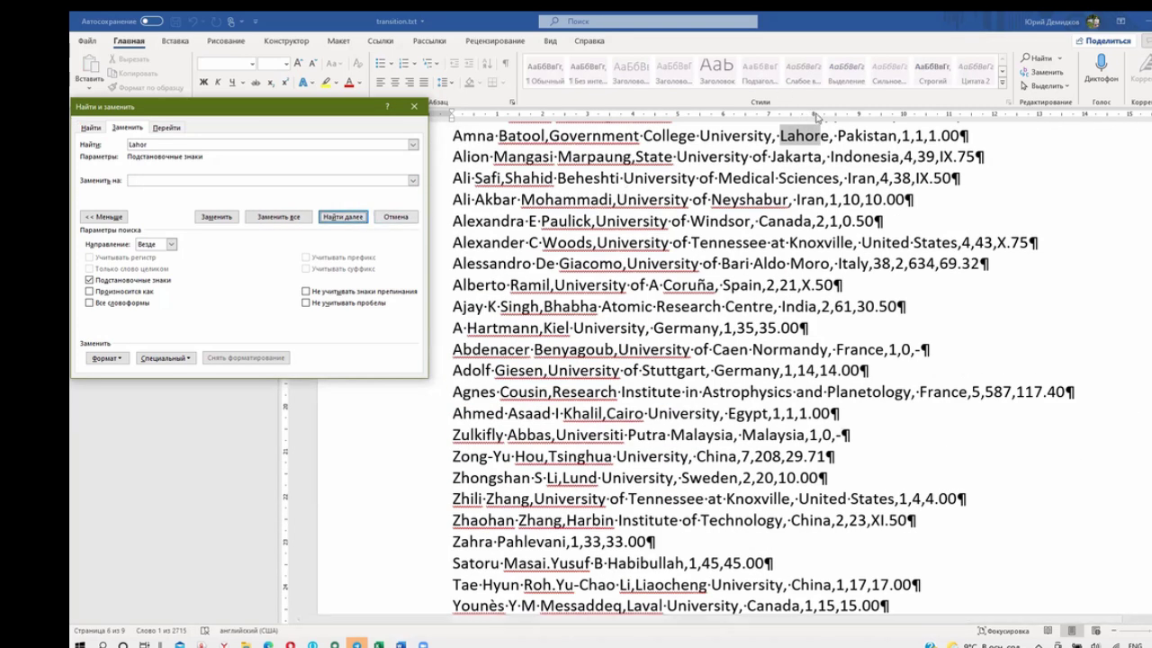
pyautogui.click(833, 136)
pyautogui.click(831, 136)
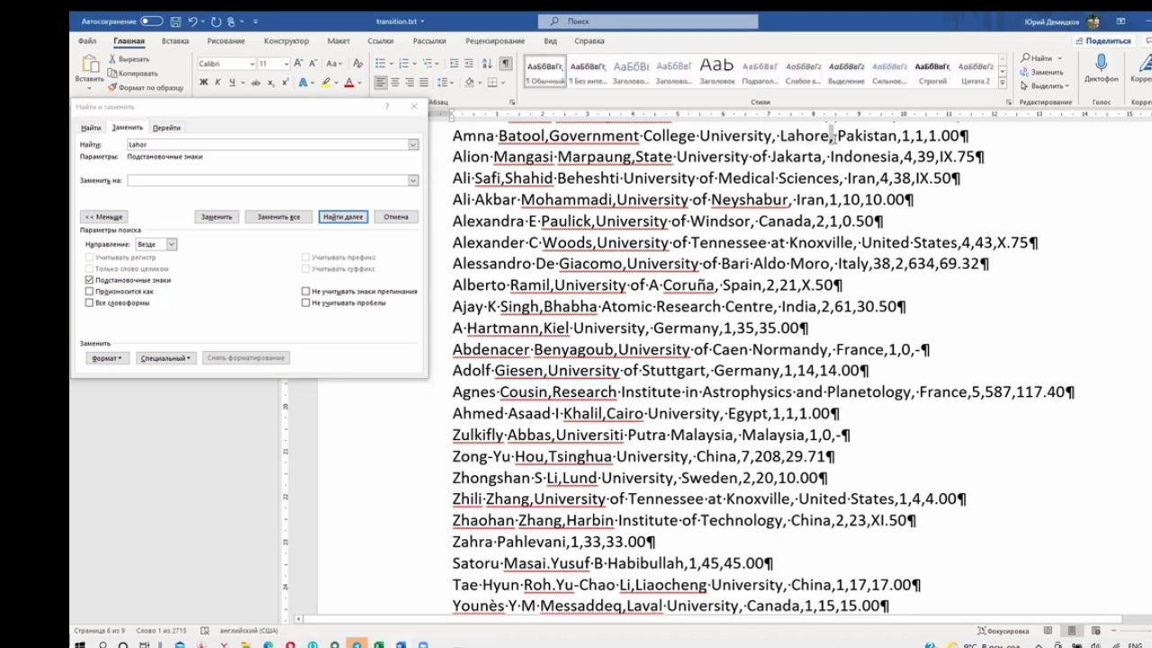
pyautogui.click(644, 136)
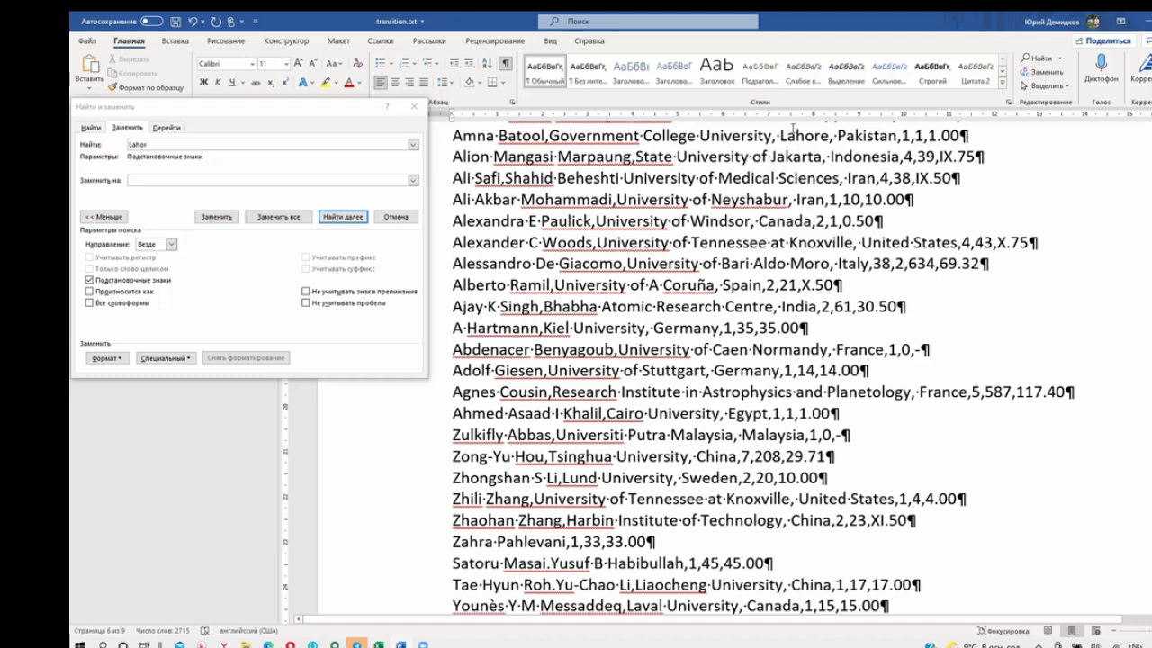
# - Set Find to ', Lahor' and Replace with to 'Lahor' without the comma
pyautogui.click(146, 145)
pyautogui.write(',')
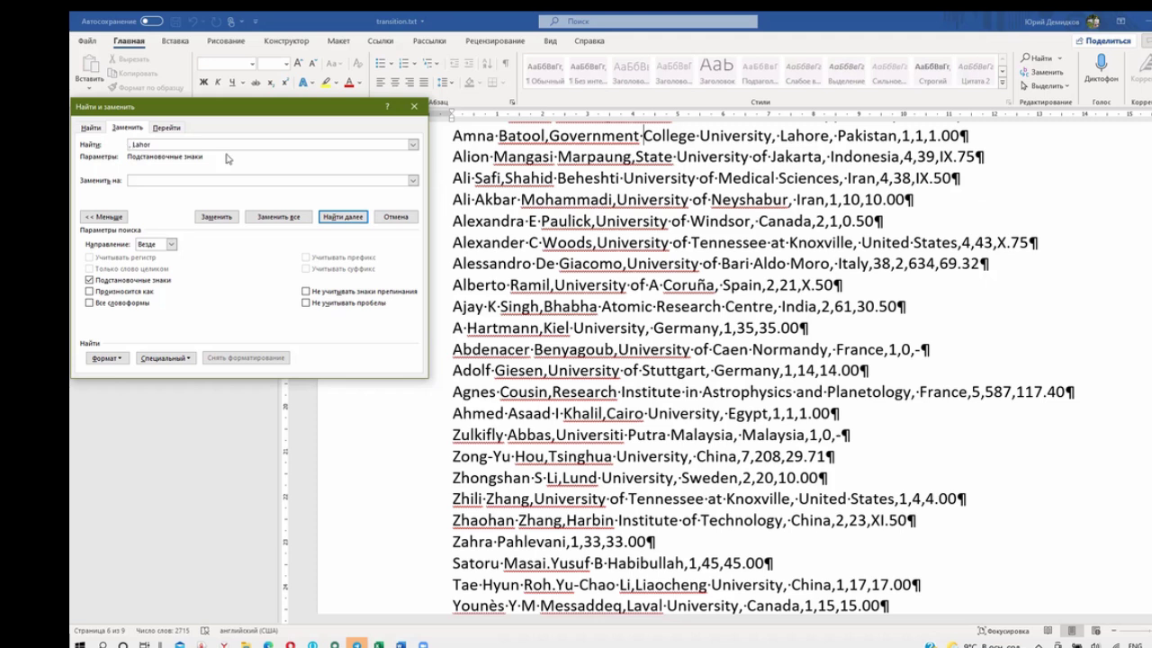
pyautogui.hotkey('shift', 'End')
pyautogui.hotkey('ctrl', 'c')
pyautogui.click(200, 181)
pyautogui.hotkey('ctrl', 'v')
pyautogui.hotkey('alt', 'Down')
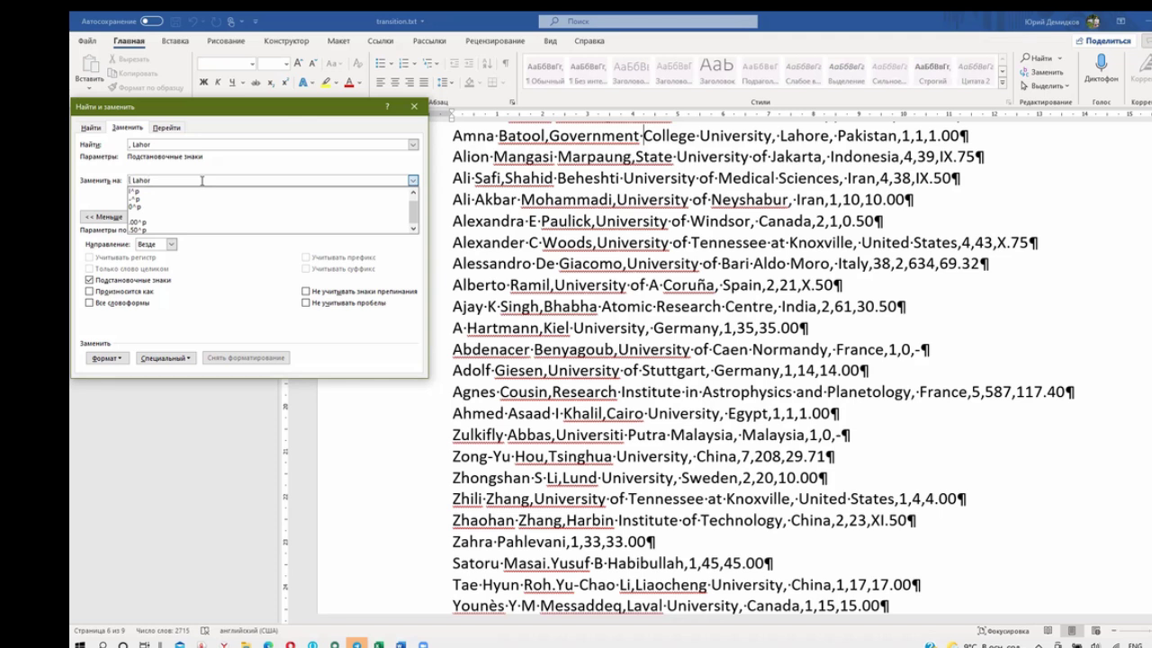
pyautogui.press('Delete')
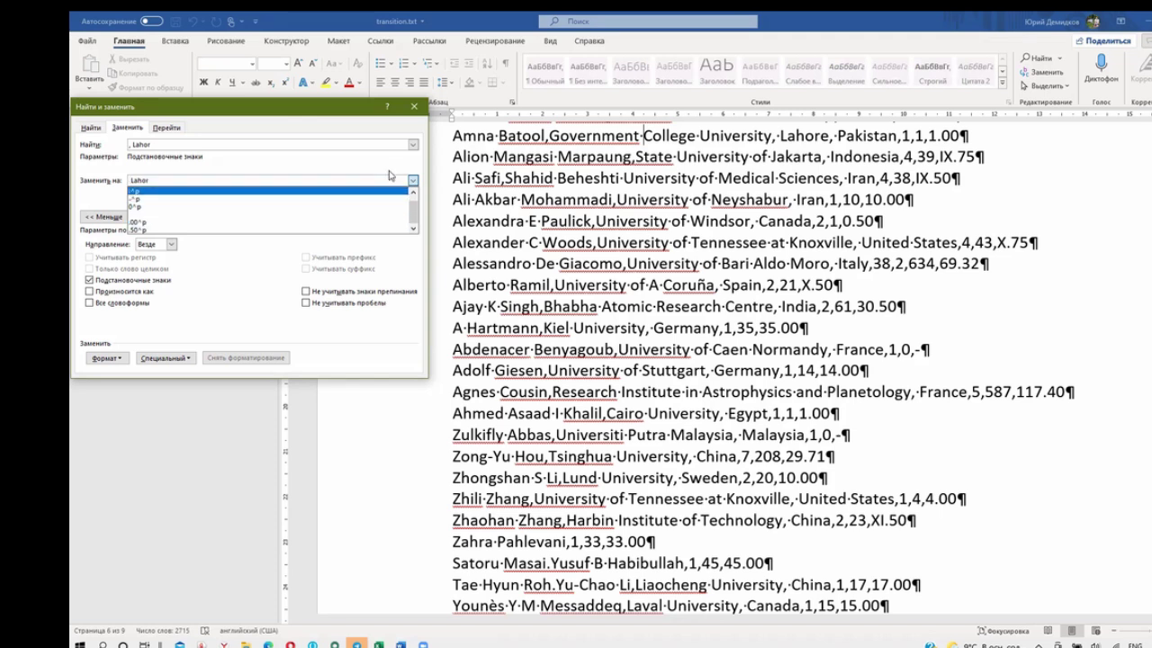
pyautogui.press('Return')
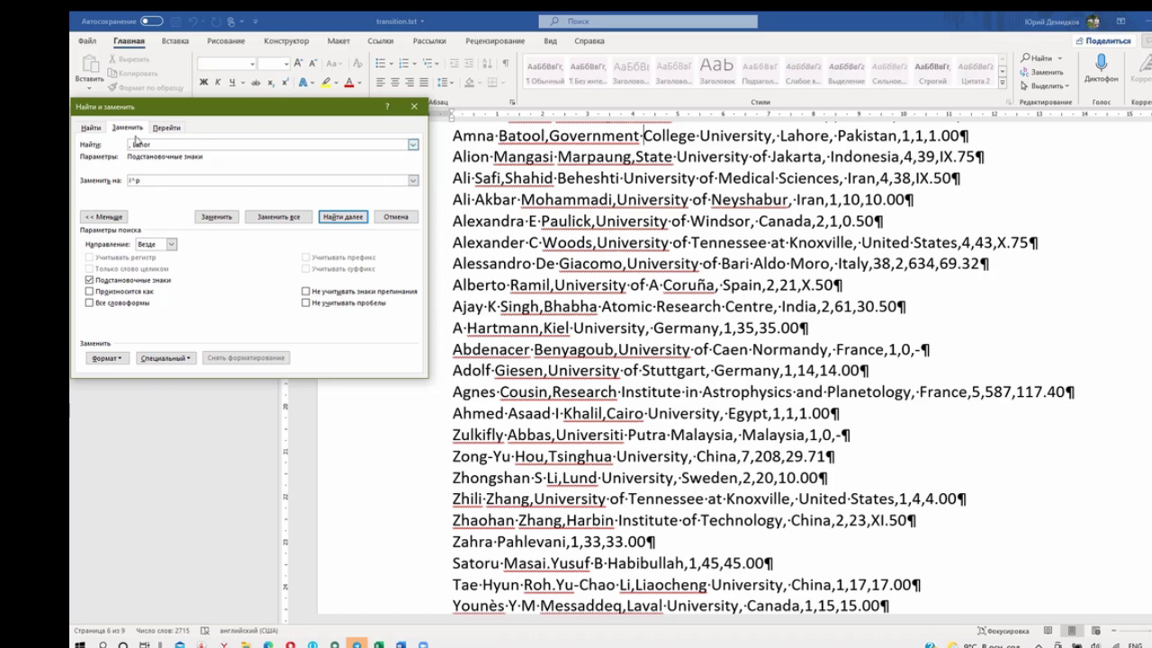
pyautogui.hotkey('ctrl', 'v')
pyautogui.press('Delete')
pyautogui.press('Delete')
# - Replace both ', Lahor' matches with 'Lahor' and dismiss the end-of-document notice
pyautogui.click(344, 218)
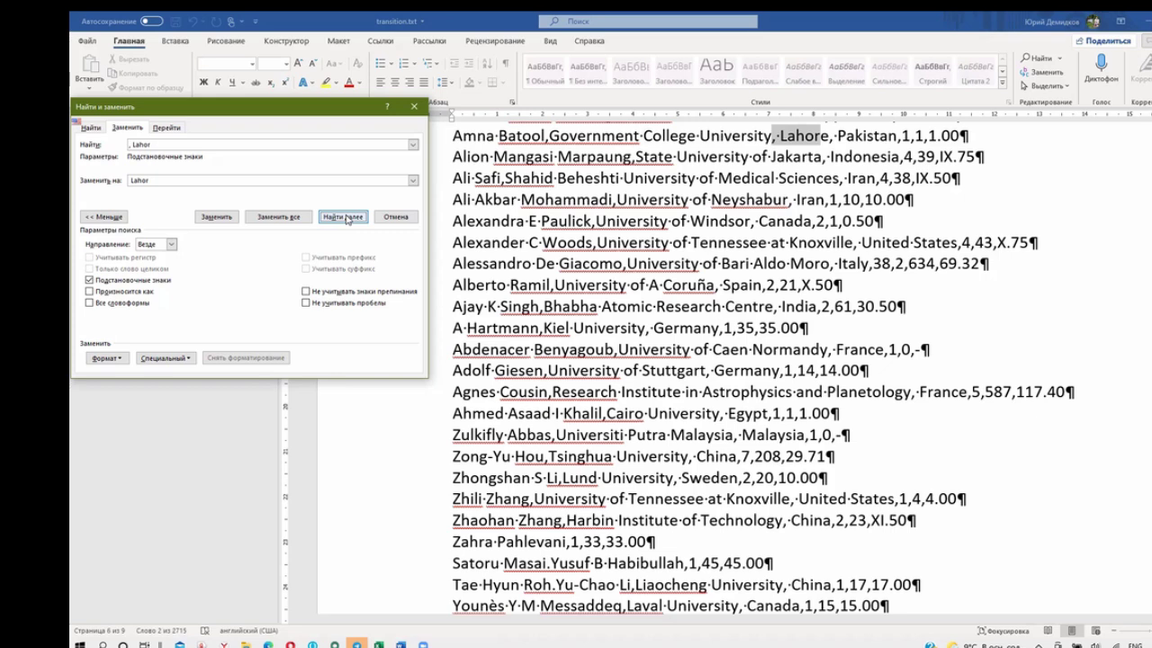
pyautogui.click(217, 217)
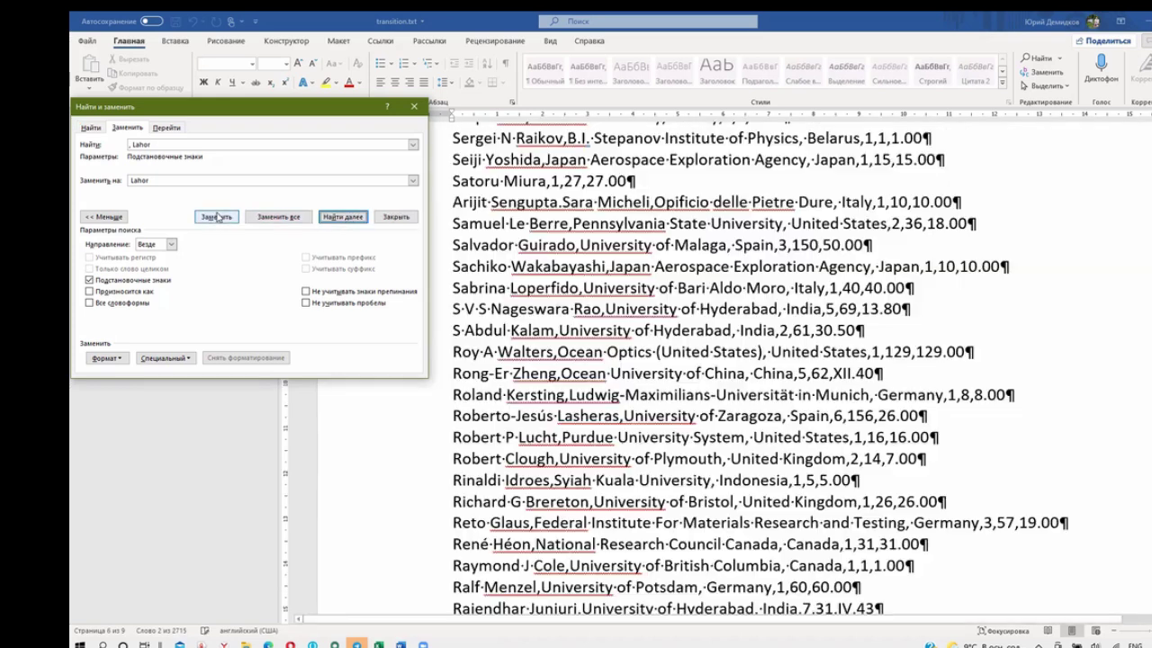
pyautogui.click(218, 218)
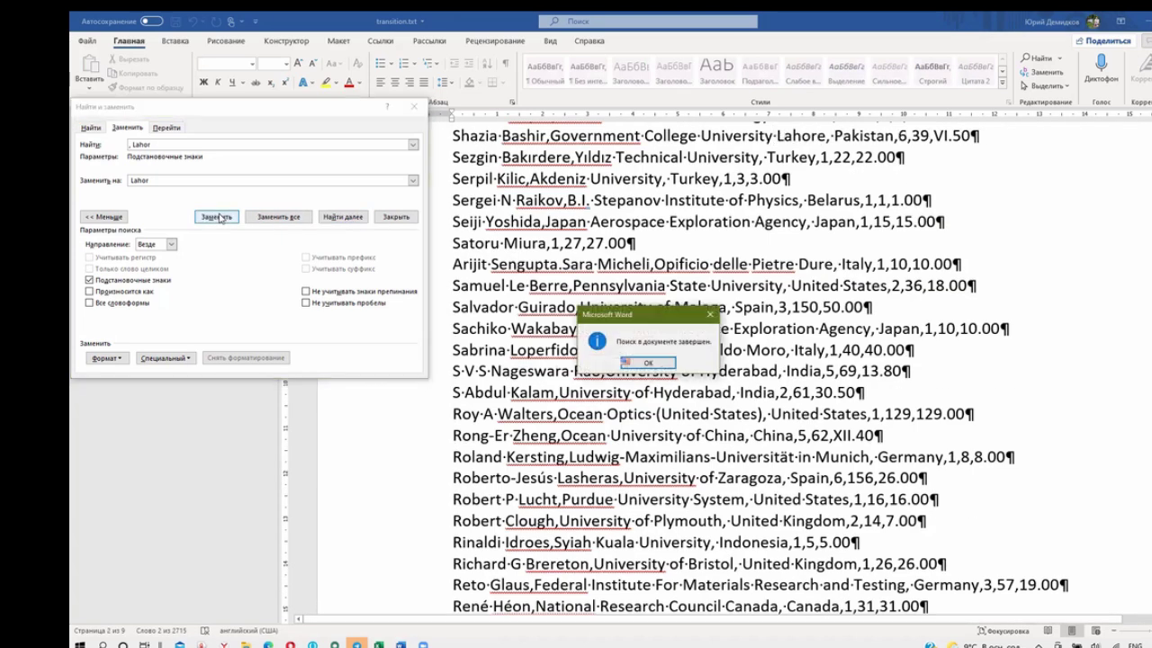
pyautogui.click(659, 358)
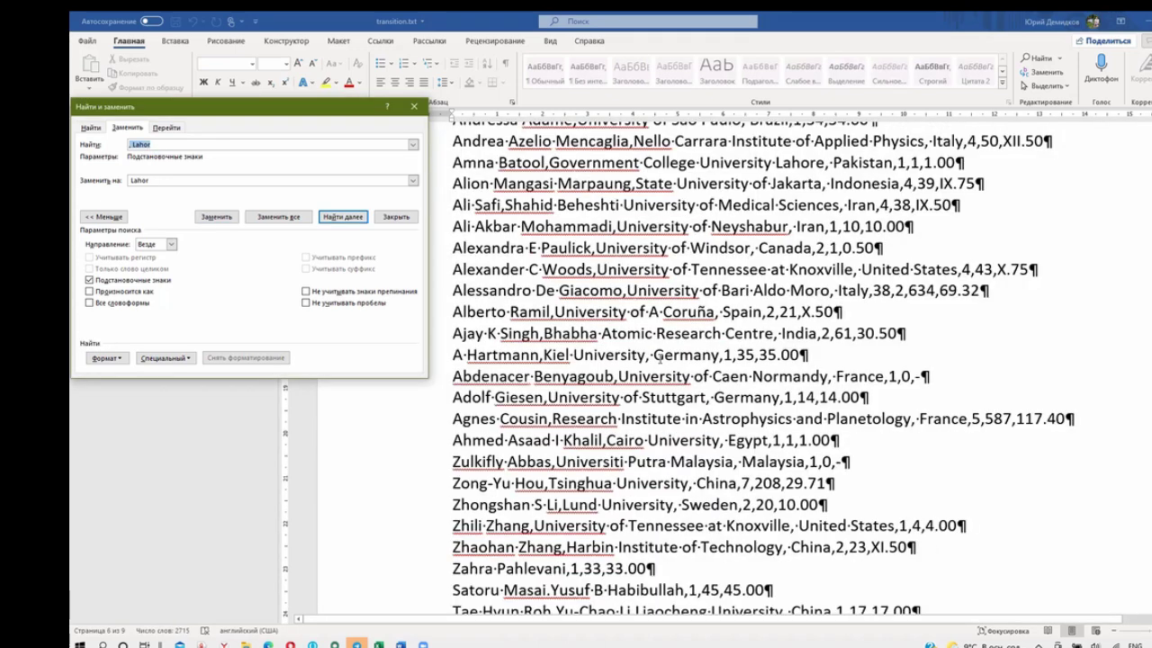
pyautogui.scroll(10, 656, 360)
pyautogui.scroll(5, 651, 389)
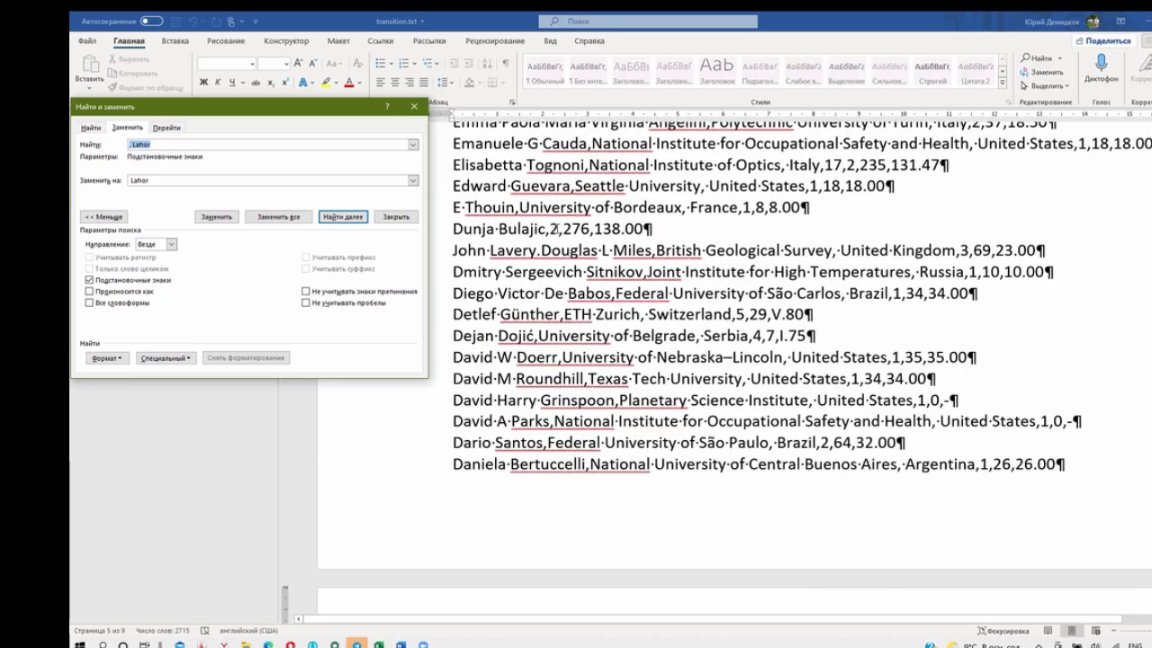
pyautogui.click(563, 229)
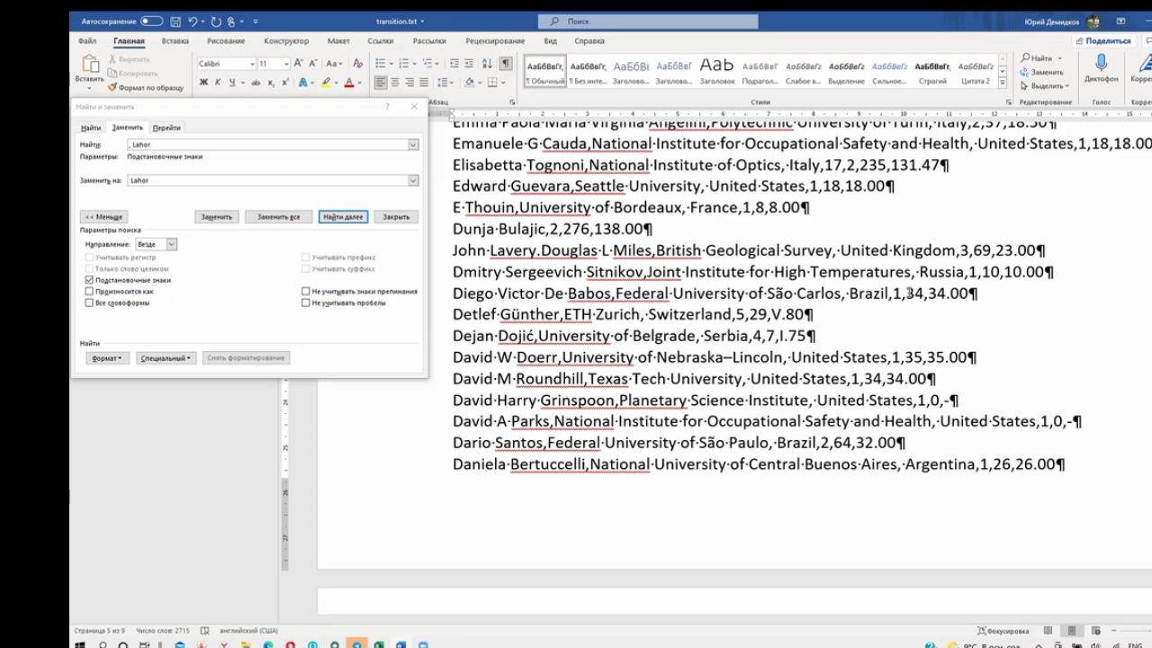
pyautogui.write(',,')
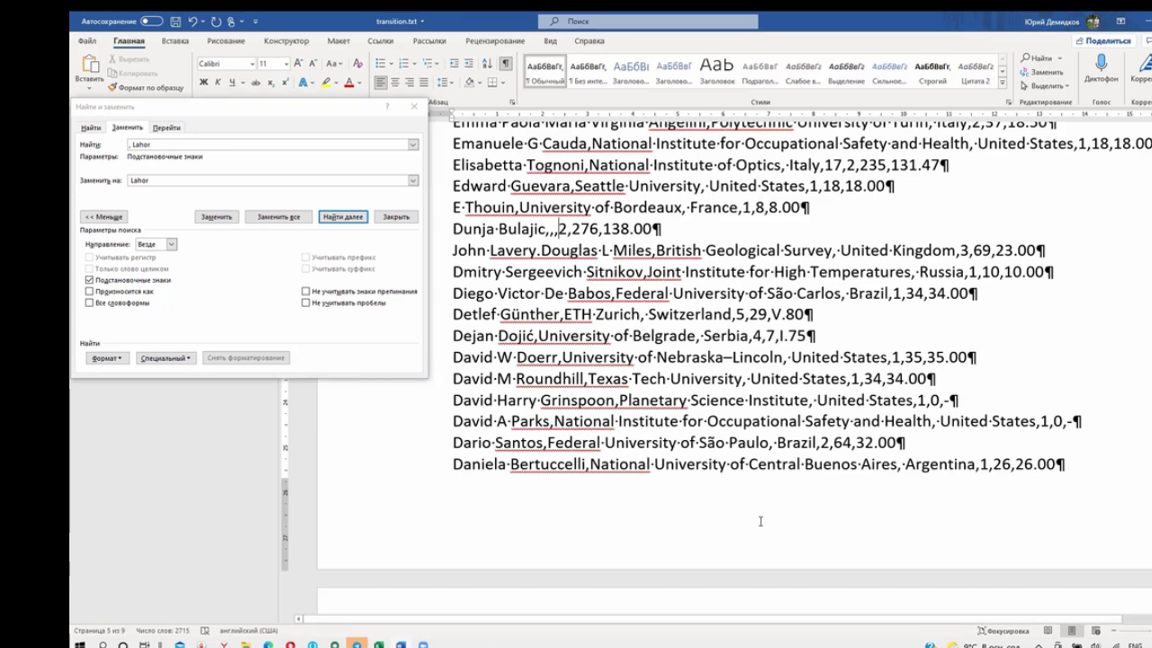
pyautogui.scroll(2, 738, 486)
pyautogui.scroll(2, 738, 483)
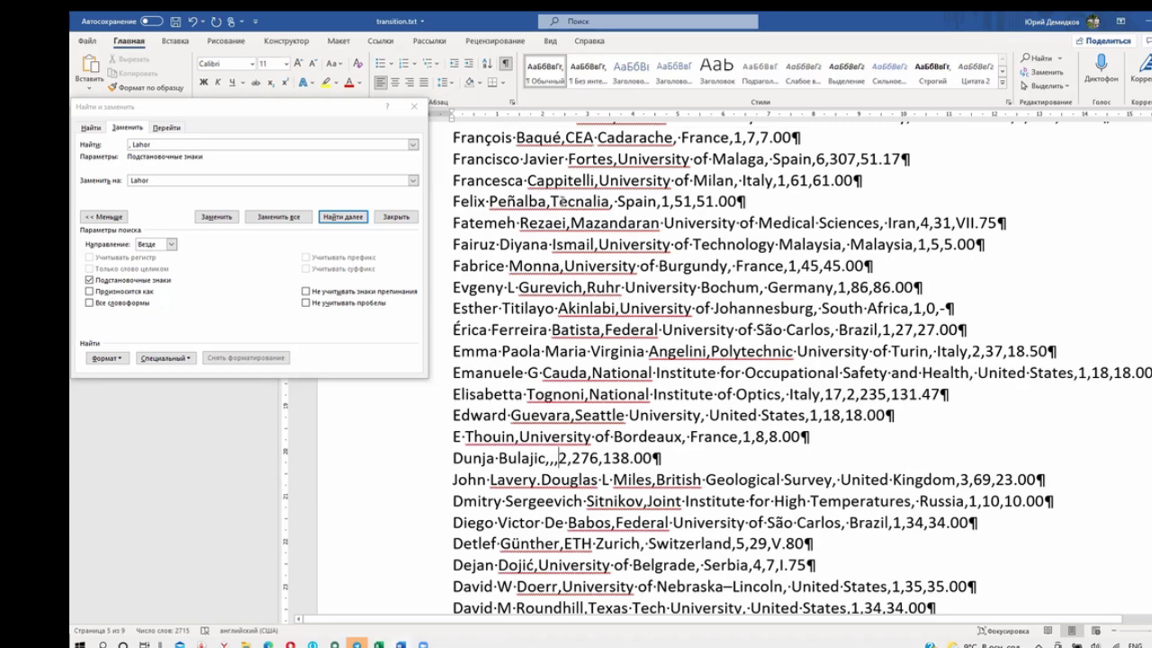
pyautogui.scroll(6, 618, 285)
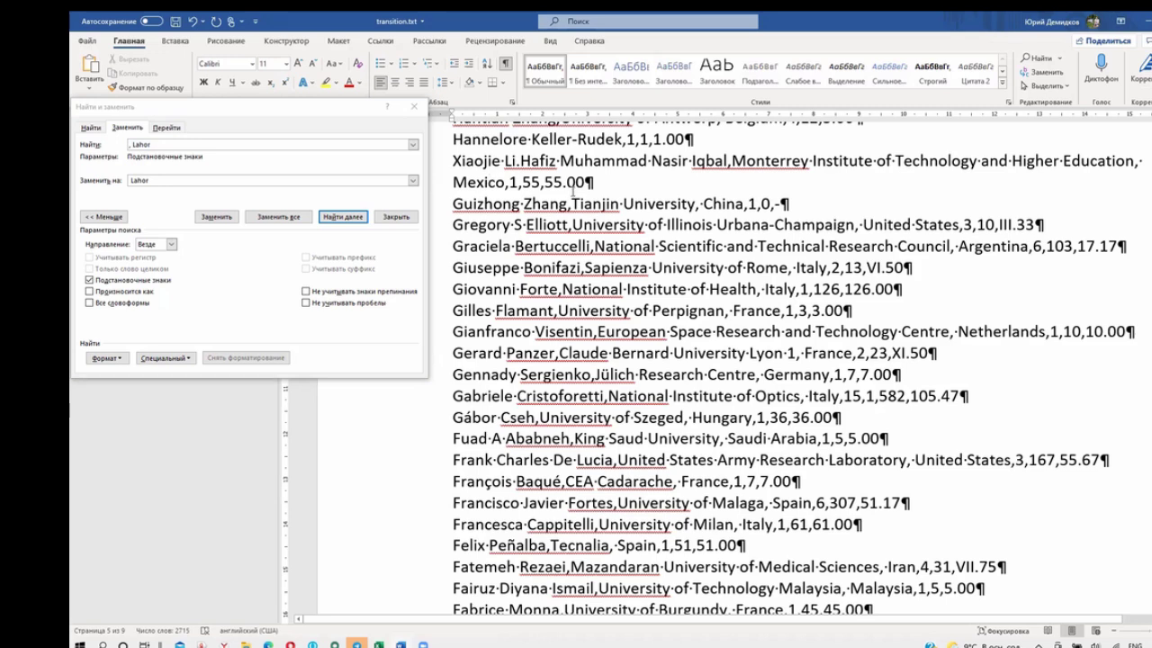
pyautogui.scroll(1, 576, 219)
pyautogui.scroll(2, 574, 243)
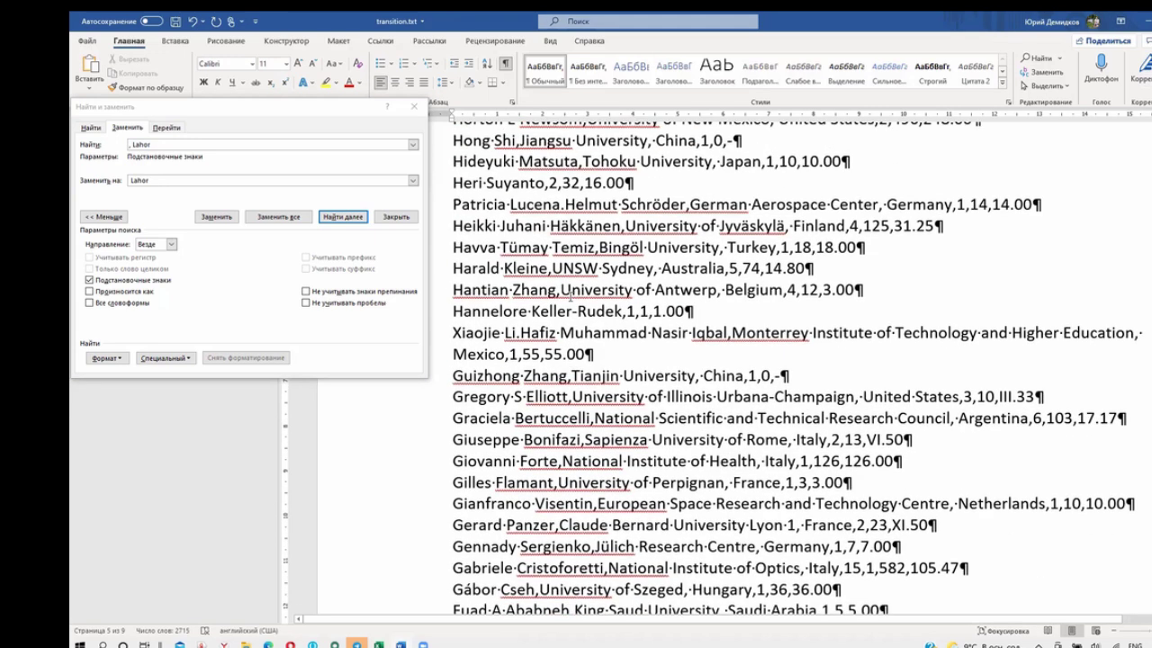
pyautogui.scroll(1, 570, 297)
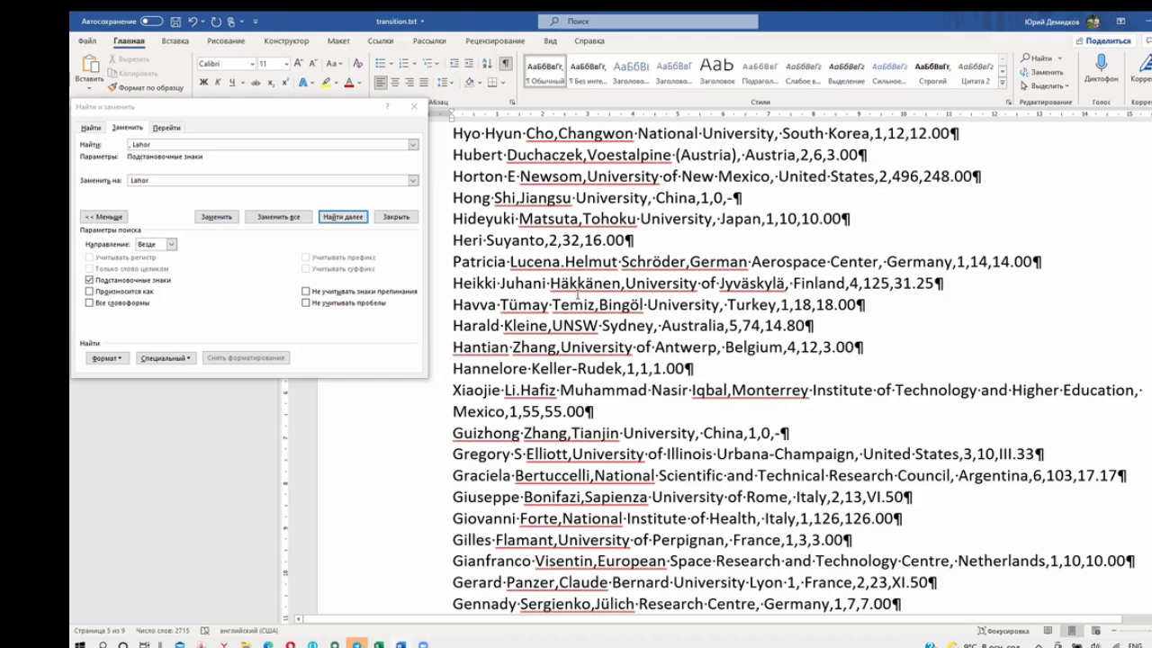
pyautogui.hotkey('ctrl', 'a')
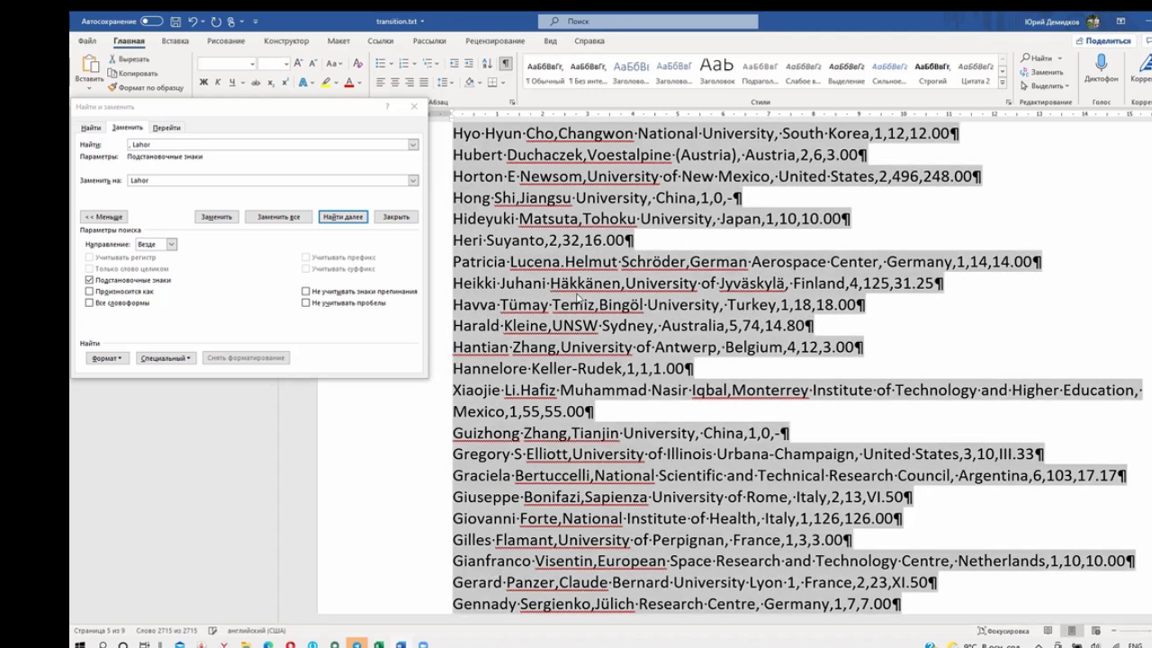
# - Change the whole author list to 8-point font so each record fits on one line
pyautogui.click(284, 65)
pyautogui.click(272, 80)
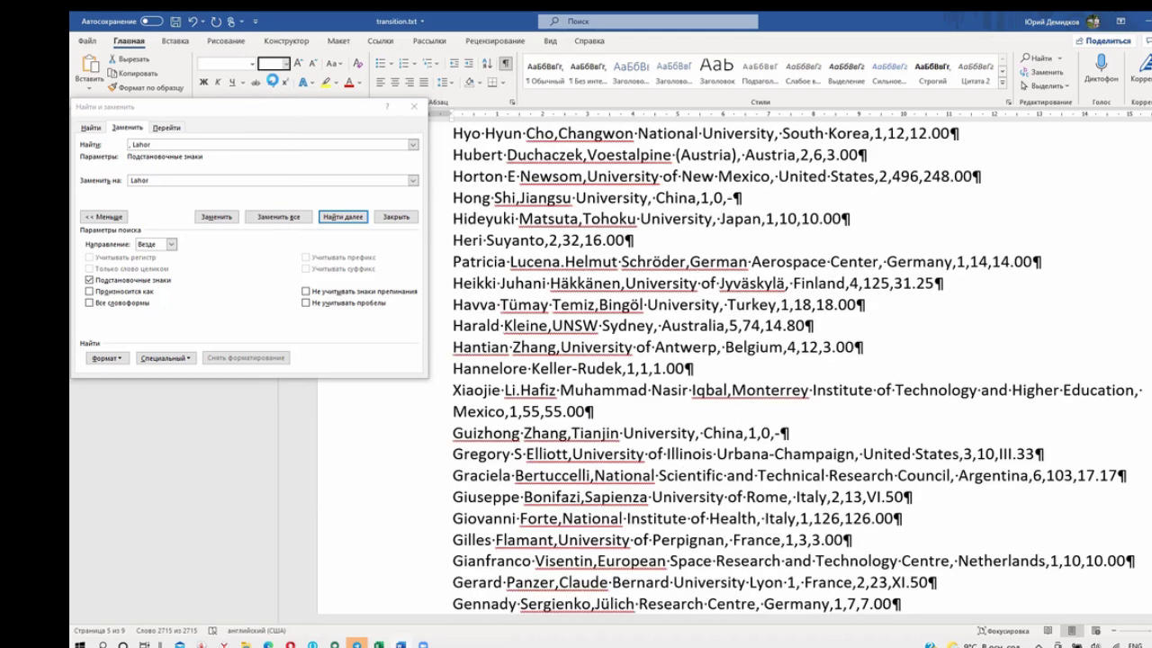
pyautogui.click(686, 425)
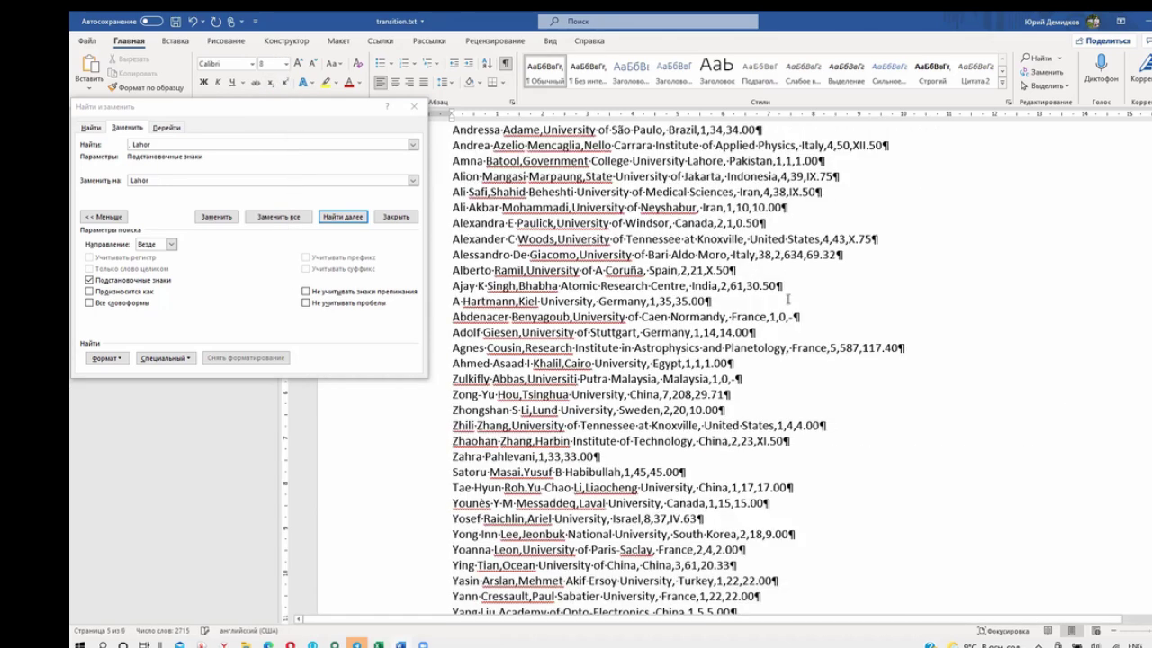
pyautogui.scroll(5, 686, 423)
pyautogui.scroll(5, 763, 317)
pyautogui.scroll(2, 763, 317)
pyautogui.scroll(3, 763, 317)
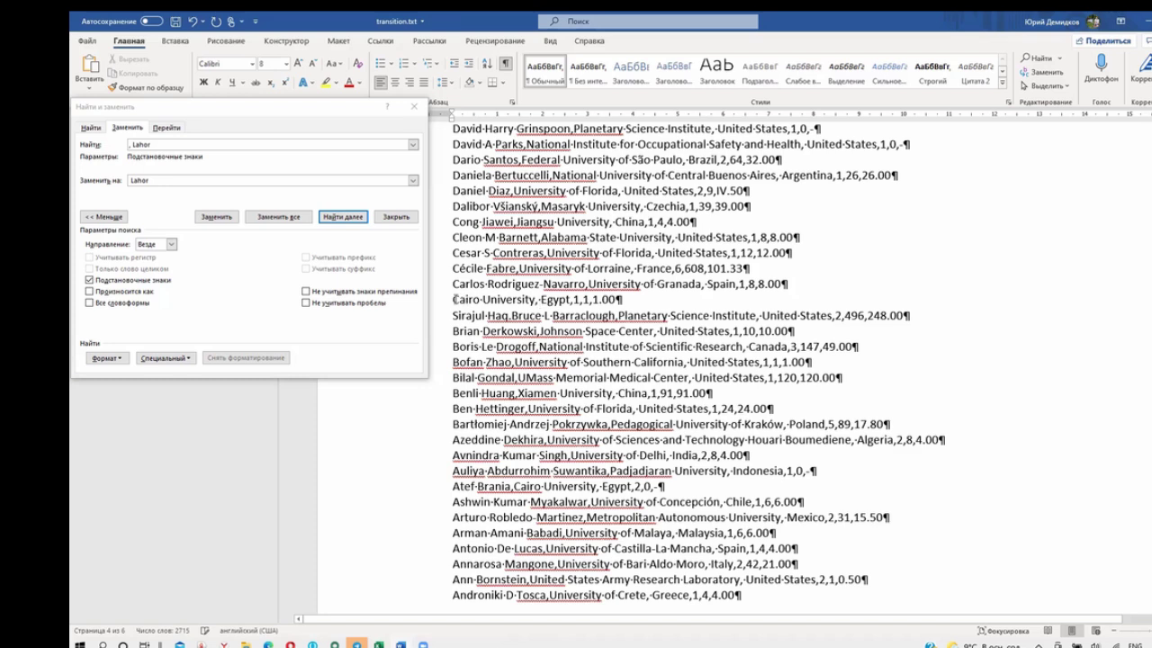
pyautogui.click(455, 299)
# - Put a comma at the start of the Cairo University, Egypt record to fill its empty first field
pyautogui.write('?')
pyautogui.press('BackSpace')
pyautogui.write(',')
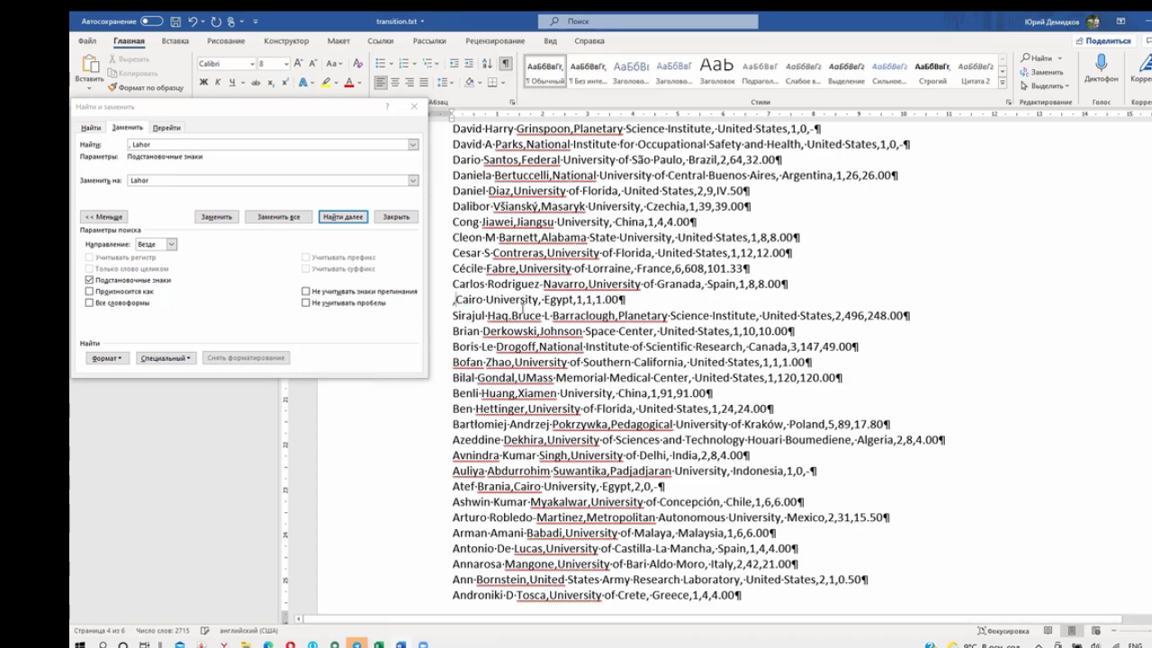
pyautogui.scroll(5, 519, 304)
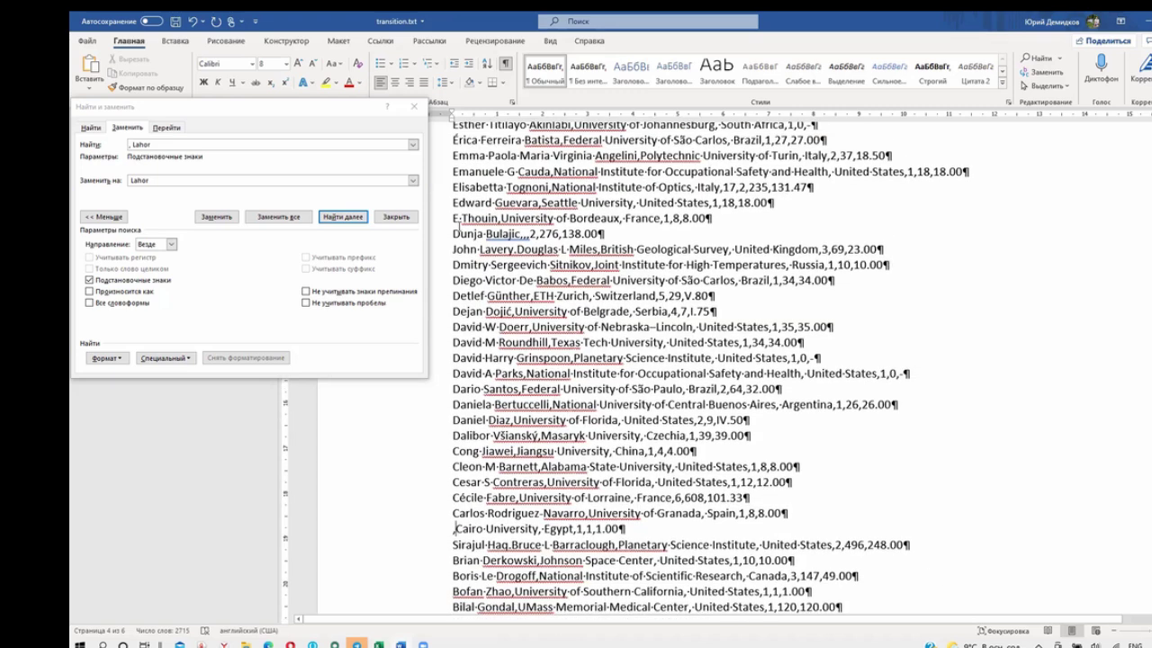
pyautogui.scroll(8, 531, 282)
pyautogui.scroll(1, 532, 281)
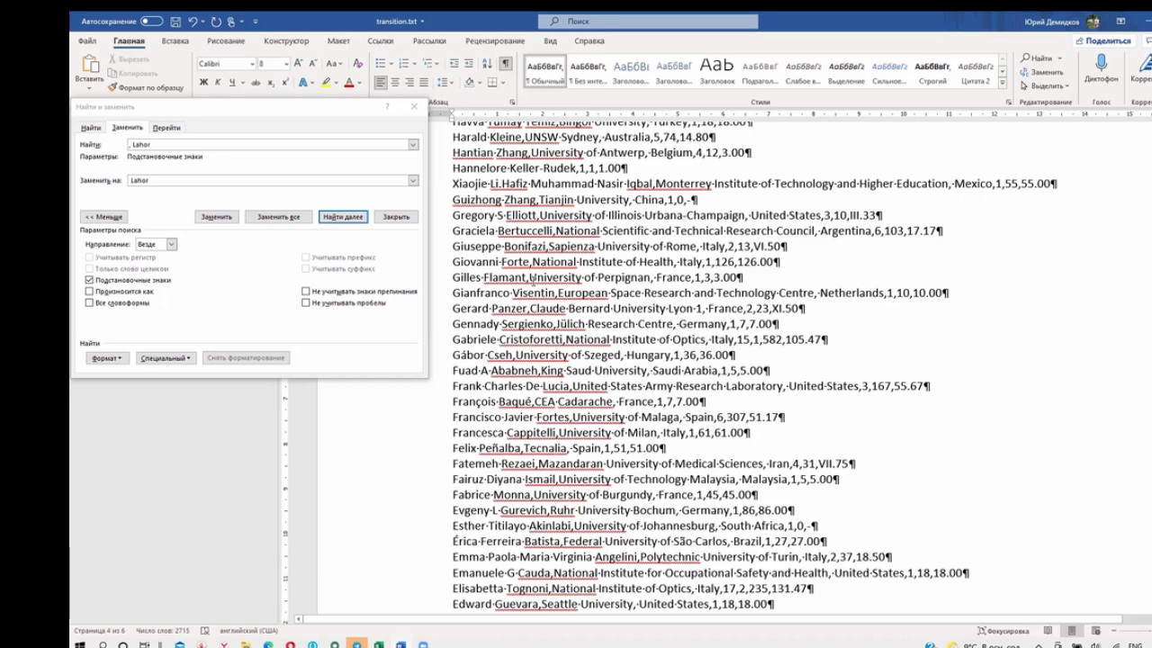
pyautogui.scroll(-2, 531, 279)
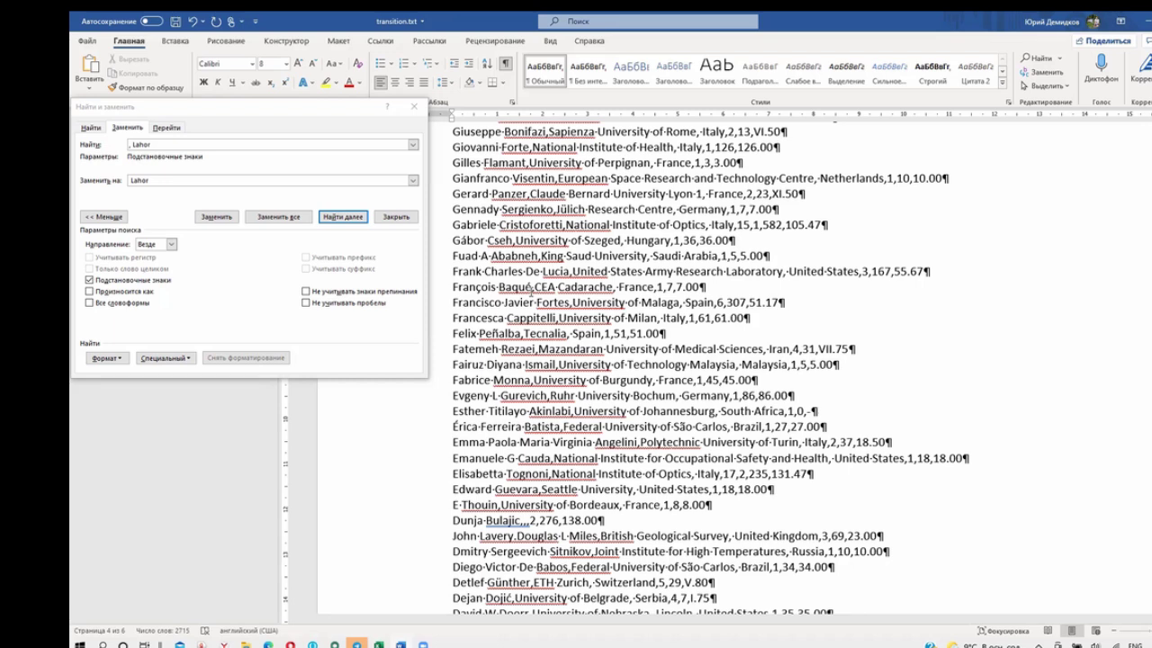
pyautogui.scroll(2, 530, 292)
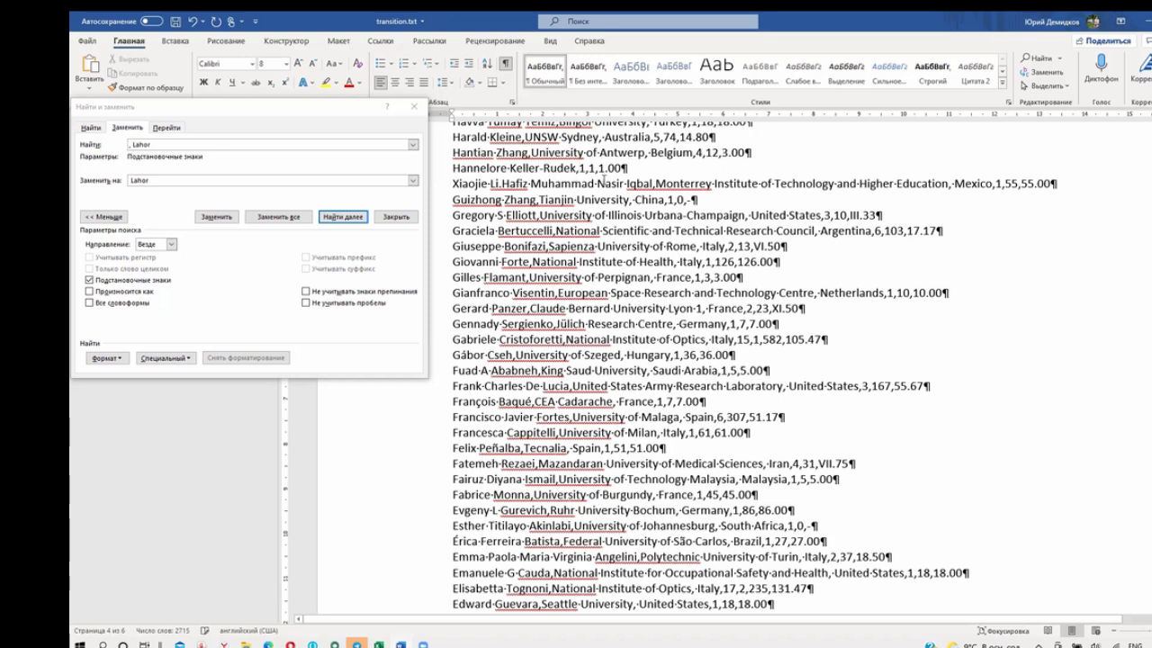
pyautogui.write(',,')
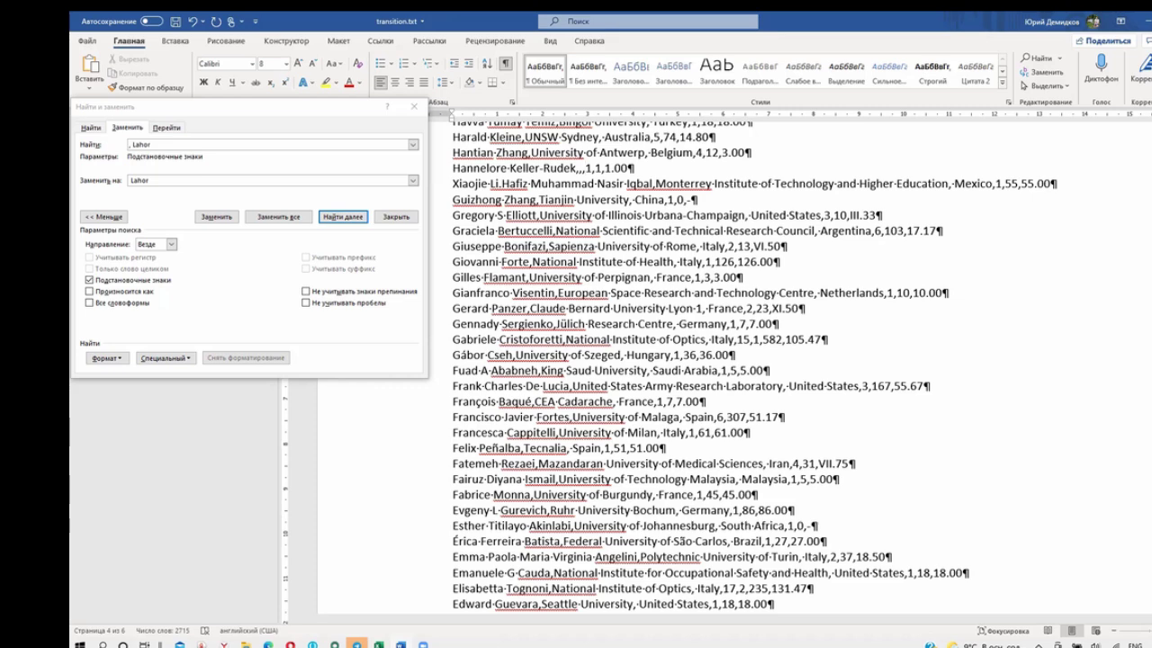
pyautogui.scroll(2, 579, 207)
pyautogui.scroll(4, 579, 206)
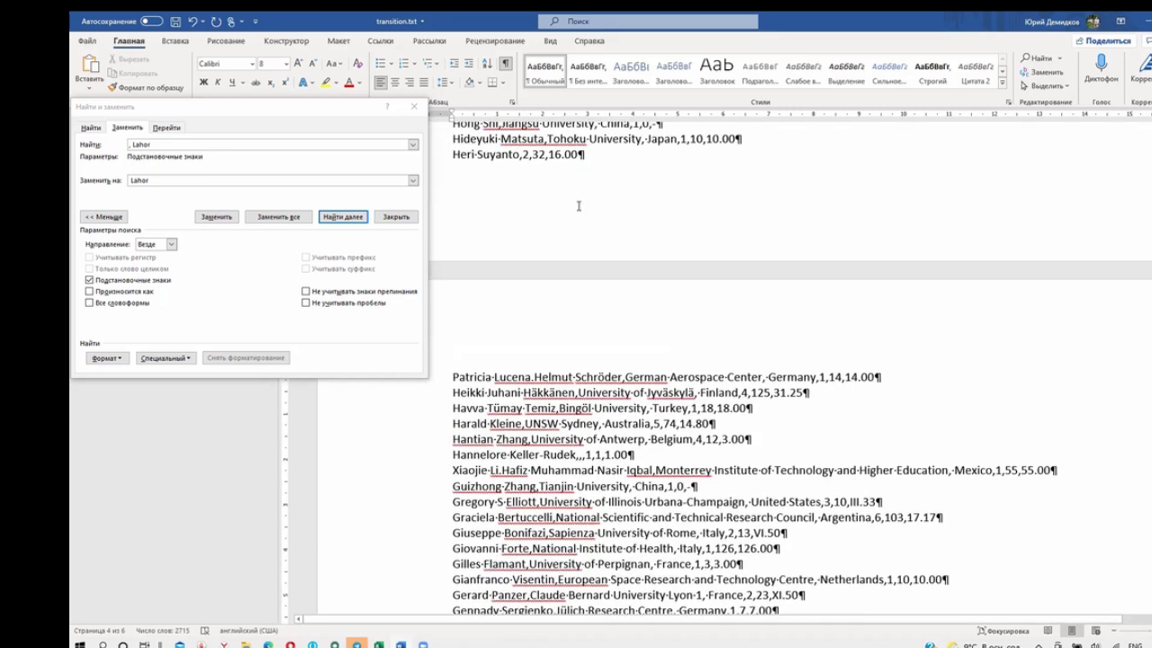
pyautogui.click(524, 154)
pyautogui.write(',,')
pyautogui.scroll(2, 558, 152)
pyautogui.scroll(4, 558, 152)
pyautogui.scroll(6, 556, 153)
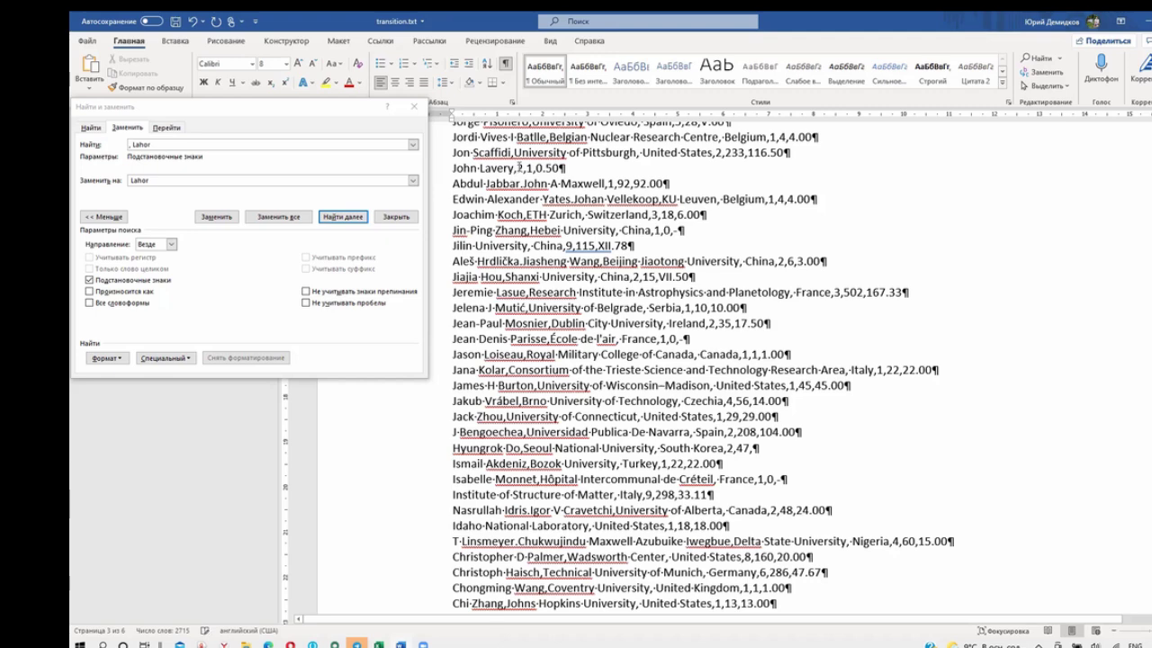
pyautogui.write(',,')
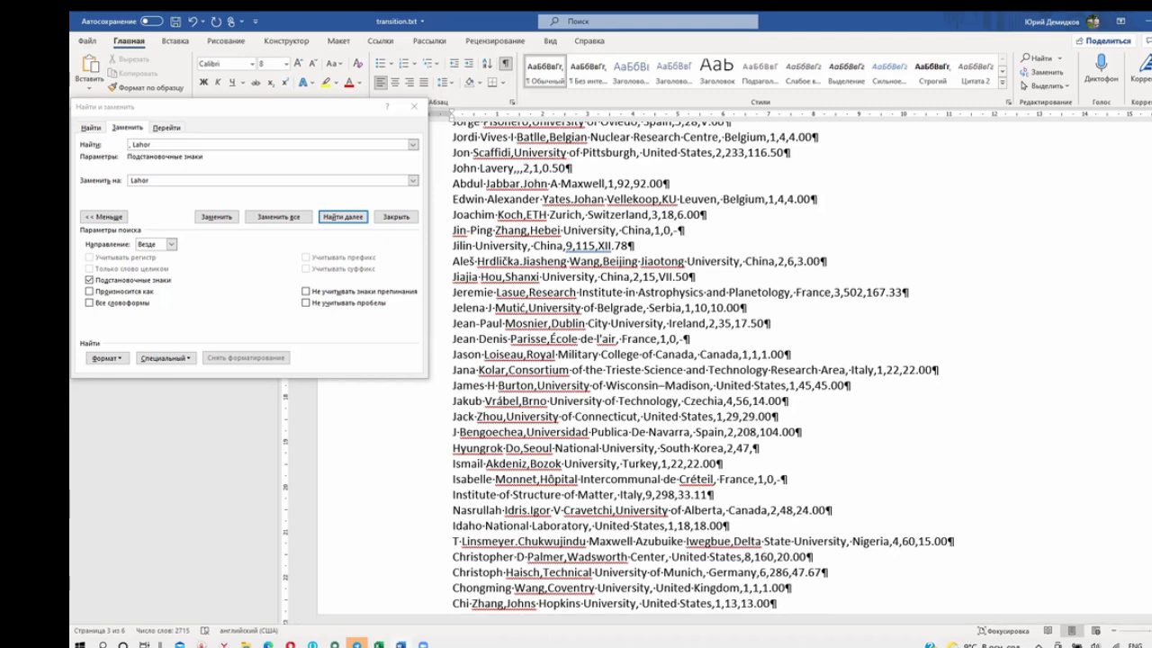
pyautogui.scroll(4, 564, 193)
pyautogui.scroll(3, 564, 193)
pyautogui.scroll(2, 564, 193)
# - Add two commas after the names in three more short author lines
pyautogui.write(',,')
pyautogui.scroll(5, 545, 200)
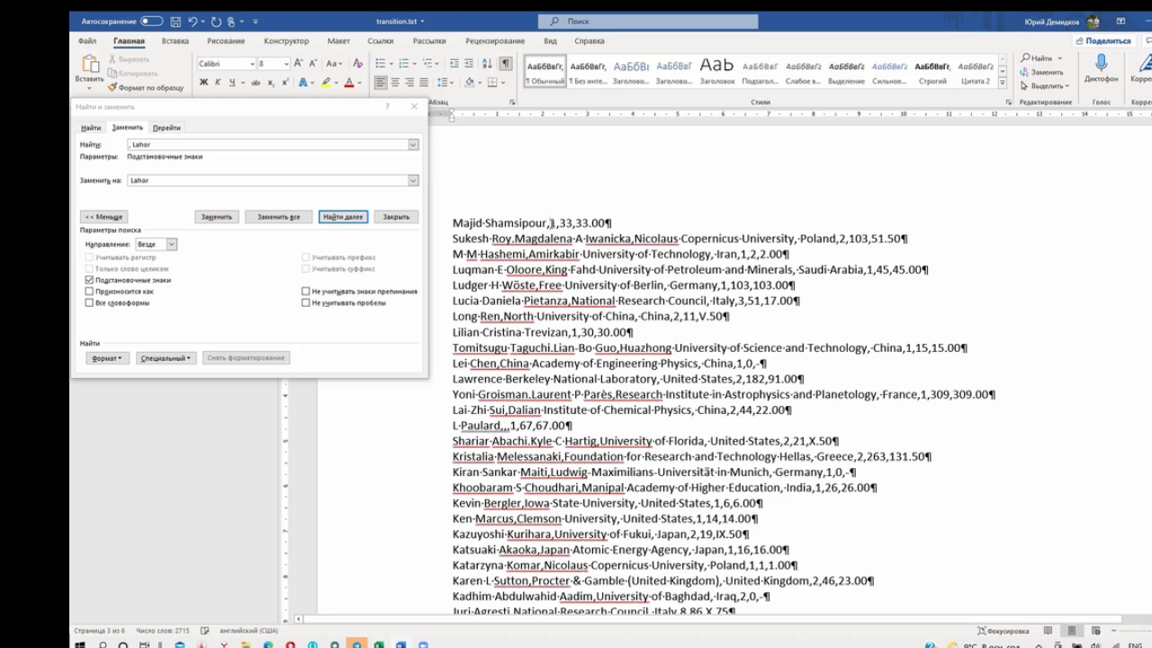
pyautogui.click(551, 222)
pyautogui.write(',,')
pyautogui.click(571, 332)
pyautogui.write(',,')
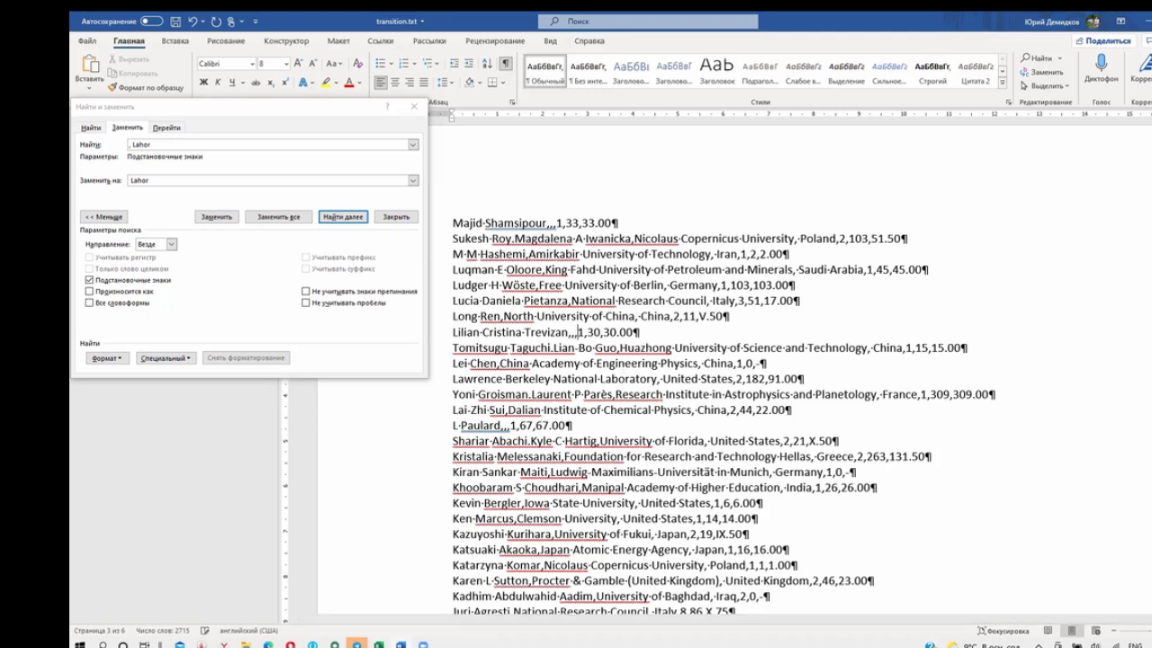
pyautogui.scroll(-1, 579, 332)
pyautogui.scroll(4, 585, 351)
pyautogui.scroll(4, 597, 376)
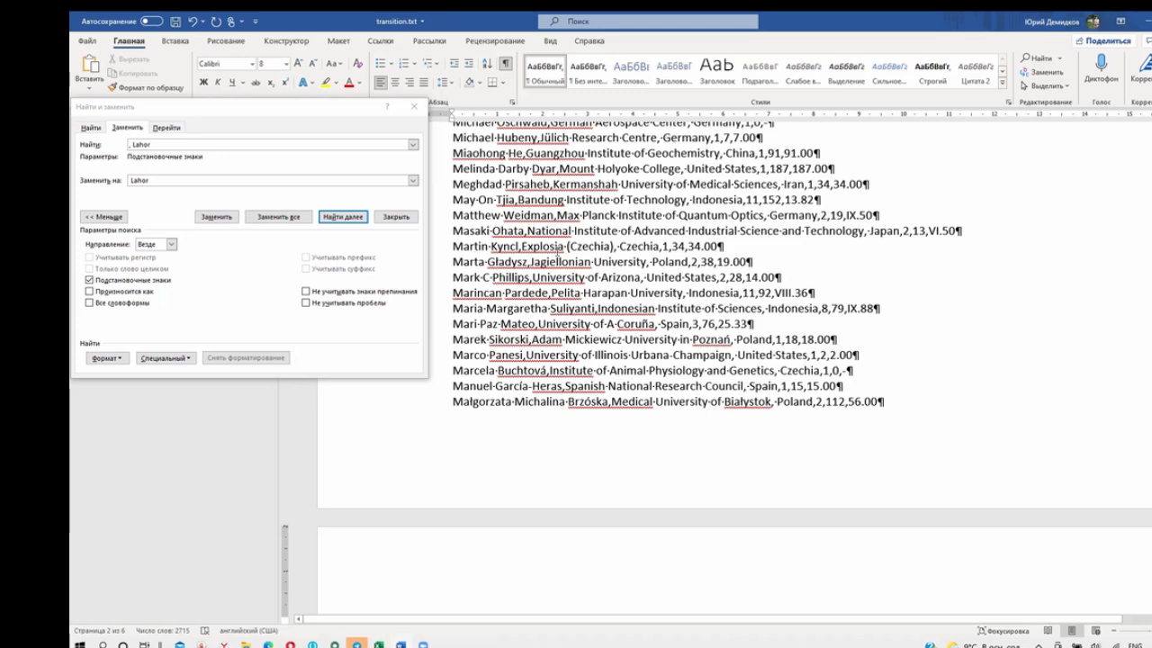
pyautogui.scroll(1, 556, 252)
pyautogui.scroll(3, 553, 252)
pyautogui.scroll(4, 552, 254)
pyautogui.scroll(4, 550, 254)
pyautogui.scroll(2, 550, 253)
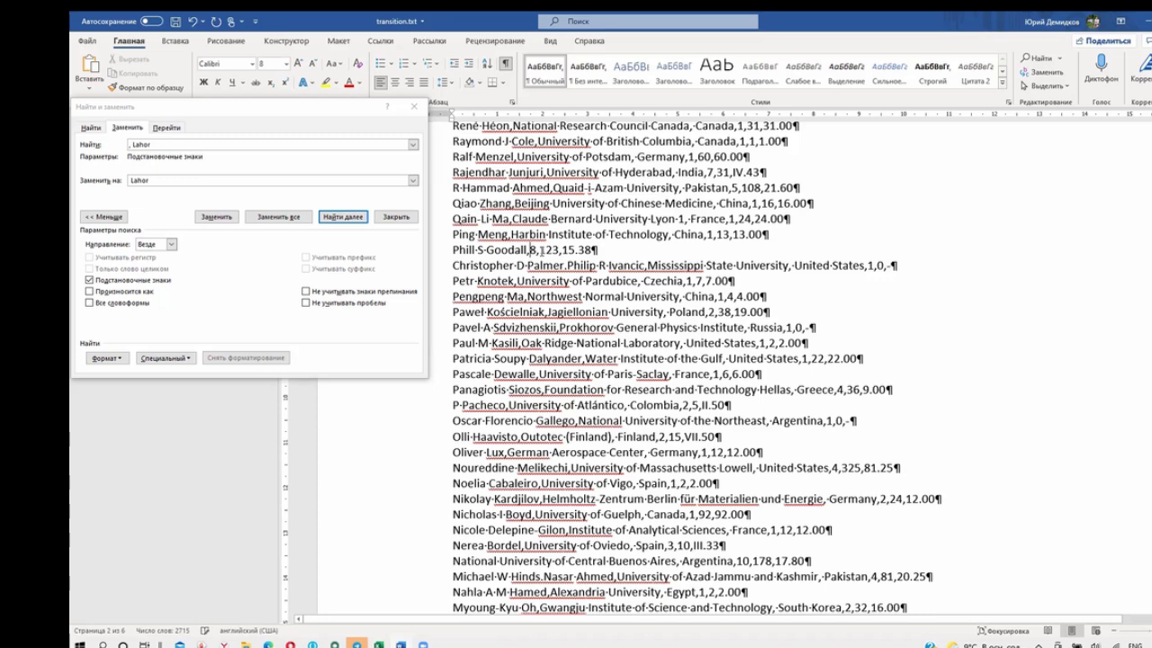
pyautogui.click(531, 249)
pyautogui.write(',,')
pyautogui.scroll(3, 627, 253)
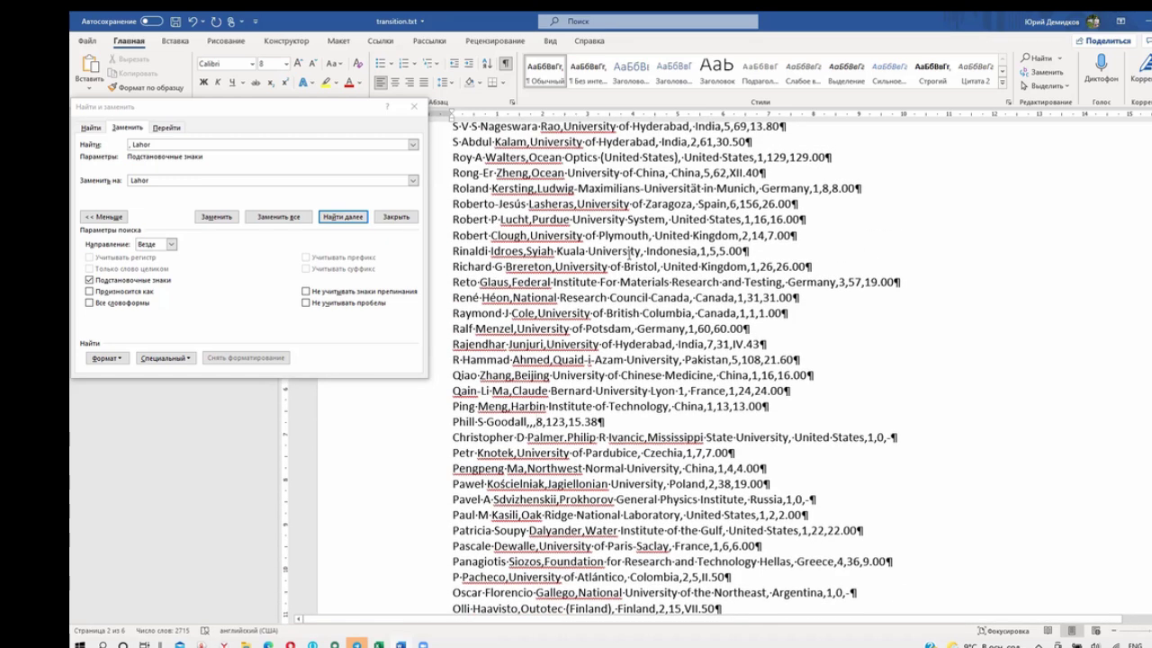
pyautogui.scroll(3, 635, 254)
pyautogui.scroll(5, 635, 254)
pyautogui.scroll(5, 630, 256)
pyautogui.scroll(5, 627, 259)
pyautogui.scroll(6, 627, 259)
pyautogui.scroll(1, 526, 323)
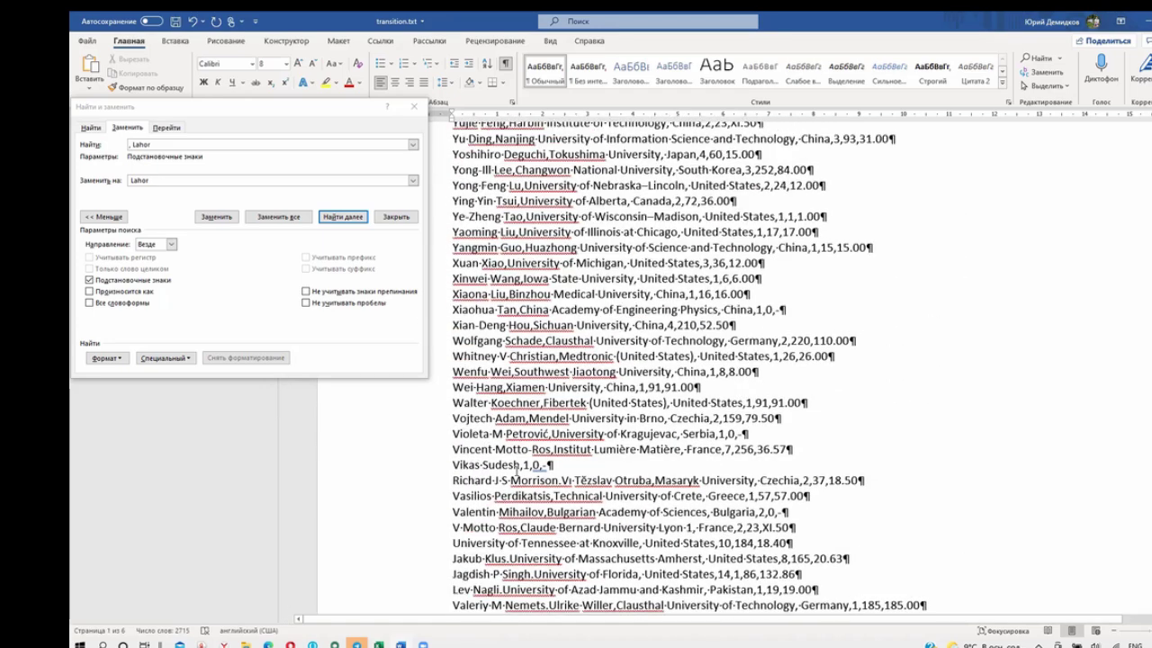
pyautogui.click(523, 464)
pyautogui.write(',,')
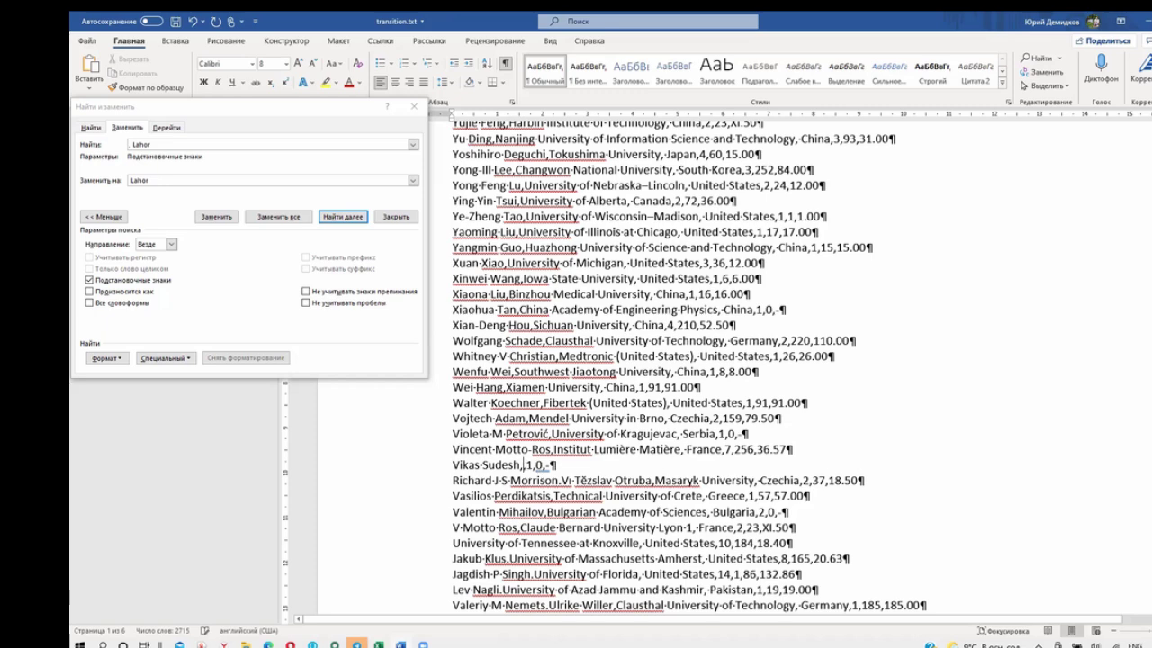
pyautogui.scroll(5, 471, 483)
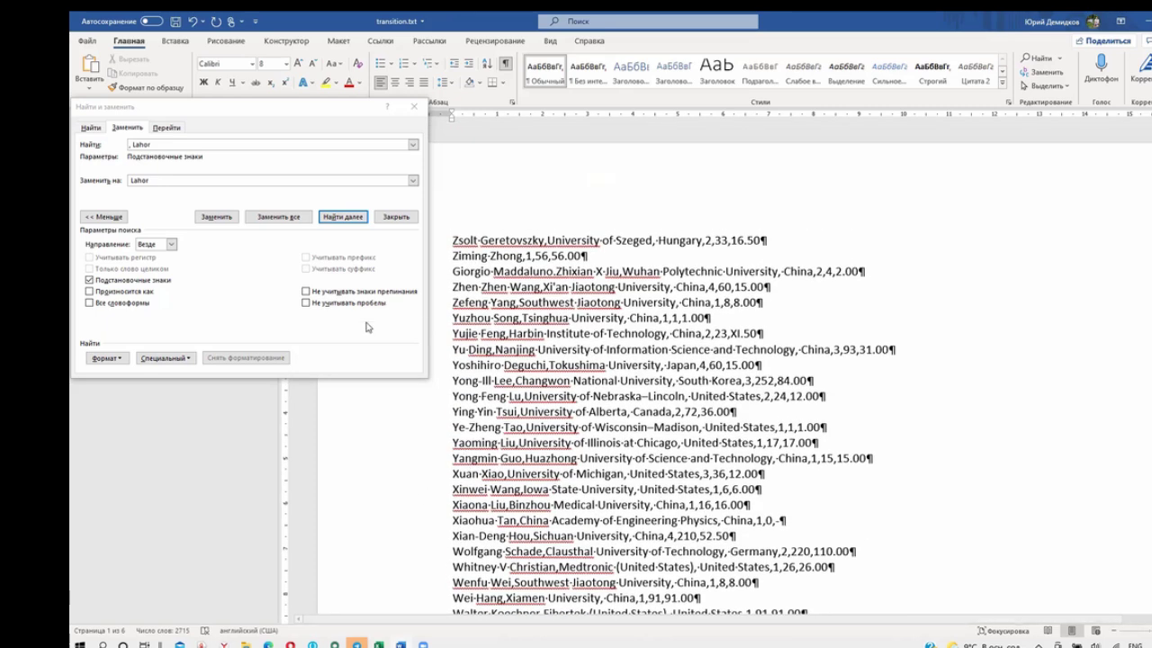
pyautogui.click(527, 255)
pyautogui.write(',,')
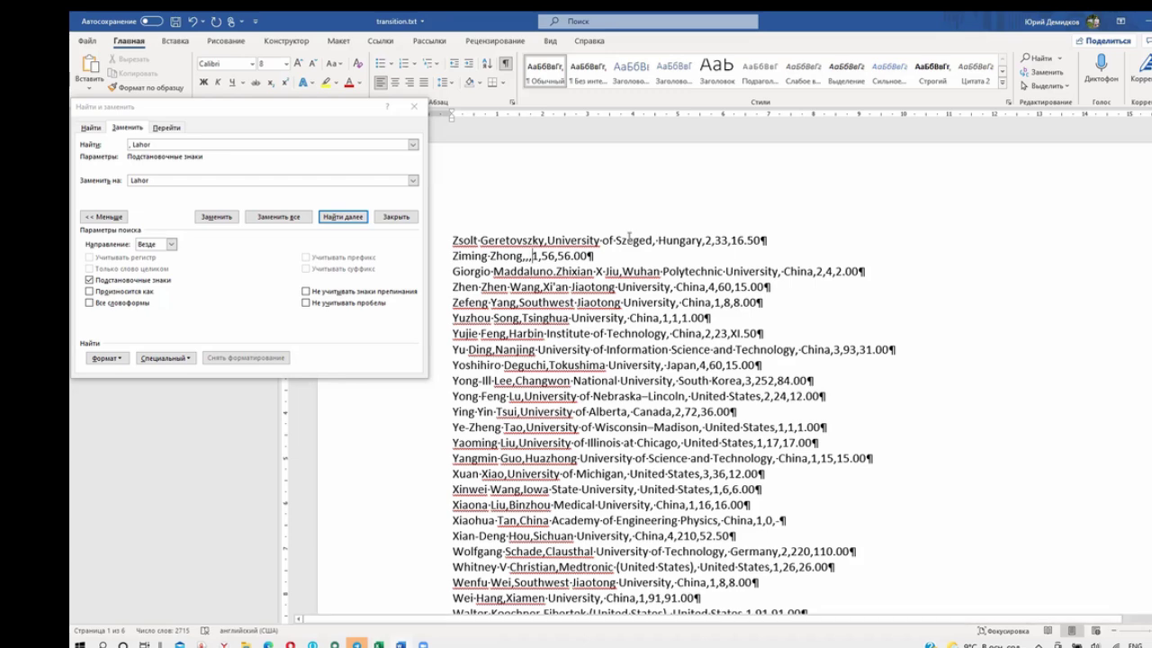
# - Save the list as transition.txt in plain text with UTF-8 encoding, then switch to Zdroj.xlsx
pyautogui.click(413, 107)
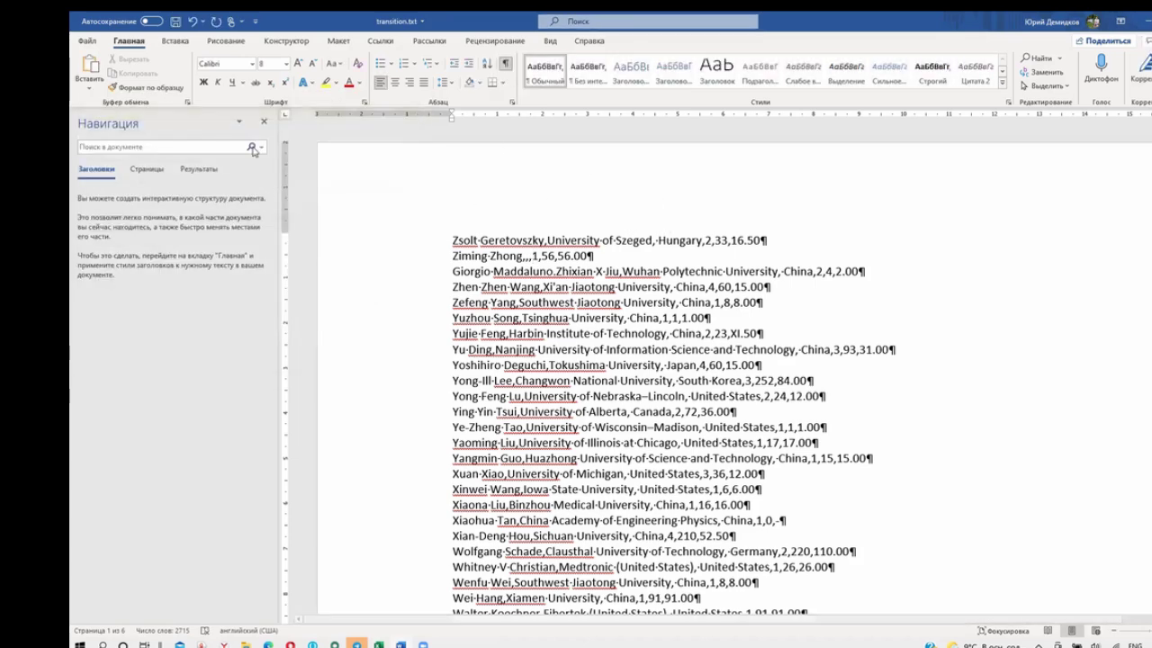
pyautogui.click(87, 41)
pyautogui.click(99, 202)
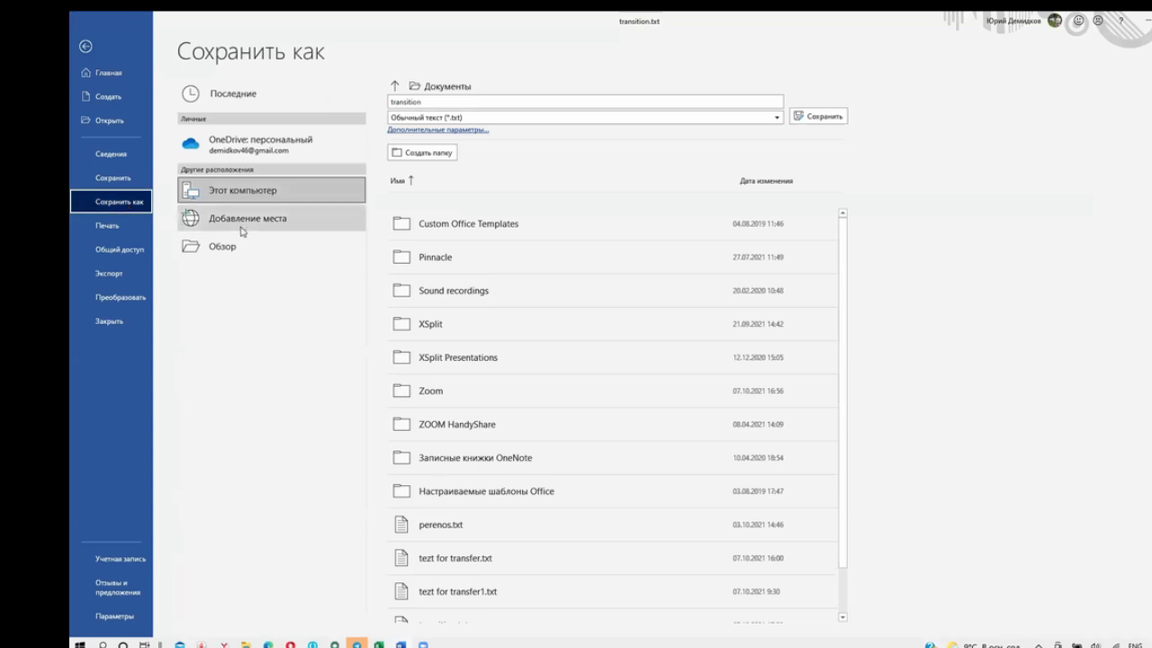
pyautogui.click(828, 118)
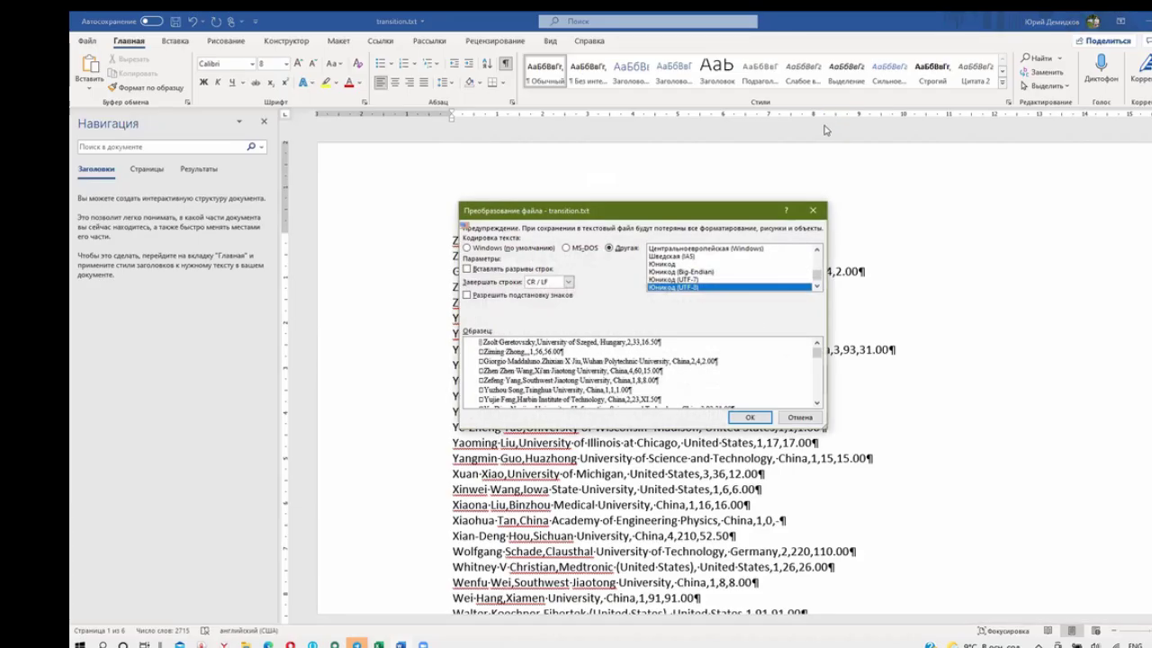
pyautogui.click(751, 418)
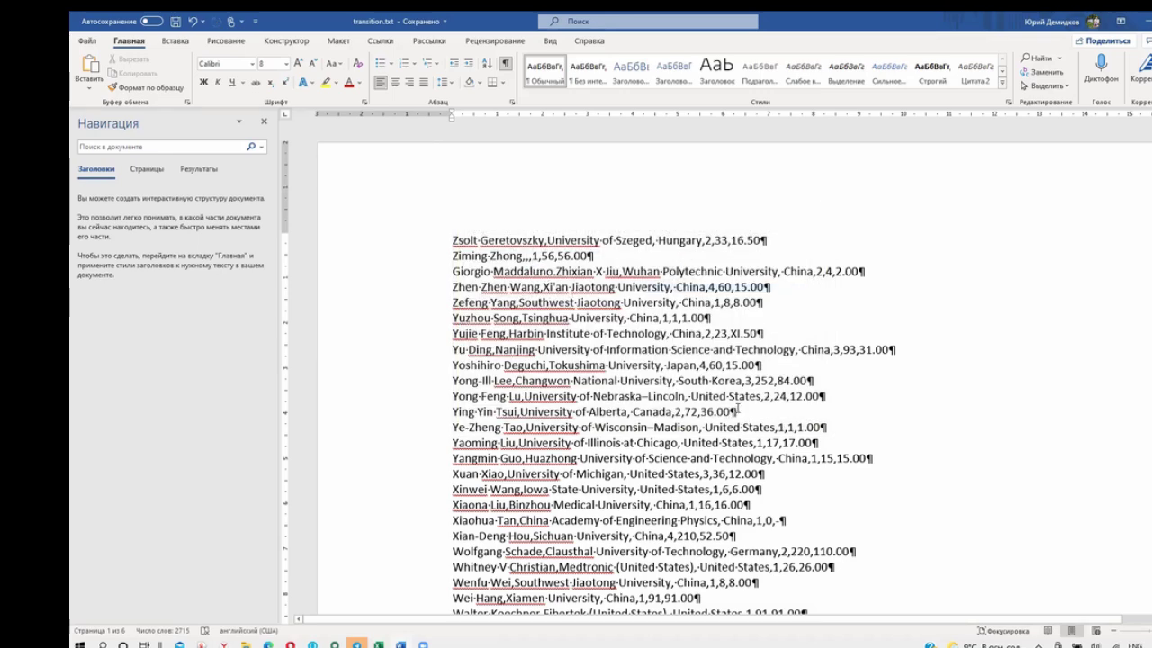
pyautogui.click(379, 646)
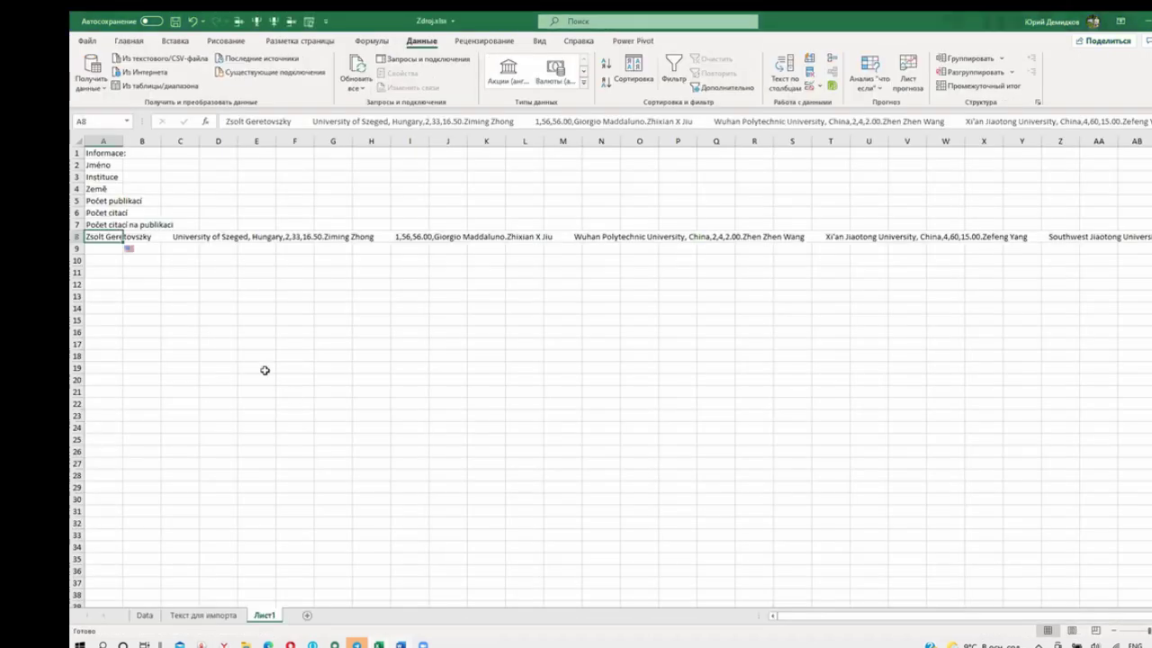
# - Import transition.txt via From Text/CSV and open it in the Power Query editor for transforming
pyautogui.click(91, 72)
pyautogui.moveTo(162, 109)
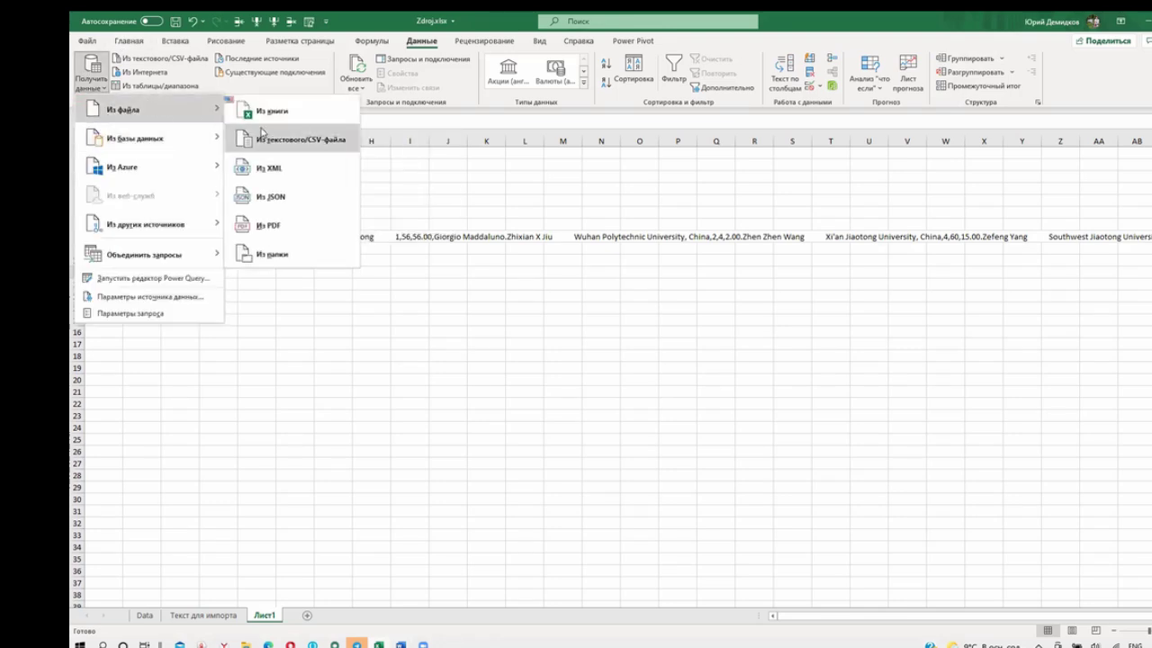
pyautogui.click(270, 136)
pyautogui.click(583, 134)
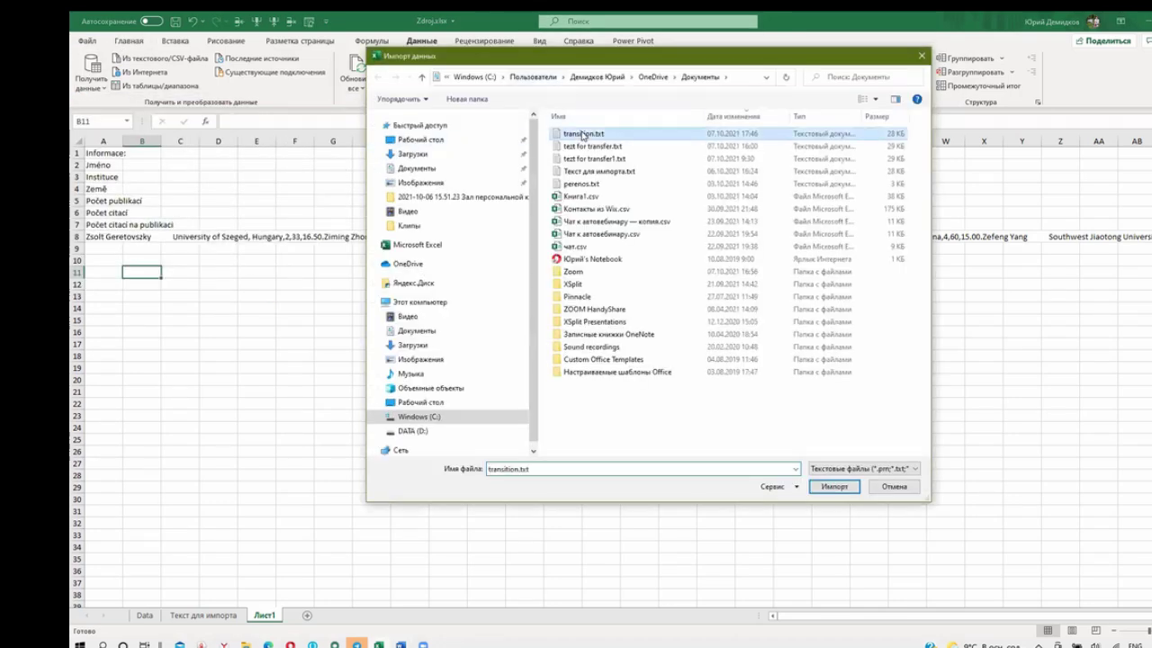
pyautogui.click(830, 487)
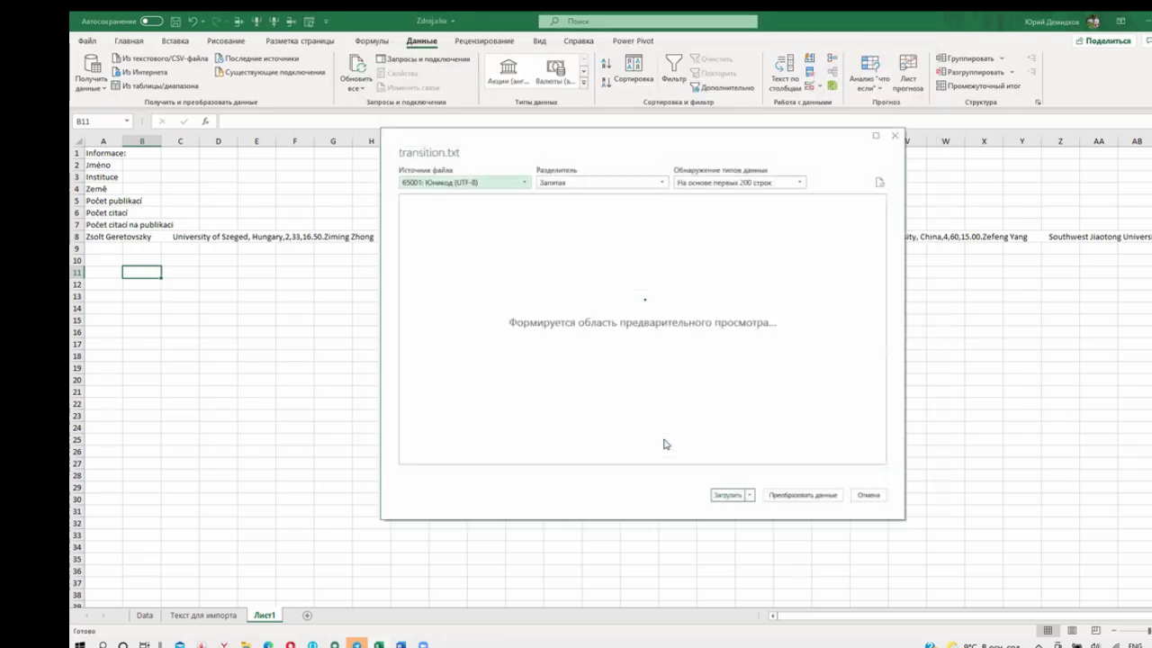
pyautogui.scroll(-2, 881, 255)
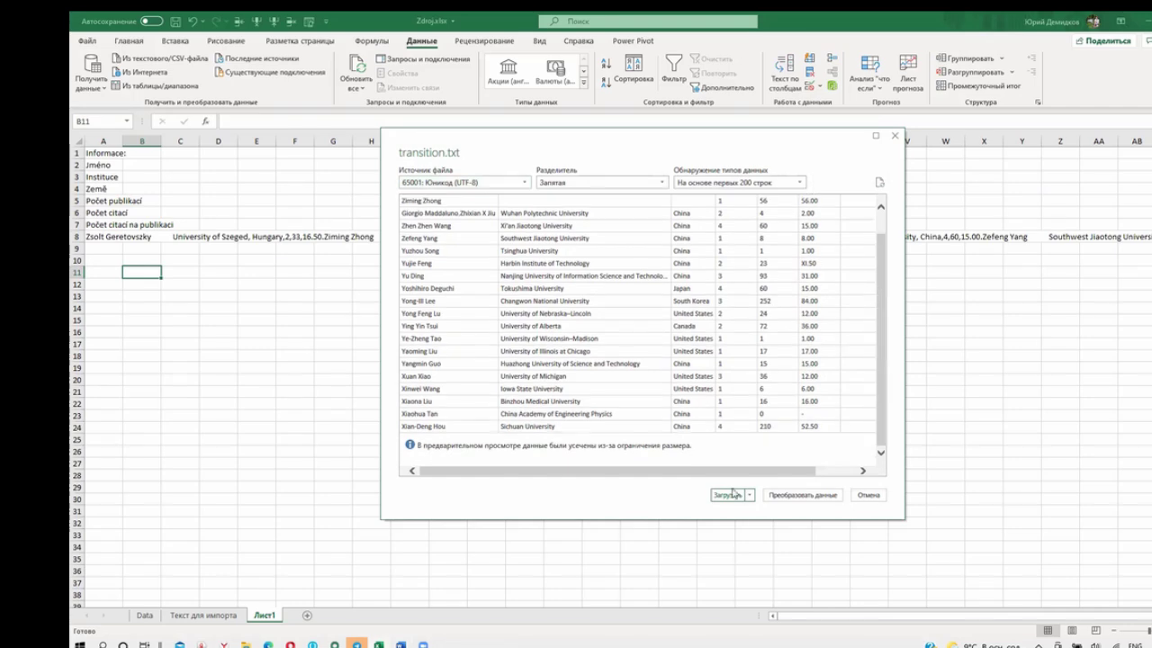
pyautogui.click(799, 495)
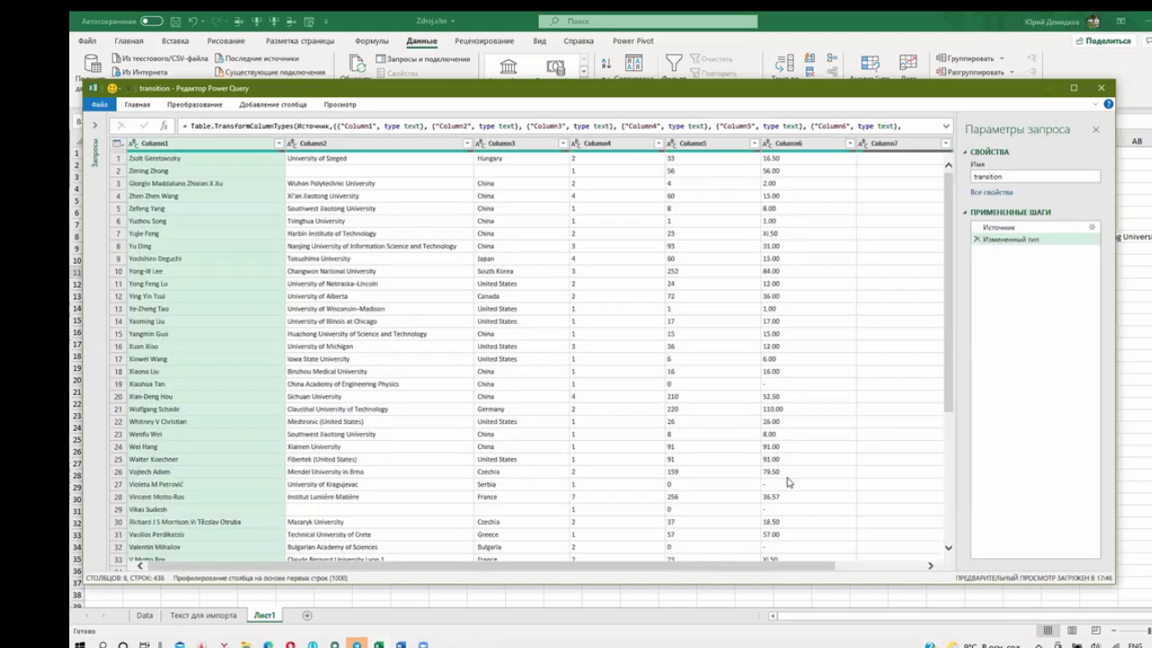
pyautogui.moveTo(948, 232); pyautogui.dragTo(968, 410)
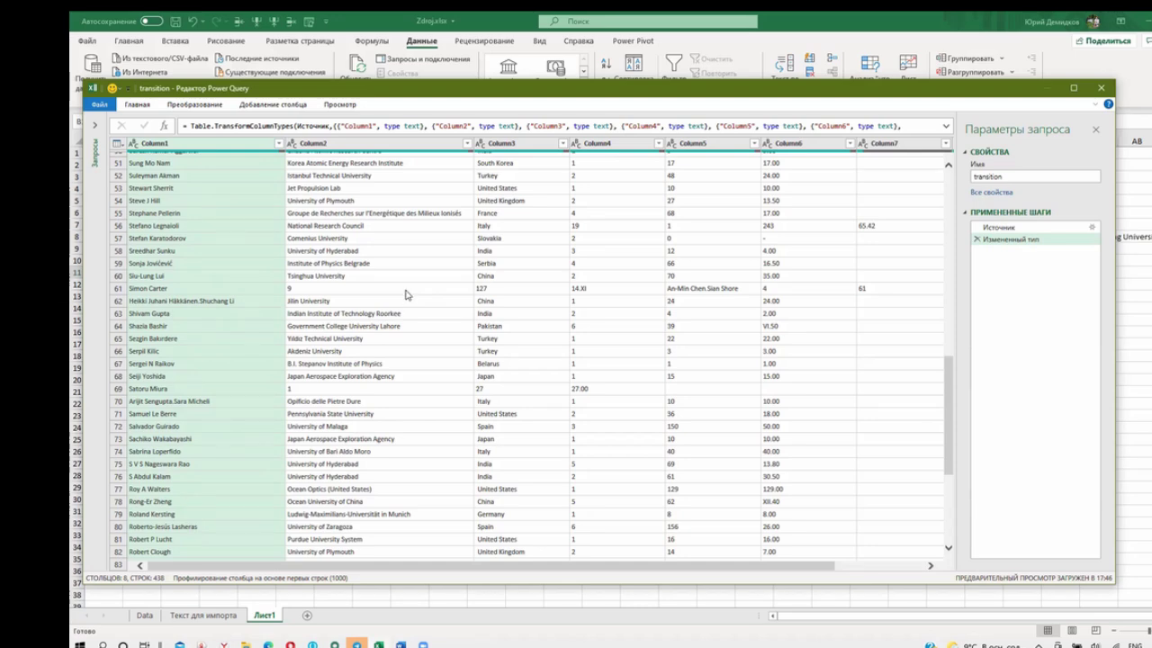
pyautogui.scroll(-5, 405, 294)
pyautogui.scroll(-5, 407, 299)
pyautogui.scroll(-7, 410, 304)
pyautogui.scroll(-5, 411, 310)
pyautogui.scroll(-5, 411, 310)
pyautogui.scroll(-5, 412, 309)
pyautogui.scroll(-5, 411, 310)
pyautogui.scroll(-5, 412, 310)
pyautogui.scroll(-7, 412, 309)
pyautogui.scroll(-6, 411, 310)
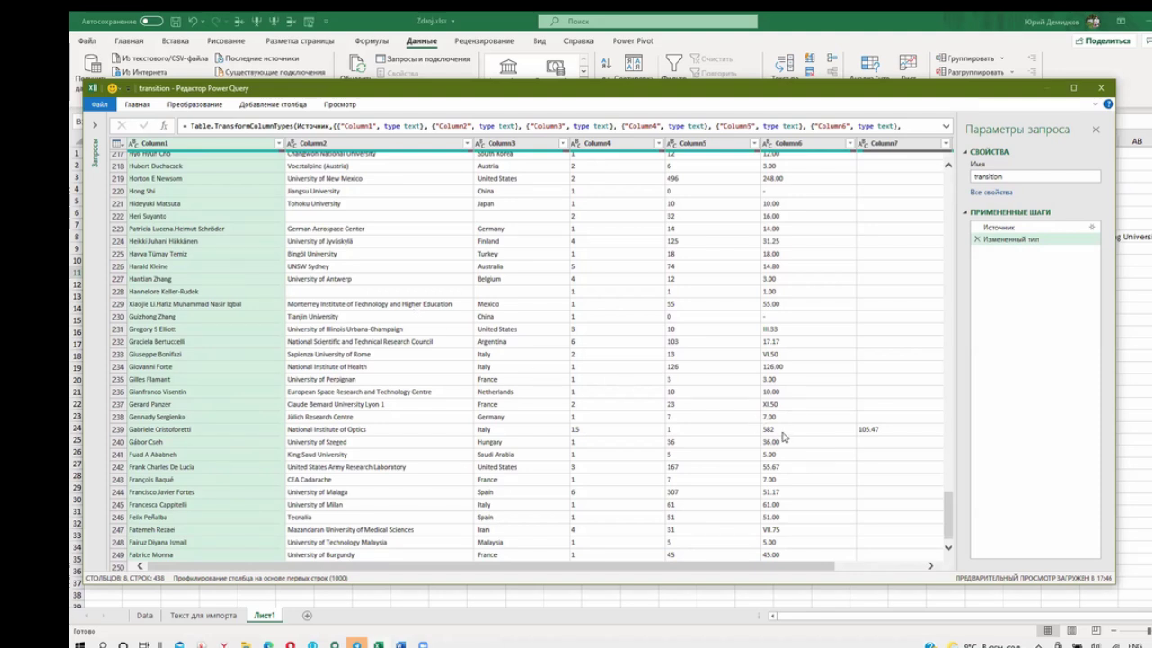
pyautogui.scroll(-2, 789, 436)
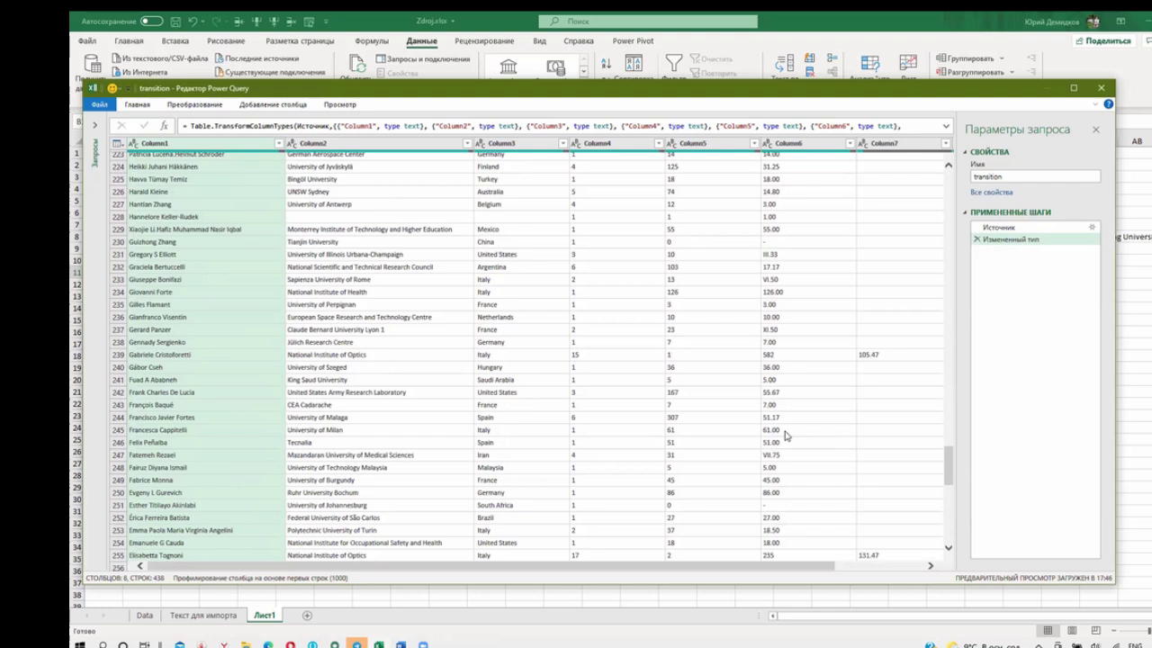
pyautogui.click(708, 358)
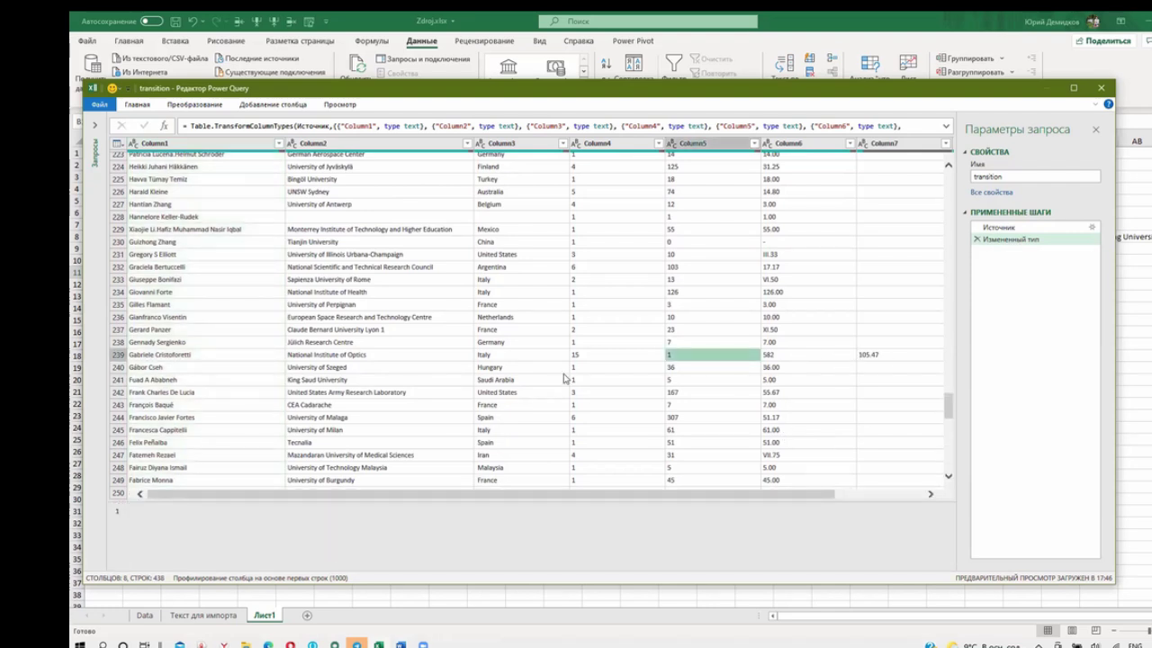
pyautogui.scroll(-7, 566, 379)
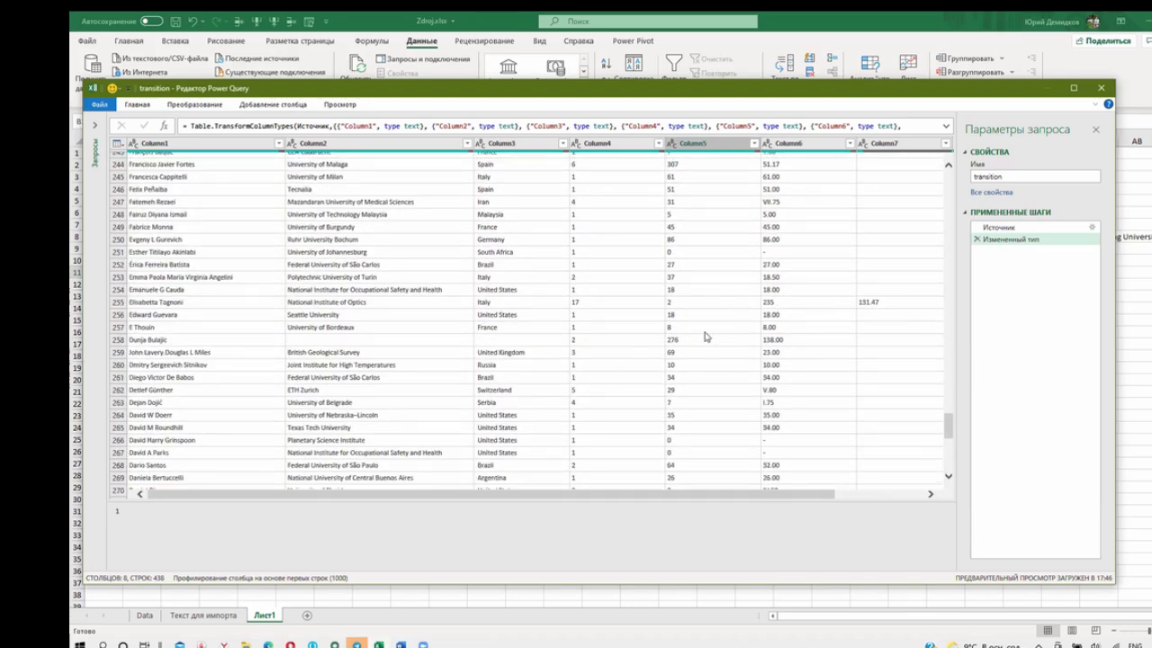
pyautogui.scroll(-15, 702, 346)
pyautogui.scroll(-3, 695, 359)
pyautogui.scroll(-2, 694, 359)
pyautogui.scroll(-3, 697, 363)
pyautogui.scroll(-3, 699, 366)
pyautogui.scroll(-4, 699, 366)
pyautogui.scroll(-4, 700, 366)
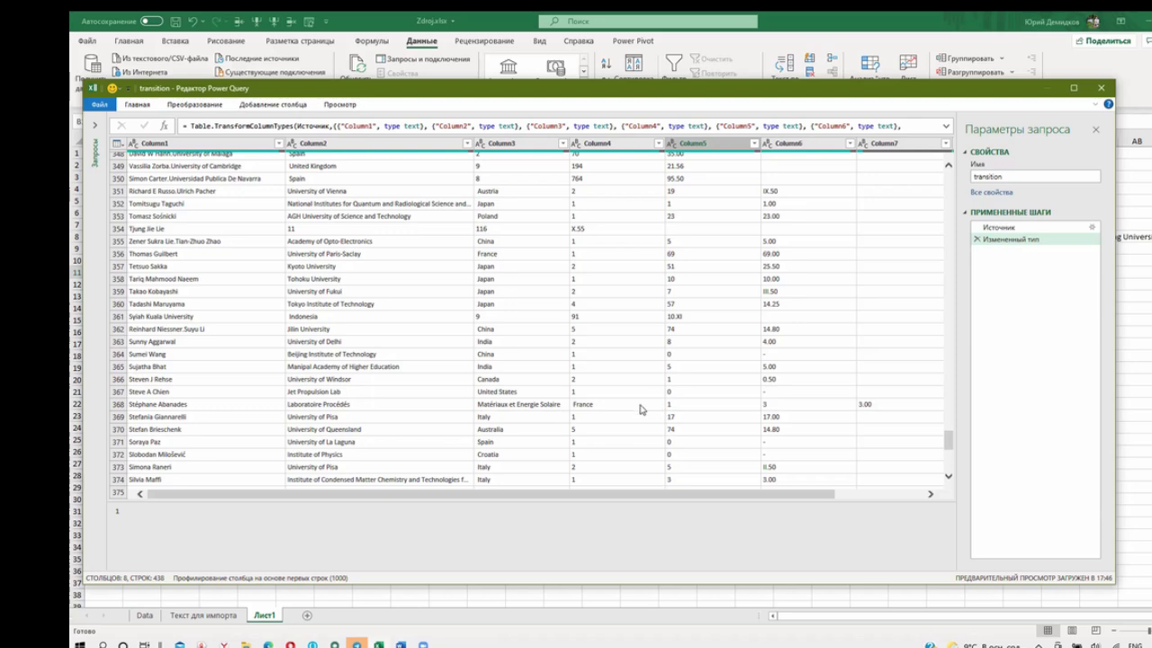
pyautogui.scroll(-8, 627, 418)
pyautogui.scroll(-4, 626, 417)
pyautogui.scroll(-6, 621, 420)
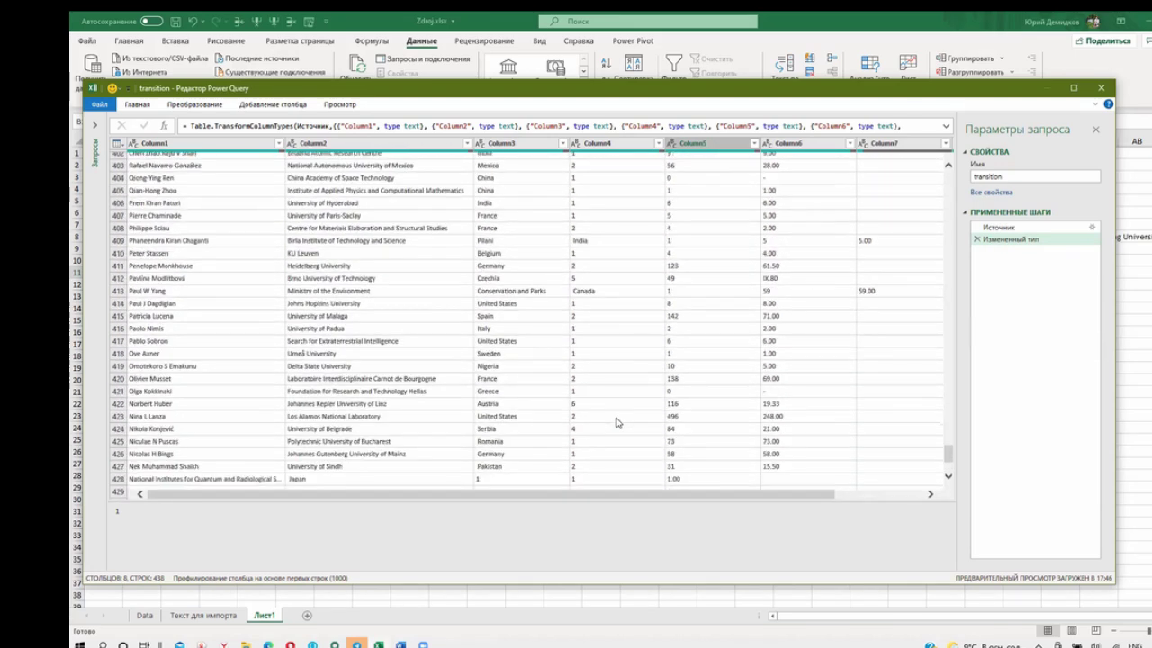
pyautogui.scroll(-3, 618, 423)
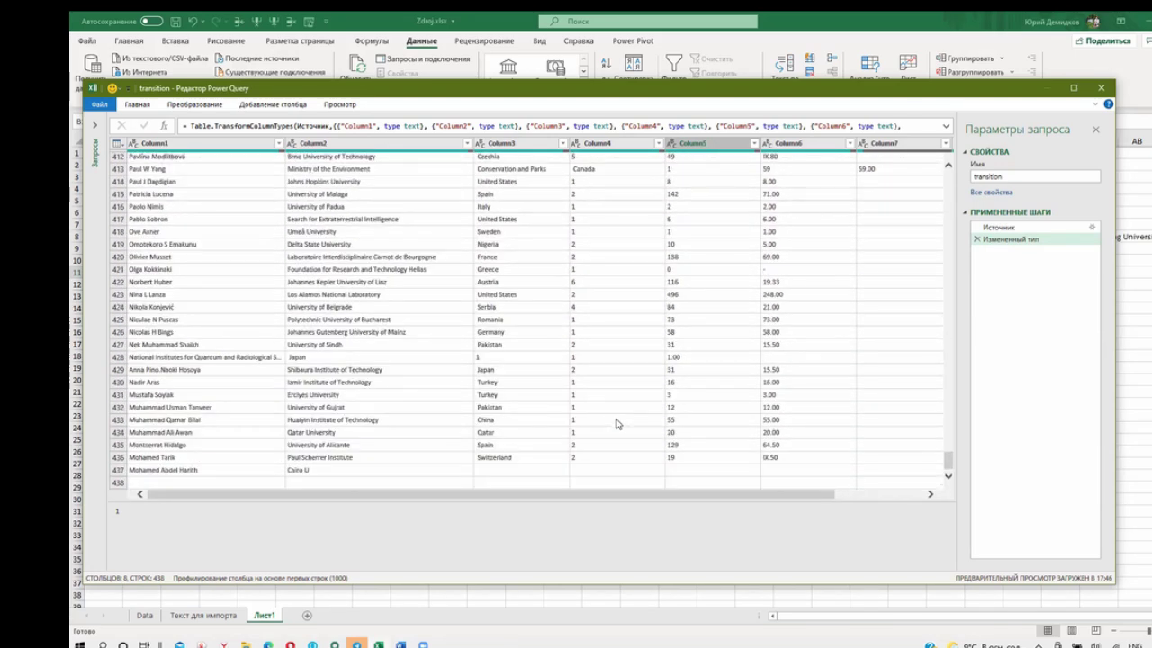
pyautogui.scroll(10, 617, 422)
pyautogui.scroll(10, 621, 419)
pyautogui.scroll(9, 624, 414)
pyautogui.scroll(9, 628, 411)
pyautogui.scroll(9, 628, 411)
pyautogui.scroll(13, 628, 411)
pyautogui.scroll(13, 629, 411)
pyautogui.scroll(13, 628, 411)
pyautogui.scroll(13, 628, 411)
pyautogui.scroll(13, 629, 411)
pyautogui.scroll(13, 629, 410)
pyautogui.scroll(12, 628, 410)
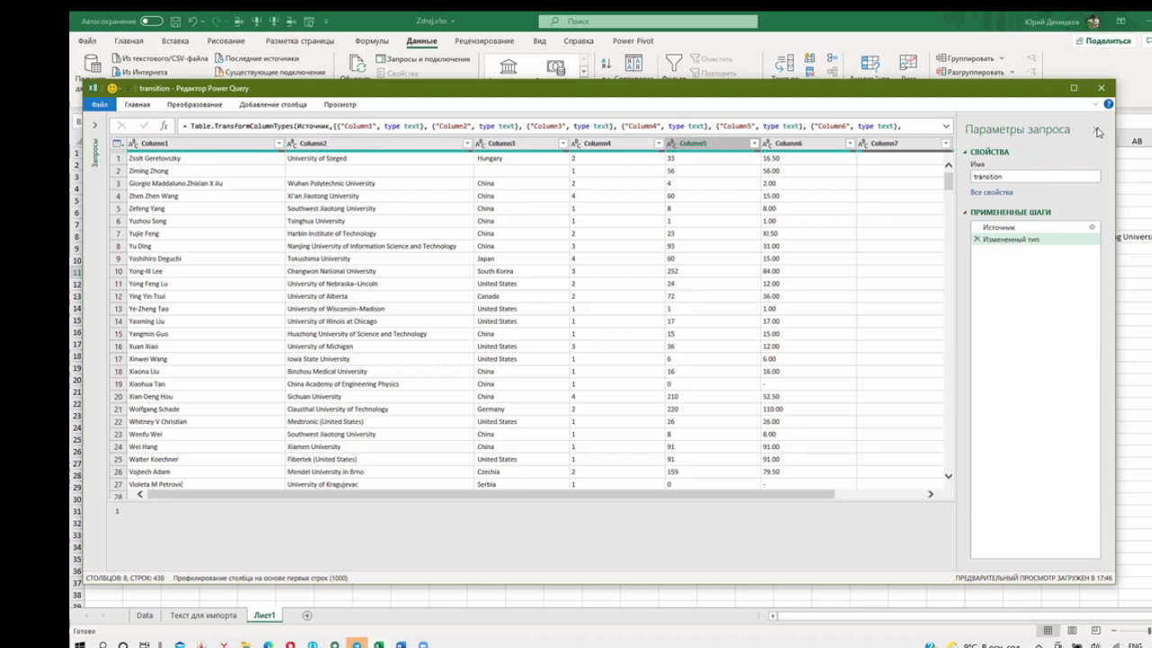
# - Close Power Query keeping the changes, loading transition as a 438-row table on a new sheet
pyautogui.click(1101, 90)
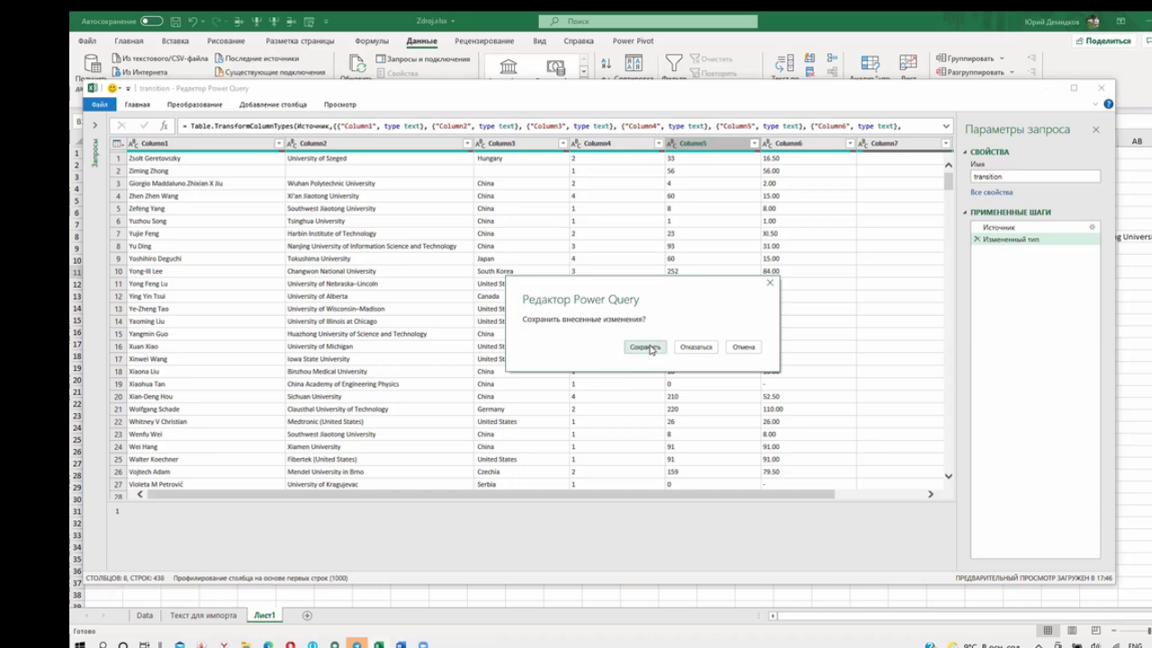
pyautogui.click(647, 347)
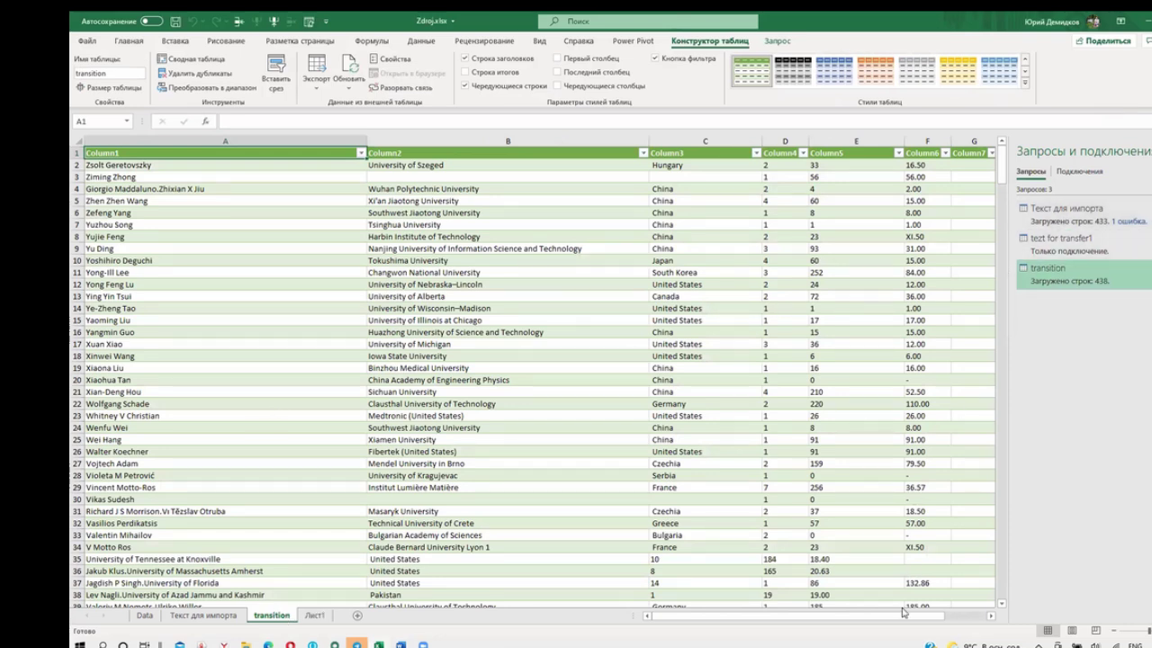
pyautogui.moveTo(883, 620); pyautogui.dragTo(909, 619)
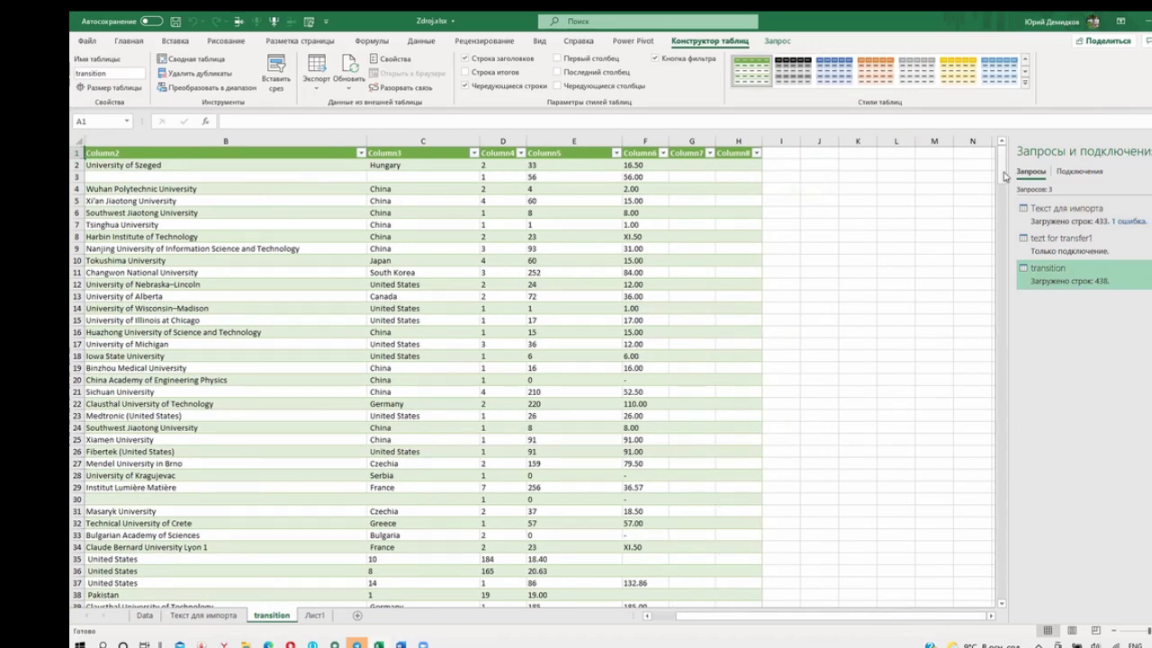
pyautogui.scroll(-2, 1005, 175)
pyautogui.scroll(-10, 1005, 175)
pyautogui.scroll(-5, 1006, 176)
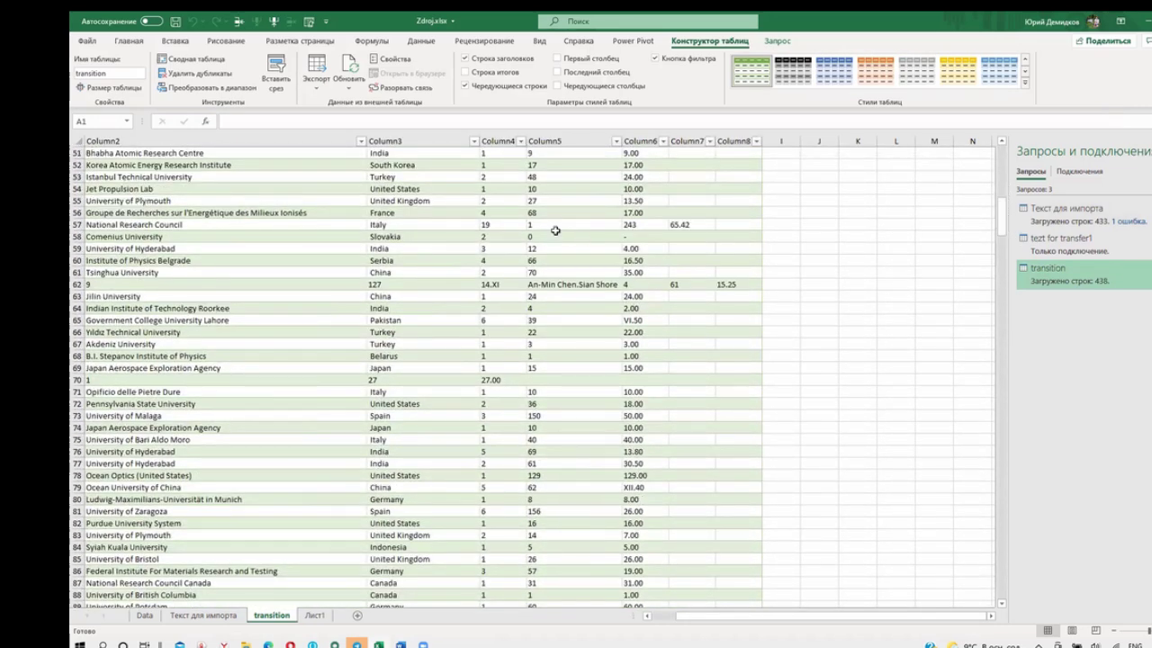
pyautogui.click(558, 227)
# - Enter 1243 in E57 and move 65.42 from G57 back into F57 on the National Research Council row
pyautogui.write('1243')
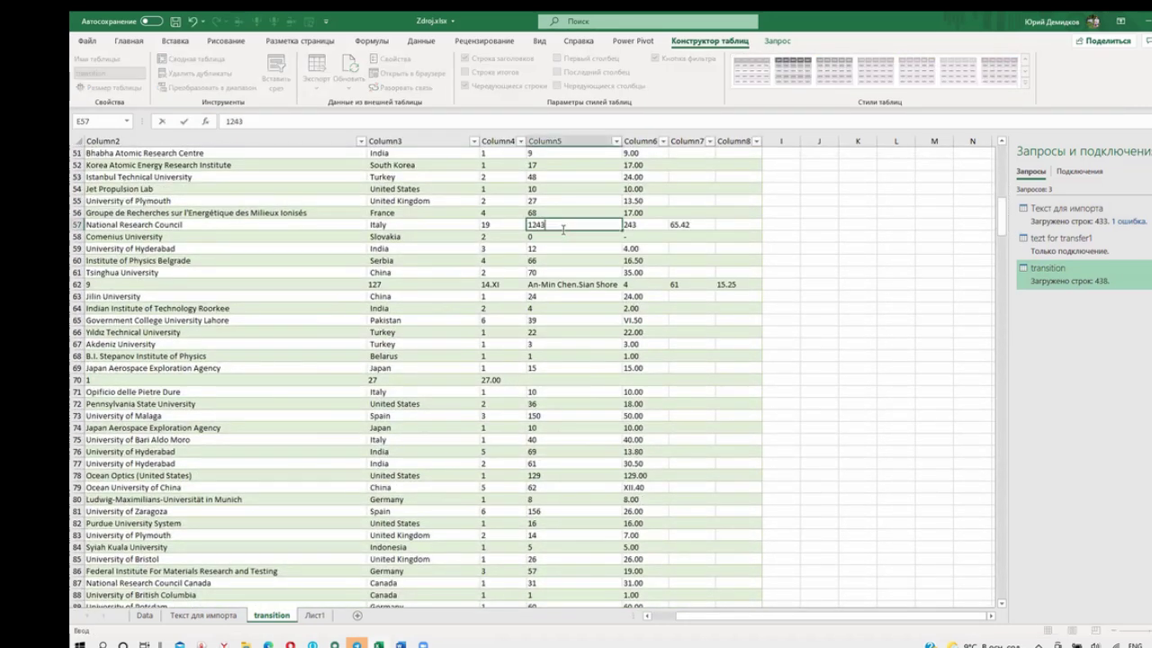
pyautogui.press('Return')
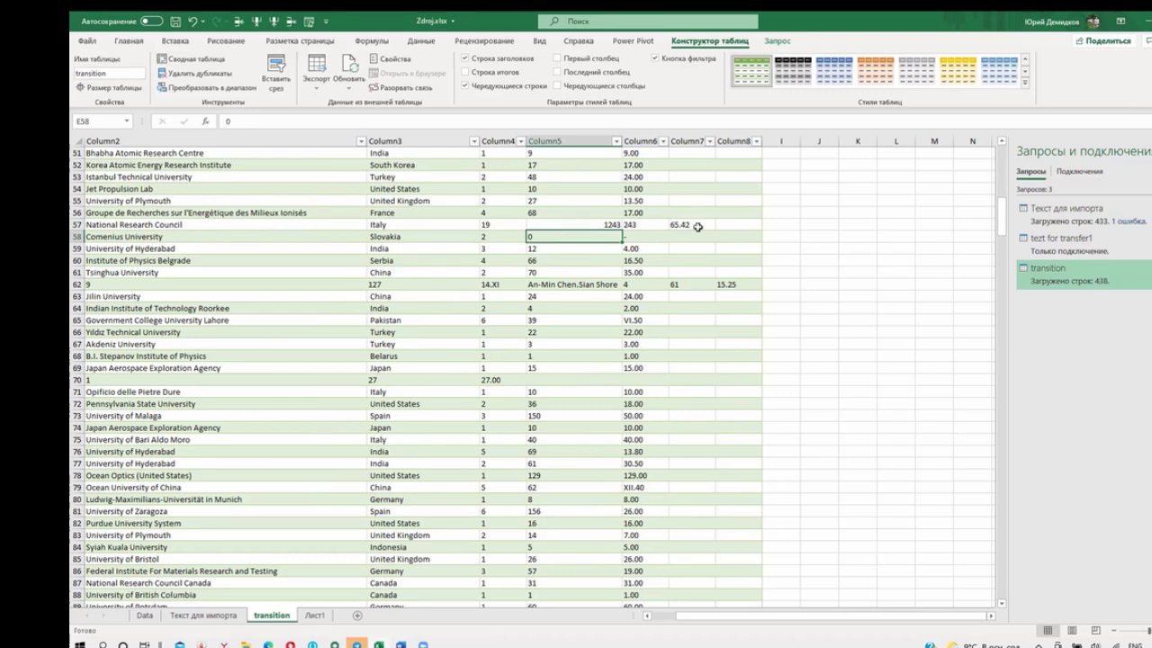
pyautogui.click(690, 225)
pyautogui.moveTo(698, 232); pyautogui.dragTo(667, 243)
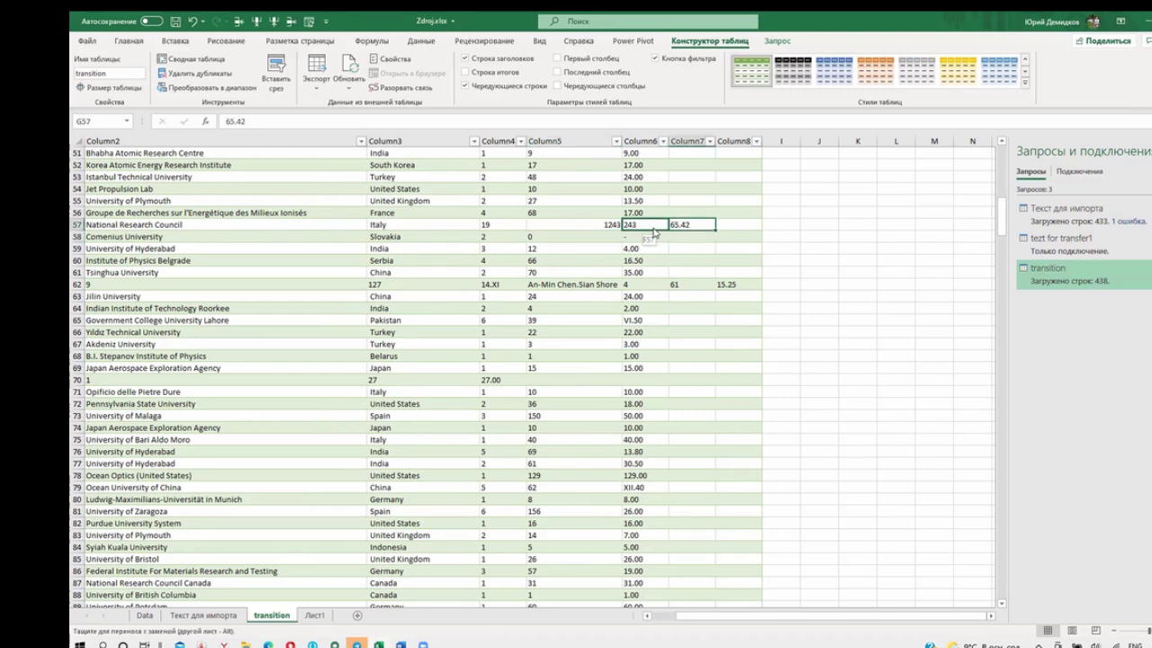
pyautogui.press('Return')
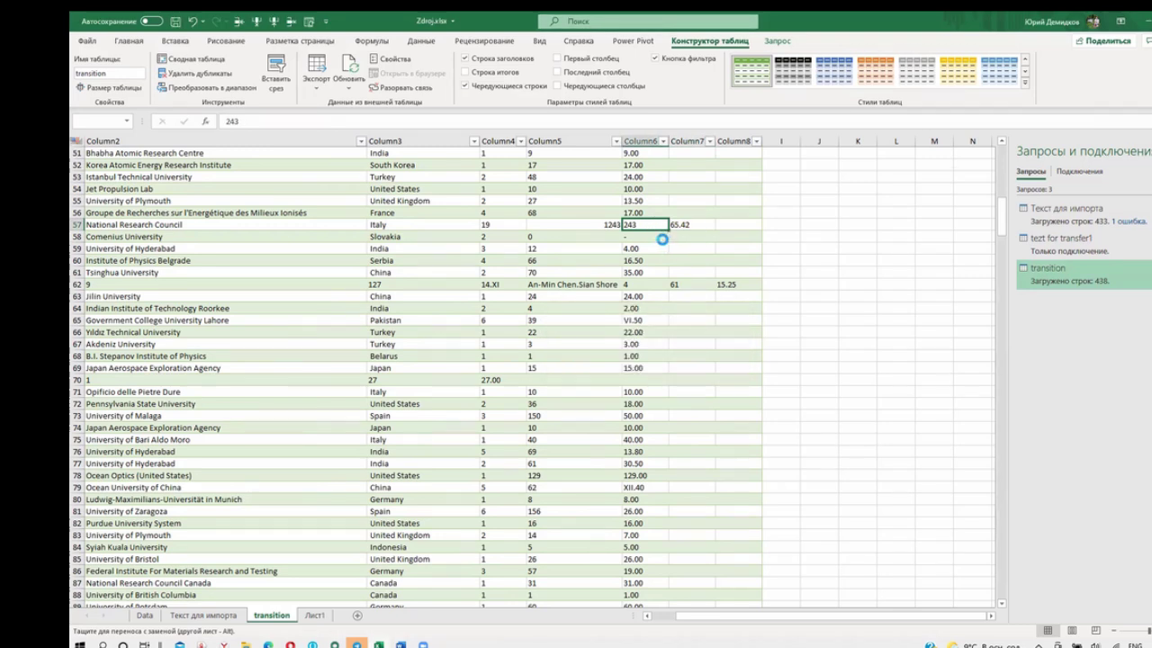
pyautogui.click(647, 362)
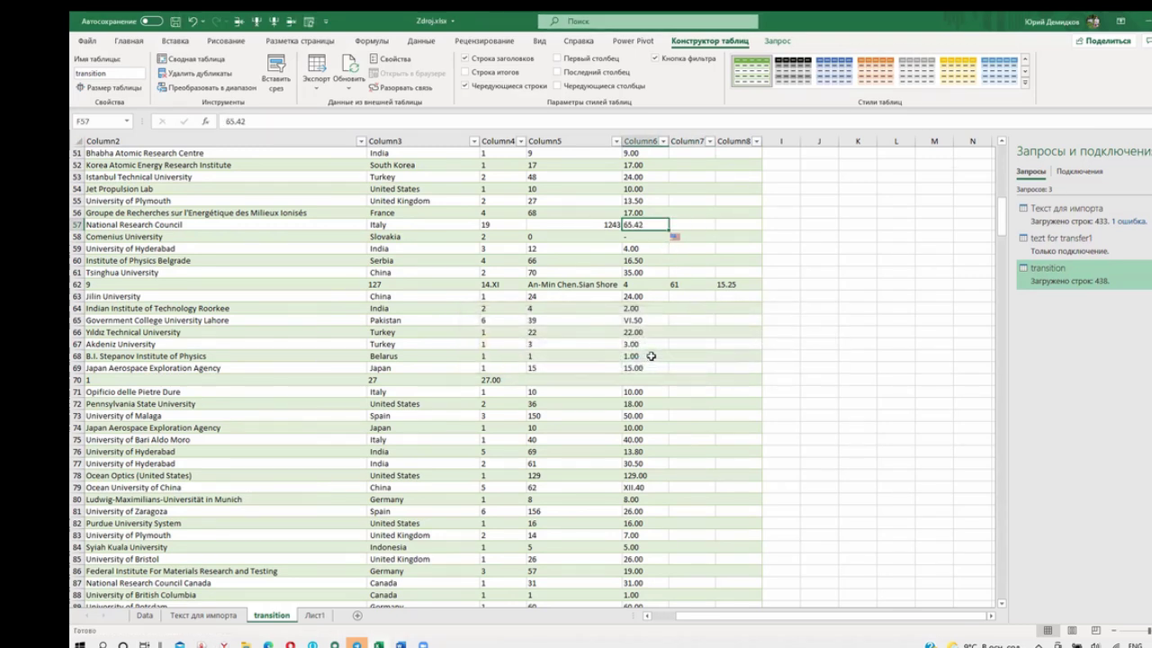
pyautogui.click(566, 225)
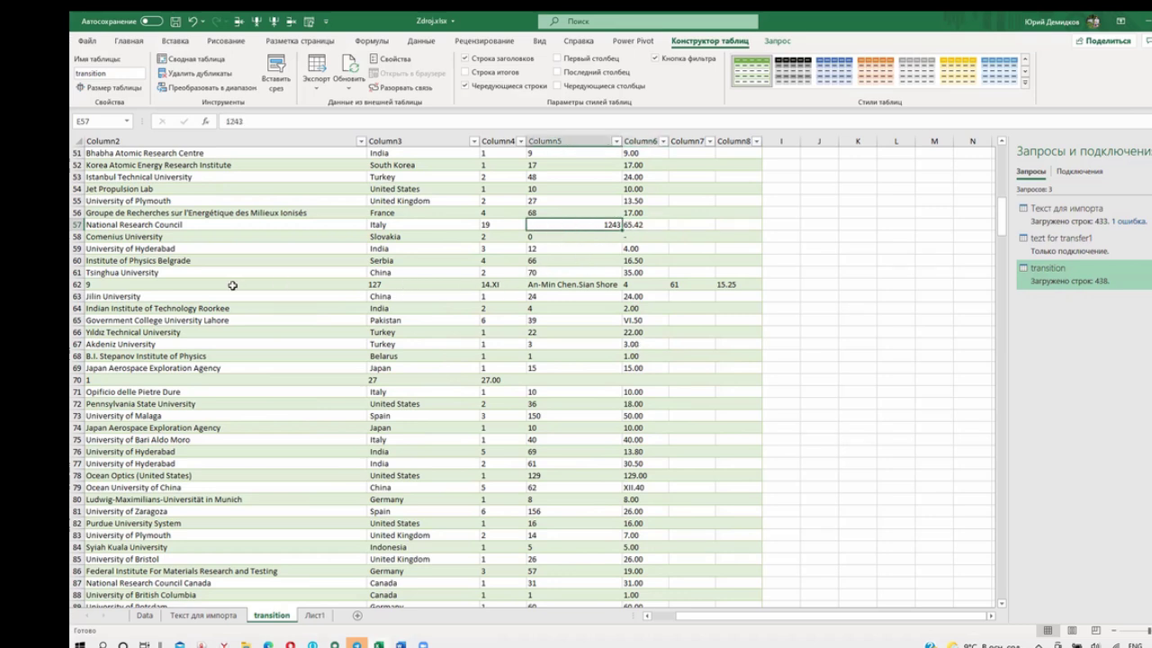
pyautogui.click(170, 274)
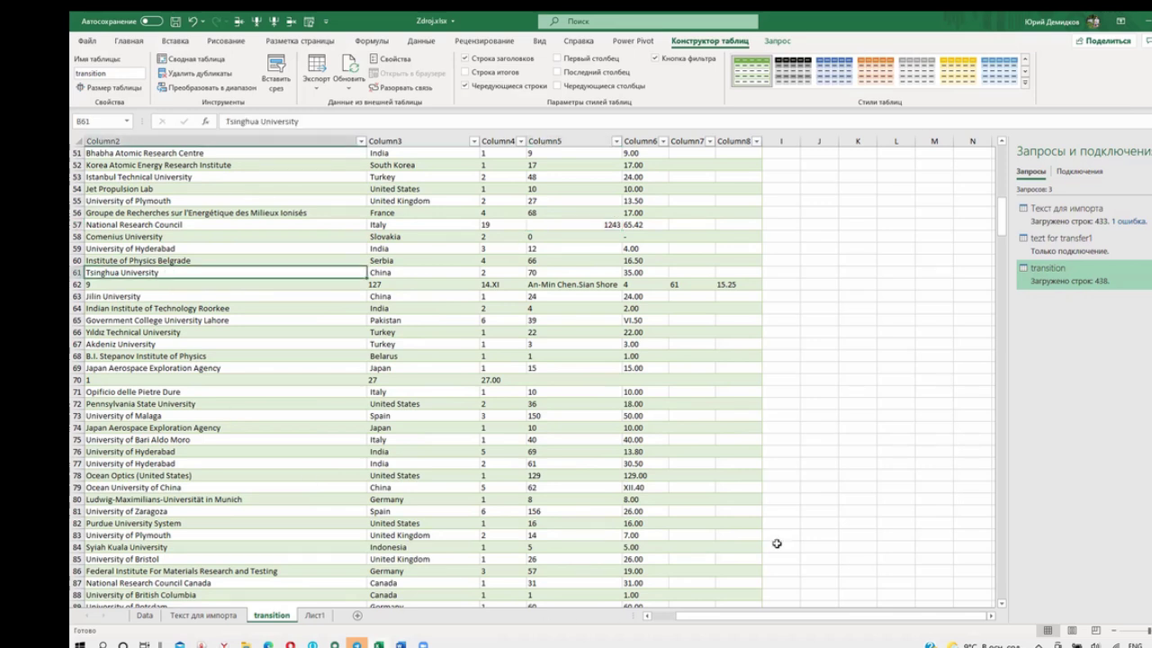
pyautogui.hscroll(-2, 833, 616)
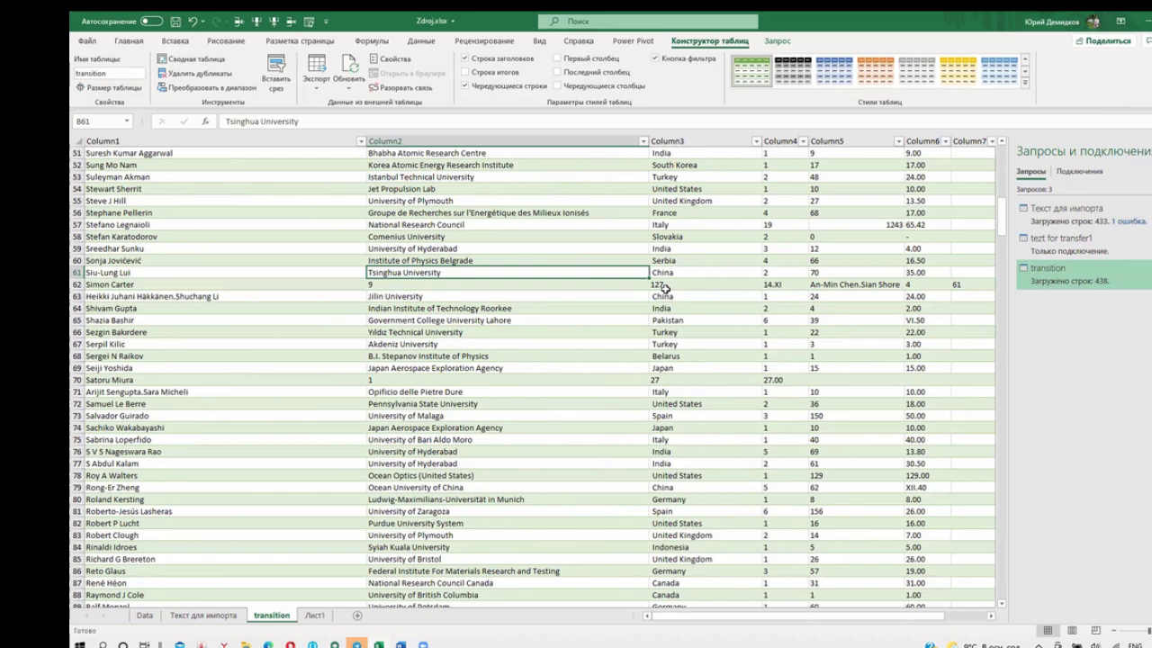
# - Insert a new row 63 and move the overflowing co-author data from E62:H62 into it
pyautogui.click(826, 284)
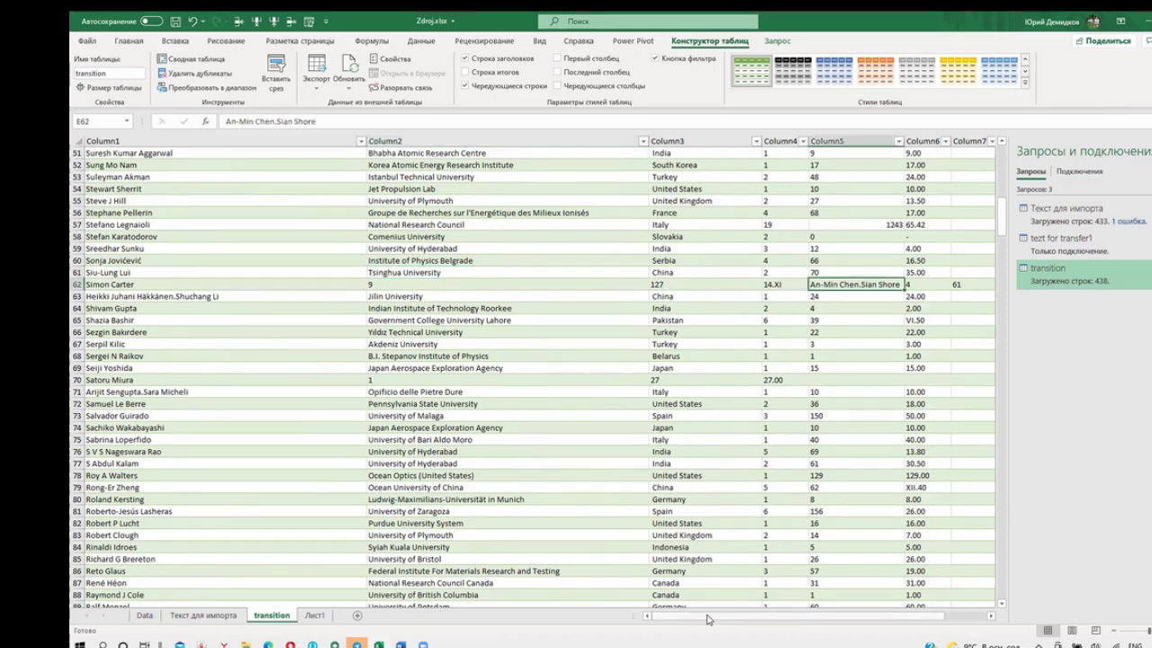
pyautogui.hscroll(1, 847, 545)
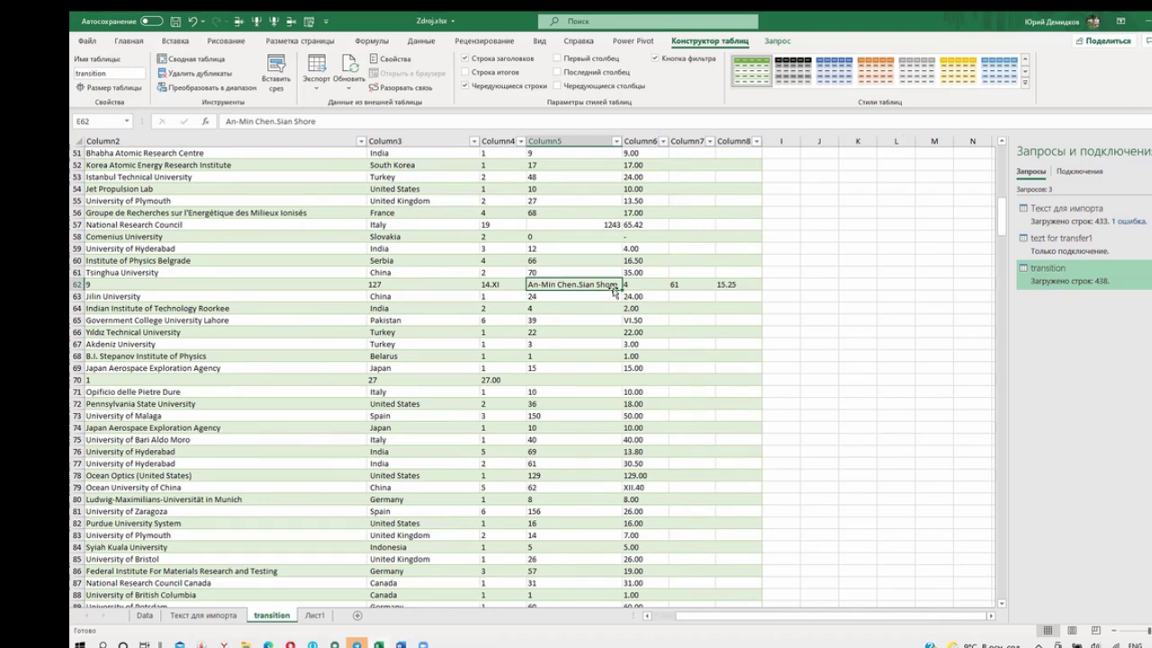
pyautogui.click(464, 297)
pyautogui.click(239, 21)
pyautogui.moveTo(554, 285); pyautogui.dragTo(733, 285)
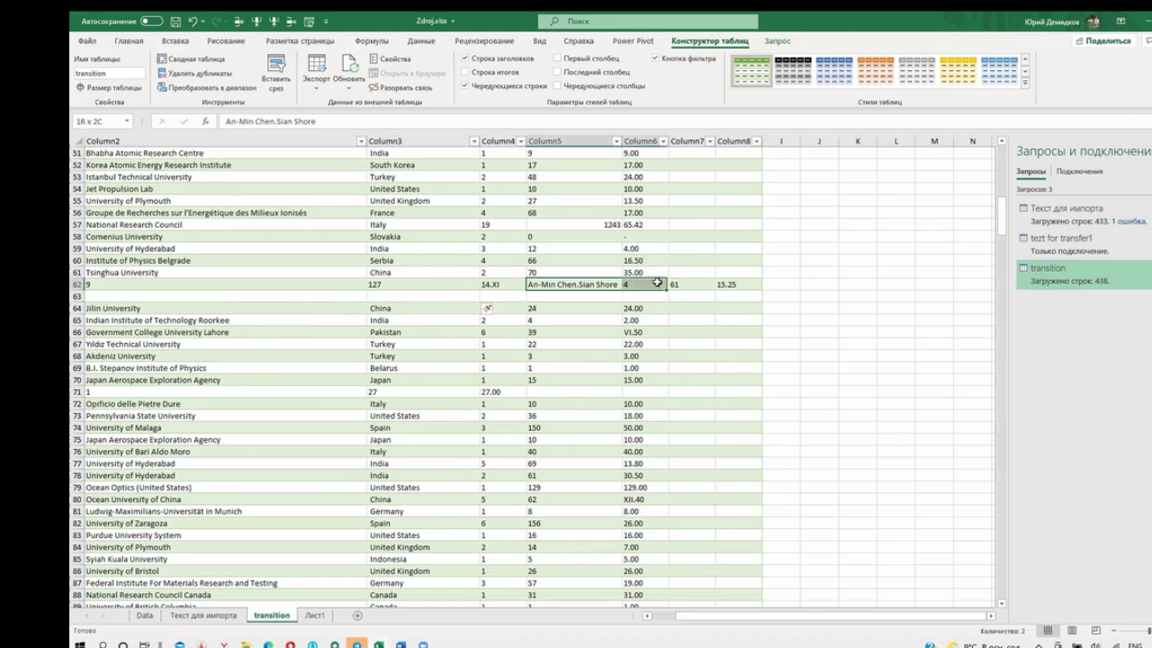
pyautogui.hotkey('ctrl', 'x')
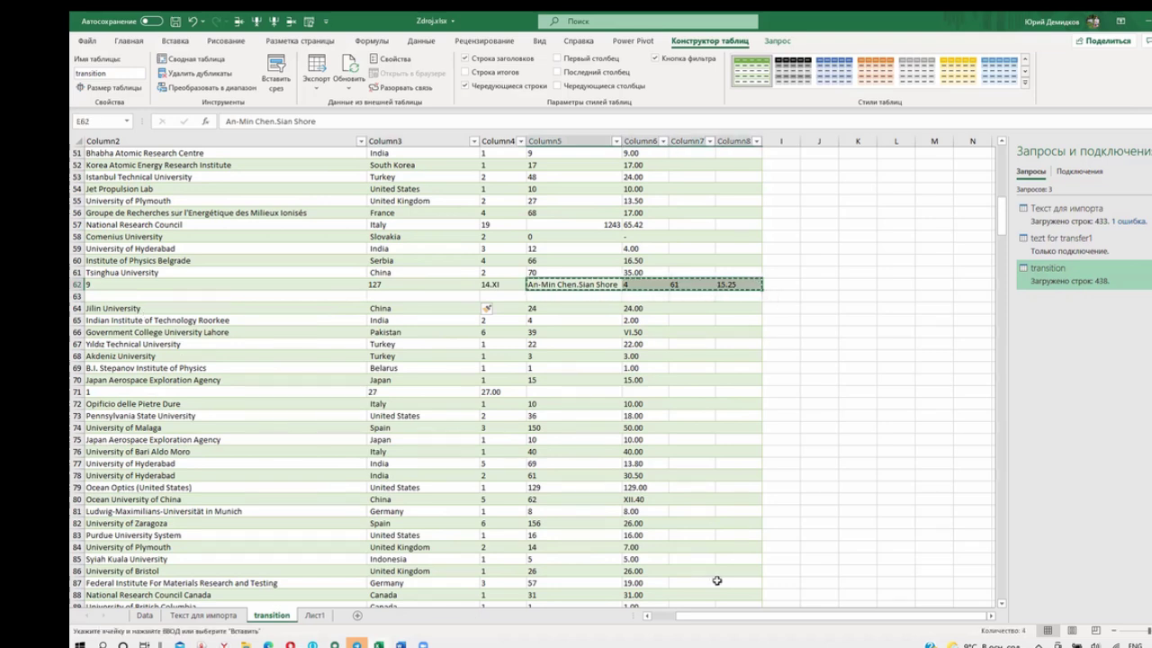
pyautogui.click(894, 552)
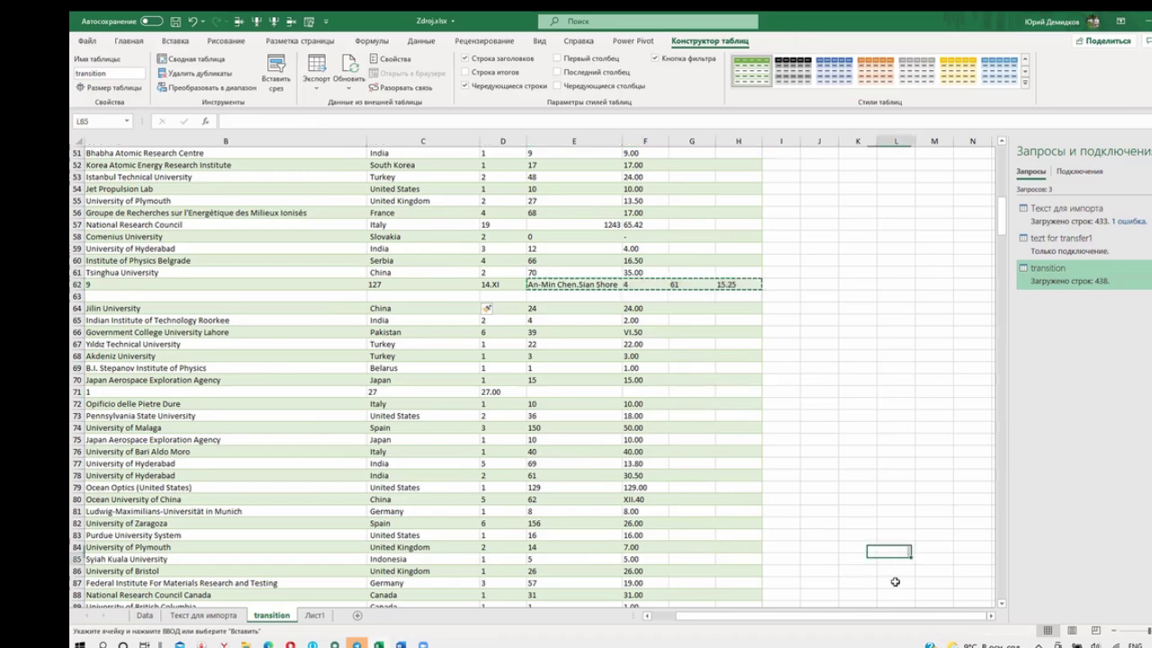
pyautogui.moveTo(886, 616); pyautogui.dragTo(859, 617)
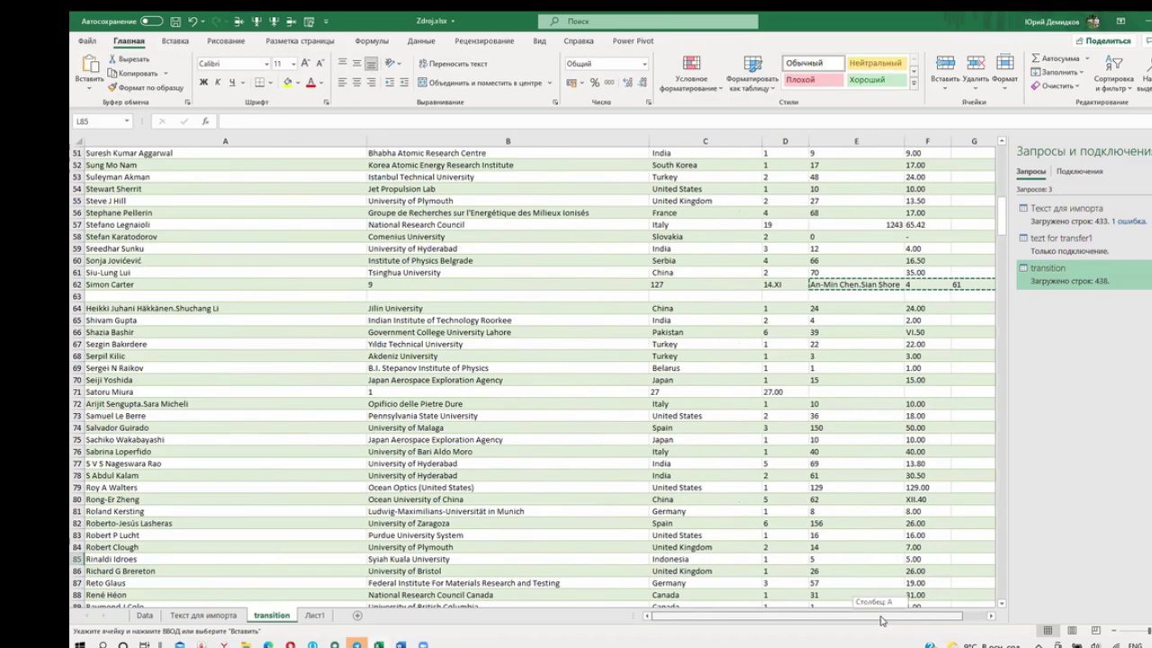
pyautogui.click(113, 296)
pyautogui.hotkey('ctrl', 'v')
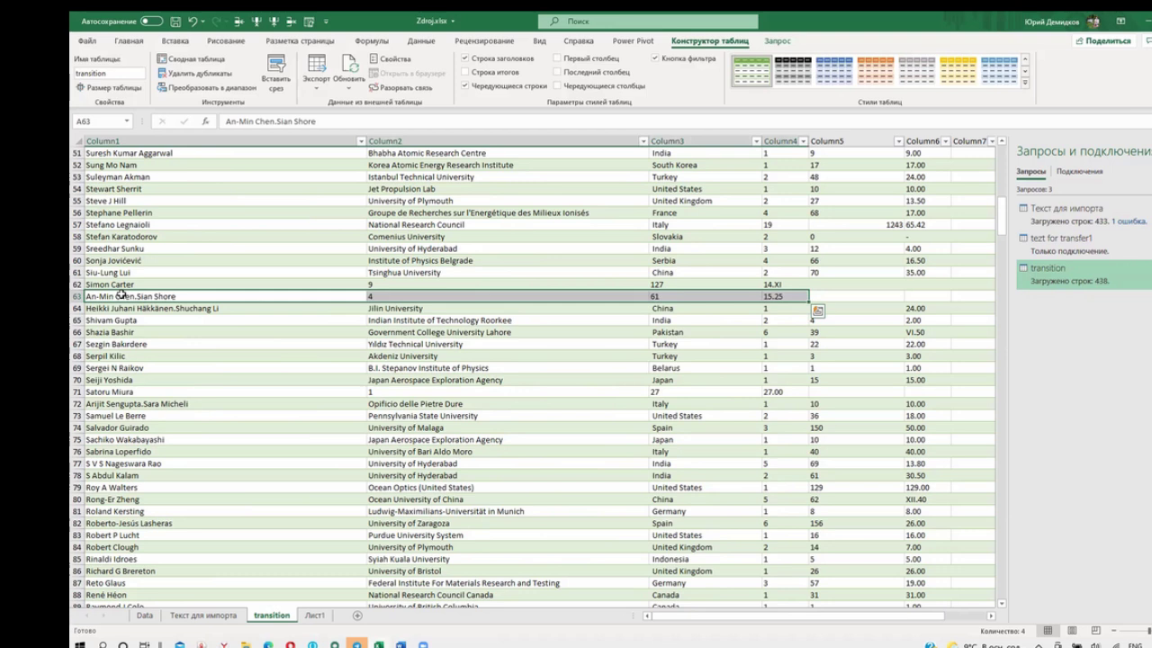
# - Shift the numbers in rows 62–63 two columns right into Column4–Column6, replacing the cells there
pyautogui.moveTo(461, 282); pyautogui.dragTo(781, 298)
pyautogui.moveTo(475, 303); pyautogui.dragTo(855, 301)
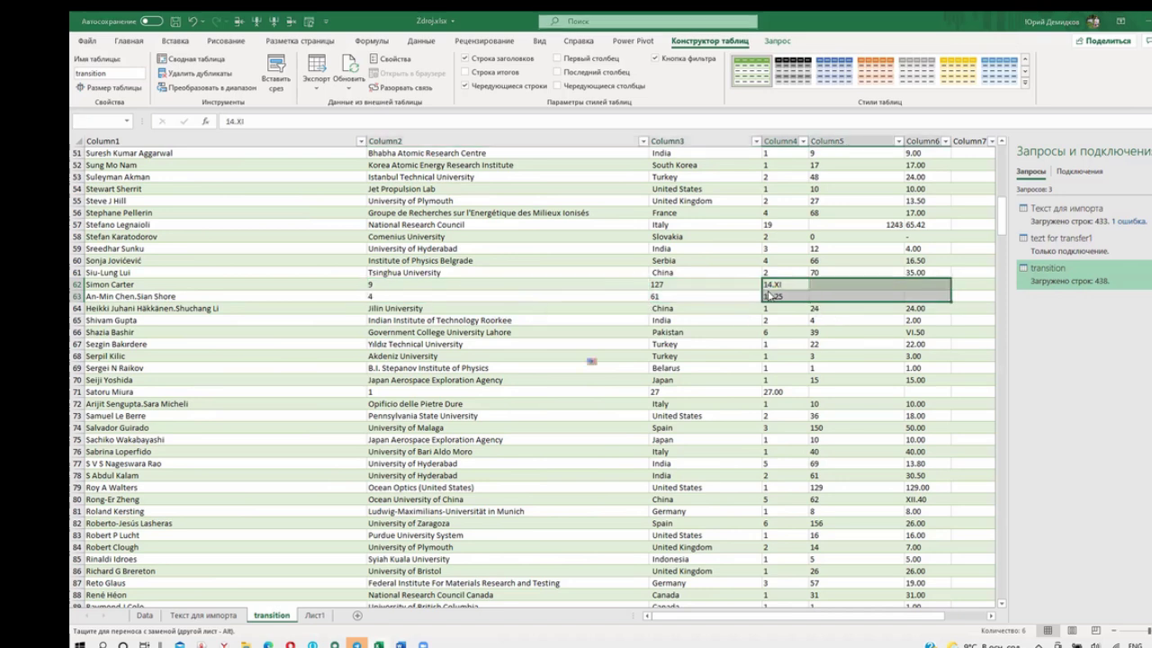
pyautogui.click(615, 362)
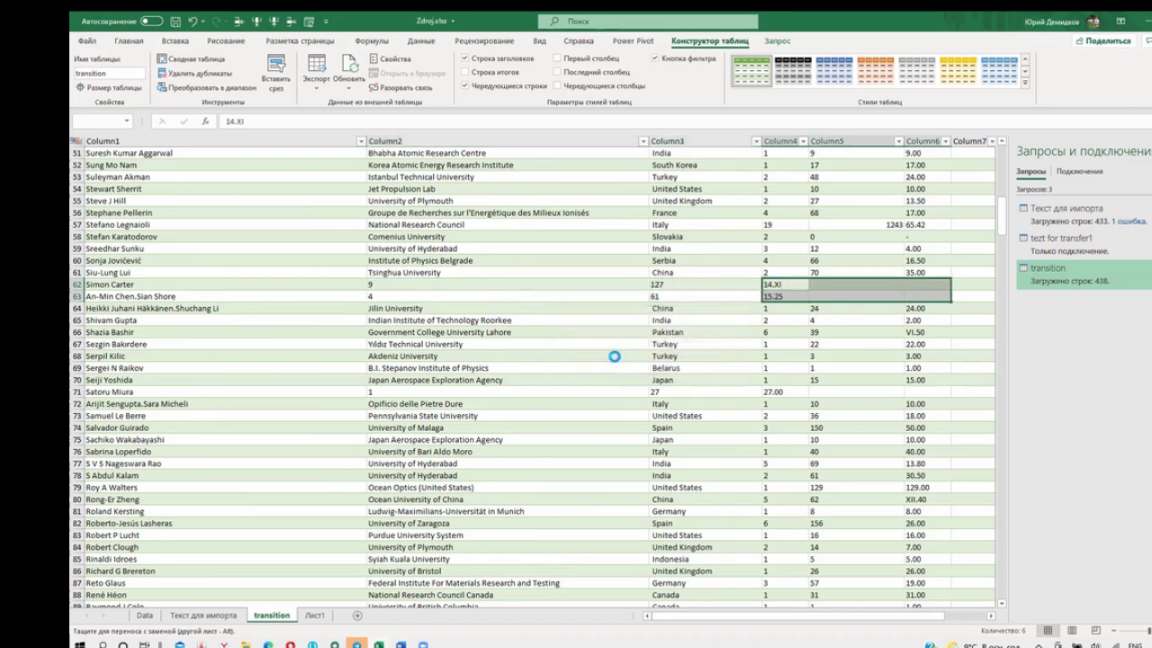
pyautogui.click(648, 363)
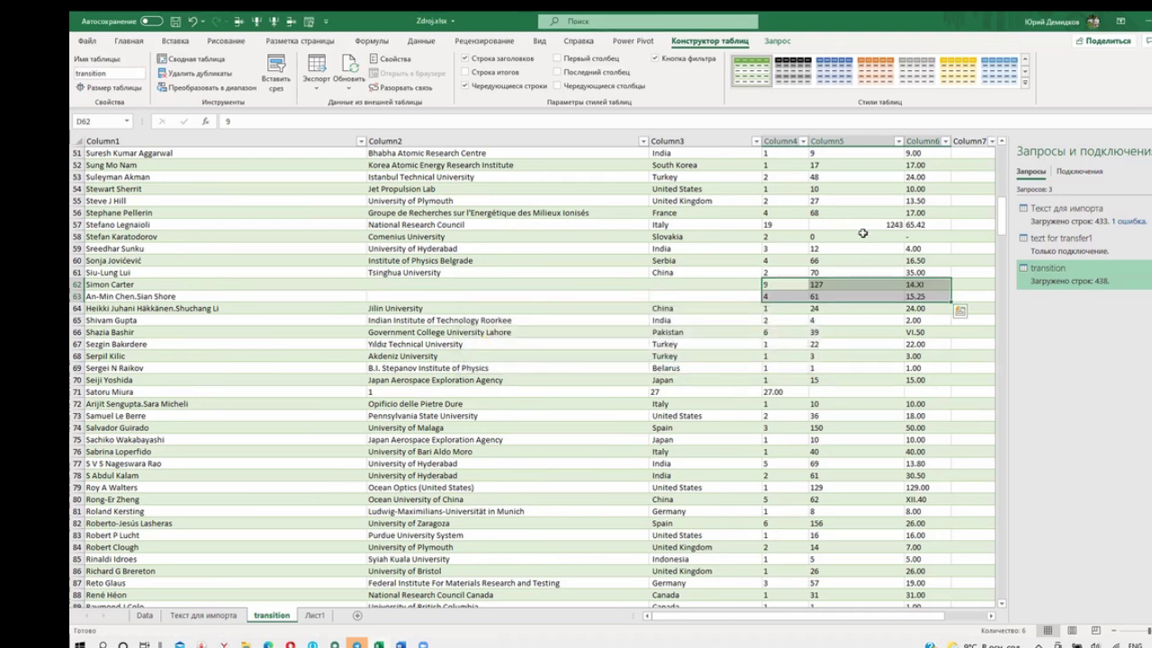
pyautogui.click(870, 228)
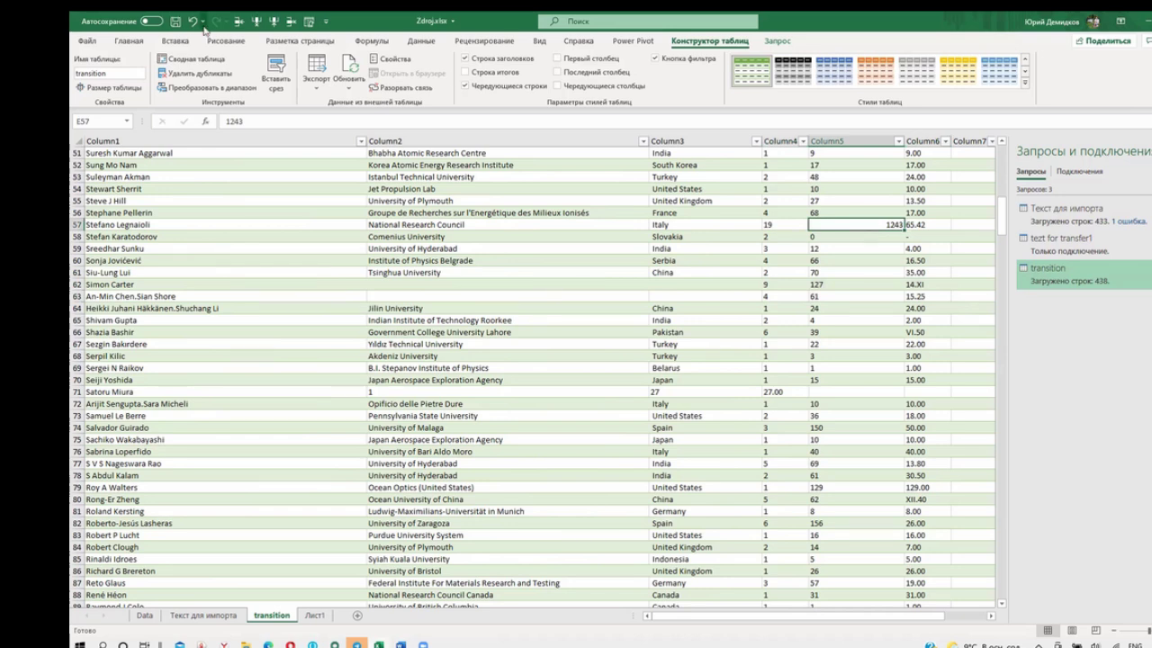
pyautogui.click(126, 42)
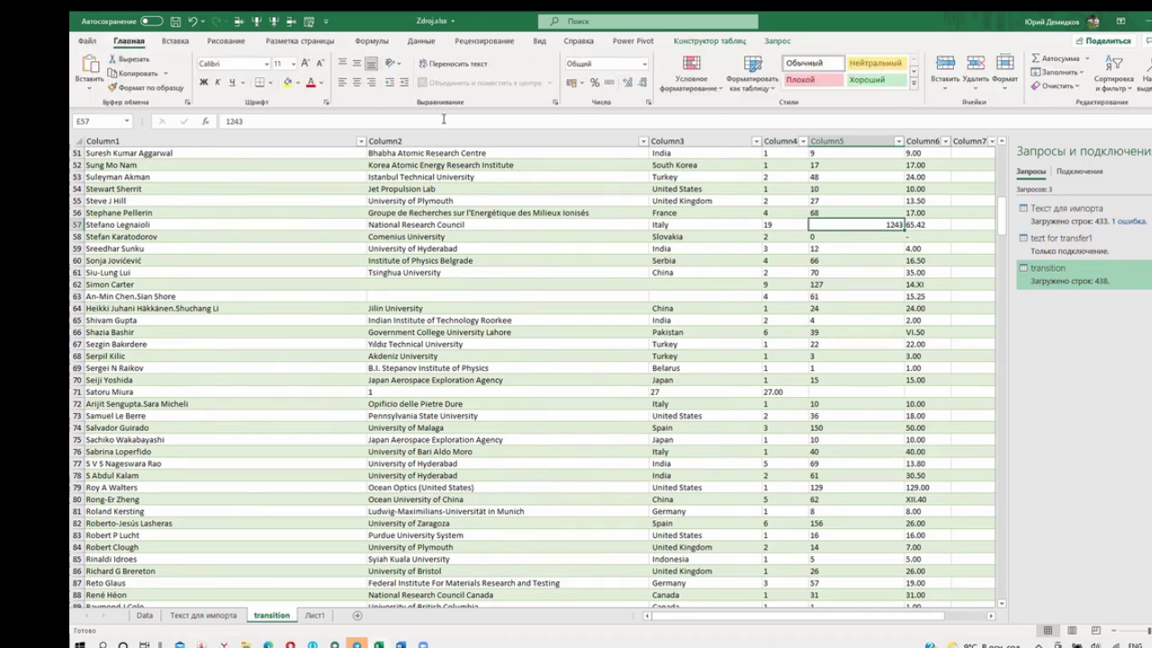
# - Left-align 1243 in E57 and shift row 71's 1, 27, 27.00 two columns right
pyautogui.click(343, 82)
pyautogui.click(817, 295)
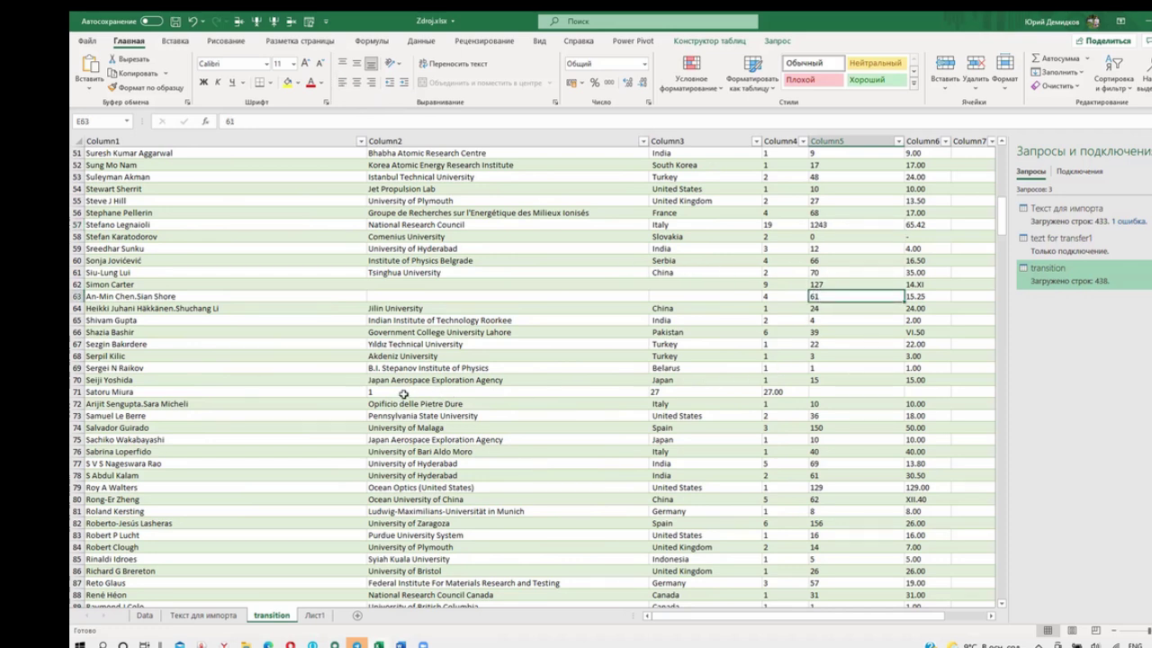
pyautogui.moveTo(404, 392); pyautogui.dragTo(776, 391)
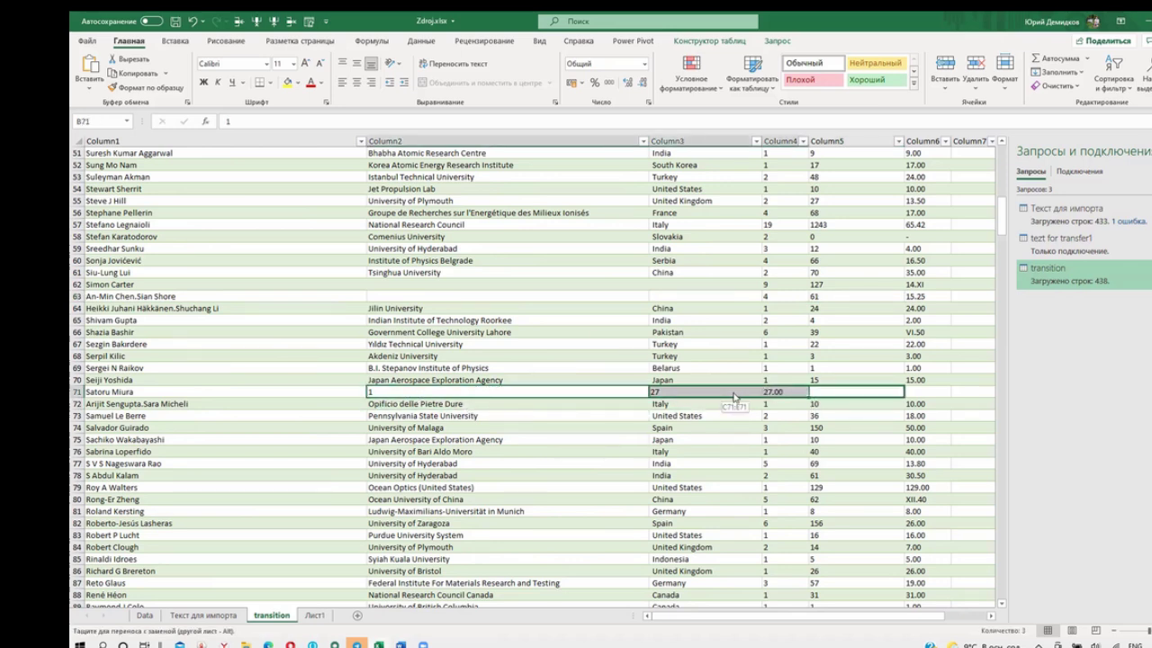
pyautogui.moveTo(493, 398); pyautogui.dragTo(772, 398)
pyautogui.click(623, 363)
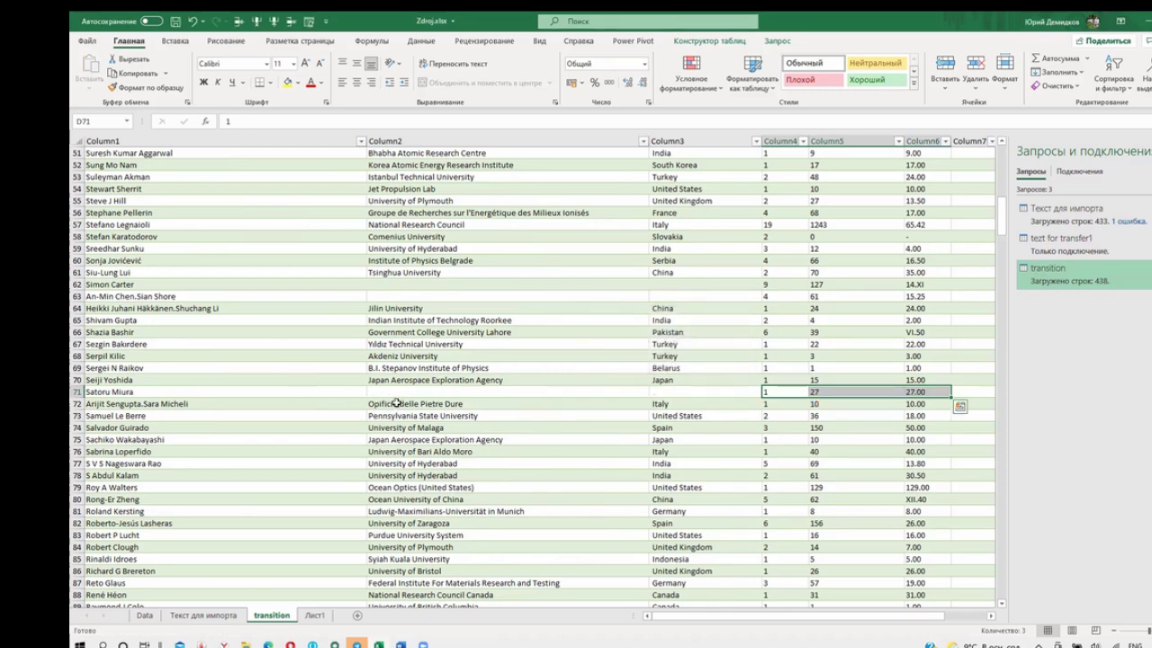
# - Shift row 116's Argentina university data one column right so it starts in Column2
pyautogui.scroll(-3, 397, 403)
pyautogui.scroll(-3, 399, 396)
pyautogui.scroll(-5, 401, 390)
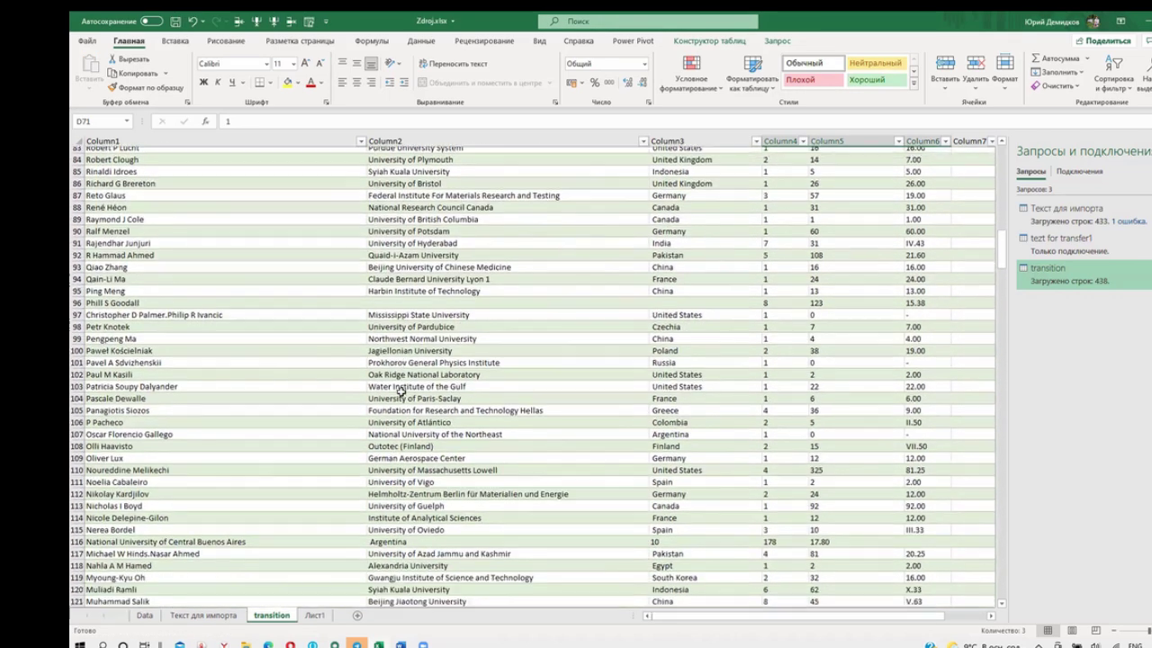
pyautogui.scroll(-2, 401, 391)
pyautogui.scroll(-1, 398, 393)
pyautogui.click(430, 427)
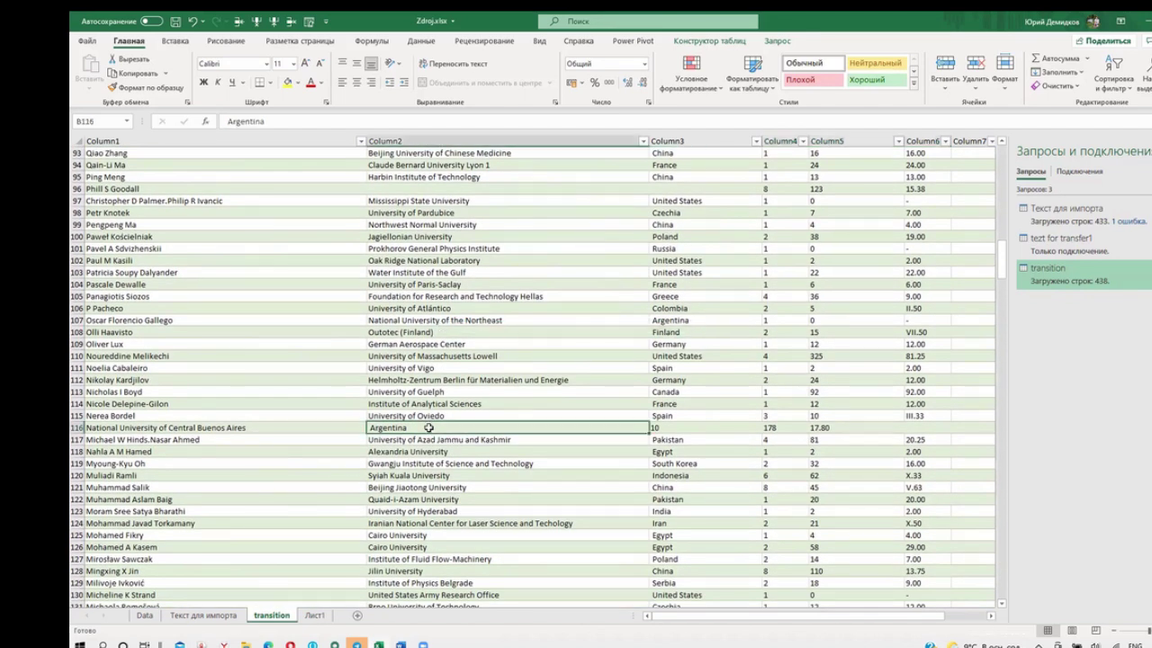
pyautogui.click(170, 428)
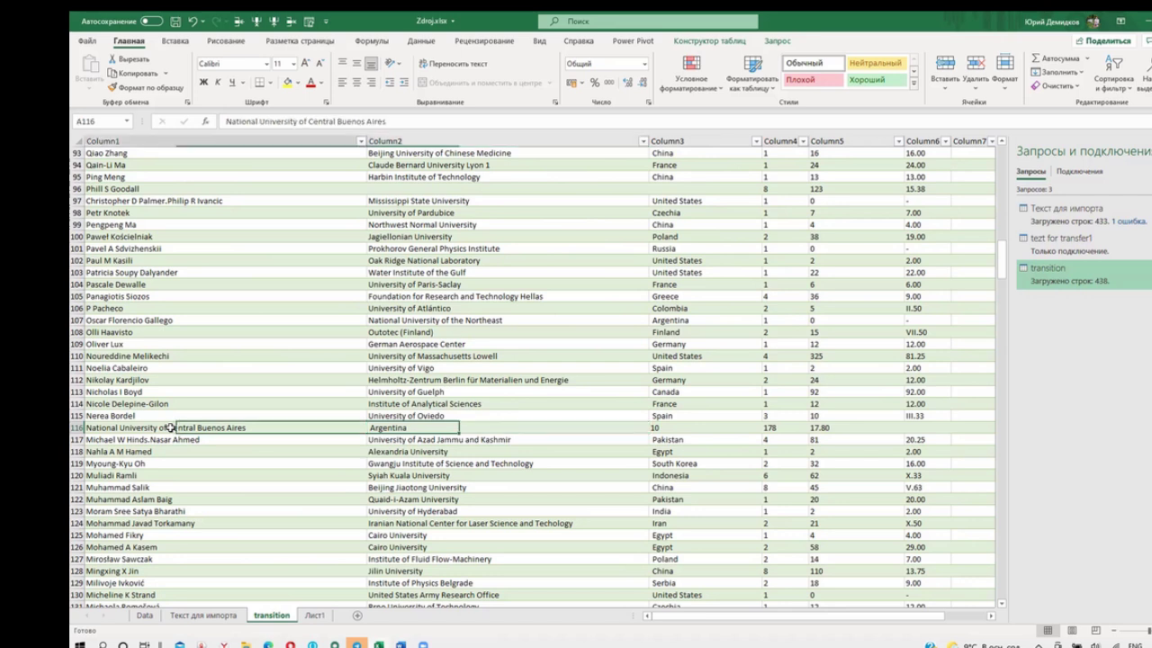
pyautogui.click(122, 416)
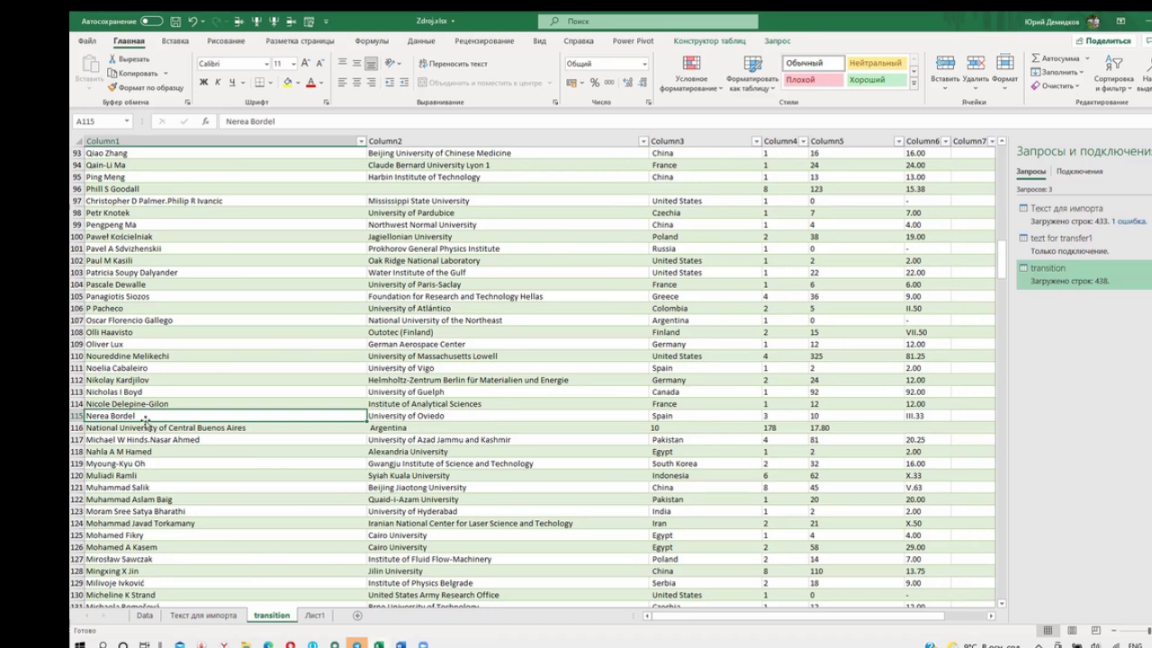
pyautogui.click(145, 428)
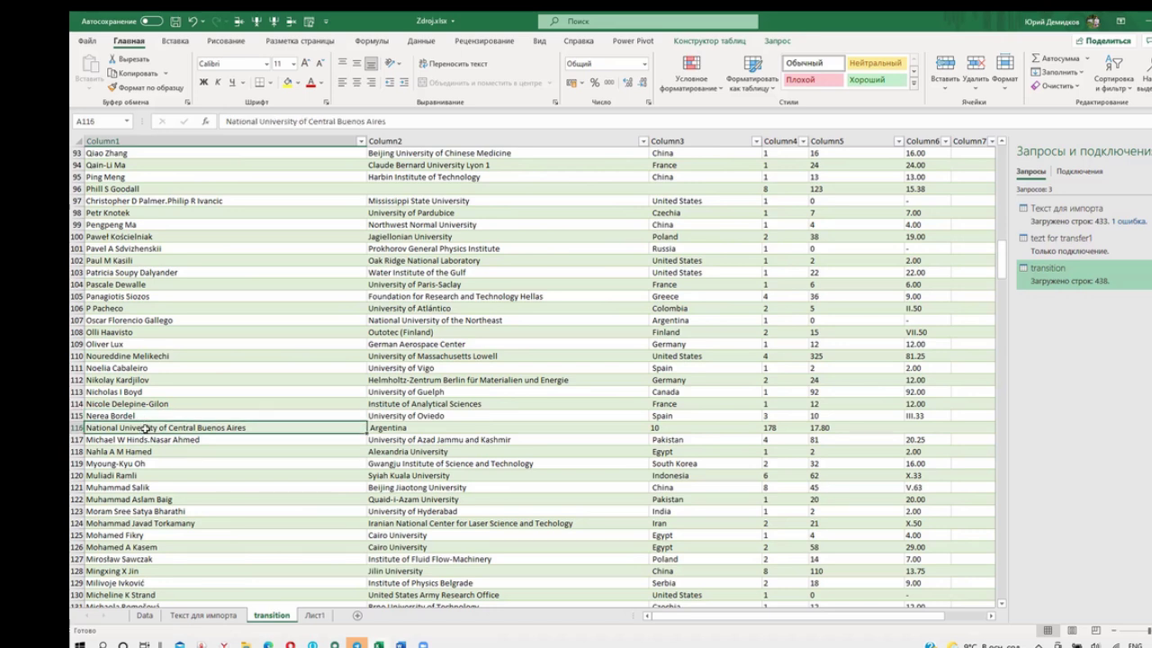
pyautogui.moveTo(145, 428); pyautogui.dragTo(778, 425)
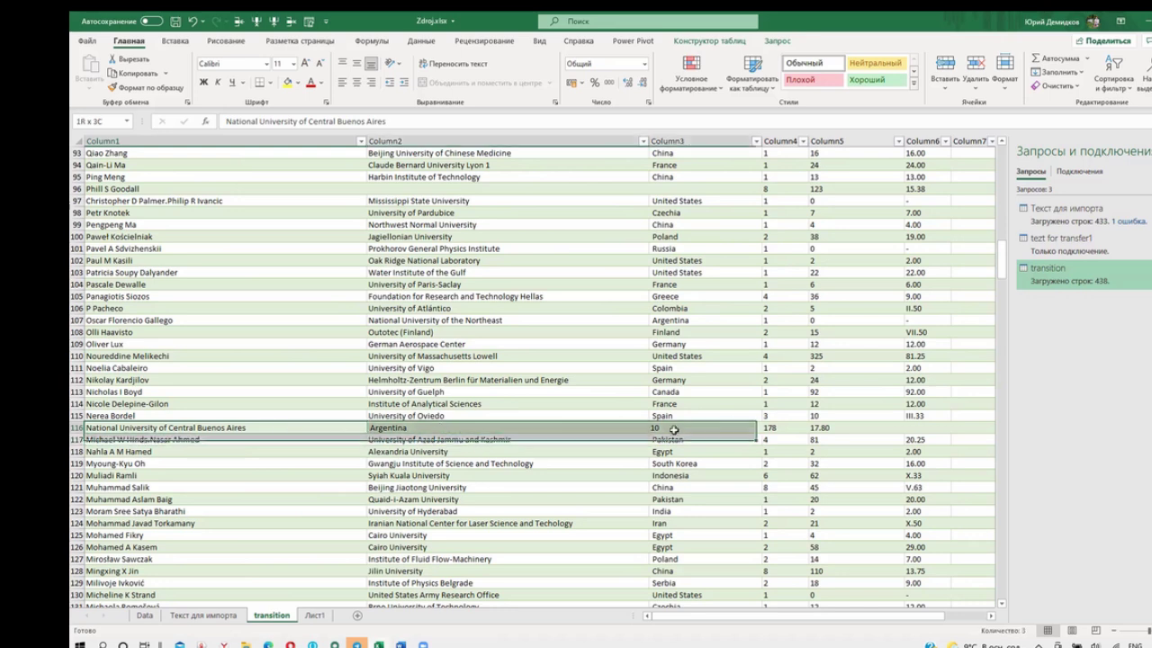
pyautogui.moveTo(779, 425); pyautogui.dragTo(814, 430)
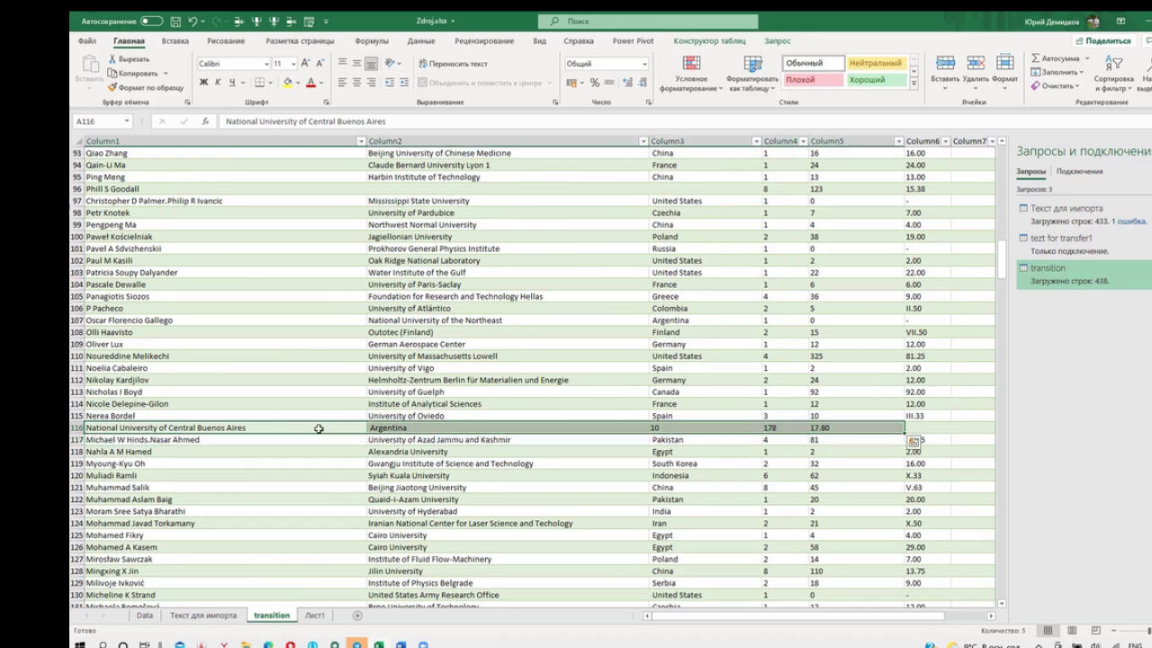
pyautogui.moveTo(333, 427); pyautogui.dragTo(394, 429)
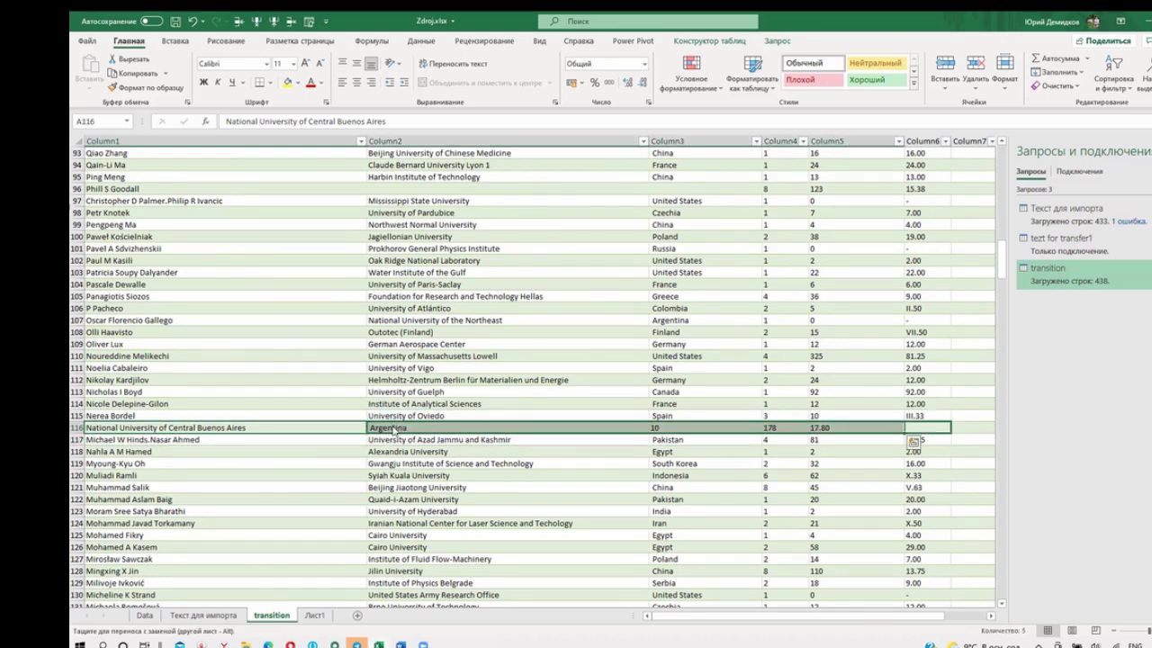
pyautogui.click(596, 367)
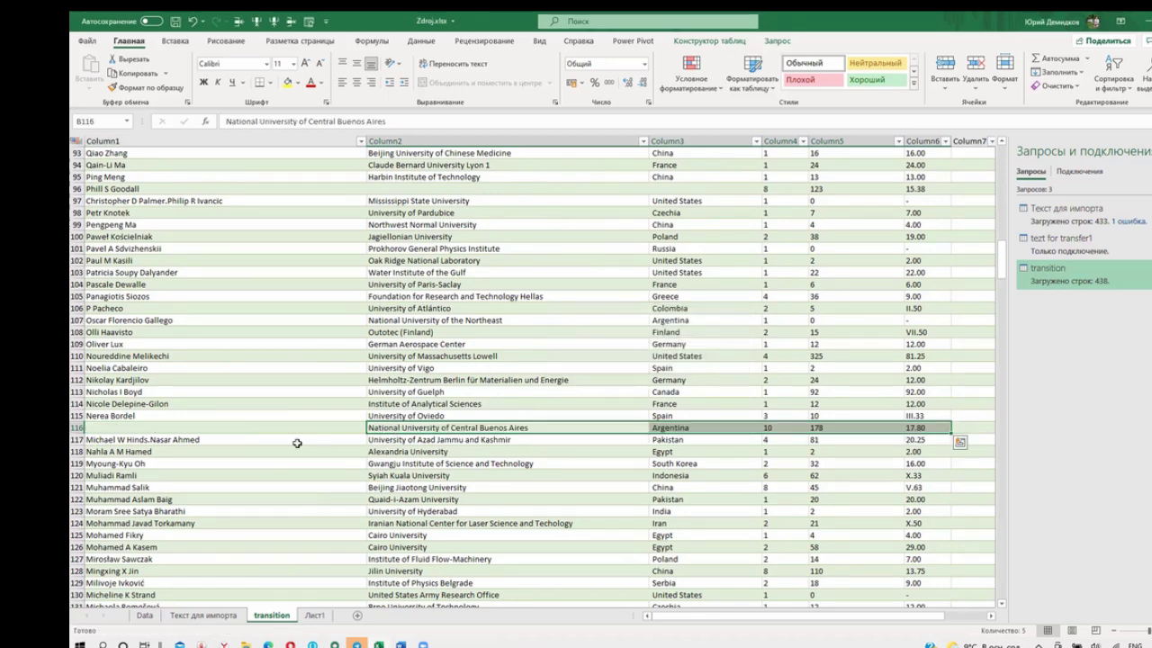
# - Shift row 193's misaligned entries one column right, replacing the existing cells
pyautogui.scroll(-2, 304, 442)
pyautogui.scroll(-1, 306, 441)
pyautogui.scroll(-3, 310, 442)
pyautogui.scroll(-4, 316, 443)
pyautogui.scroll(-1, 316, 443)
pyautogui.scroll(-1, 316, 444)
pyautogui.scroll(-2, 318, 444)
pyautogui.scroll(-1, 319, 446)
pyautogui.scroll(-5, 320, 446)
pyautogui.scroll(-3, 319, 446)
pyautogui.scroll(-2, 321, 445)
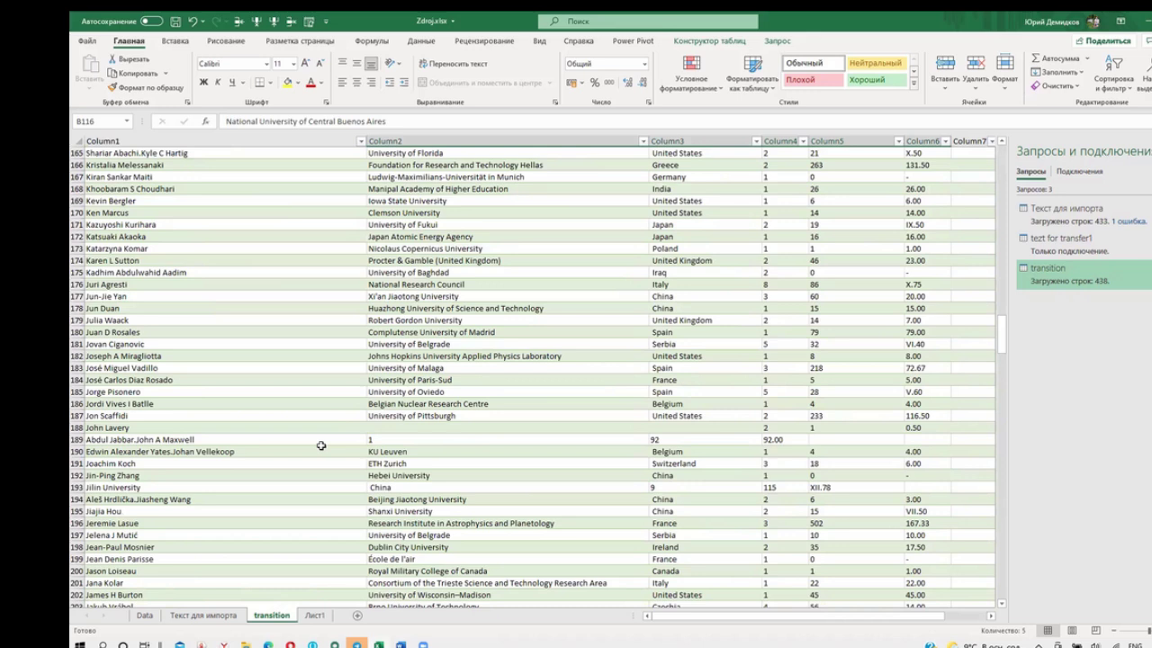
pyautogui.moveTo(119, 487); pyautogui.dragTo(815, 487)
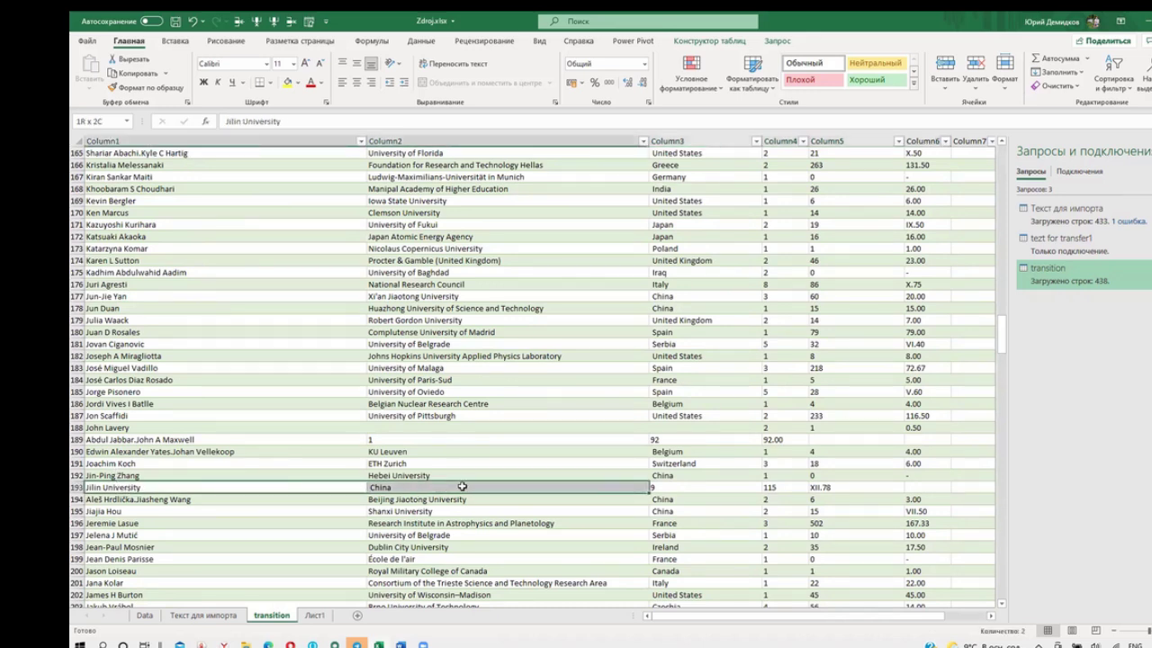
pyautogui.moveTo(275, 493); pyautogui.dragTo(388, 492)
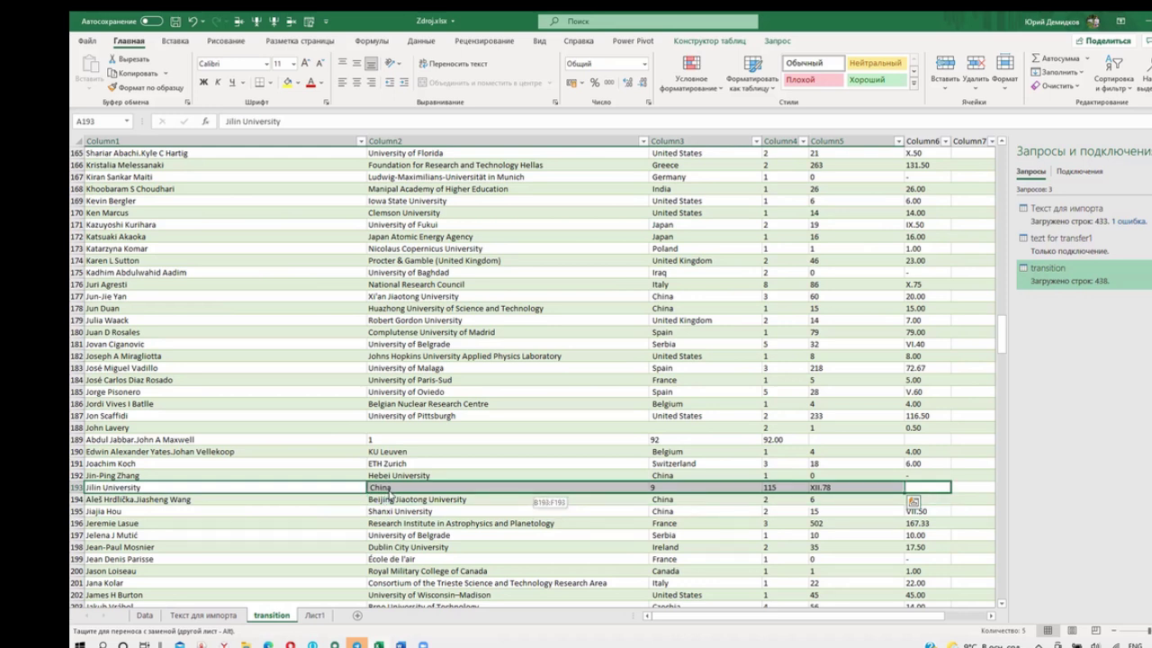
pyautogui.click(616, 366)
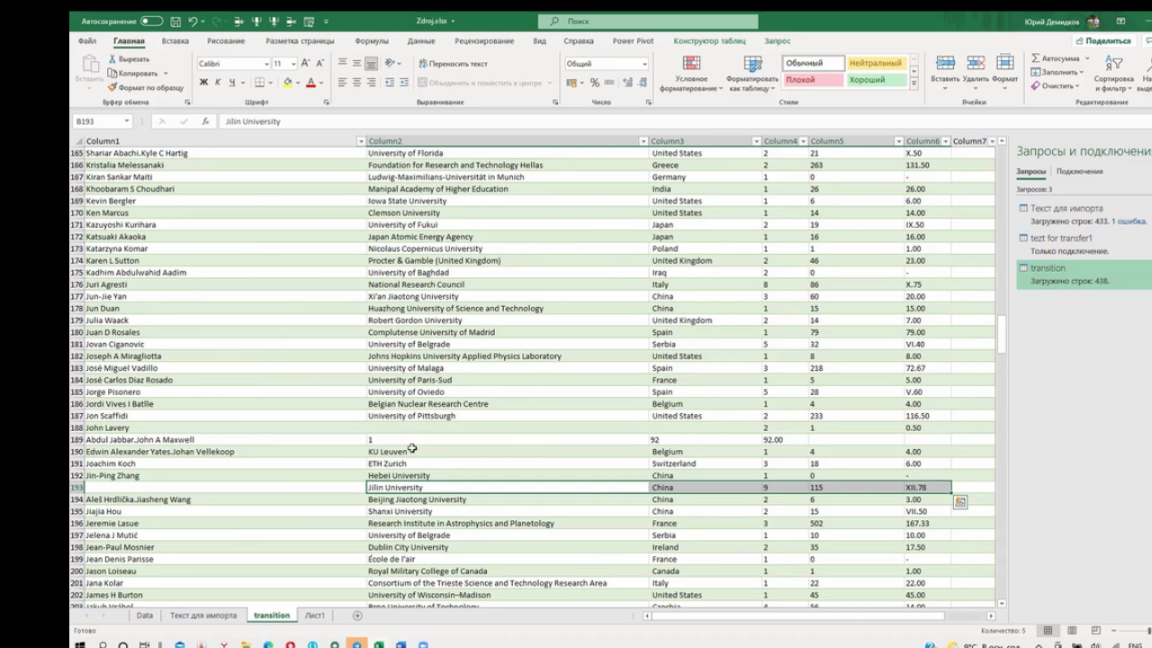
# - Move row 189's misplaced values into Column4–Column6
pyautogui.moveTo(402, 440); pyautogui.dragTo(784, 440)
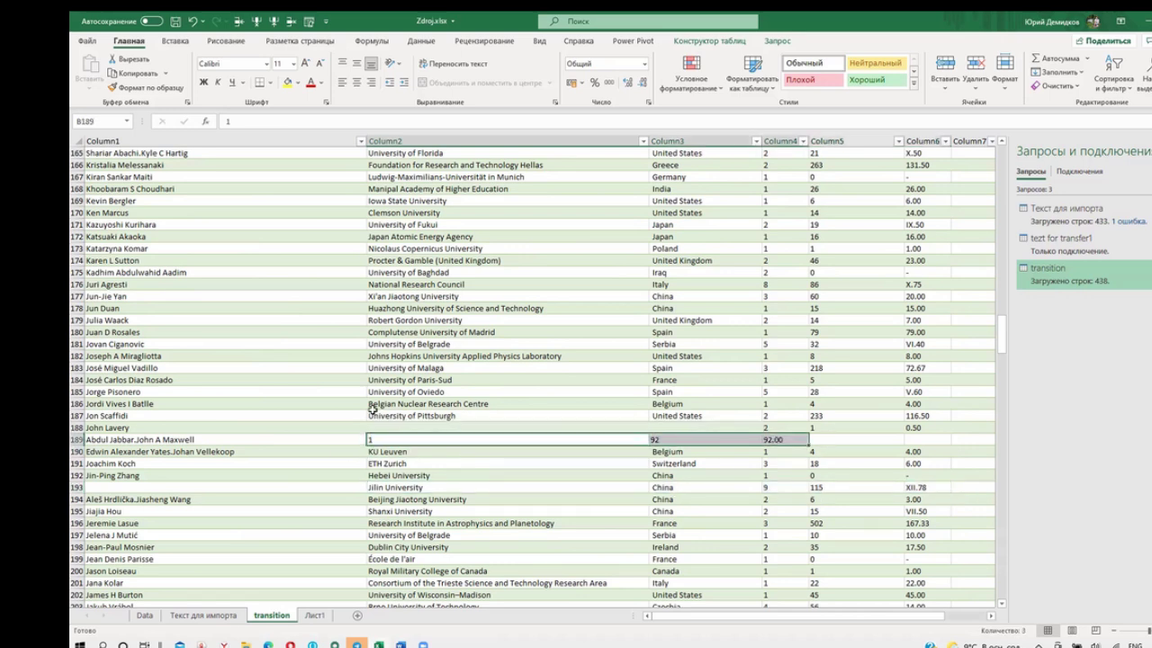
pyautogui.moveTo(414, 445); pyautogui.dragTo(707, 450)
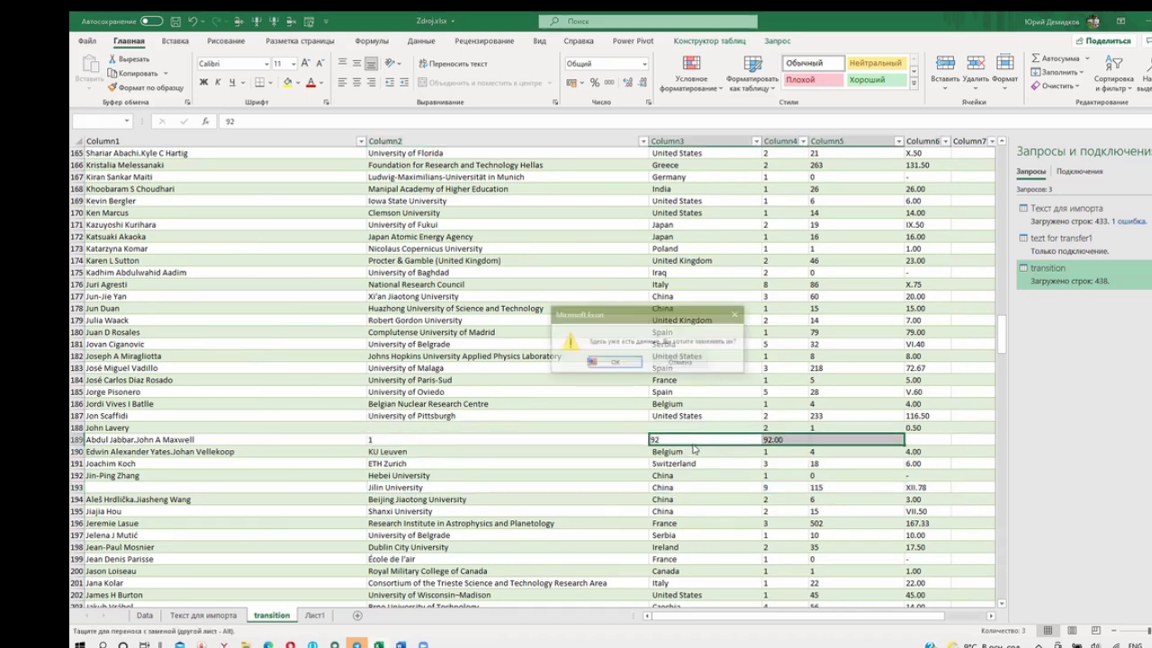
pyautogui.click(614, 363)
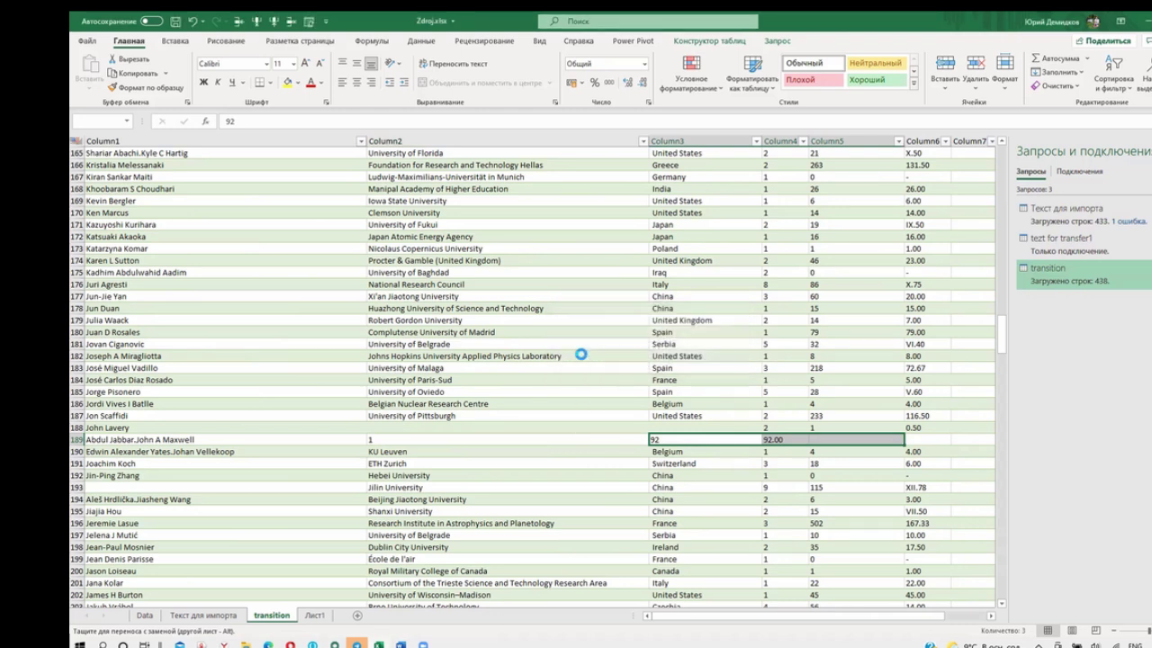
pyautogui.click(647, 363)
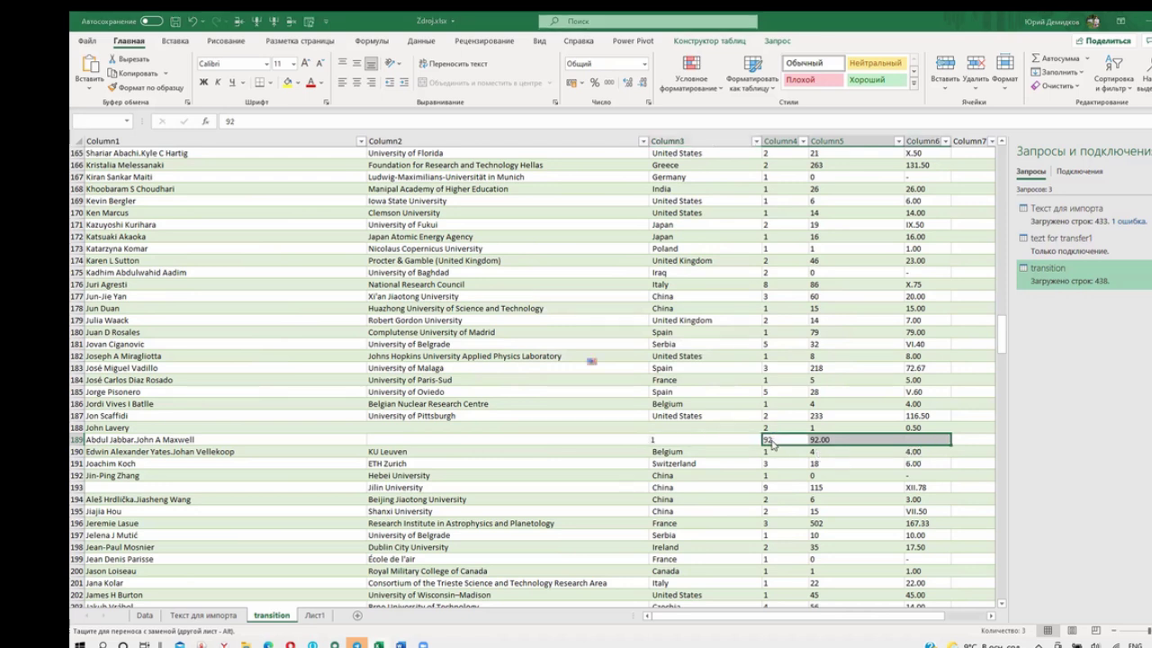
pyautogui.moveTo(705, 447); pyautogui.dragTo(774, 446)
pyautogui.click(615, 362)
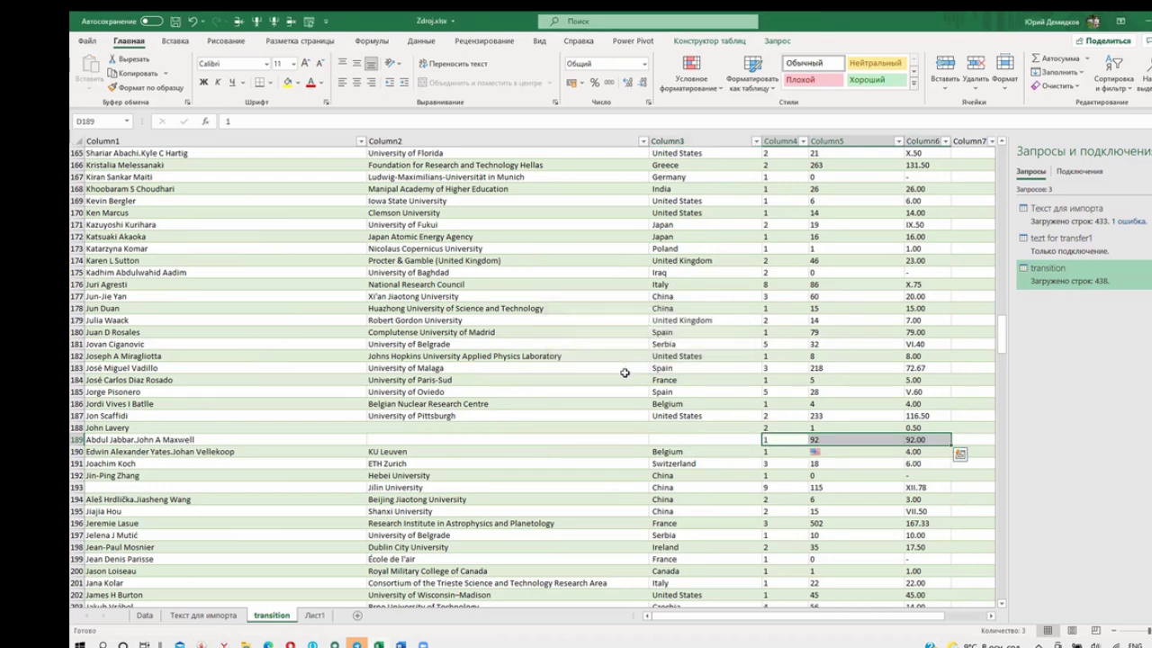
pyautogui.click(550, 403)
# - Shift row 161's misaligned entries one column right, replacing the existing cells
pyautogui.scroll(3, 550, 402)
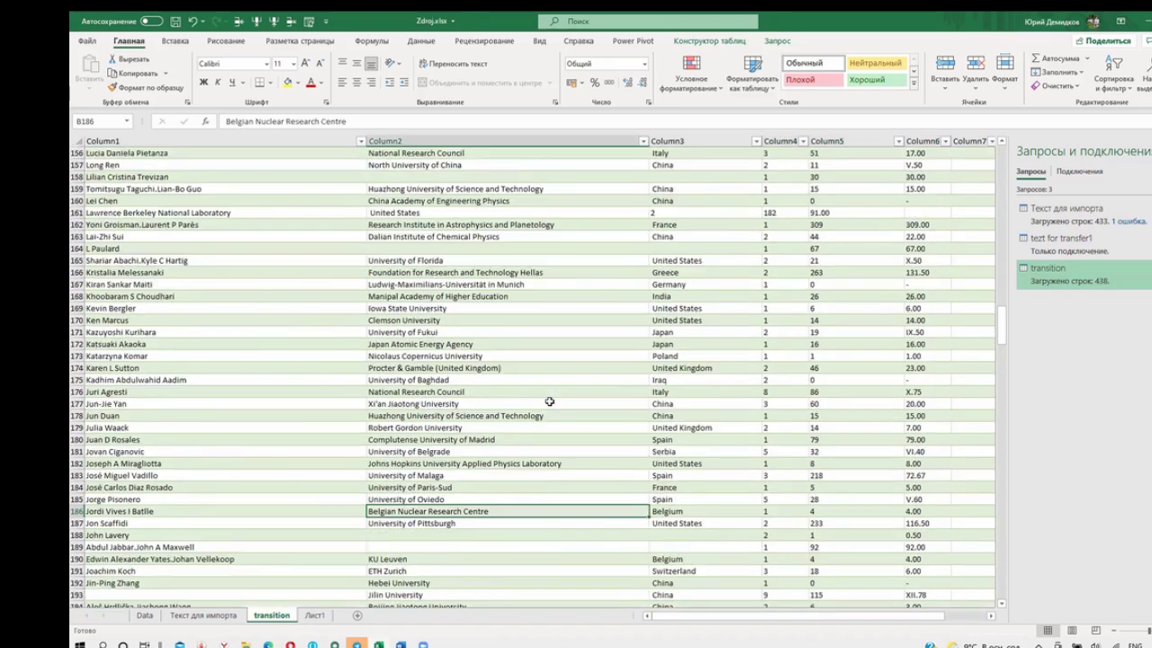
pyautogui.scroll(1, 550, 401)
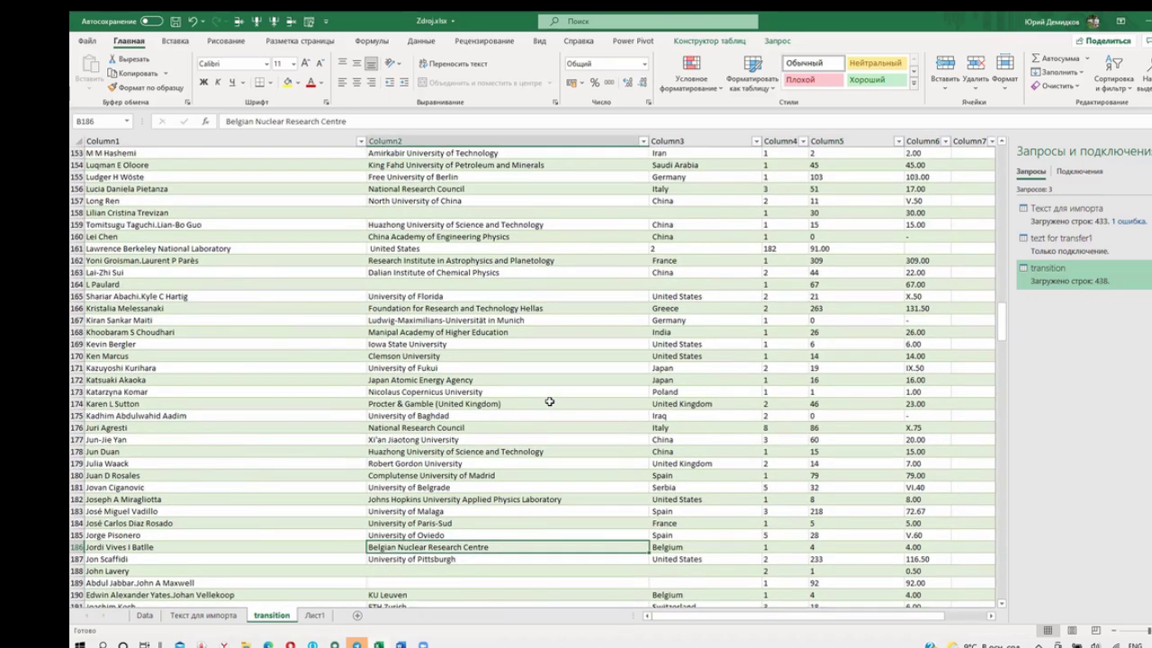
pyautogui.click(677, 249)
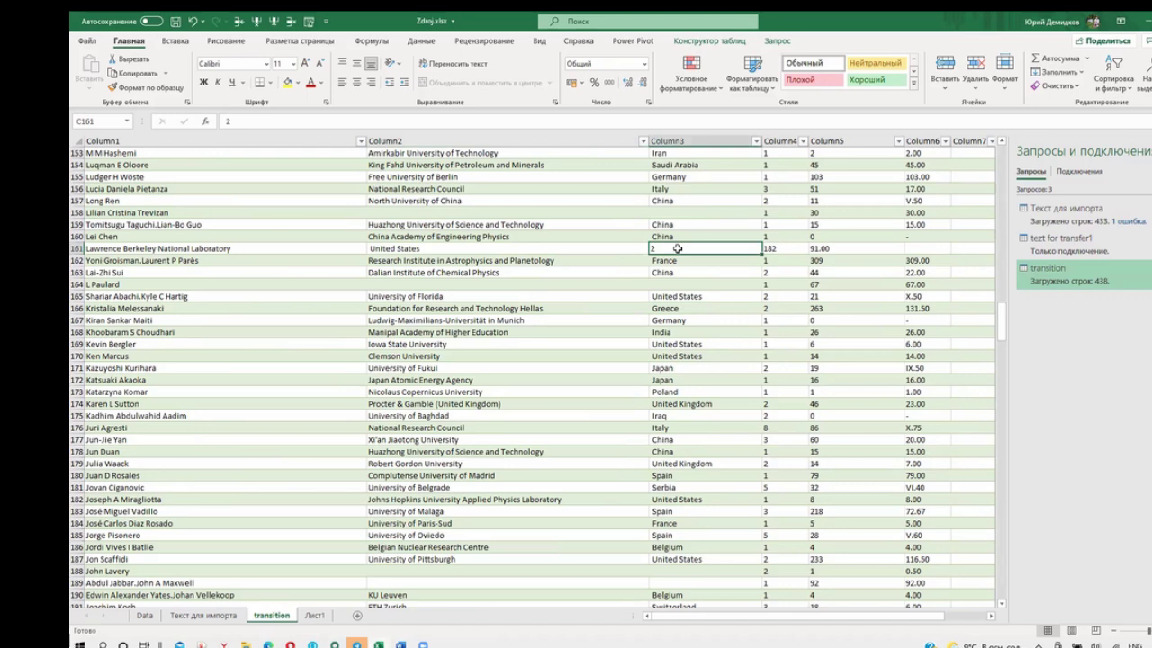
pyautogui.click(507, 248)
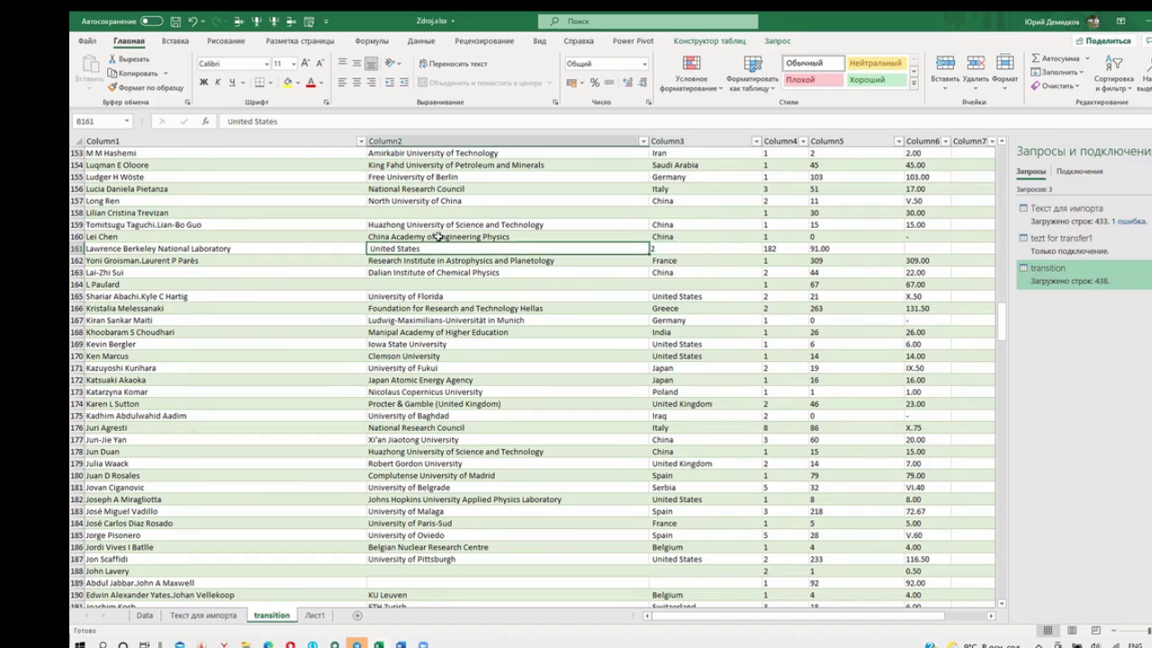
pyautogui.click(274, 245)
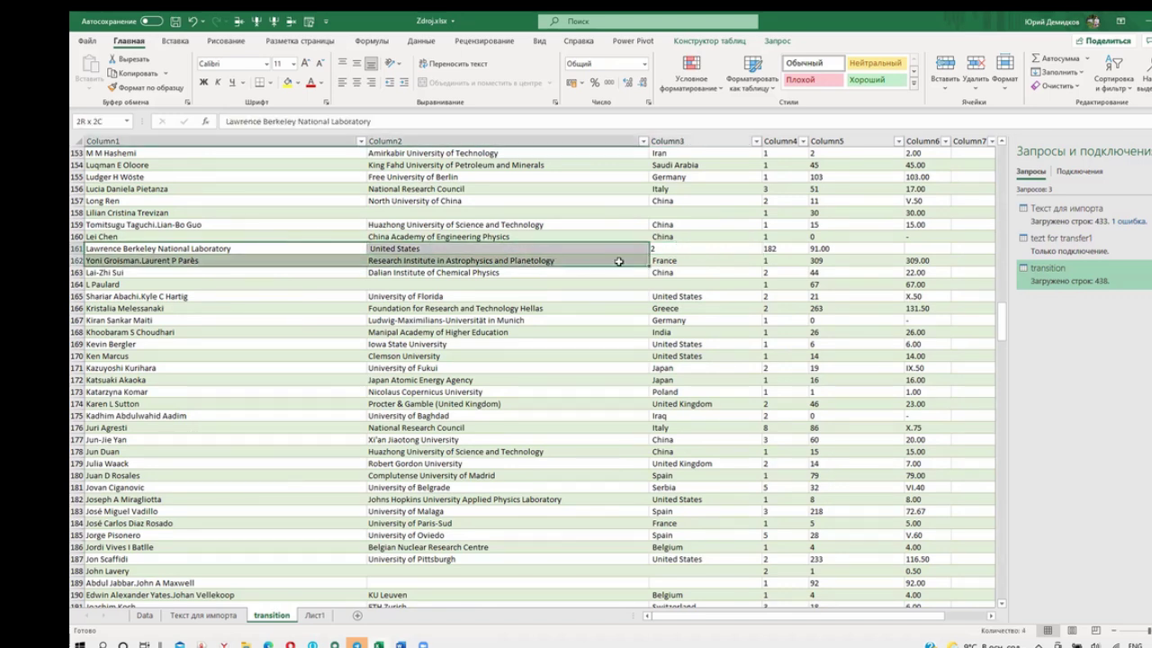
pyautogui.moveTo(273, 246); pyautogui.dragTo(891, 249)
pyautogui.moveTo(297, 254); pyautogui.dragTo(577, 256)
pyautogui.click(614, 363)
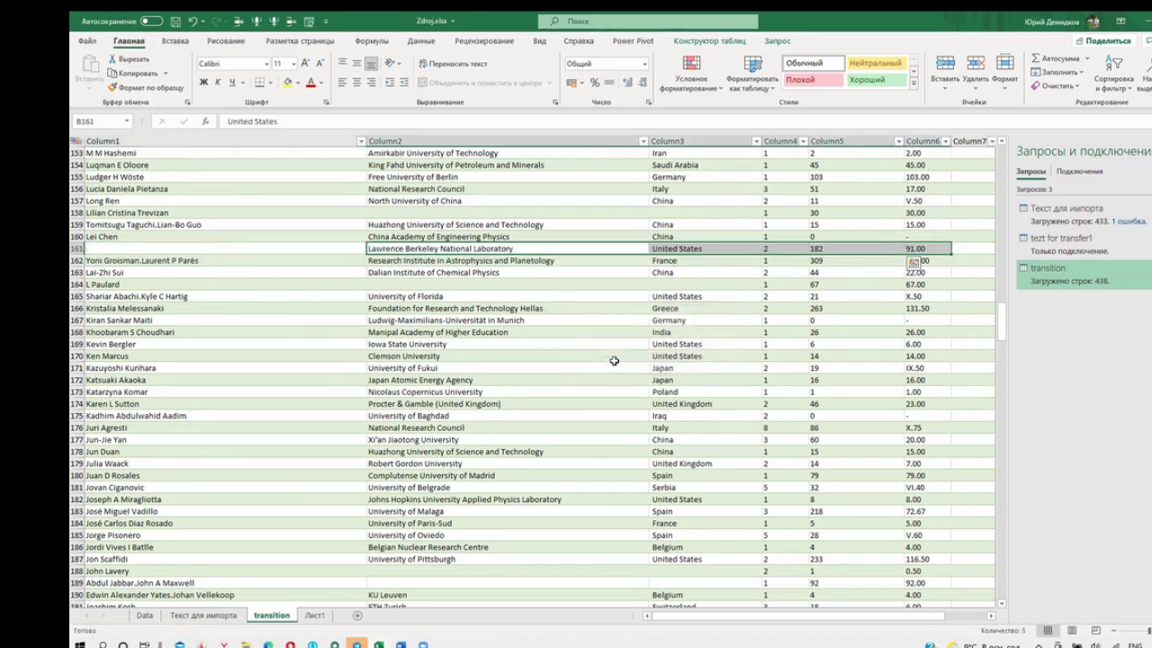
# - Correct the Column5 value in row 241 to 1582
pyautogui.scroll(-7, 463, 291)
pyautogui.scroll(-2, 468, 297)
pyautogui.scroll(-3, 486, 324)
pyautogui.scroll(-5, 494, 334)
pyautogui.scroll(-5, 493, 334)
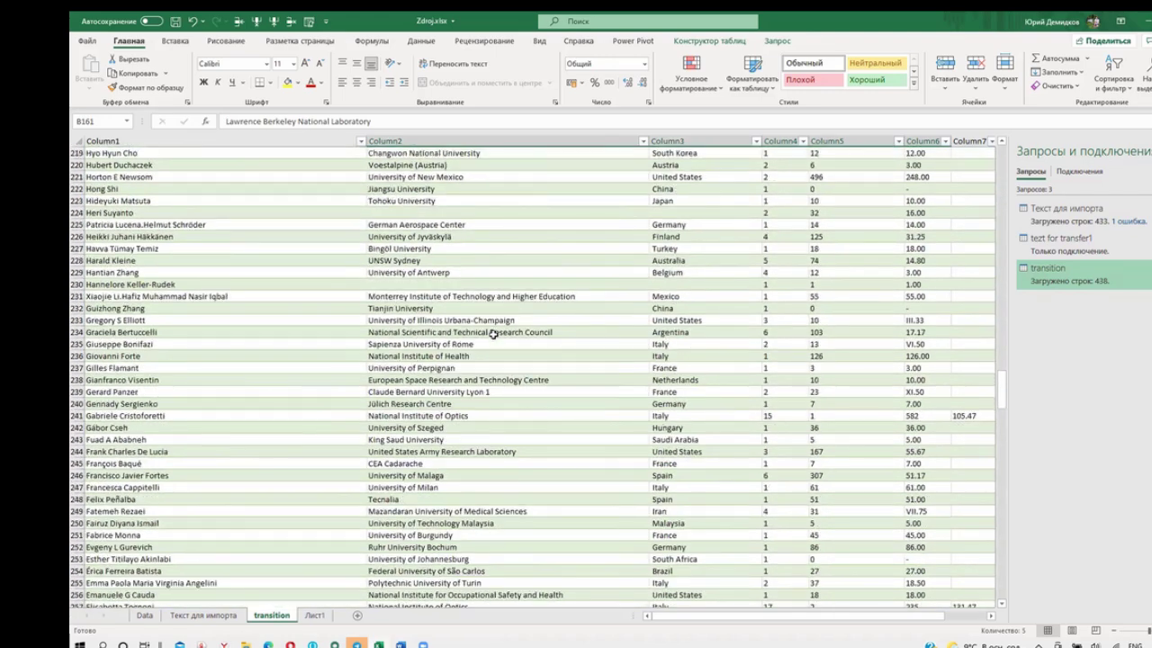
pyautogui.click(836, 415)
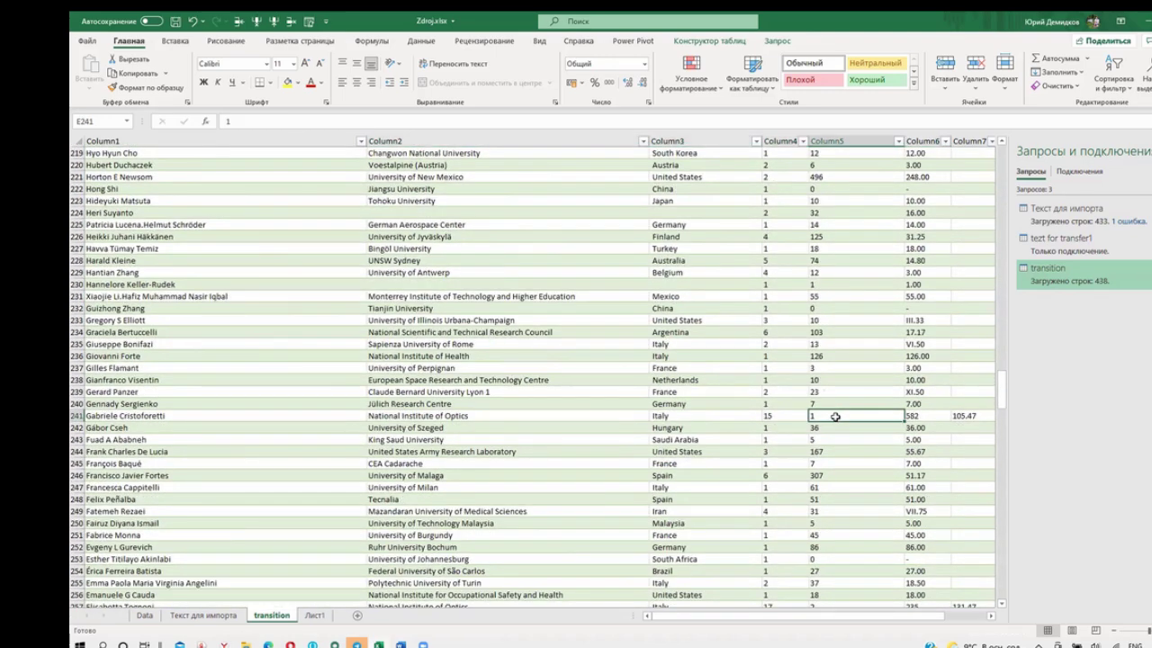
pyautogui.write('1582')
pyautogui.press('Return')
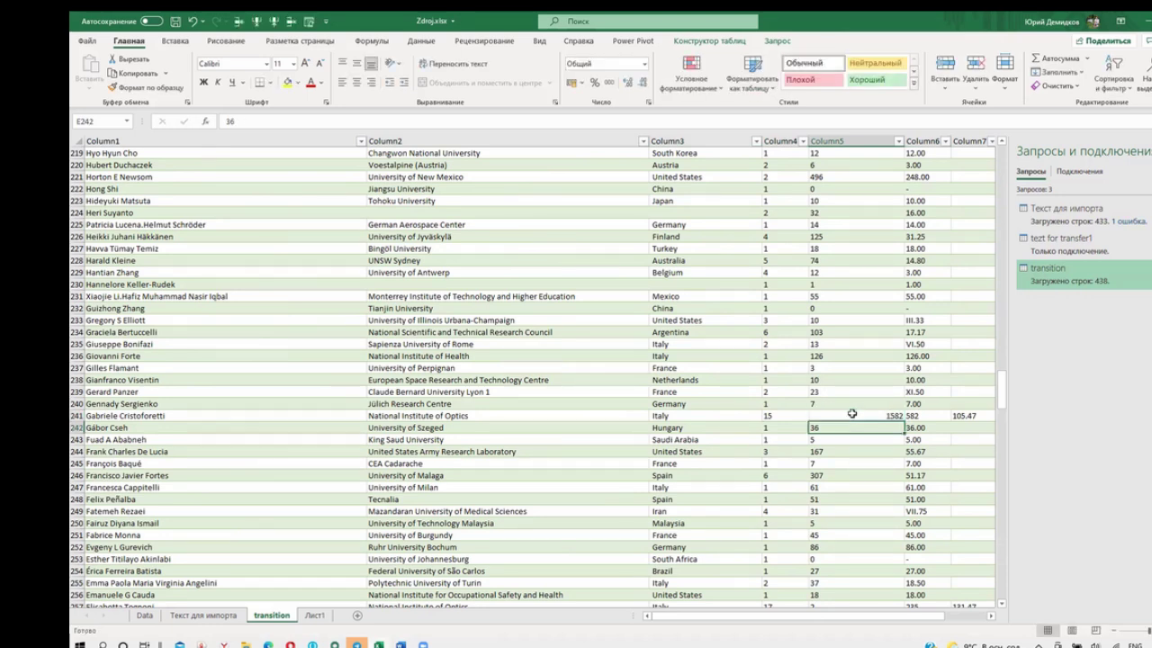
# - Move the stray 105.47 from Column7 into Column6 of row 241 and left-align 1582
pyautogui.click(974, 417)
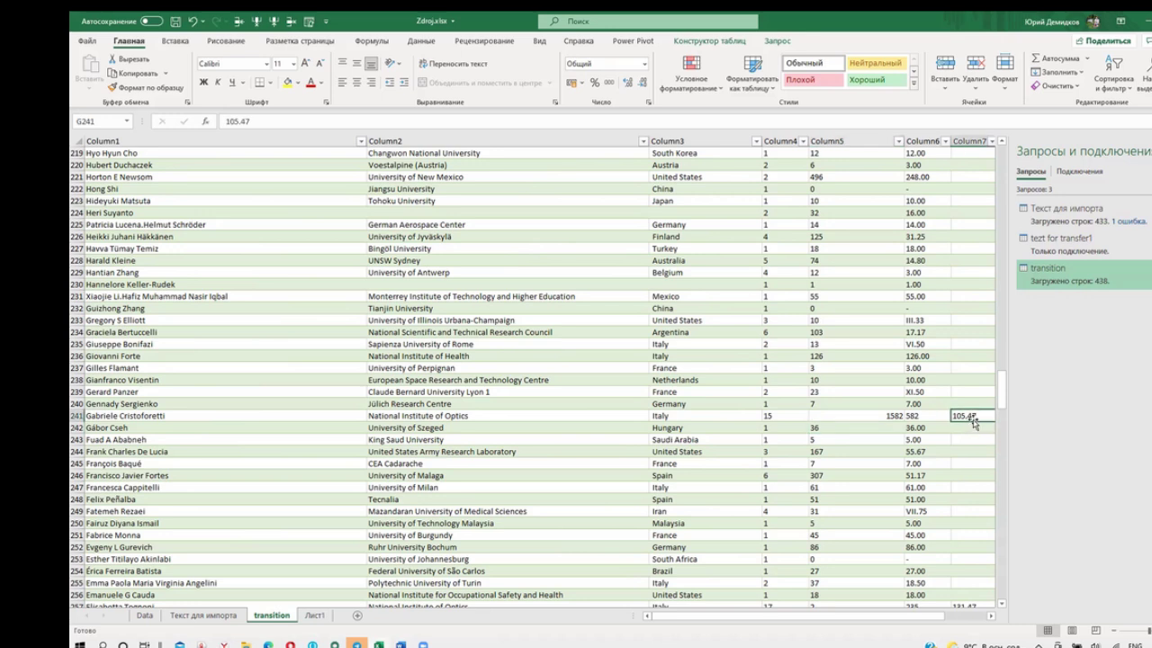
pyautogui.moveTo(974, 421); pyautogui.dragTo(928, 421)
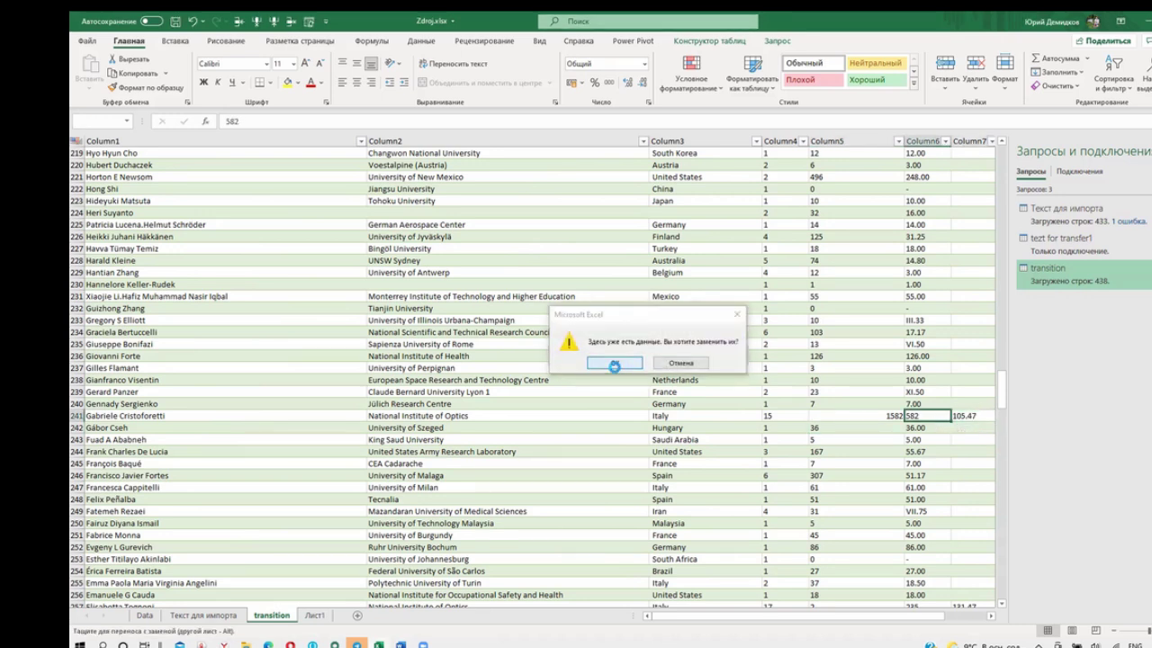
pyautogui.click(616, 365)
pyautogui.click(841, 414)
pyautogui.click(343, 84)
pyautogui.click(465, 344)
pyautogui.scroll(-5, 464, 360)
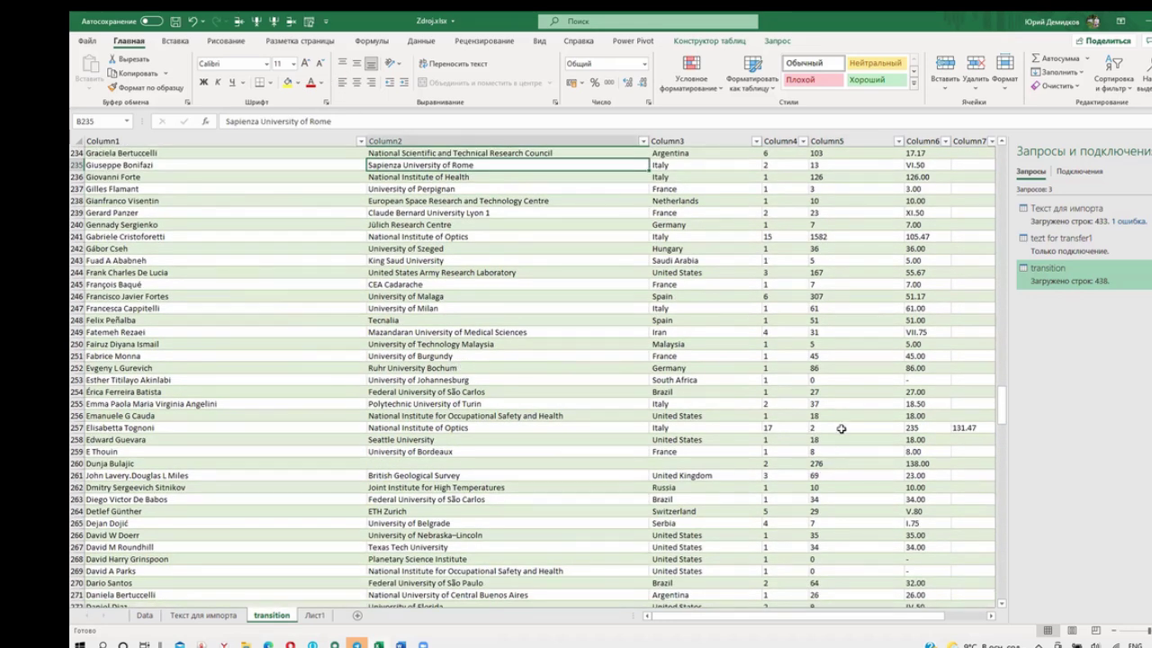
# - Correct E257 to 2235 and start moving the stray 131.47 into Column6
pyautogui.click(840, 428)
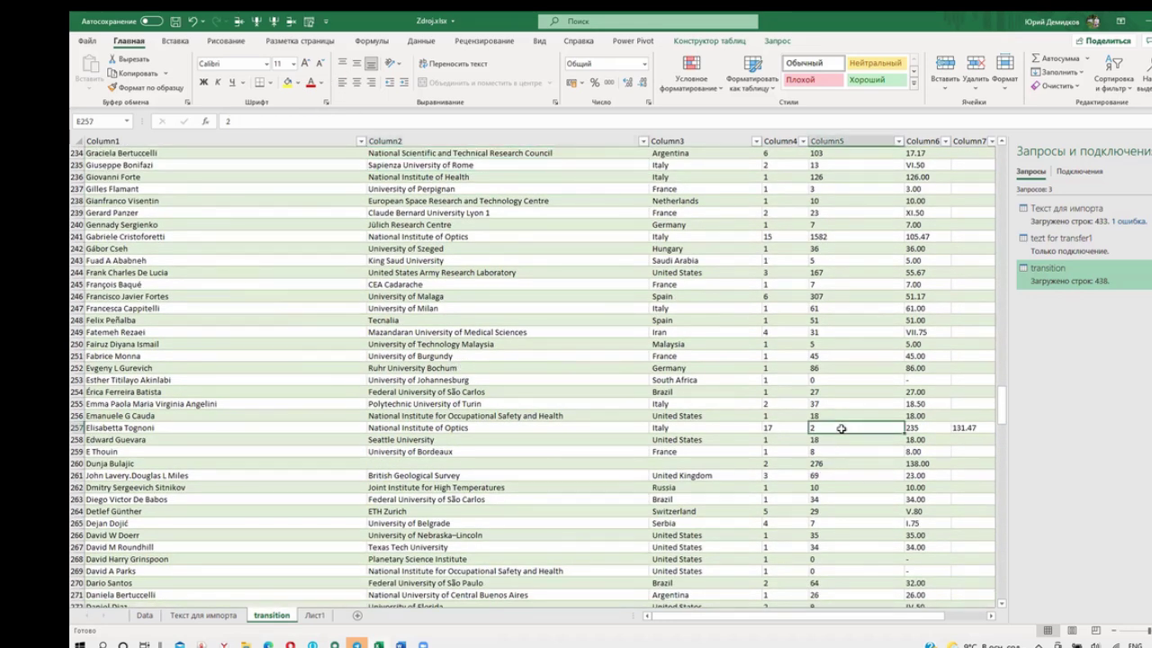
pyautogui.click(269, 120)
pyautogui.write('235')
pyautogui.press('Return')
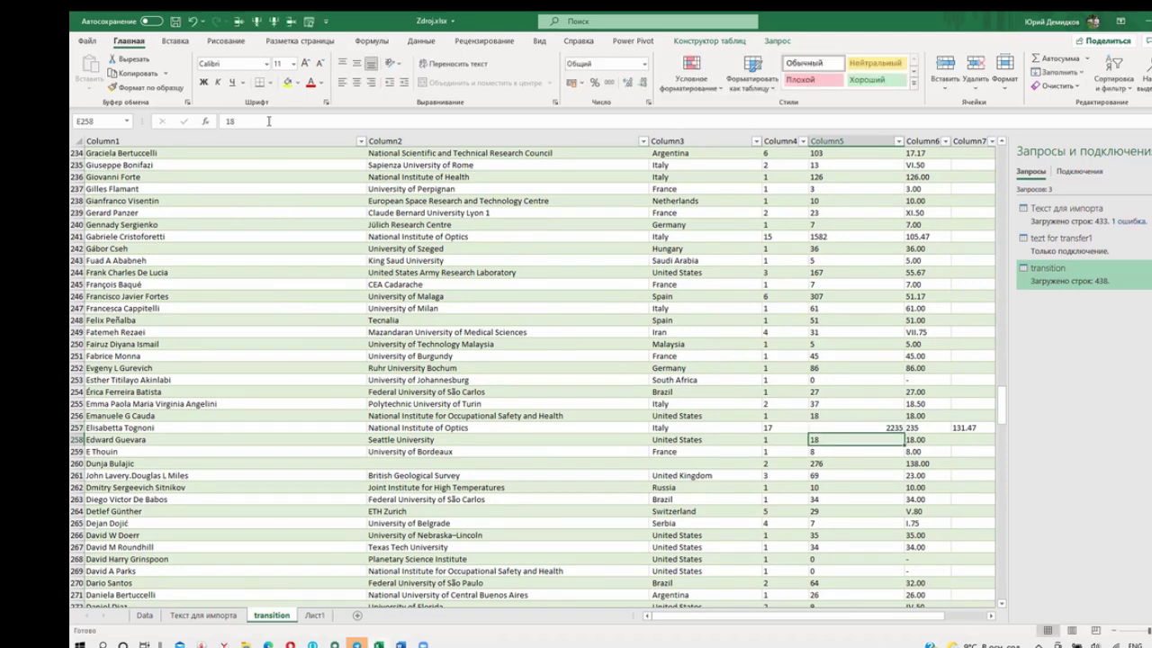
pyautogui.click(845, 428)
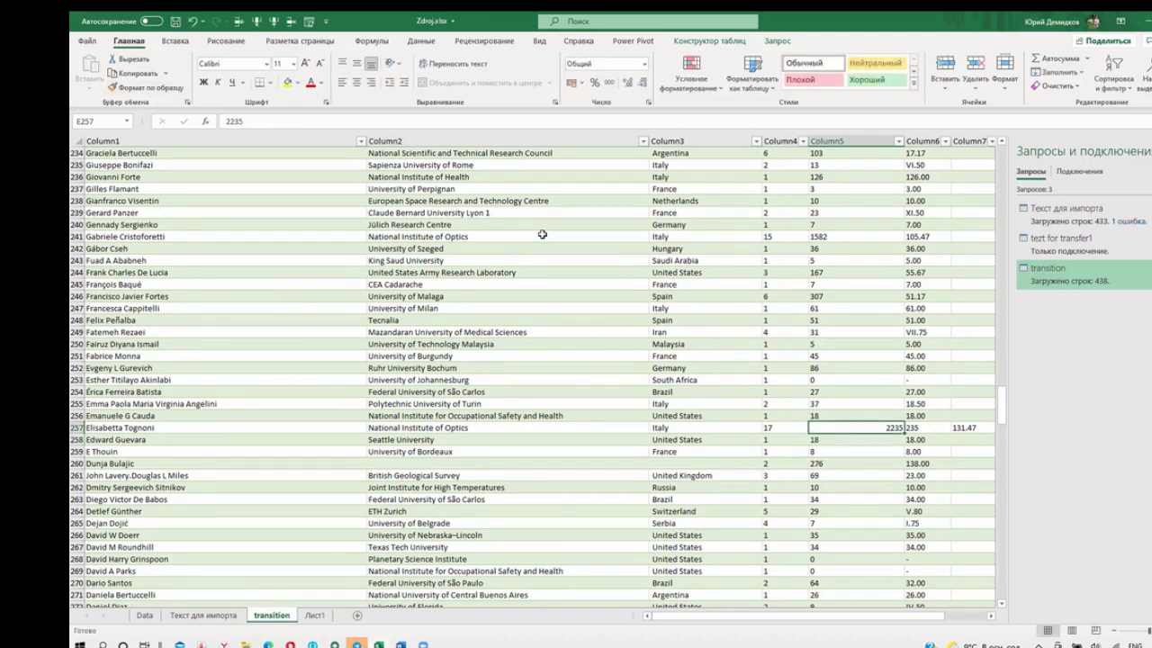
pyautogui.click(965, 430)
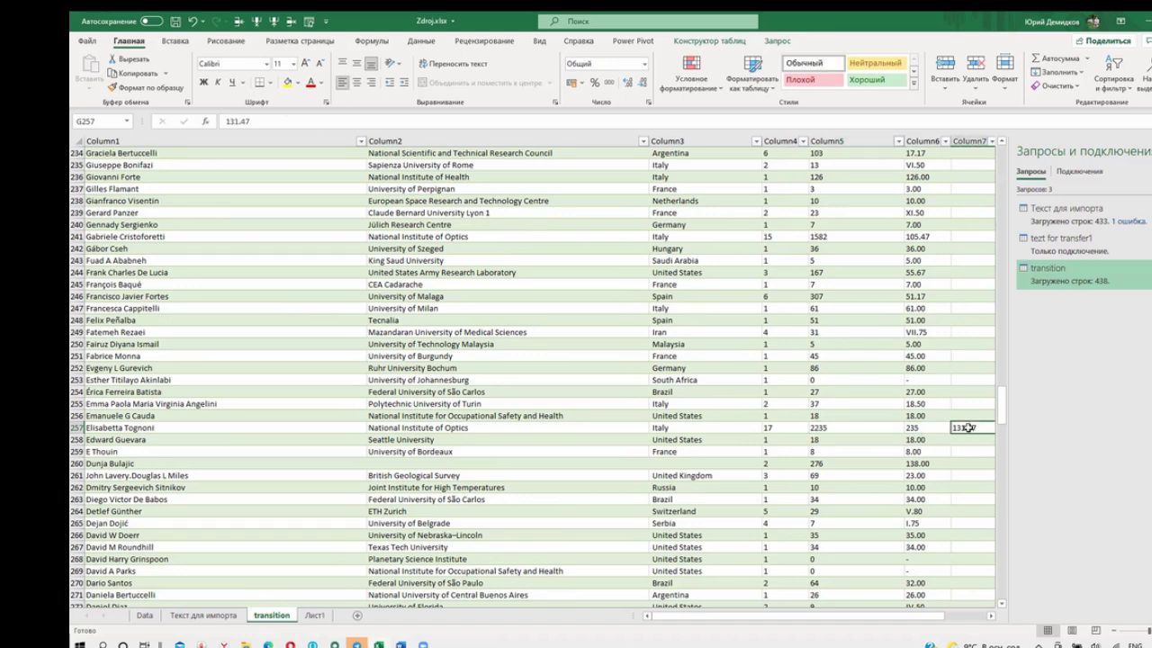
pyautogui.moveTo(952, 432); pyautogui.dragTo(936, 429)
pyautogui.click(625, 363)
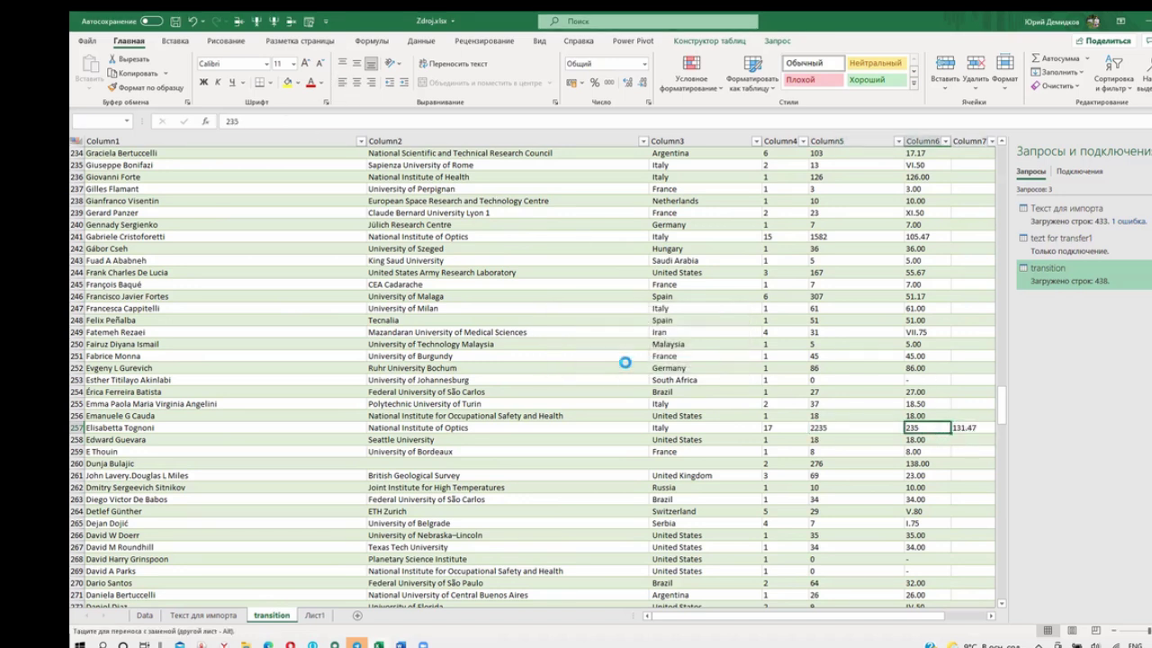
# - Confirm replacing 235 with 131.47 in Column6 of row 257
pyautogui.click(641, 365)
pyautogui.scroll(-5, 642, 367)
pyautogui.scroll(-3, 642, 371)
pyautogui.scroll(-1, 644, 374)
pyautogui.scroll(-4, 645, 377)
pyautogui.scroll(-3, 646, 377)
# - Correct row 307's Column5 to 2634 and move 69.32 from Column7 into Column6
pyautogui.click(859, 450)
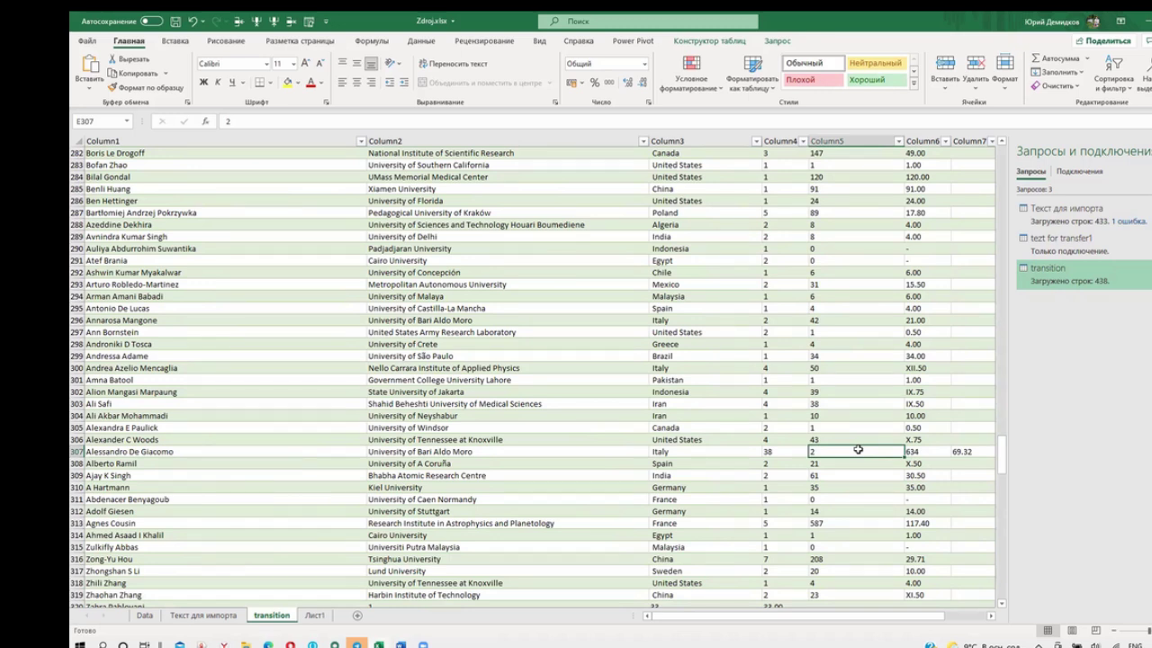
pyautogui.click(394, 120)
pyautogui.write('34')
pyautogui.press('Return')
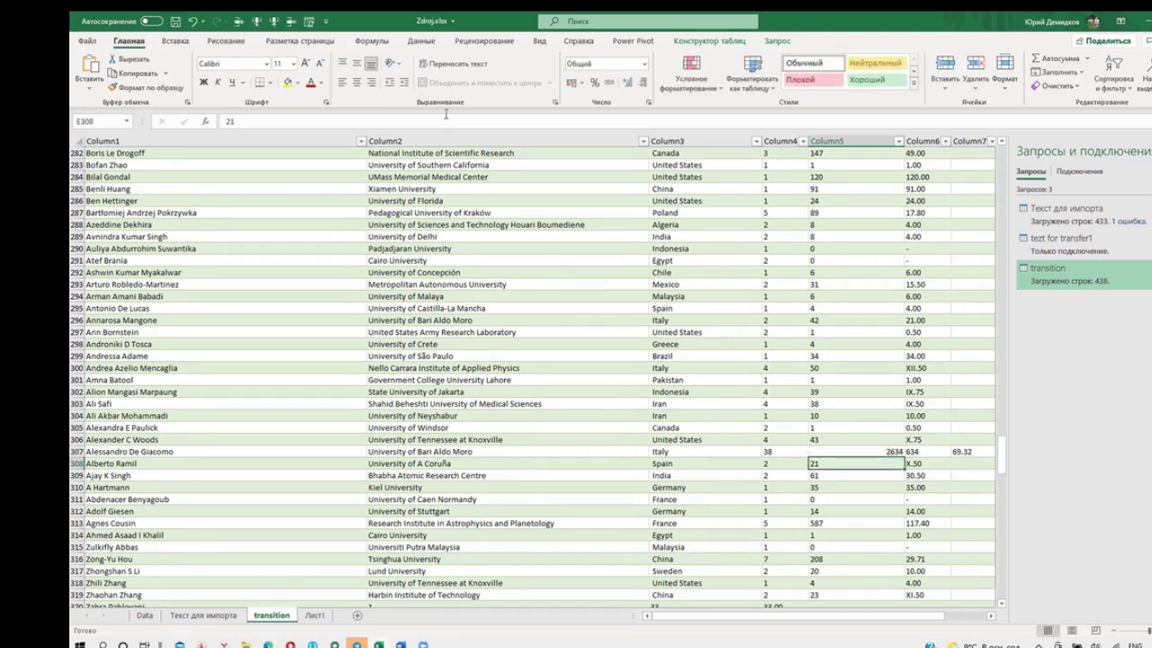
pyautogui.click(862, 451)
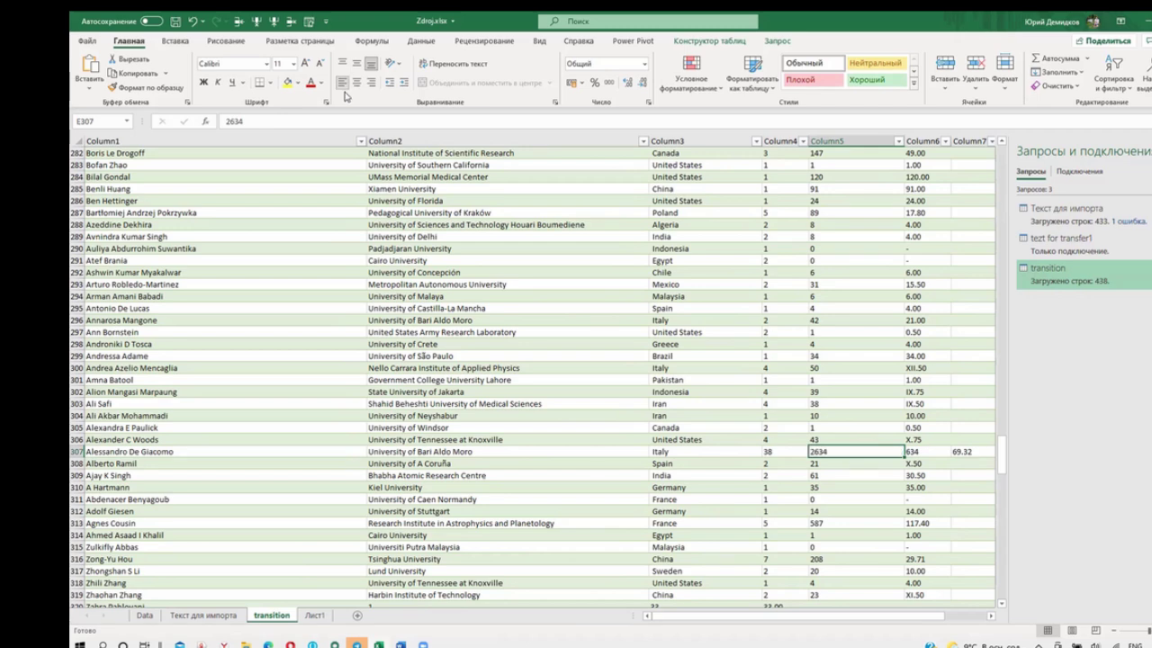
pyautogui.click(963, 456)
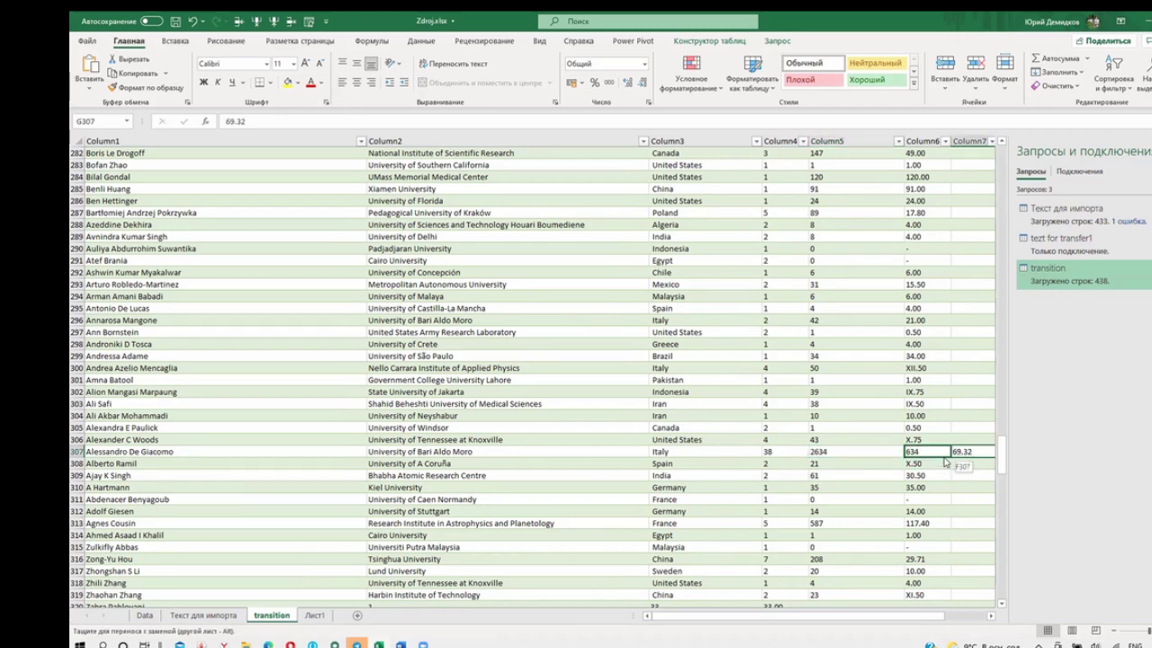
pyautogui.moveTo(970, 462); pyautogui.dragTo(923, 462)
pyautogui.click(624, 363)
pyautogui.scroll(-3, 624, 363)
pyautogui.scroll(-2, 623, 364)
pyautogui.scroll(-6, 623, 369)
pyautogui.scroll(-4, 621, 380)
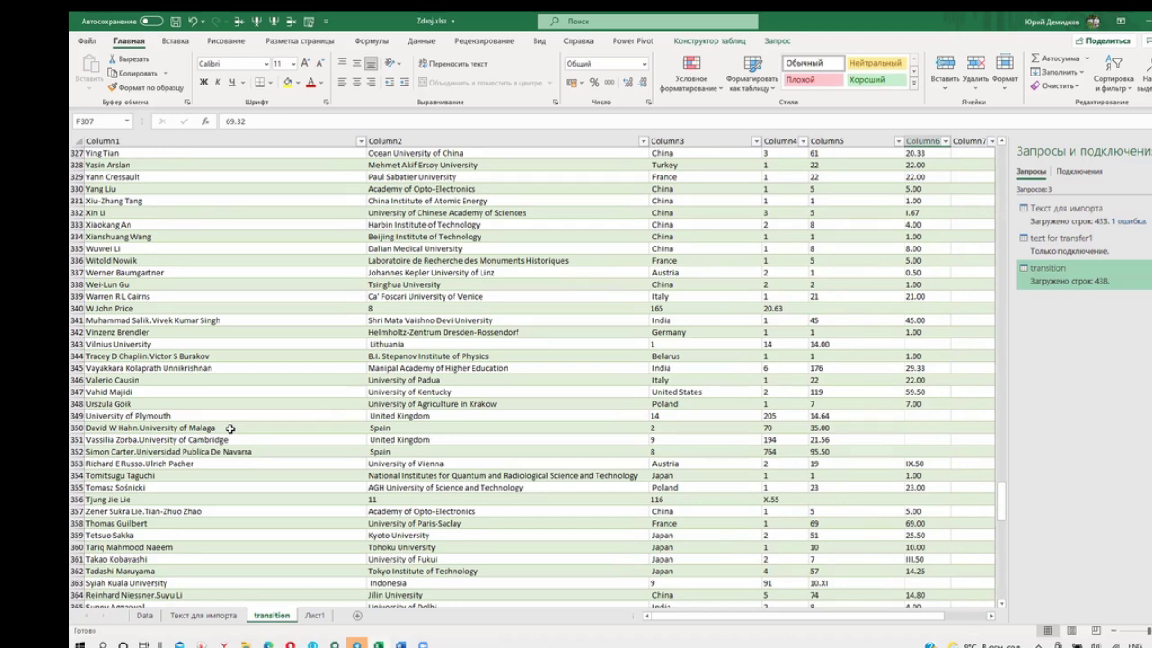
# - Select the misaligned rows 350–352 data and cancel an incorrect downward move
pyautogui.click(190, 425)
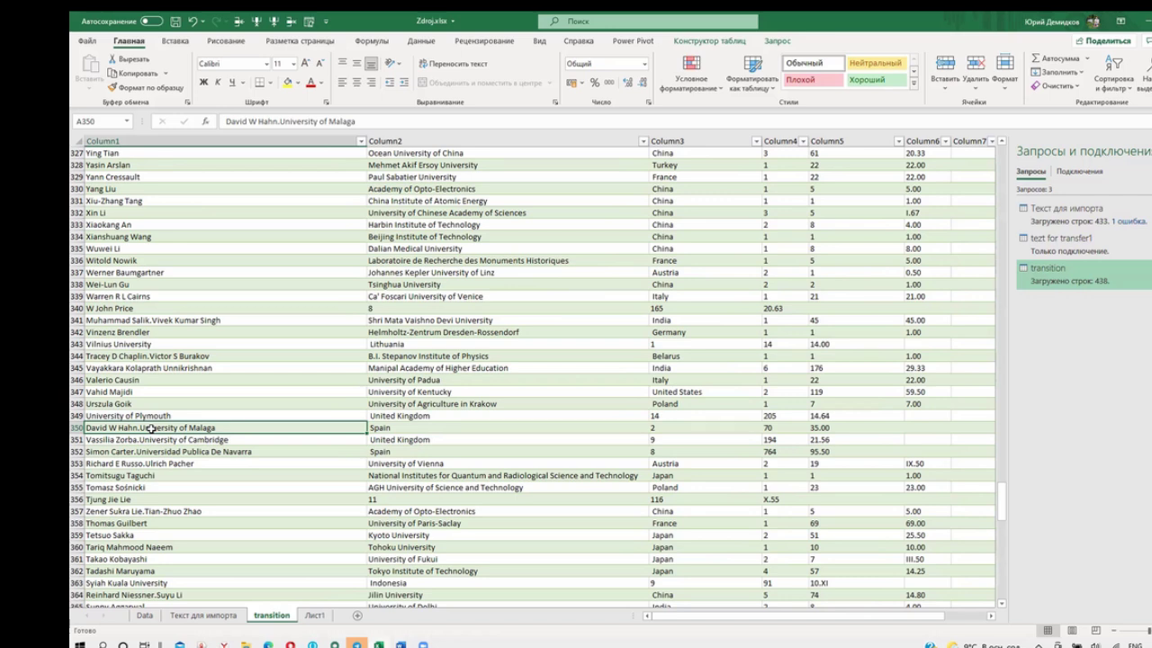
pyautogui.moveTo(150, 428); pyautogui.dragTo(167, 447)
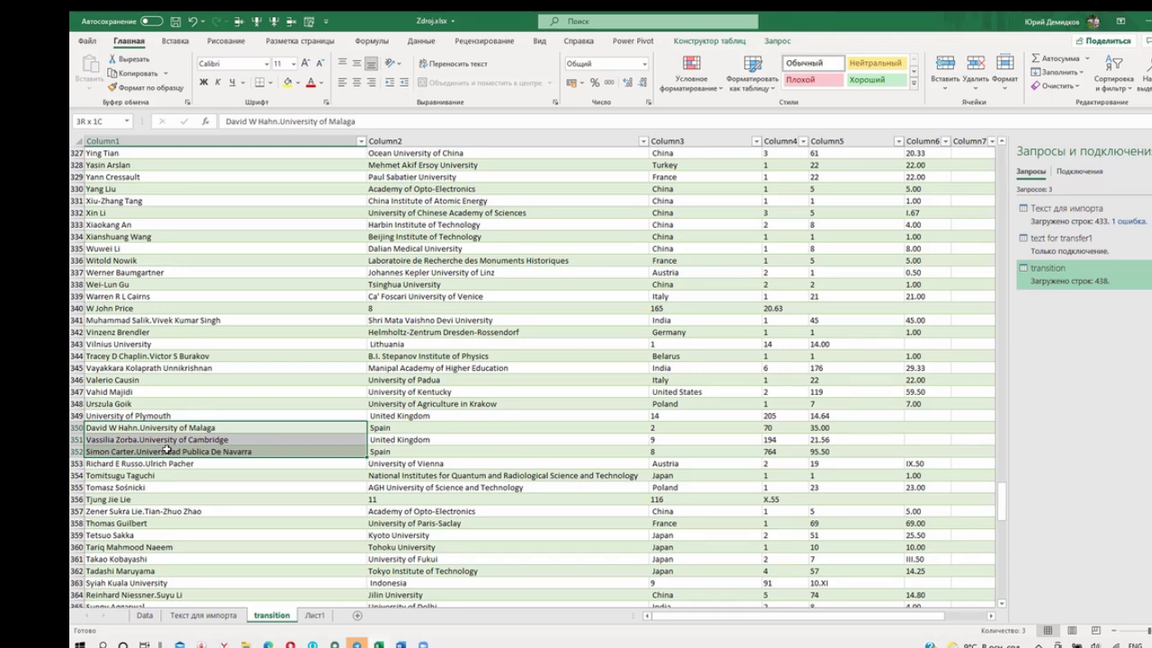
pyautogui.moveTo(167, 450); pyautogui.dragTo(824, 449)
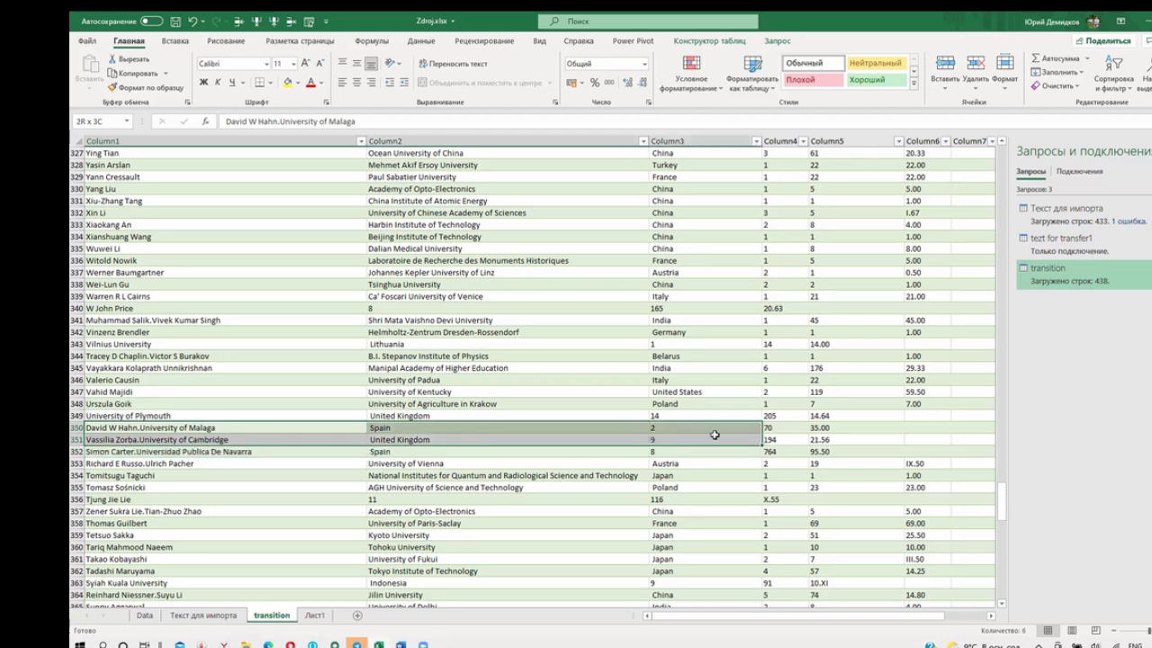
pyautogui.moveTo(823, 449); pyautogui.dragTo(228, 462)
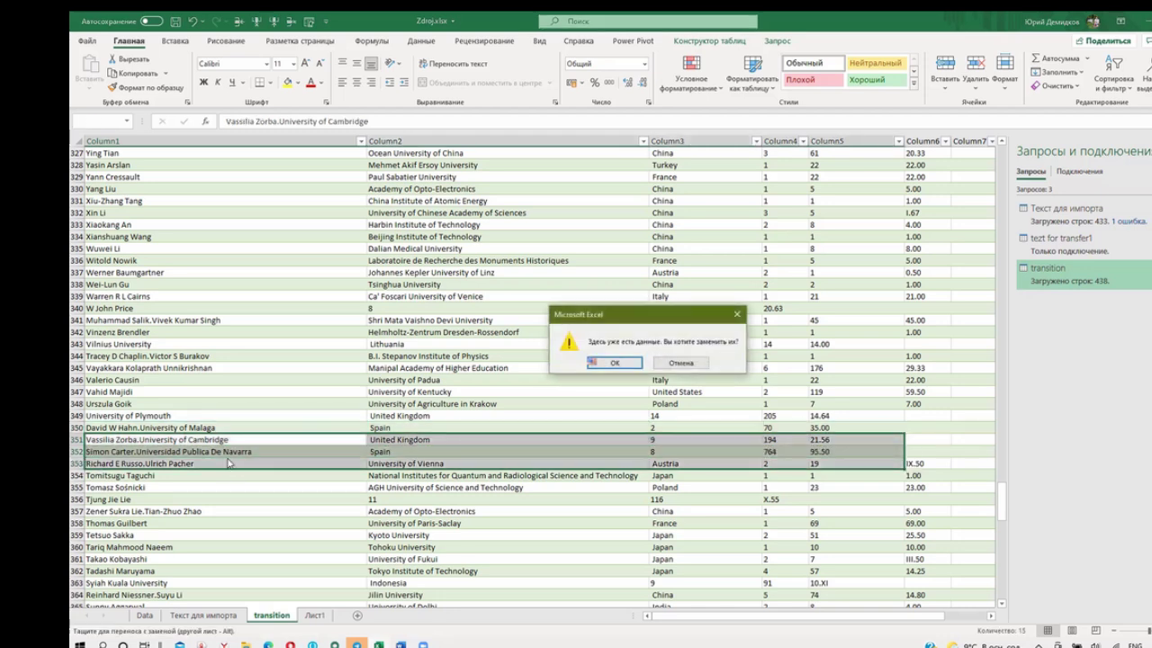
pyautogui.press('Escape')
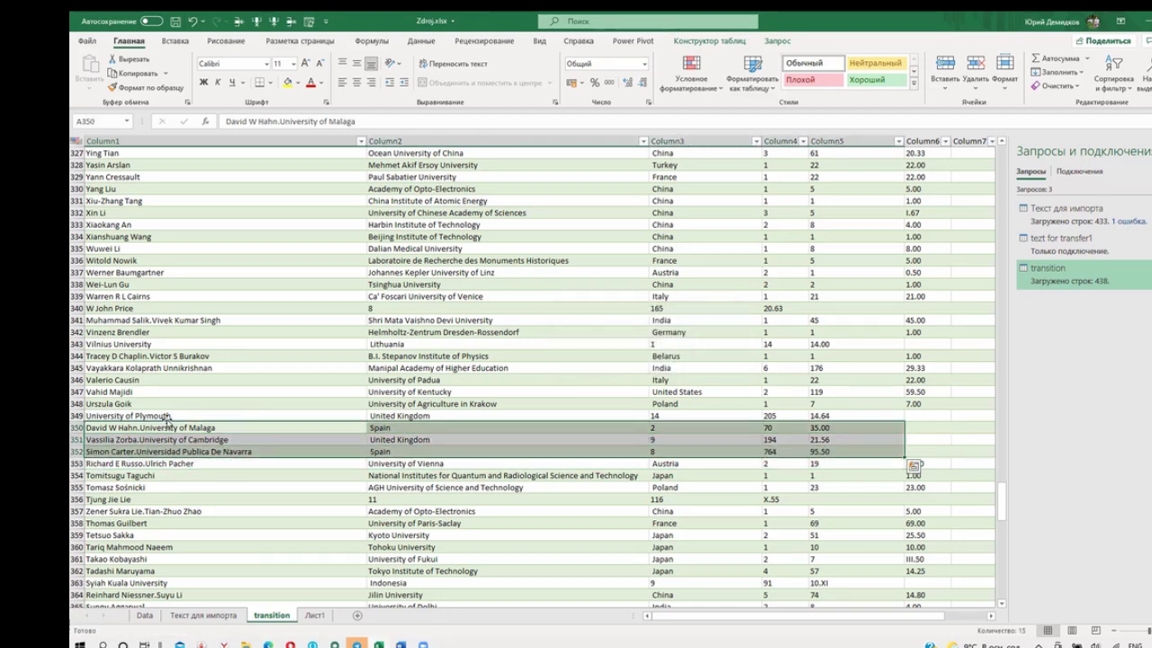
# - Move the A349:E352 block one column right, replacing the existing cells
pyautogui.click(176, 416)
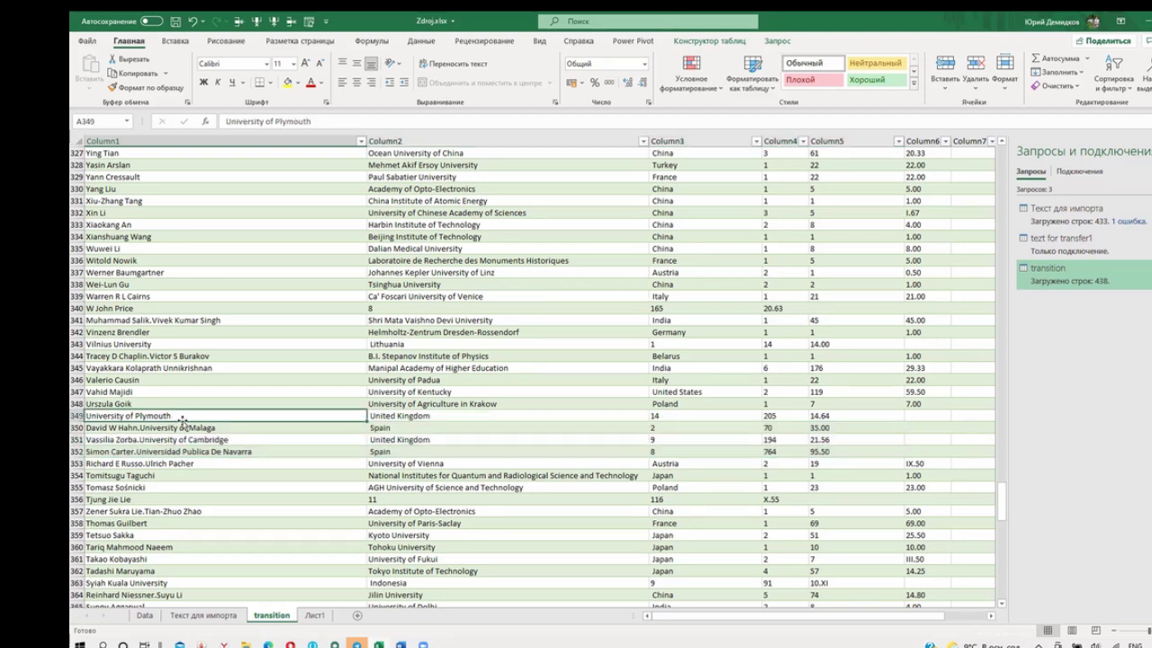
pyautogui.moveTo(184, 413); pyautogui.dragTo(189, 449)
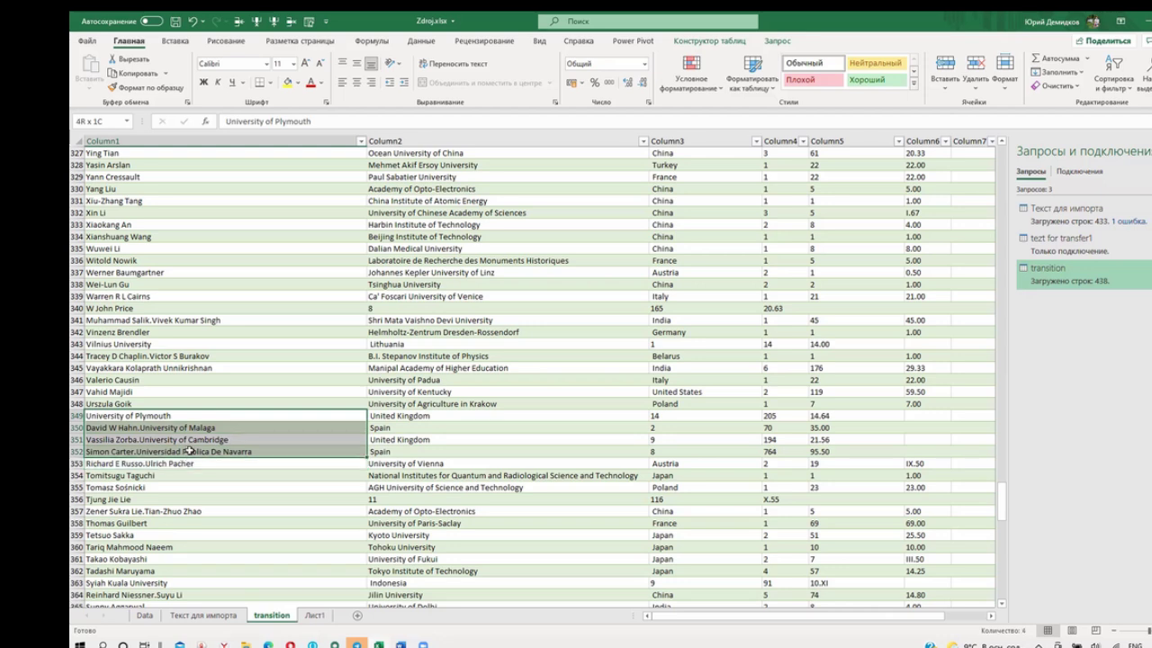
pyautogui.moveTo(260, 447); pyautogui.dragTo(891, 450)
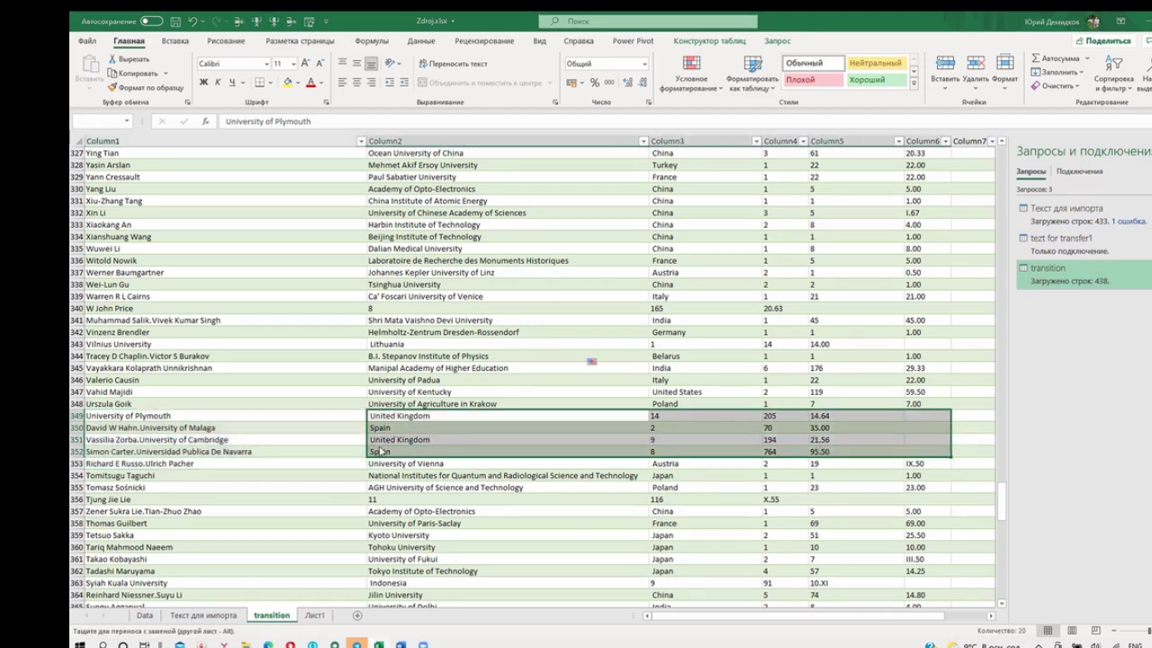
pyautogui.moveTo(227, 453); pyautogui.dragTo(382, 450)
pyautogui.click(625, 365)
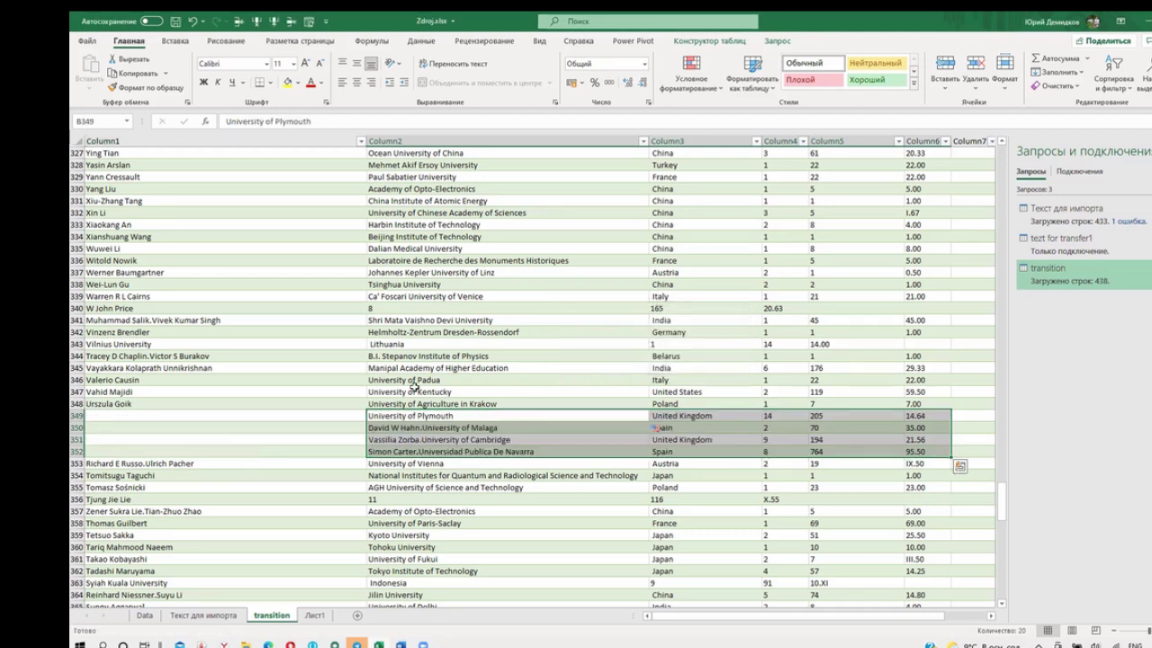
pyautogui.click(442, 417)
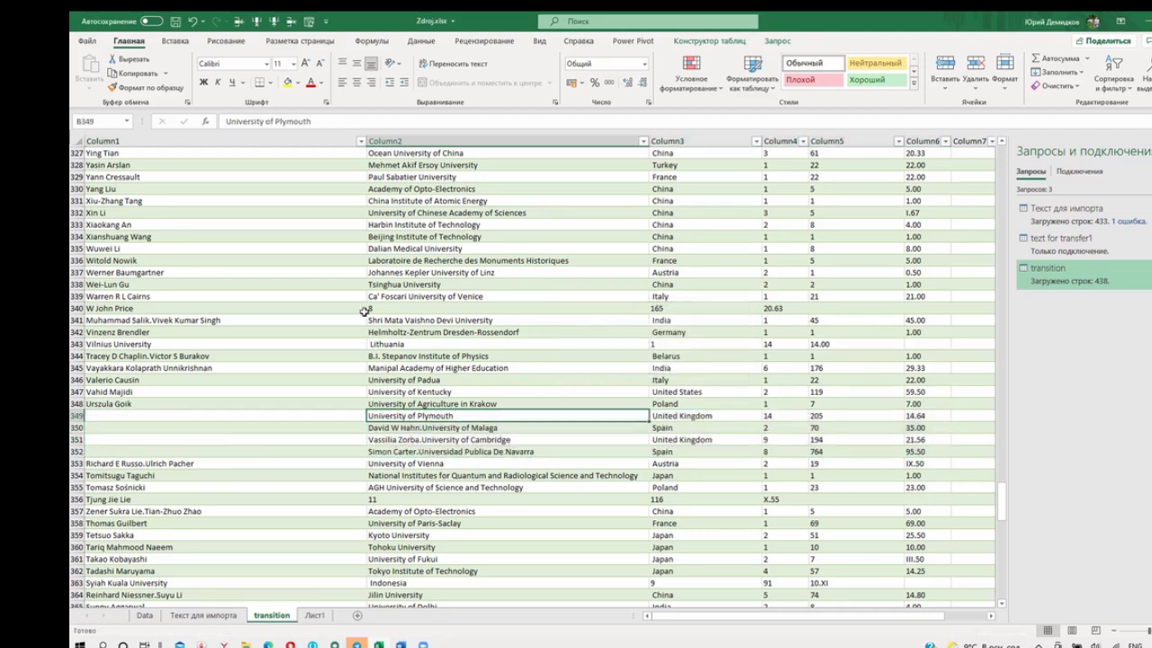
pyautogui.click(475, 429)
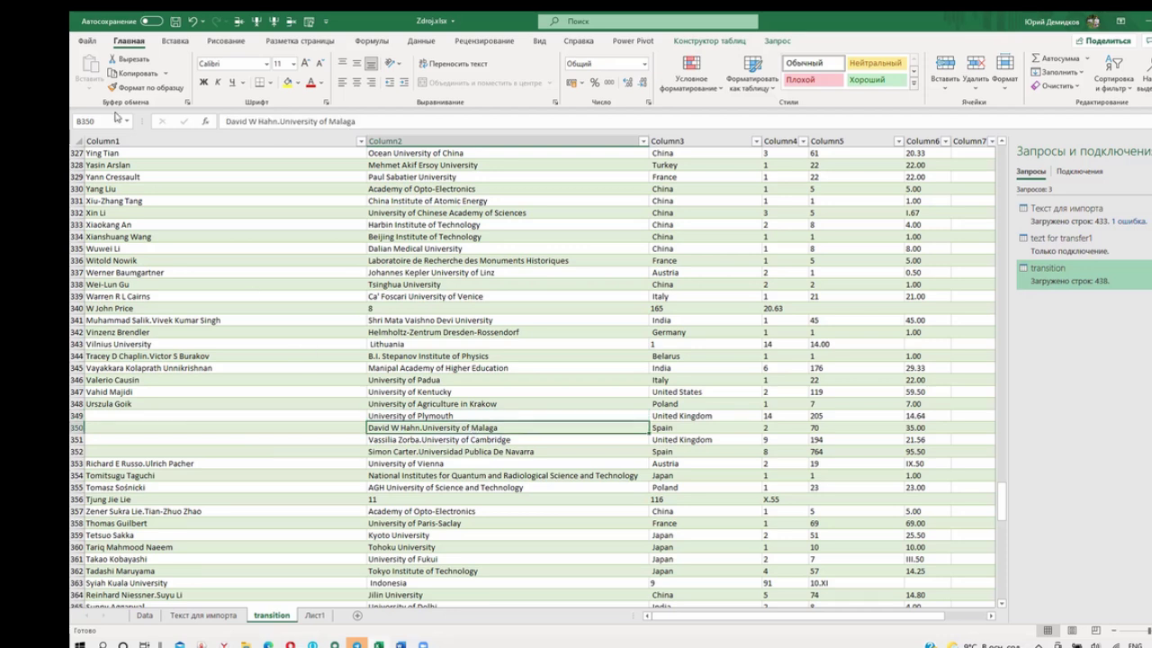
# - Split the author name from row 350's Malaga entry into Column1, dropping the trailing dot
pyautogui.moveTo(281, 120); pyautogui.dragTo(214, 117)
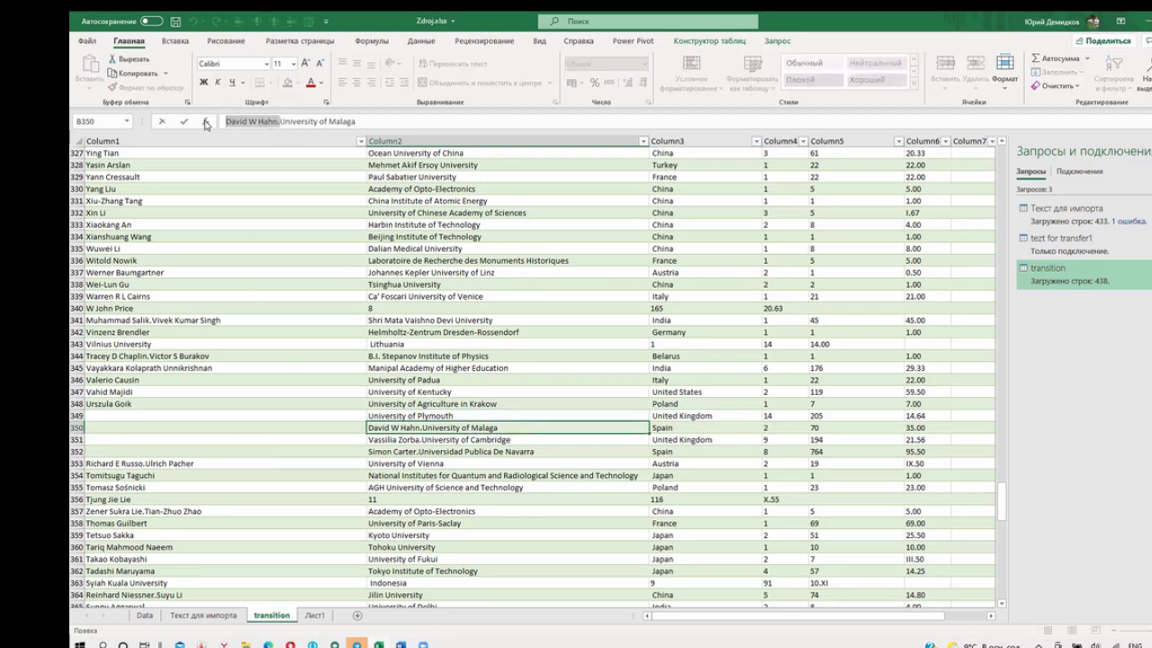
pyautogui.press('BackSpace')
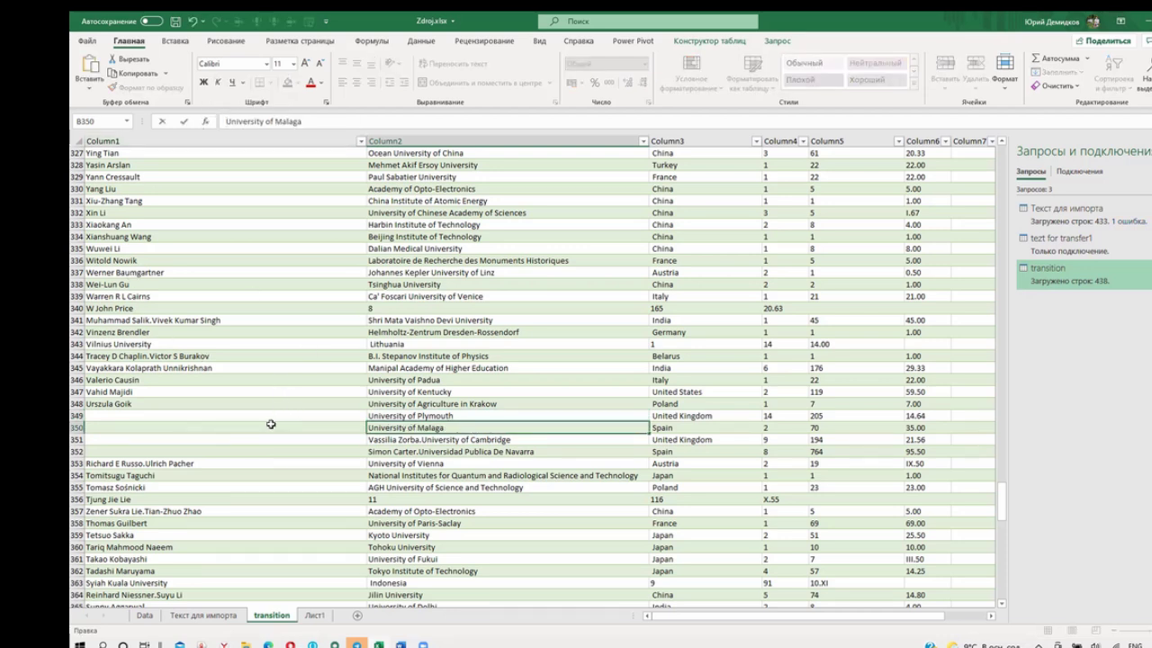
pyautogui.click(271, 424)
pyautogui.write('David W Hahn.')
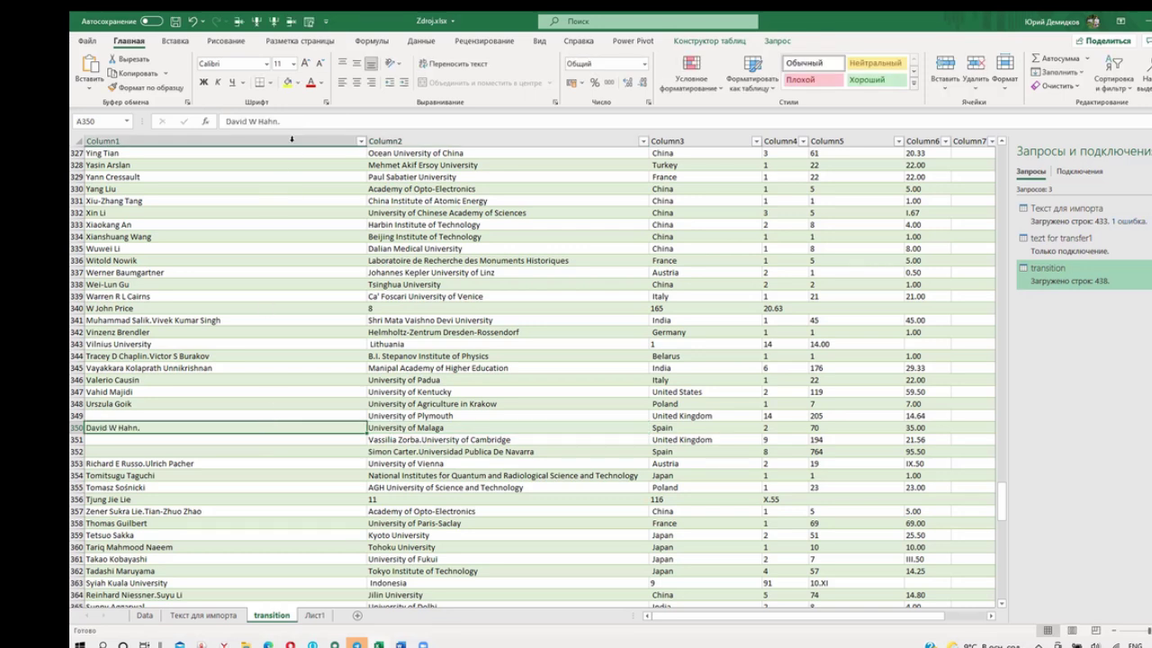
pyautogui.click(295, 123)
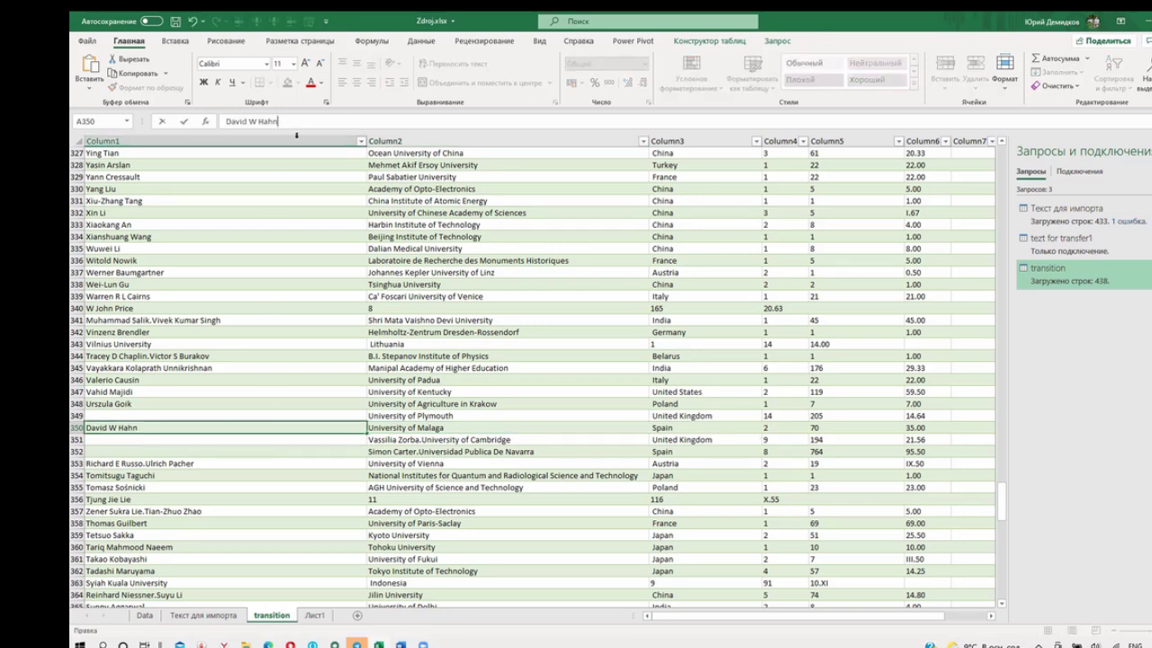
# - Split the author name from row 351's Cambridge entry into Column1, dropping the trailing dot
pyautogui.click(414, 441)
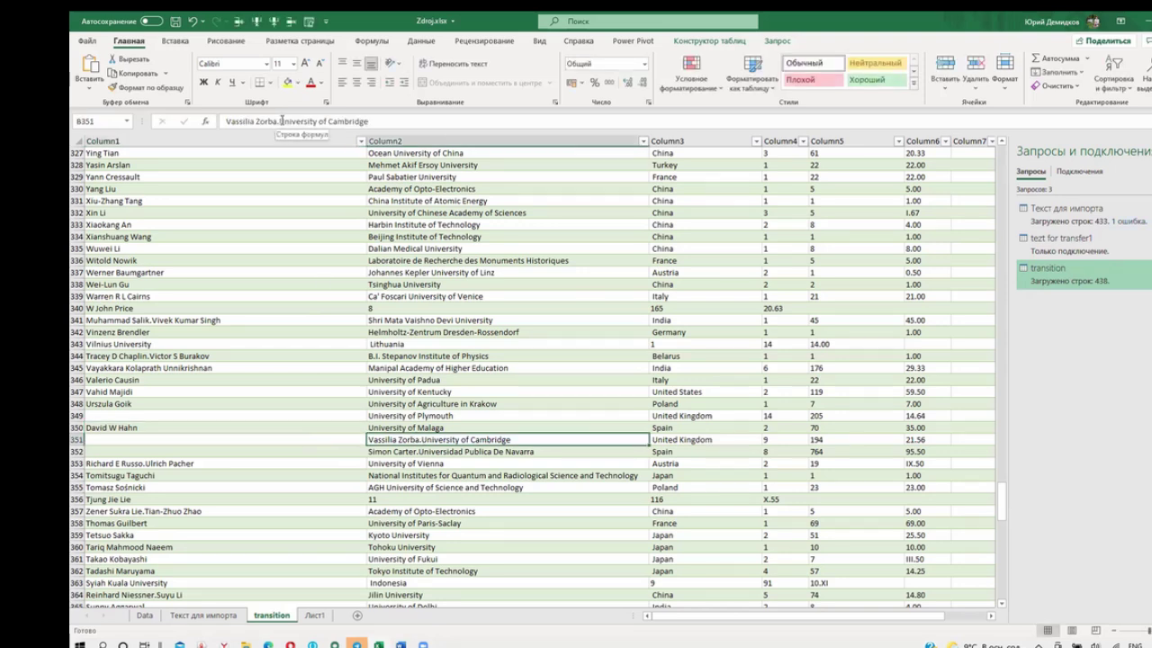
pyautogui.moveTo(271, 121); pyautogui.dragTo(225, 120)
pyautogui.hotkey('ctrl', 'x')
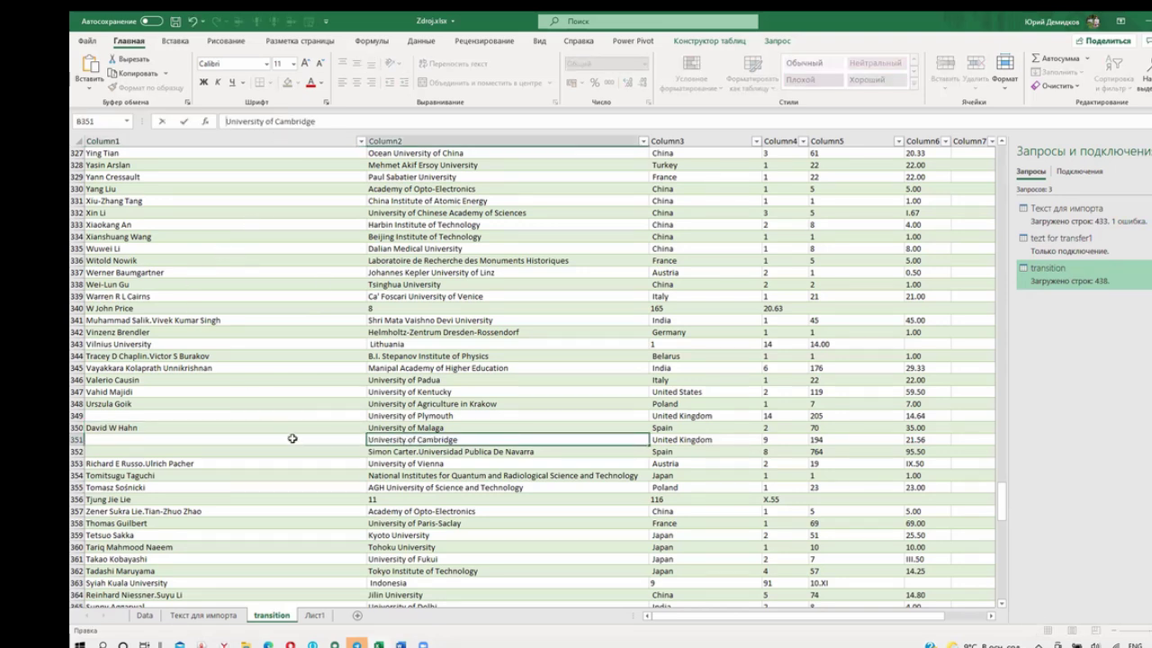
pyautogui.click(290, 440)
pyautogui.hotkey('ctrl', 'v')
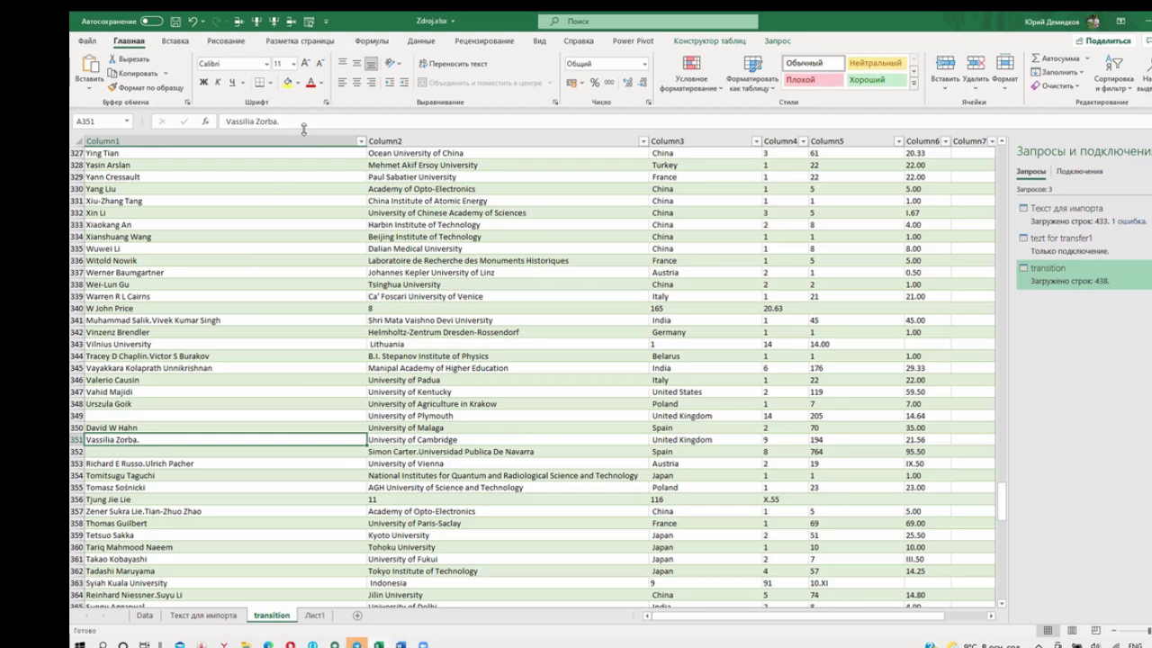
pyautogui.click(307, 121)
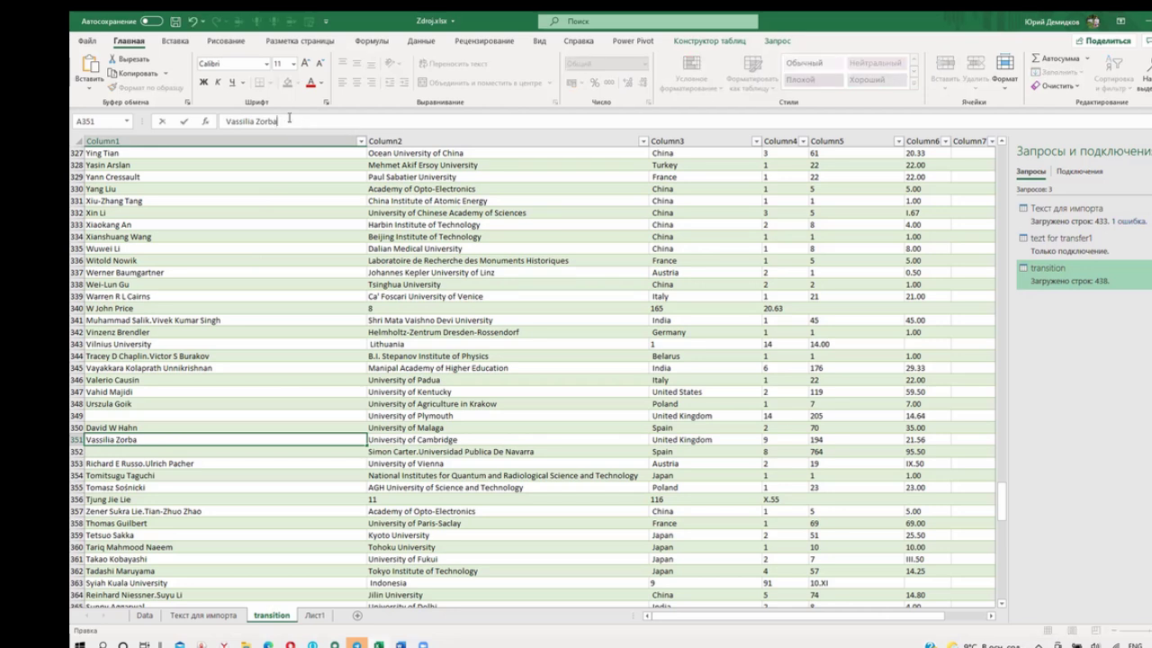
# - Split the author name from row 352's Navarra entry into Column1, dropping the trailing dot
pyautogui.click(443, 451)
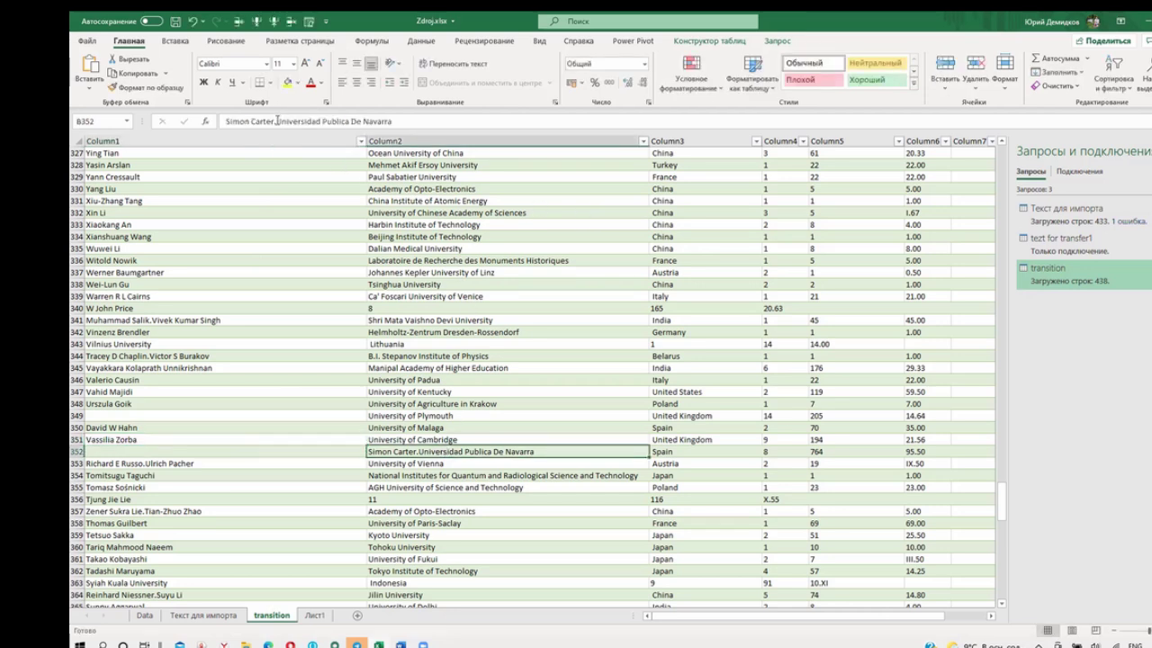
pyautogui.moveTo(276, 121); pyautogui.dragTo(226, 121)
pyautogui.hotkey('ctrl', 'x')
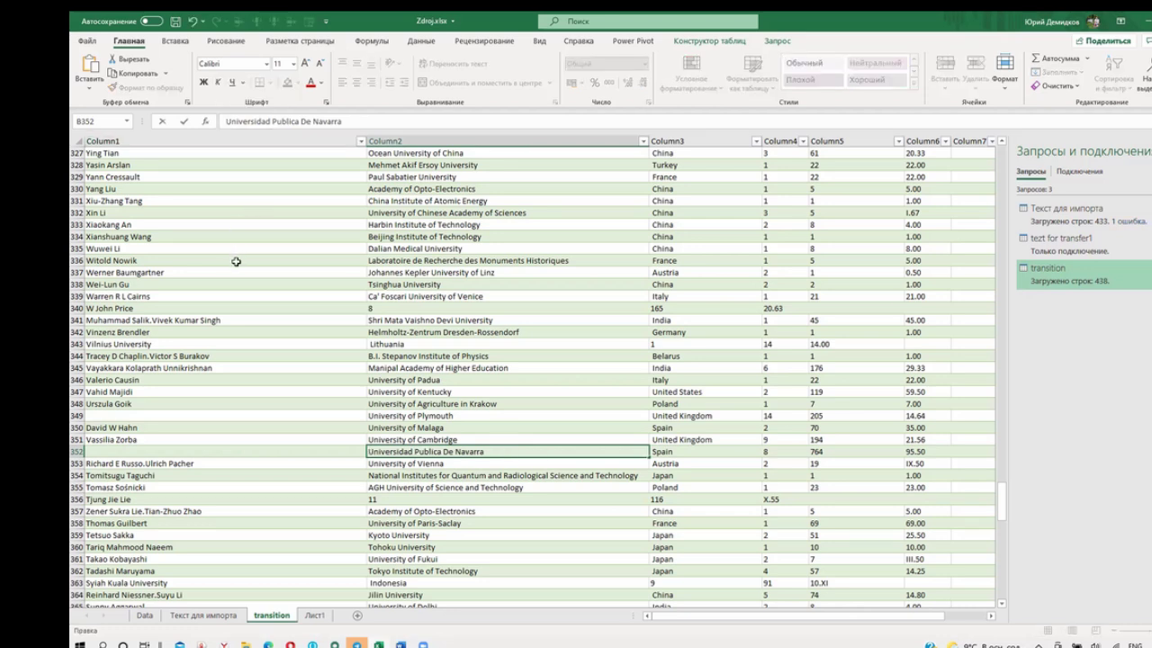
pyautogui.click(273, 452)
pyautogui.hotkey('ctrl', 'v')
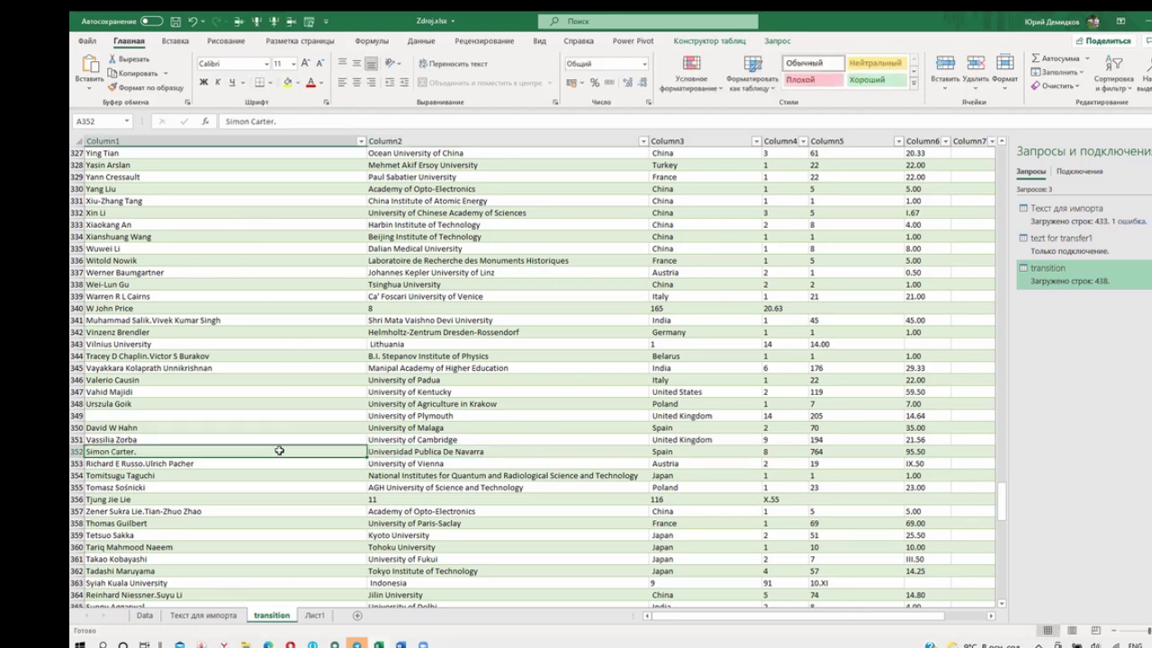
pyautogui.click(317, 121)
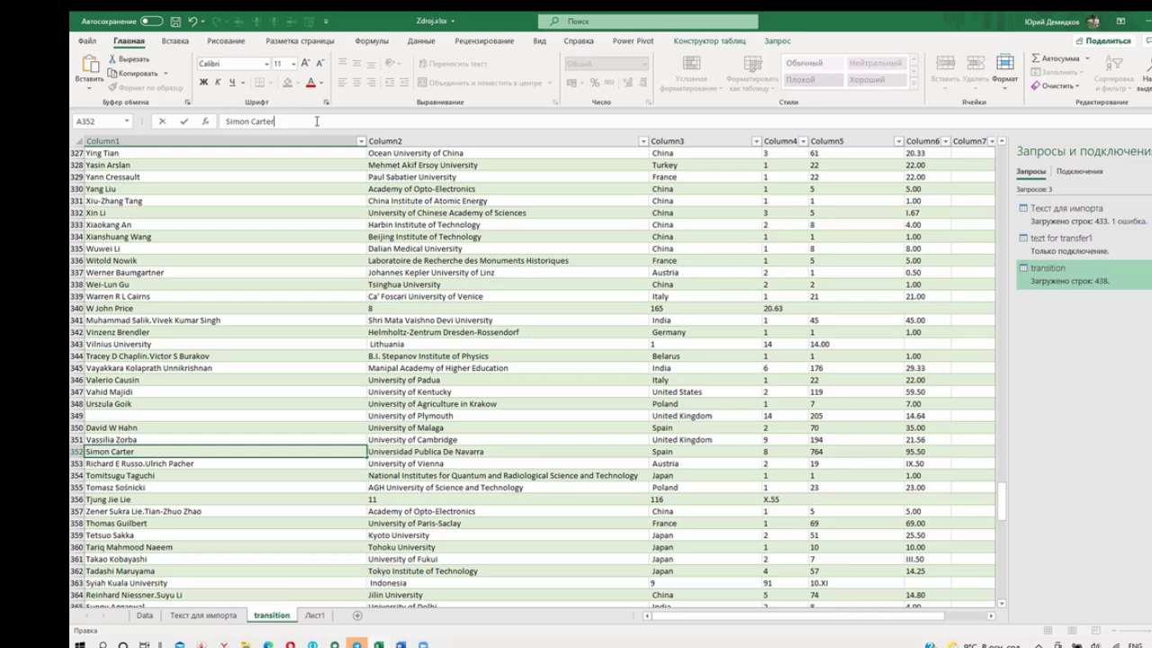
pyautogui.moveTo(396, 499); pyautogui.dragTo(689, 510)
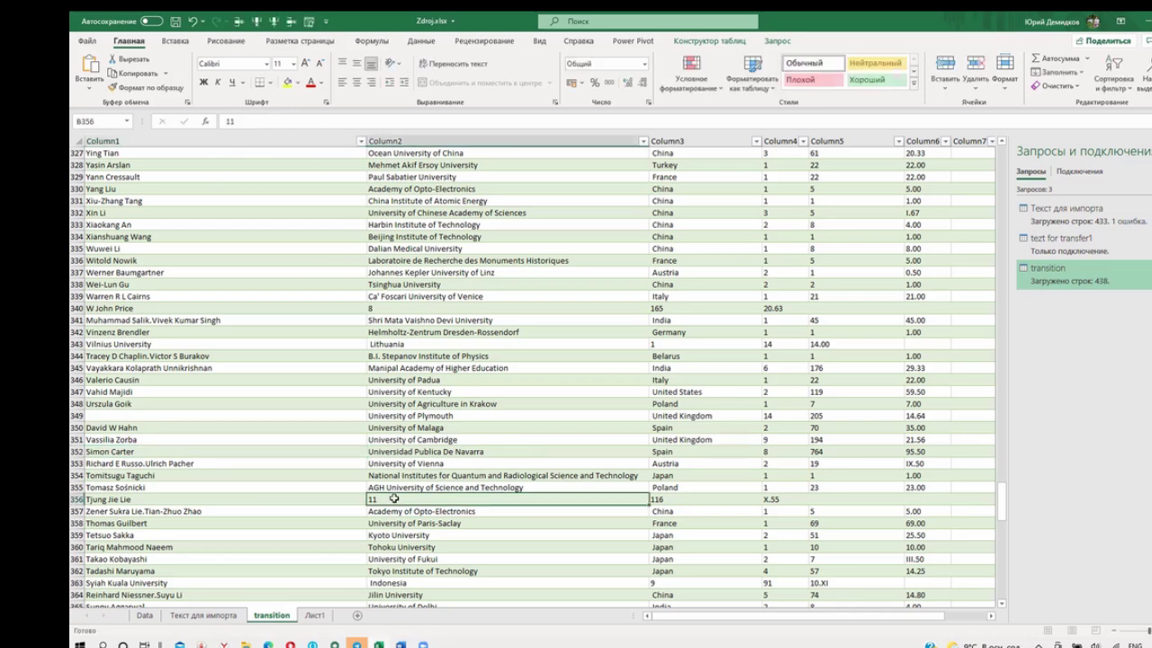
# - Move row 356's 11, 116 and X.55 into Column4–Column6, emptying Column2 and Column3
pyautogui.keyDown('shift'); pyautogui.click(765, 500); pyautogui.keyUp('shift')
pyautogui.moveTo(576, 505); pyautogui.dragTo(792, 502)
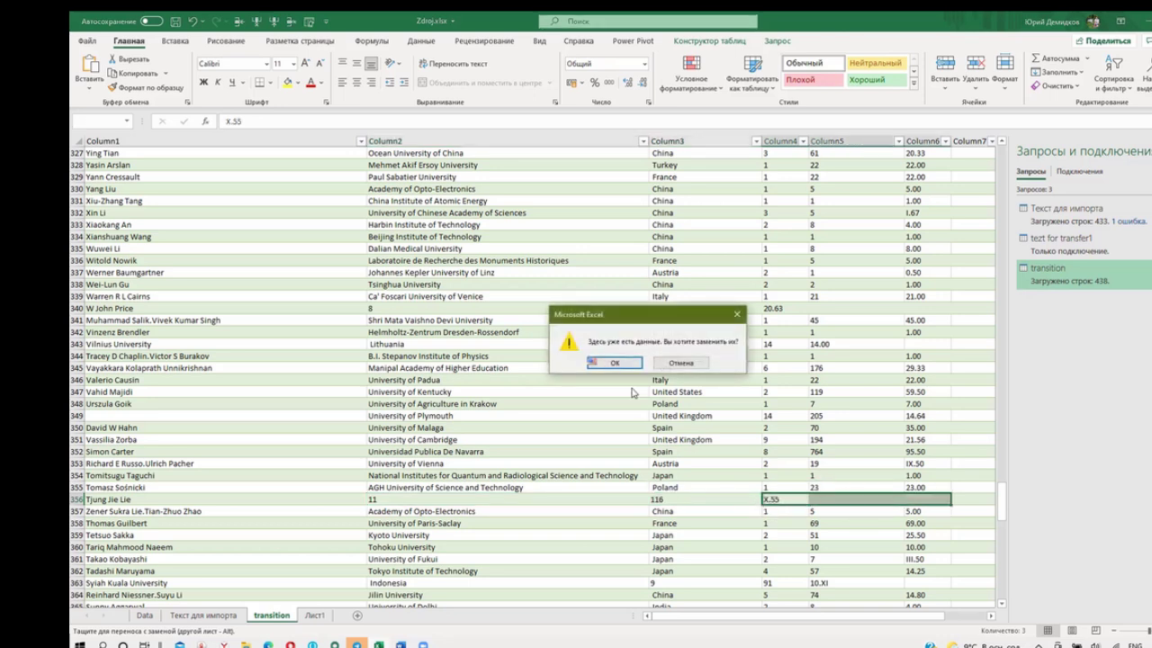
pyautogui.click(605, 360)
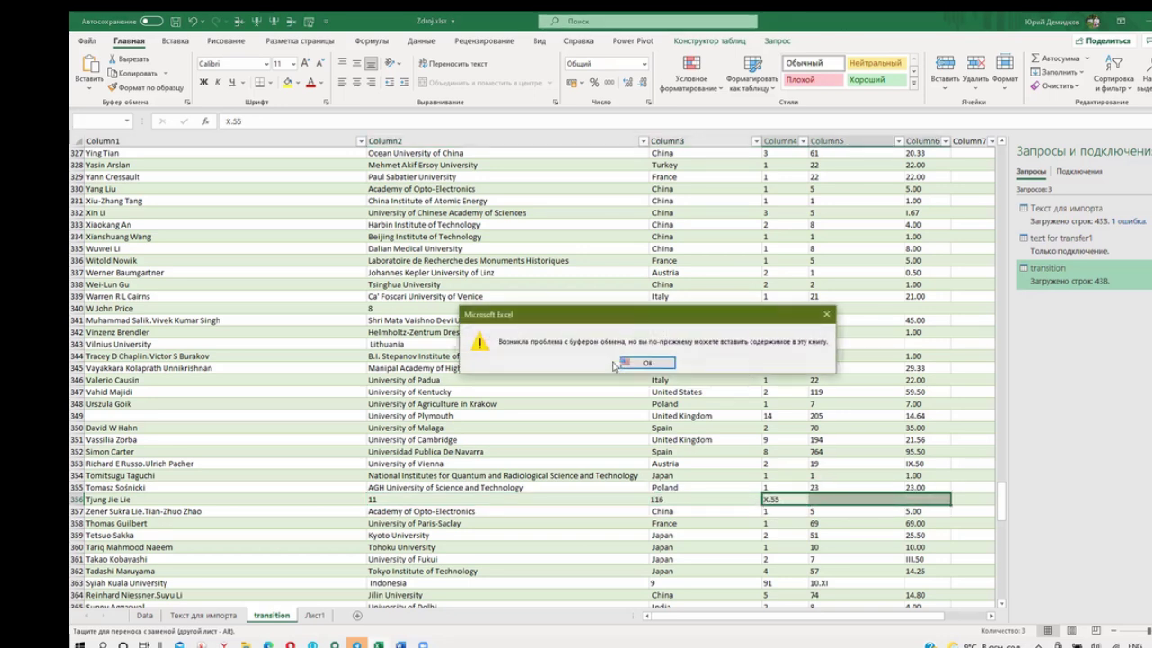
pyautogui.click(630, 363)
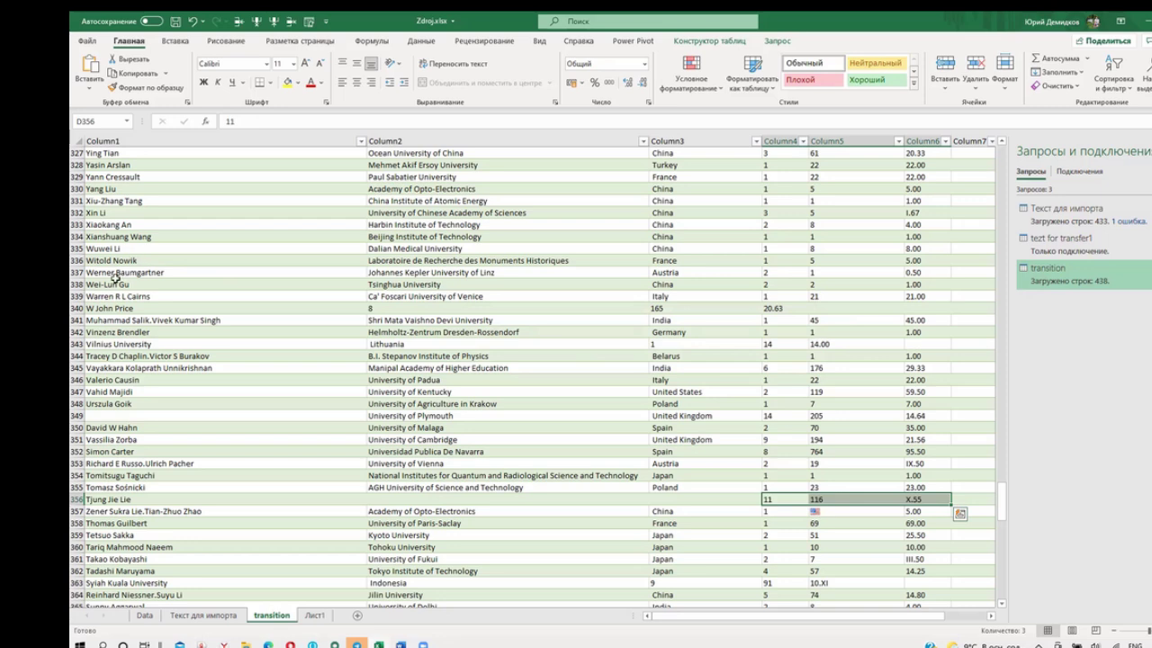
pyautogui.click(138, 356)
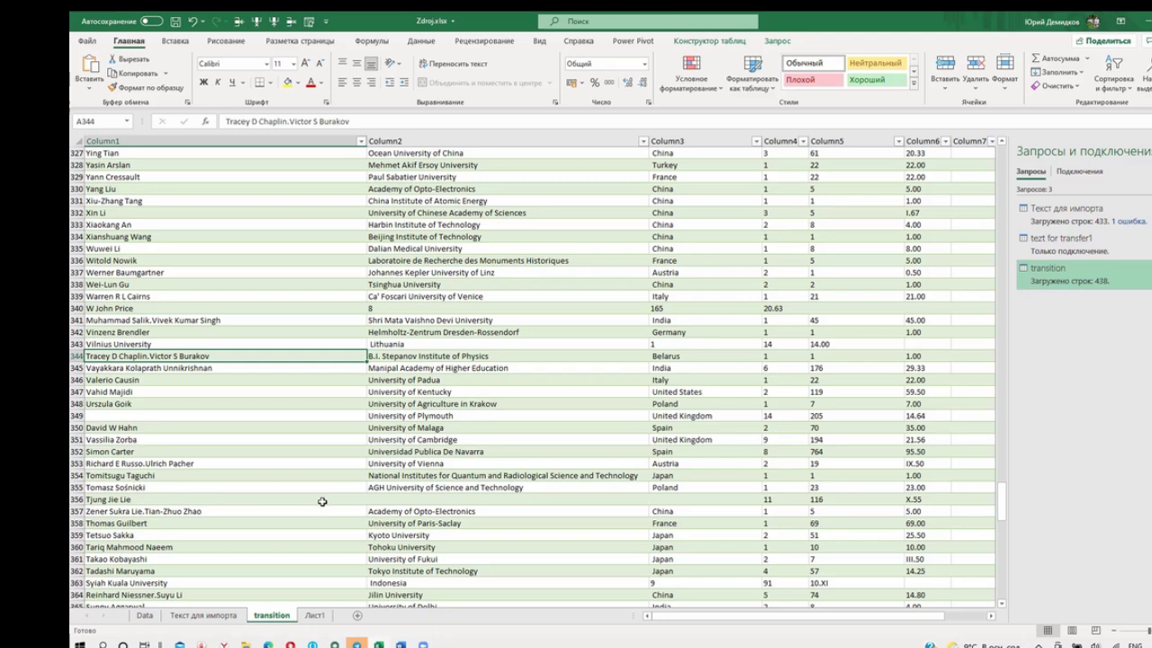
# - Move the stray 'Matériaux et Energie Solaire' fragment from C370 onto the end of row 370's affiliation
pyautogui.scroll(-3, 322, 502)
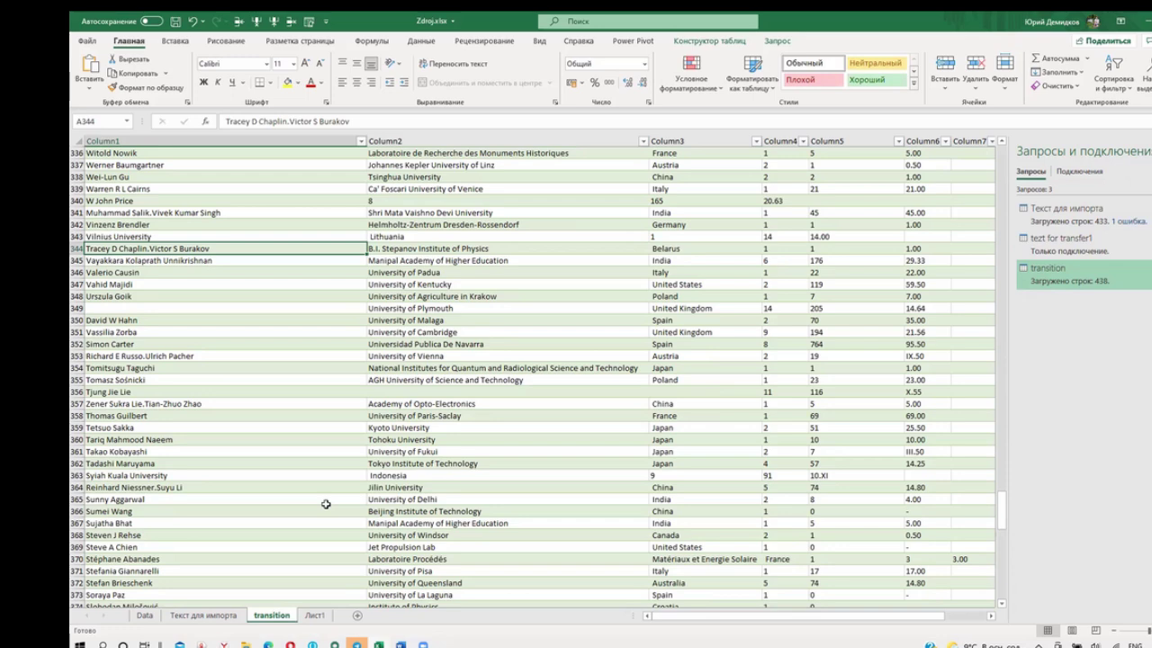
pyautogui.scroll(-1, 326, 504)
pyautogui.scroll(-2, 325, 504)
pyautogui.scroll(-4, 326, 504)
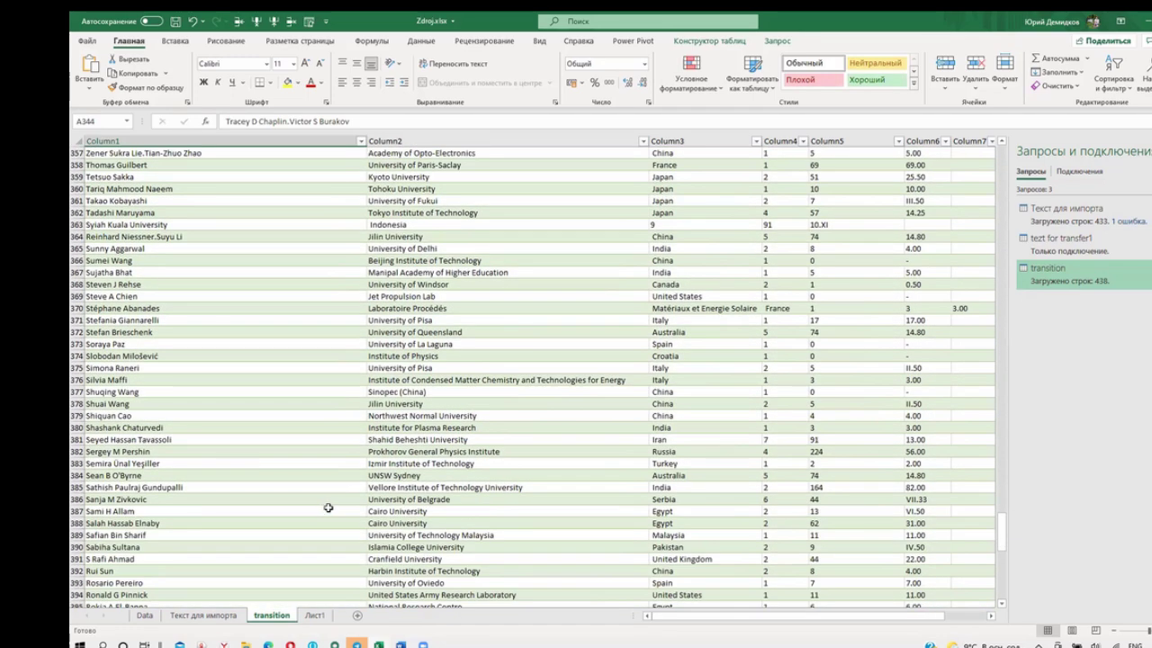
pyautogui.click(474, 308)
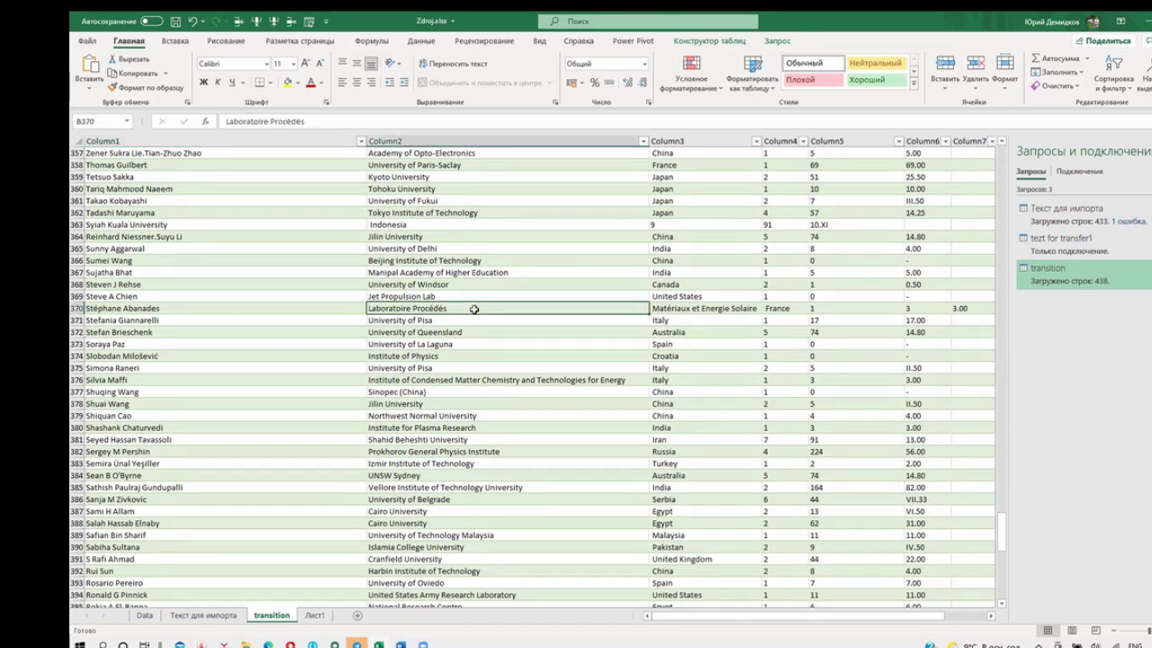
pyautogui.click(691, 307)
pyautogui.moveTo(353, 121); pyautogui.dragTo(223, 122)
pyautogui.hotkey('ctrl', 'c')
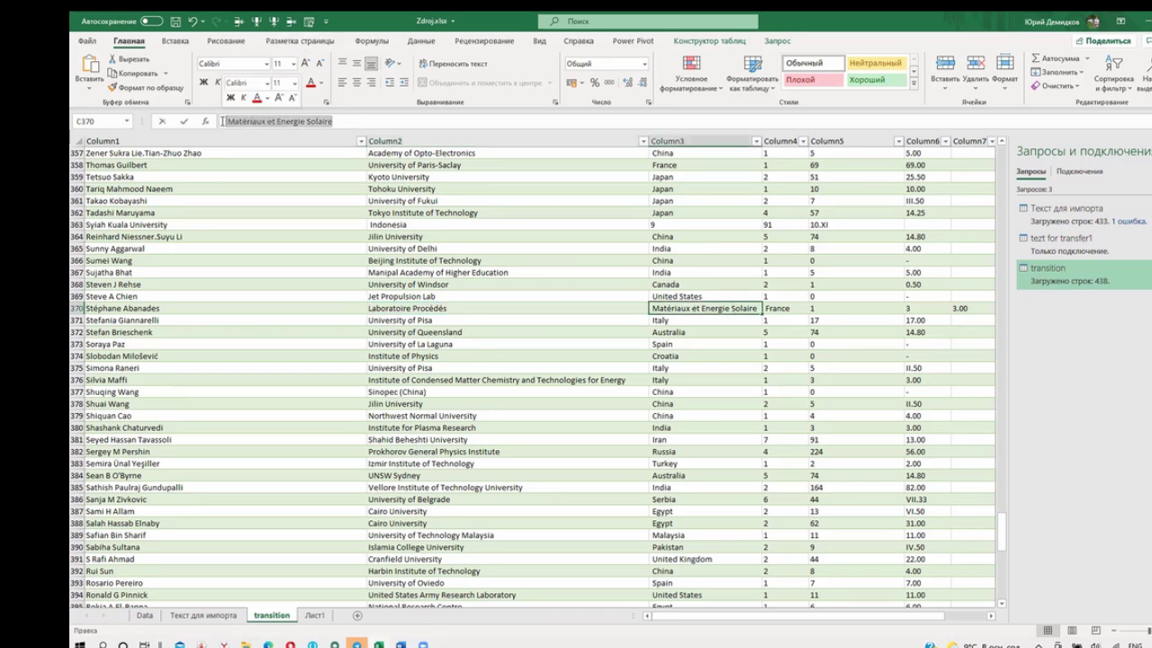
pyautogui.press('BackSpace')
pyautogui.click(441, 308)
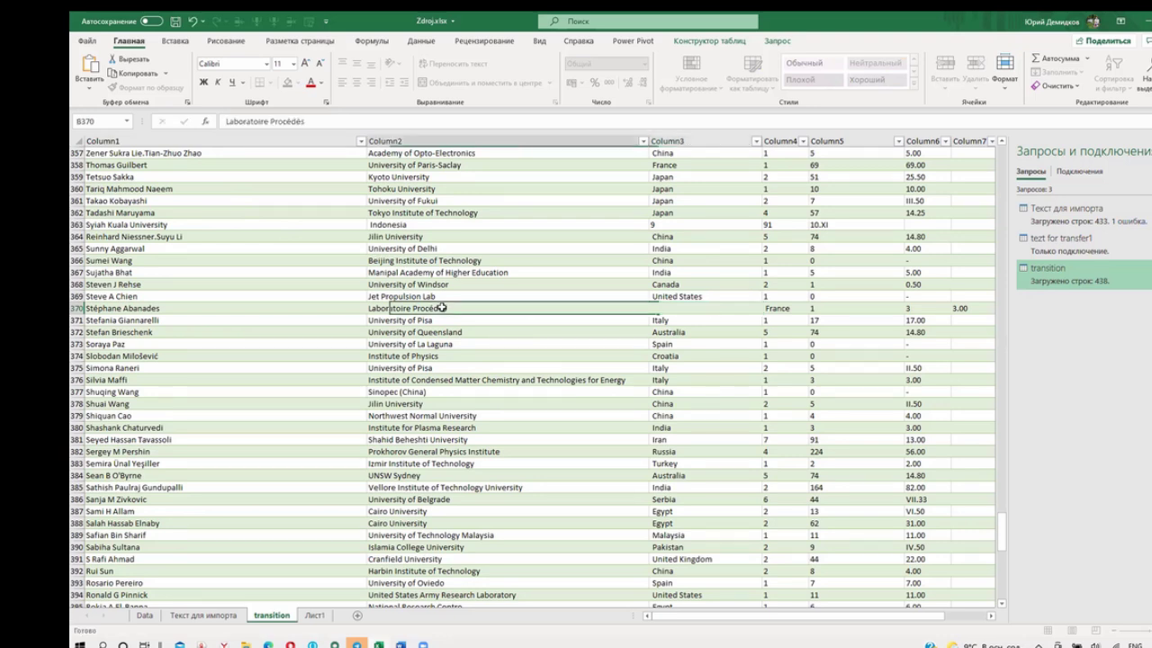
pyautogui.click(317, 121)
pyautogui.hotkey('ctrl', 'v')
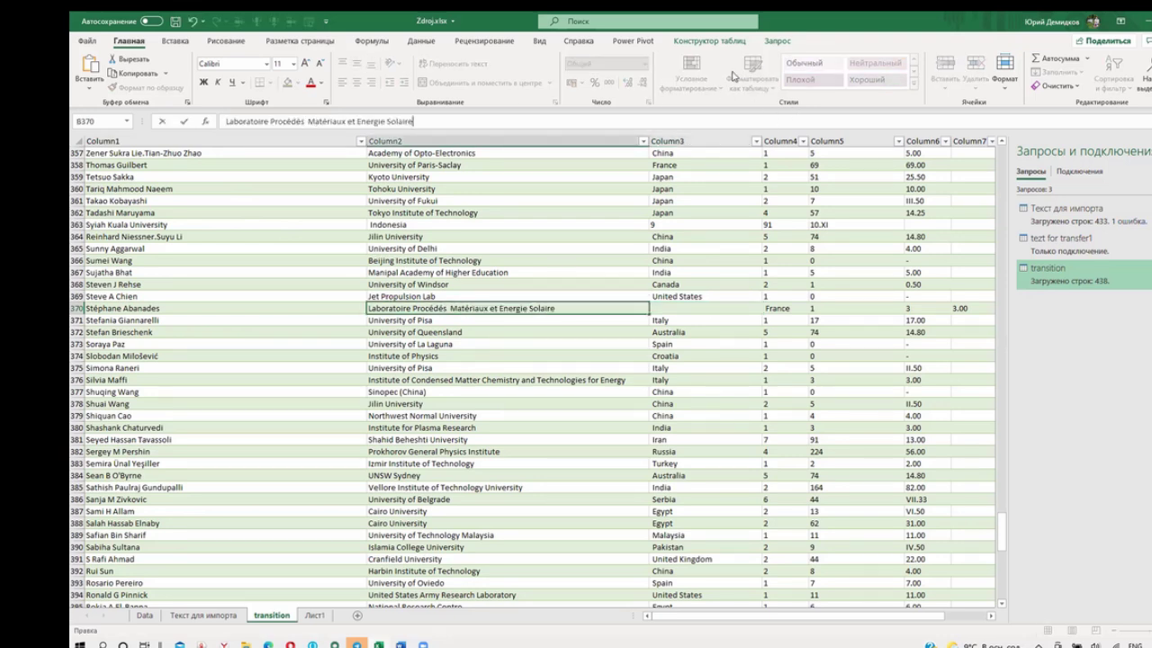
# - Shift row 370's country and numbers one column left, confirming the replacement
pyautogui.moveTo(776, 308); pyautogui.dragTo(960, 307)
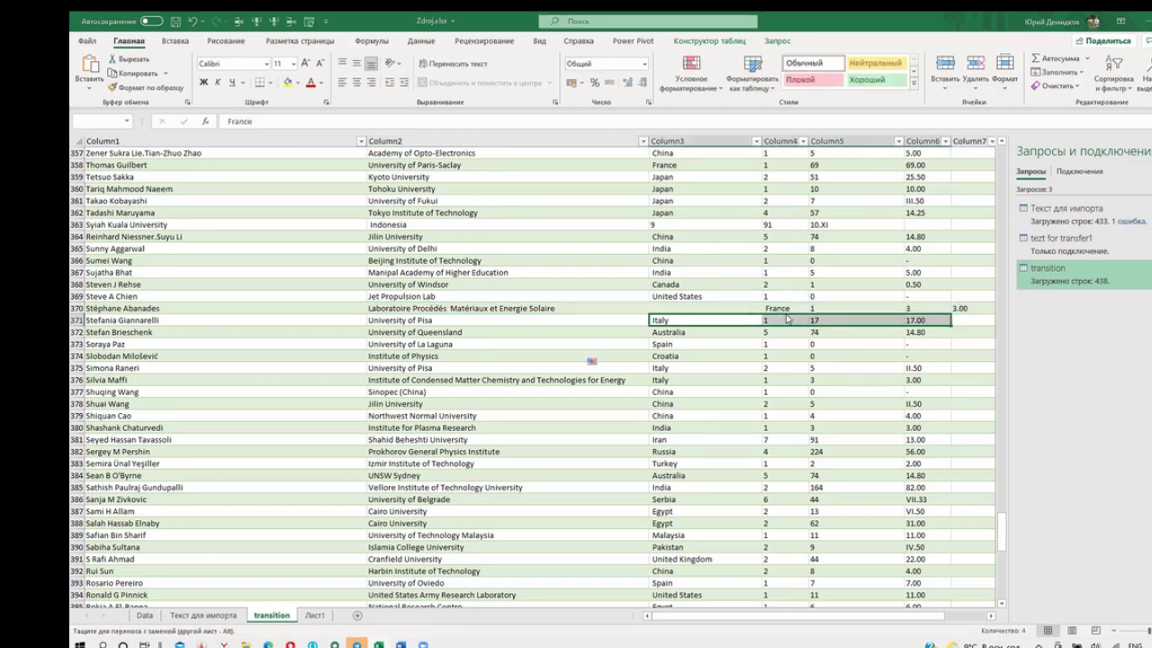
pyautogui.moveTo(960, 307); pyautogui.dragTo(913, 319)
pyautogui.click(682, 363)
pyautogui.moveTo(783, 315); pyautogui.dragTo(736, 319)
pyautogui.click(619, 366)
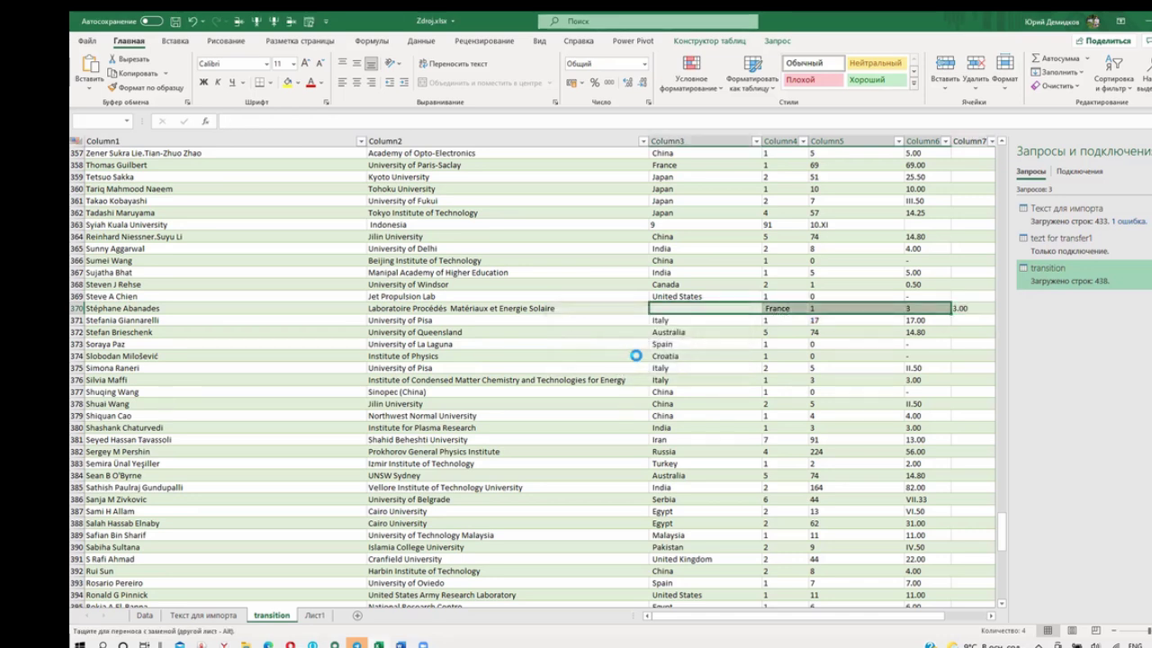
pyautogui.click(648, 369)
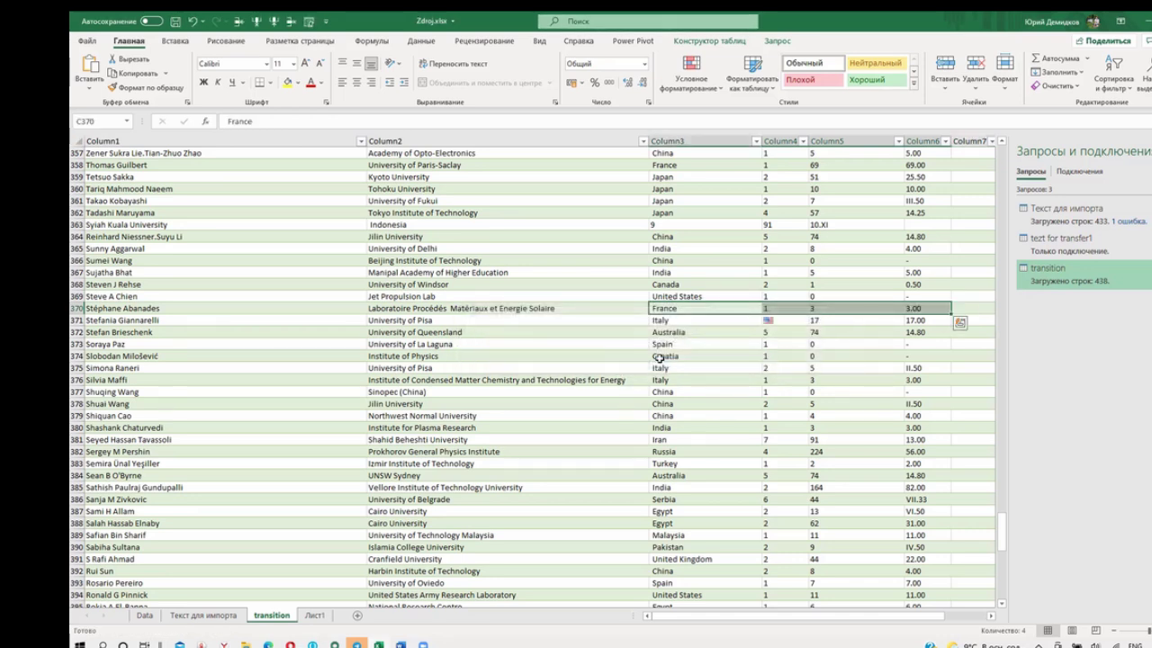
# - Move row 397's misplaced numbers two columns right, overwriting the target cells
pyautogui.scroll(-1, 659, 358)
pyautogui.scroll(-2, 659, 357)
pyautogui.scroll(-3, 659, 360)
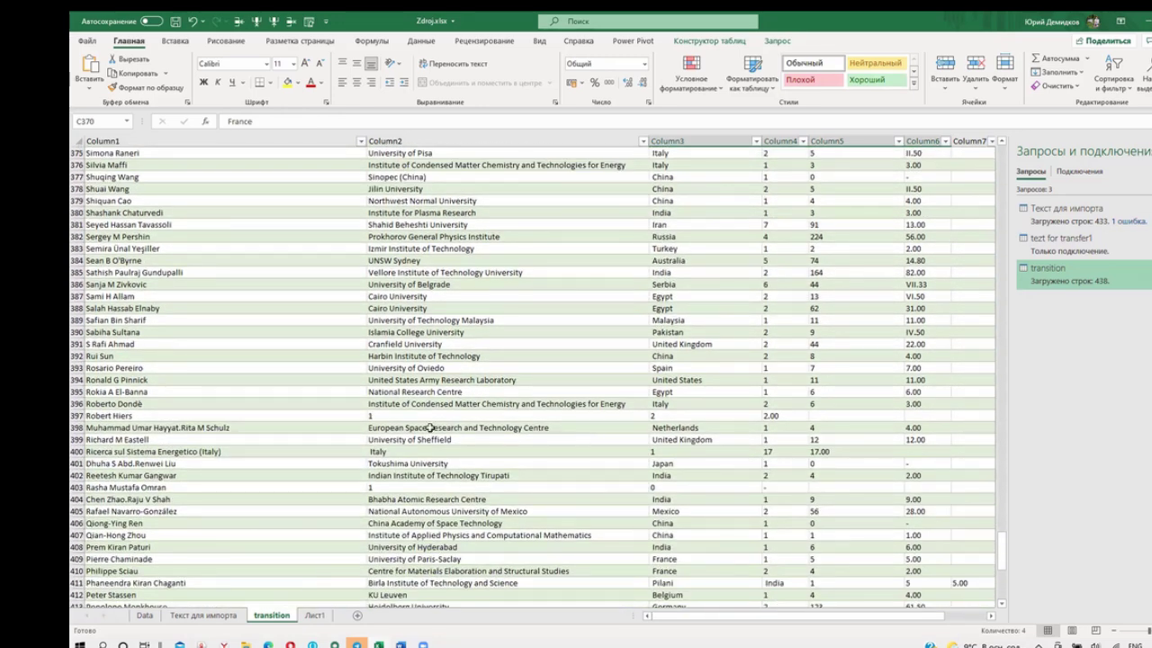
pyautogui.moveTo(428, 416); pyautogui.dragTo(792, 416)
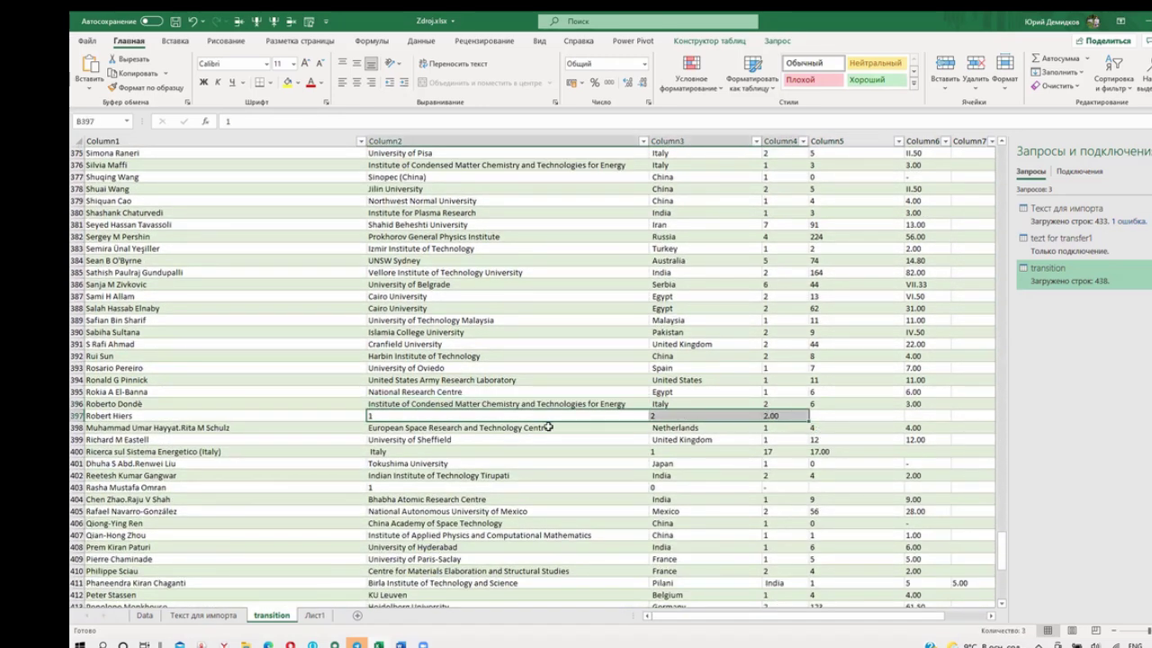
pyautogui.moveTo(544, 421); pyautogui.dragTo(774, 423)
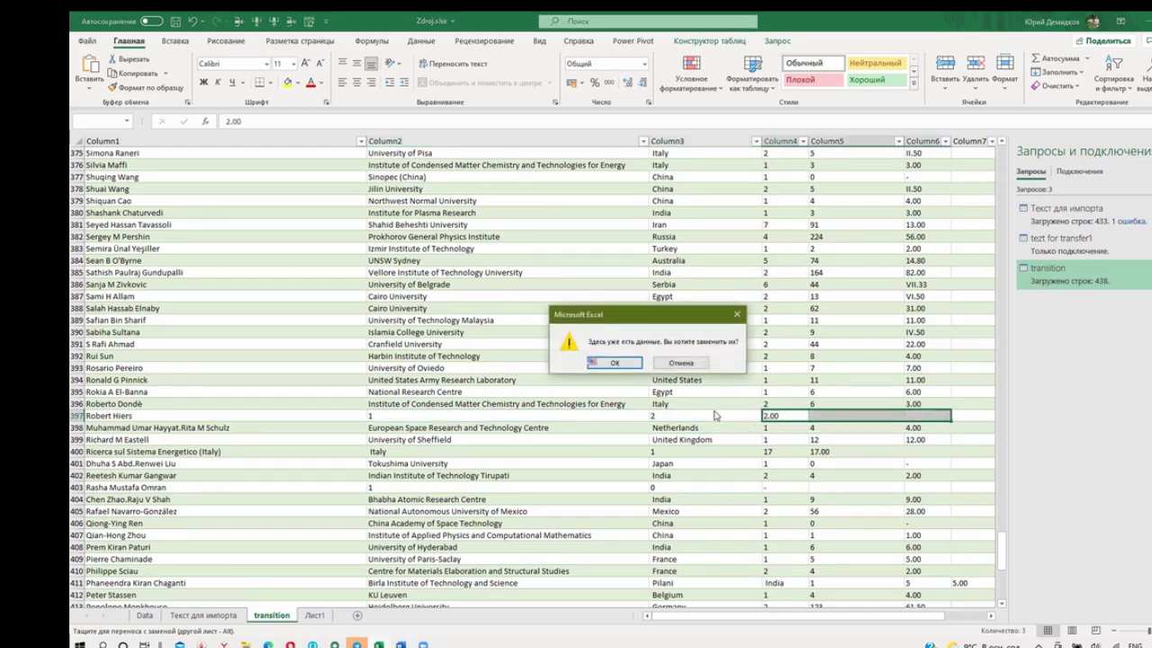
pyautogui.click(609, 363)
# - Shift row 400's values one column right so Italy sits under Column3
pyautogui.scroll(-3, 624, 290)
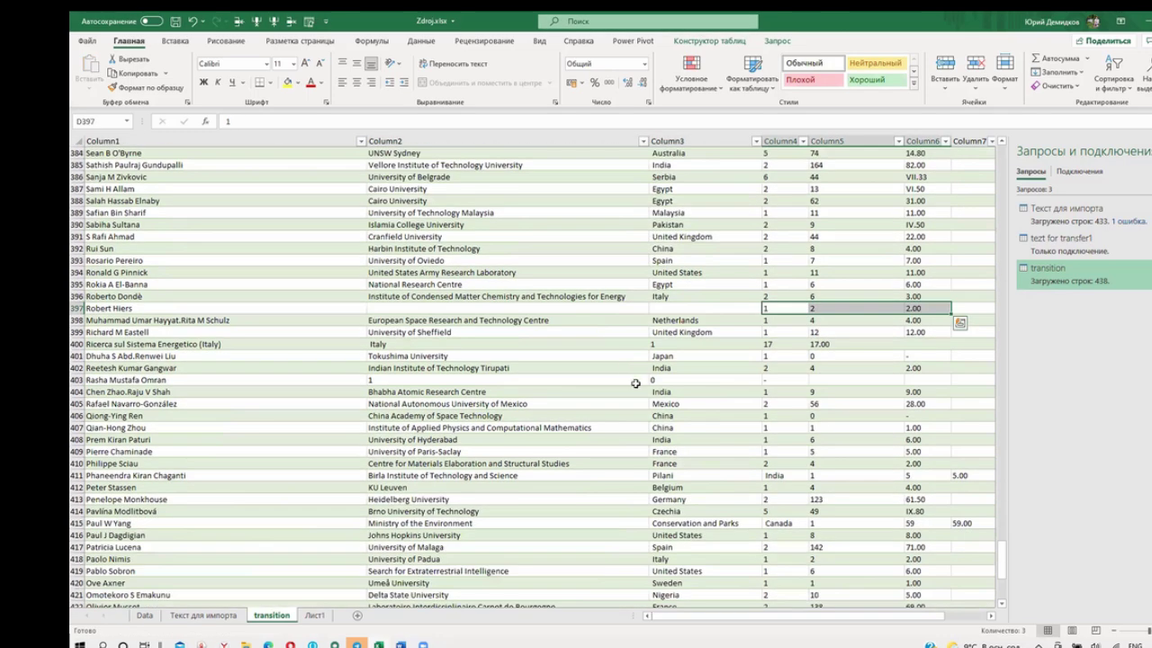
pyautogui.click(691, 476)
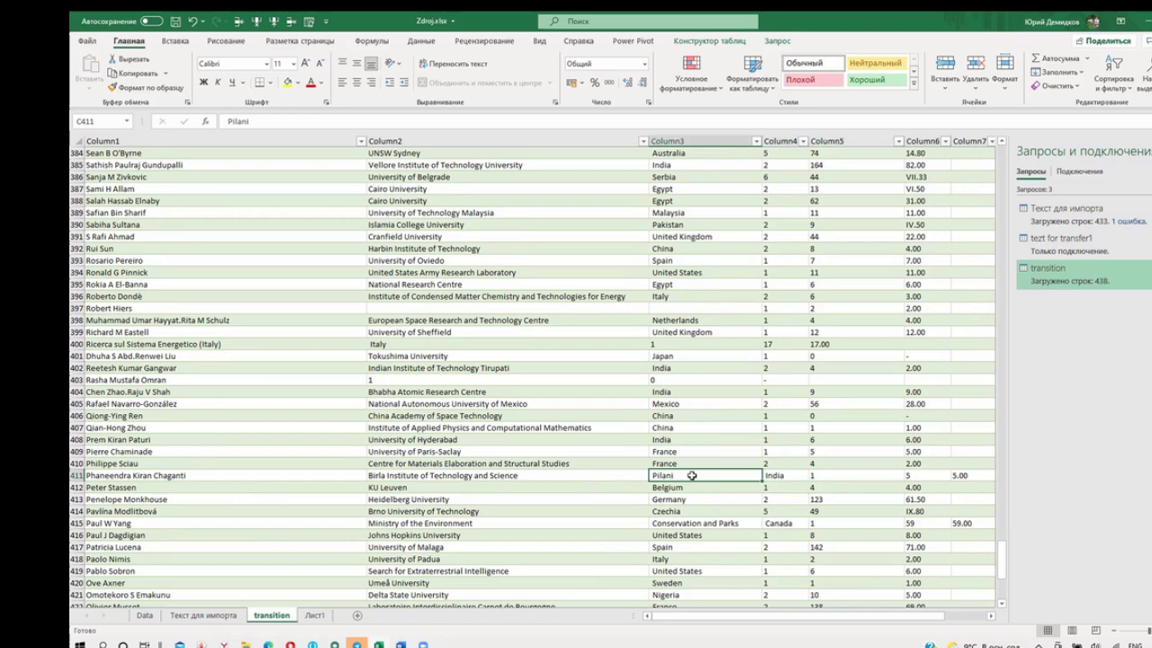
pyautogui.scroll(-3, 691, 475)
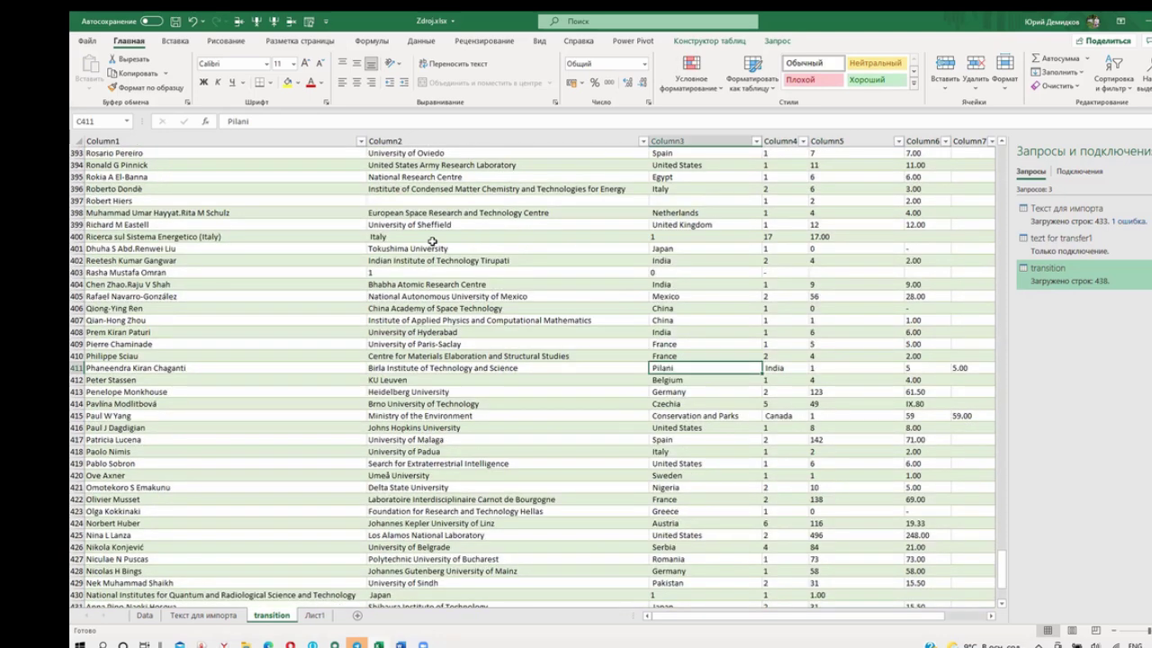
pyautogui.moveTo(429, 237); pyautogui.dragTo(855, 237)
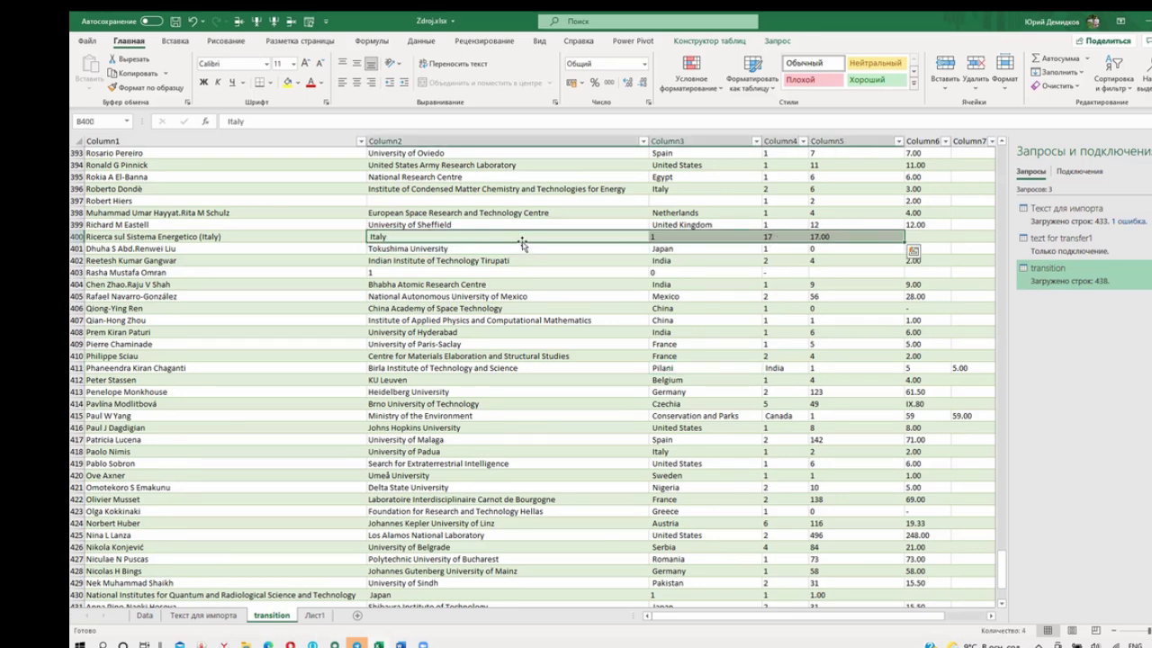
pyautogui.moveTo(522, 241); pyautogui.dragTo(729, 241)
pyautogui.click(617, 364)
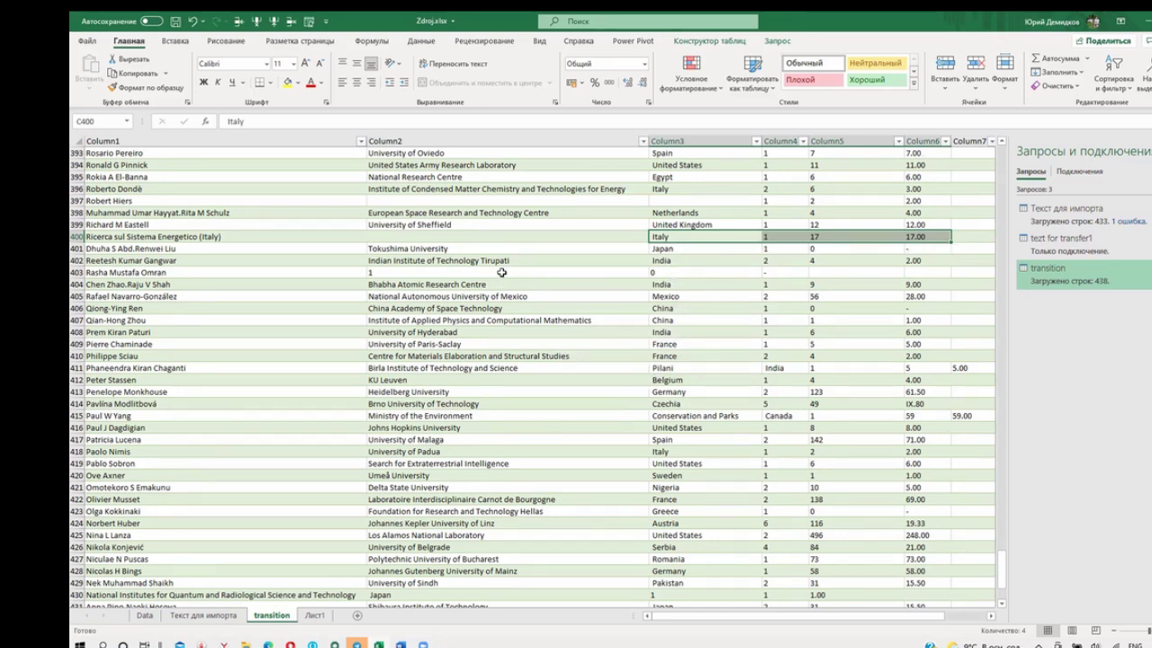
pyautogui.moveTo(503, 273); pyautogui.dragTo(774, 272)
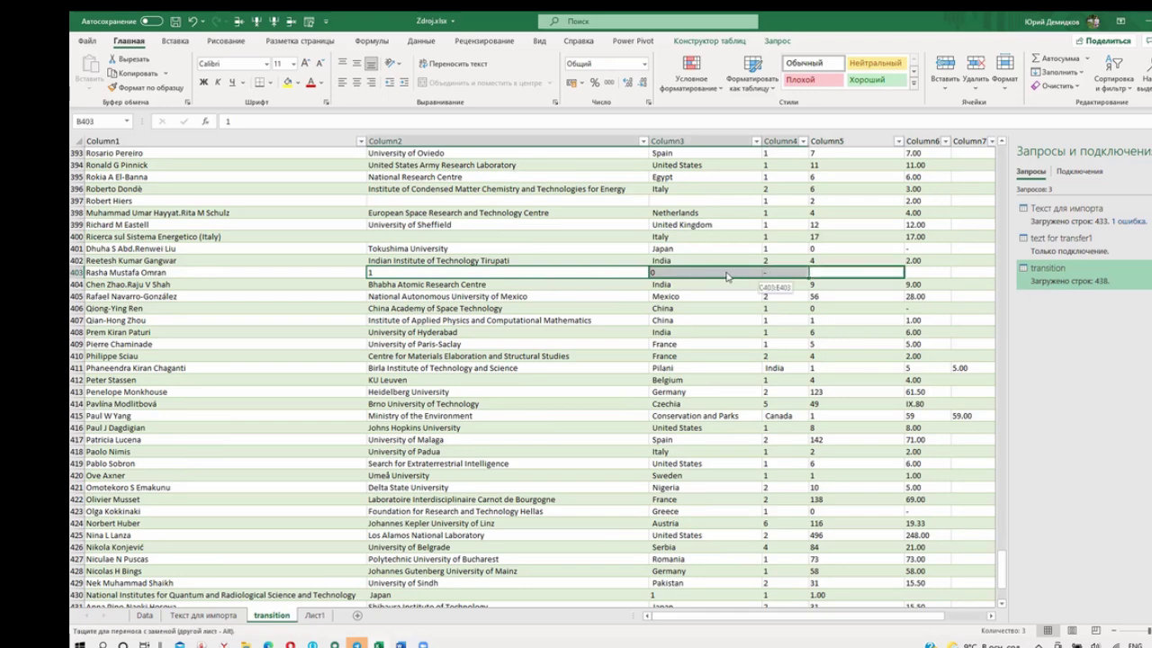
# - Move row 403's misplaced numbers two columns right, confirming the overwrite
pyautogui.moveTo(774, 272); pyautogui.dragTo(917, 272)
pyautogui.click(627, 363)
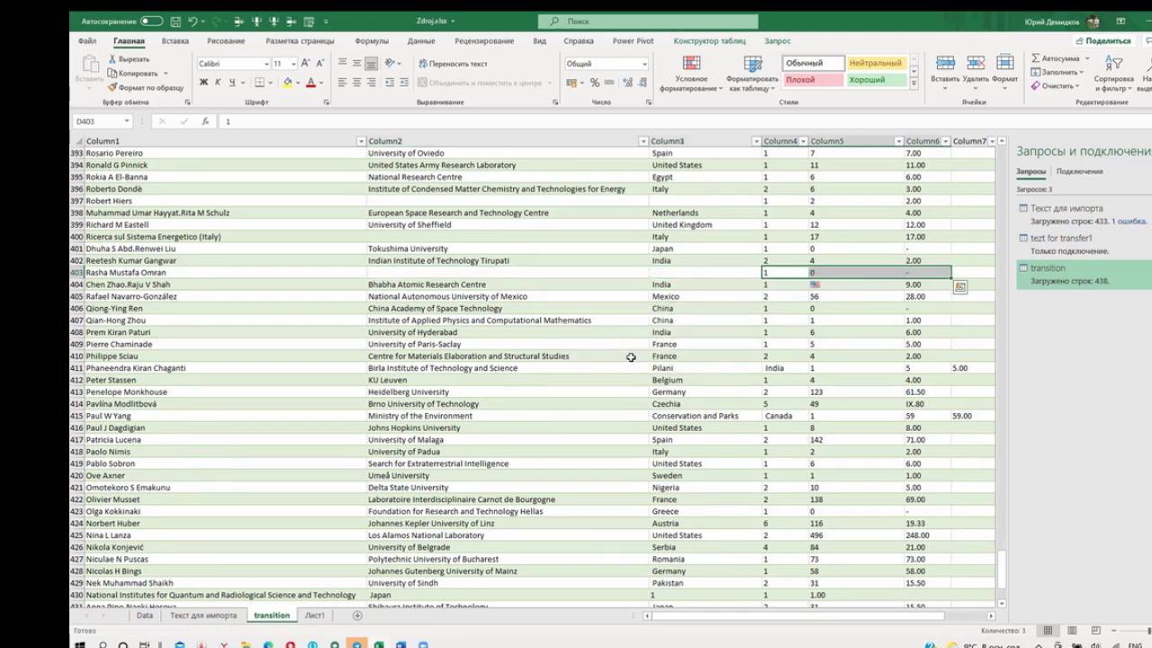
pyautogui.scroll(-2, 630, 356)
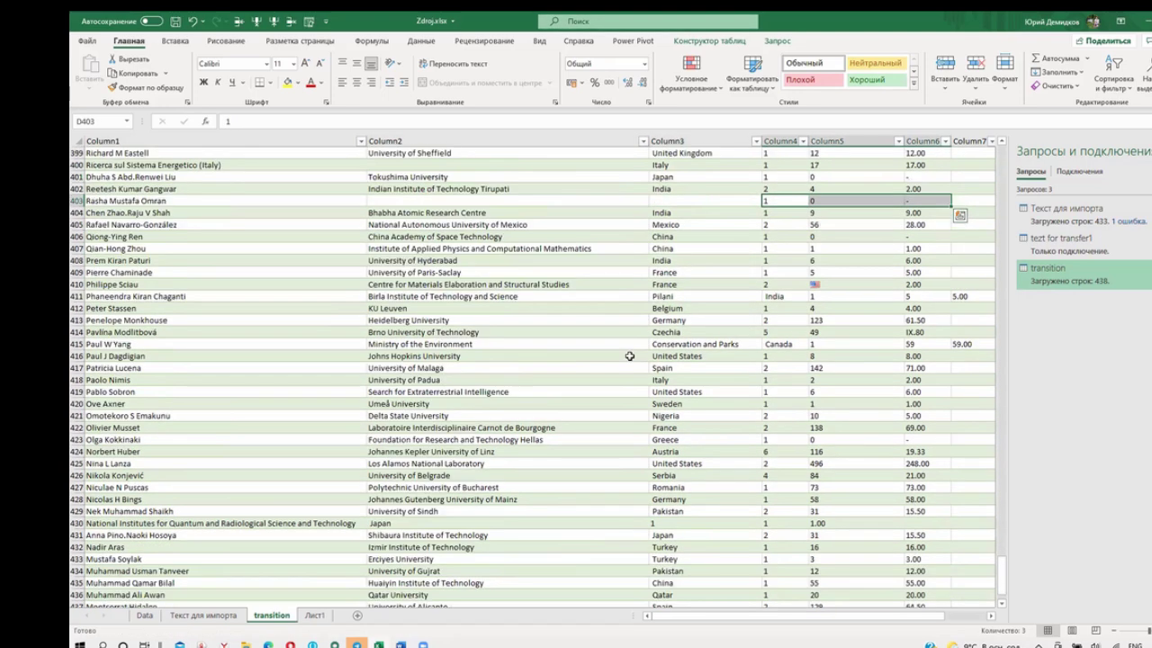
# - Append 'Pilani' to row 411's affiliation and shift its country and numbers one column left
pyautogui.click(697, 297)
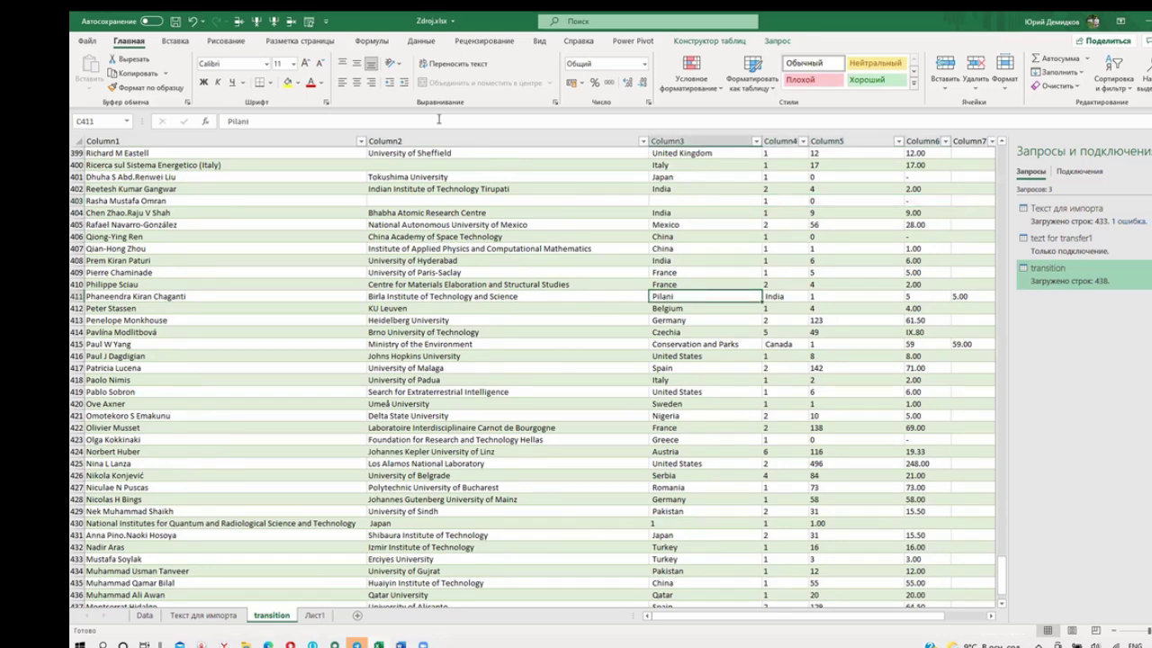
pyautogui.press('Delete')
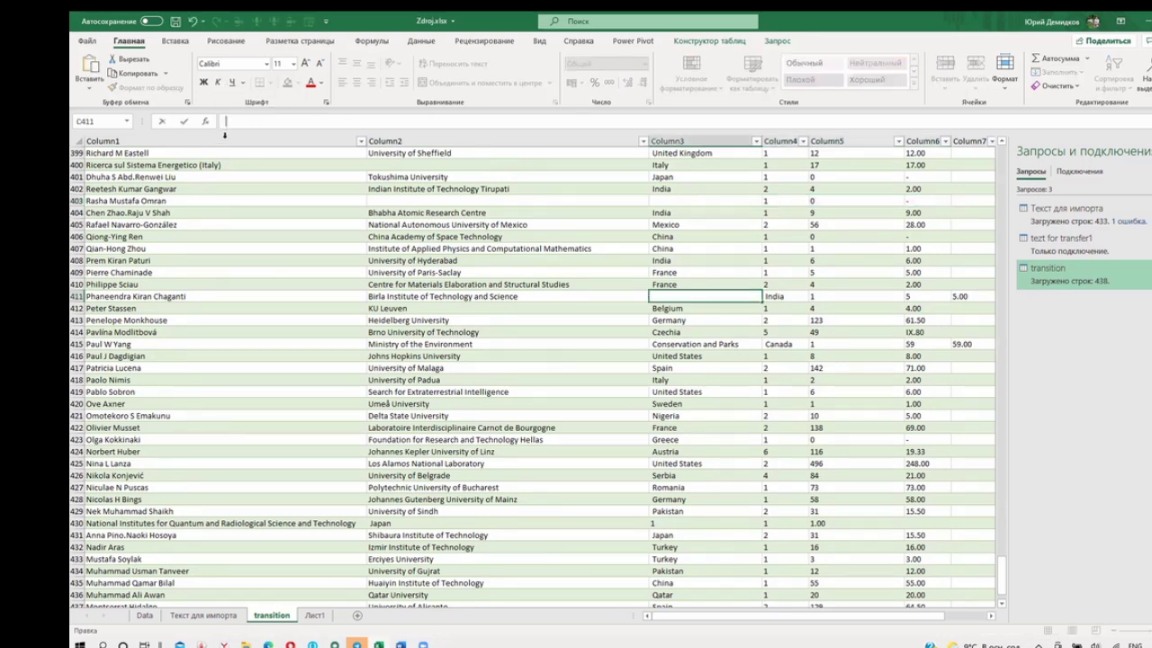
pyautogui.click(540, 296)
pyautogui.click(404, 121)
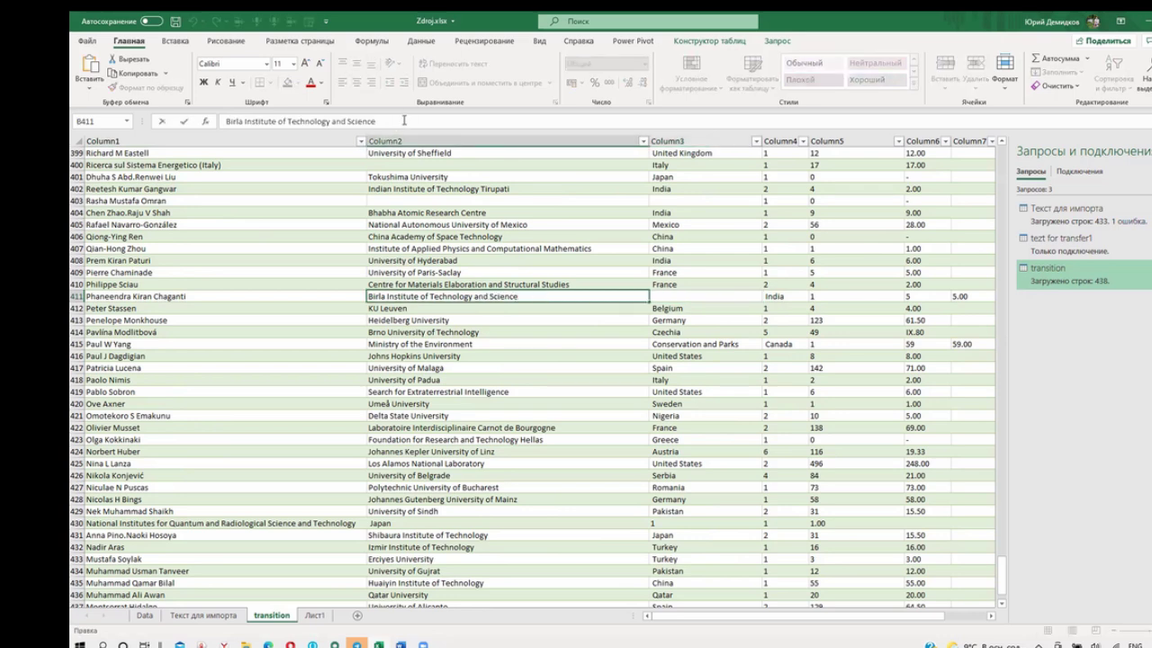
pyautogui.hotkey('ctrl', 'v')
pyautogui.moveTo(783, 297); pyautogui.dragTo(938, 302)
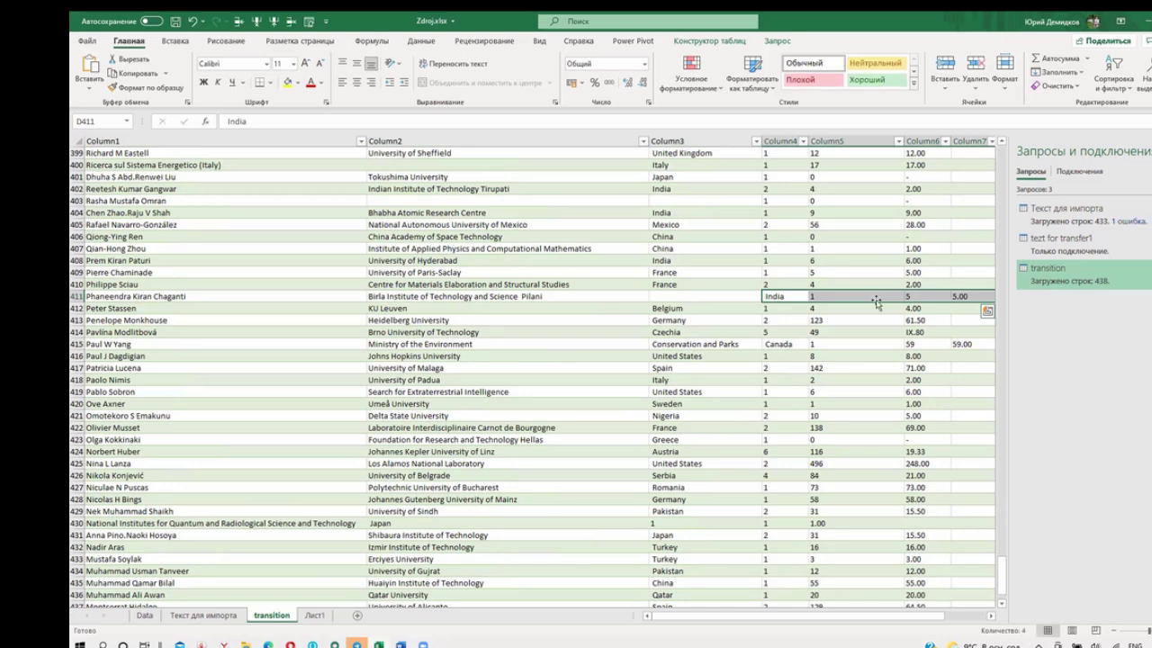
pyautogui.moveTo(938, 302); pyautogui.dragTo(825, 302)
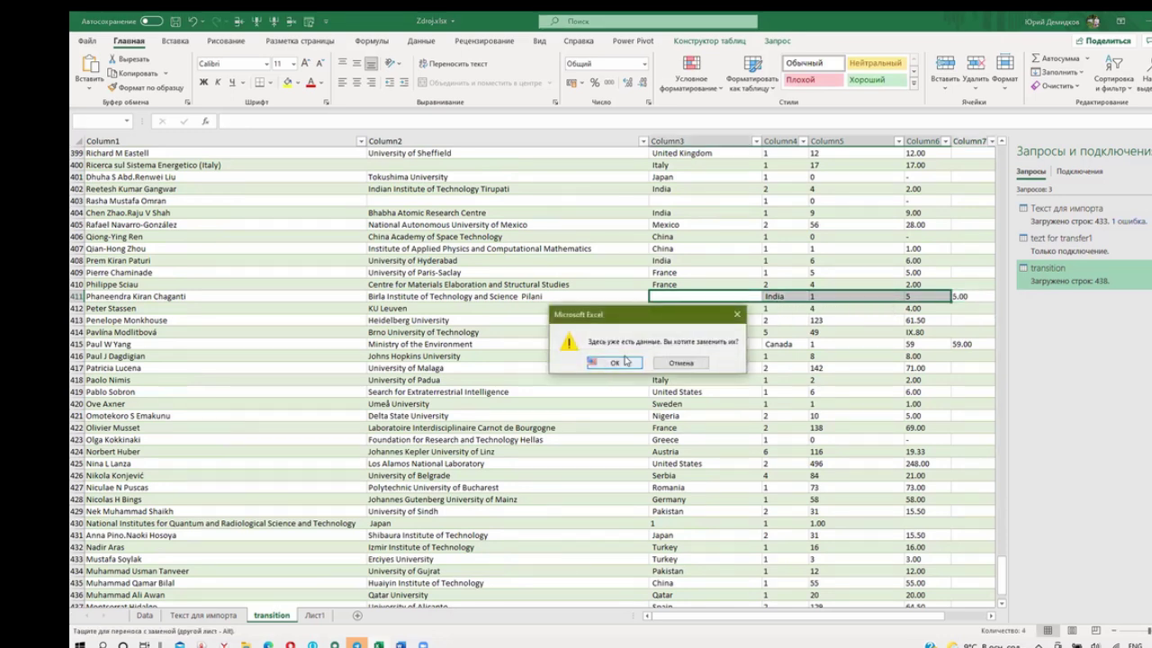
pyautogui.click(614, 363)
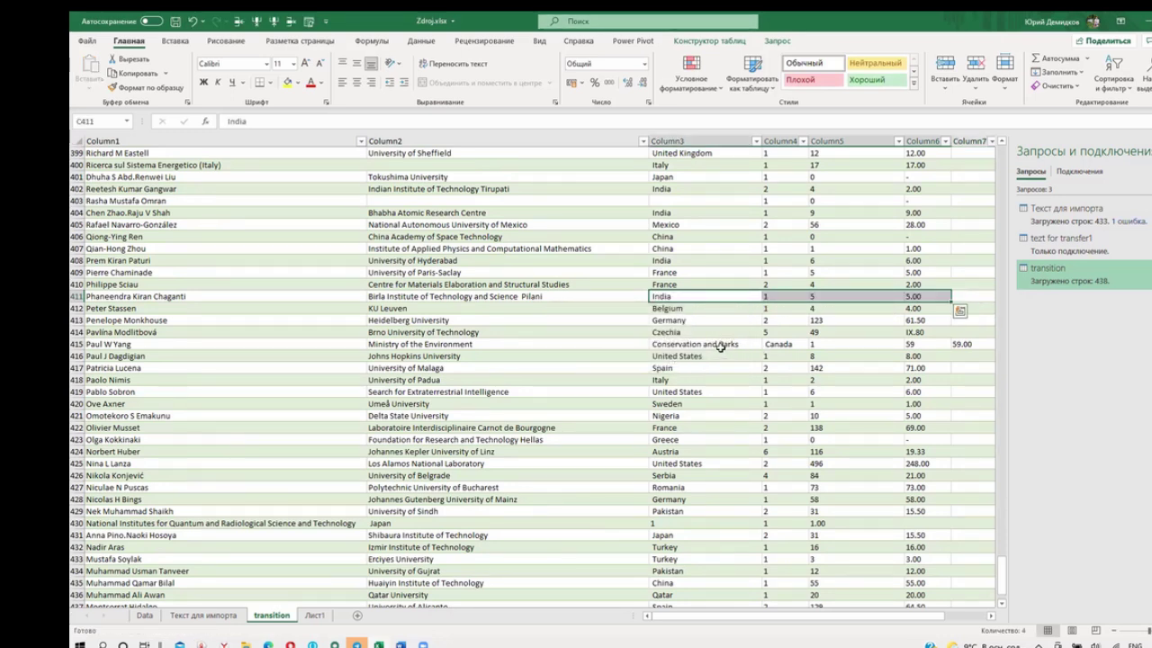
# - Append 'Conservation and Parks' to B415 and move row 415's Canada data one column left
pyautogui.click(725, 344)
pyautogui.moveTo(321, 122); pyautogui.dragTo(227, 121)
pyautogui.hotkey('ctrl', 'c')
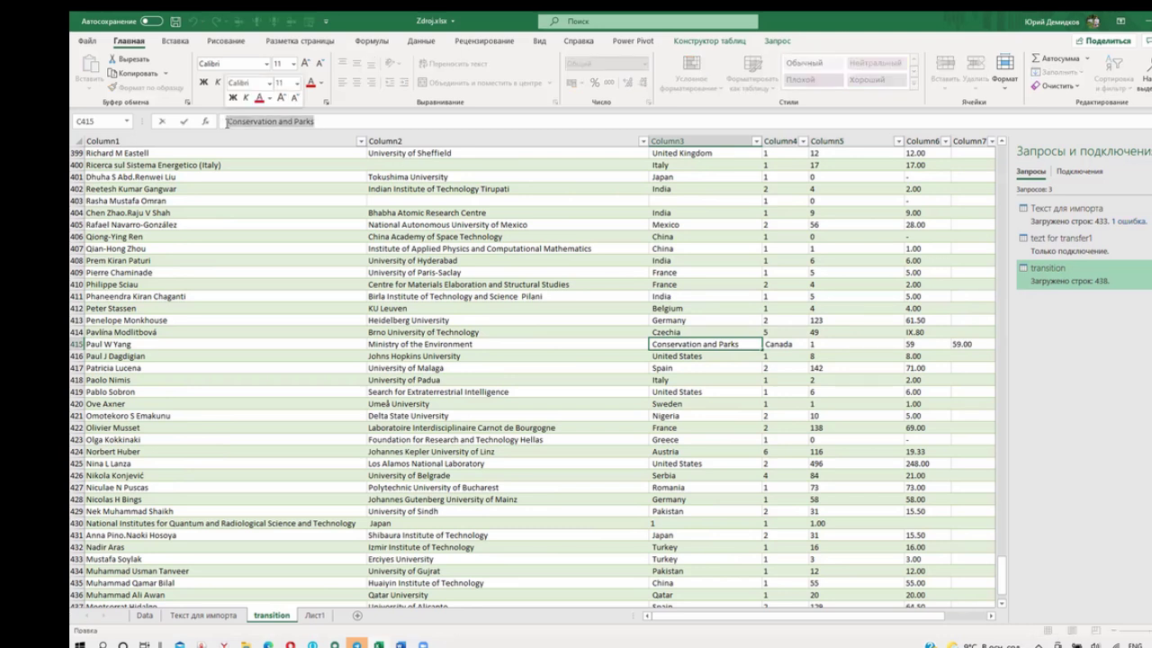
pyautogui.press('BackSpace')
pyautogui.click(491, 344)
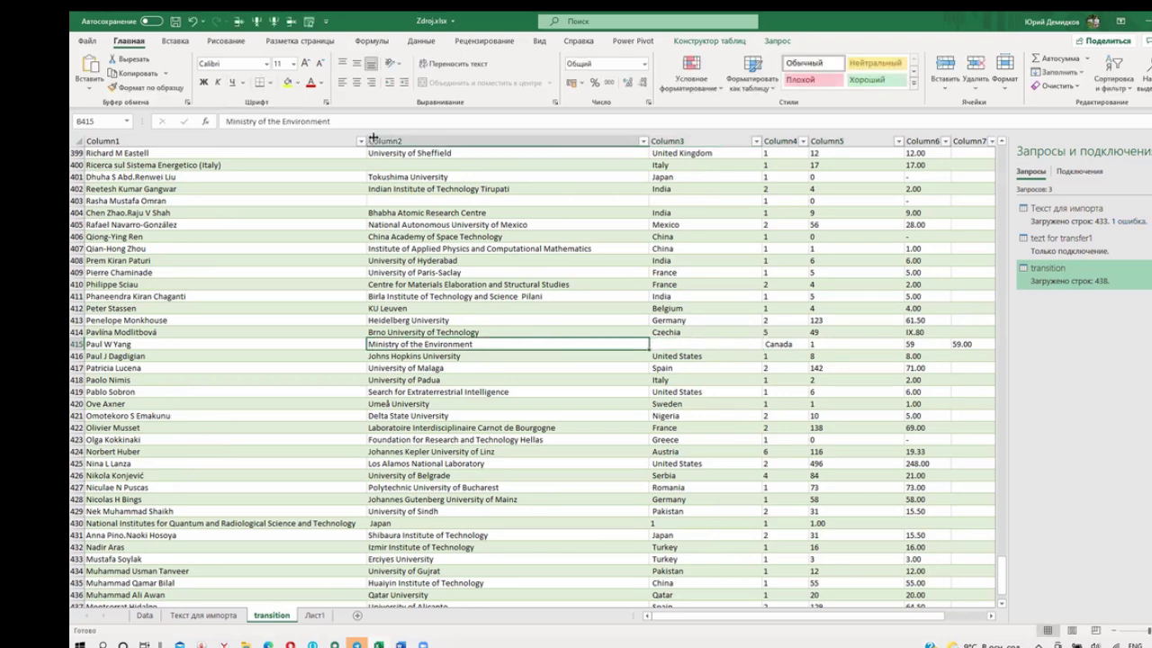
pyautogui.hotkey('ctrl', 'v')
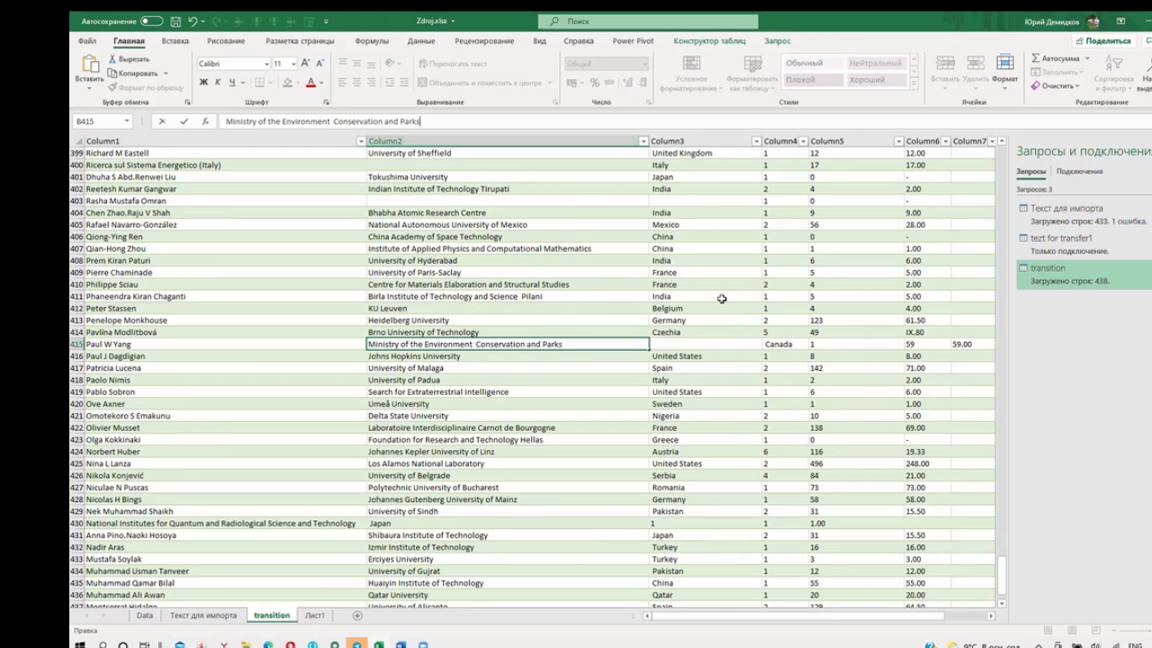
pyautogui.moveTo(785, 345)
pyautogui.mouseDown()
pyautogui.moveTo(965, 343)
pyautogui.moveTo(781, 349)
pyautogui.mouseUp()
pyautogui.click(613, 362)
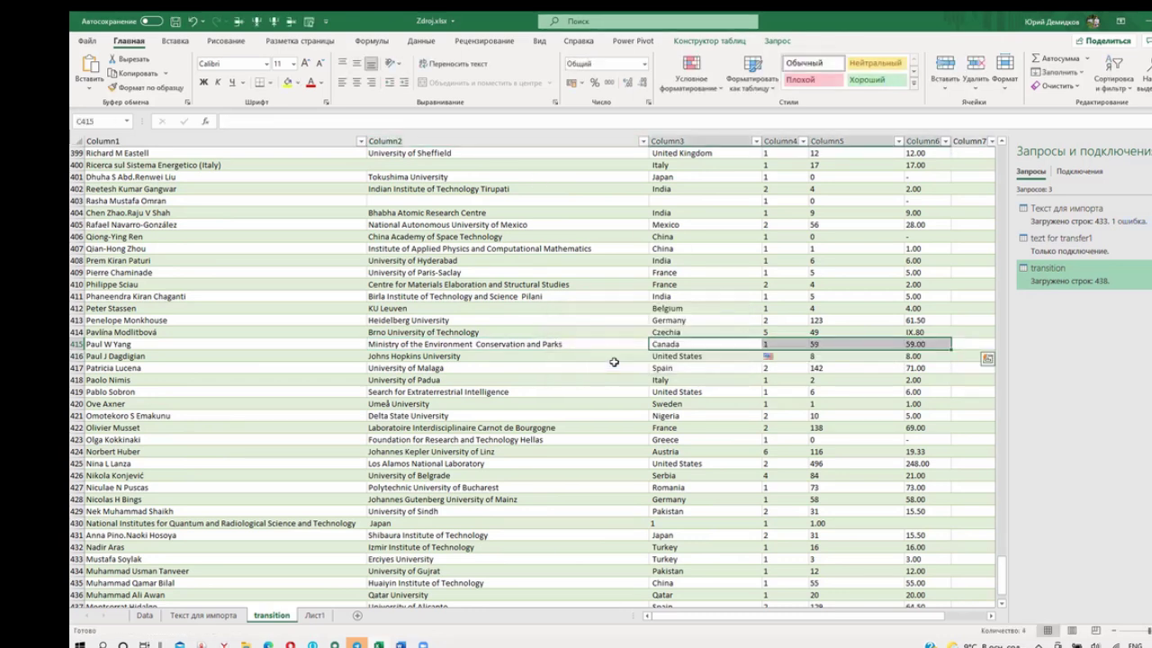
# - Shift row 430's Japanese institute, country and numbers one column right, confirming replacement
pyautogui.scroll(-6, 621, 362)
pyautogui.scroll(7, 630, 362)
pyautogui.scroll(2, 652, 361)
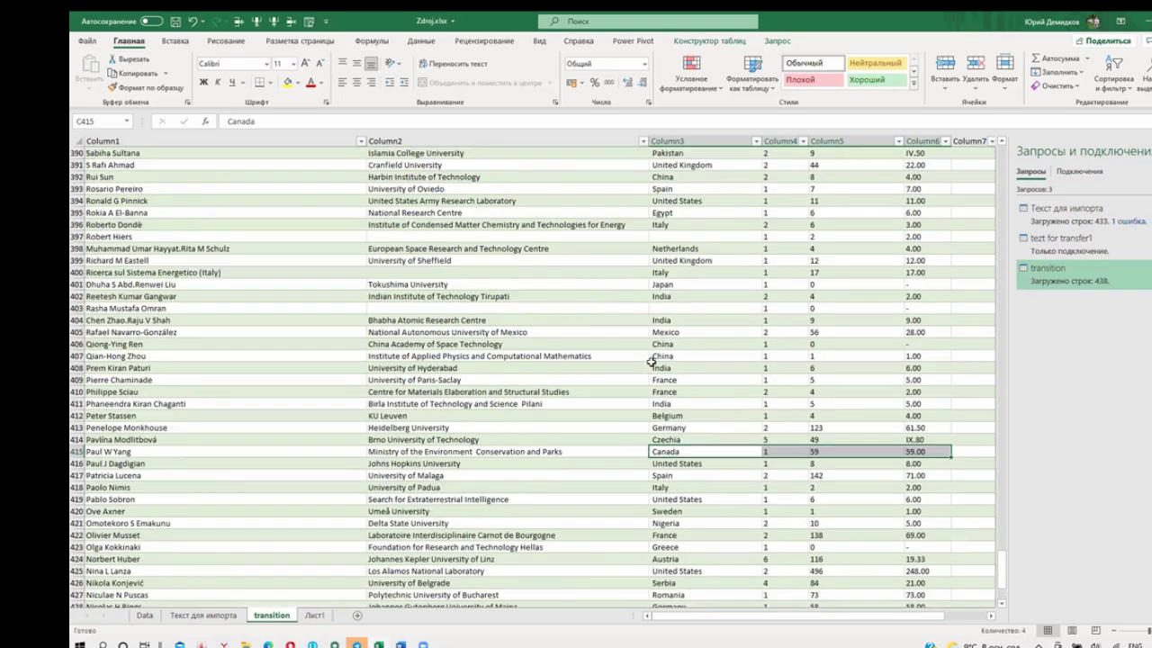
pyautogui.scroll(5, 651, 362)
pyautogui.scroll(-4, 653, 362)
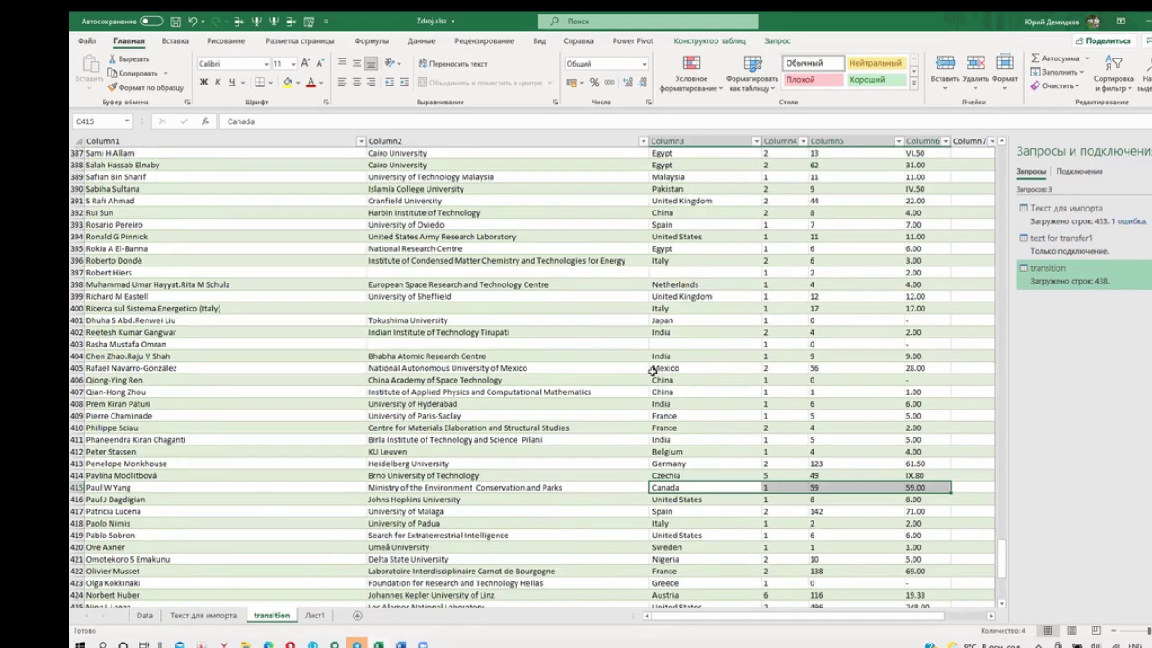
pyautogui.scroll(-3, 652, 362)
pyautogui.scroll(-5, 652, 362)
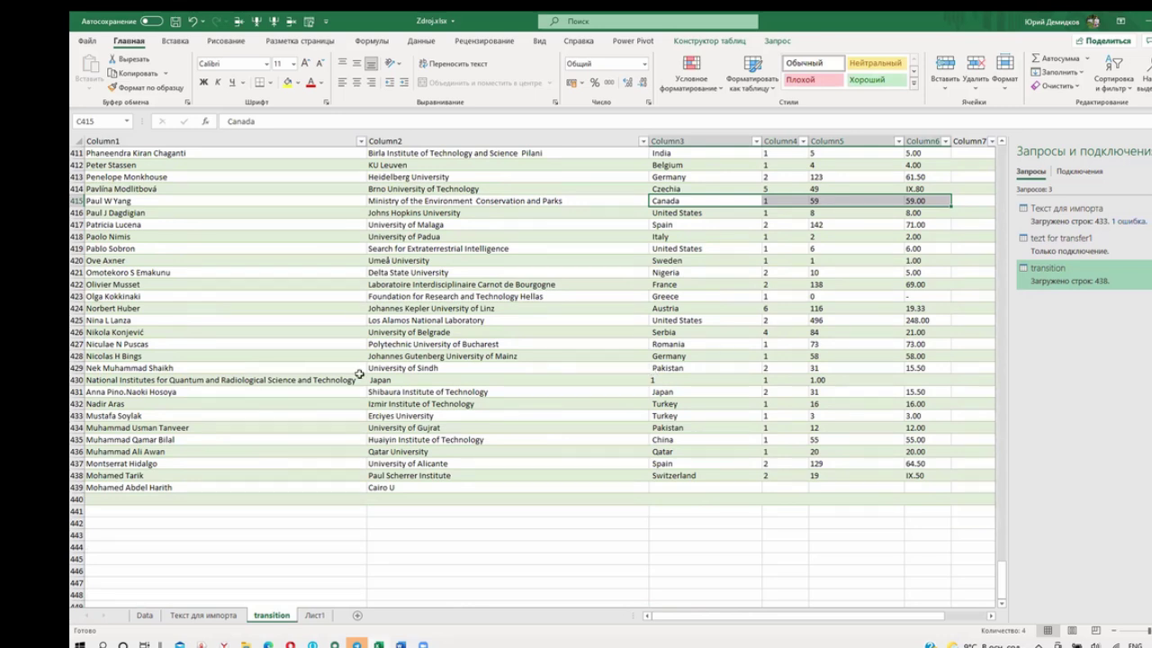
pyautogui.click(417, 382)
pyautogui.moveTo(227, 385); pyautogui.dragTo(837, 380)
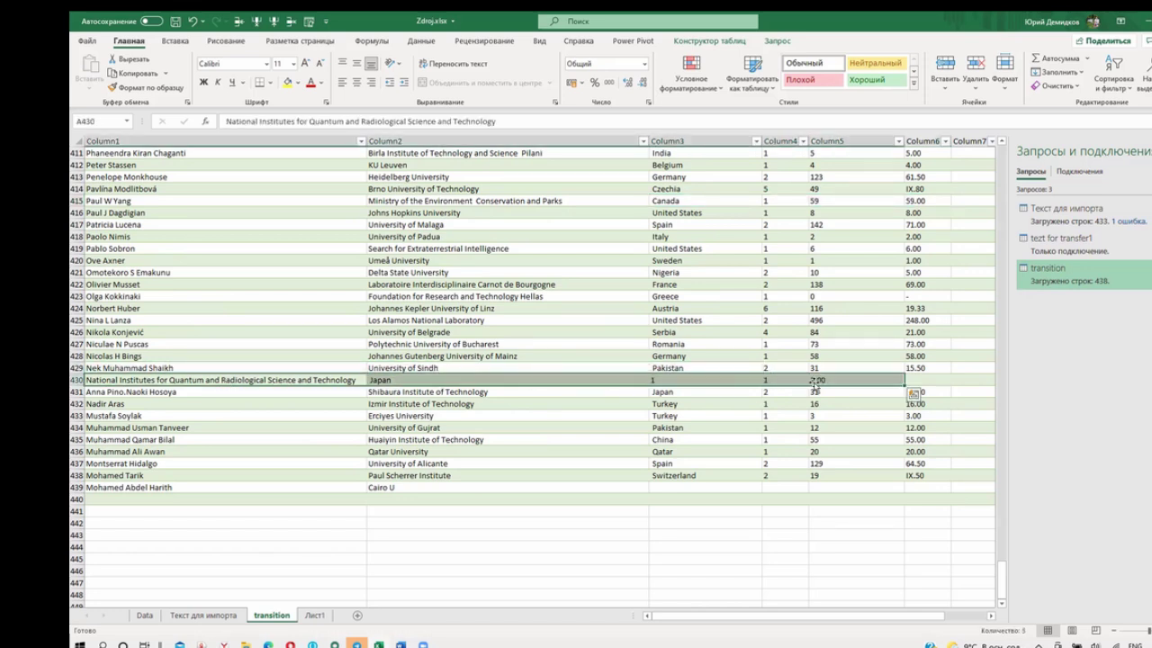
pyautogui.moveTo(317, 382); pyautogui.dragTo(396, 381)
pyautogui.click(618, 364)
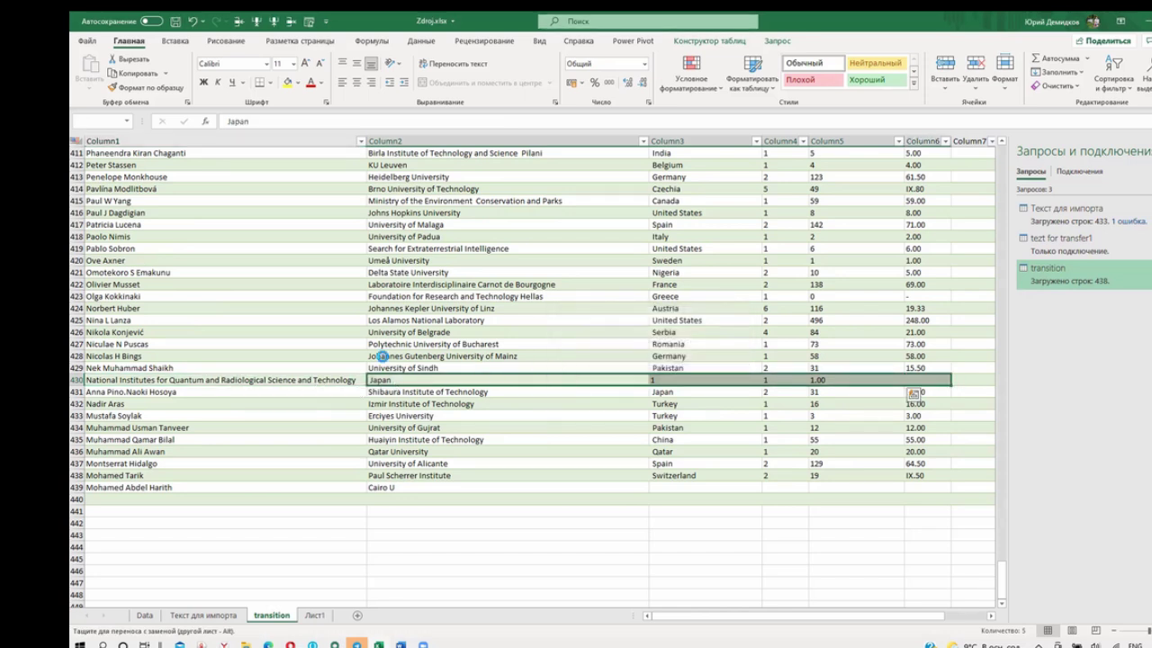
pyautogui.click(621, 363)
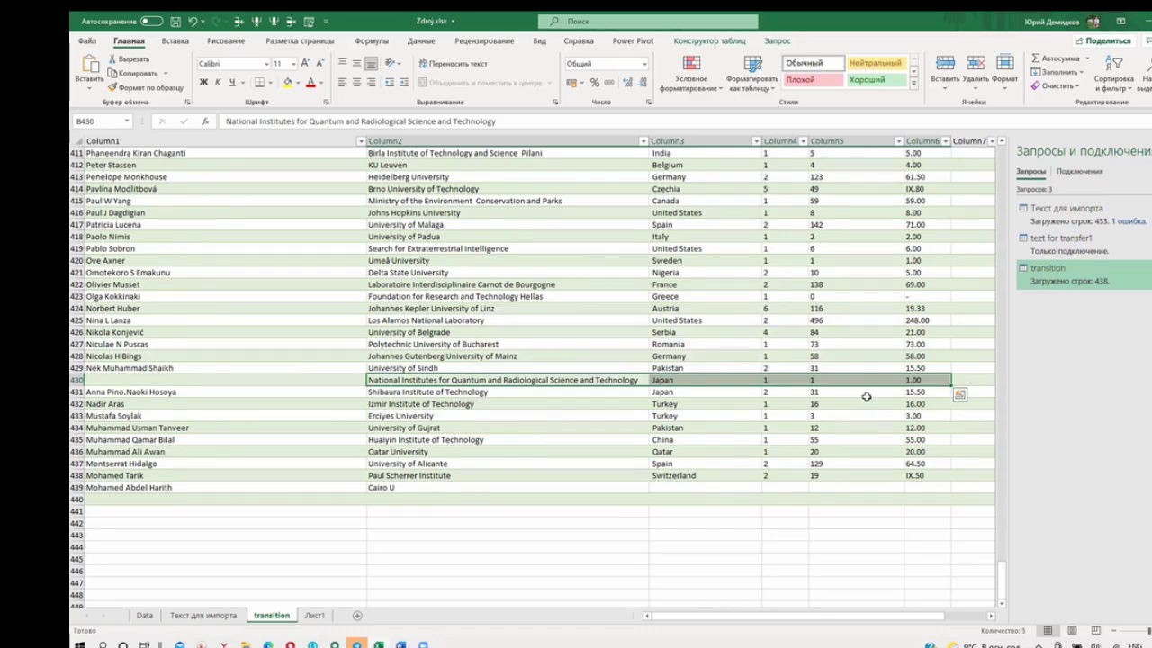
# - Return to the top of the table and open the Column6 filter options
pyautogui.scroll(6, 870, 403)
pyautogui.scroll(4, 853, 353)
pyautogui.scroll(4, 846, 342)
pyautogui.scroll(4, 837, 338)
pyautogui.scroll(6, 833, 335)
pyautogui.scroll(7, 830, 334)
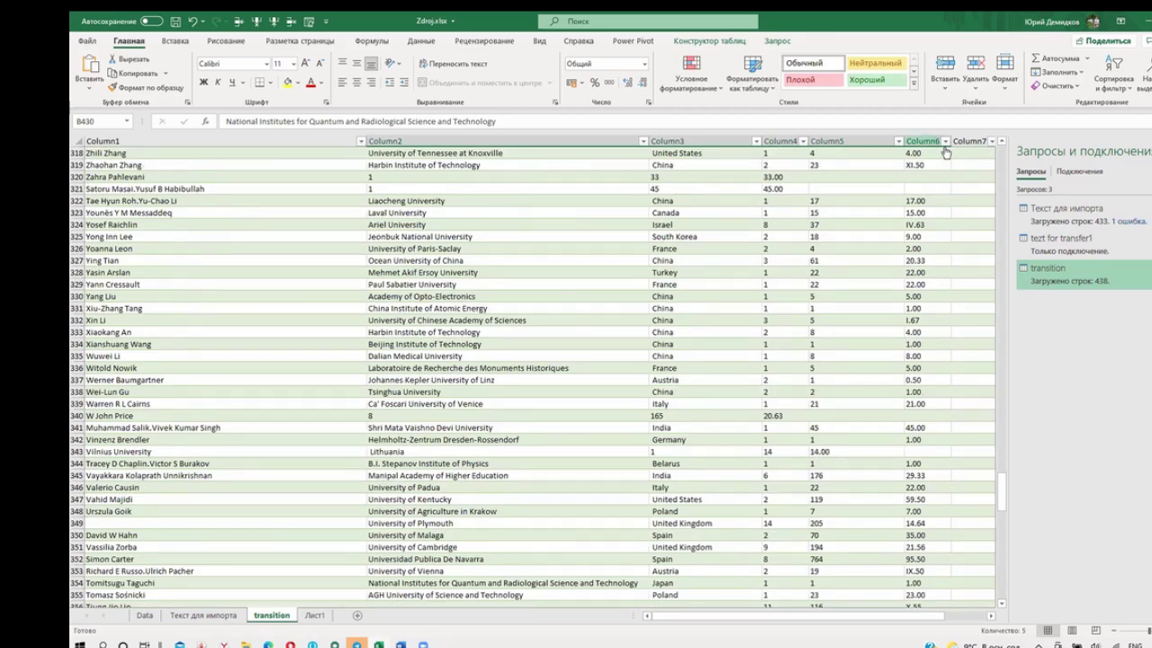
pyautogui.click(944, 141)
pyautogui.click(820, 282)
pyautogui.moveTo(940, 299); pyautogui.dragTo(940, 364)
pyautogui.click(821, 368)
pyautogui.click(877, 394)
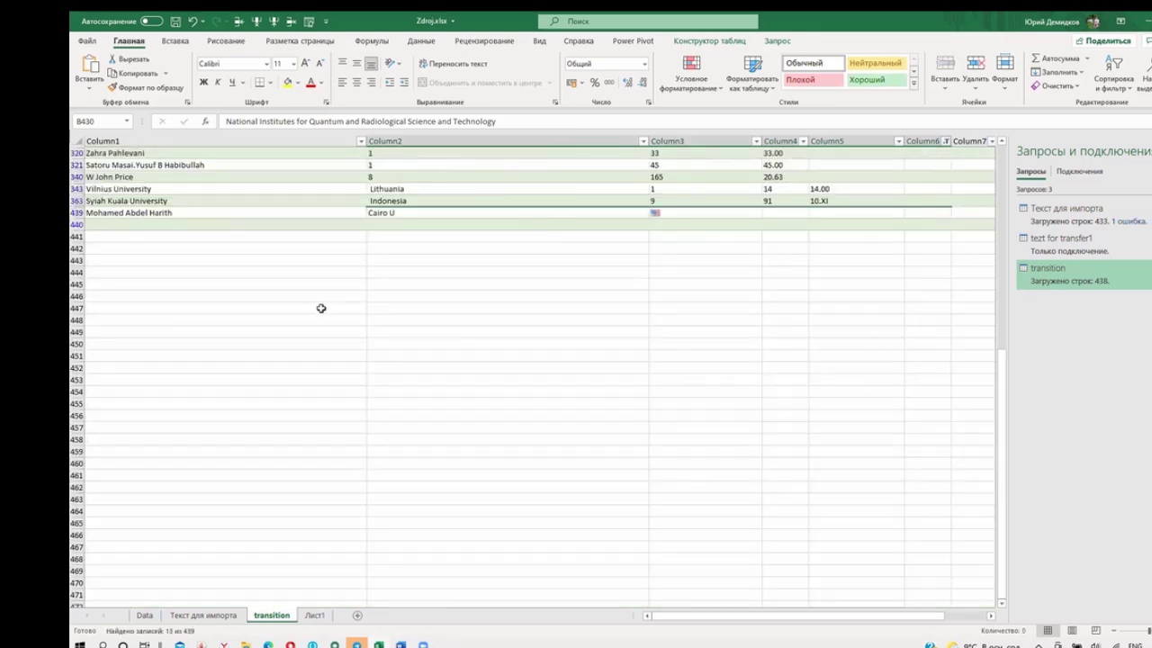
pyautogui.moveTo(1000, 391); pyautogui.dragTo(992, 291)
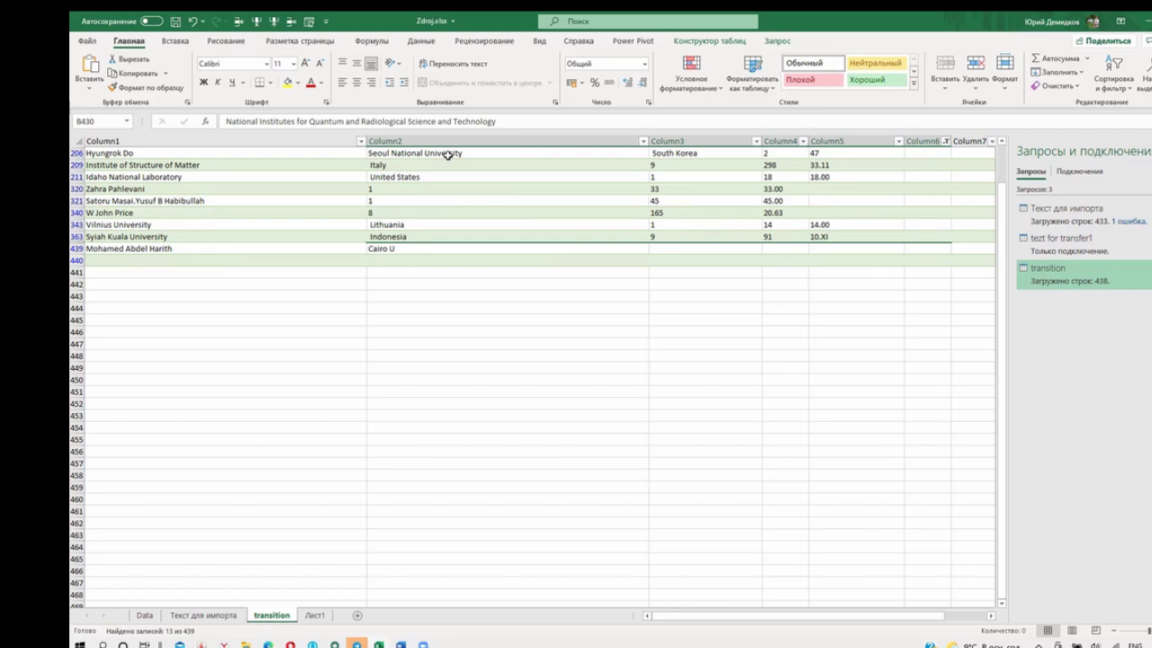
pyautogui.click(946, 144)
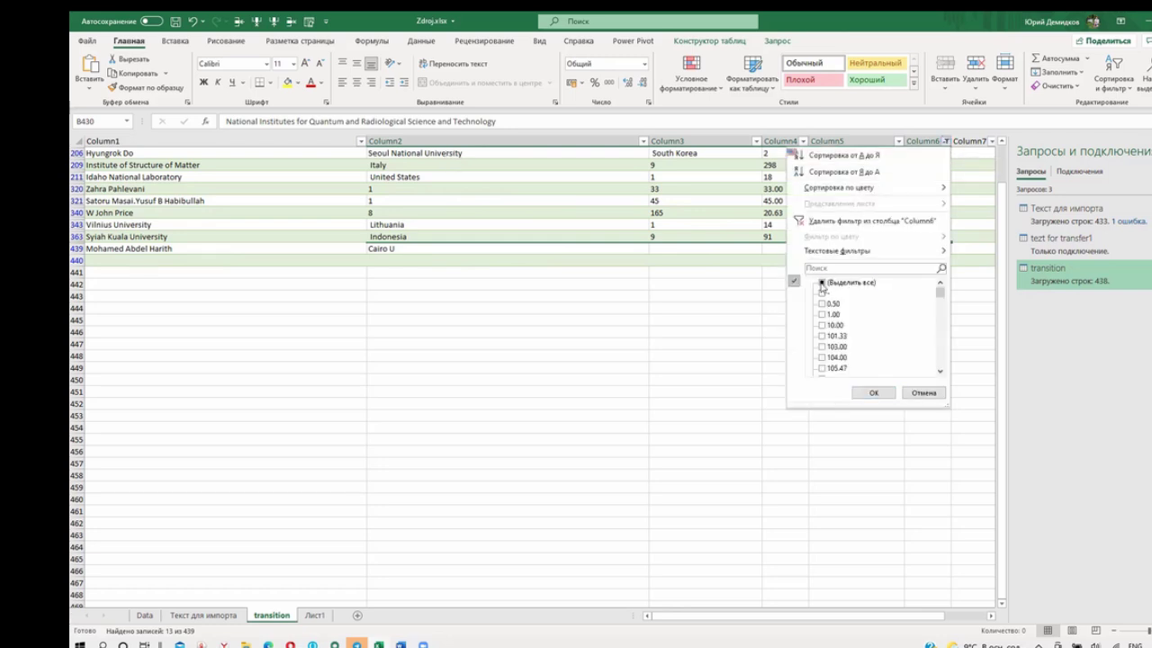
pyautogui.click(873, 392)
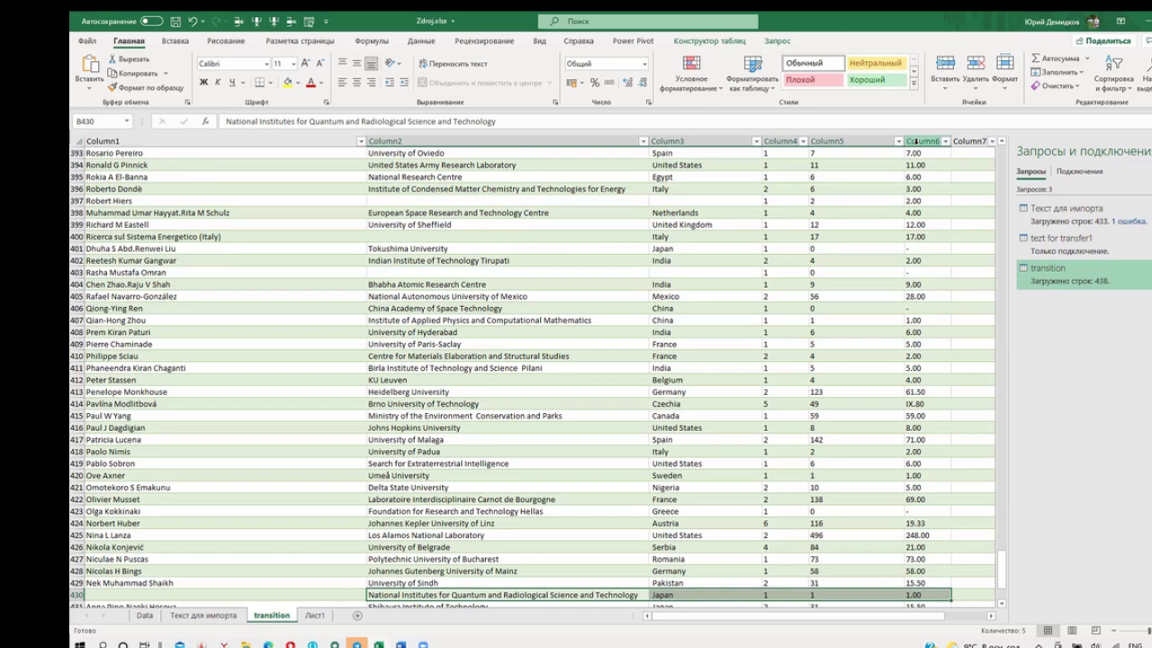
pyautogui.moveTo(1003, 568); pyautogui.dragTo(1006, 175)
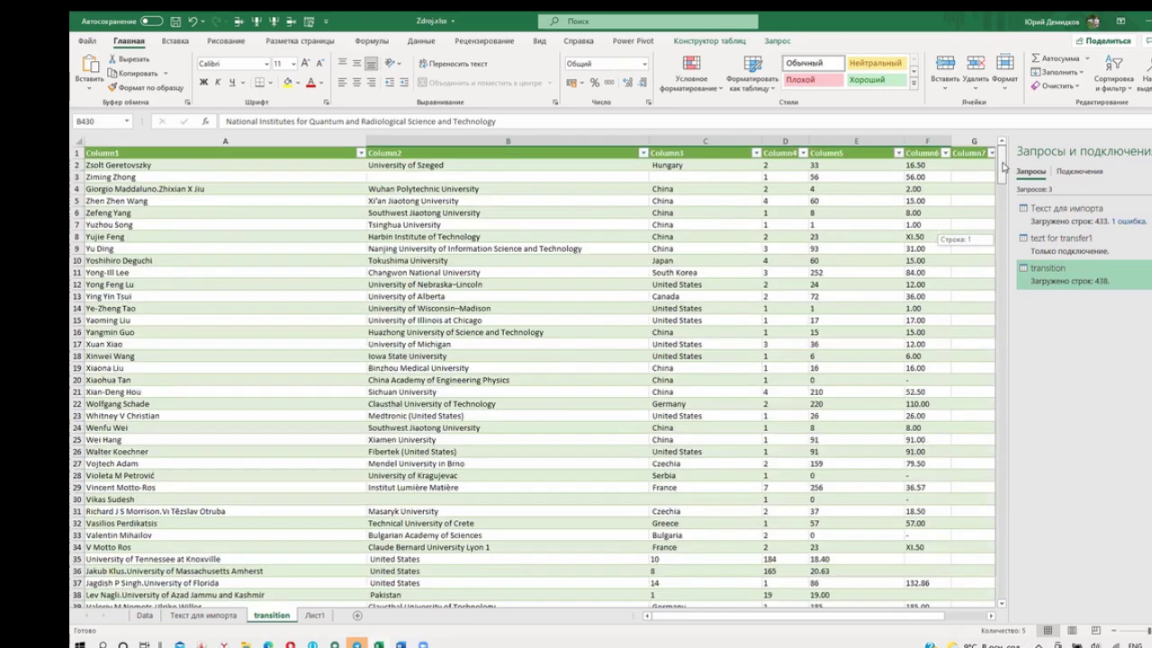
pyautogui.click(212, 154)
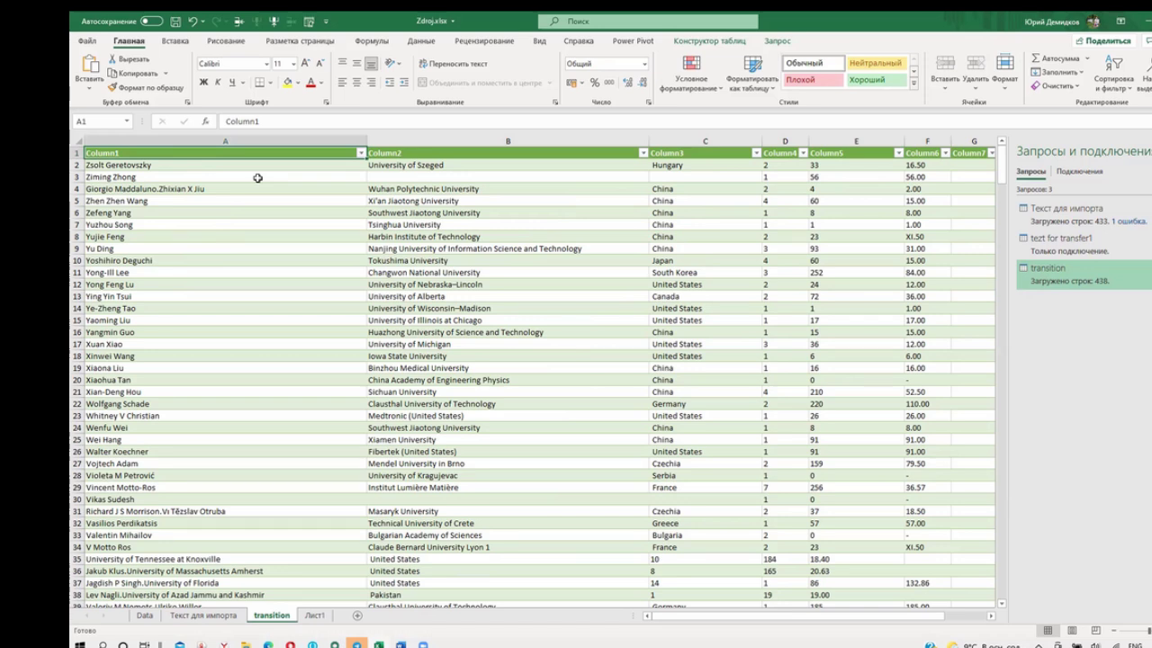
# - Insert an empty row above the transition table and look over the Data sheet
pyautogui.click(237, 21)
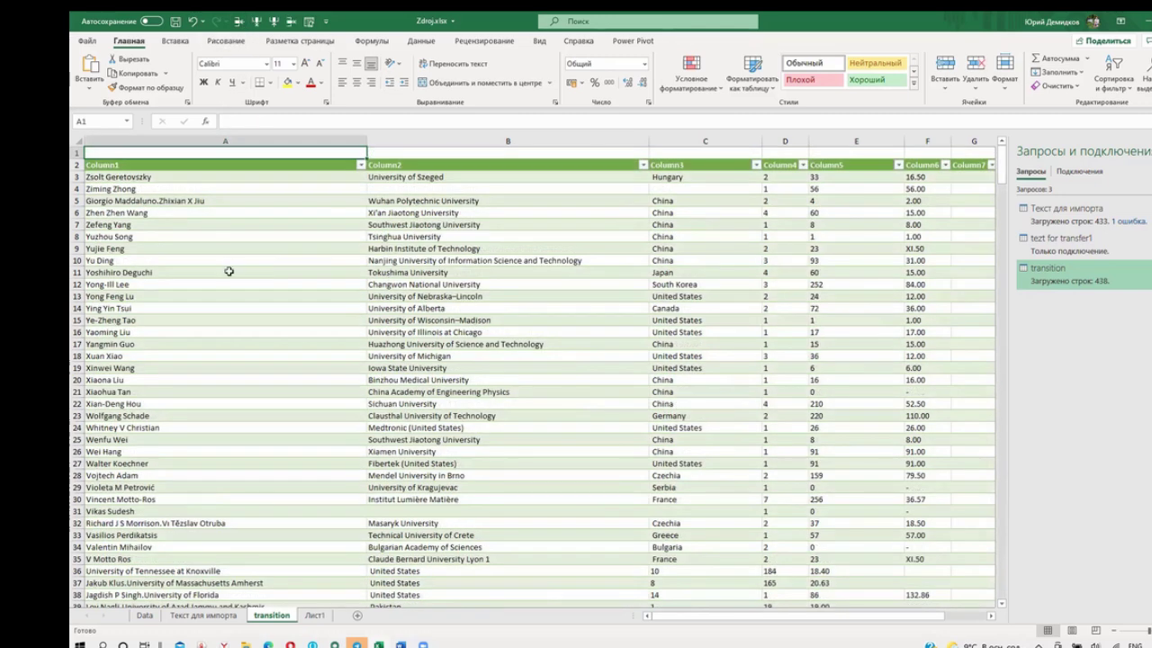
pyautogui.click(144, 616)
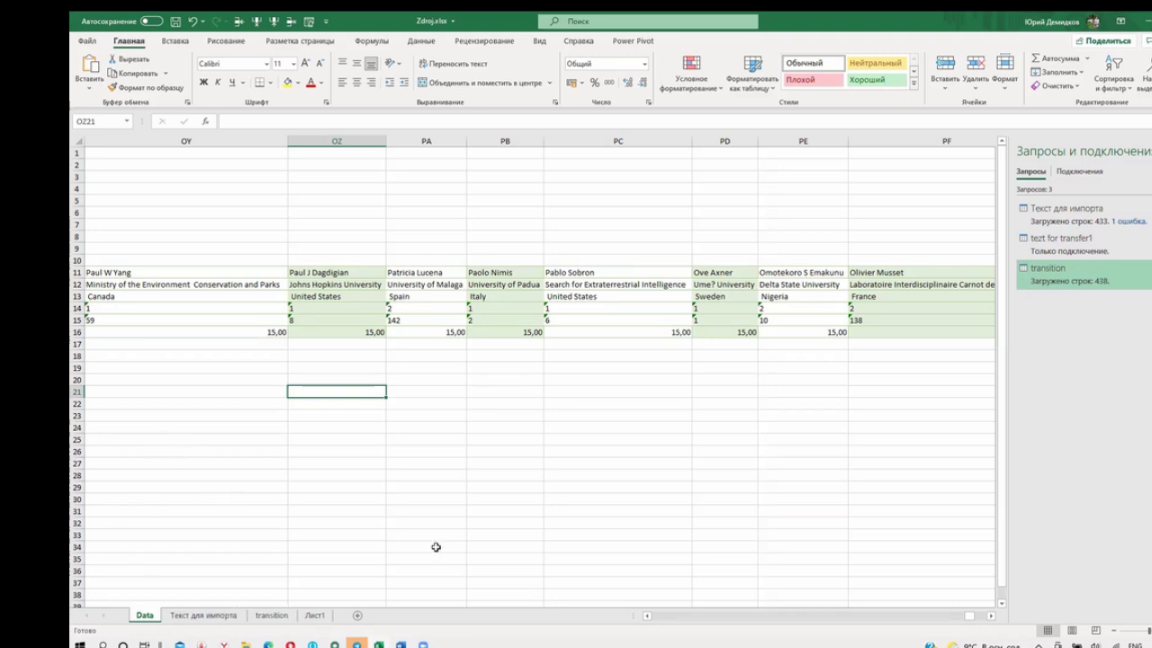
pyautogui.click(845, 528)
pyautogui.hscroll(-20, 540, 405)
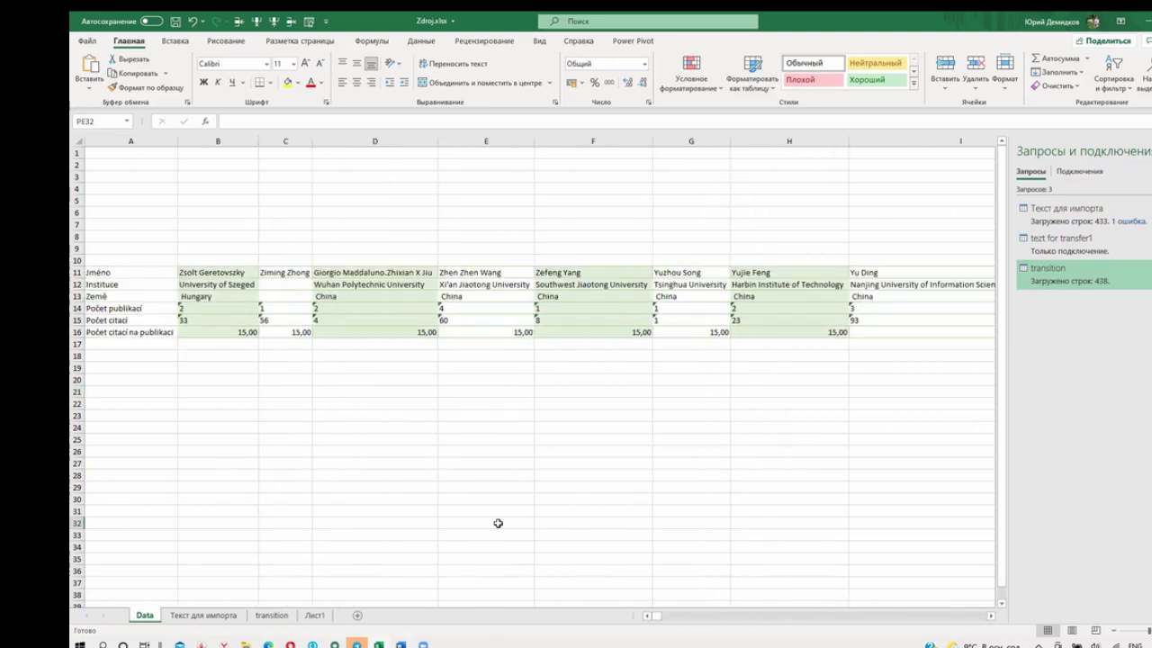
# - Copy the six field labels from Jméno down on Лист1 and paste them across row 1 of transition
pyautogui.click(315, 615)
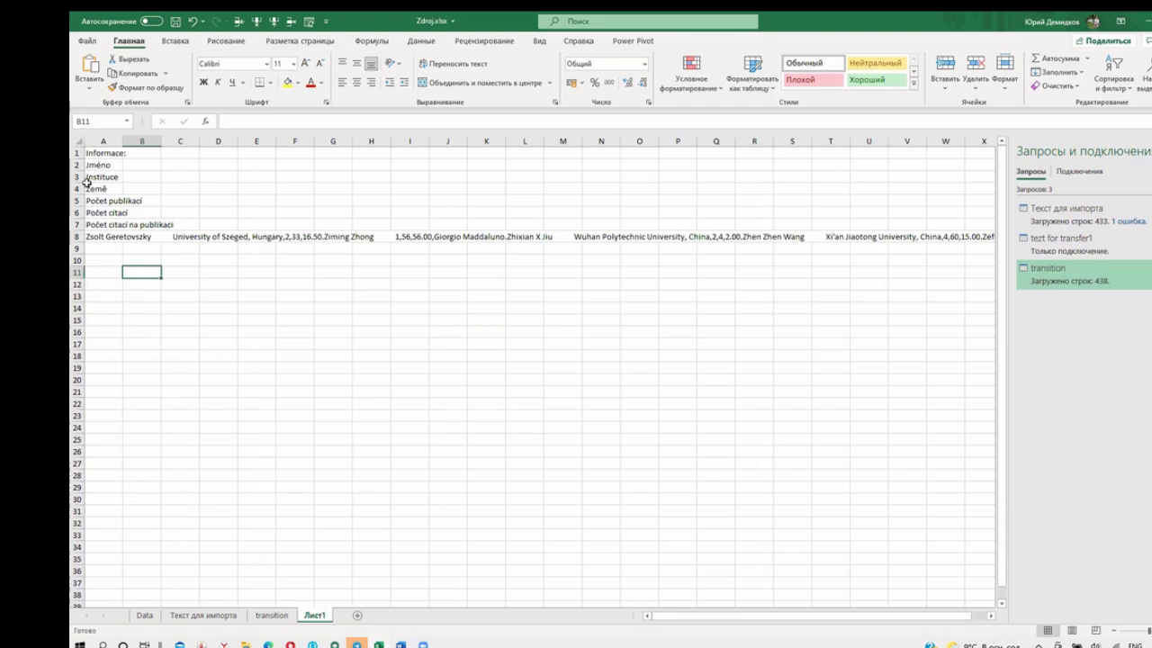
pyautogui.moveTo(102, 165); pyautogui.dragTo(103, 220)
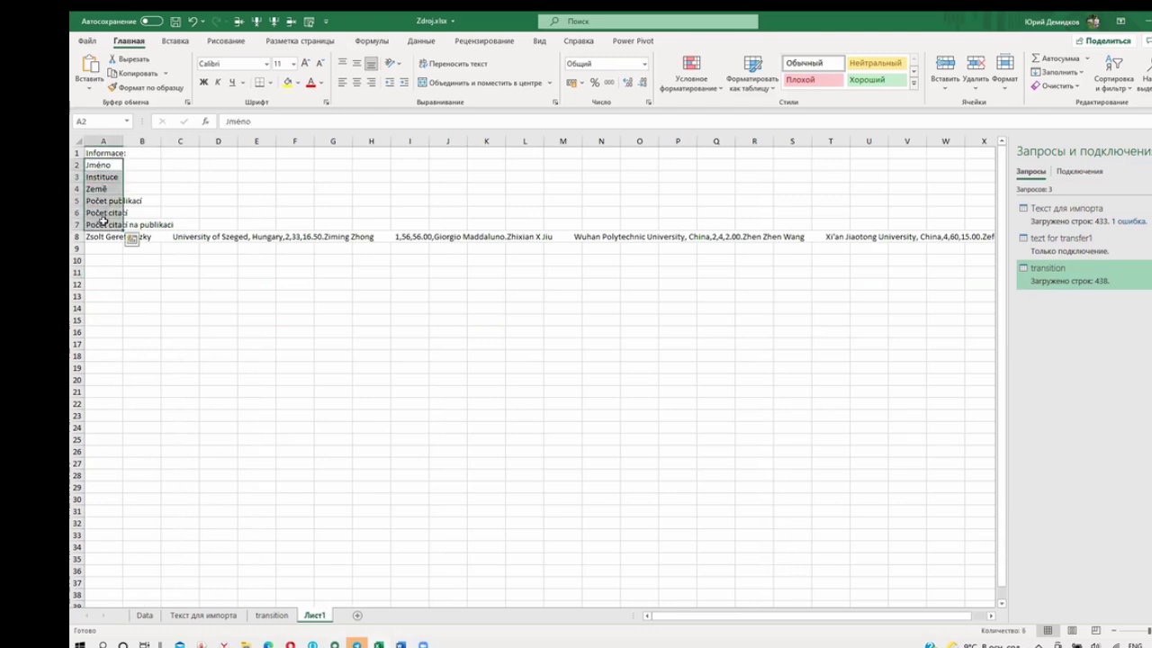
pyautogui.hotkey('ctrl', 'c')
pyautogui.click(271, 616)
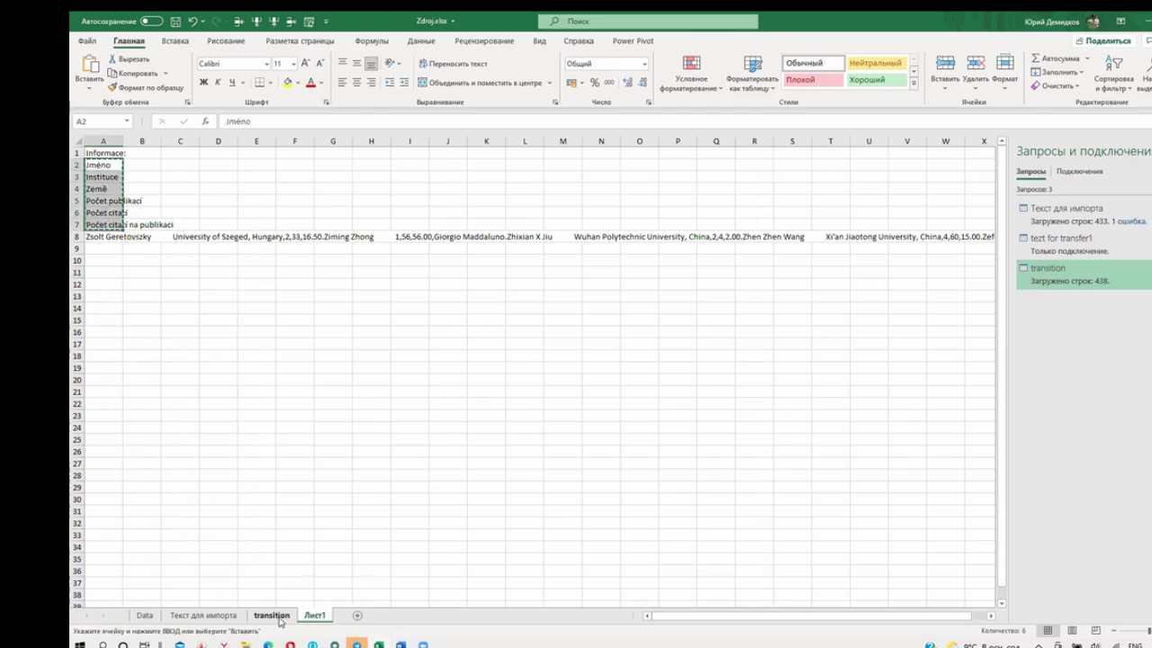
pyautogui.click(227, 618)
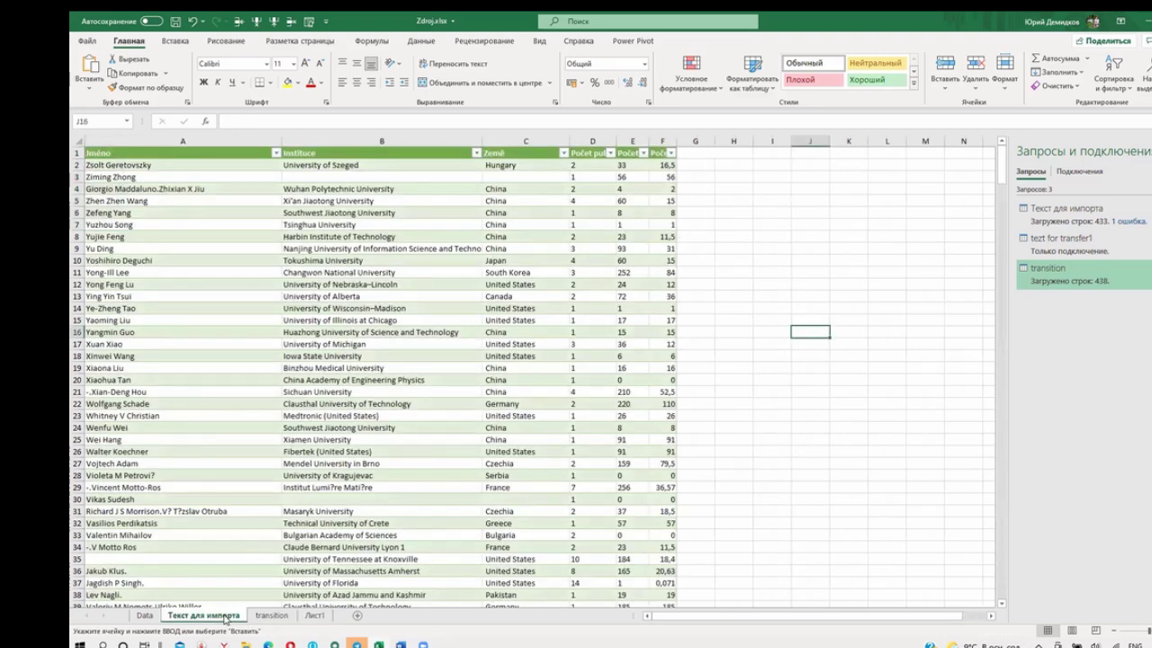
pyautogui.click(261, 619)
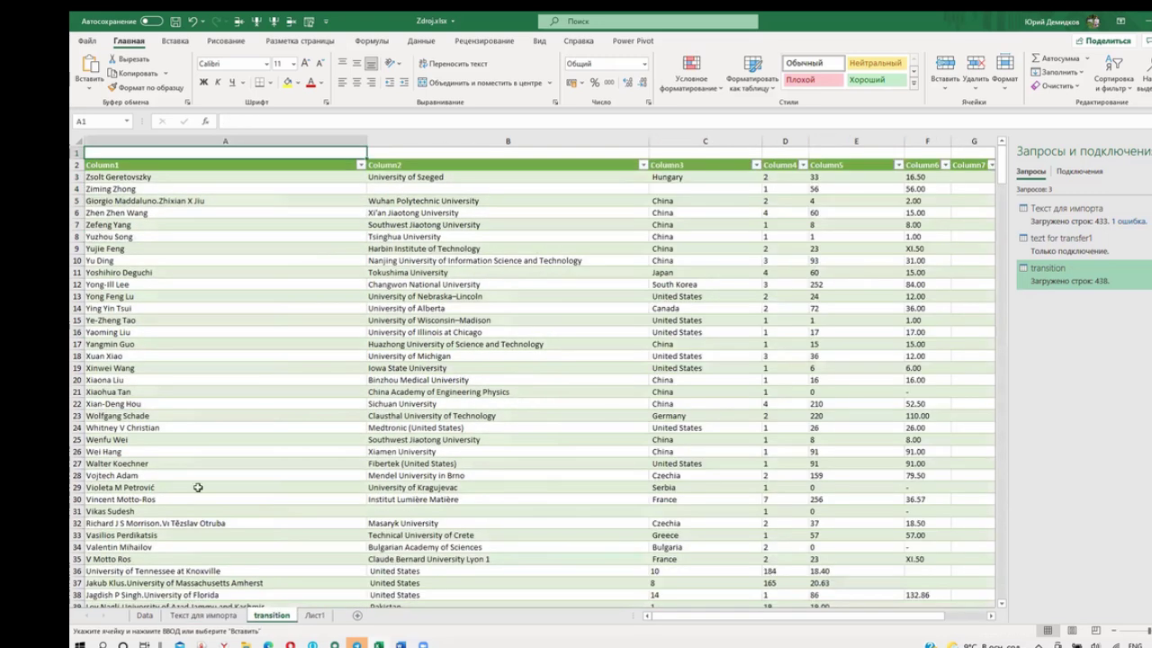
pyautogui.rightClick(133, 157)
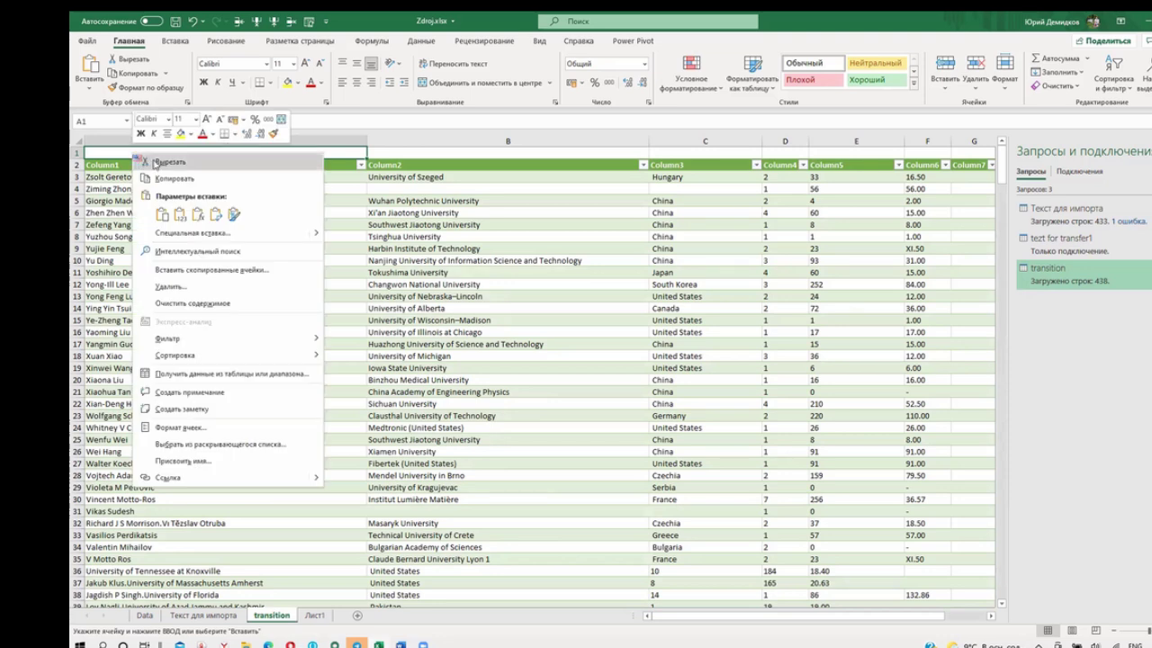
pyautogui.click(217, 216)
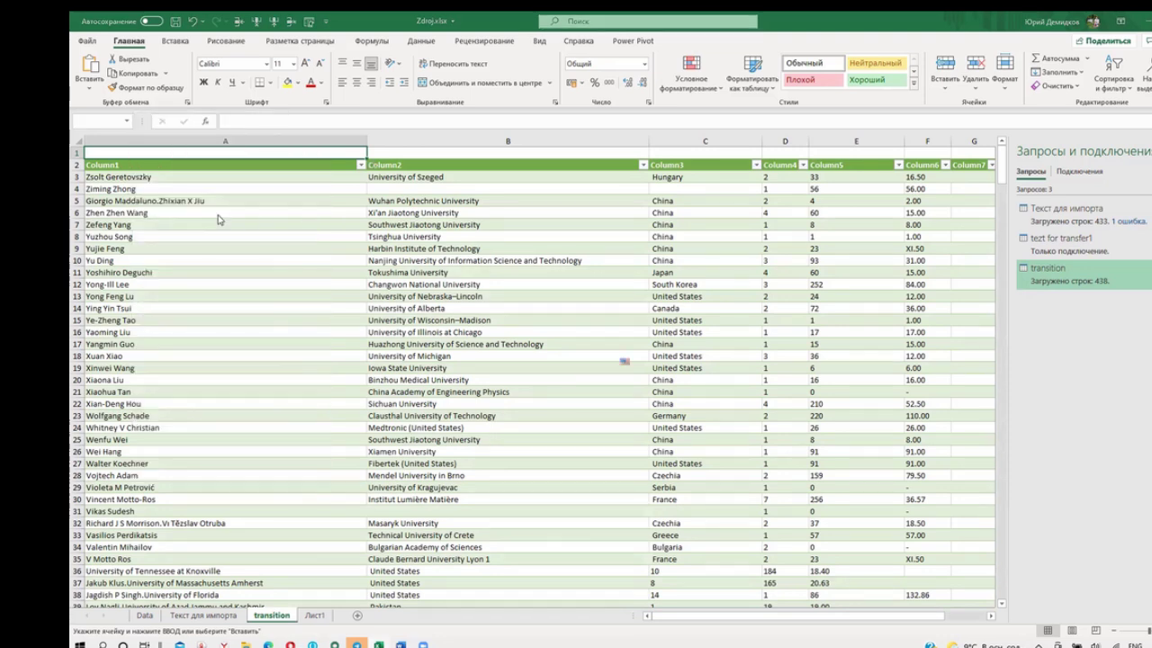
pyautogui.click(663, 368)
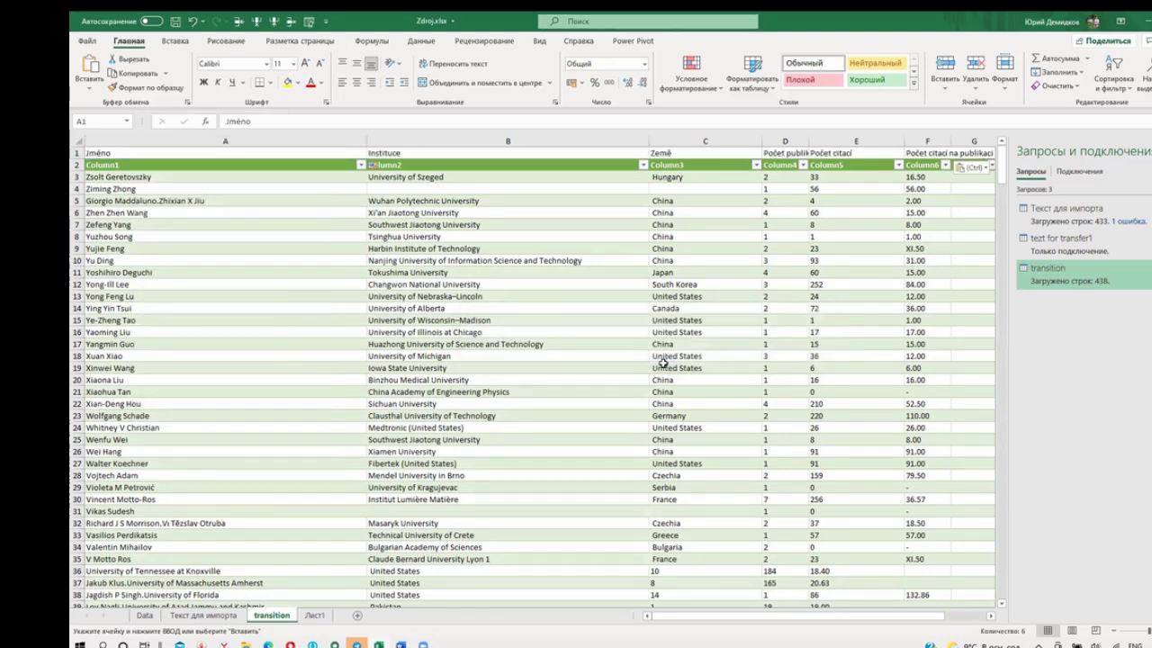
# - Check the pasted headings and column F values, dismissing Paste Options and cancelling copy mode
pyautogui.click(918, 153)
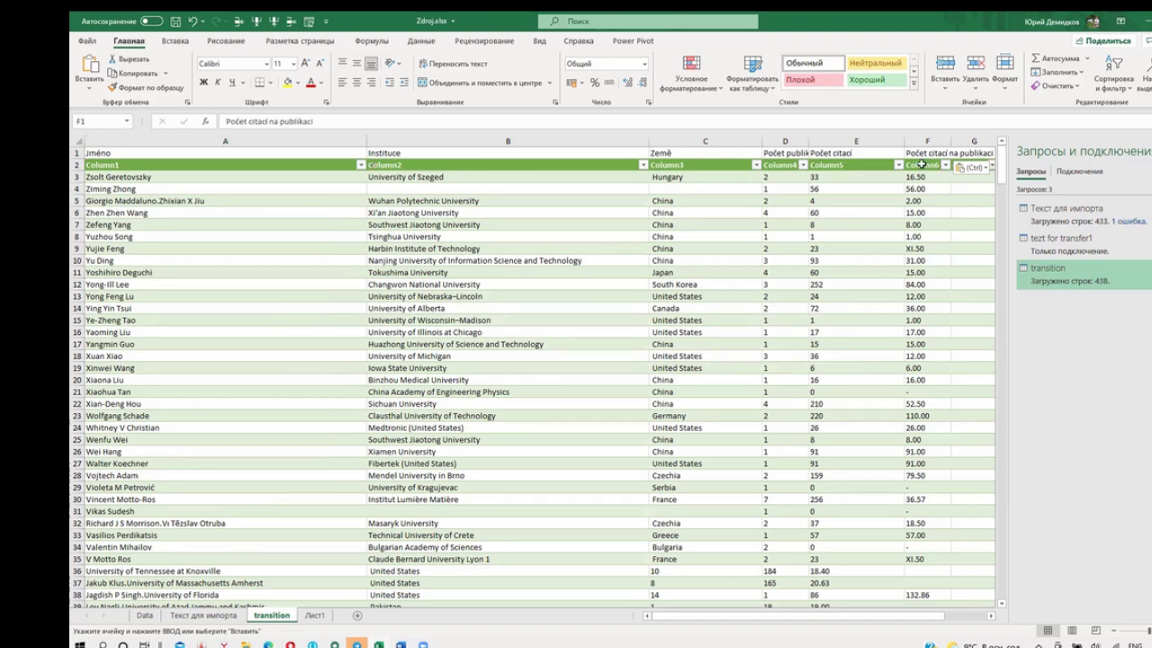
pyautogui.click(717, 275)
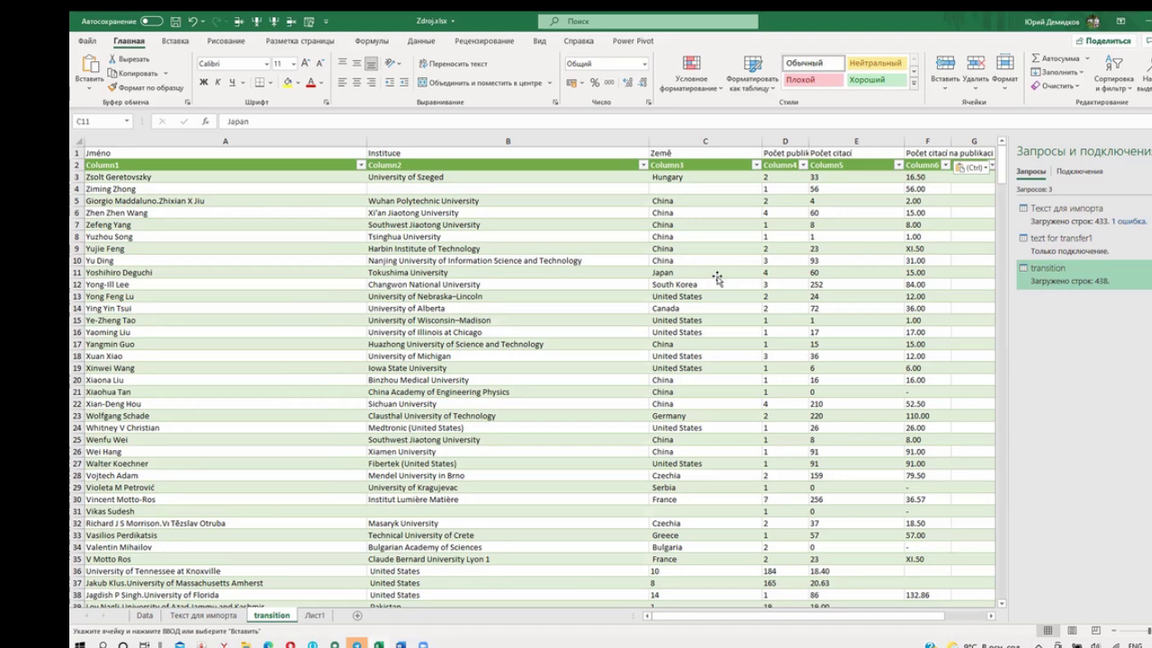
pyautogui.click(956, 235)
pyautogui.click(974, 168)
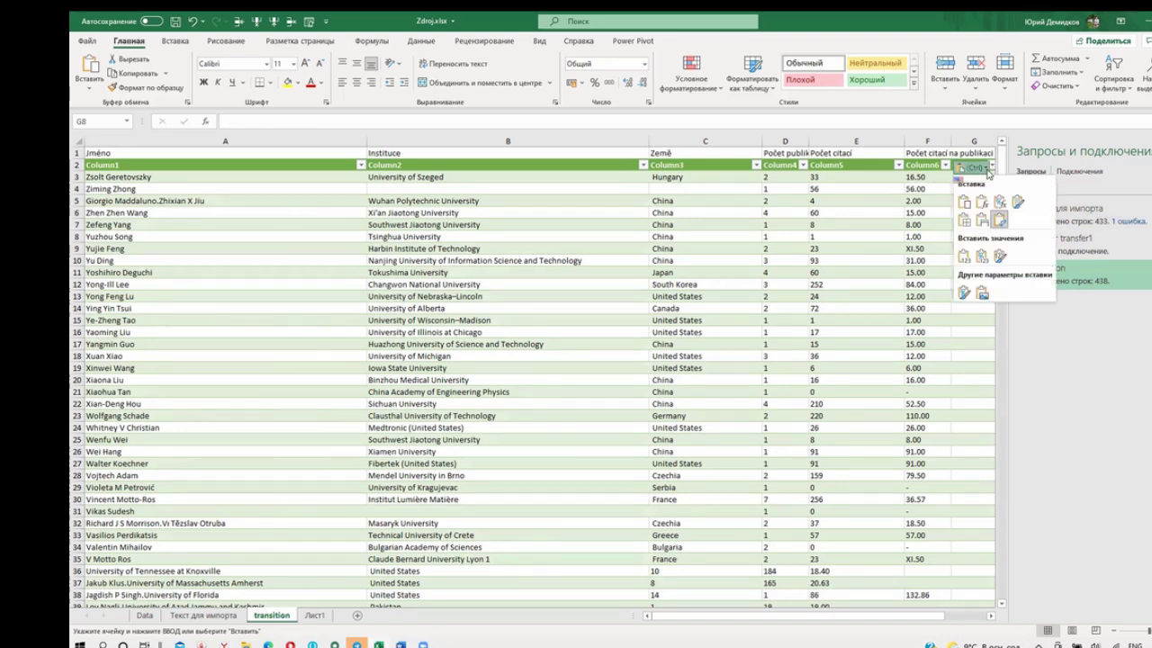
pyautogui.click(889, 237)
pyautogui.click(936, 281)
pyautogui.press('Escape')
pyautogui.click(942, 272)
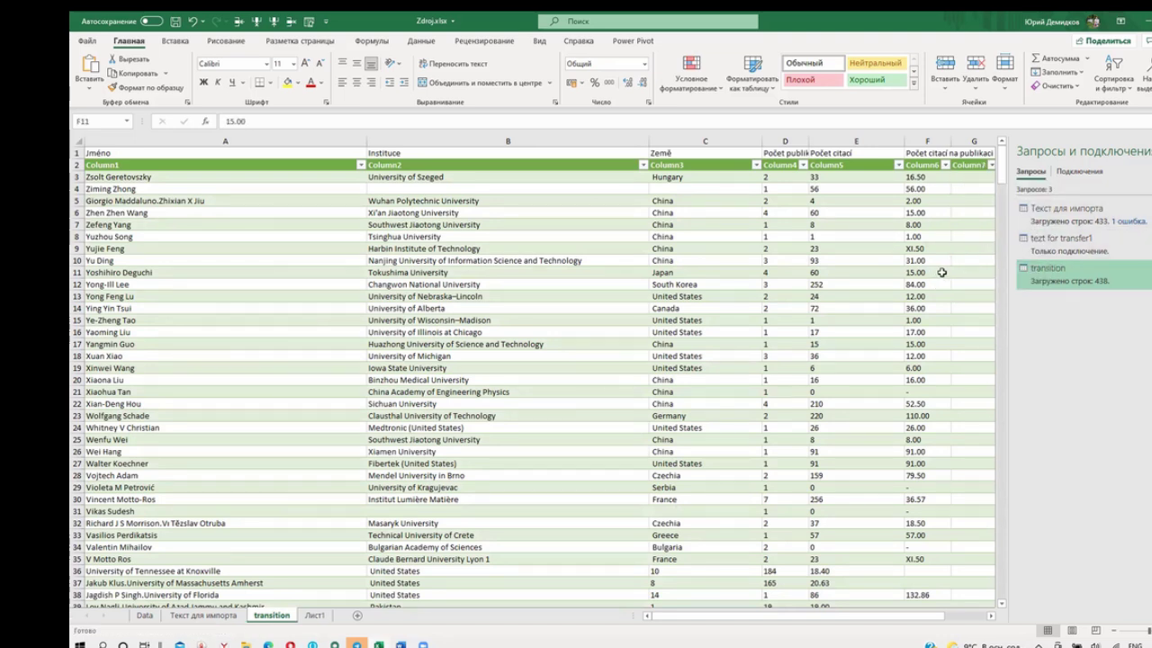
pyautogui.moveTo(1003, 171)
pyautogui.mouseDown()
pyautogui.moveTo(1002, 185)
pyautogui.moveTo(1002, 158)
pyautogui.mouseUp()
pyautogui.hotkey('ctrl', 'c')
pyautogui.click(942, 224)
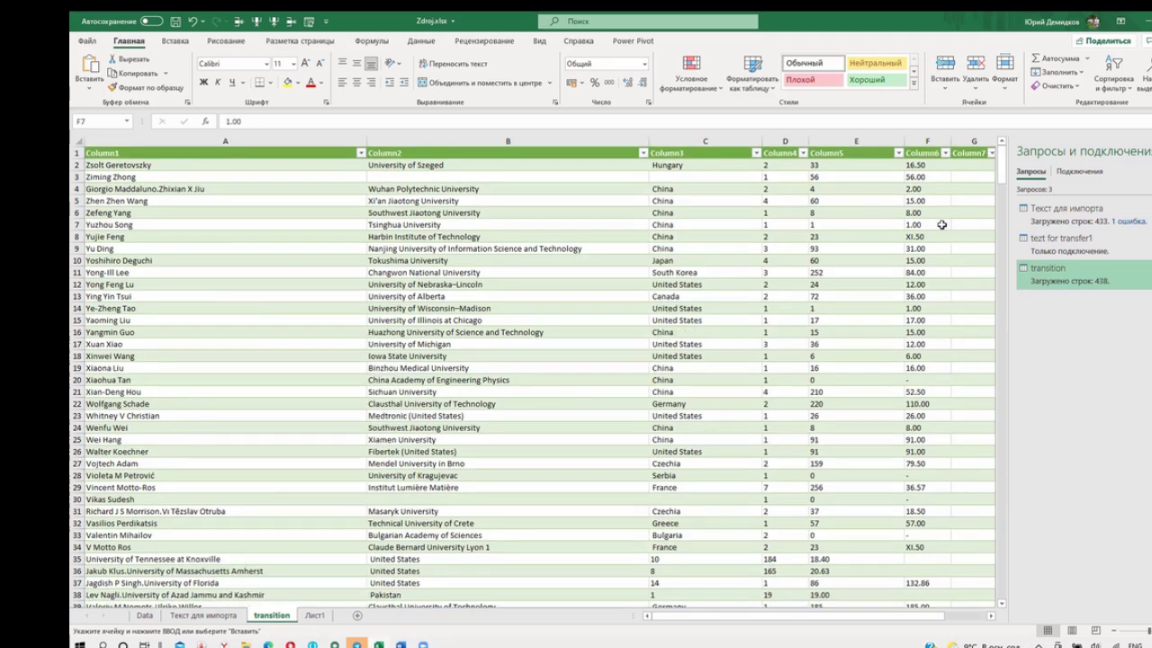
# - Filter Column6 to blanks and select the misplaced numbers in rows 320–340
pyautogui.click(930, 223)
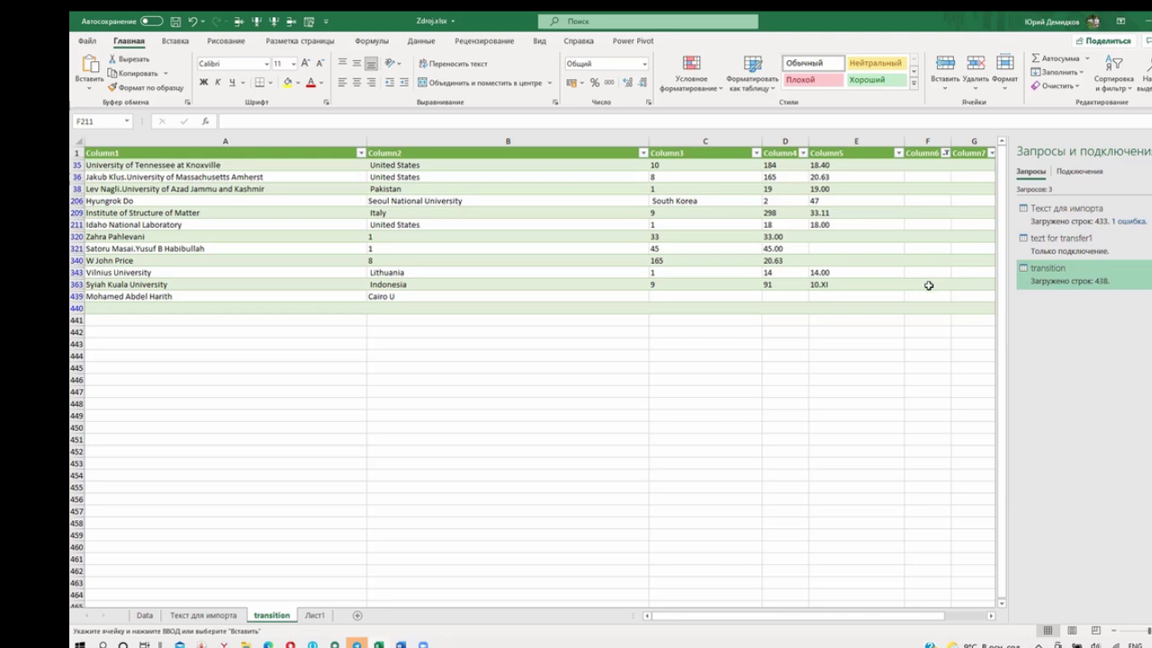
pyautogui.click(372, 261)
pyautogui.moveTo(518, 258); pyautogui.dragTo(699, 264)
pyautogui.moveTo(699, 265)
pyautogui.mouseDown()
pyautogui.moveTo(785, 281)
pyautogui.moveTo(743, 284)
pyautogui.mouseUp()
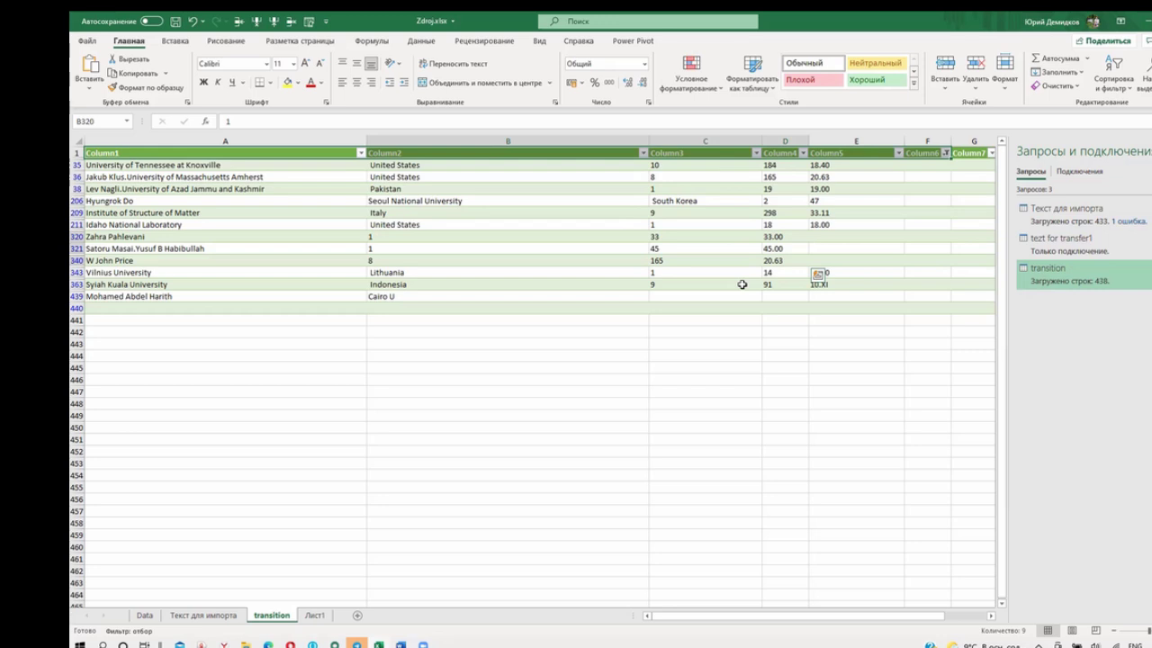
pyautogui.click(718, 396)
pyautogui.click(714, 402)
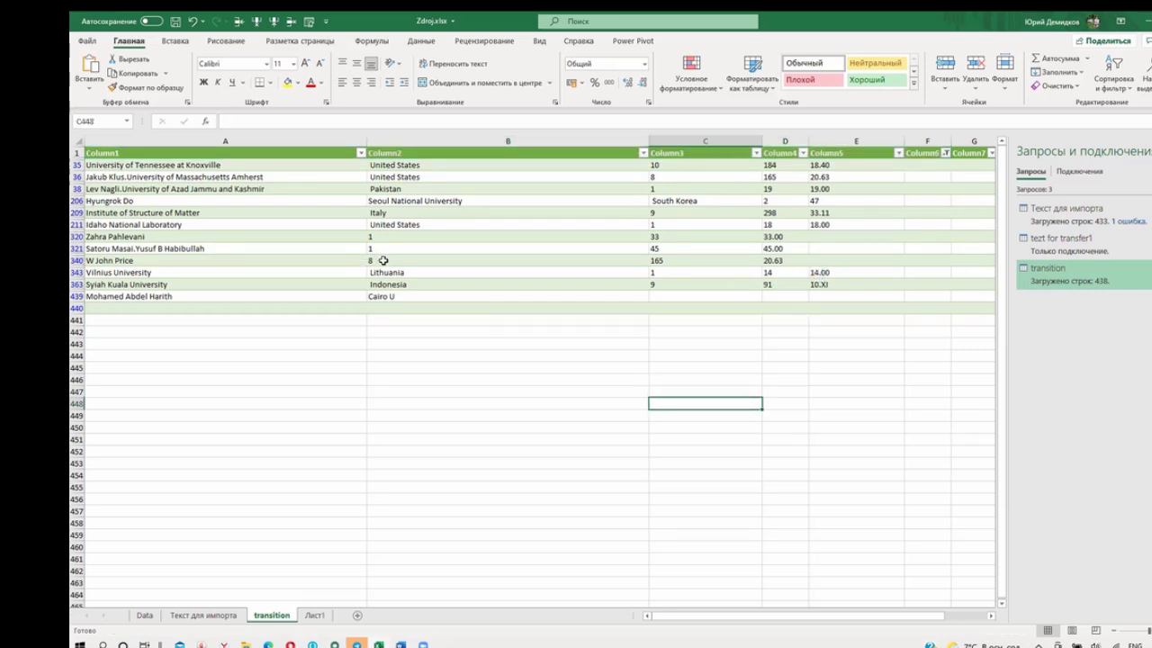
# - Attempt shifting the rows 320–340 numbers one column right, then abandon it leaving the data unchanged
pyautogui.moveTo(384, 260); pyautogui.dragTo(789, 238)
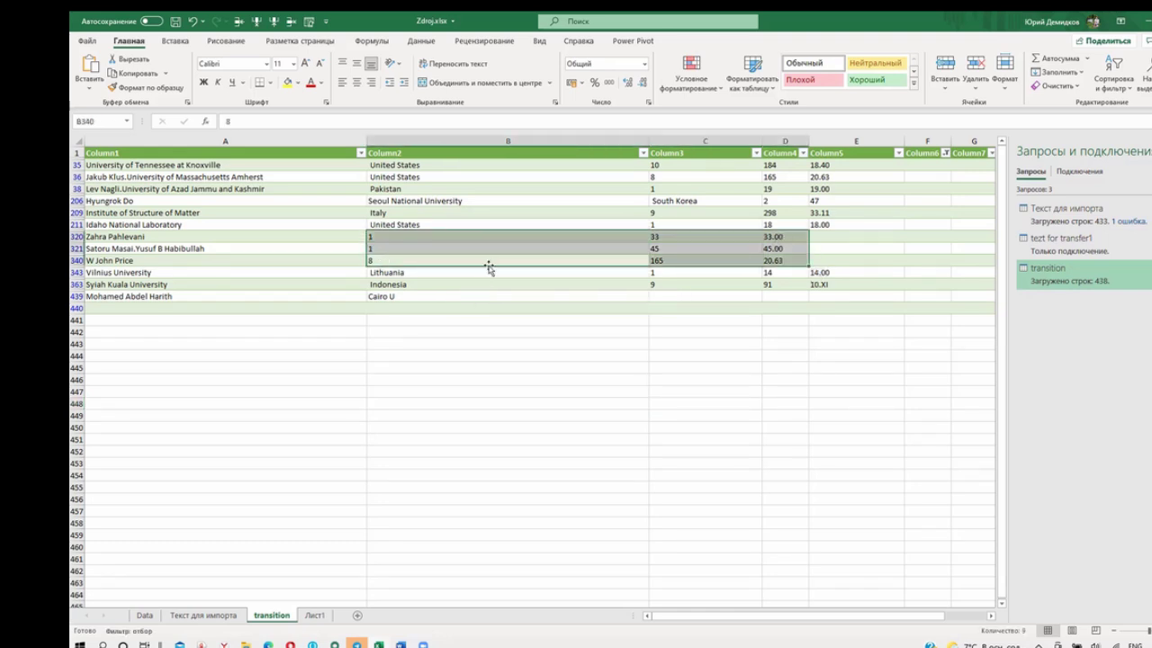
pyautogui.moveTo(489, 266); pyautogui.dragTo(738, 267)
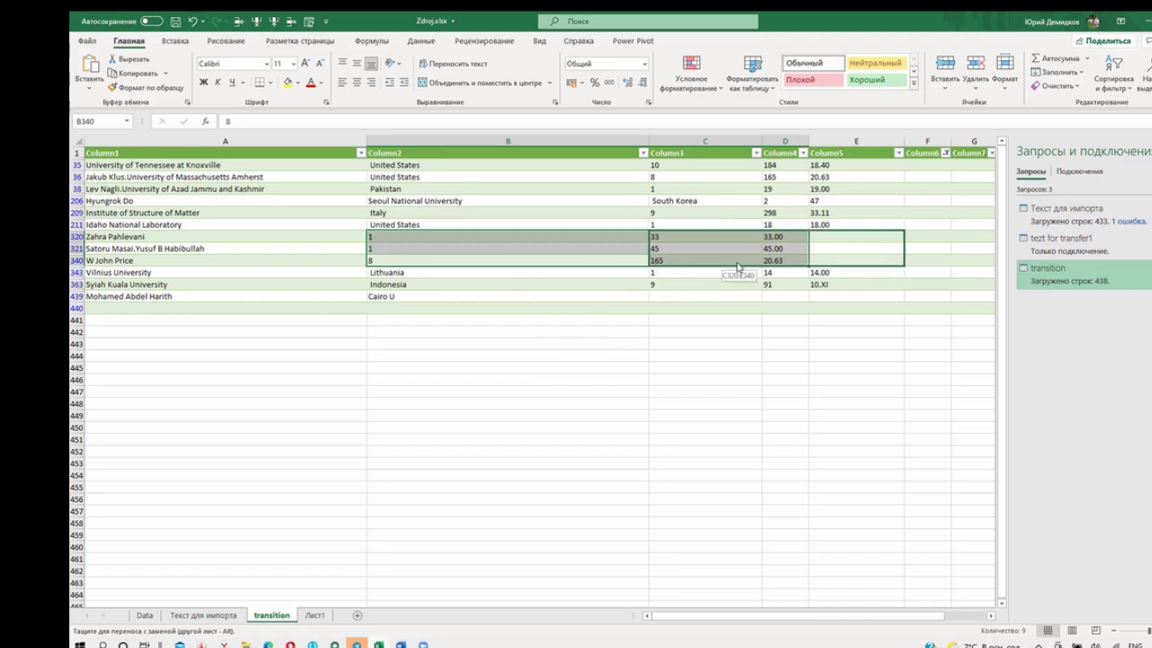
pyautogui.moveTo(758, 265); pyautogui.dragTo(794, 267)
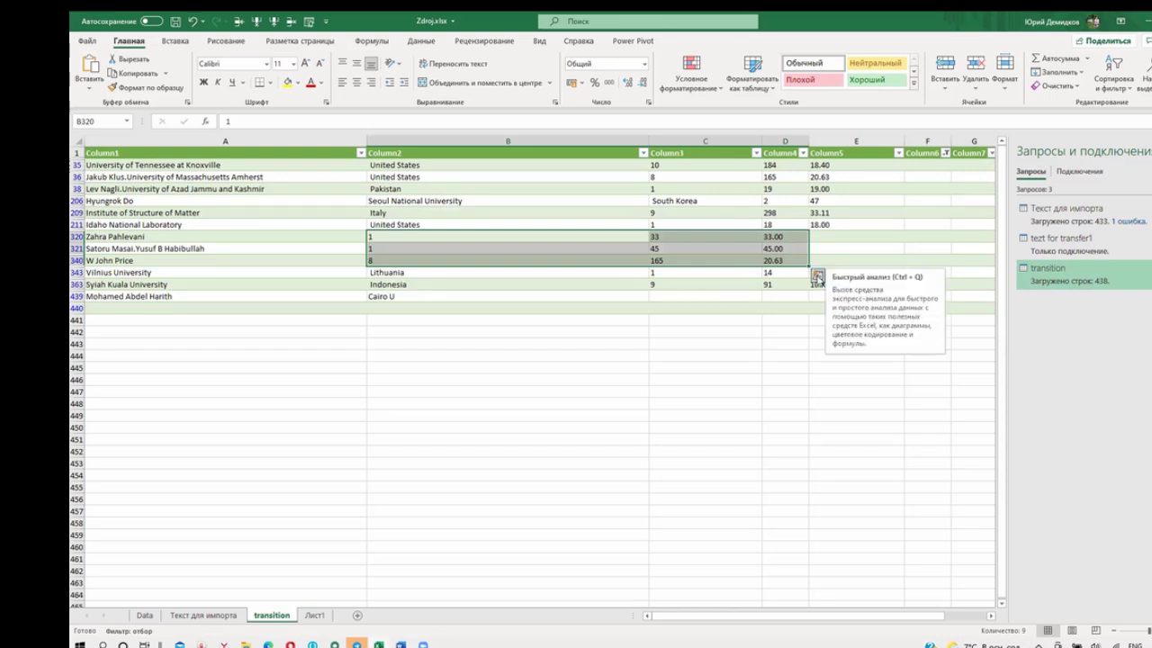
pyautogui.click(797, 353)
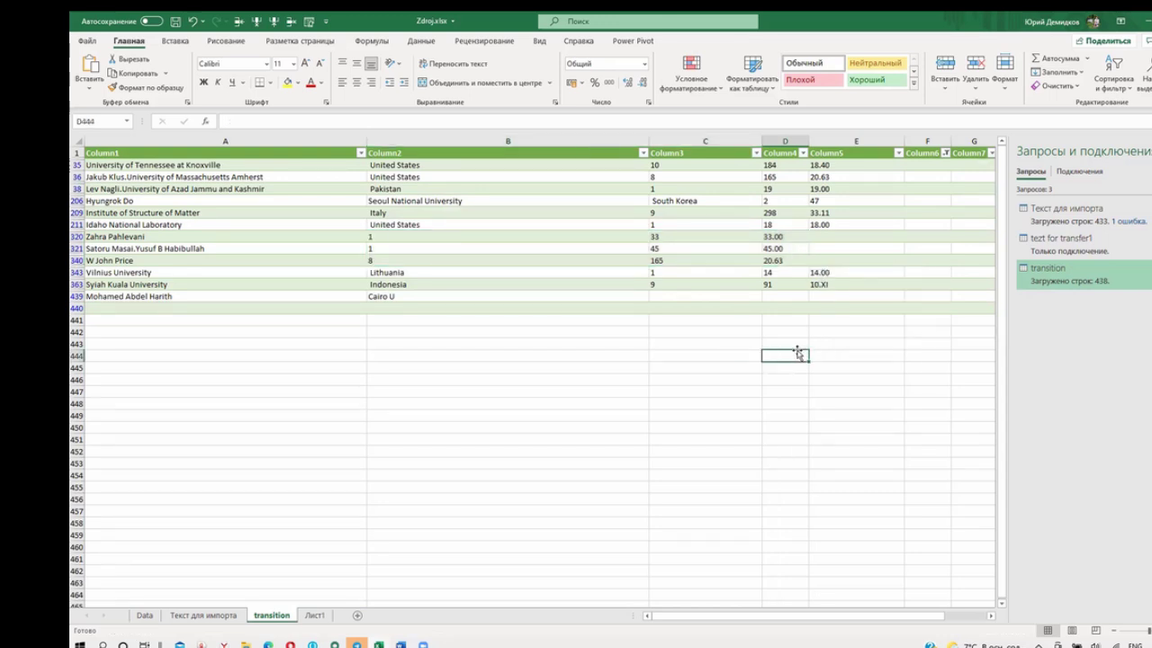
pyautogui.click(681, 379)
pyautogui.click(613, 401)
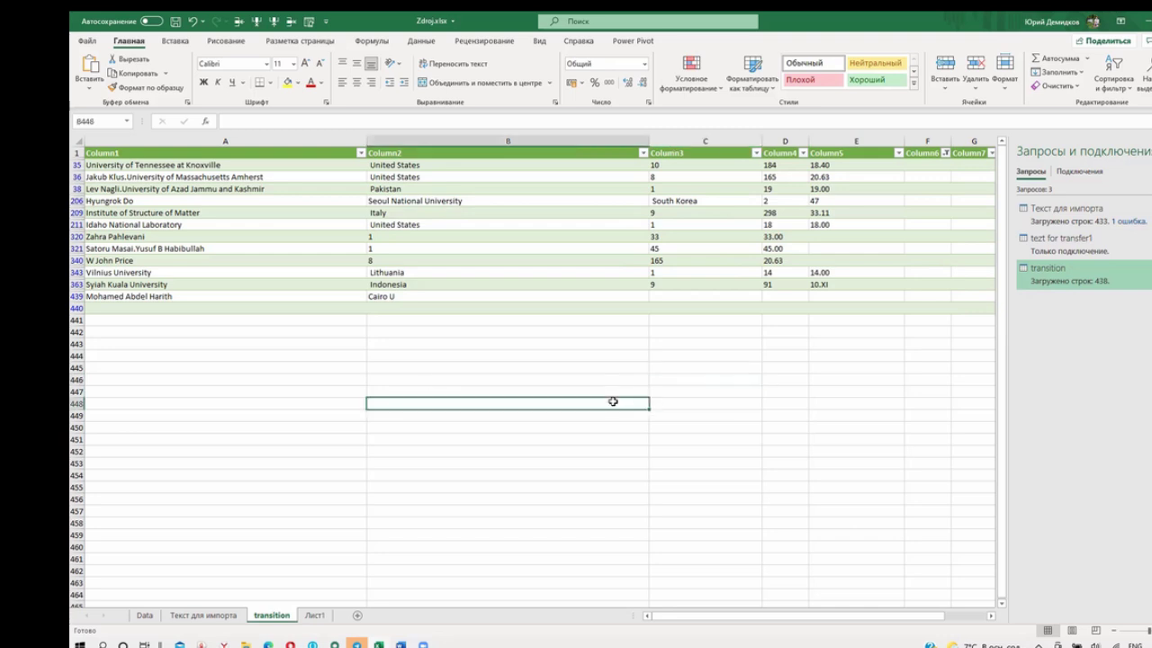
pyautogui.click(349, 568)
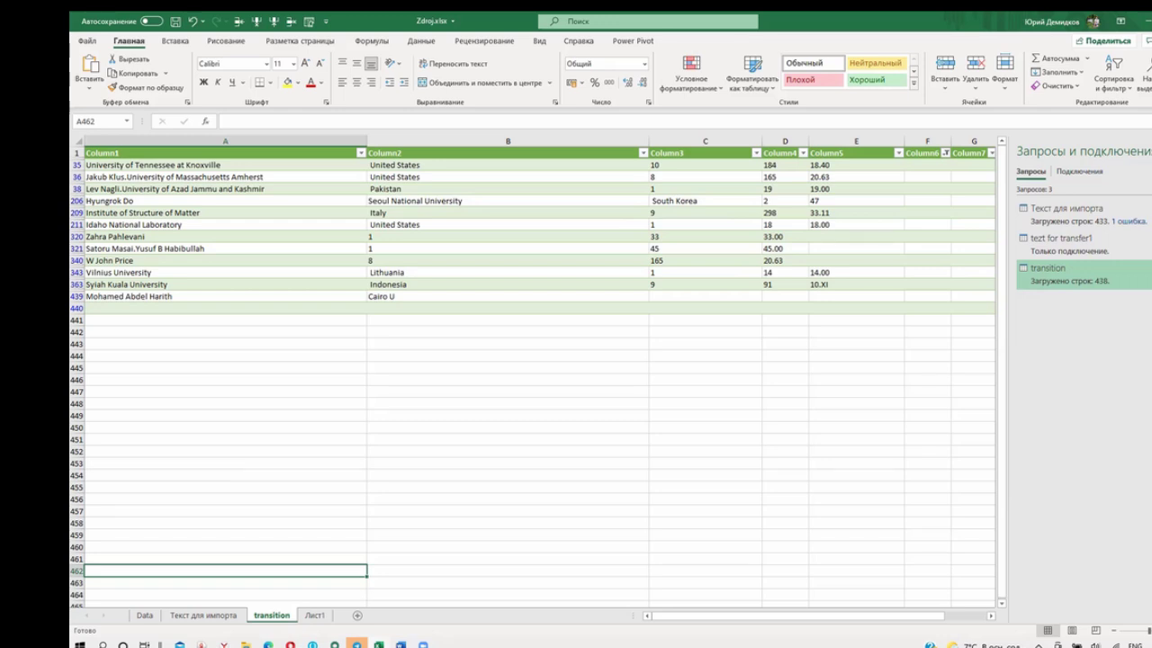
pyautogui.click(704, 511)
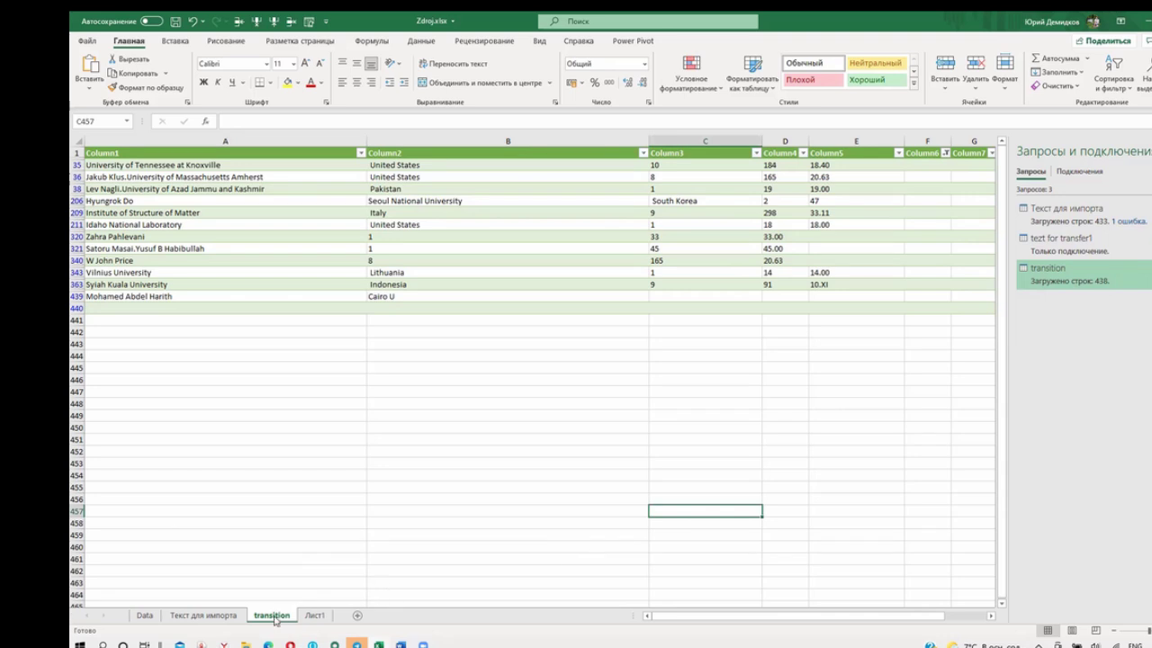
pyautogui.click(945, 153)
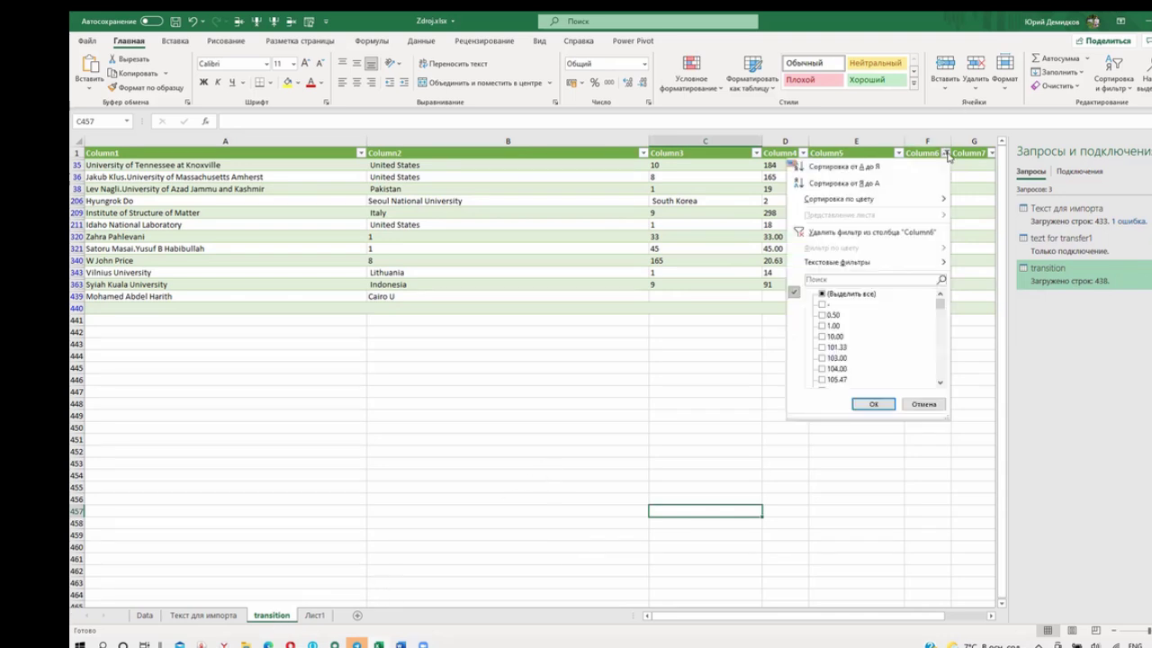
pyautogui.click(754, 224)
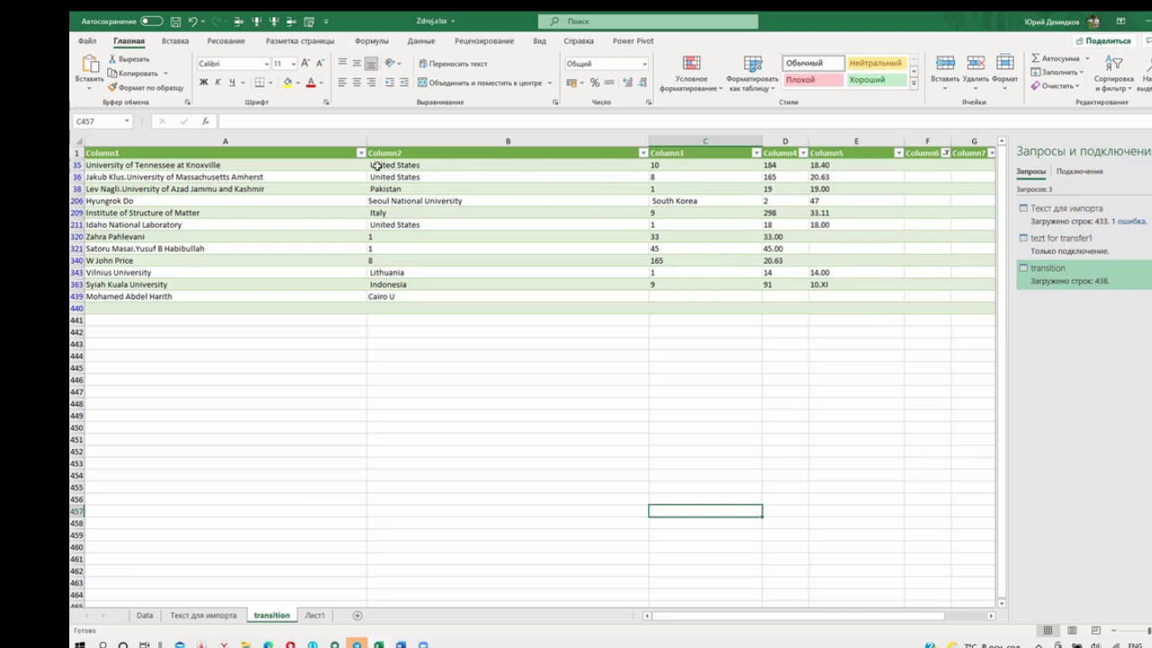
# - Move row 35's University of Tennessee entry from A35:E35 one column right into B35:F35
pyautogui.click(236, 166)
pyautogui.moveTo(351, 163); pyautogui.dragTo(859, 165)
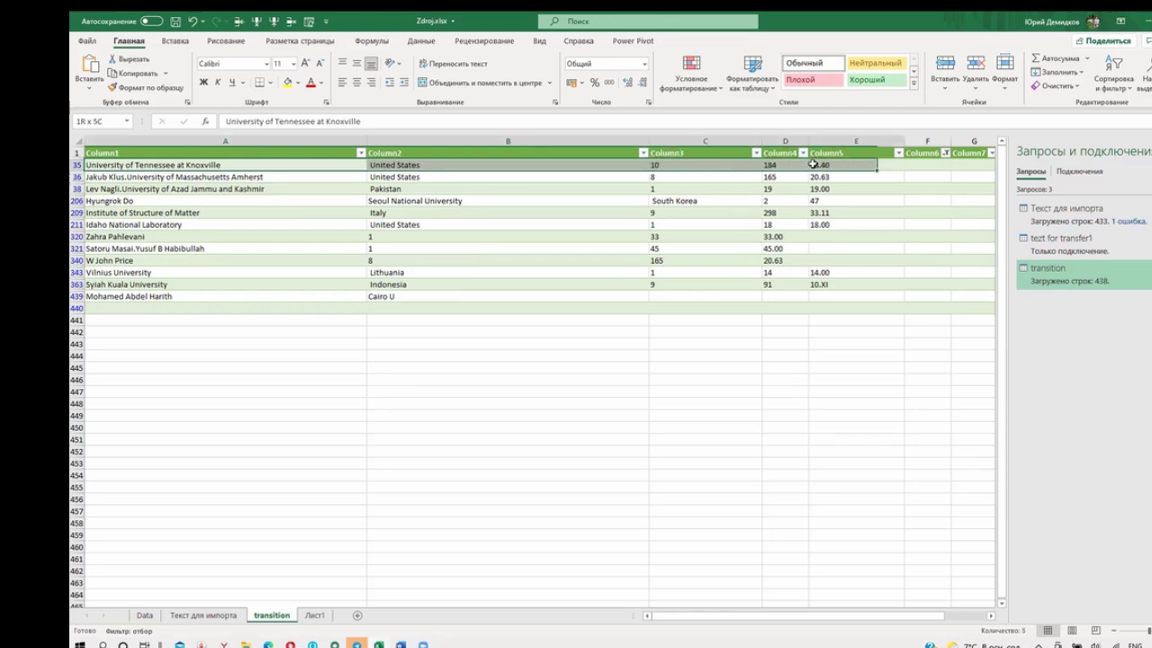
pyautogui.moveTo(190, 172); pyautogui.dragTo(390, 168)
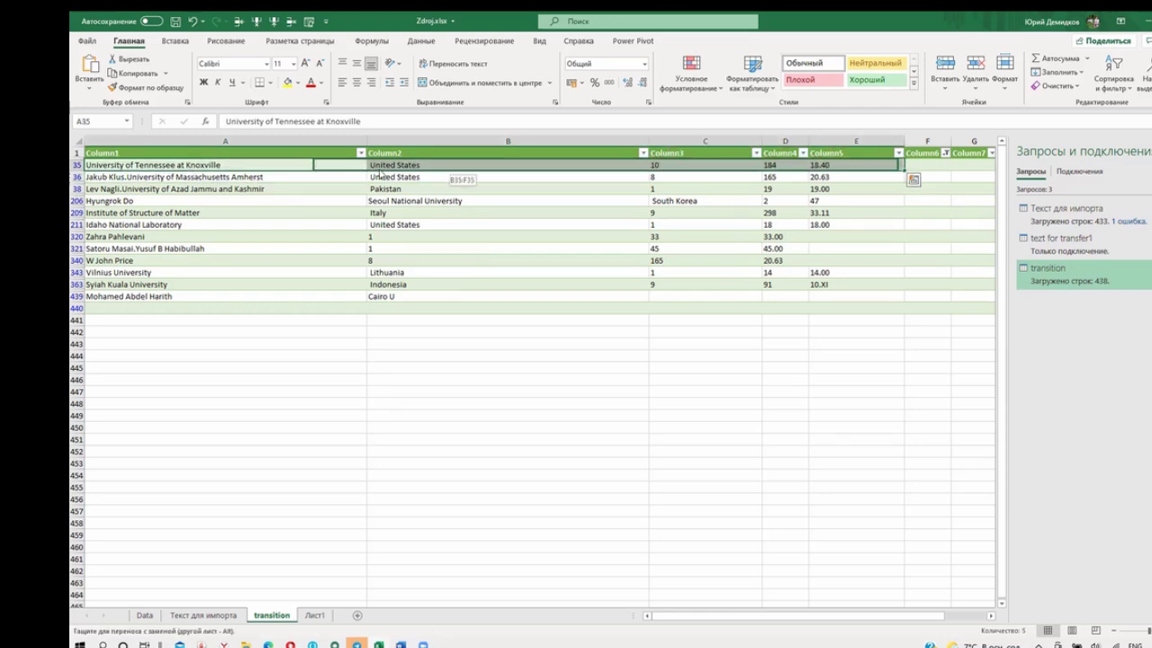
pyautogui.moveTo(392, 172); pyautogui.dragTo(393, 171)
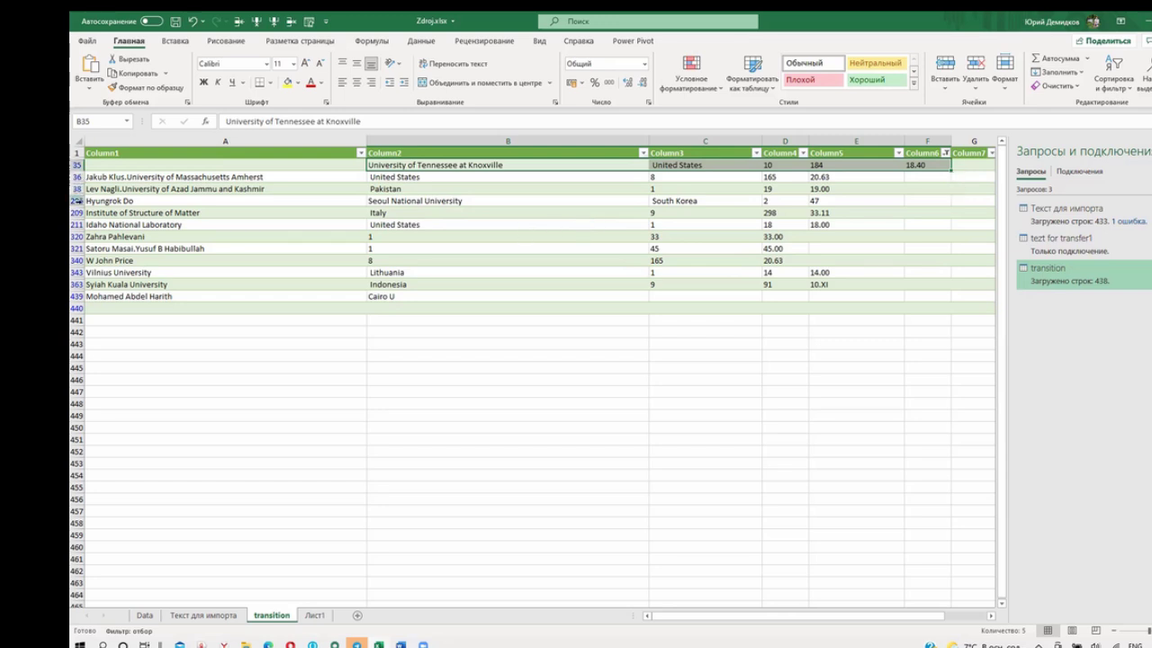
pyautogui.click(945, 153)
# - Clear the table filter and shift row 36's country and figures one column right
pyautogui.click(822, 294)
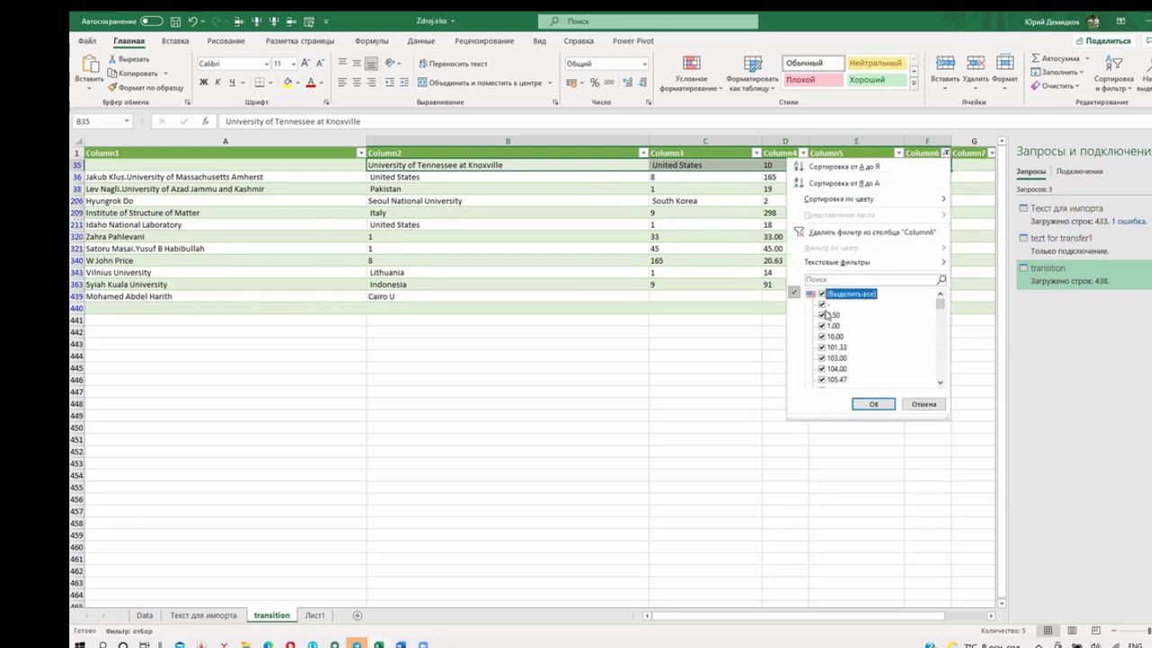
pyautogui.click(873, 404)
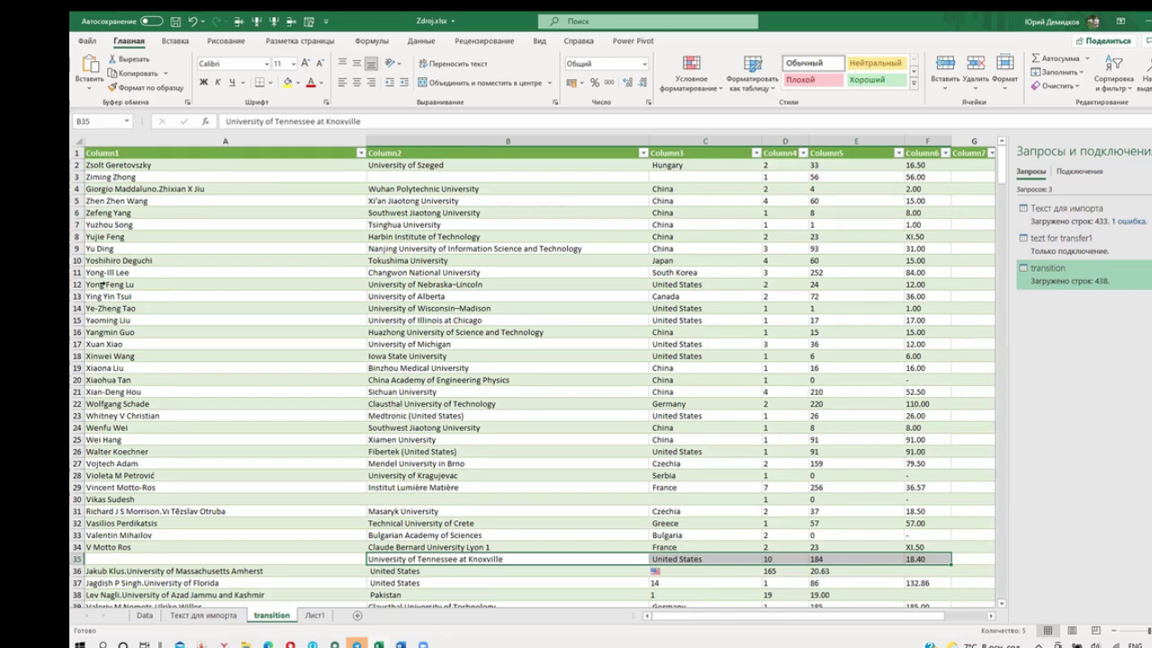
pyautogui.scroll(-2, 151, 288)
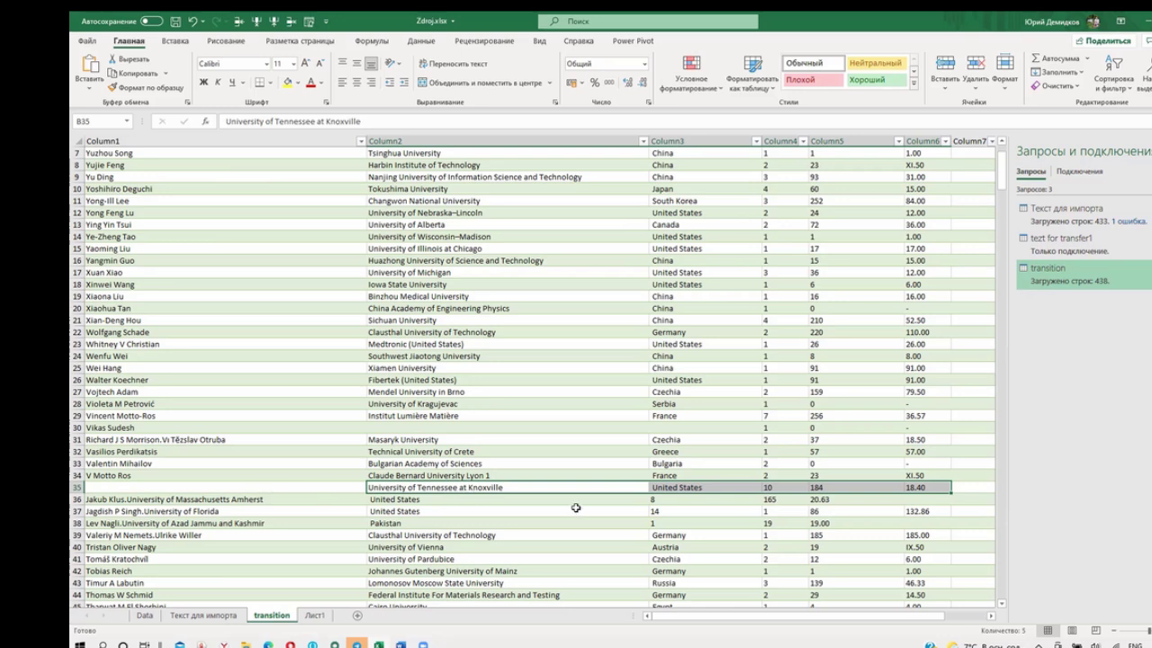
pyautogui.click(526, 500)
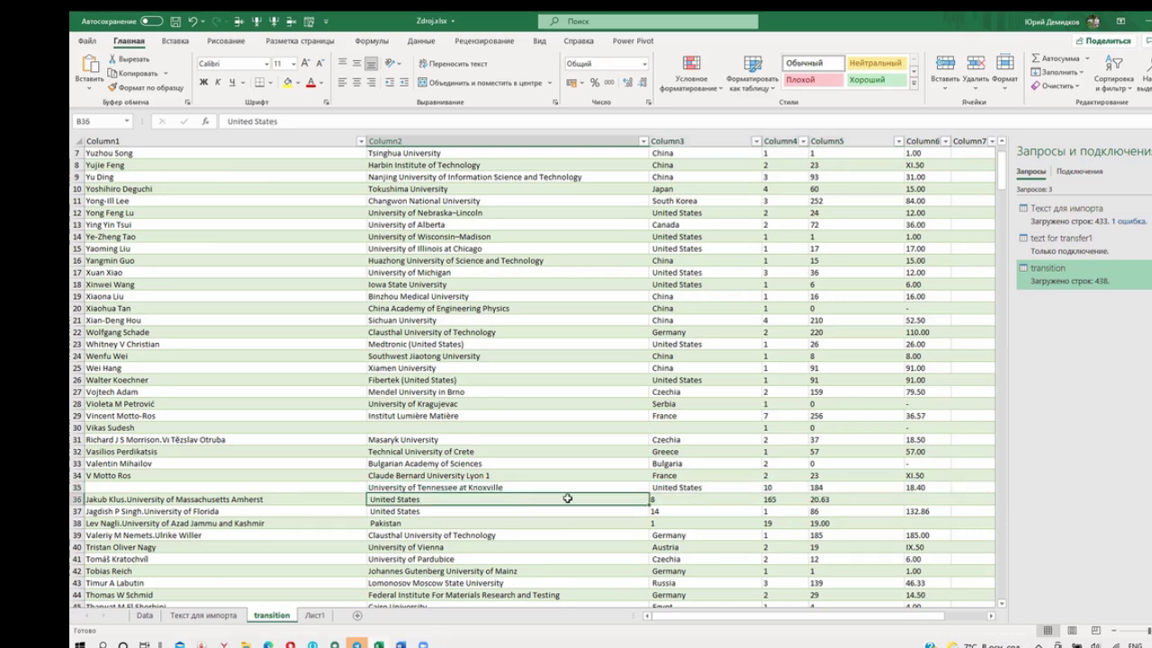
pyautogui.hotkey('shift', 'Right')
pyautogui.hotkey('shift', 'Right')
pyautogui.hotkey('shift', 'Right')
pyautogui.hotkey('shift', 'Right')
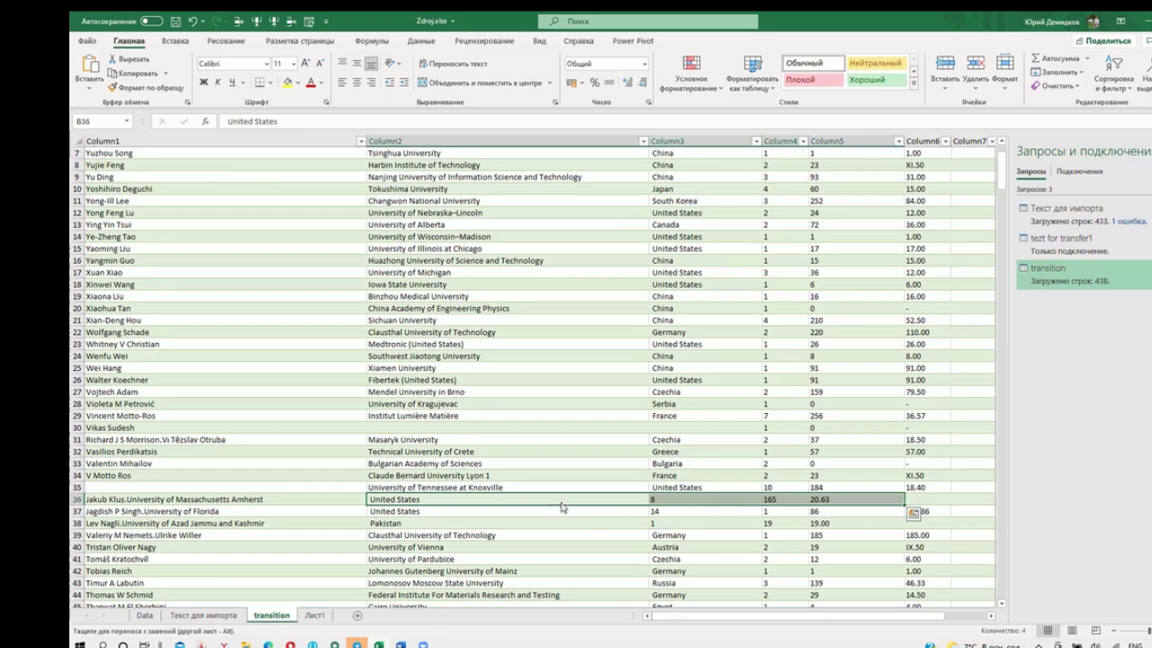
pyautogui.moveTo(559, 498); pyautogui.dragTo(684, 499)
# - Inspect row 37's cells: the combined name and university in A37, 14, D37, and 86
pyautogui.scroll(-3, 400, 409)
pyautogui.scroll(-3, 396, 396)
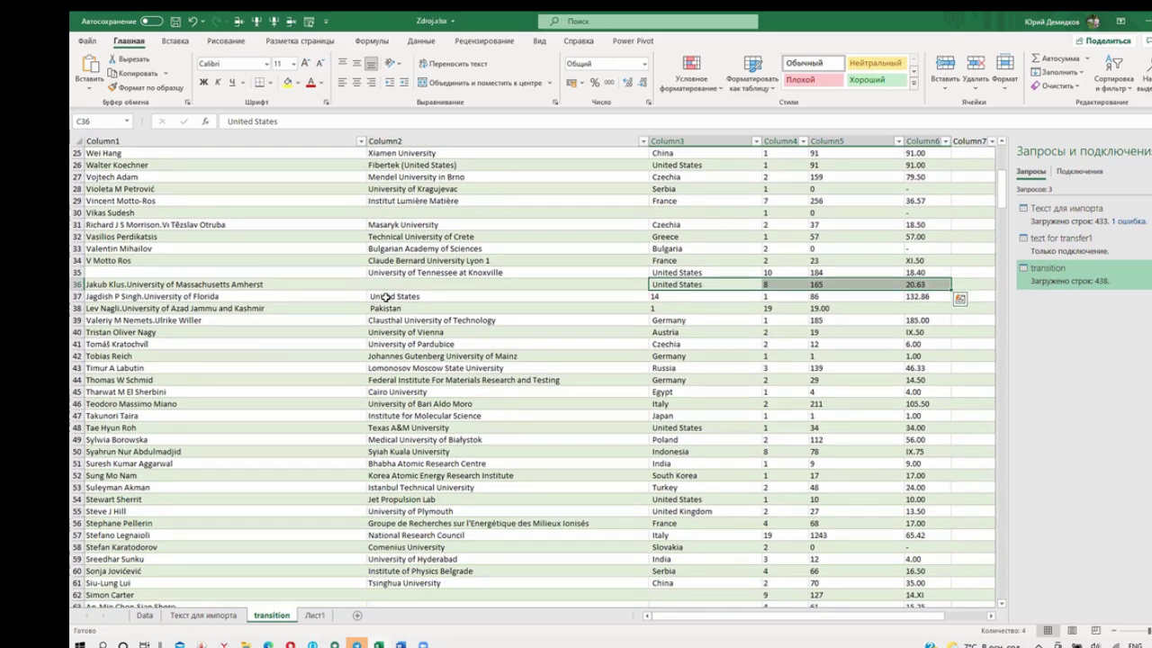
pyautogui.click(385, 297)
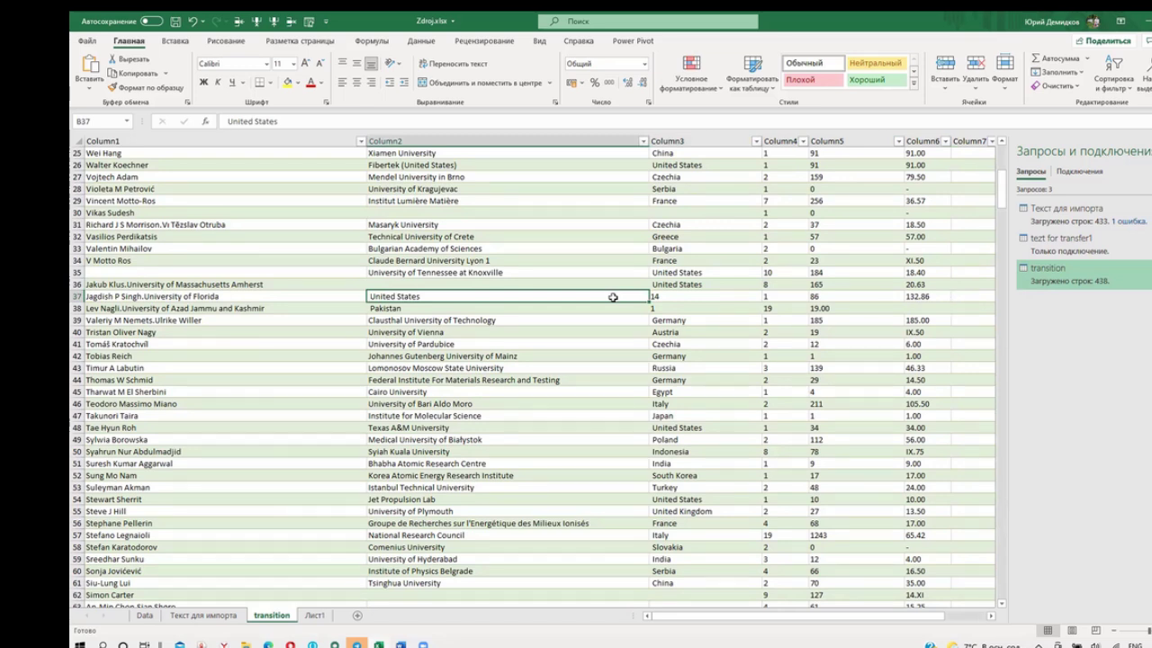
pyautogui.click(691, 296)
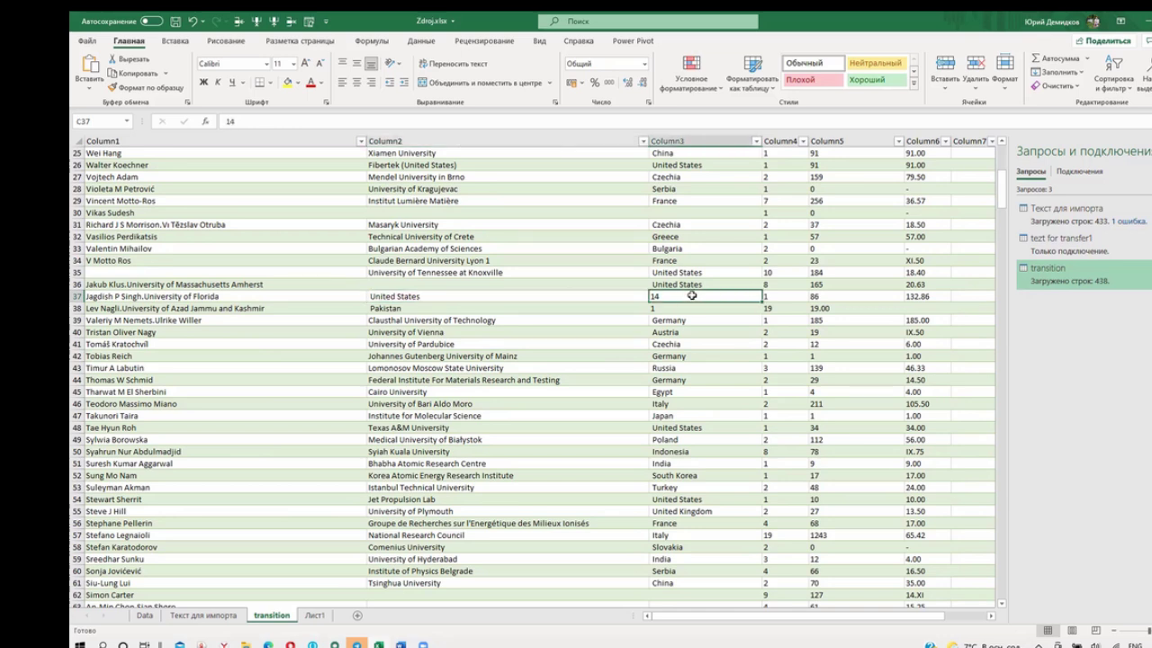
pyautogui.click(427, 296)
pyautogui.click(178, 297)
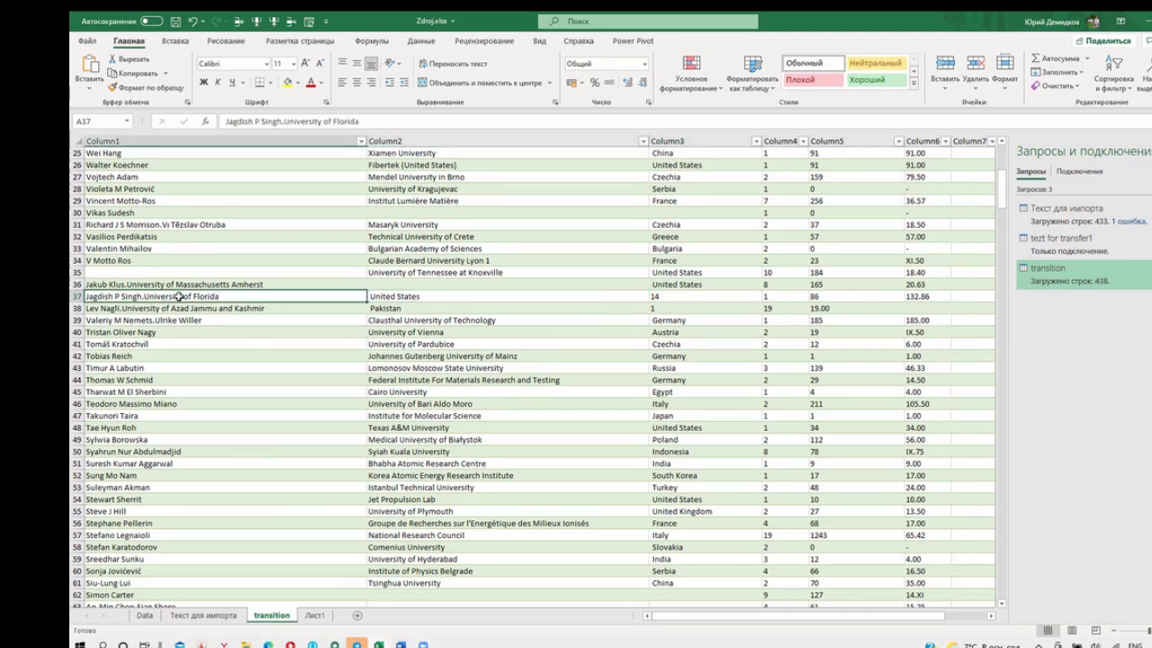
pyautogui.click(684, 298)
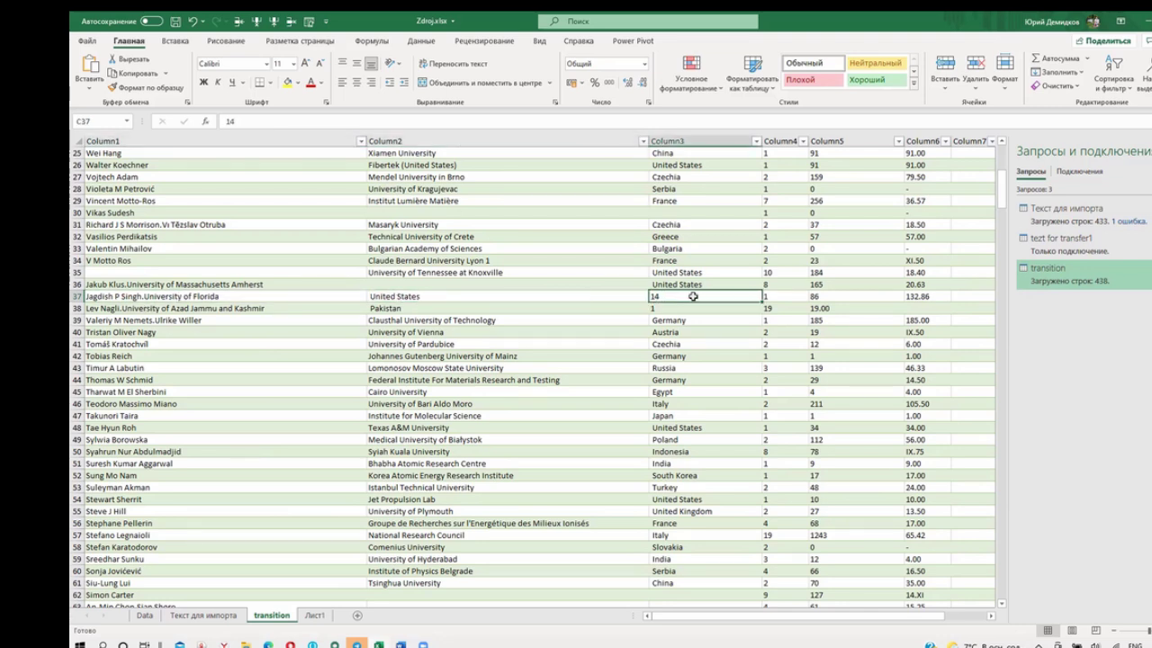
pyautogui.click(775, 298)
pyautogui.click(817, 299)
pyautogui.click(778, 295)
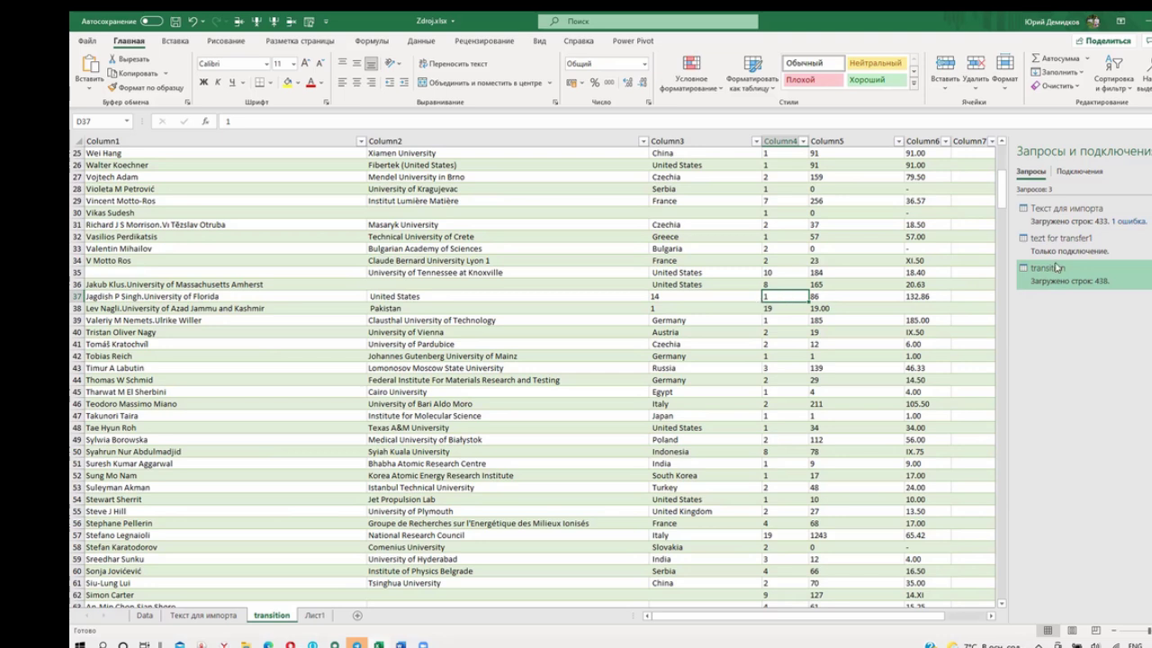
# - Correct F37 from 132.86 to 13.286 and D37 to 186
pyautogui.click(925, 297)
pyautogui.click(318, 121)
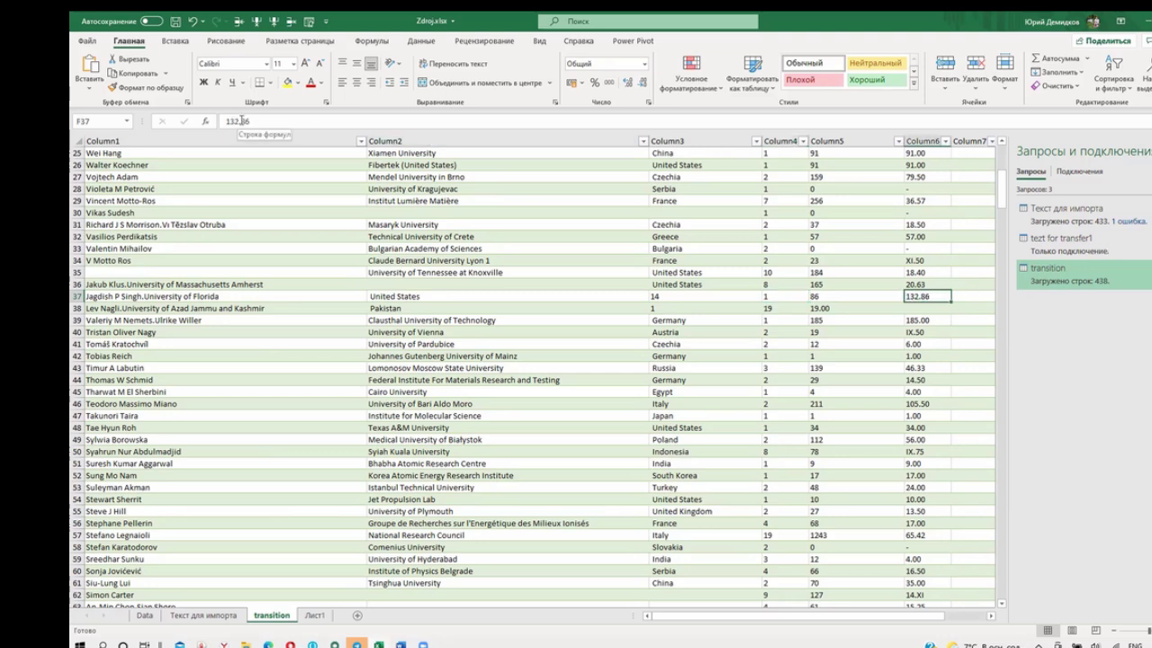
pyautogui.press('BackSpace')
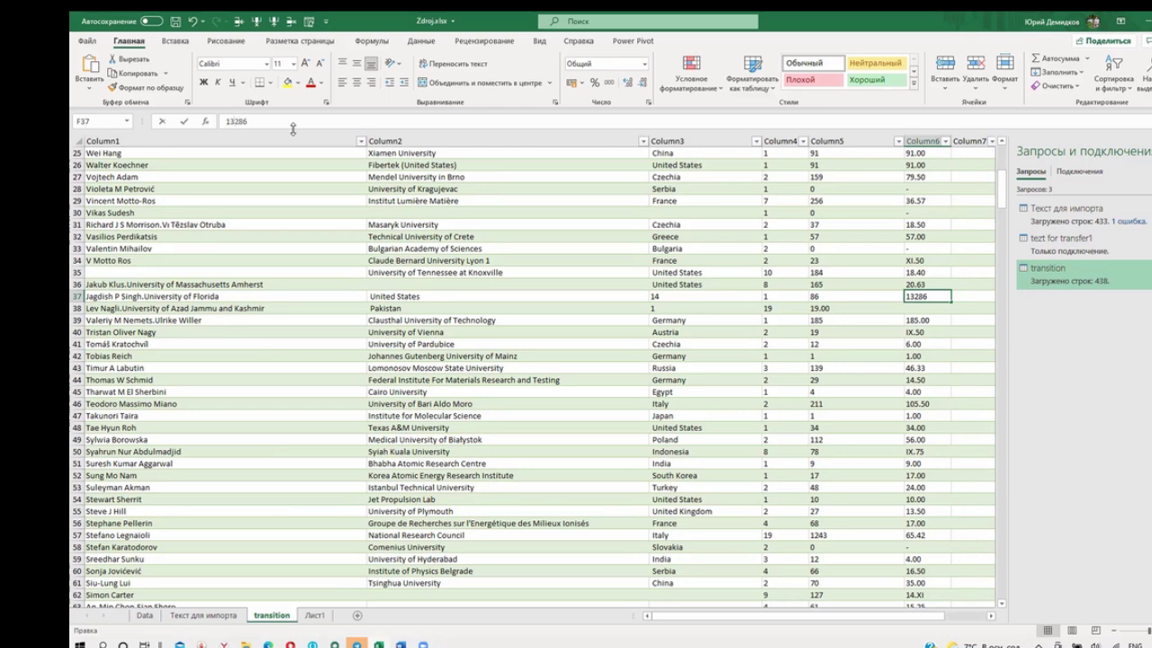
pyautogui.write('.')
pyautogui.press('Return')
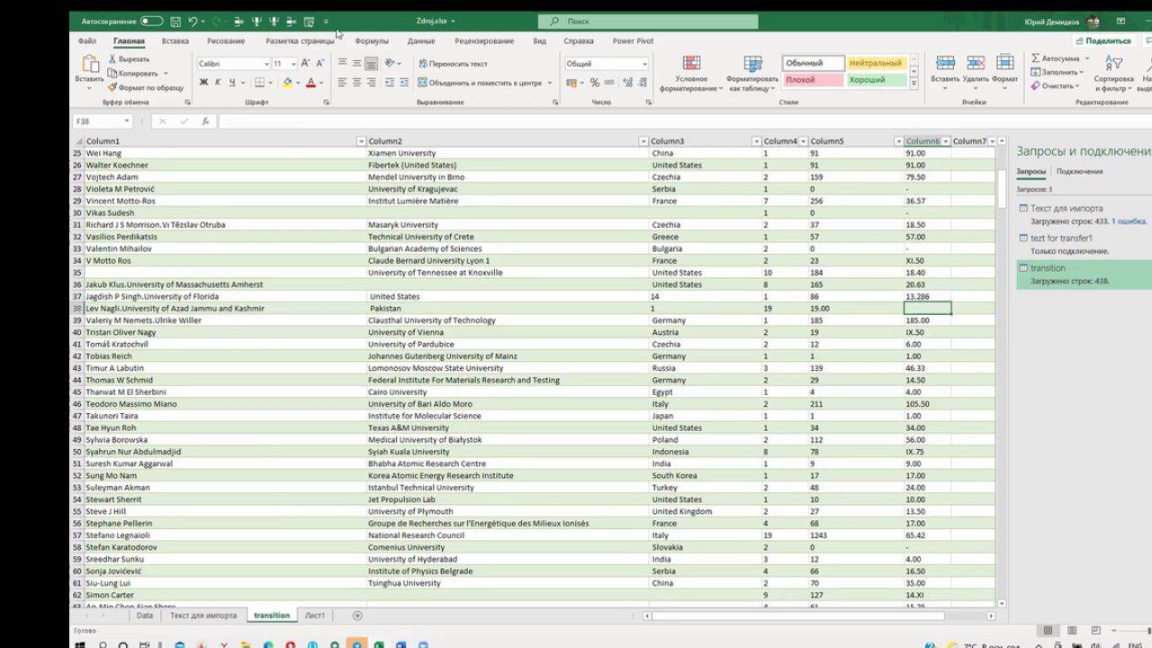
pyautogui.click(792, 298)
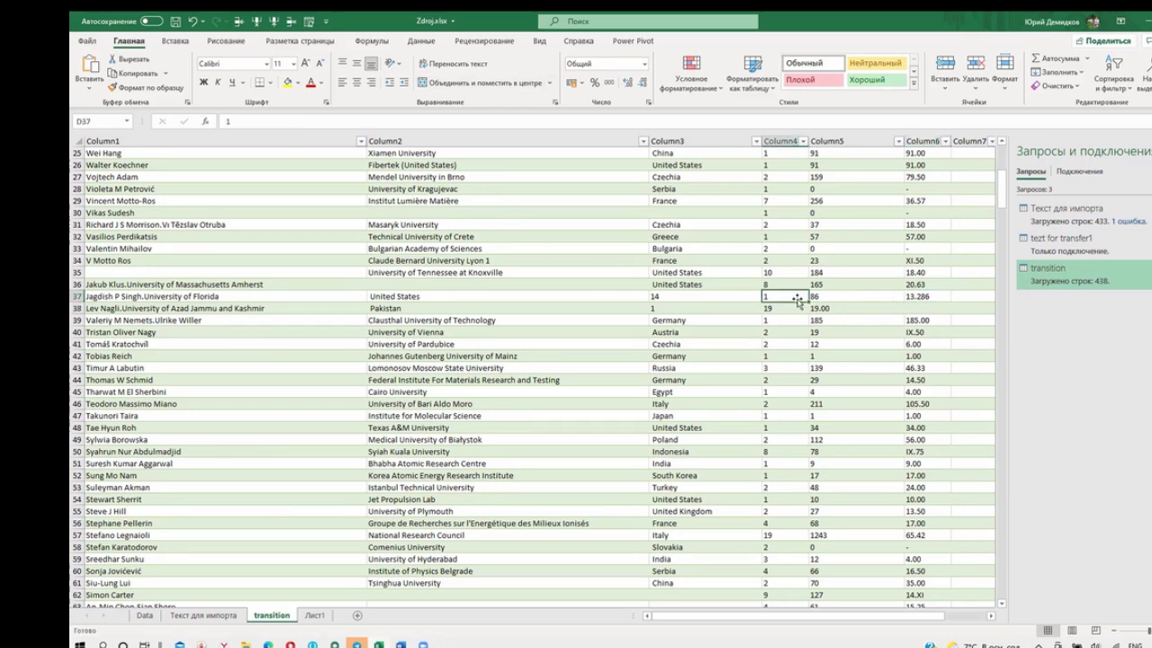
pyautogui.click(315, 117)
pyautogui.write('86')
pyautogui.press('Return')
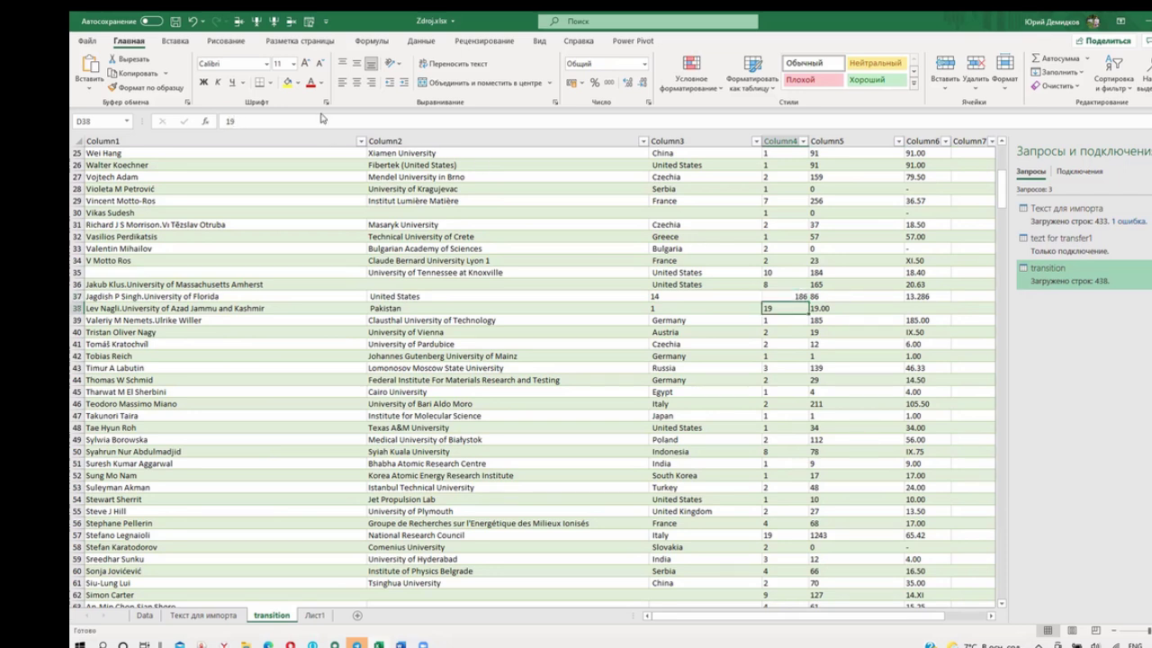
pyautogui.click(796, 297)
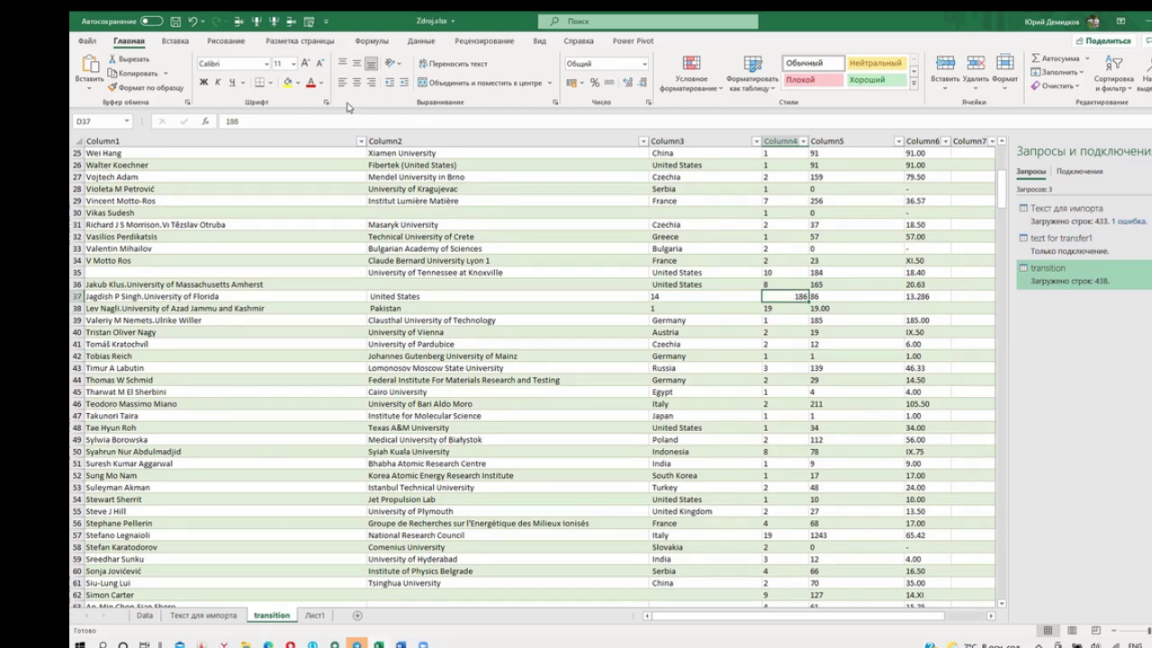
pyautogui.click(855, 295)
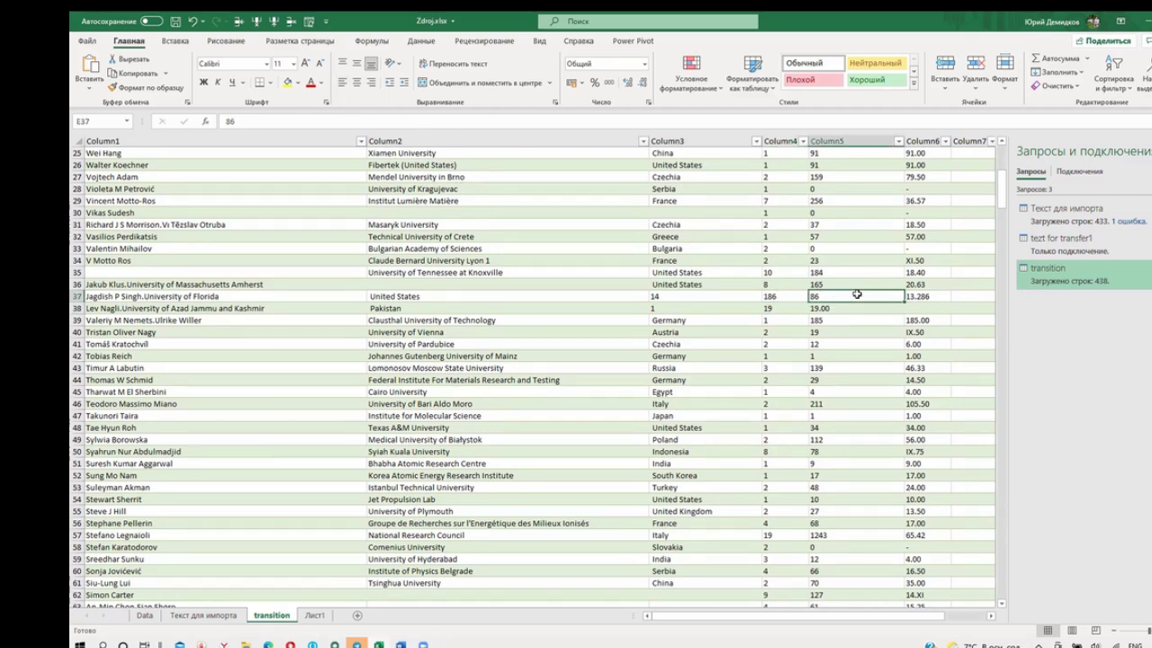
# - Shift row 37's country and figures one column right and move University of Florida into B37
pyautogui.moveTo(795, 298)
pyautogui.mouseDown()
pyautogui.moveTo(522, 300)
pyautogui.moveTo(561, 307)
pyautogui.mouseUp()
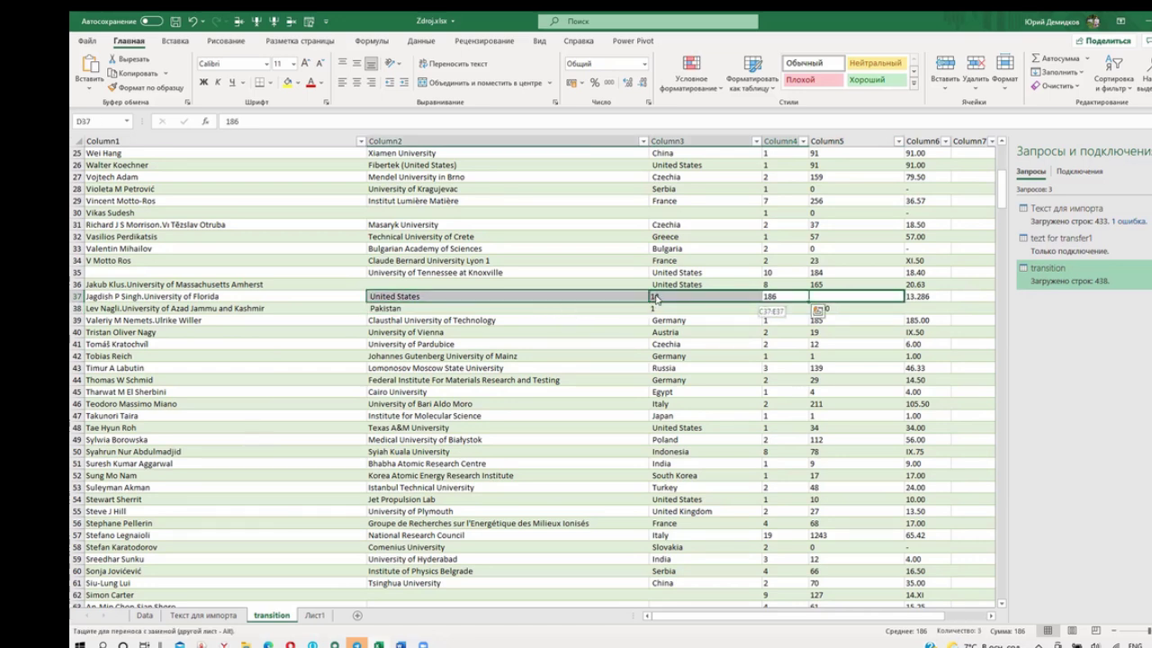
pyautogui.moveTo(650, 303); pyautogui.dragTo(652, 303)
pyautogui.click(281, 295)
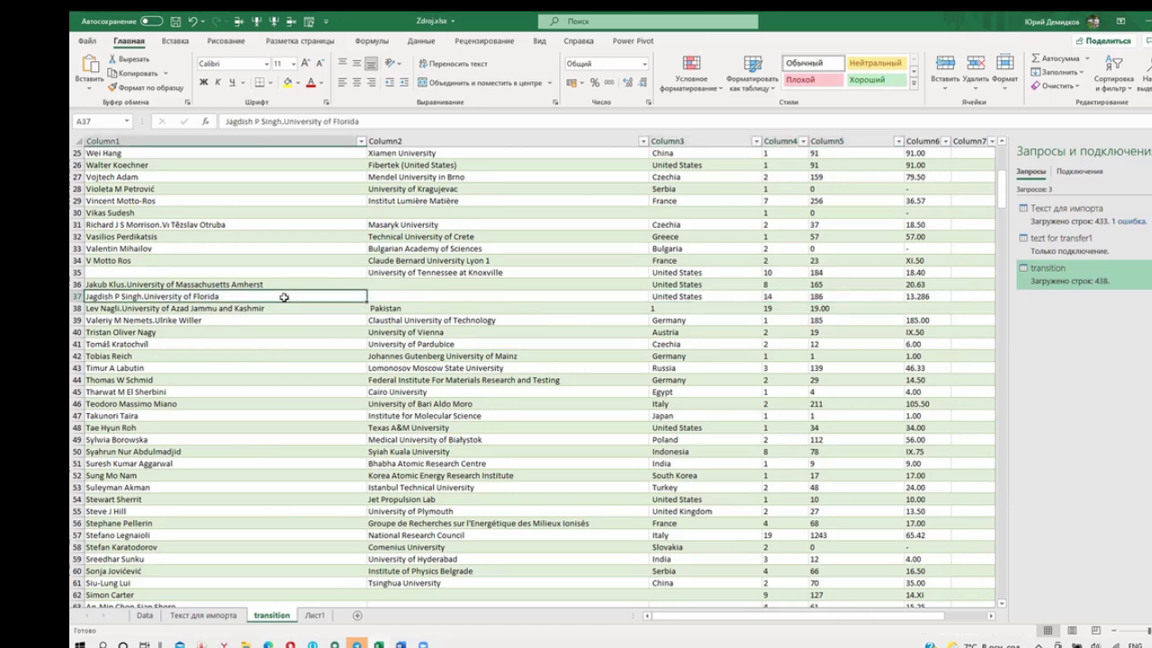
pyautogui.moveTo(365, 120); pyautogui.dragTo(284, 123)
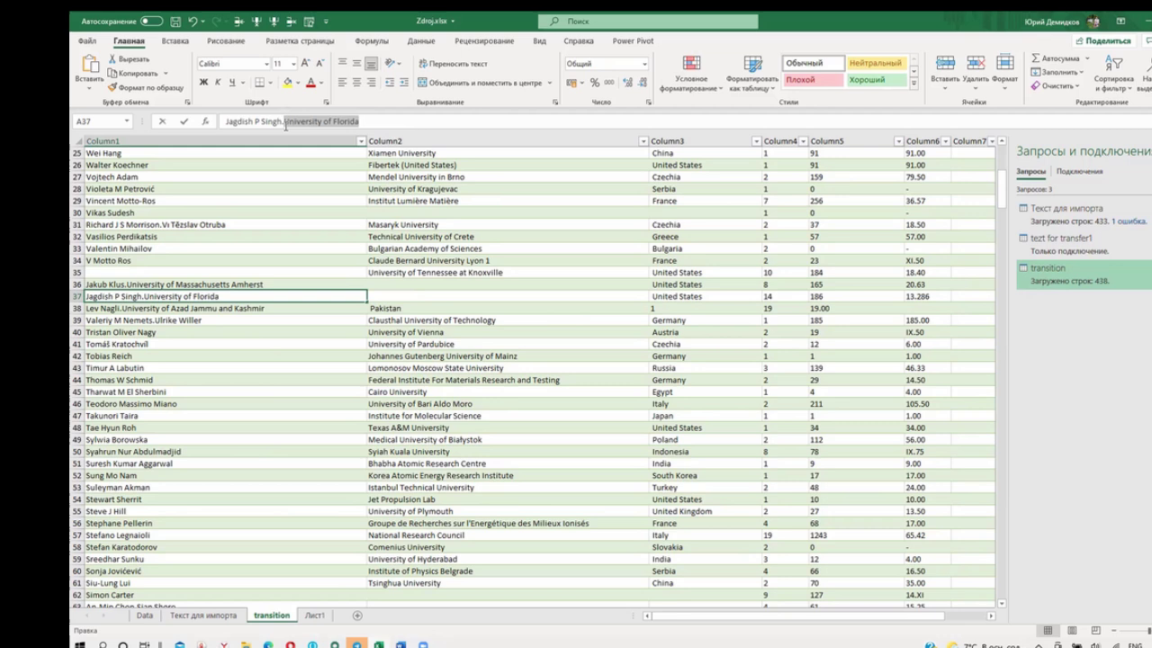
pyautogui.hotkey('ctrl', 'x')
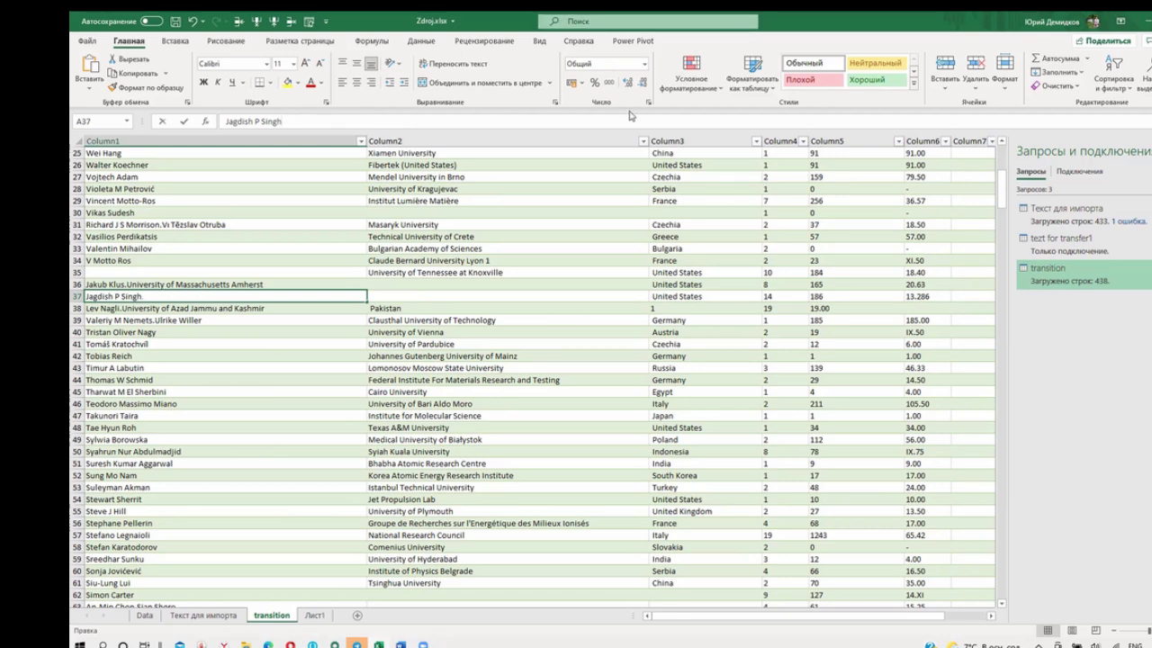
pyautogui.click(505, 297)
pyautogui.hotkey('ctrl', 'v')
# - Shift row 38's Pakistan and figures one column right and move Jammu and Kashmir into B38
pyautogui.moveTo(474, 310); pyautogui.dragTo(891, 309)
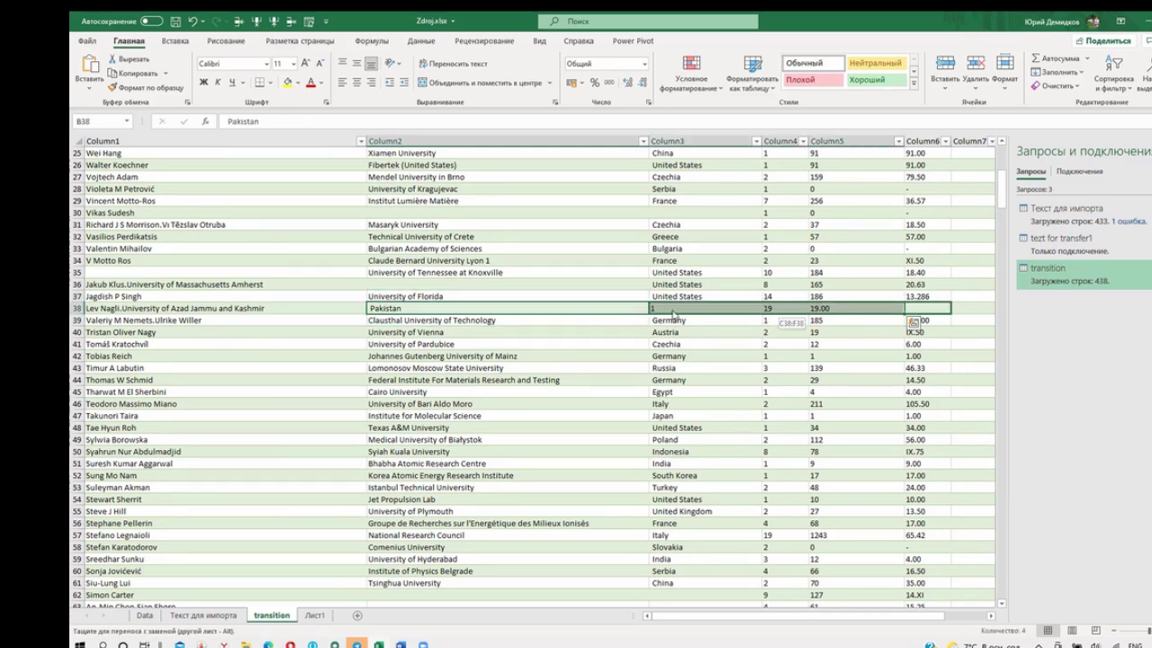
pyautogui.moveTo(561, 314); pyautogui.dragTo(844, 313)
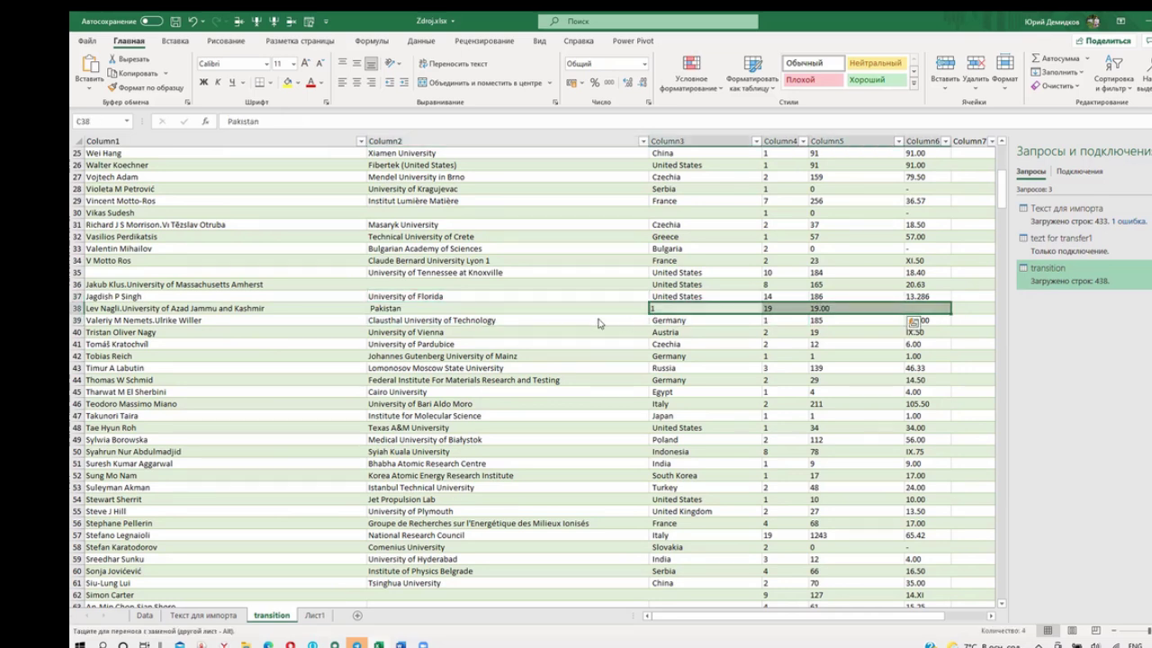
pyautogui.click(459, 298)
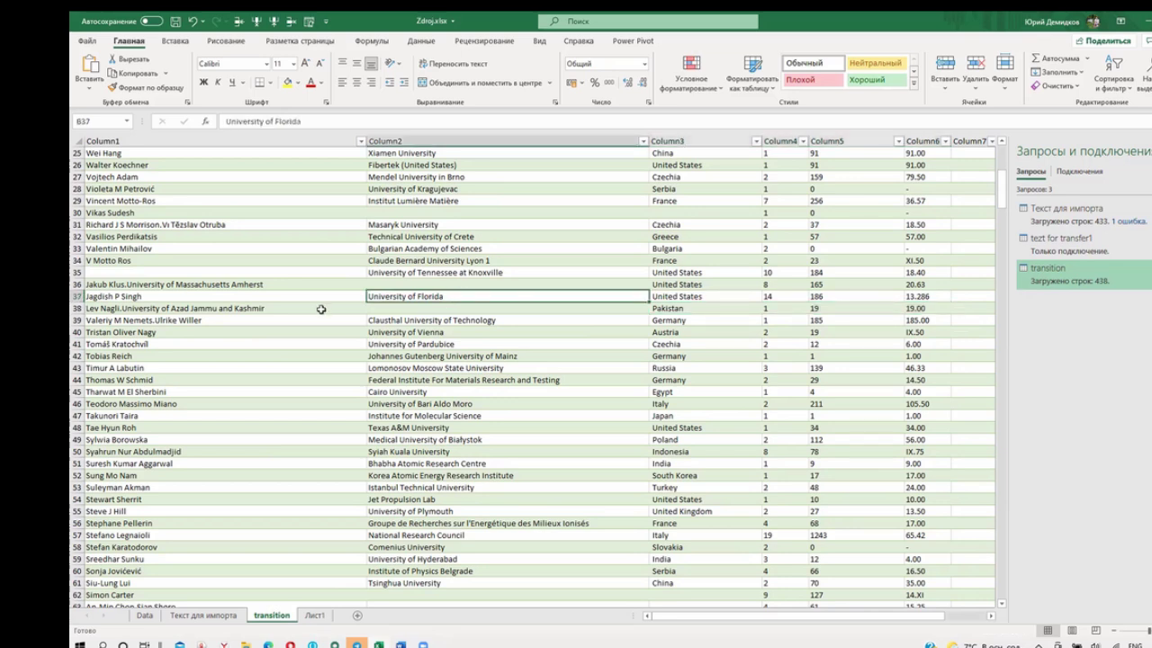
pyautogui.click(319, 310)
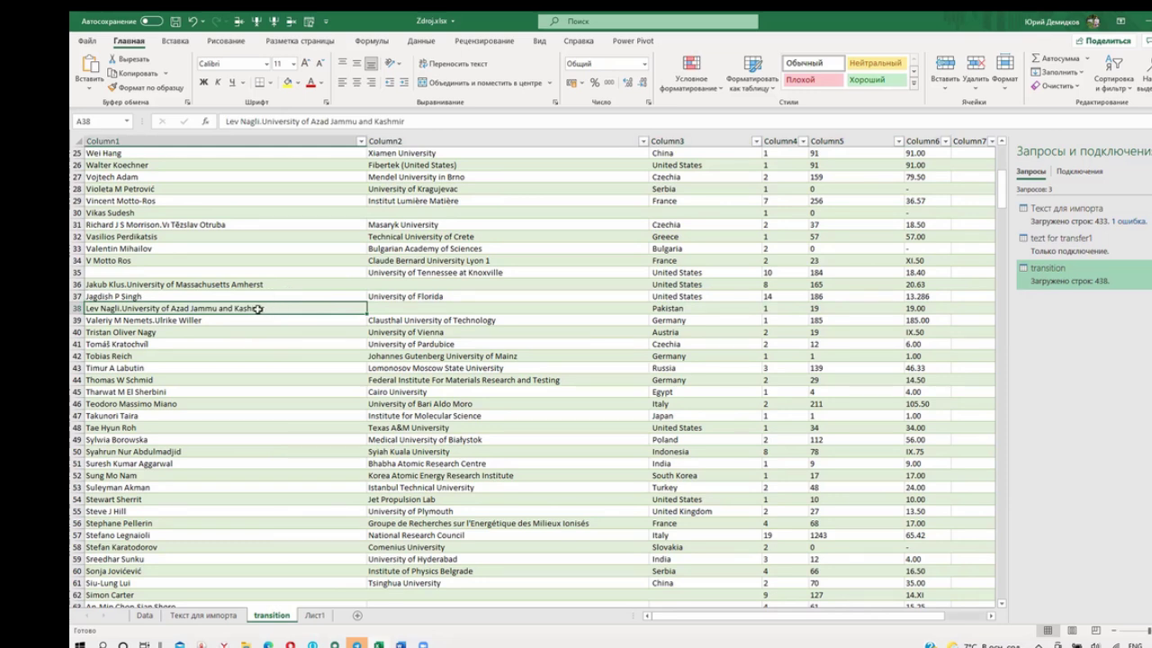
pyautogui.moveTo(413, 117); pyautogui.dragTo(329, 120)
pyautogui.press('BackSpace')
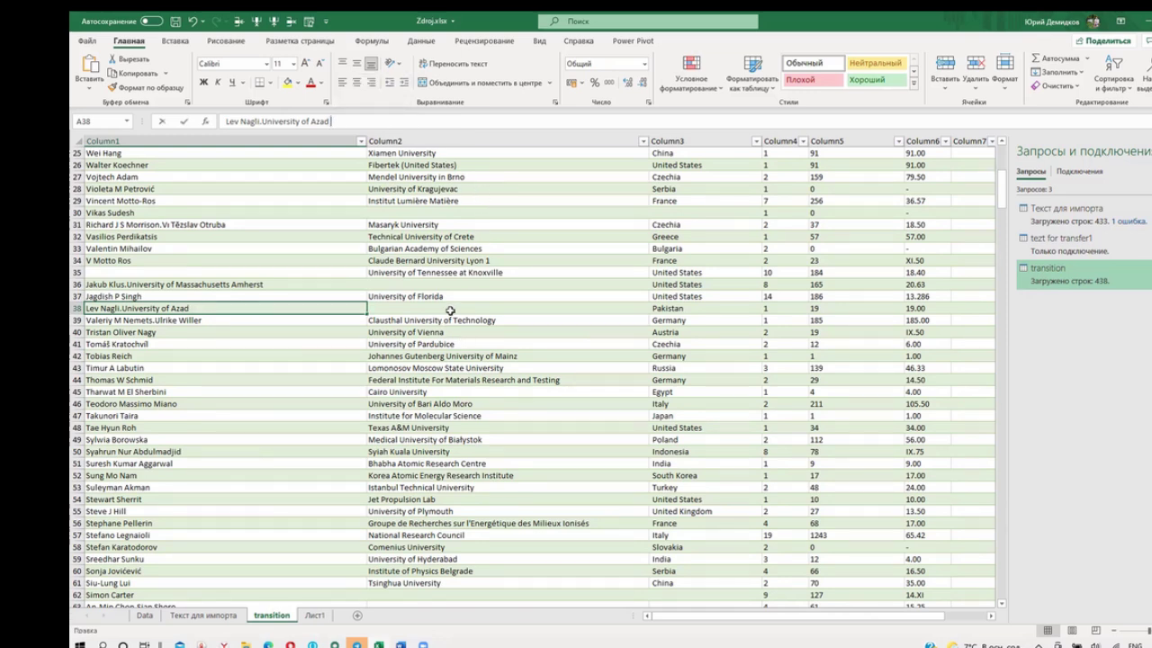
pyautogui.click(450, 312)
pyautogui.hotkey('ctrl', 'v')
# - Move University of Massachusetts Amherst out of A36 into B36
pyautogui.click(331, 286)
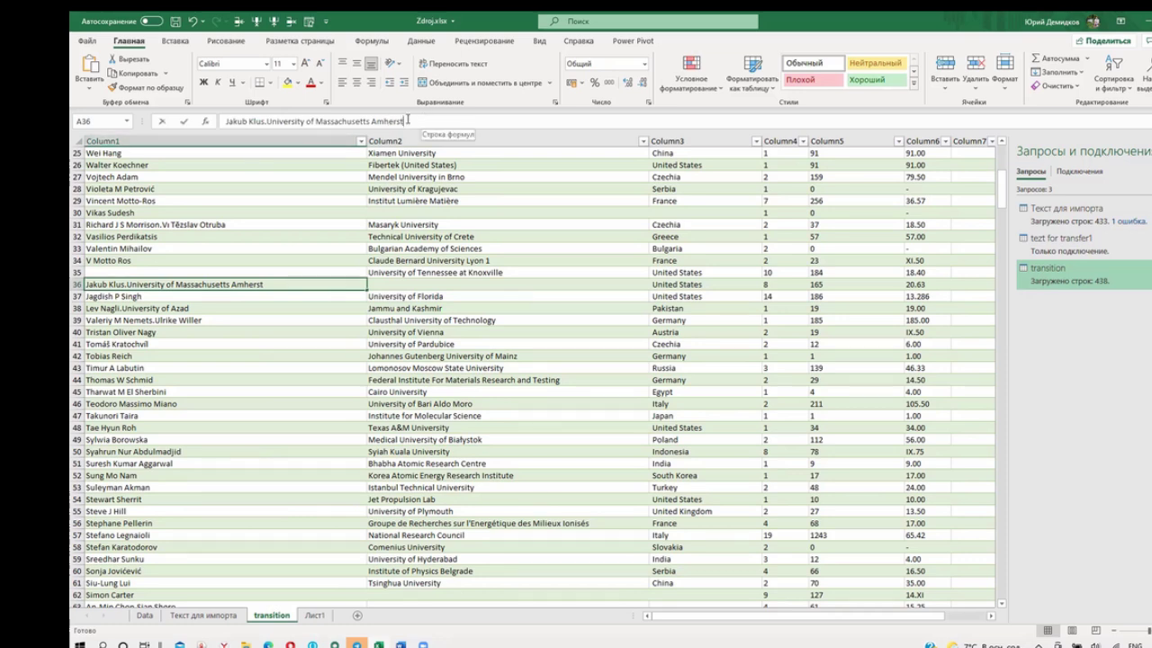
pyautogui.moveTo(411, 120); pyautogui.dragTo(267, 126)
pyautogui.hotkey('ctrl', 'x')
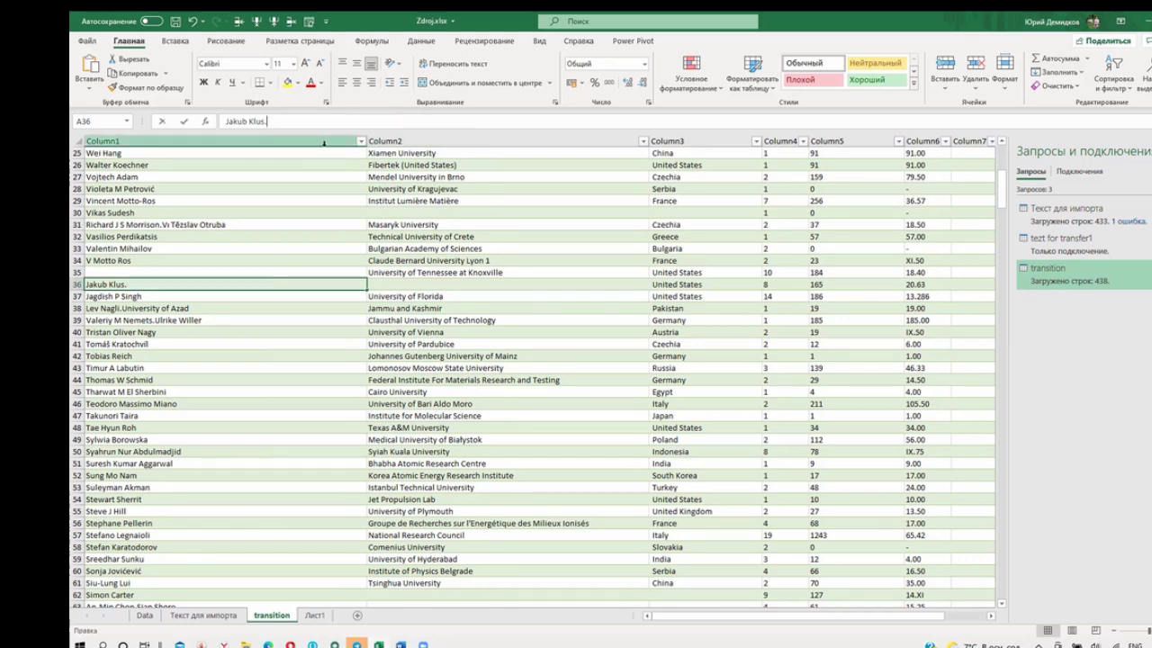
pyautogui.click(453, 284)
pyautogui.hotkey('ctrl', 'v')
pyautogui.click(400, 214)
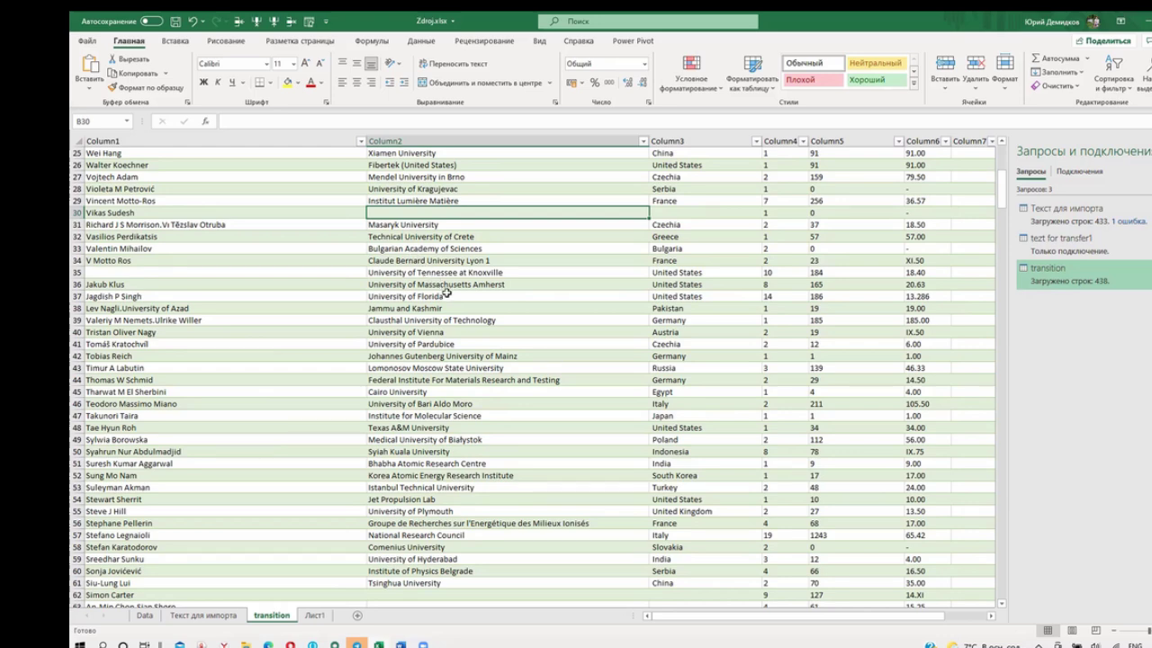
pyautogui.scroll(-2, 447, 294)
pyautogui.scroll(-7, 441, 306)
pyautogui.scroll(-8, 435, 324)
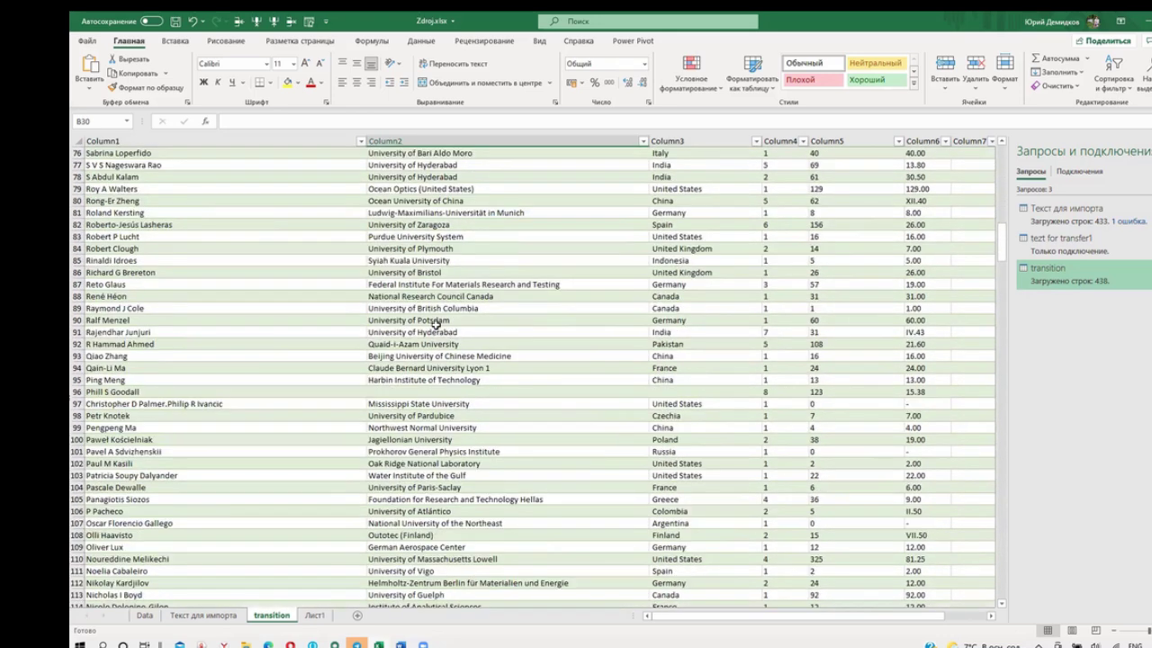
pyautogui.scroll(4, 437, 326)
pyautogui.scroll(-2, 442, 332)
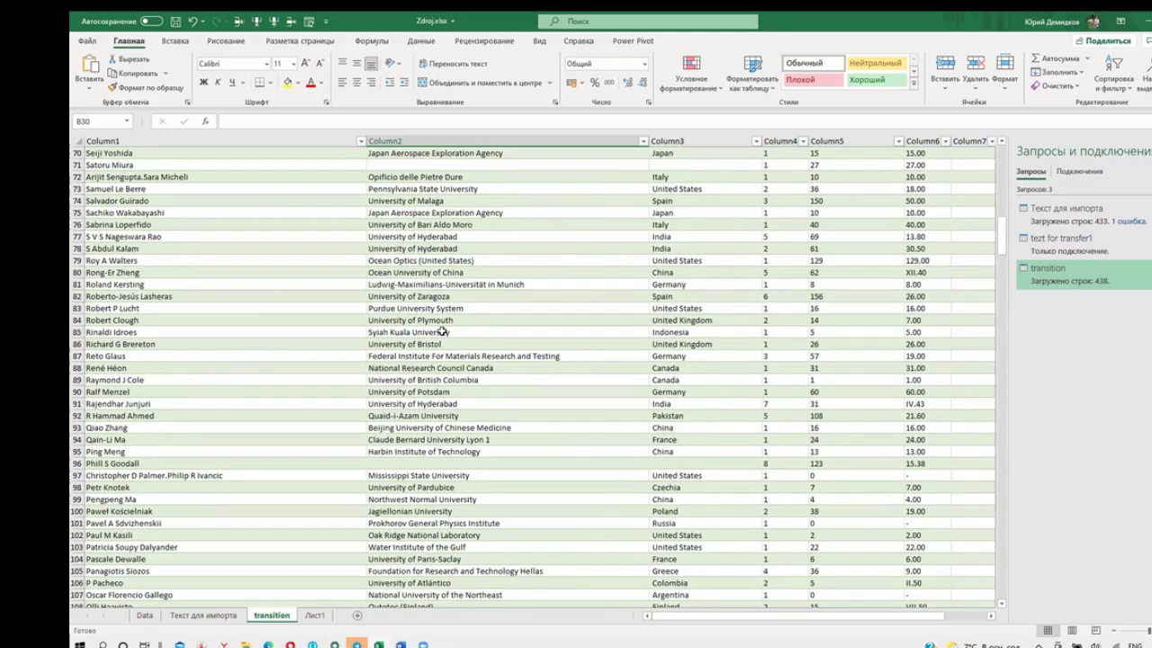
pyautogui.scroll(-5, 441, 333)
pyautogui.scroll(-5, 441, 335)
pyautogui.scroll(-3, 441, 338)
pyautogui.scroll(-3, 441, 344)
pyautogui.scroll(-1, 441, 338)
pyautogui.scroll(-8, 423, 324)
pyautogui.scroll(-6, 432, 337)
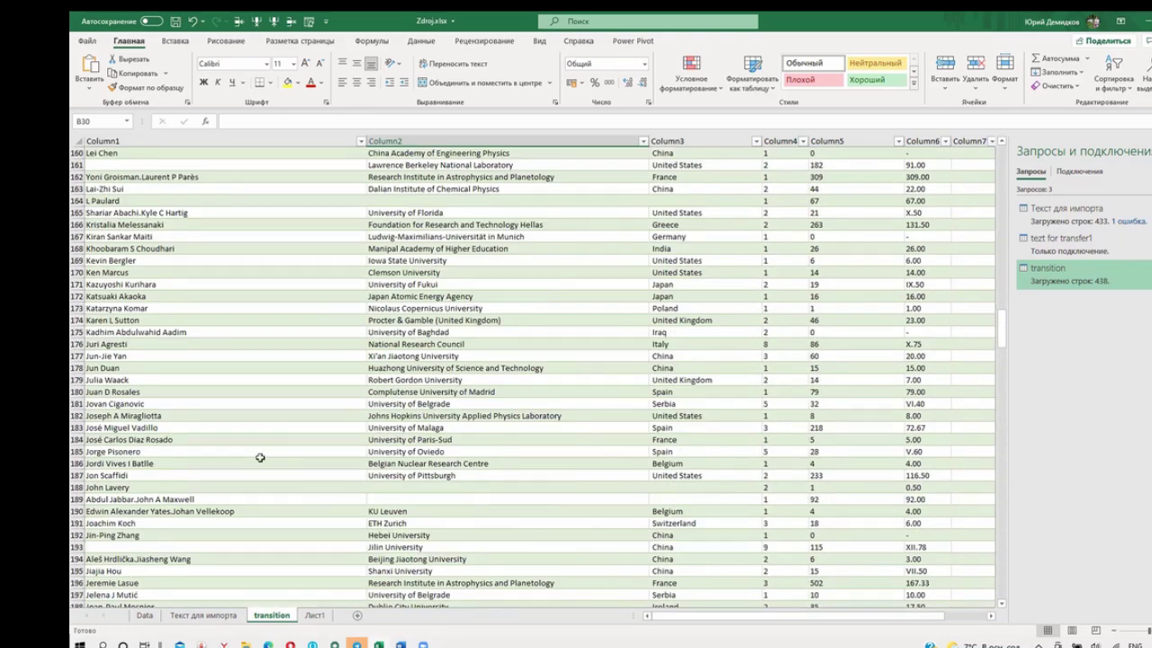
pyautogui.click(192, 500)
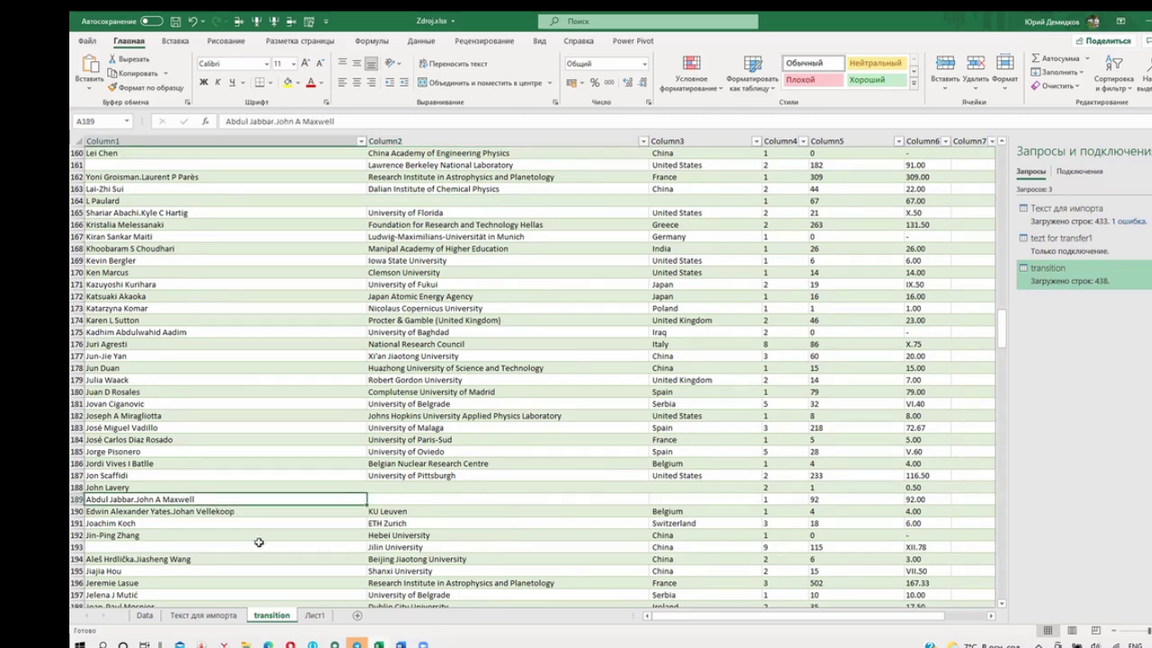
pyautogui.scroll(-4, 260, 543)
pyautogui.scroll(-3, 260, 543)
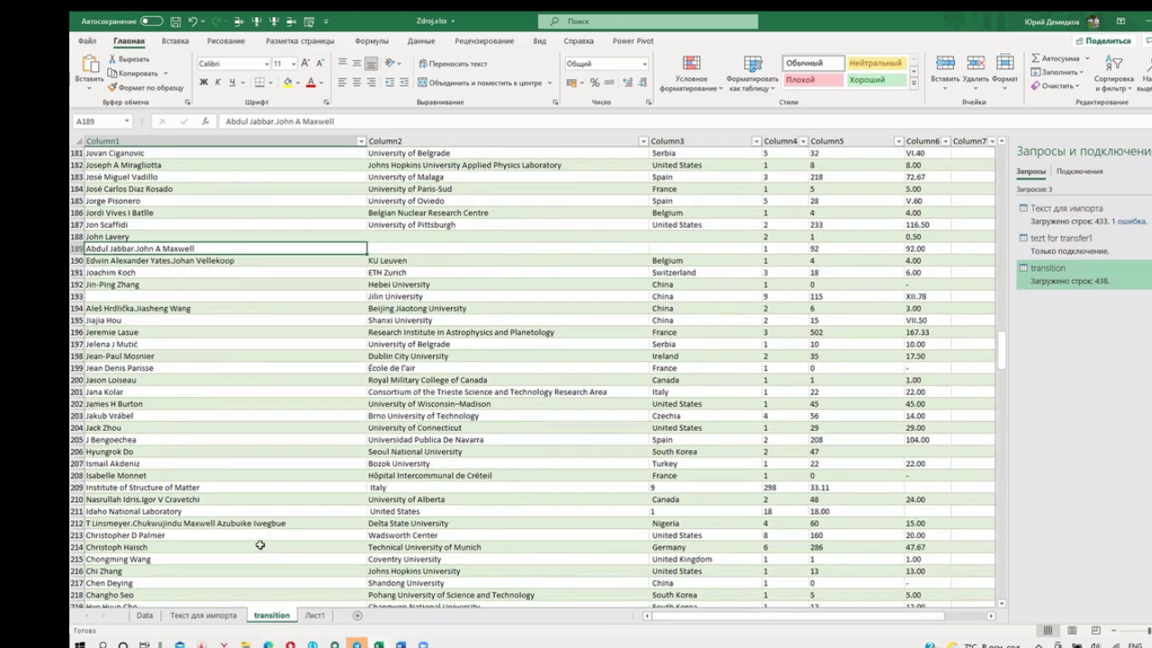
pyautogui.click(466, 487)
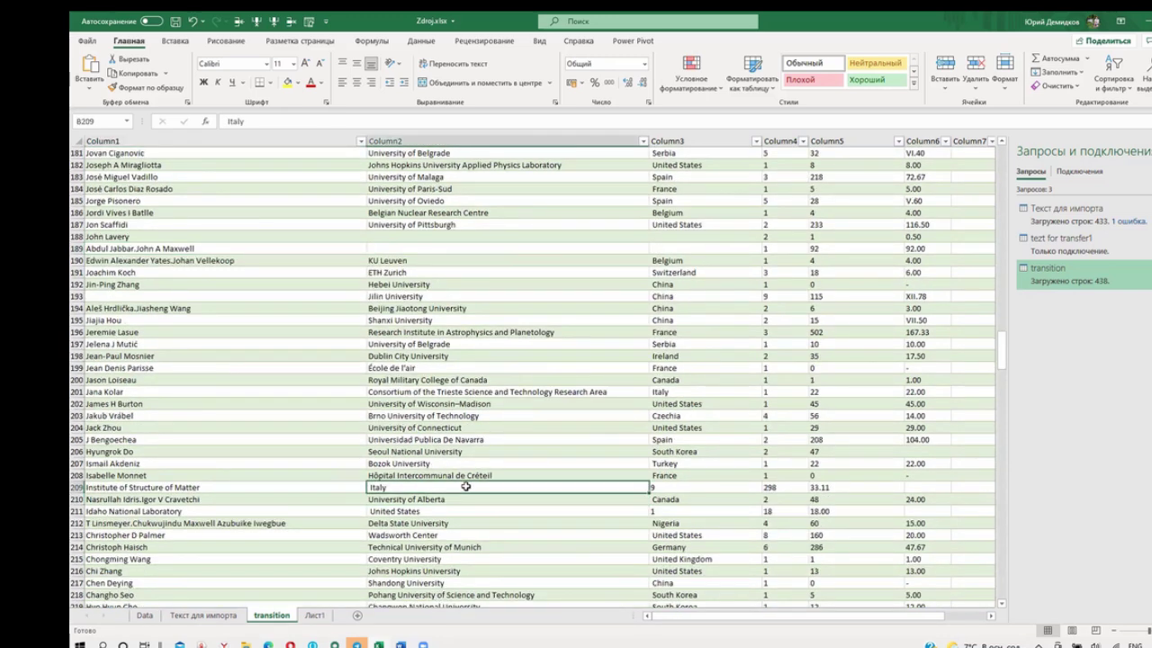
pyautogui.moveTo(465, 487); pyautogui.dragTo(814, 487)
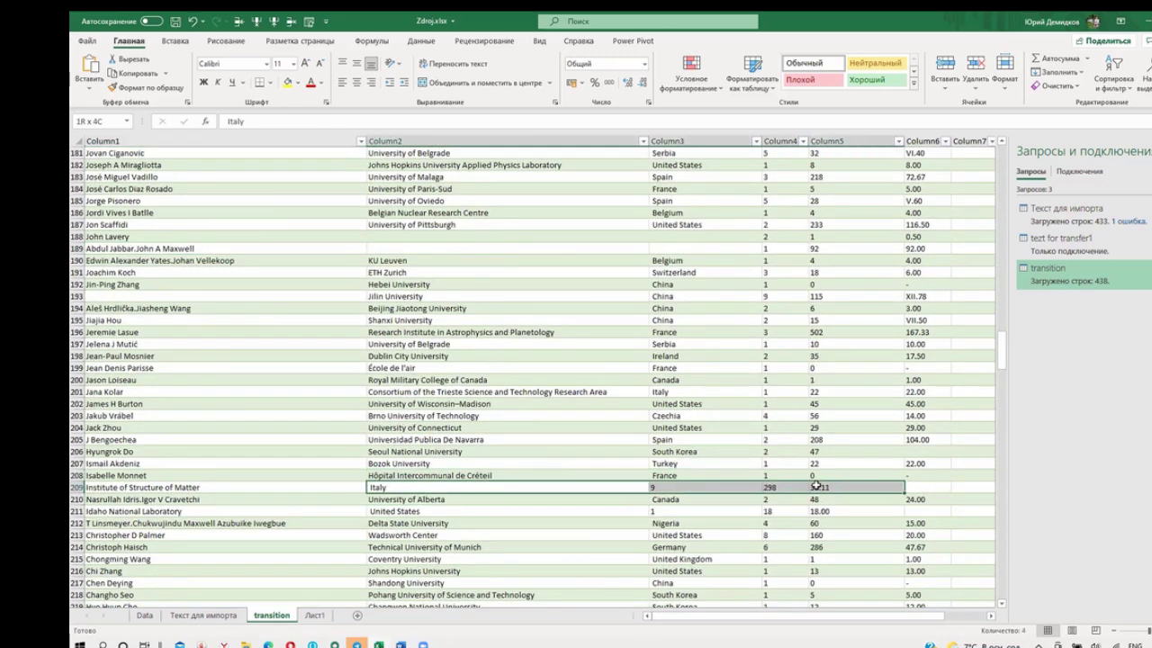
pyautogui.moveTo(514, 493); pyautogui.dragTo(680, 495)
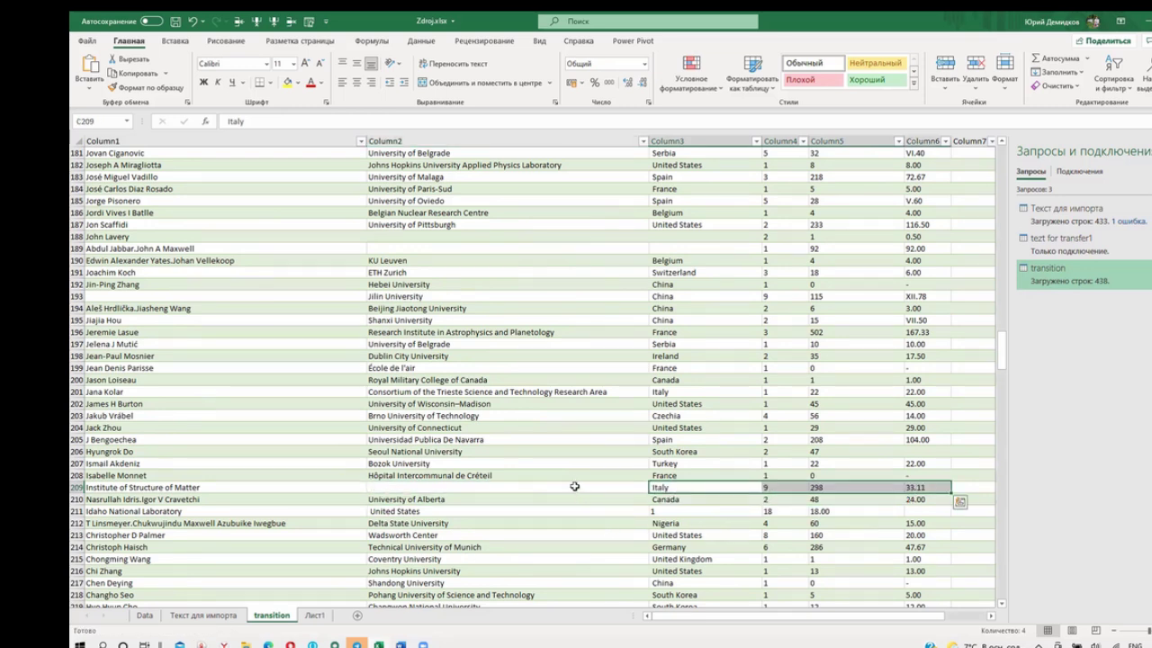
pyautogui.scroll(-1, 878, 417)
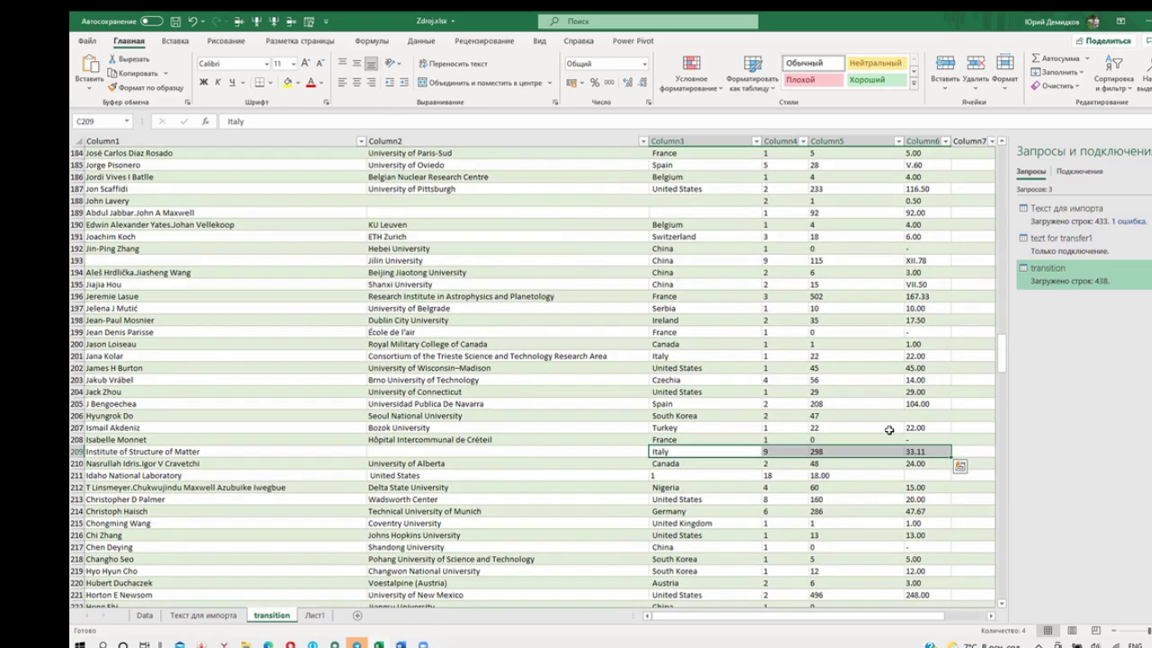
pyautogui.click(925, 477)
pyautogui.click(857, 474)
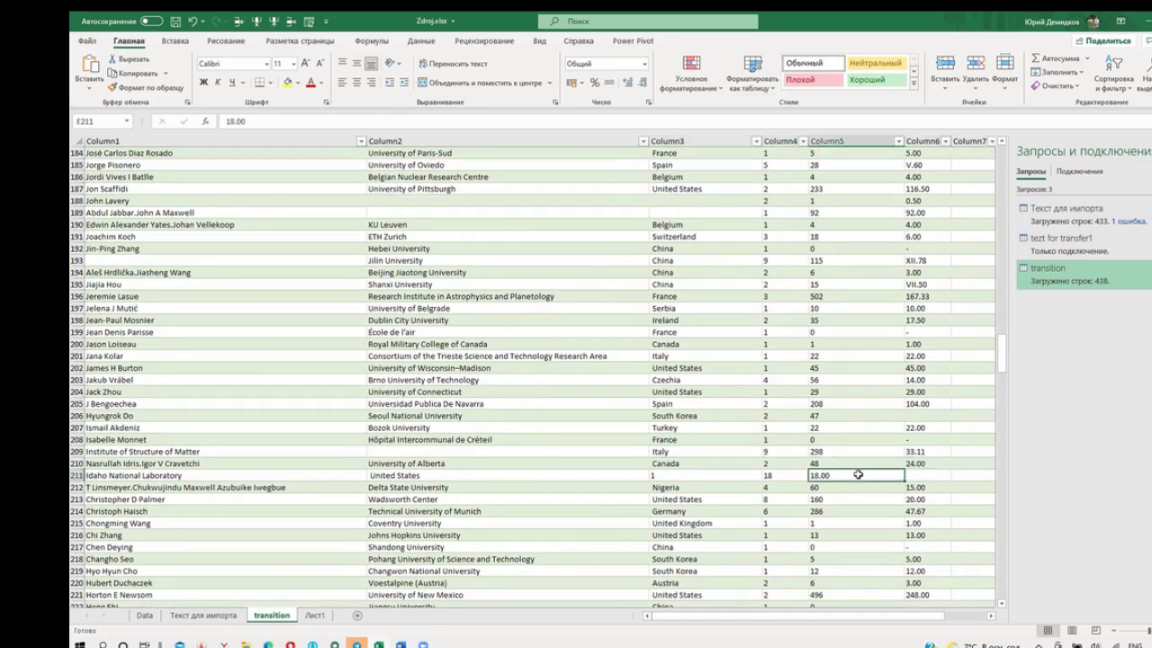
pyautogui.moveTo(857, 474)
pyautogui.mouseDown()
pyautogui.moveTo(285, 480)
pyautogui.moveTo(450, 568)
pyautogui.mouseUp()
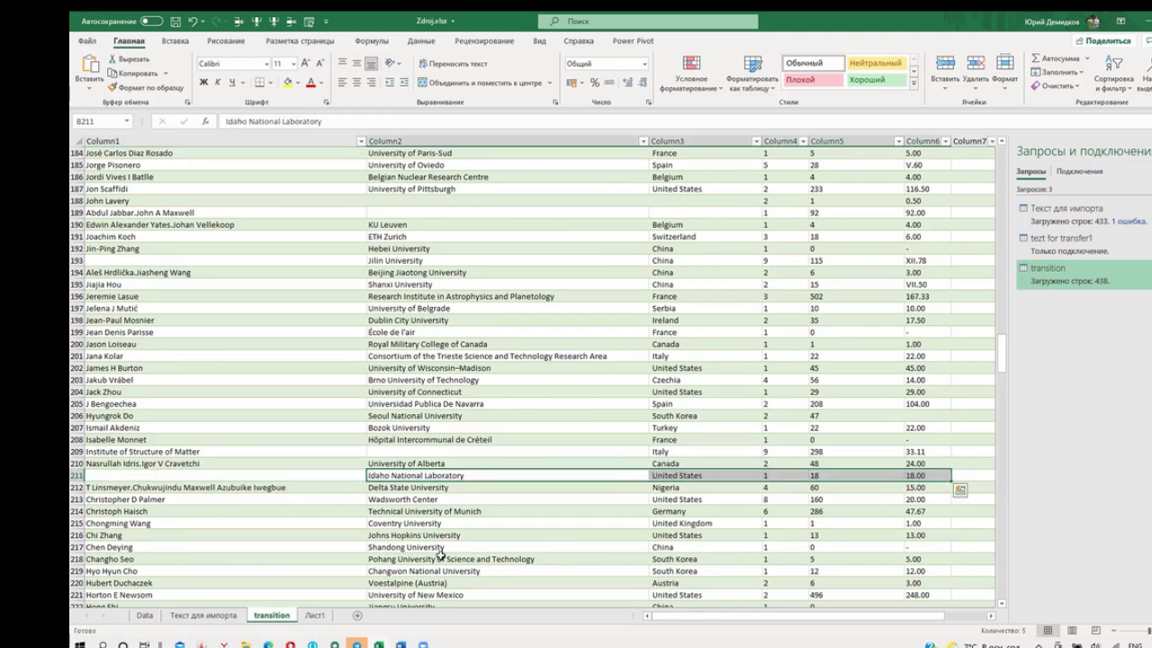
pyautogui.scroll(-1, 440, 531)
pyautogui.scroll(-1, 440, 531)
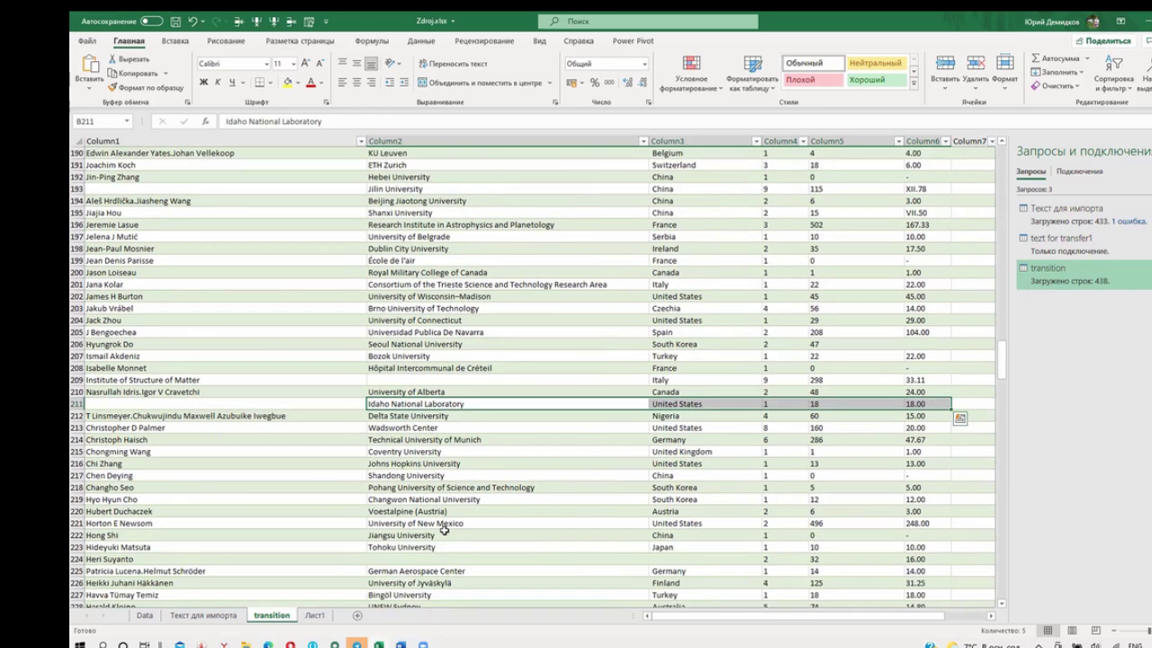
pyautogui.scroll(-2, 894, 496)
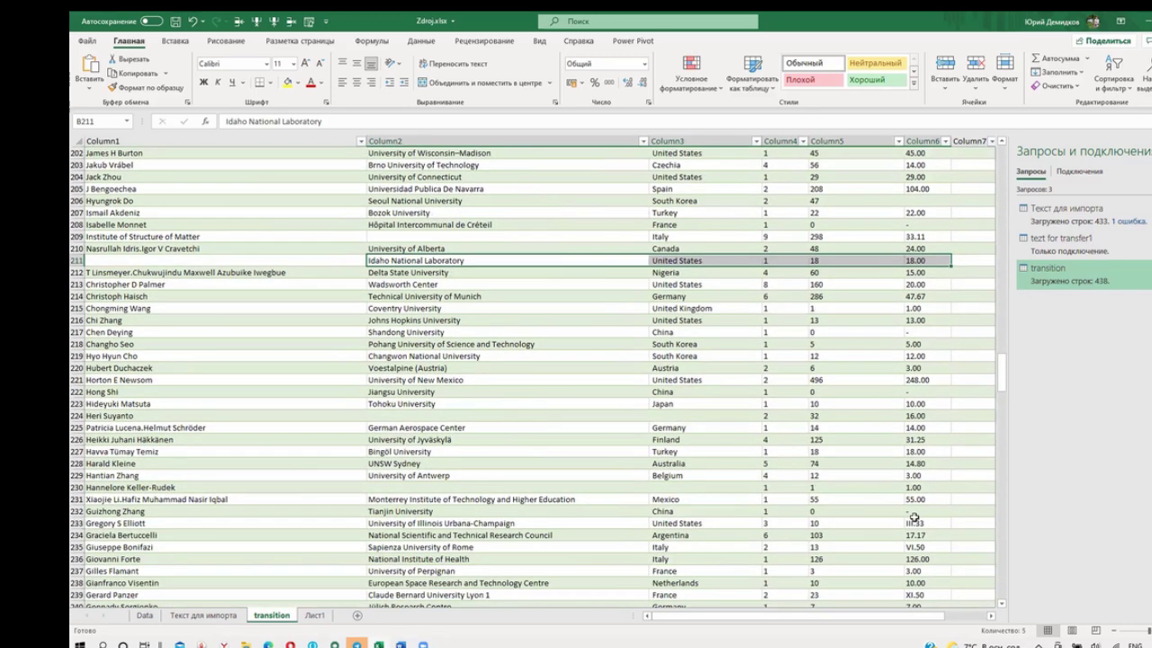
pyautogui.scroll(-6, 913, 518)
pyautogui.scroll(-3, 914, 518)
pyautogui.scroll(-3, 913, 518)
pyautogui.scroll(-2, 914, 517)
pyautogui.scroll(-4, 912, 517)
pyautogui.scroll(-1, 911, 518)
pyautogui.scroll(-5, 911, 518)
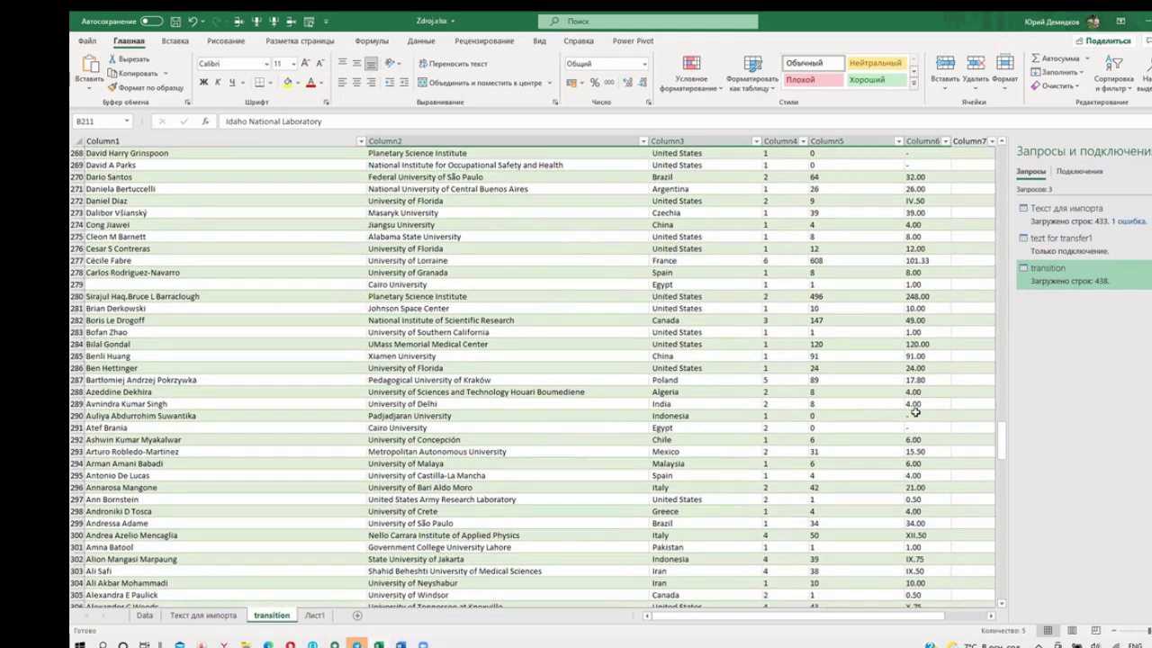
pyautogui.scroll(-3, 927, 308)
pyautogui.scroll(-1, 918, 326)
pyautogui.scroll(-4, 916, 326)
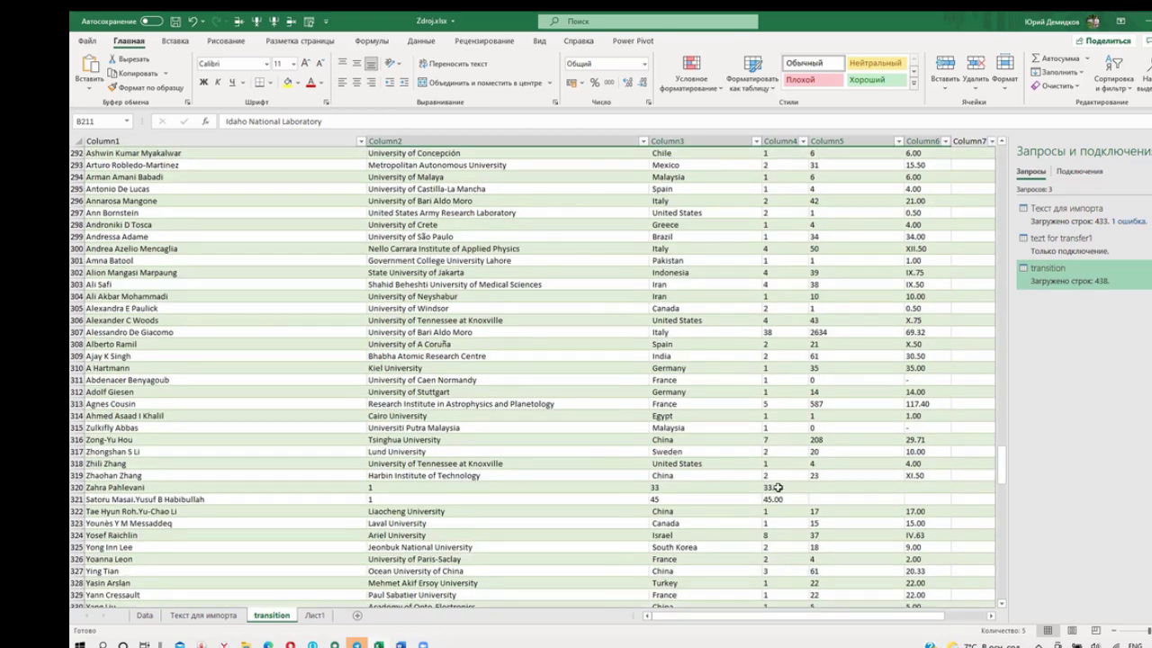
pyautogui.moveTo(778, 487); pyautogui.dragTo(583, 494)
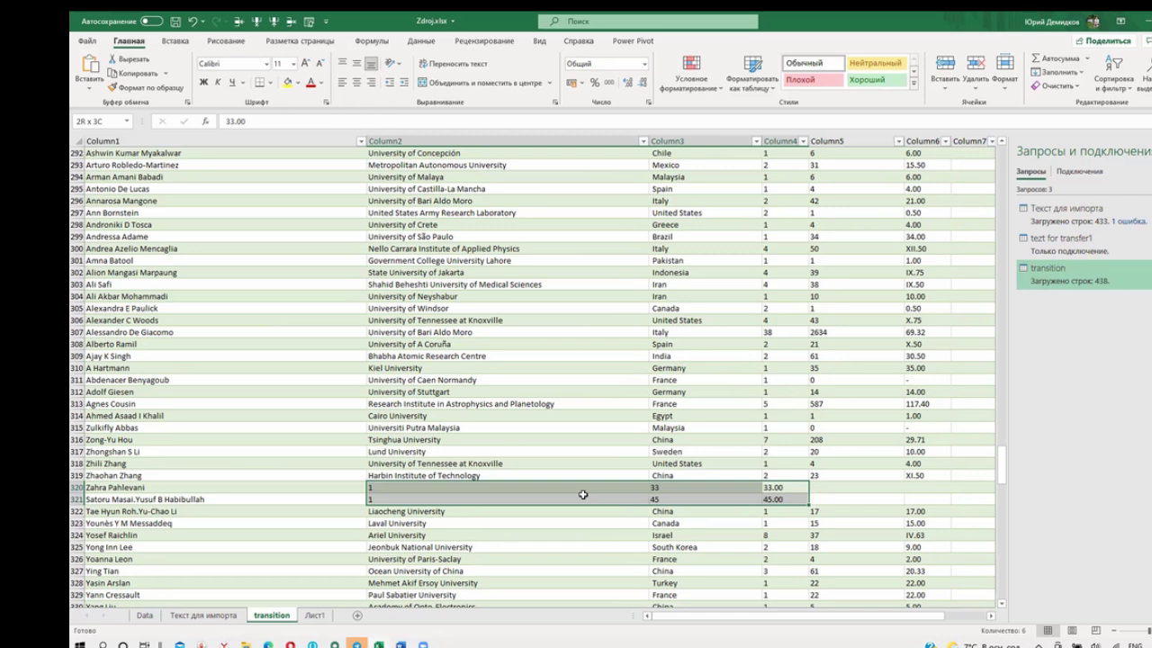
pyautogui.moveTo(578, 505); pyautogui.dragTo(689, 500)
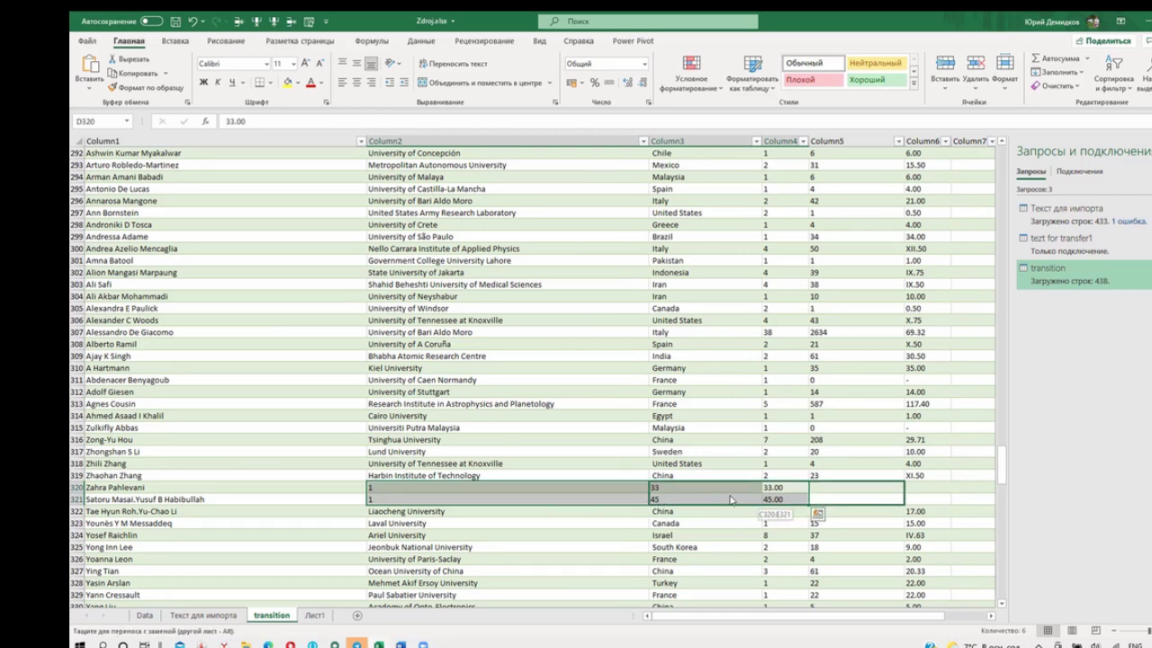
pyautogui.moveTo(720, 500); pyautogui.dragTo(788, 500)
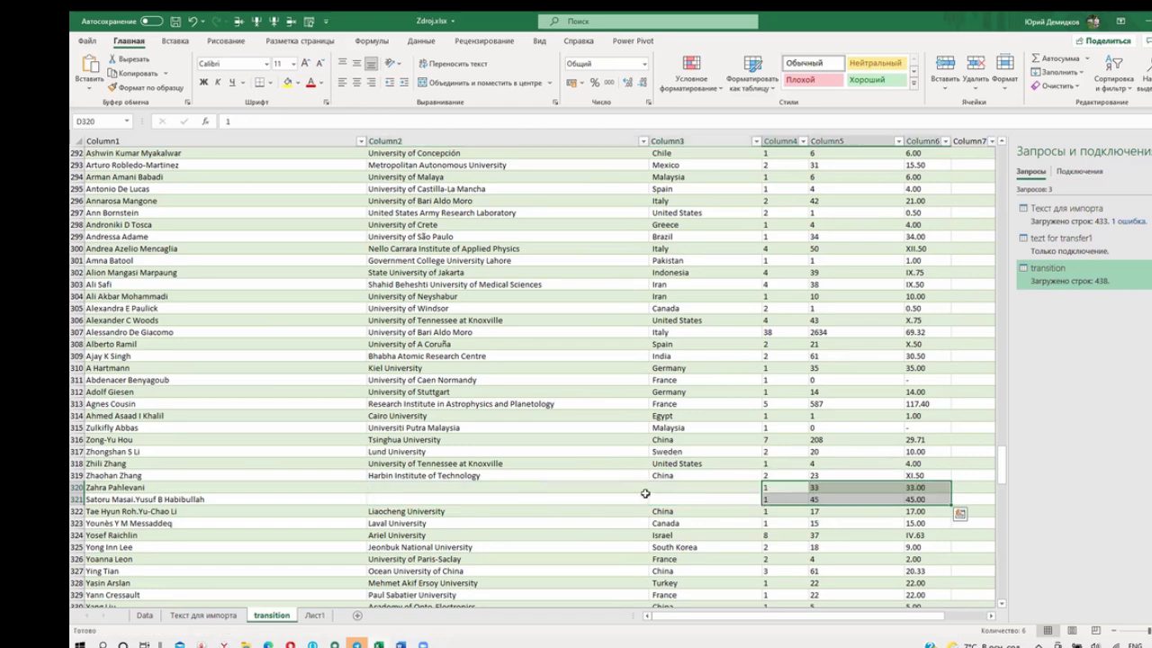
pyautogui.scroll(-3, 646, 494)
pyautogui.scroll(-4, 656, 492)
pyautogui.scroll(-2, 656, 493)
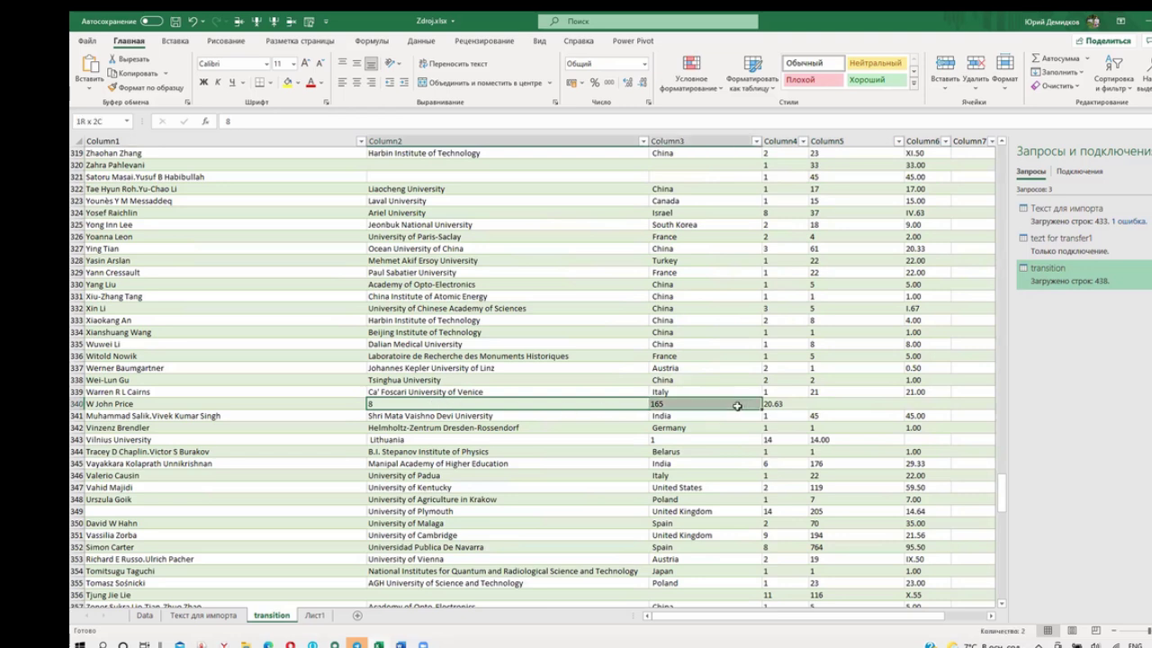
pyautogui.moveTo(431, 404); pyautogui.dragTo(792, 407)
pyautogui.moveTo(621, 409); pyautogui.dragTo(776, 409)
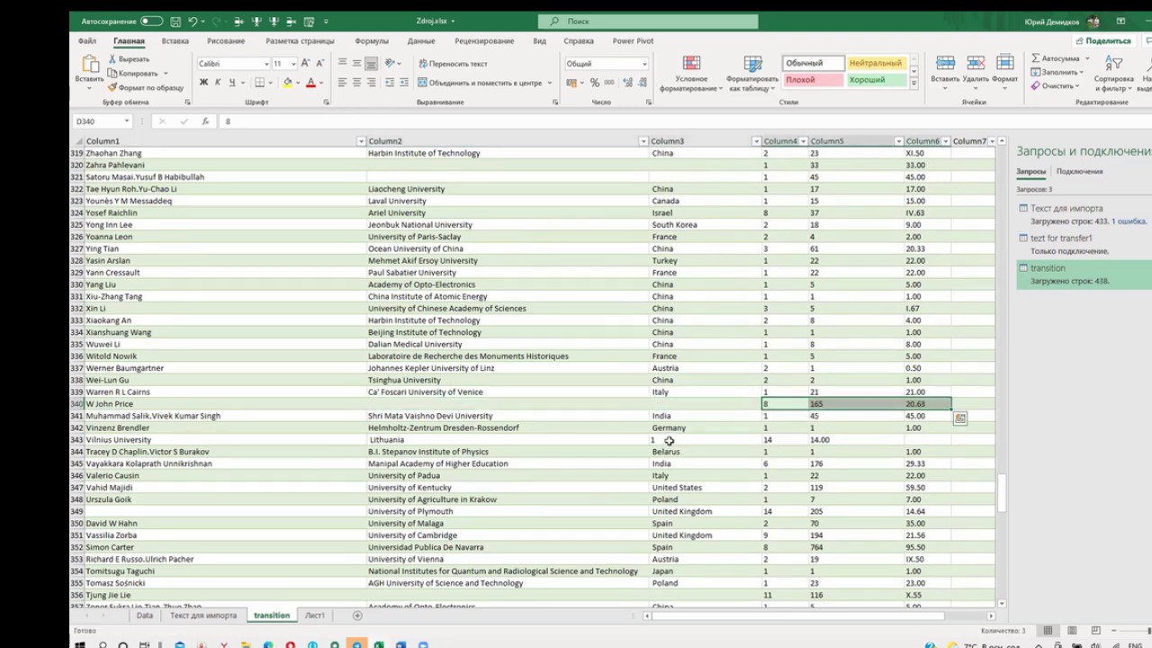
pyautogui.click(482, 440)
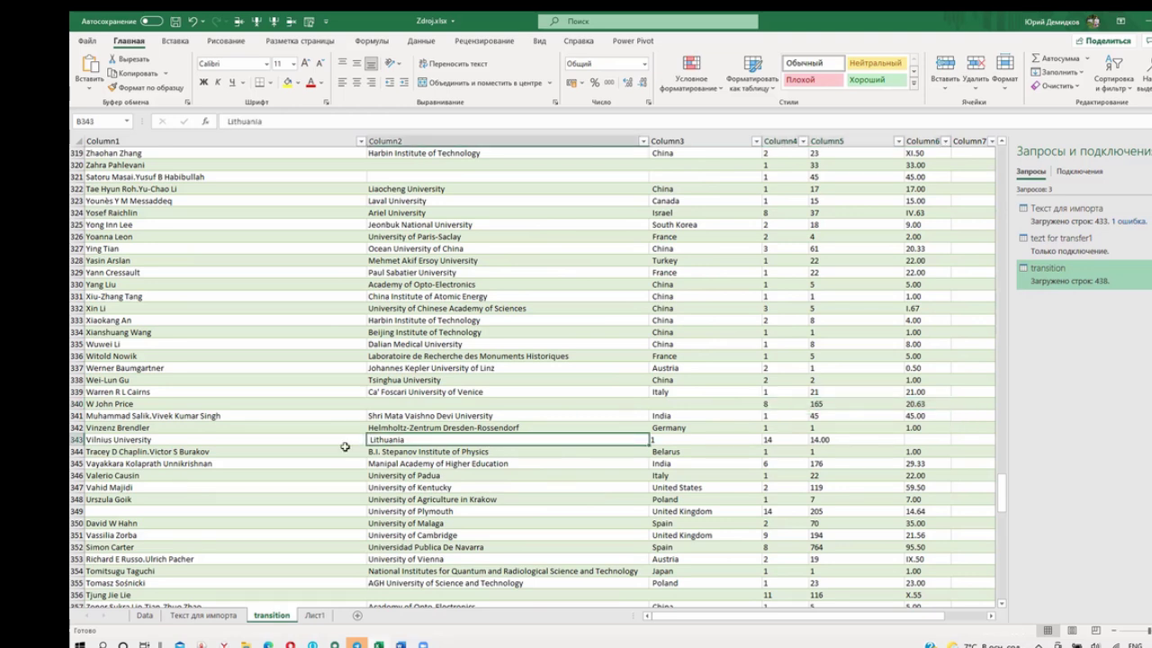
pyautogui.moveTo(259, 441); pyautogui.dragTo(891, 440)
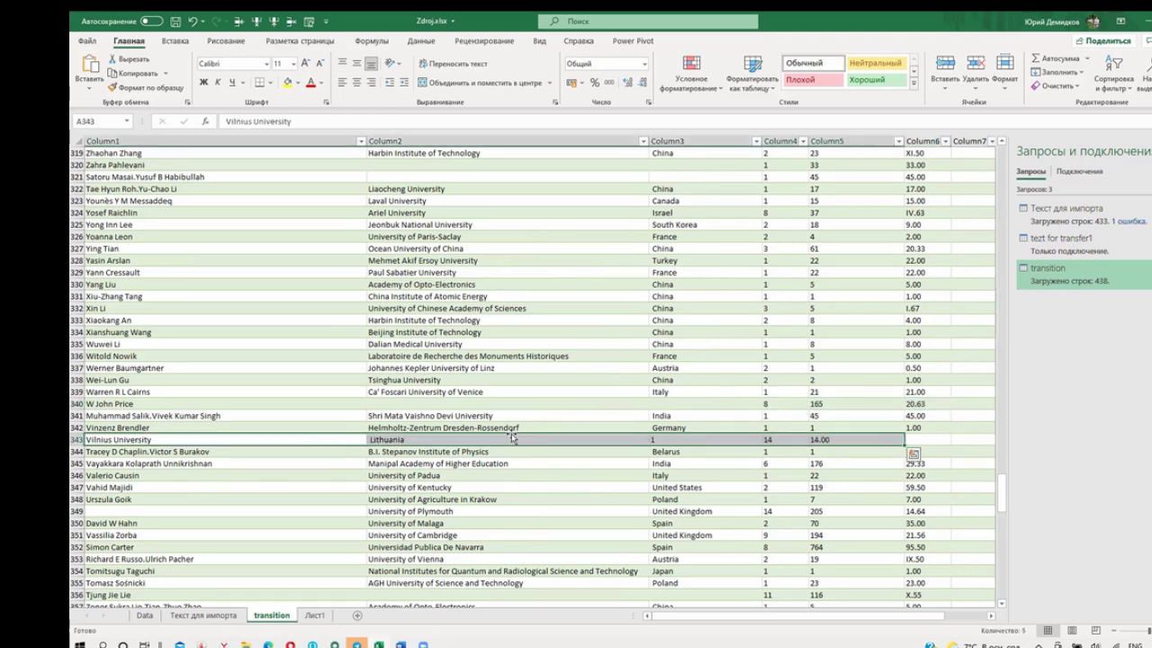
pyautogui.moveTo(513, 446)
pyautogui.mouseDown()
pyautogui.moveTo(590, 450)
pyautogui.moveTo(556, 447)
pyautogui.mouseUp()
pyautogui.moveTo(472, 444); pyautogui.dragTo(417, 447)
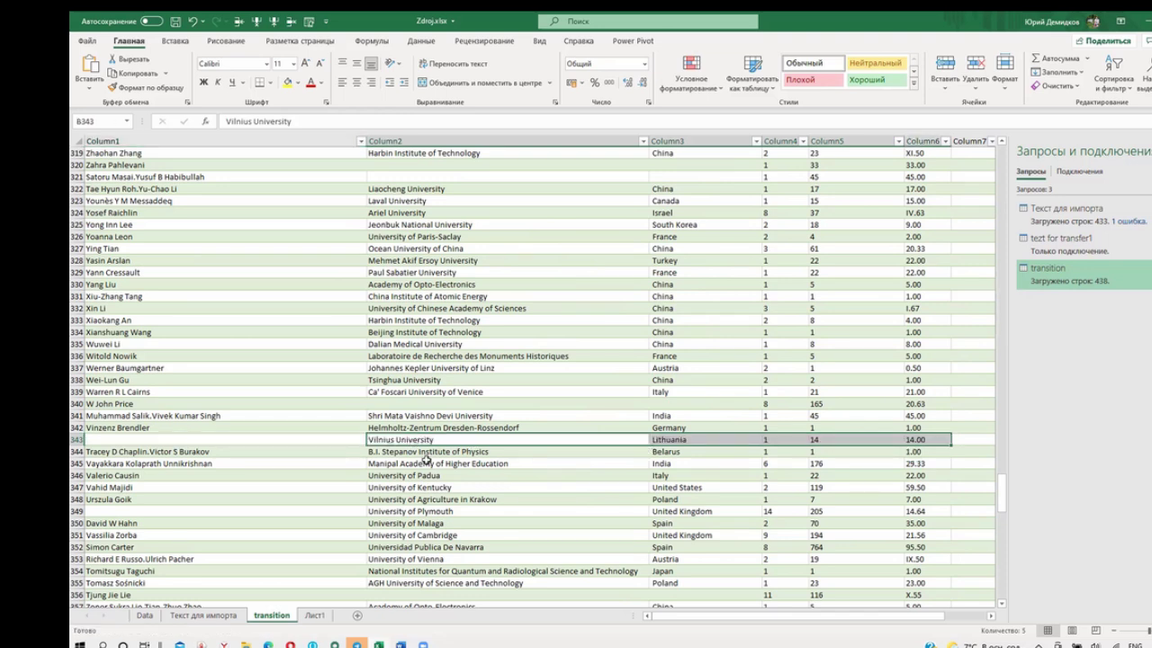
pyautogui.scroll(-1, 438, 477)
pyautogui.scroll(-3, 441, 482)
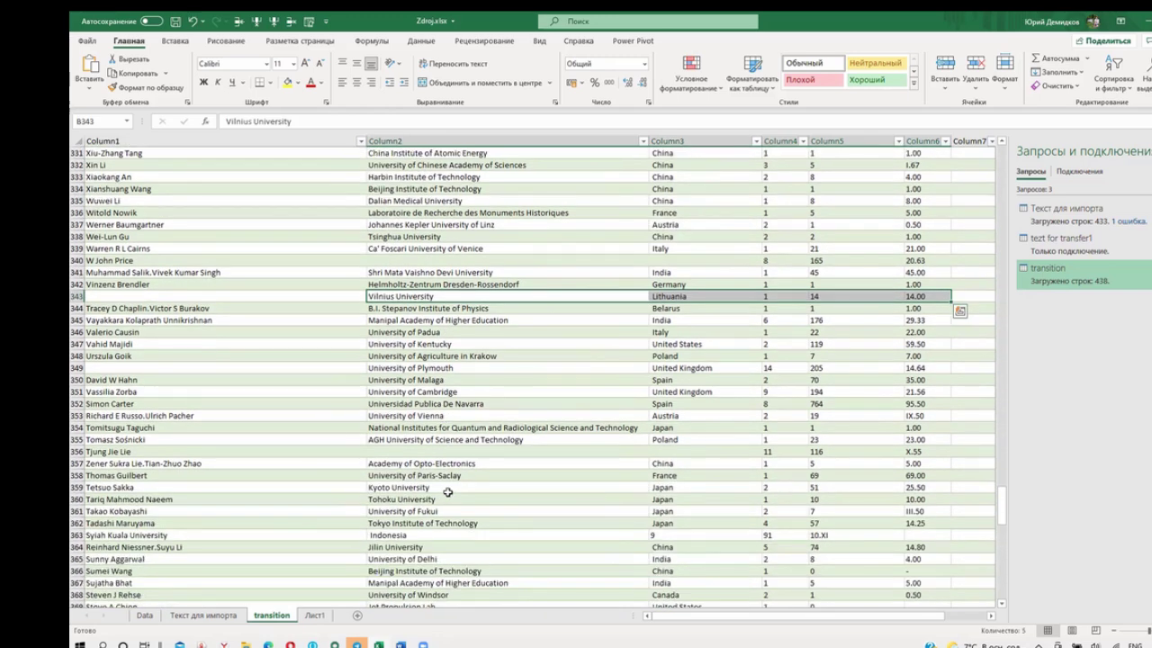
pyautogui.moveTo(160, 535); pyautogui.dragTo(819, 537)
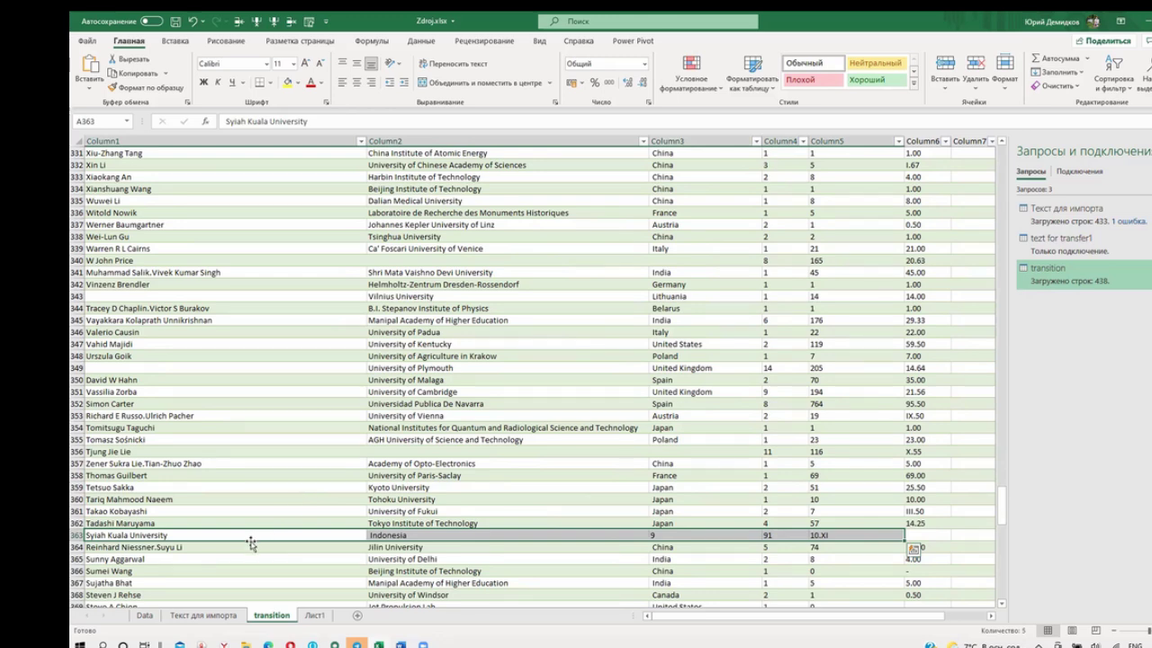
pyautogui.moveTo(251, 544); pyautogui.dragTo(381, 538)
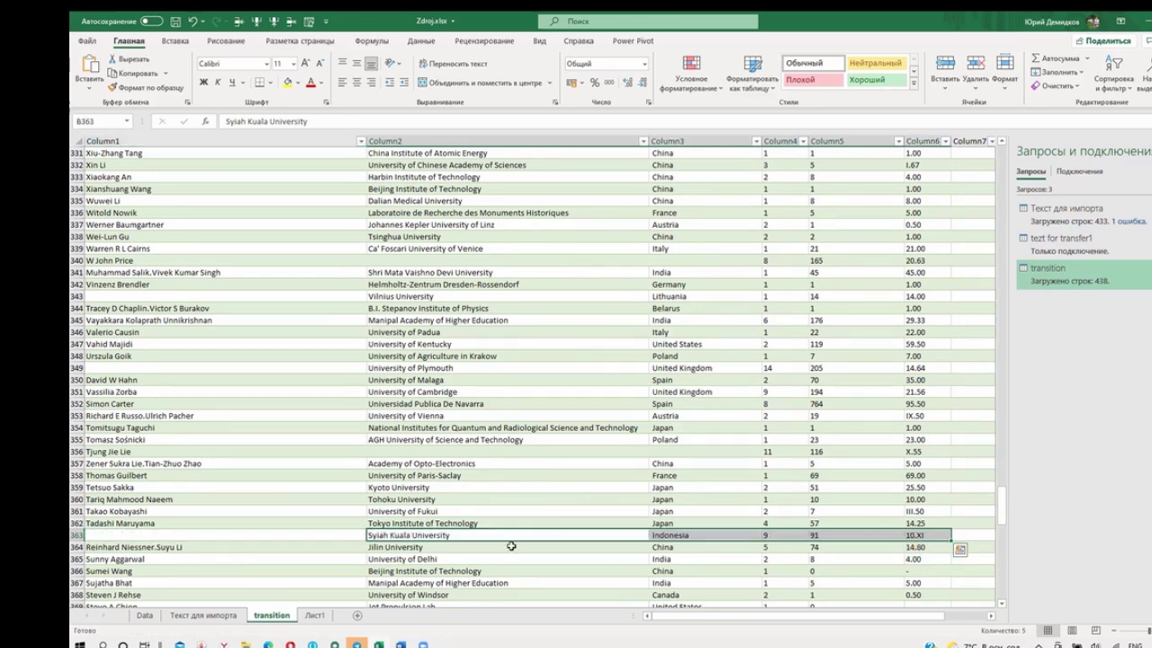
pyautogui.scroll(-4, 492, 531)
pyautogui.scroll(-4, 494, 511)
pyautogui.scroll(-1, 494, 511)
pyautogui.scroll(-2, 491, 507)
pyautogui.scroll(-3, 489, 505)
pyautogui.scroll(-3, 489, 506)
pyautogui.scroll(-3, 488, 506)
pyautogui.scroll(-2, 487, 505)
pyautogui.scroll(-2, 486, 509)
pyautogui.scroll(-1, 486, 513)
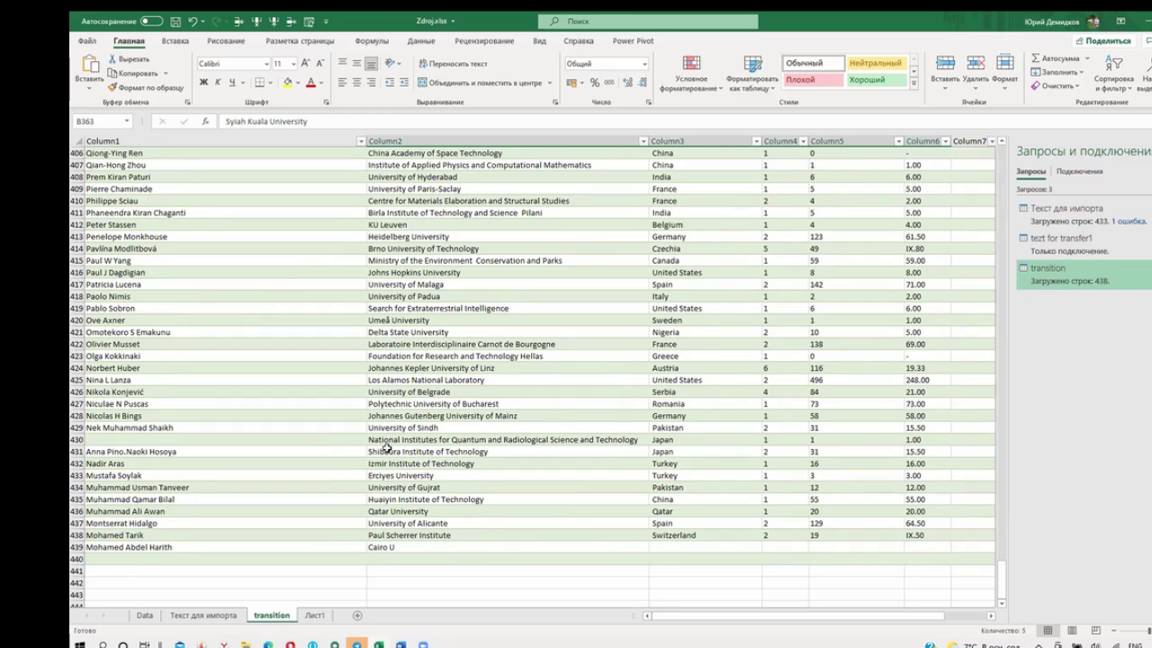
pyautogui.scroll(6, 386, 448)
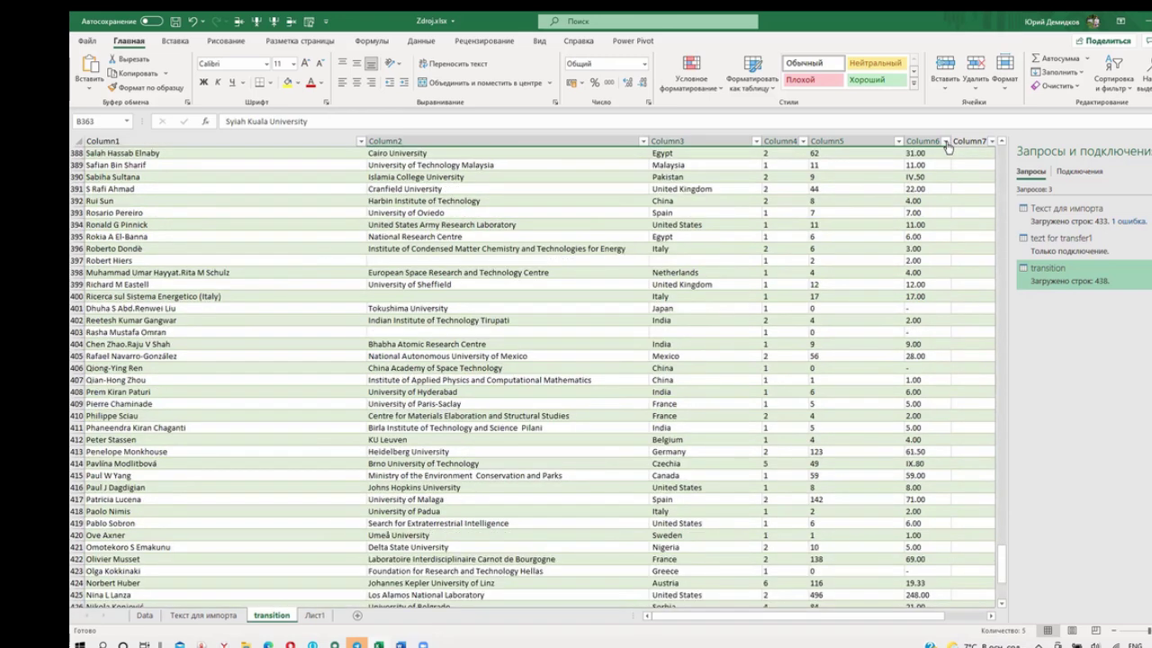
pyautogui.click(946, 141)
pyautogui.click(822, 282)
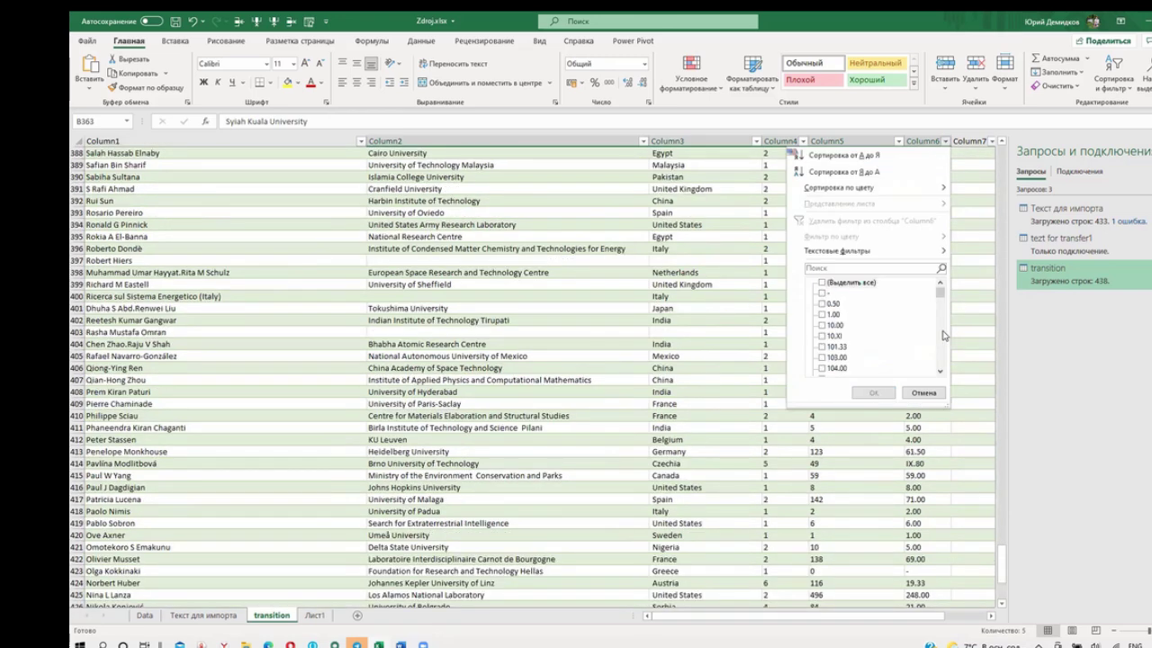
pyautogui.moveTo(939, 292); pyautogui.dragTo(940, 362)
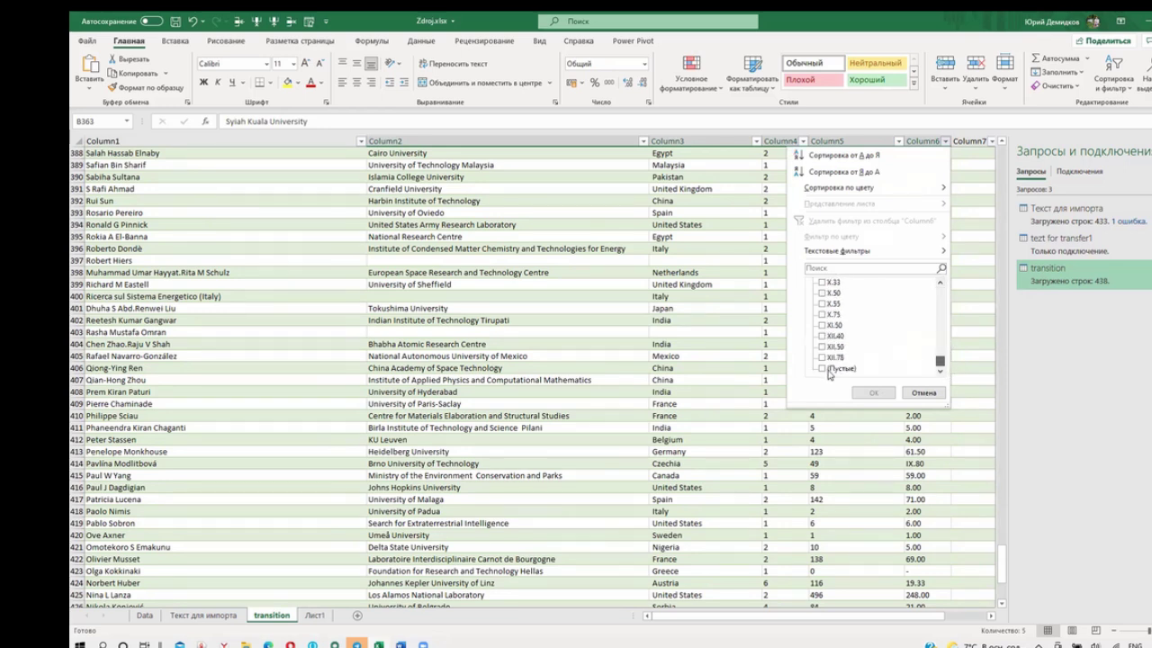
pyautogui.click(821, 368)
pyautogui.click(876, 393)
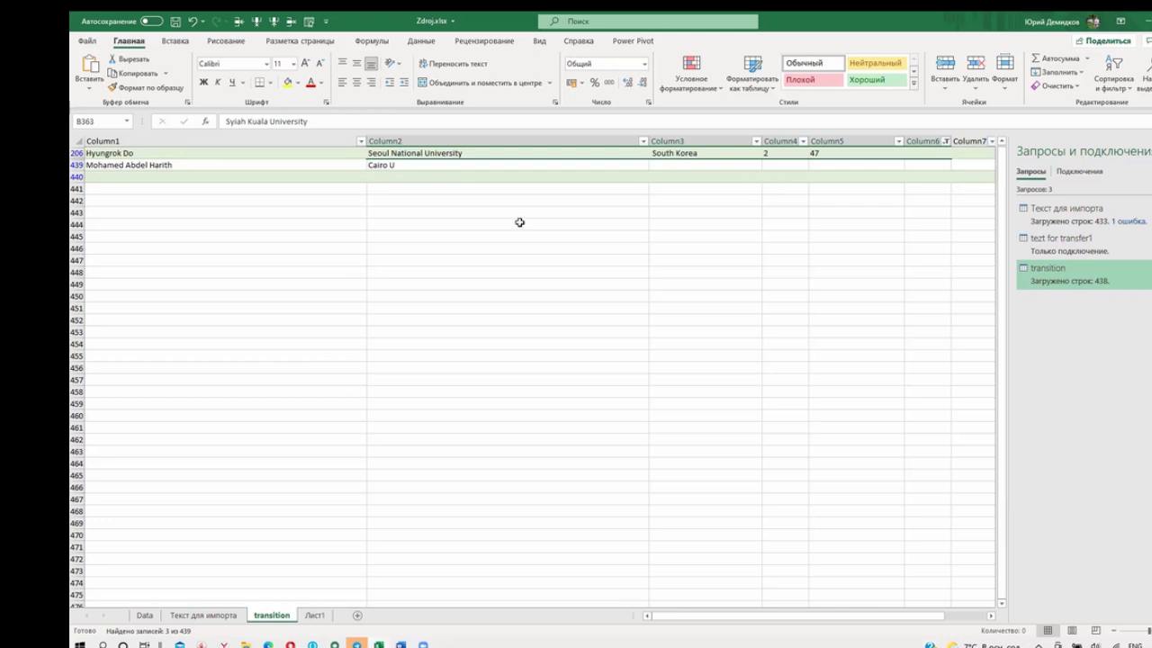
pyautogui.click(946, 141)
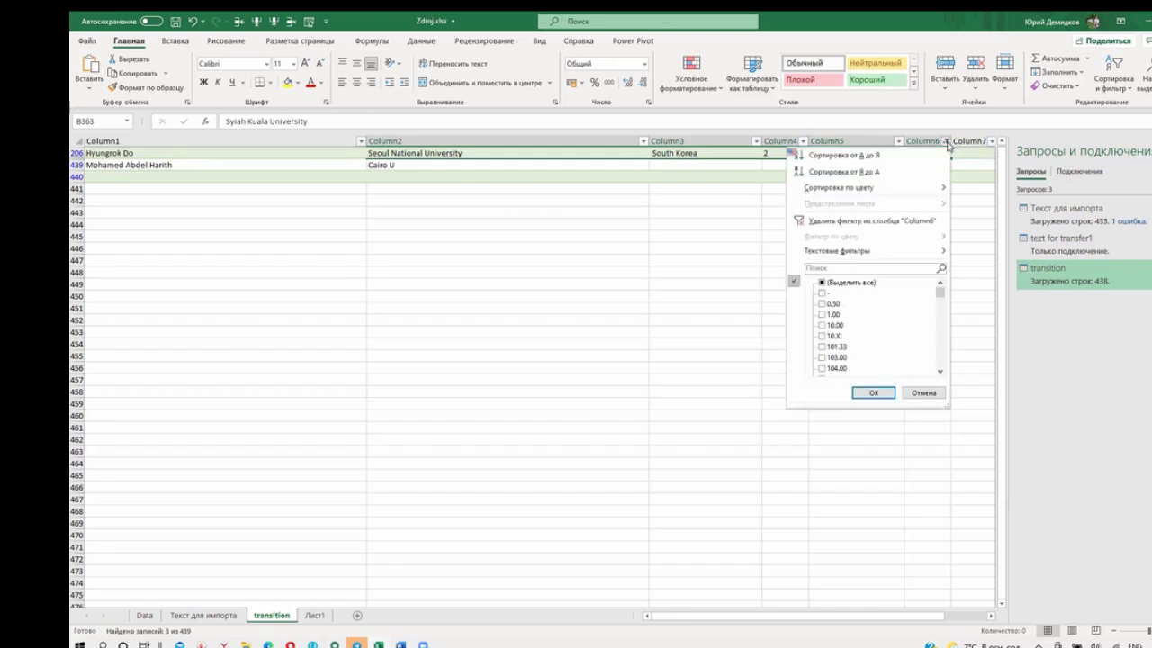
pyautogui.click(821, 282)
pyautogui.click(873, 393)
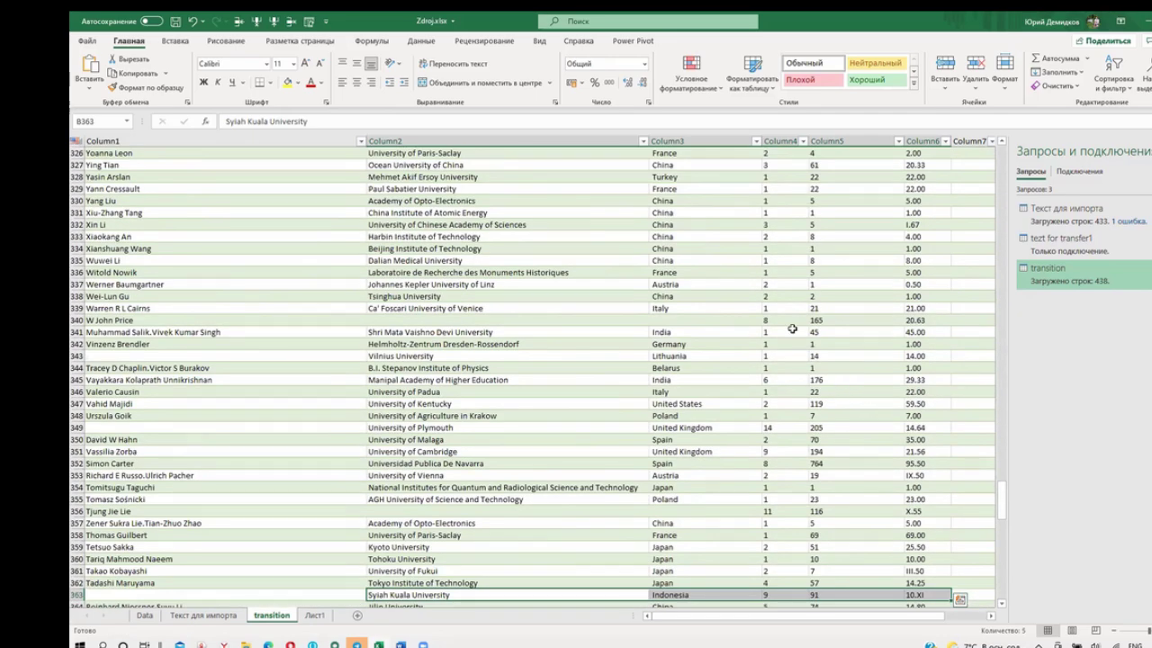